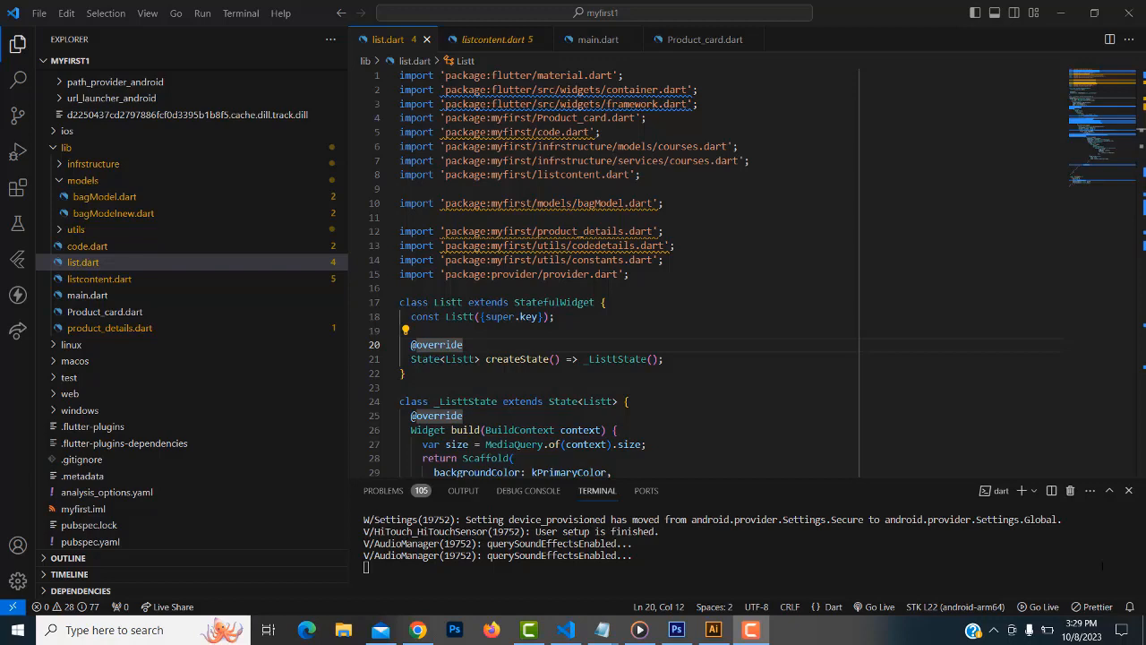
Narrow the Explorer file tree and scroll through the list.dart code
left_click(347, 290)
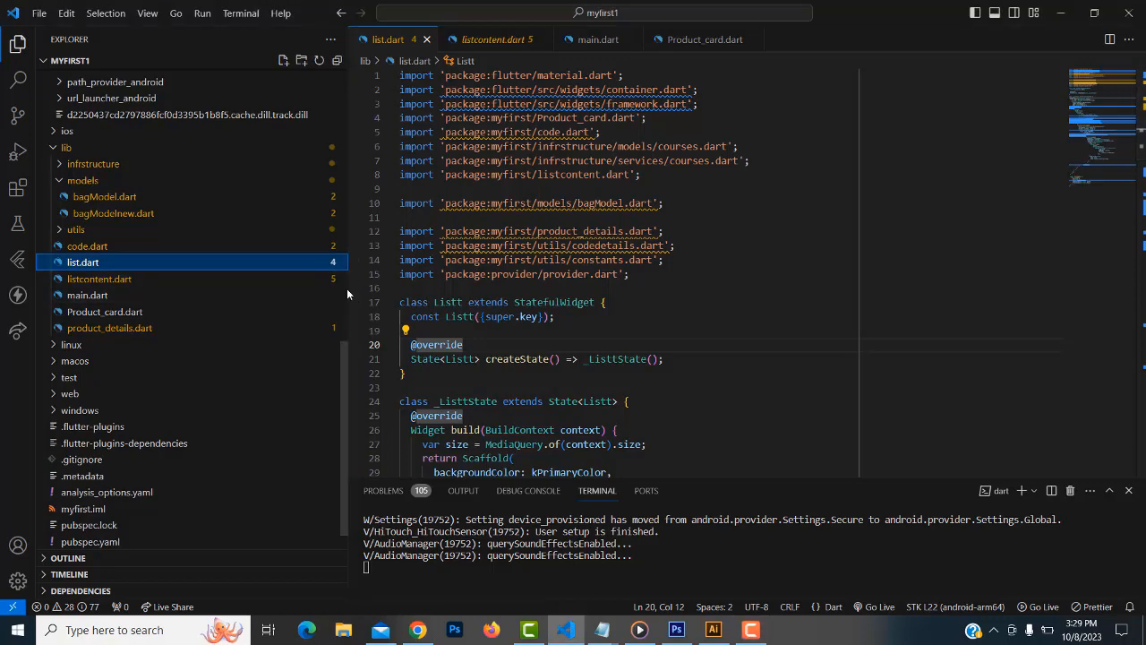
left_click_drag(347, 289, 257, 285)
scroll(594, 260, "down", 5)
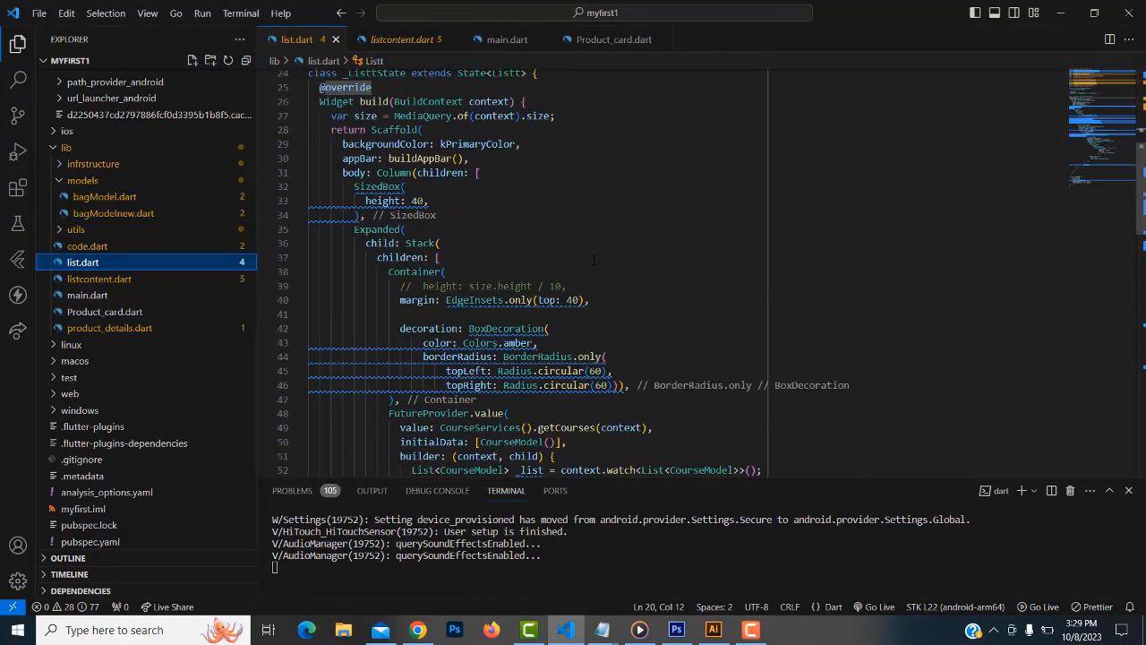
scroll(789, 302, "down", 7)
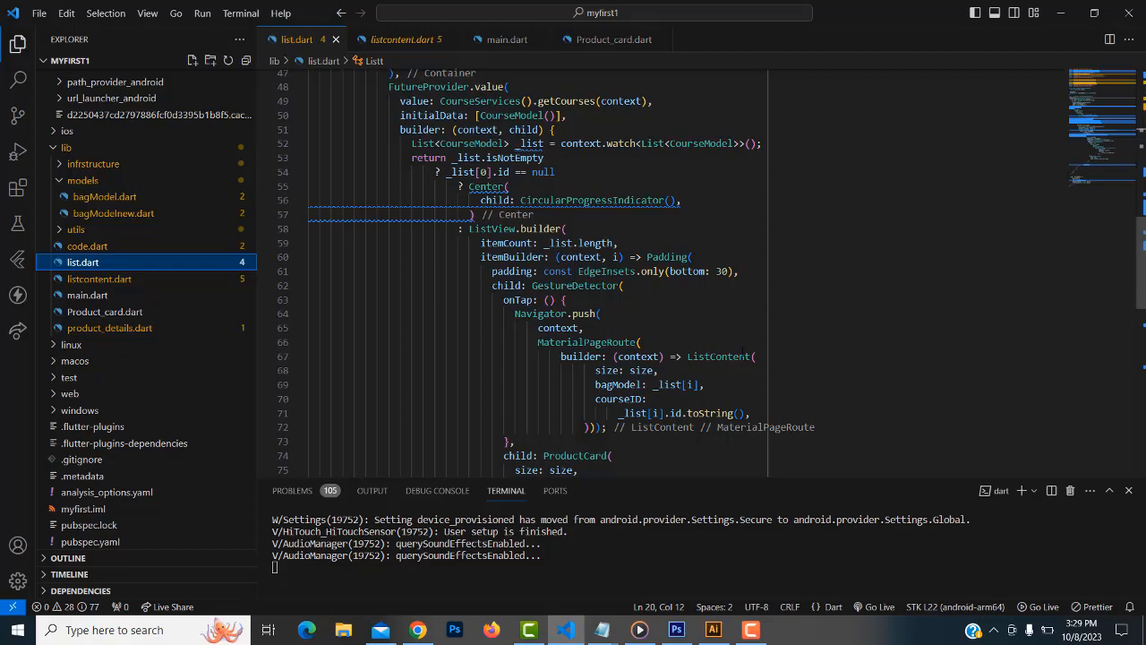
Shorten the terminal panel for more code room, then switch to Chrome
left_click_drag(683, 484, 683, 507)
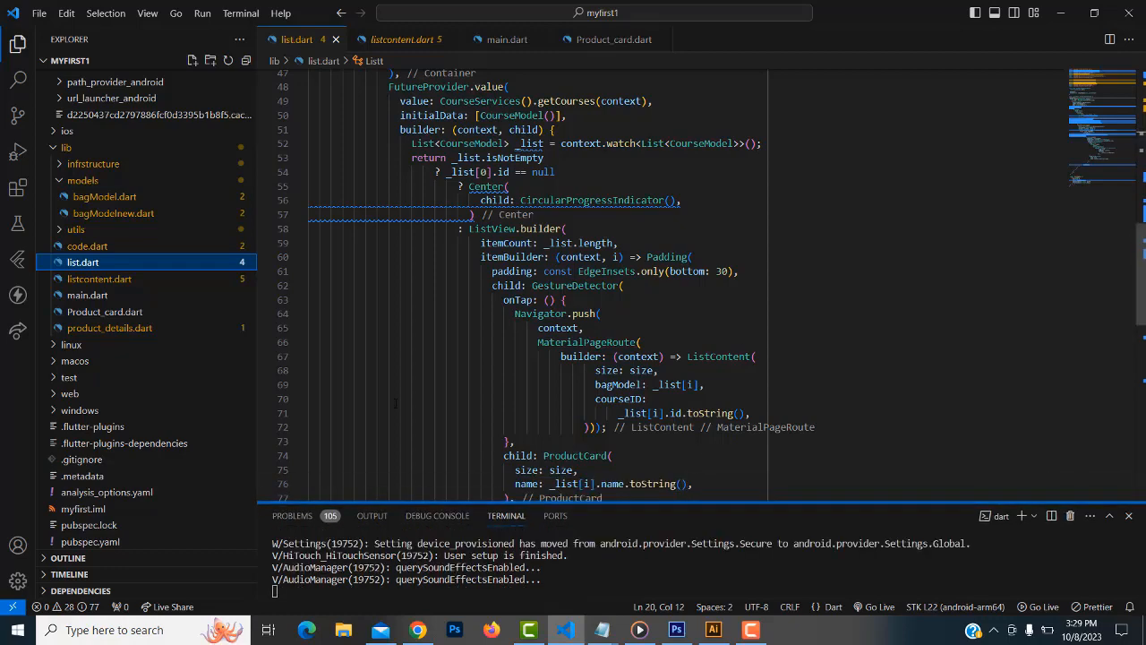
scroll(174, 333, "up", 15)
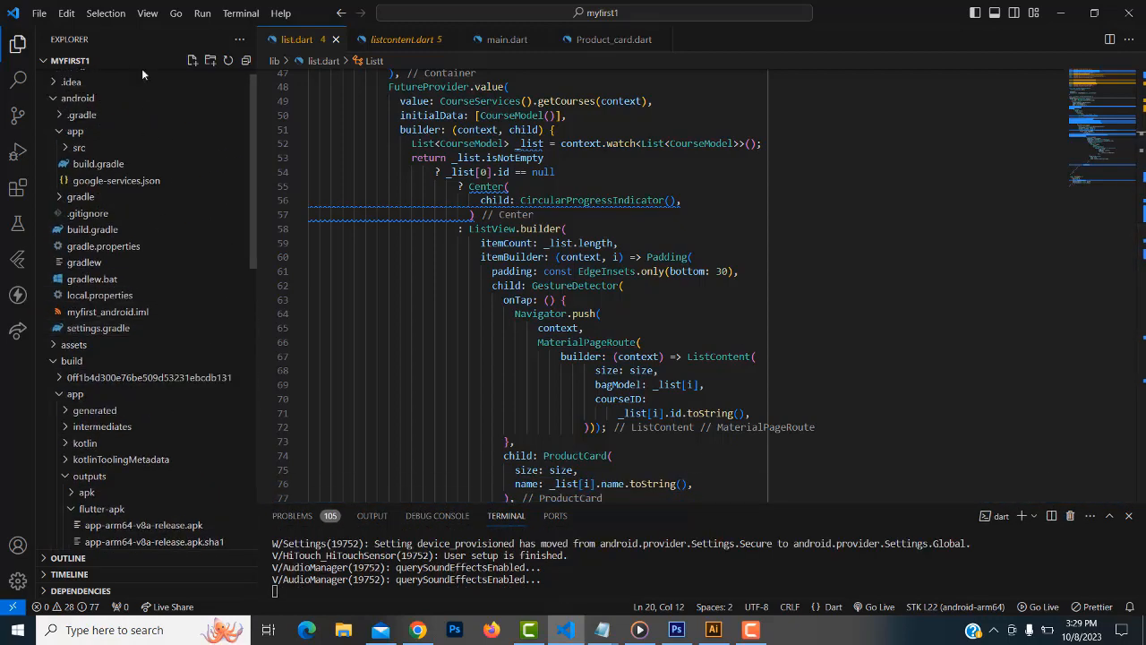
left_click(430, 639)
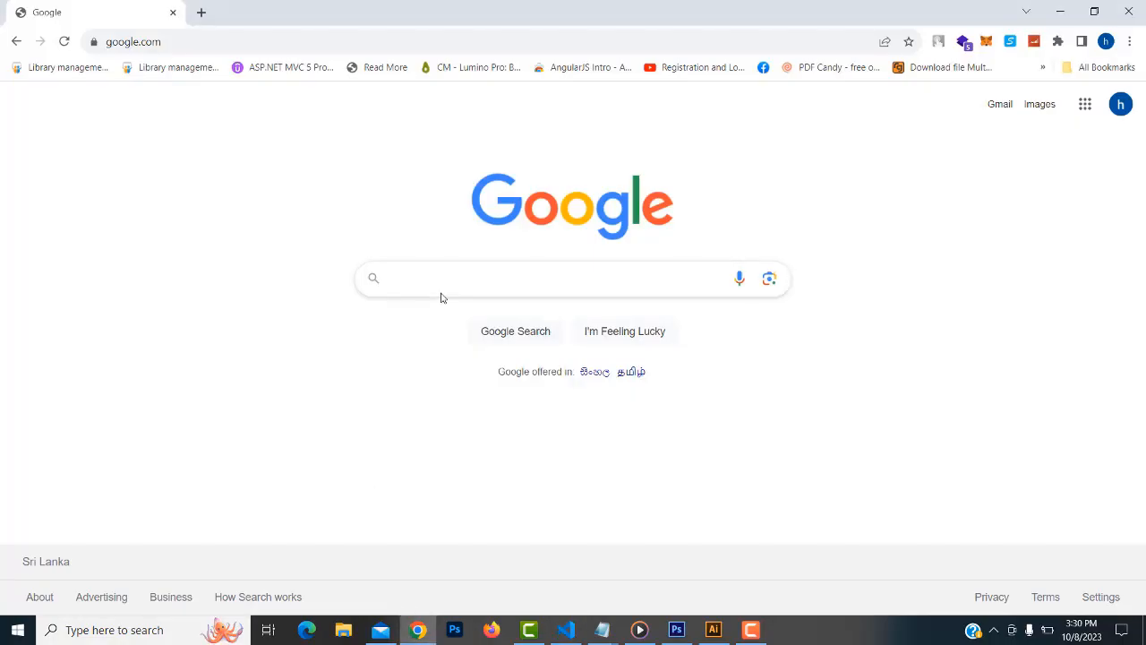
Google 'app icon generator' and open the 'Launcher icon generator - Android Asset Studio' result
type("app ")
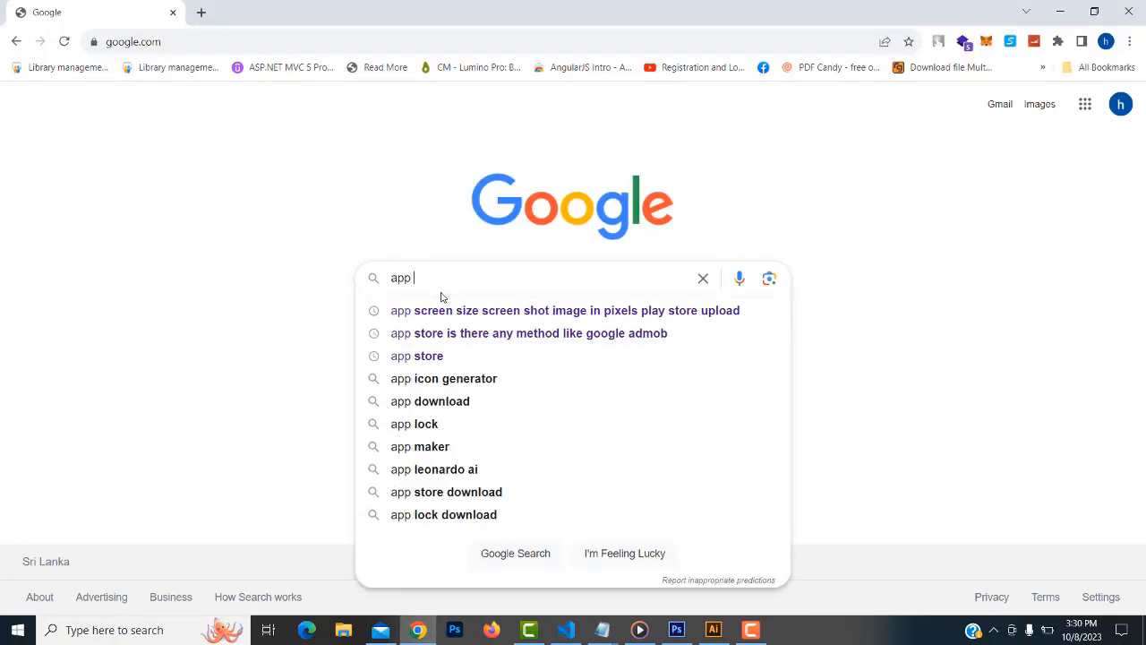
type("icon")
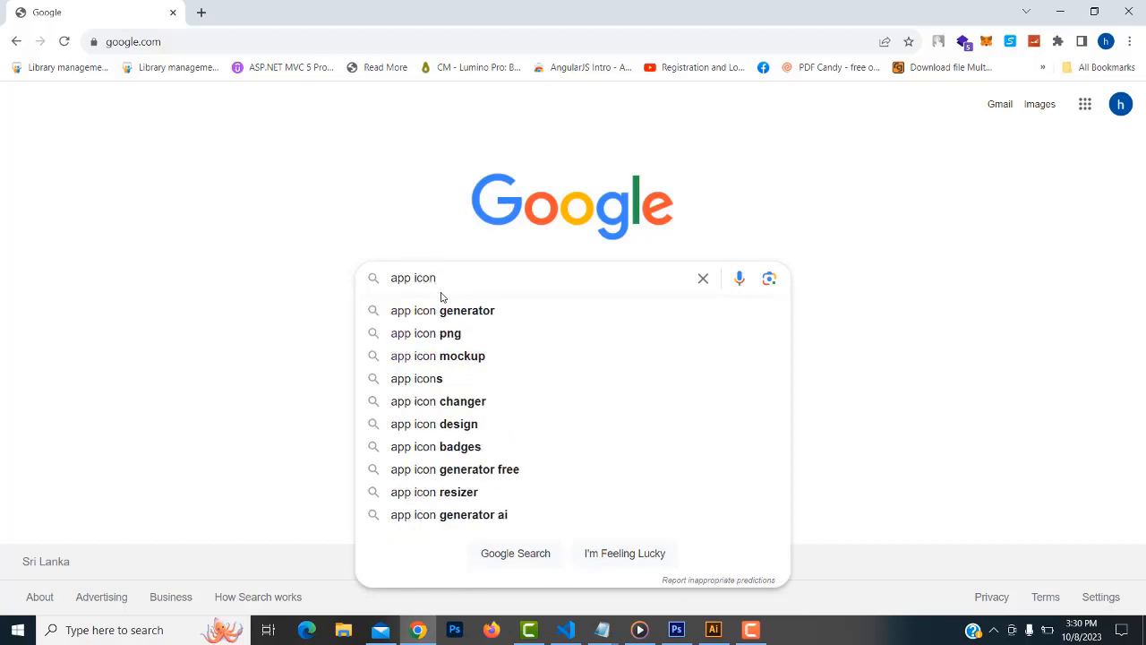
key("Down")
key("Return")
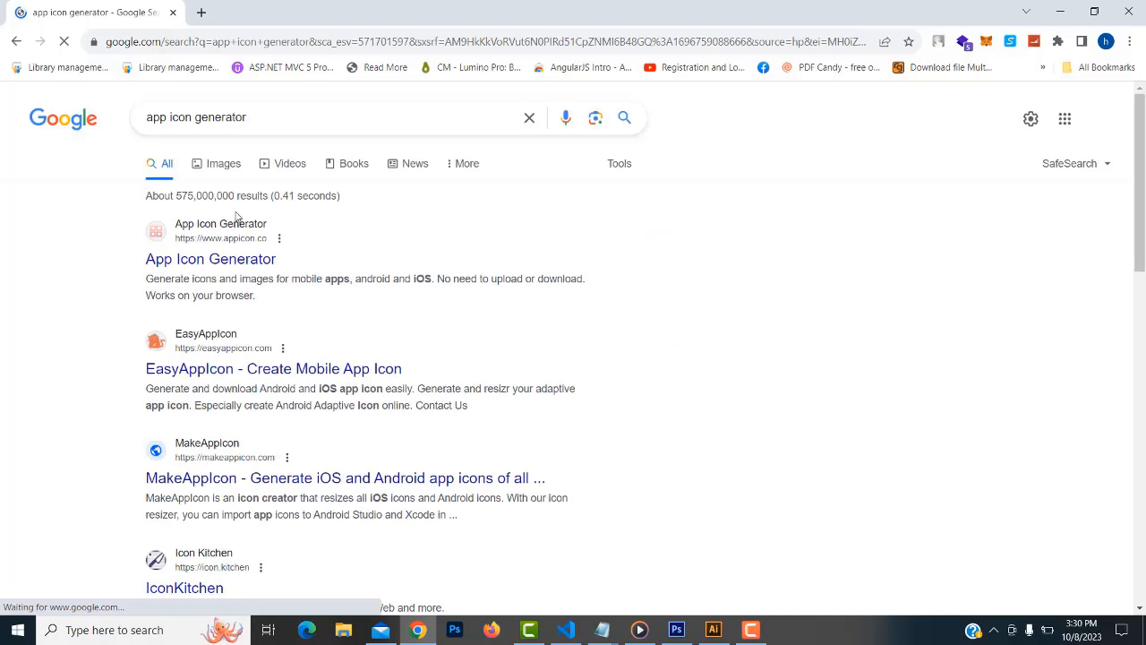
scroll(319, 251, "down", 1)
scroll(322, 255, "down", 3)
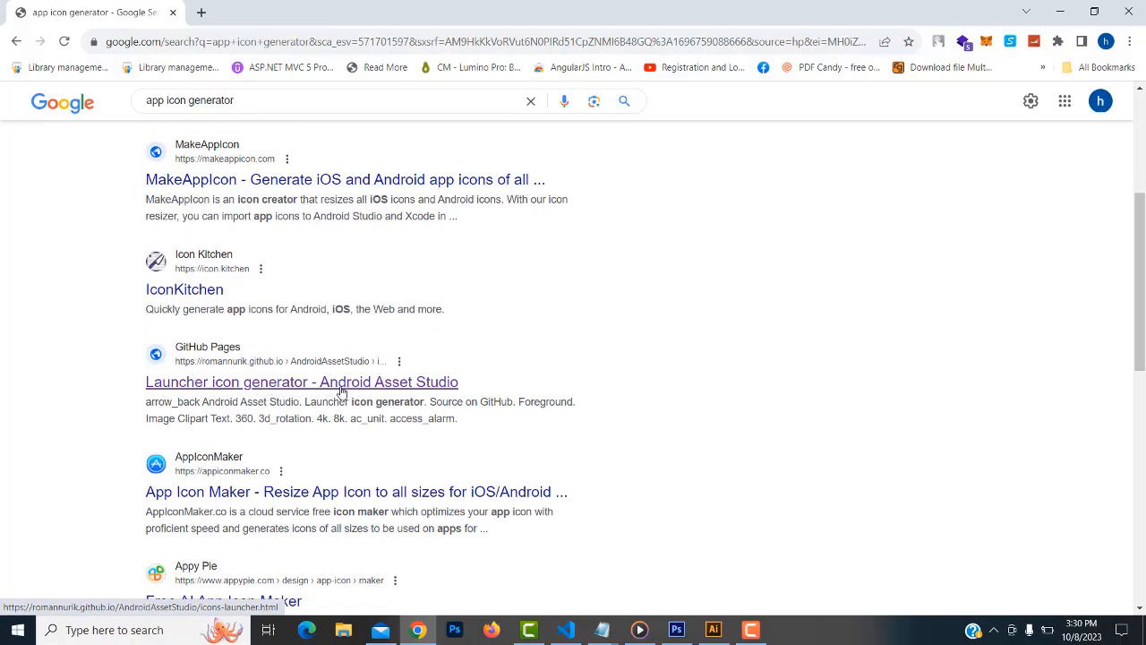
left_click(298, 387)
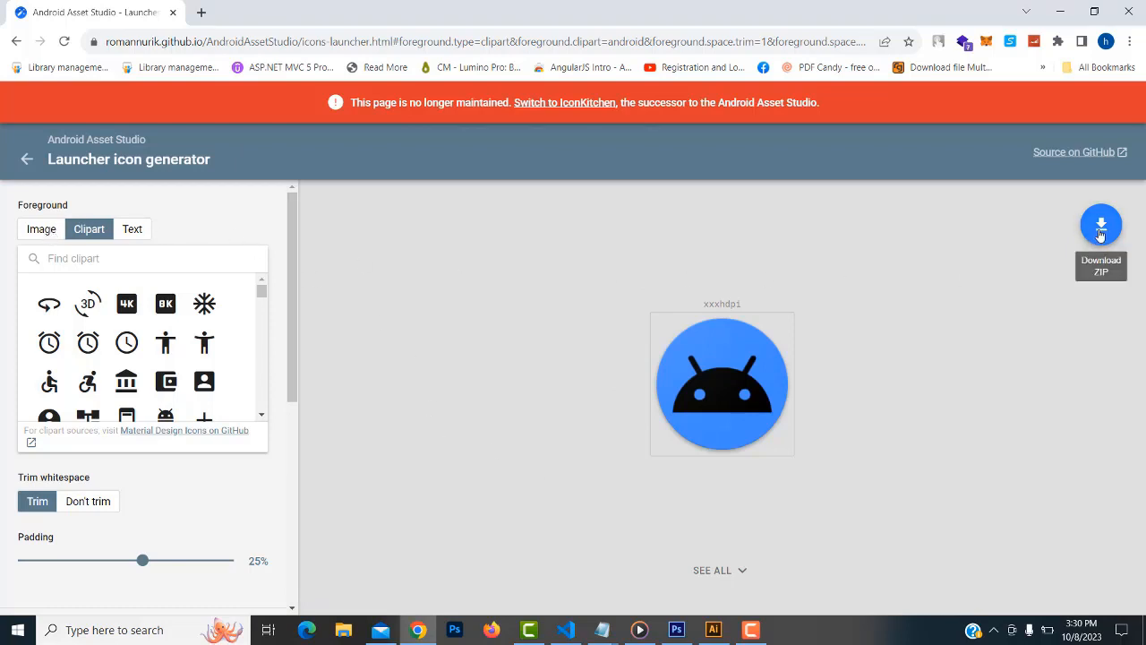
Load 1-01.jpg from the tutussfunny folder as the launcher icon's image foreground
left_click(41, 230)
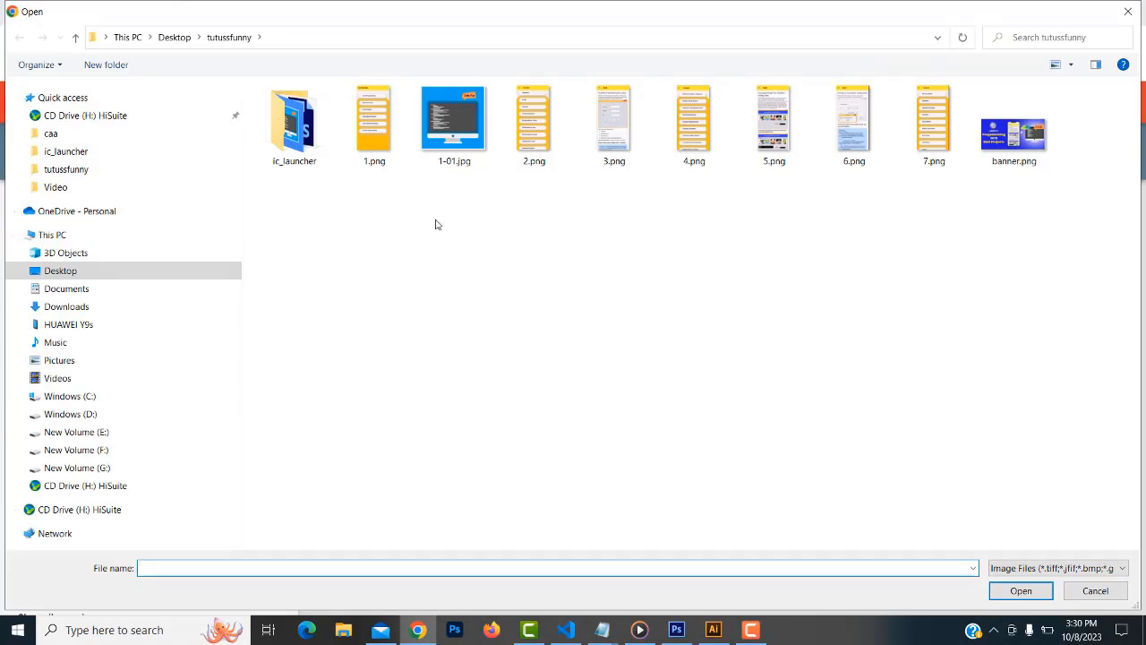
left_click(431, 133)
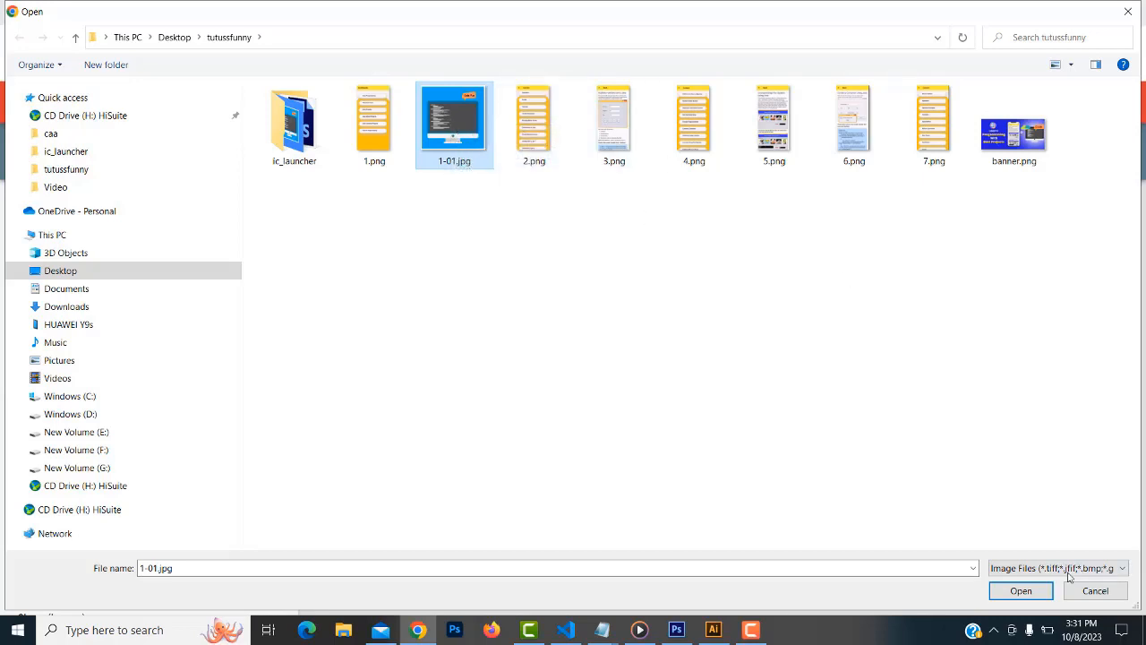
left_click(1023, 592)
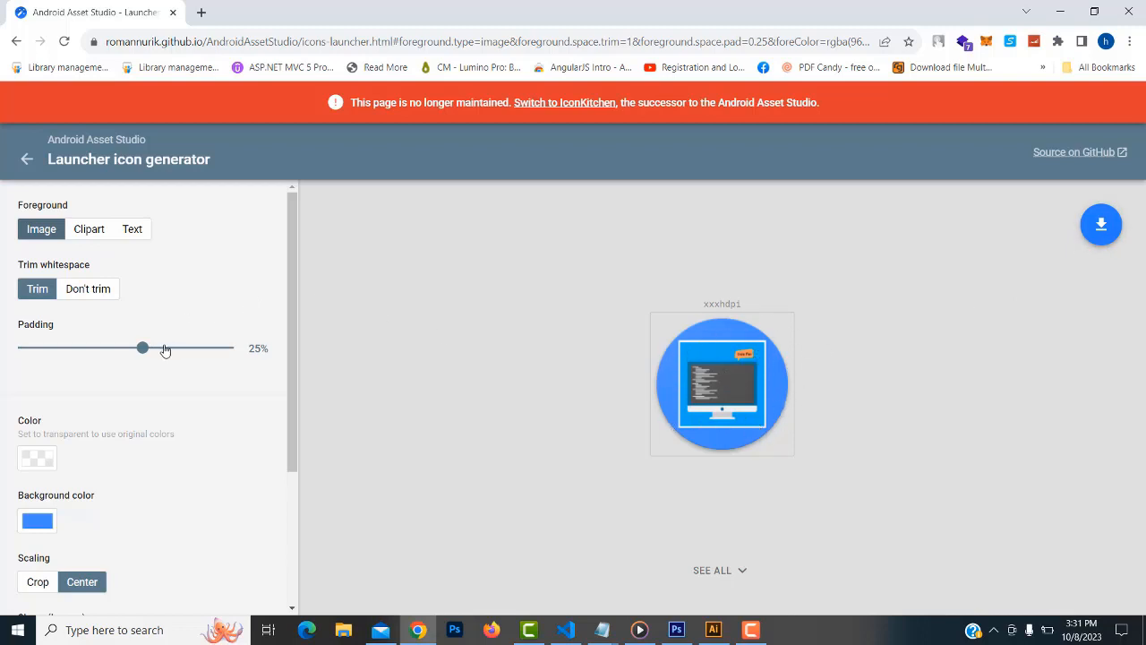
Raise the foreground padding to 30% and set the legacy shape to Square
mouse_move(142, 349)
left_mouse_down()
mouse_move(88, 356)
mouse_move(159, 351)
left_mouse_up()
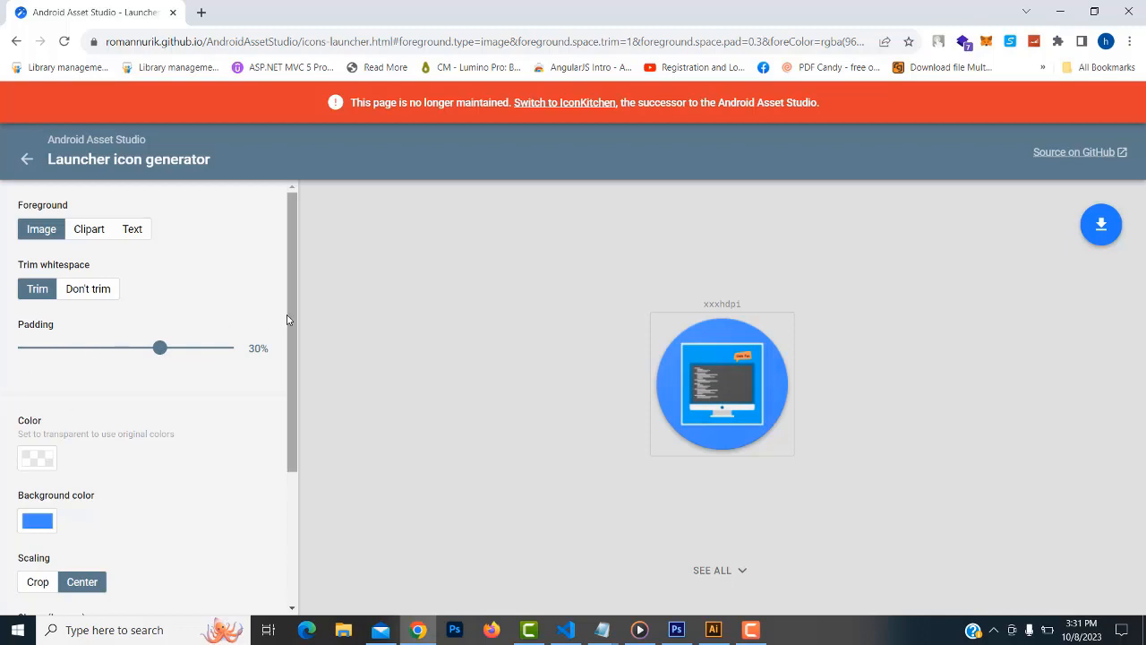
left_click_drag(288, 331, 312, 473)
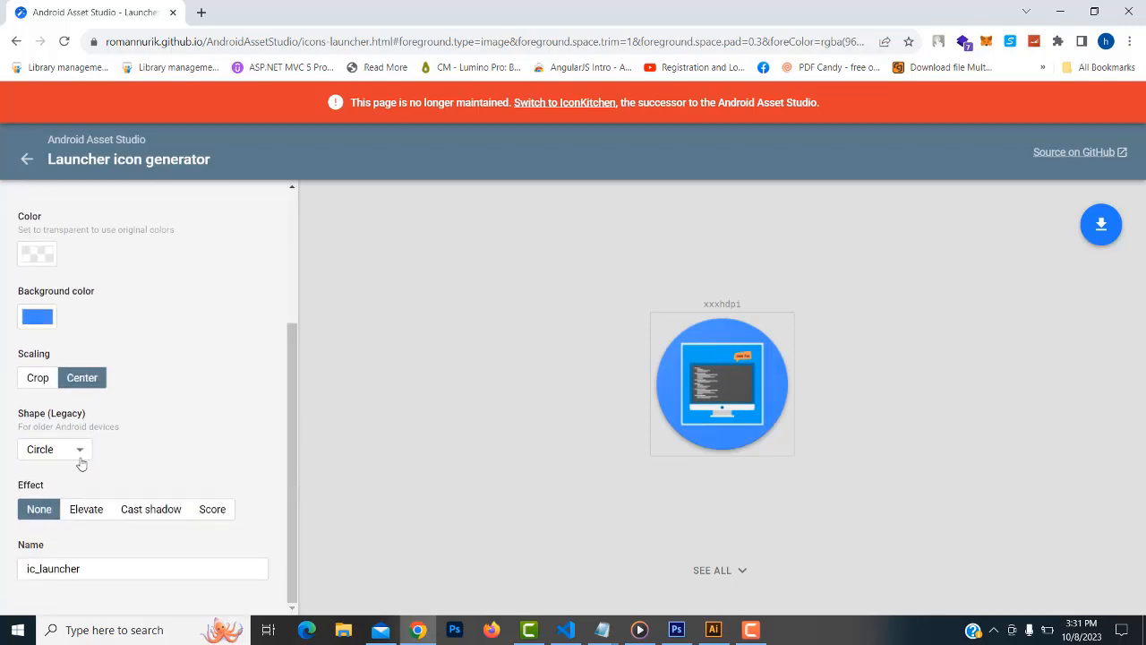
left_click(77, 450)
left_click(44, 468)
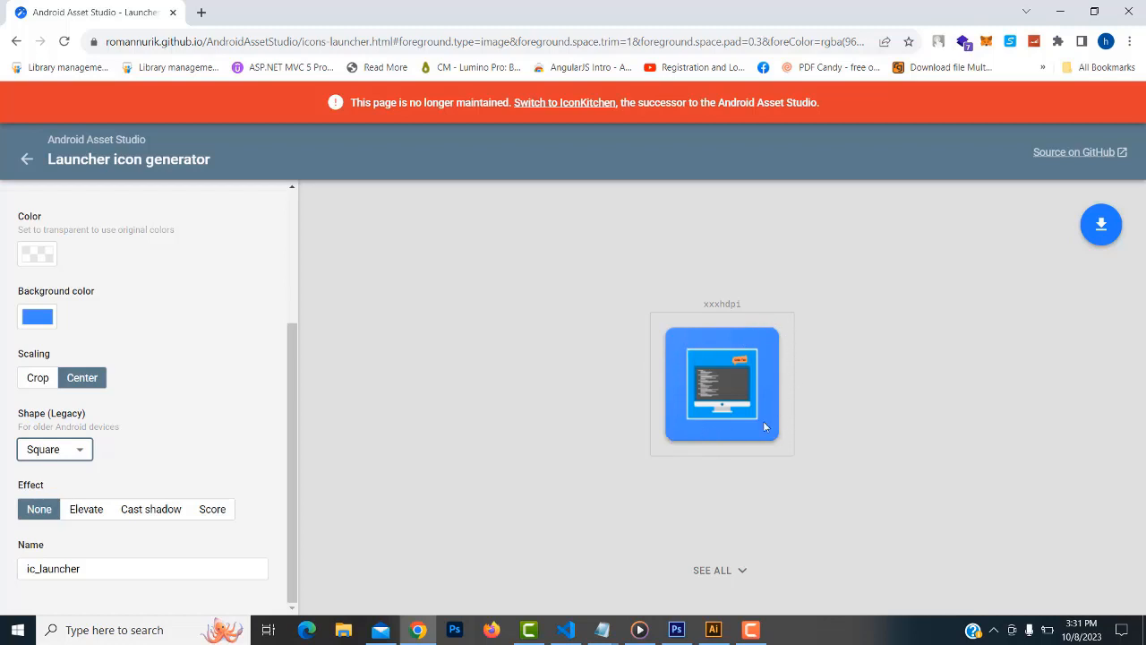
Try the Tall rect, Wide rect and Circle legacy shapes, then settle on Square
left_click(77, 451)
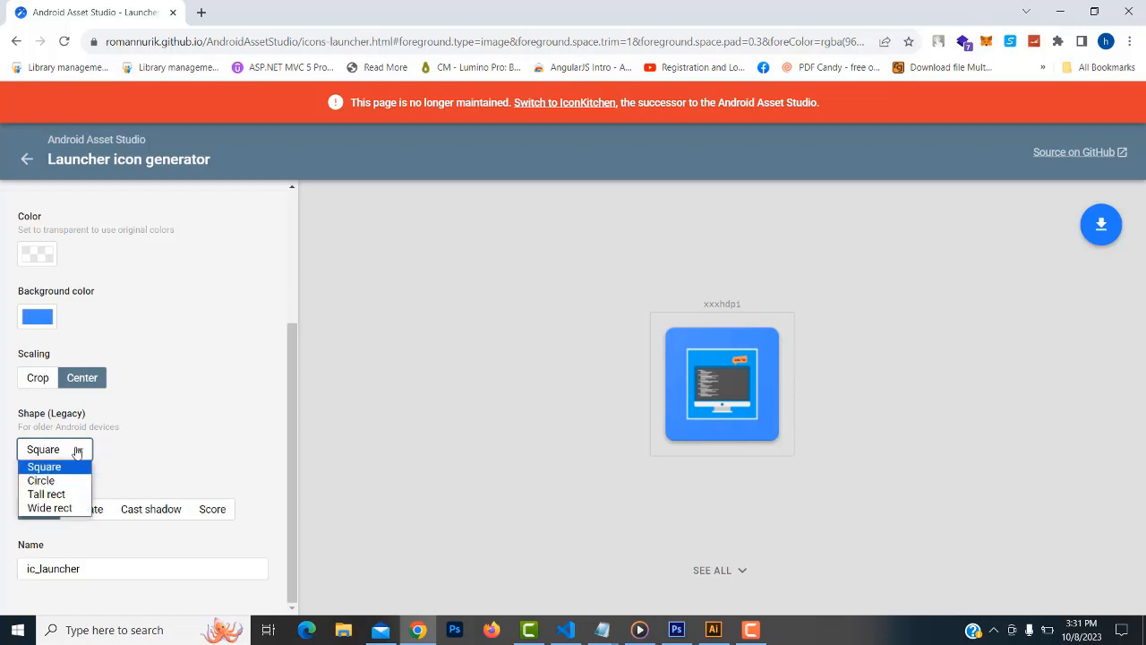
left_click(47, 494)
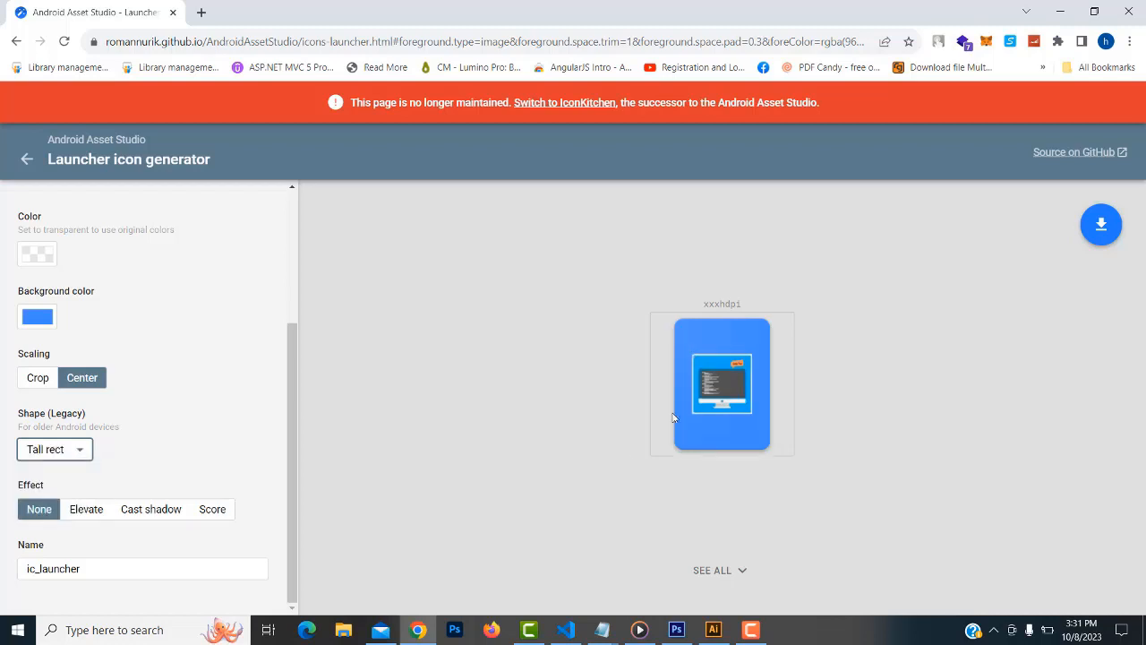
left_click(79, 450)
left_click(55, 509)
left_click(81, 452)
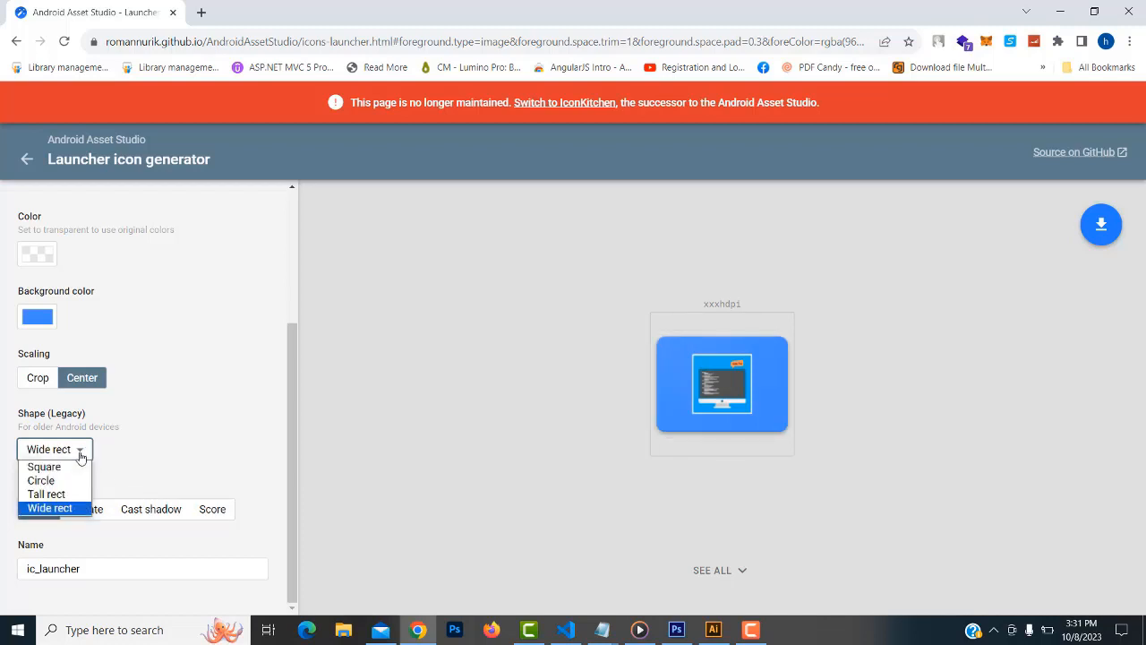
left_click(41, 481)
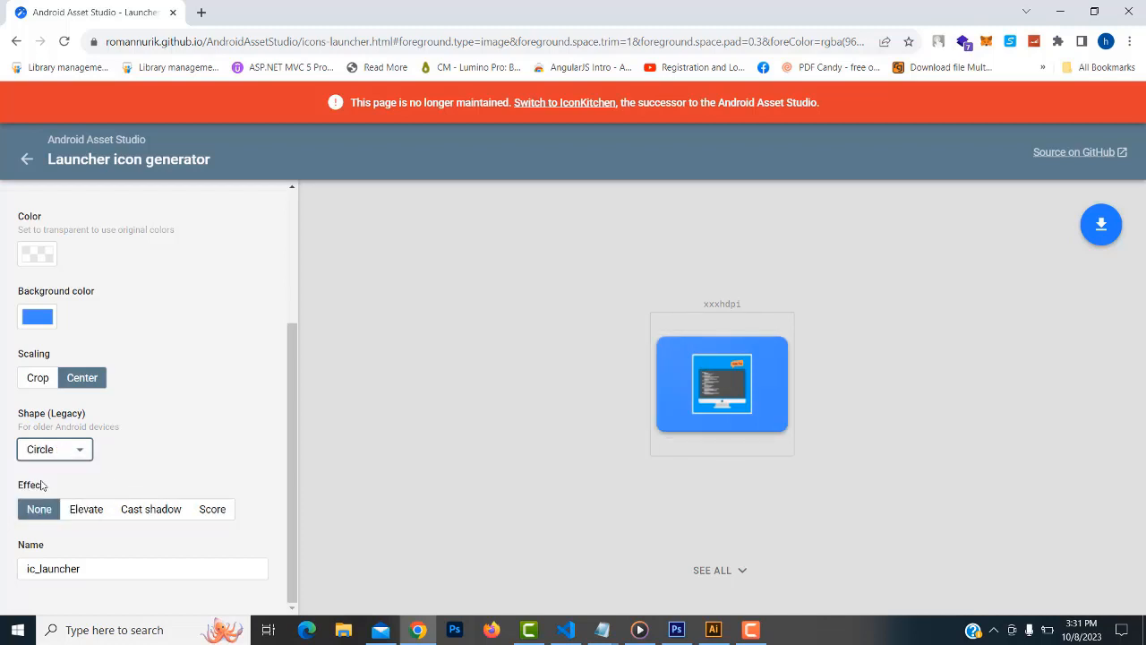
left_click(79, 457)
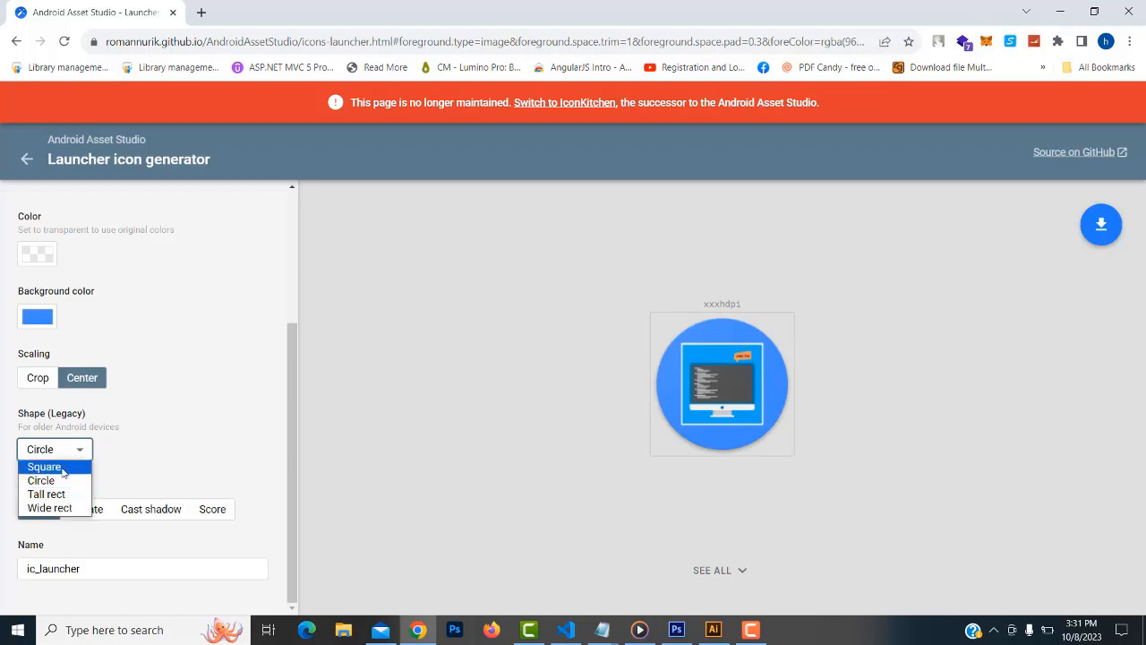
left_click(43, 467)
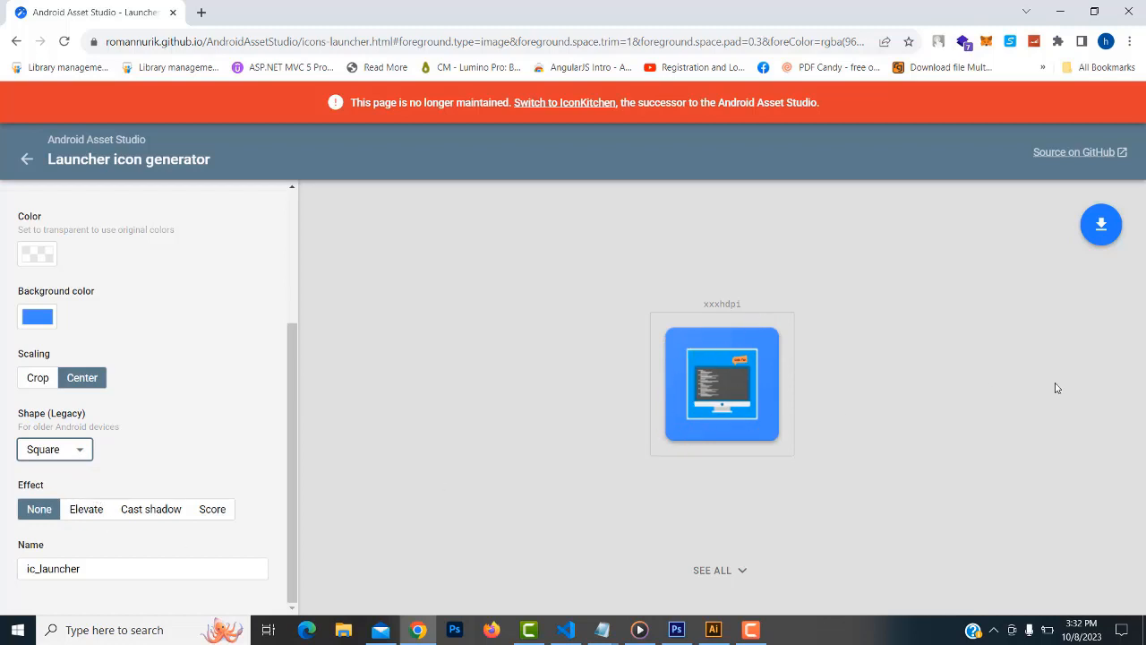
left_click(727, 367)
Lower the foreground padding through 20% down to 15%
scroll(295, 366, "up", 2)
scroll(302, 302, "up", 1)
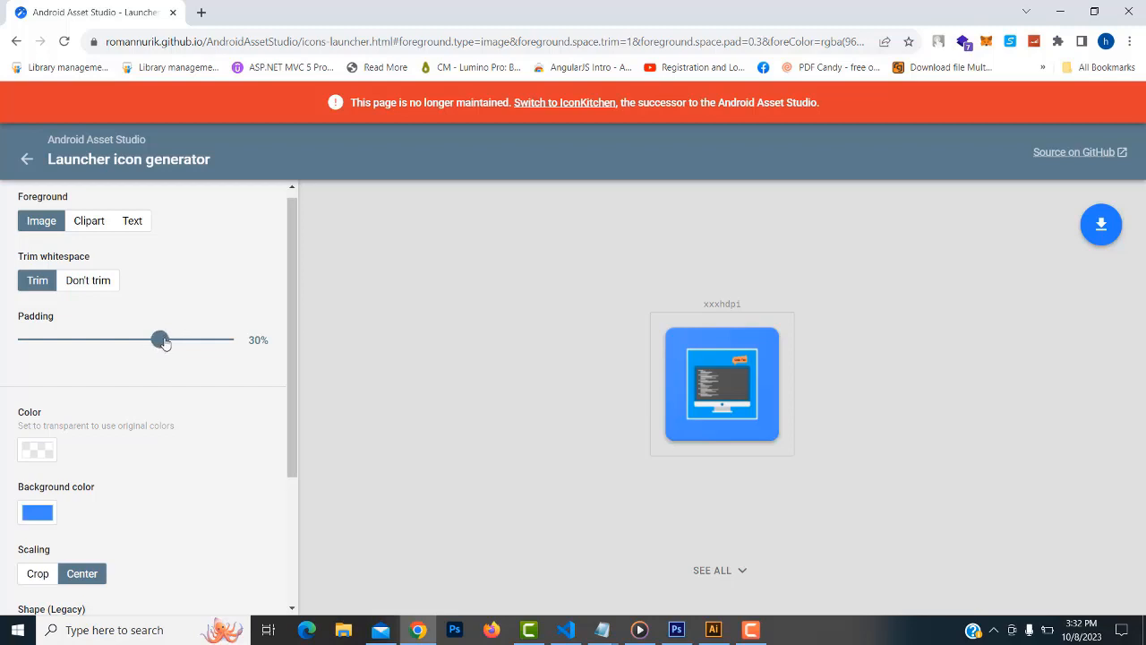
mouse_move(162, 340)
left_mouse_down()
mouse_move(173, 342)
mouse_move(145, 348)
left_mouse_up()
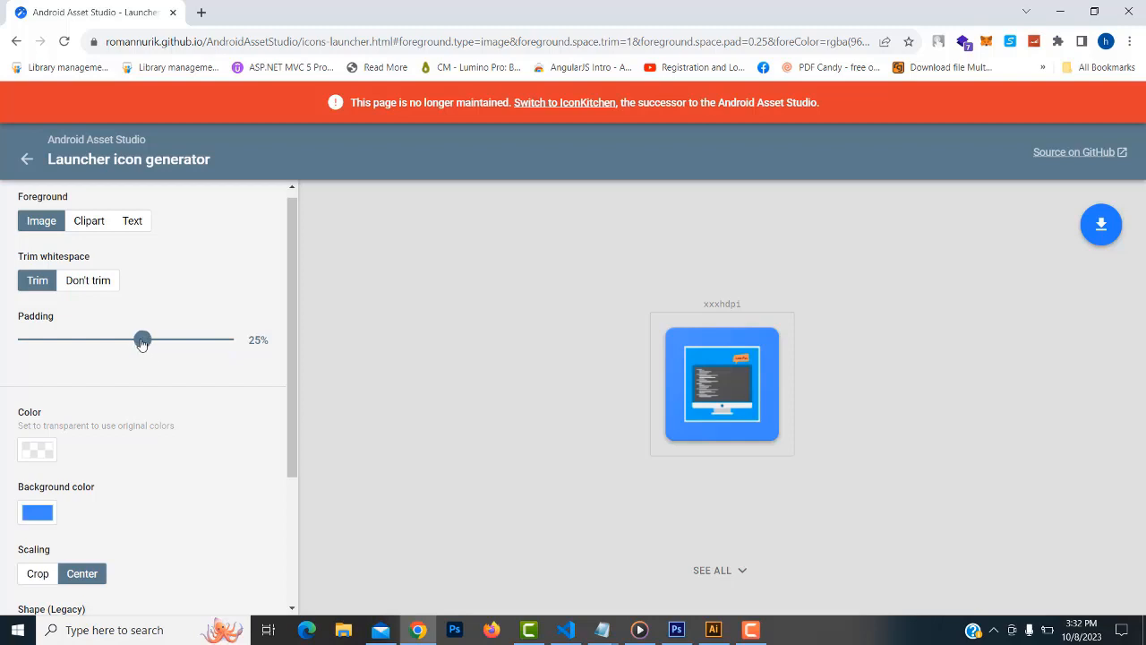
left_click_drag(142, 345, 128, 345)
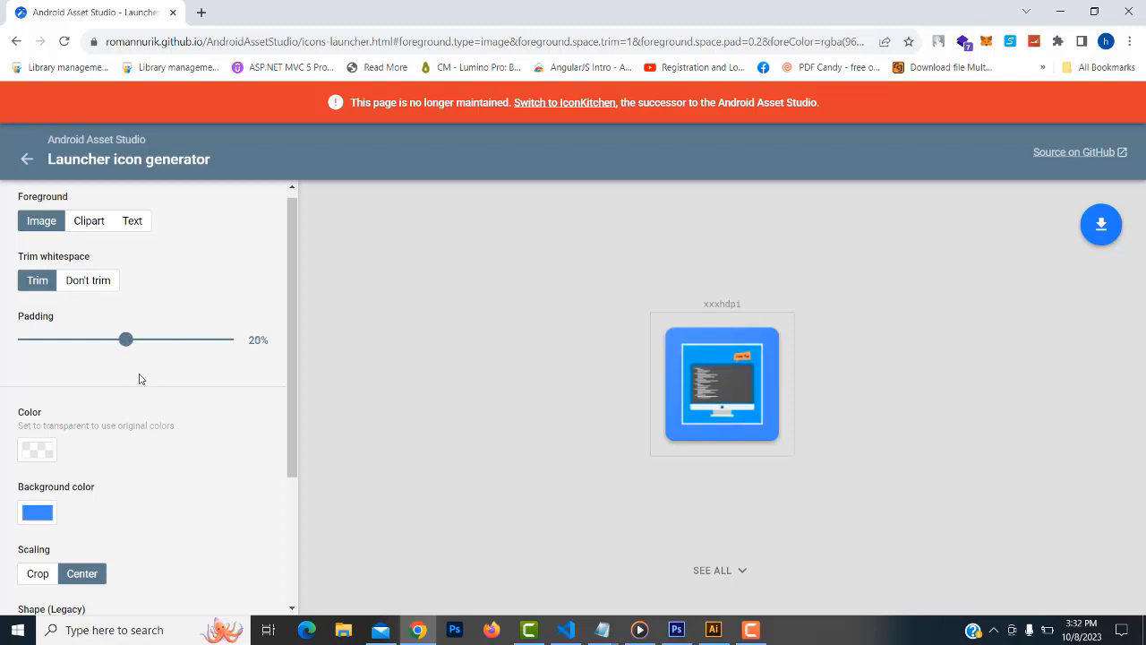
left_click_drag(127, 346, 119, 348)
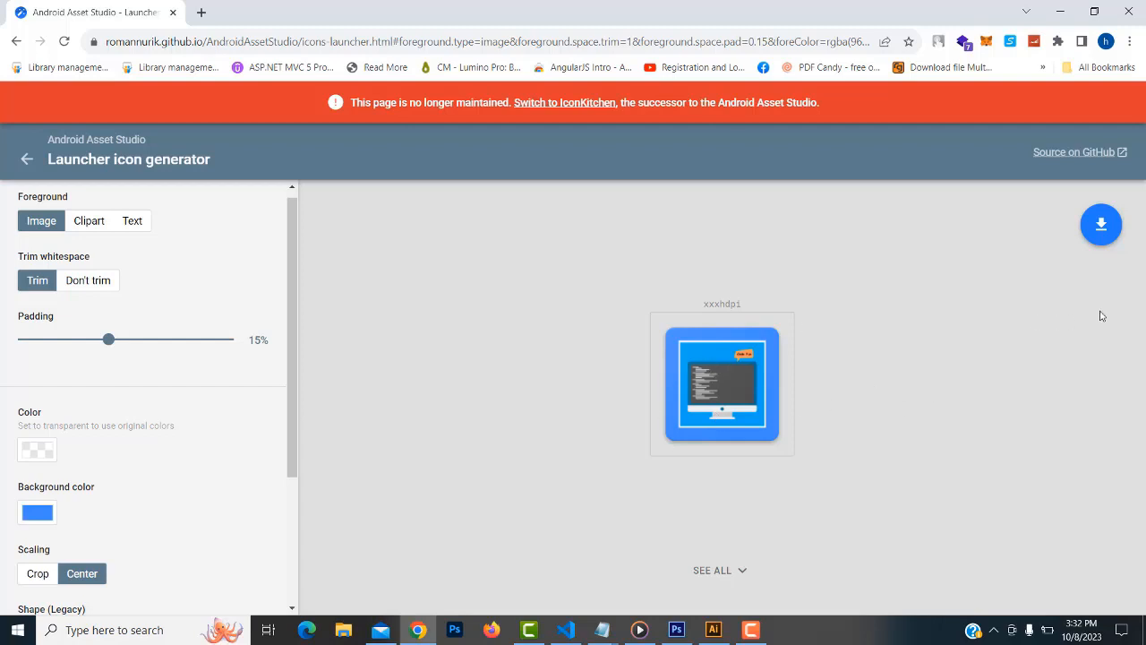
Download the icon set as ic_launcher (1).zip, allowing the site's popup once
left_click(1101, 228)
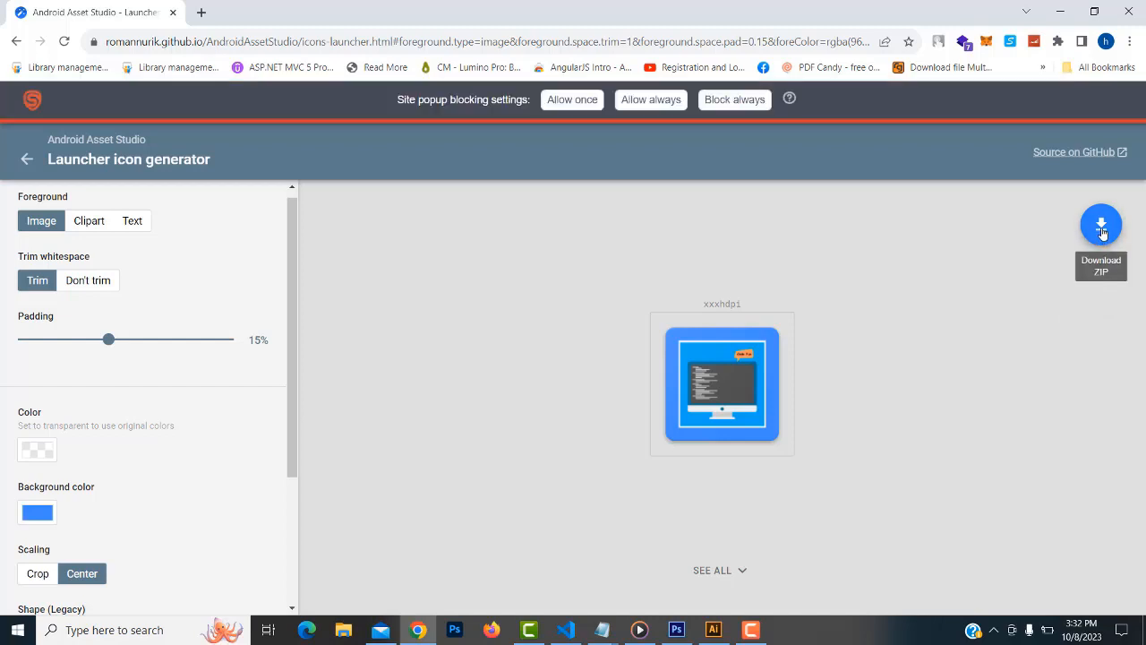
left_click(572, 100)
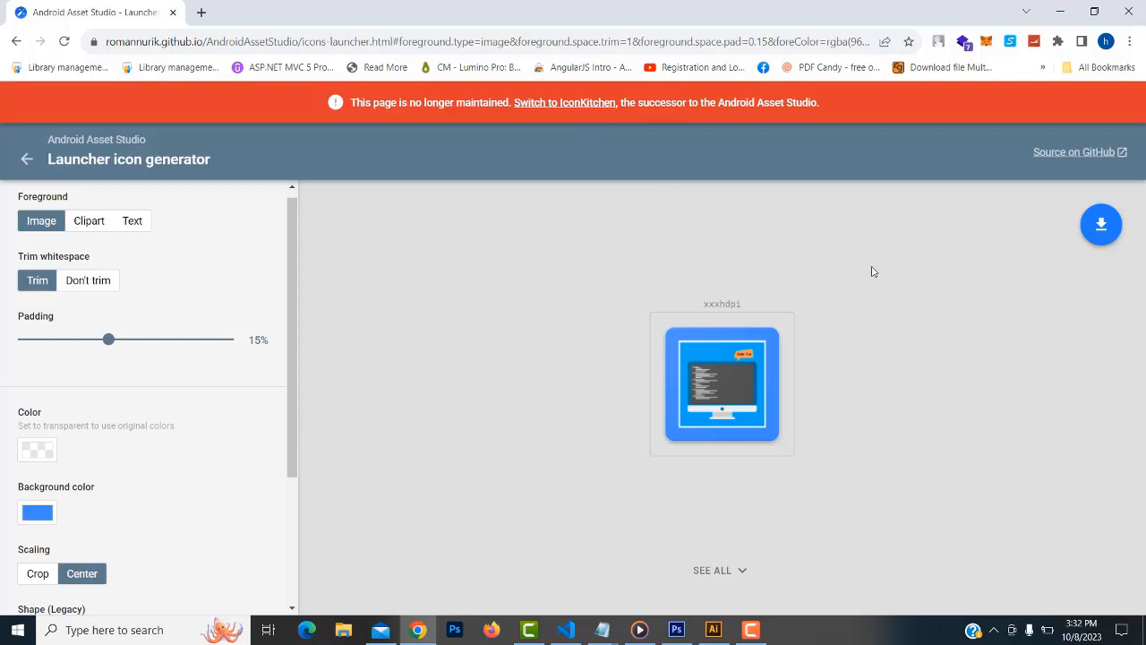
left_click(1103, 235)
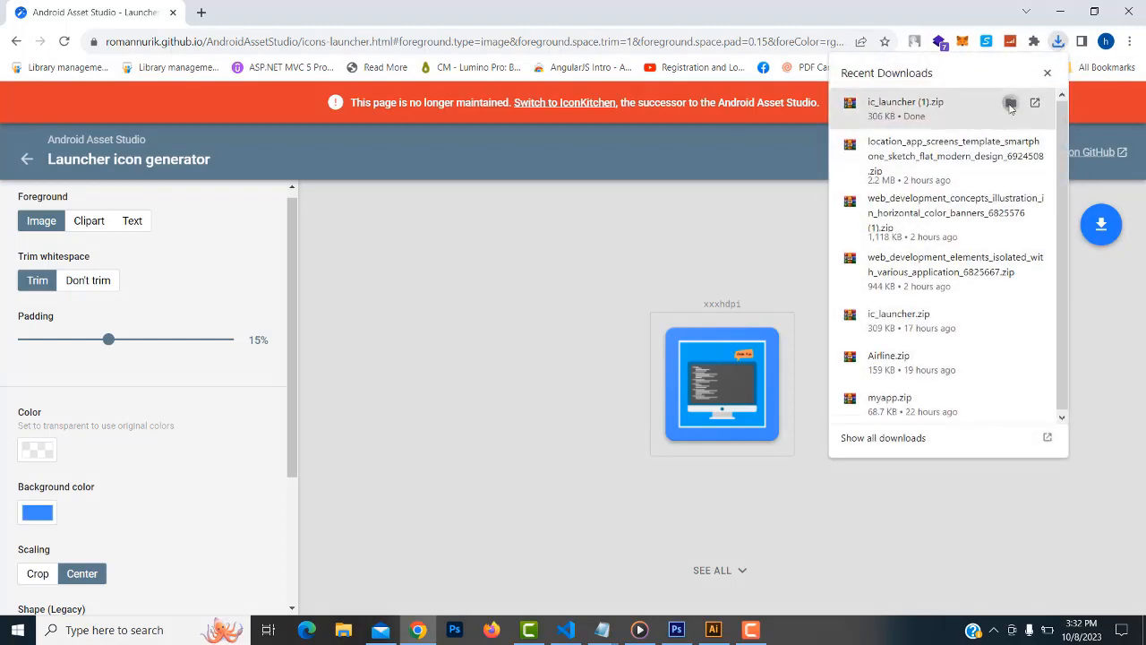
Copy ic_launcher (1).zip from the Downloads folder
left_click(1010, 106)
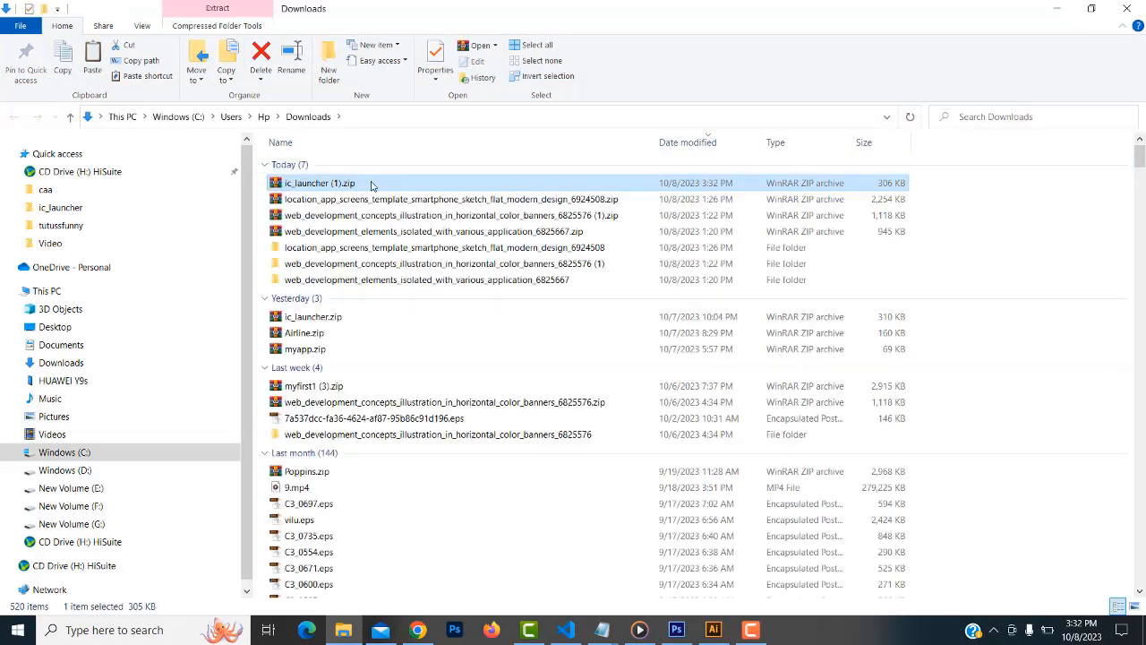
right_click(372, 186)
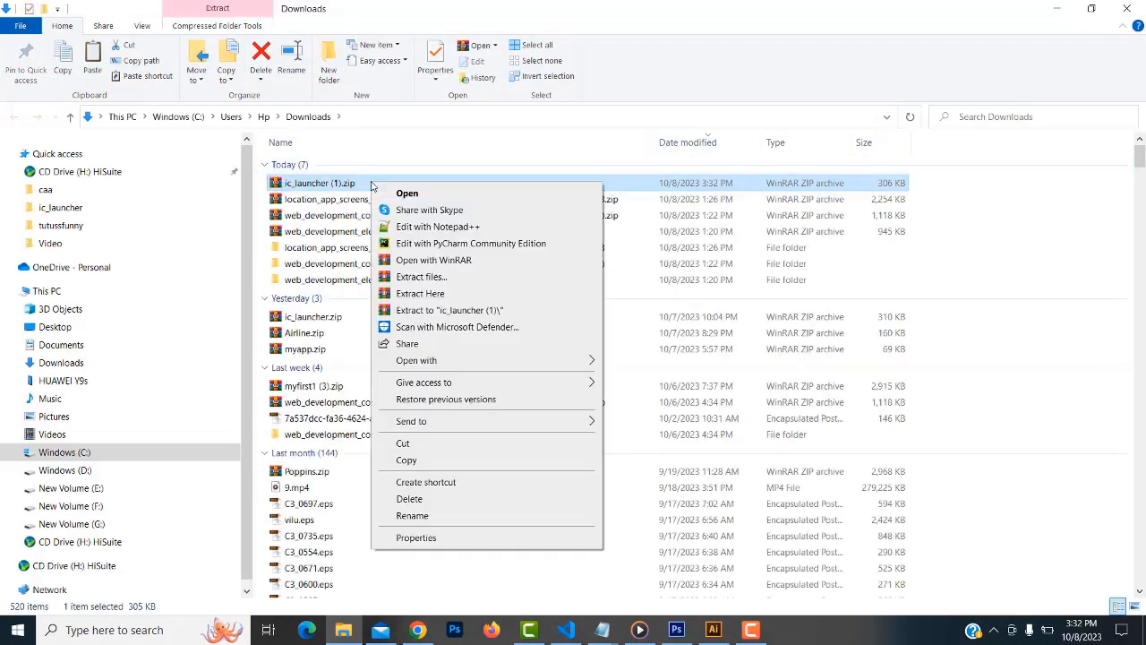
left_click(405, 443)
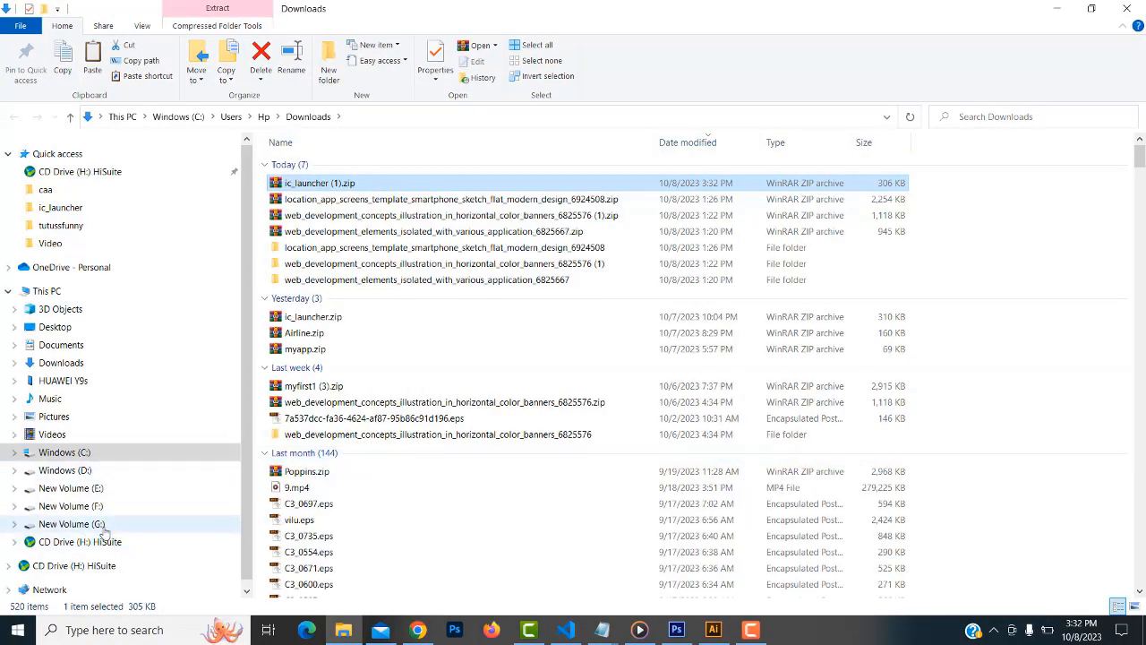
Create a folder named codefunny on New Volume (F:) and open it
left_click(95, 507)
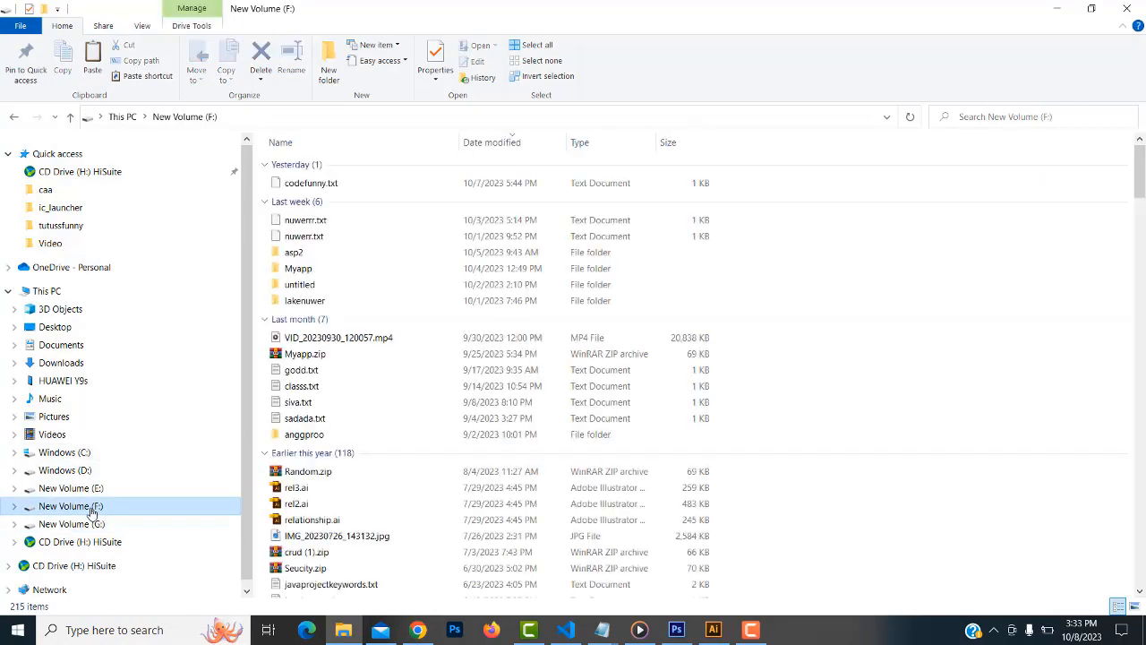
right_click(767, 523)
mouse_move(833, 485)
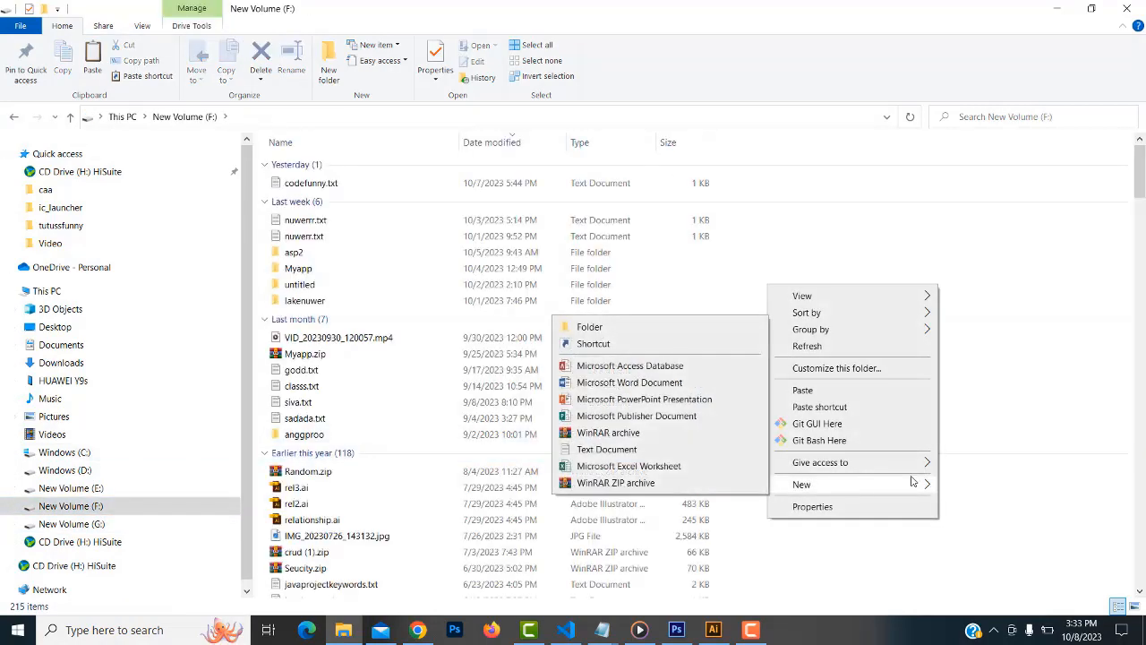
left_click(591, 327)
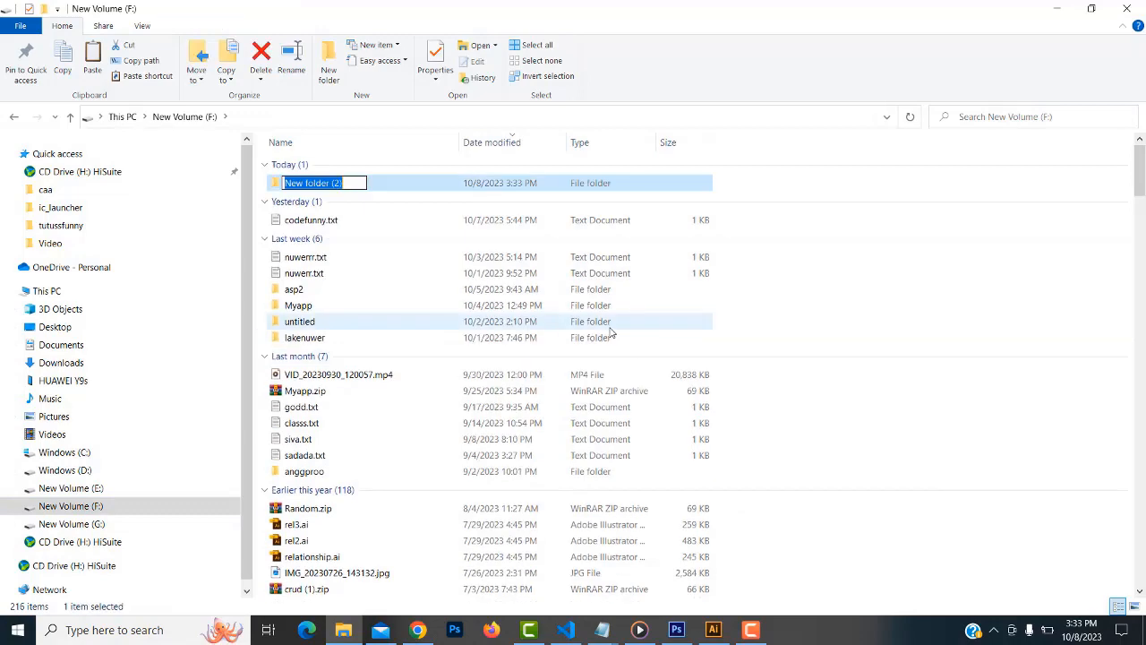
type("code")
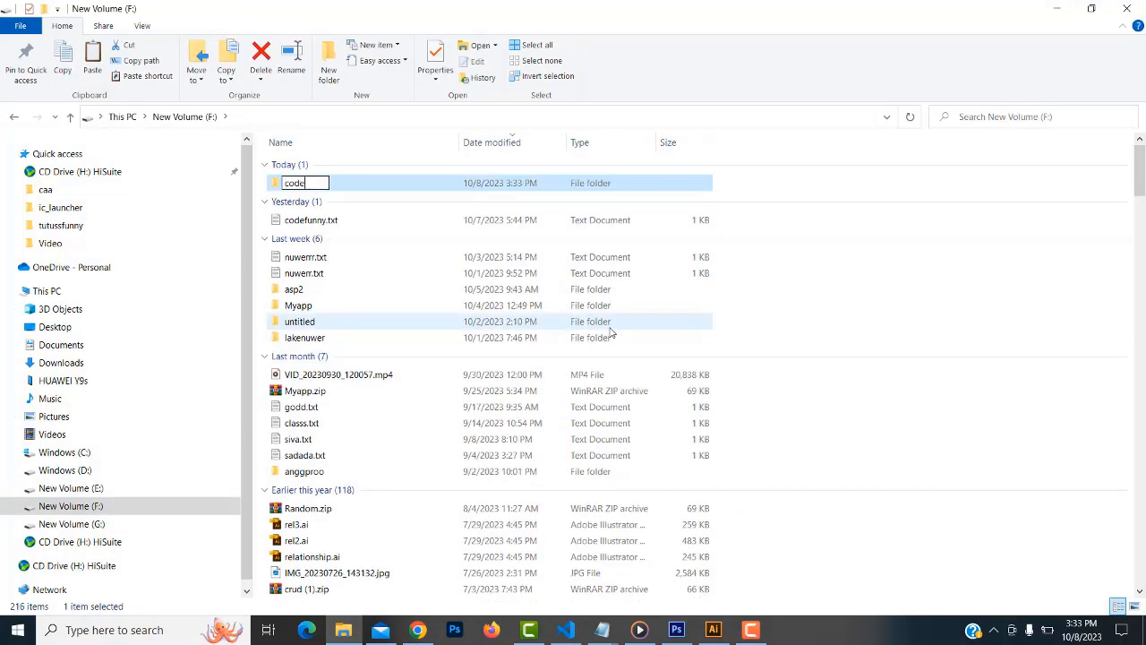
type("funny")
key("Return")
key("Return")
key("super+Down")
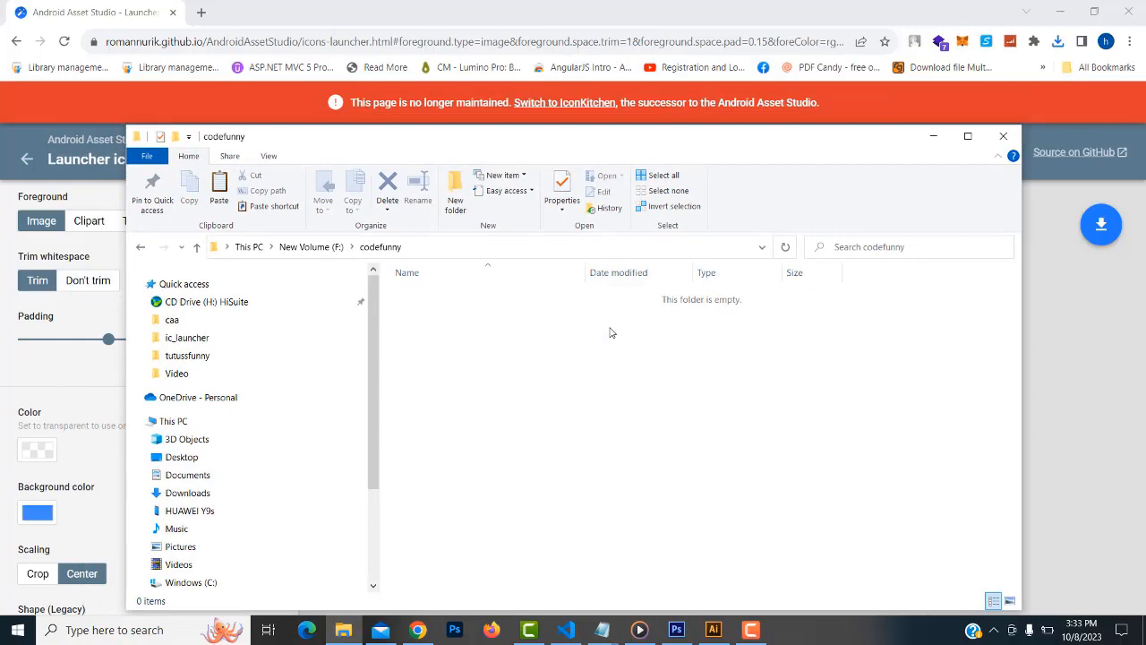
Maximize Explorer and paste ic_launcher (1).zip into codefunny
double_click(634, 144)
right_click(367, 183)
left_click(418, 288)
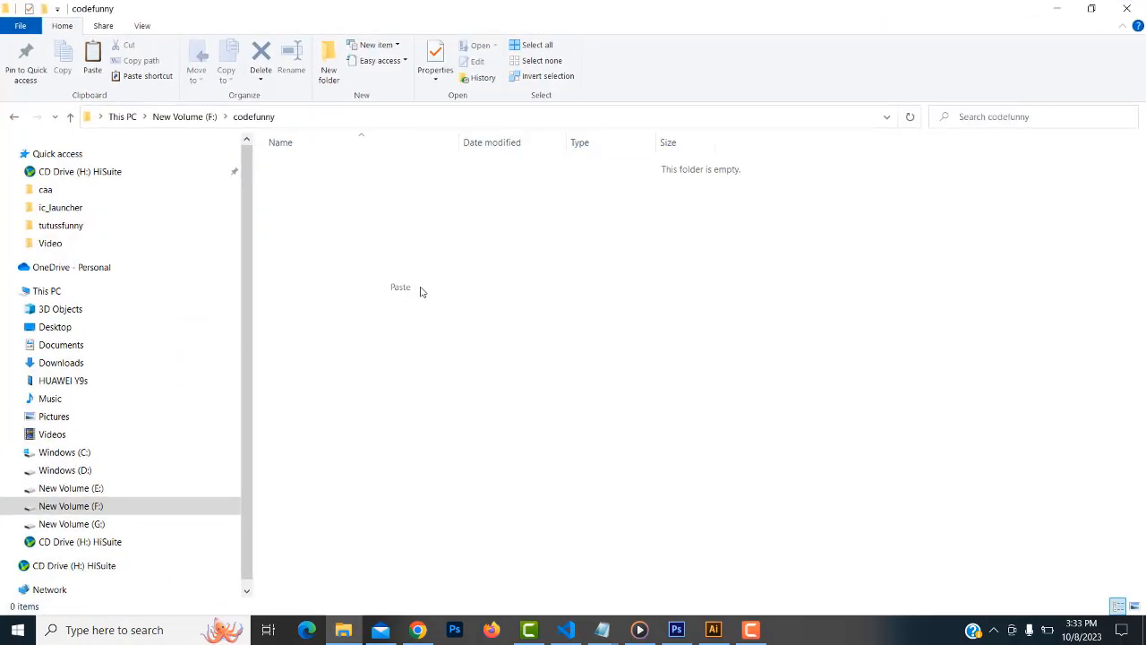
Extract the zip with WinRAR into an ic_launcher (1) folder
left_click(377, 168)
right_click(377, 168)
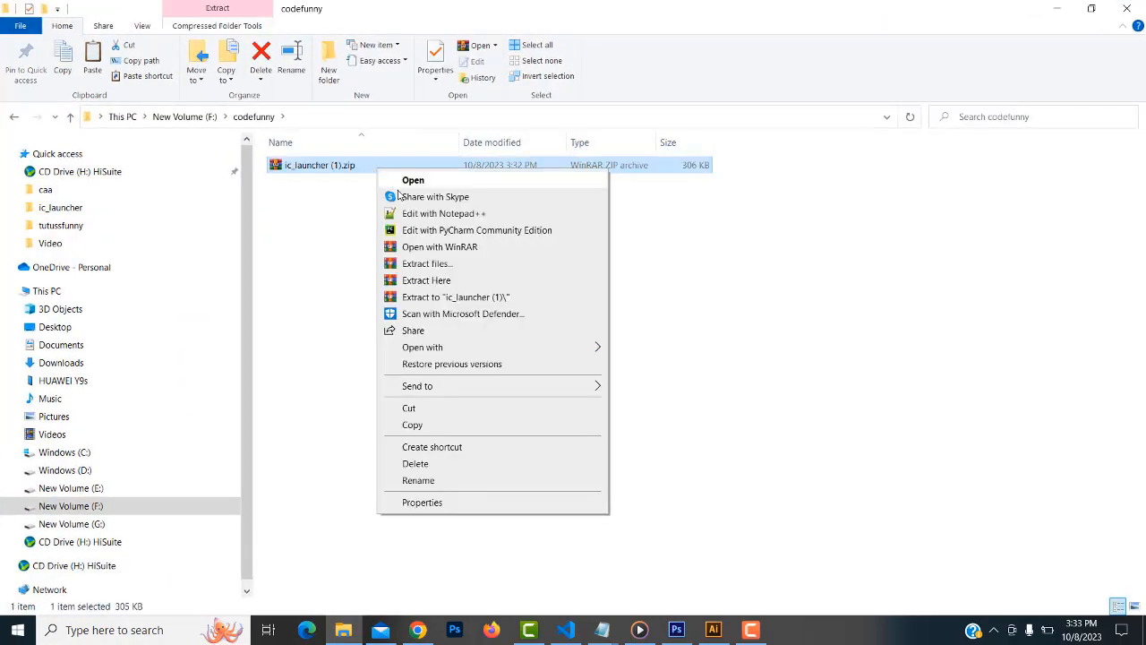
left_click(427, 264)
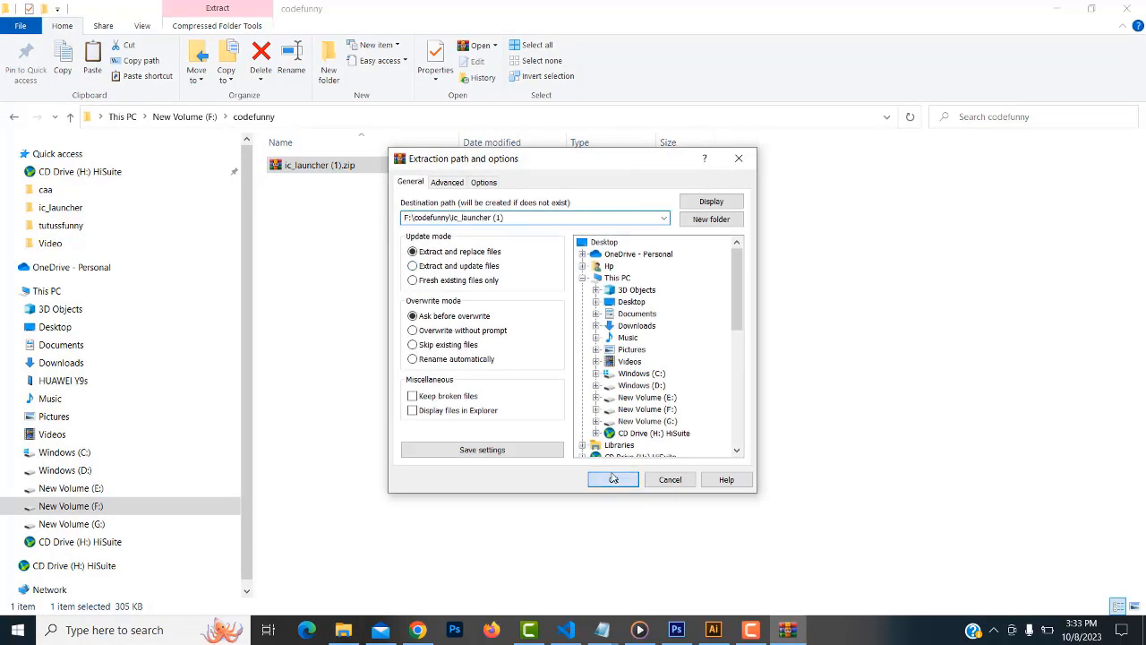
left_click(613, 480)
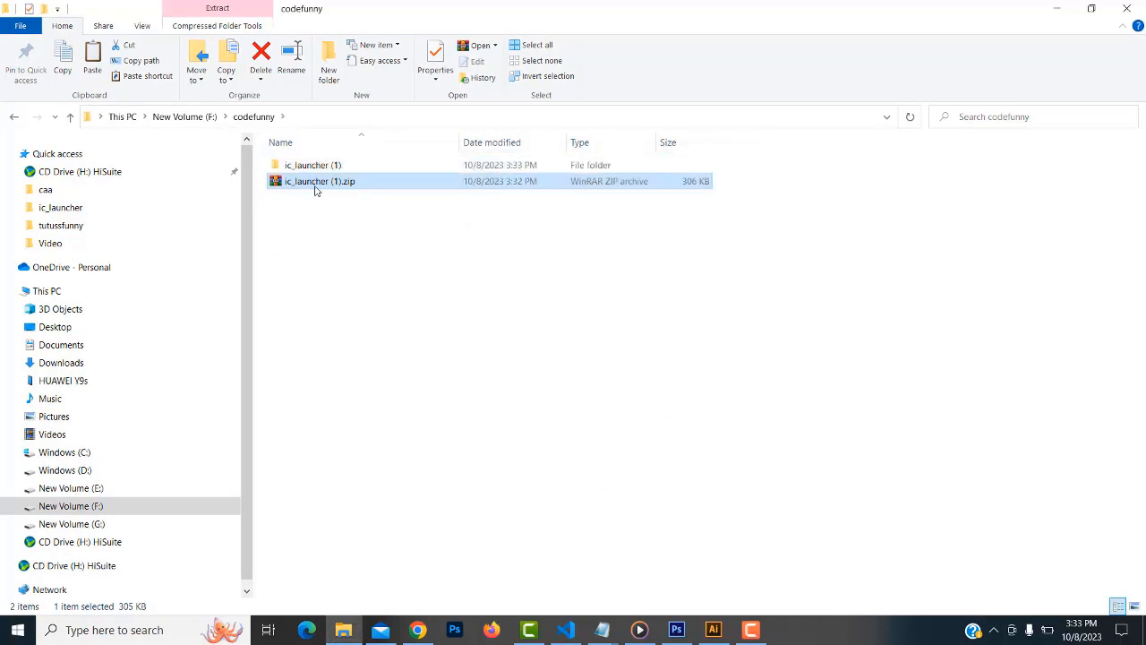
right_click(315, 190)
Delete the zip, open ic_launcher (1), and check play_store_512.png's properties
left_click(366, 481)
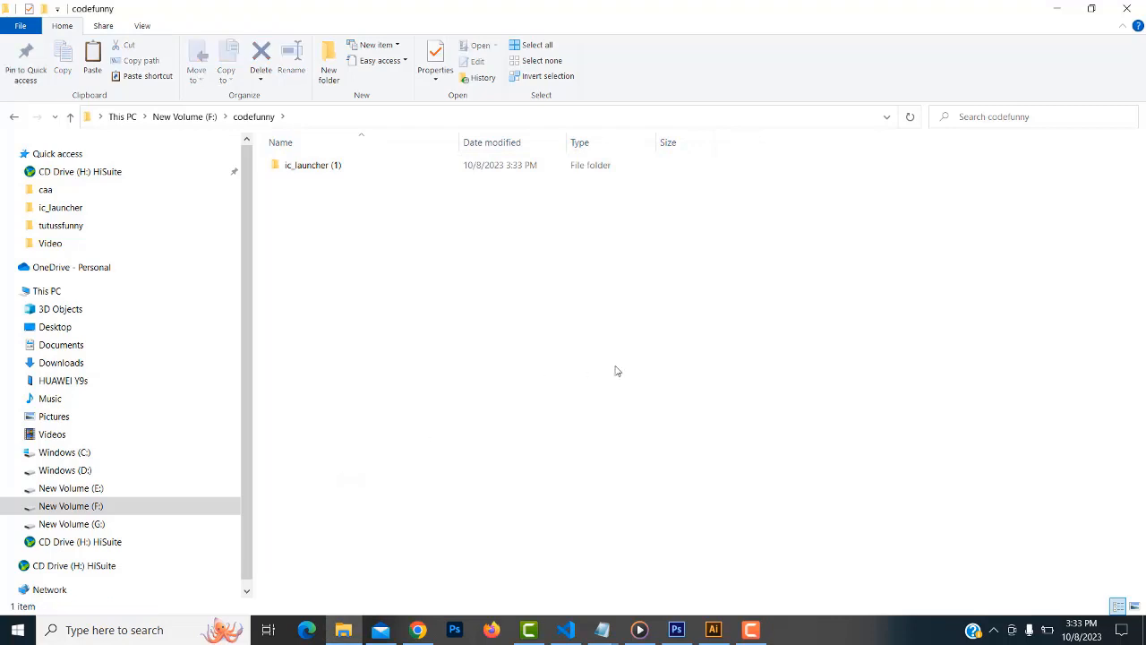
double_click(285, 165)
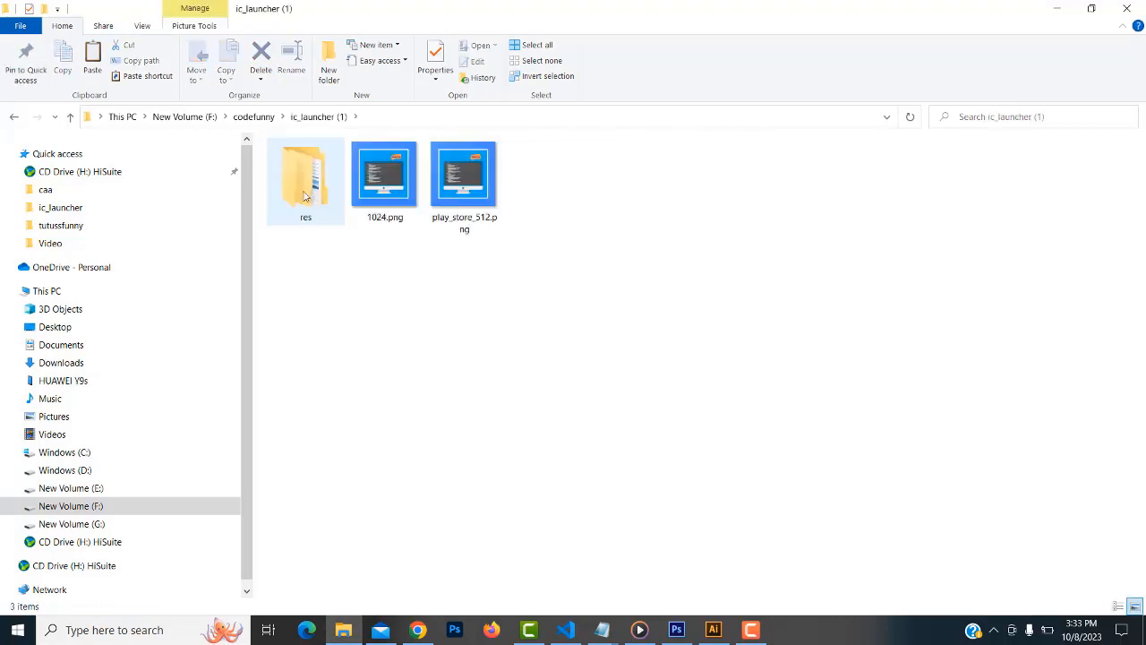
left_click(452, 190)
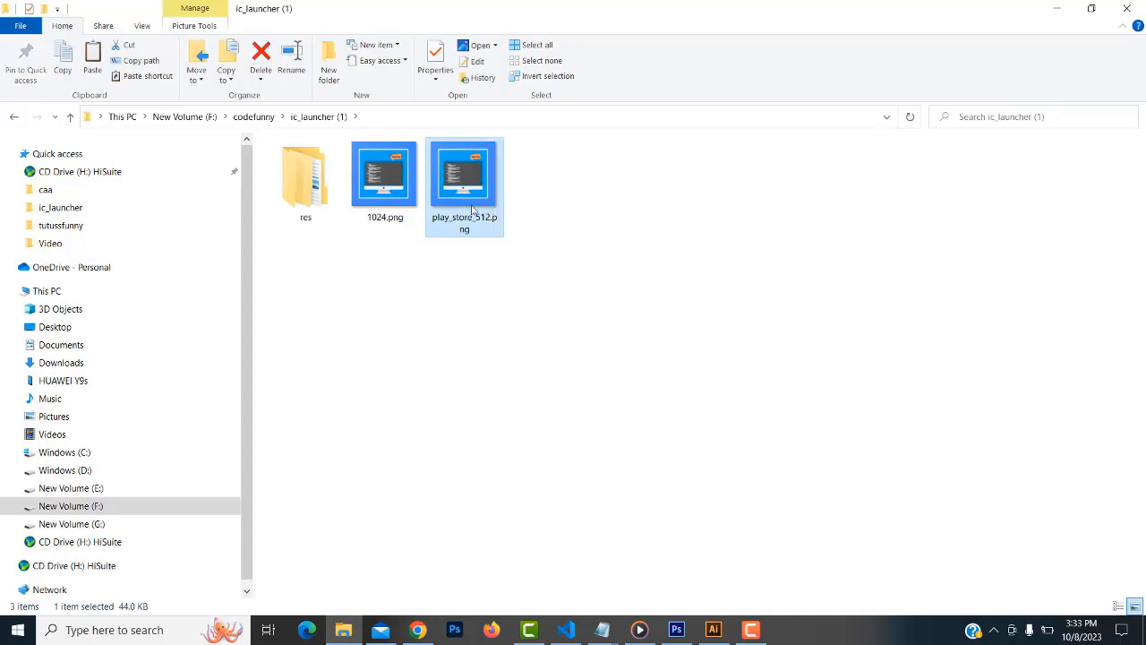
right_click(461, 188)
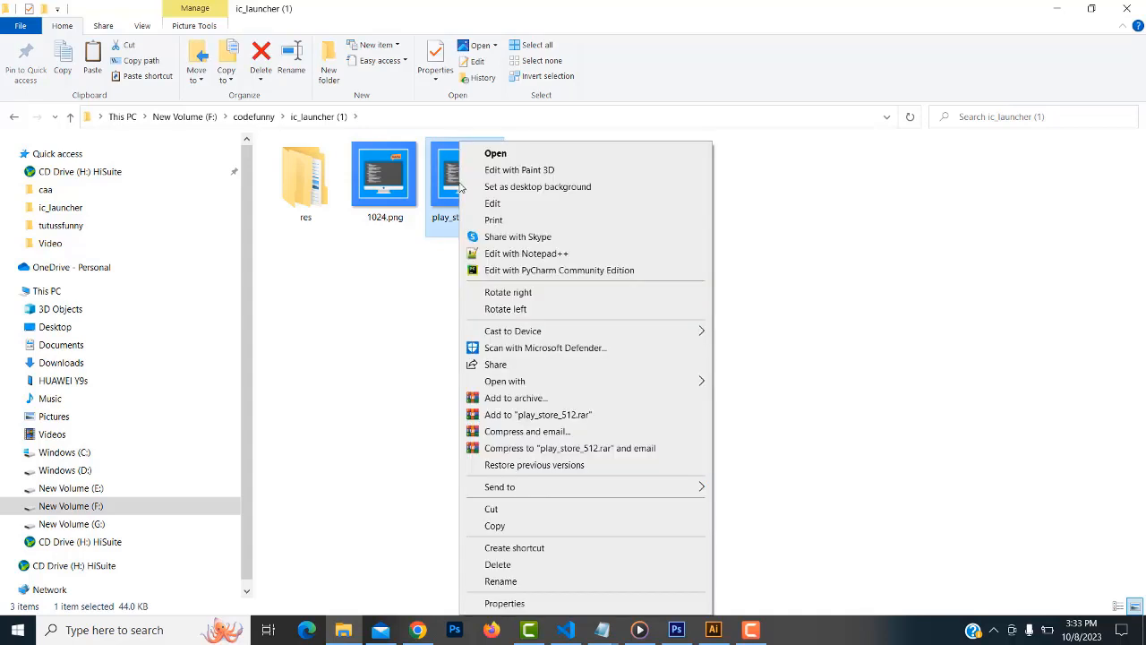
left_click(509, 607)
left_click(738, 194)
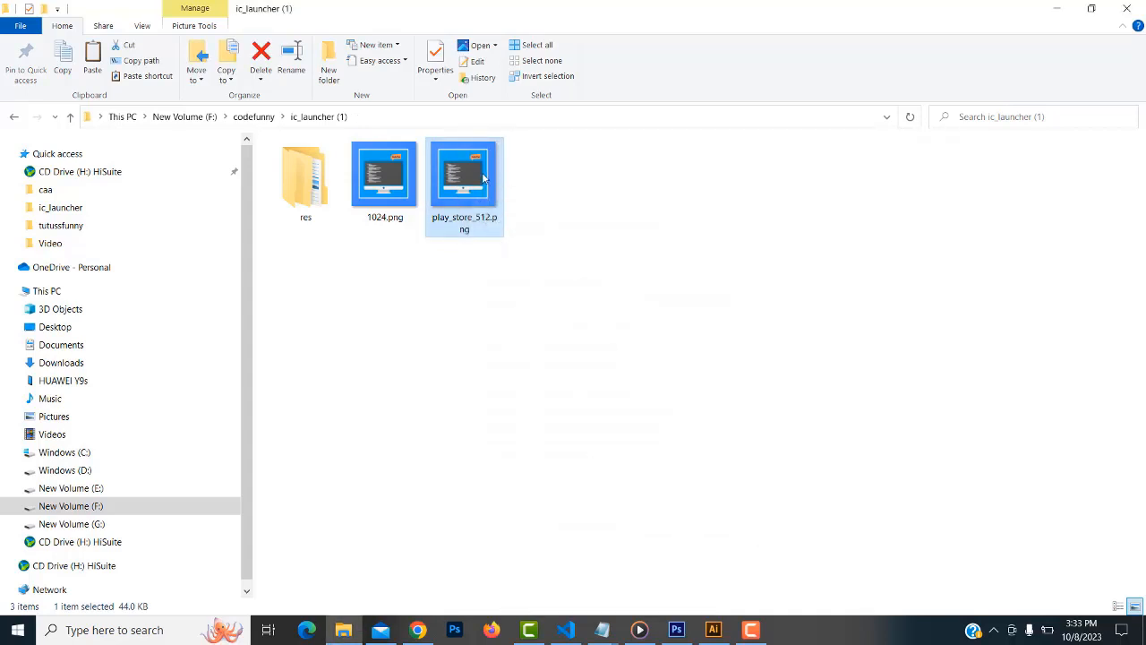
Preview play_store_512.png in the image viewer, then return to Android Asset Studio
double_click(473, 177)
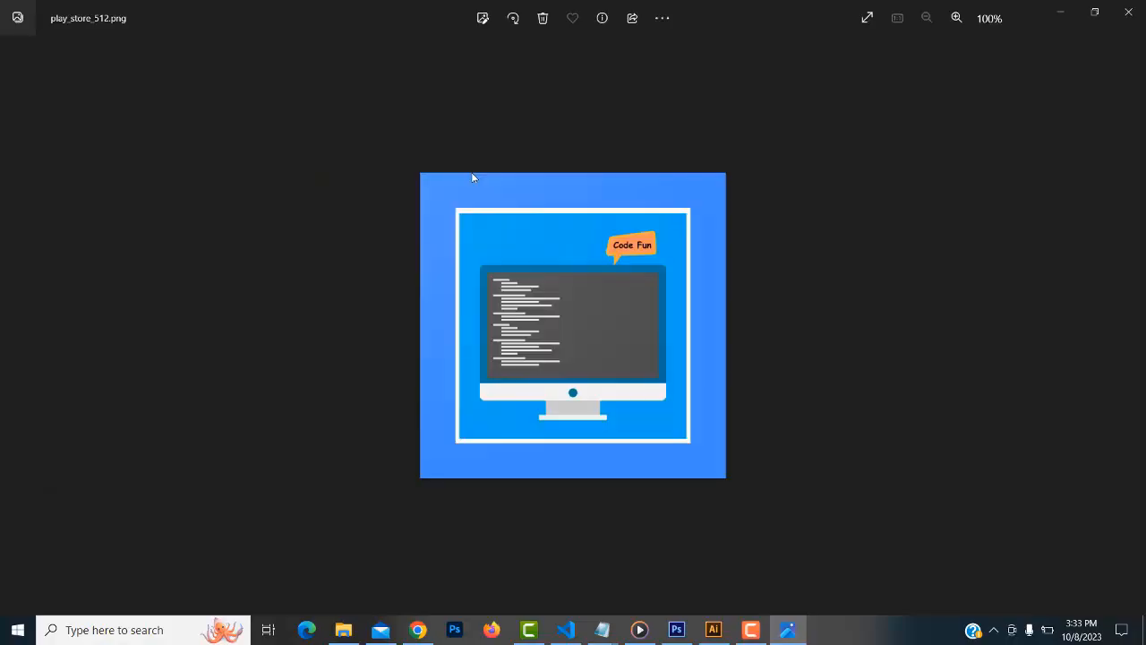
left_click(1128, 12)
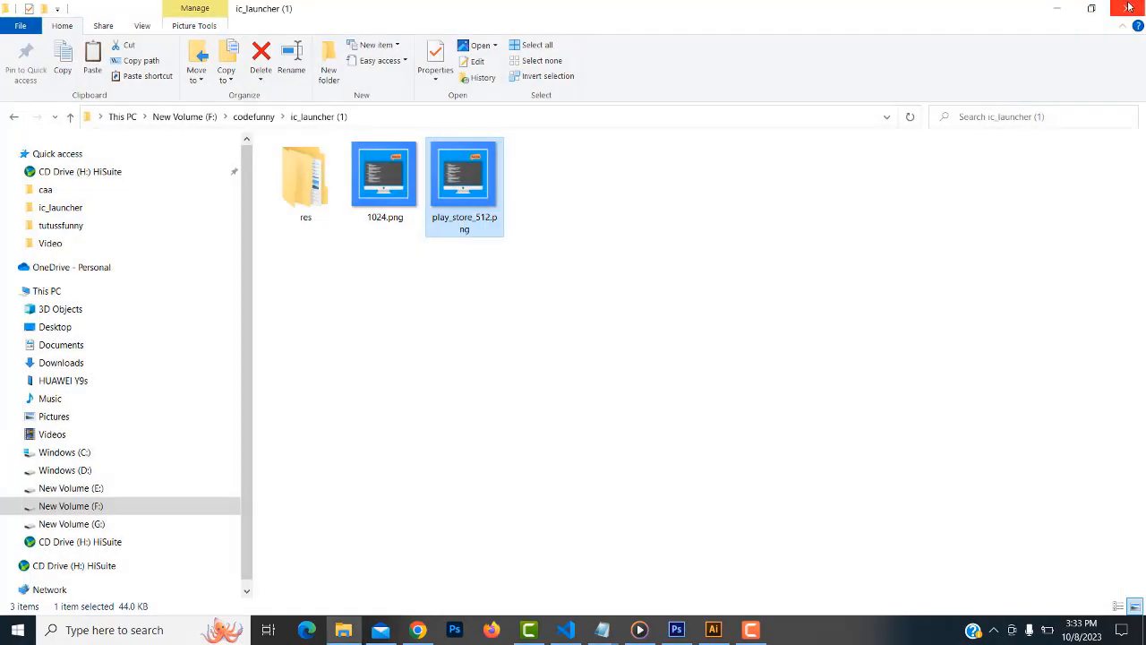
left_click(410, 631)
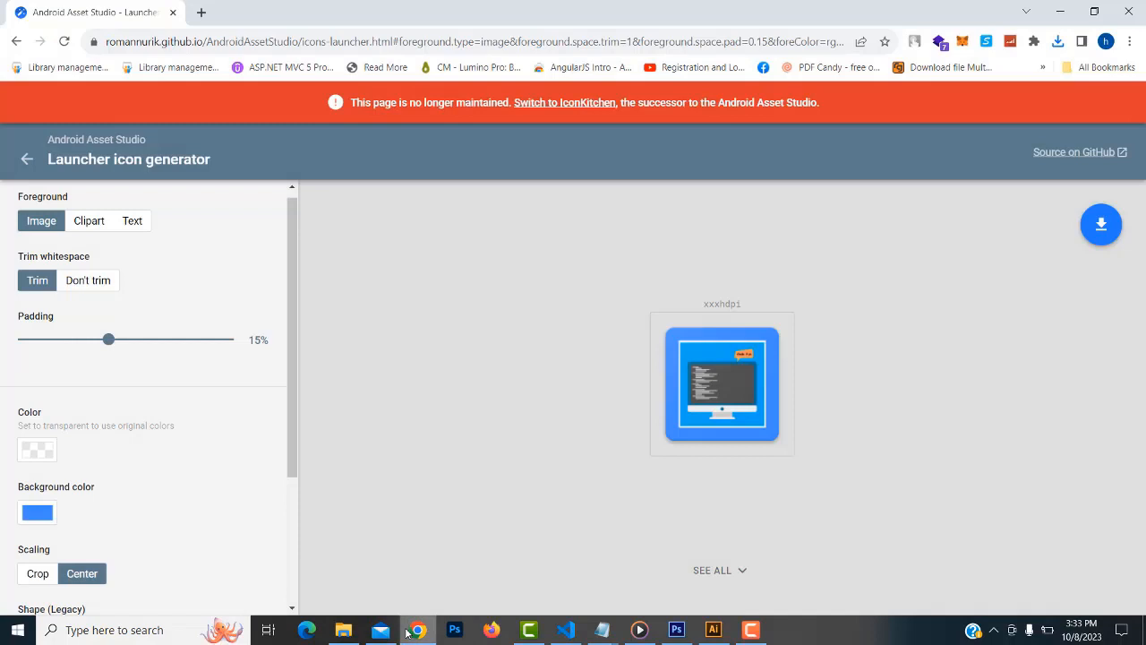
Scroll through the launcher icon settings panel, then minimize Chrome
scroll(257, 477, "down", 3)
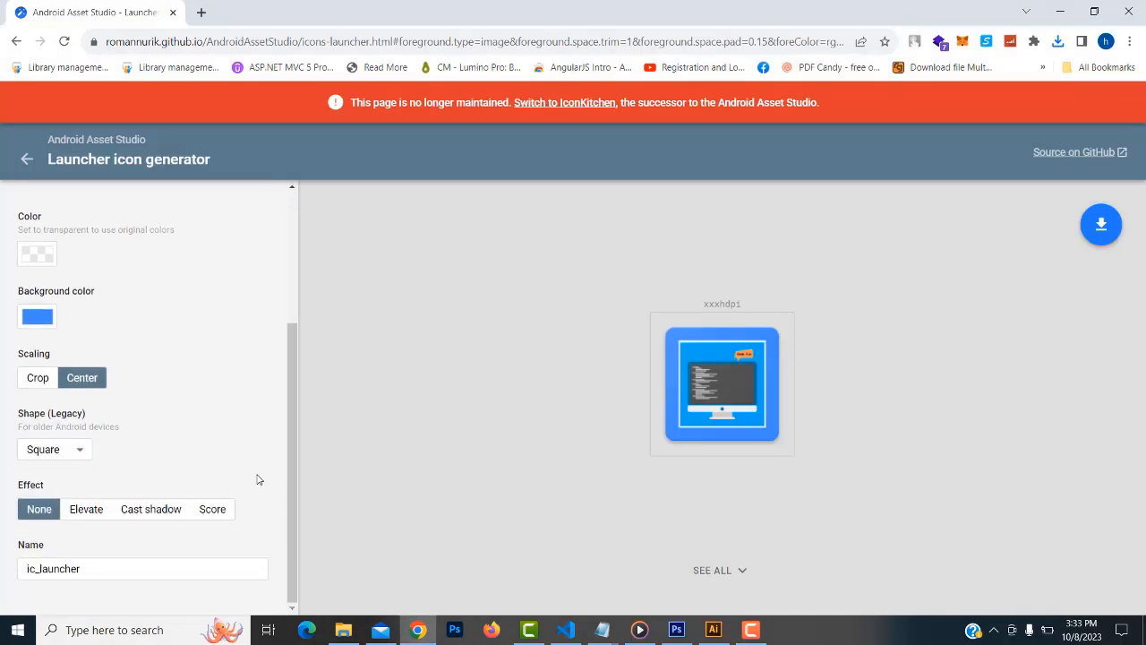
scroll(257, 480, "up", 3)
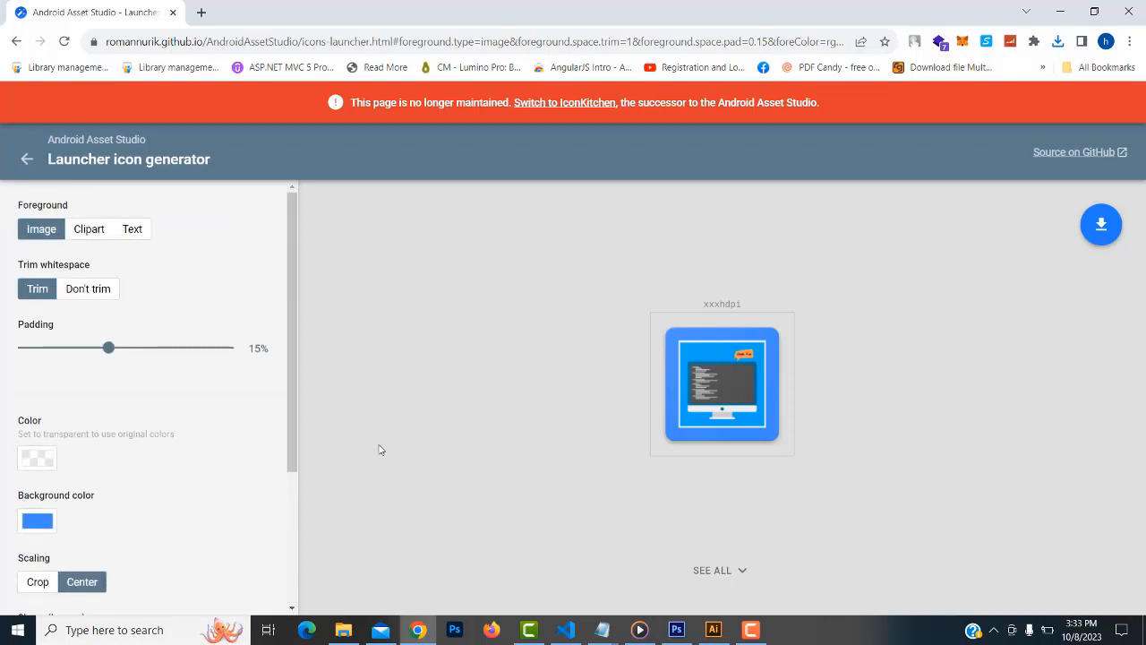
scroll(184, 448, "down", 3)
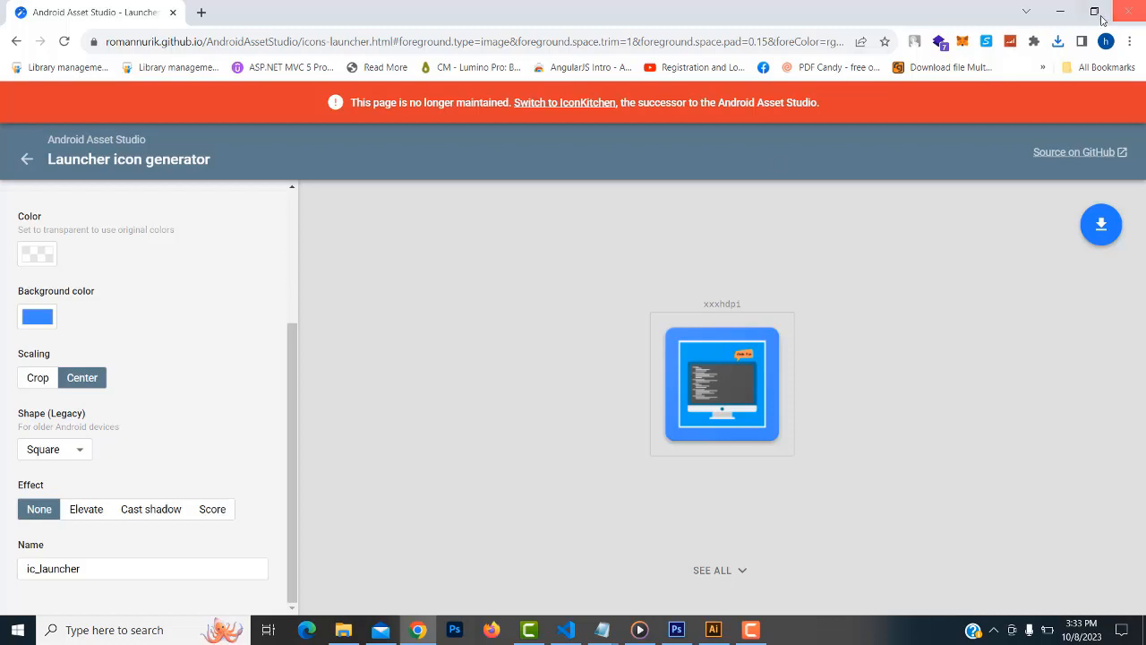
left_click(1061, 11)
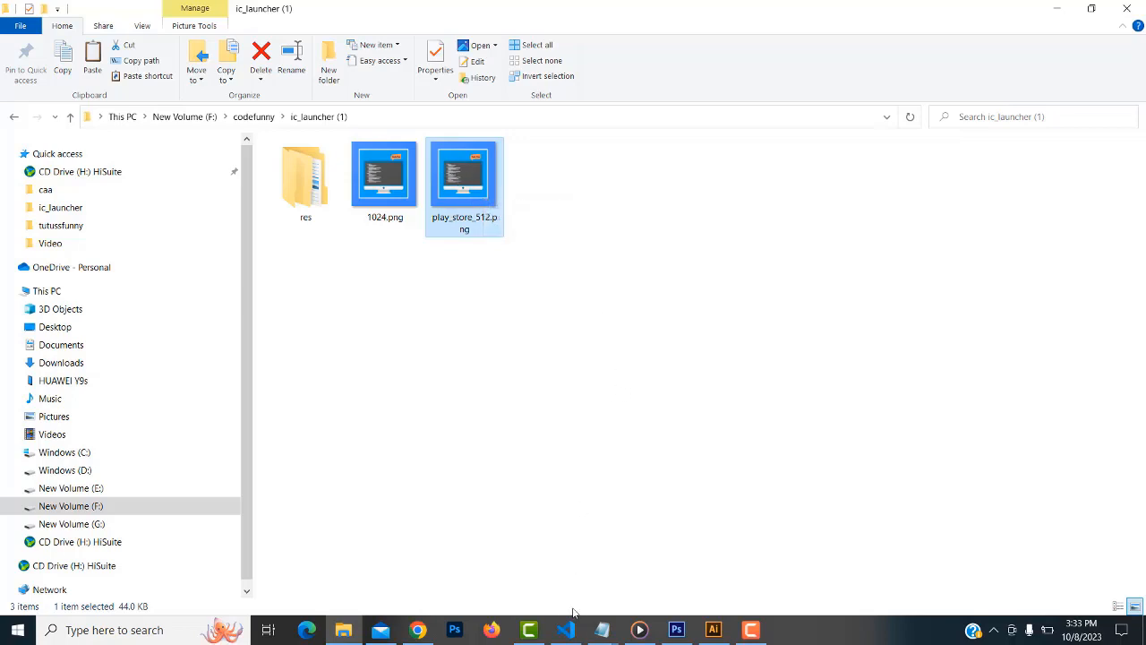
Switch to the list.dart - myfirst1 Visual Studio Code window from the taskbar
mouse_move(564, 632)
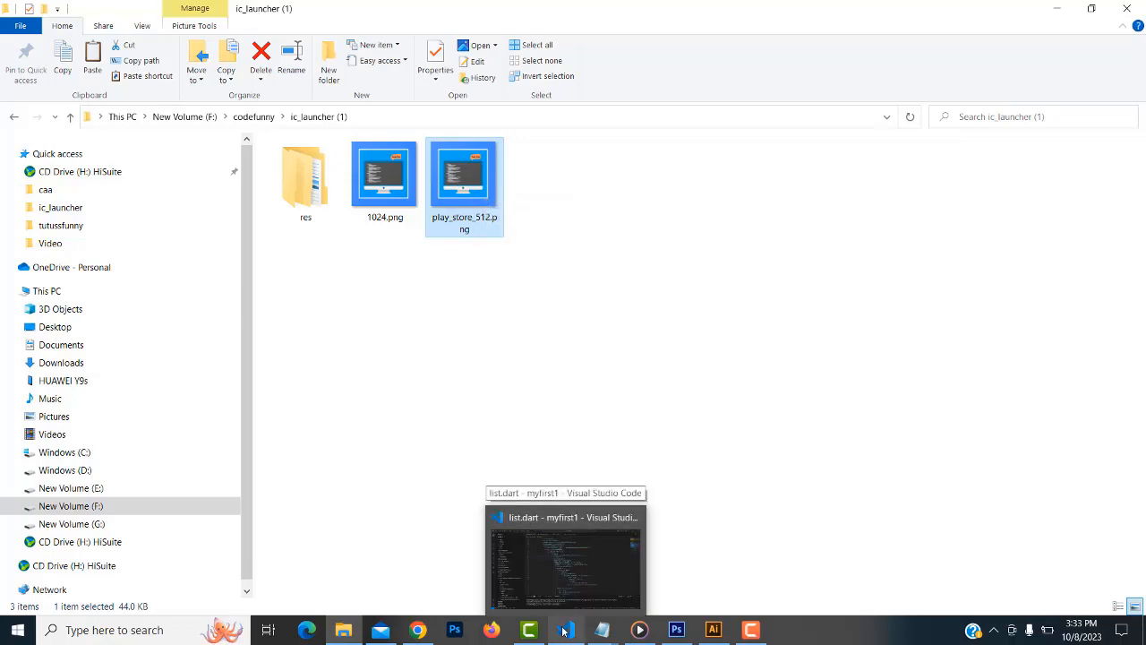
left_click(564, 632)
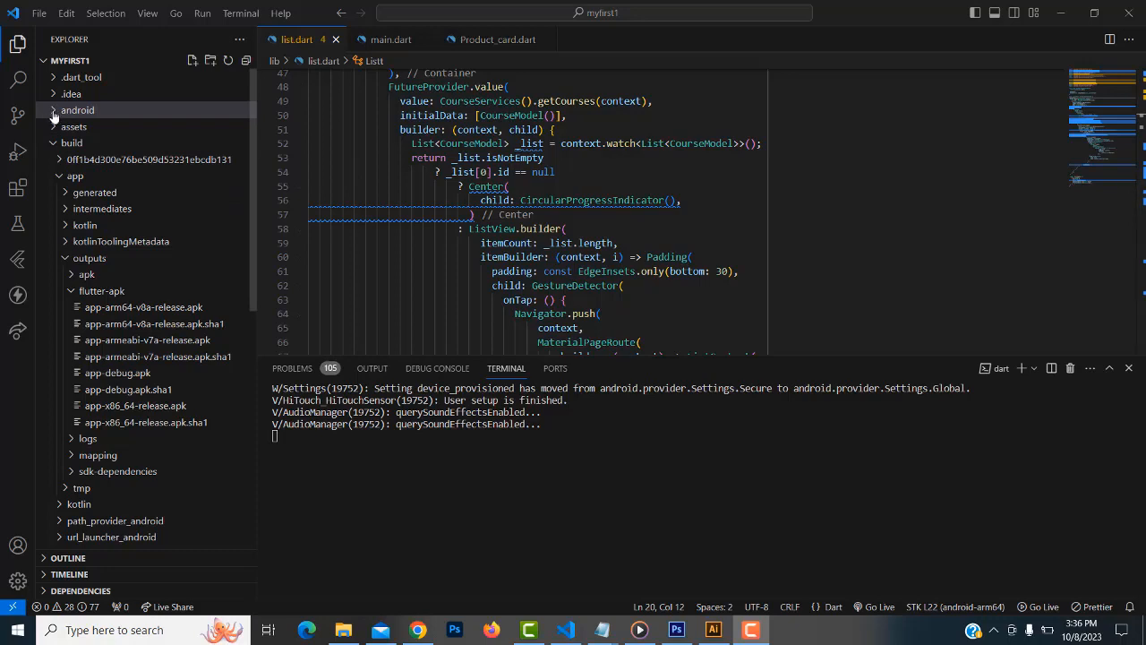
Preview android/app/src/main/res/mipmap-hdpi/ic_launcher.png (the default 72x72 Flutter logo), then collapse the android folder
left_click(54, 142)
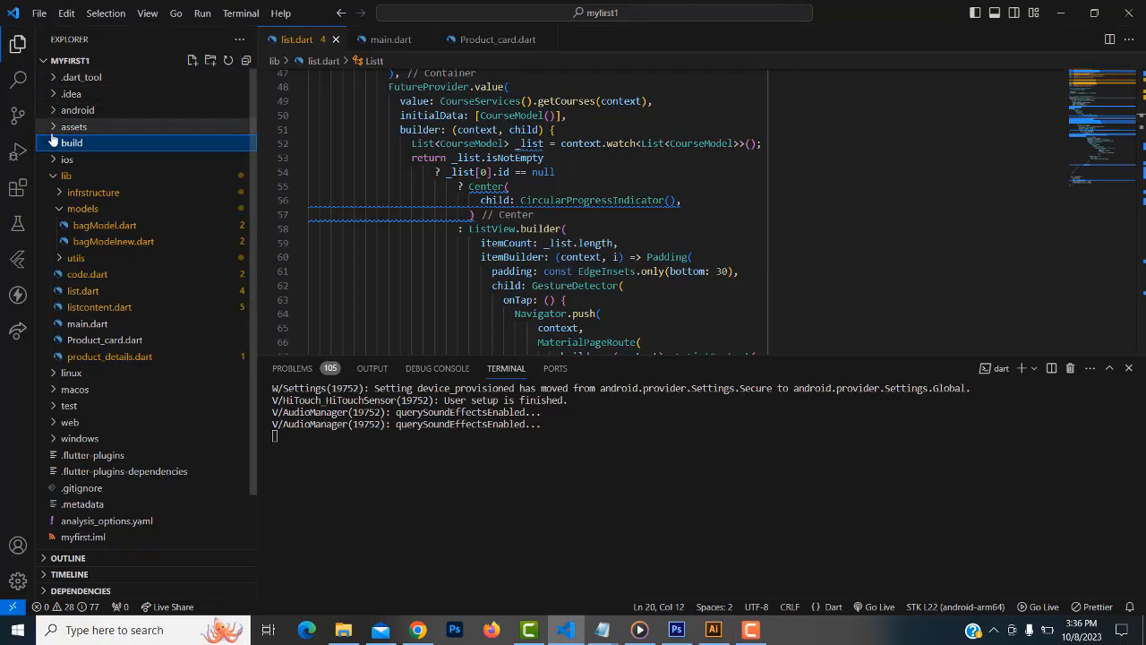
left_click(55, 114)
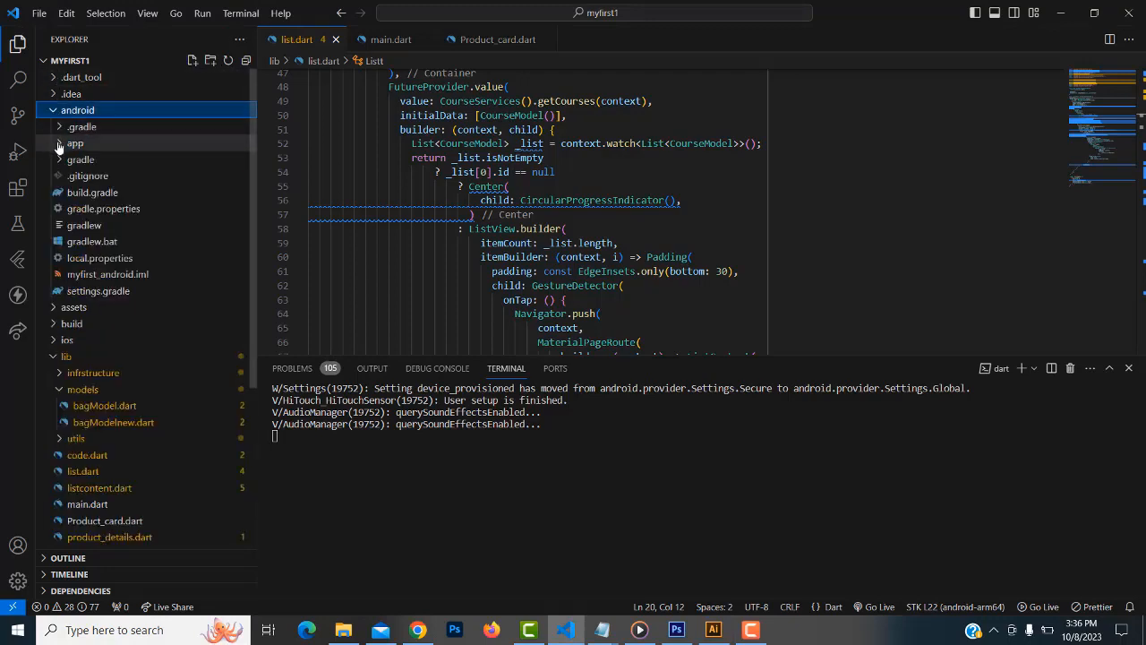
left_click(59, 145)
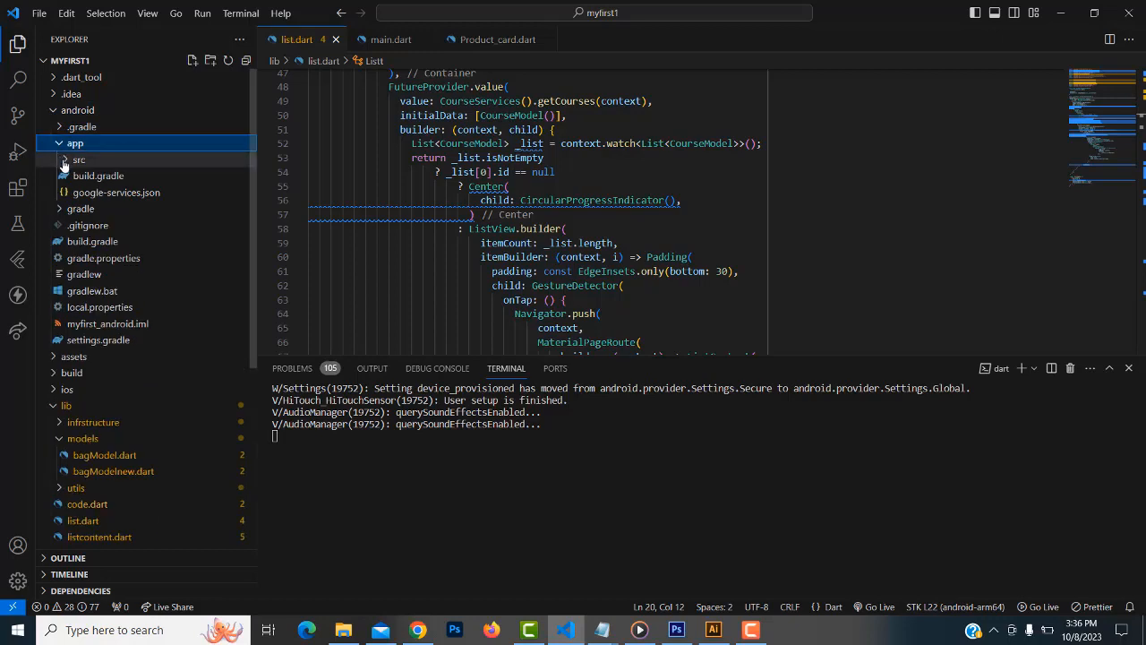
left_click(63, 161)
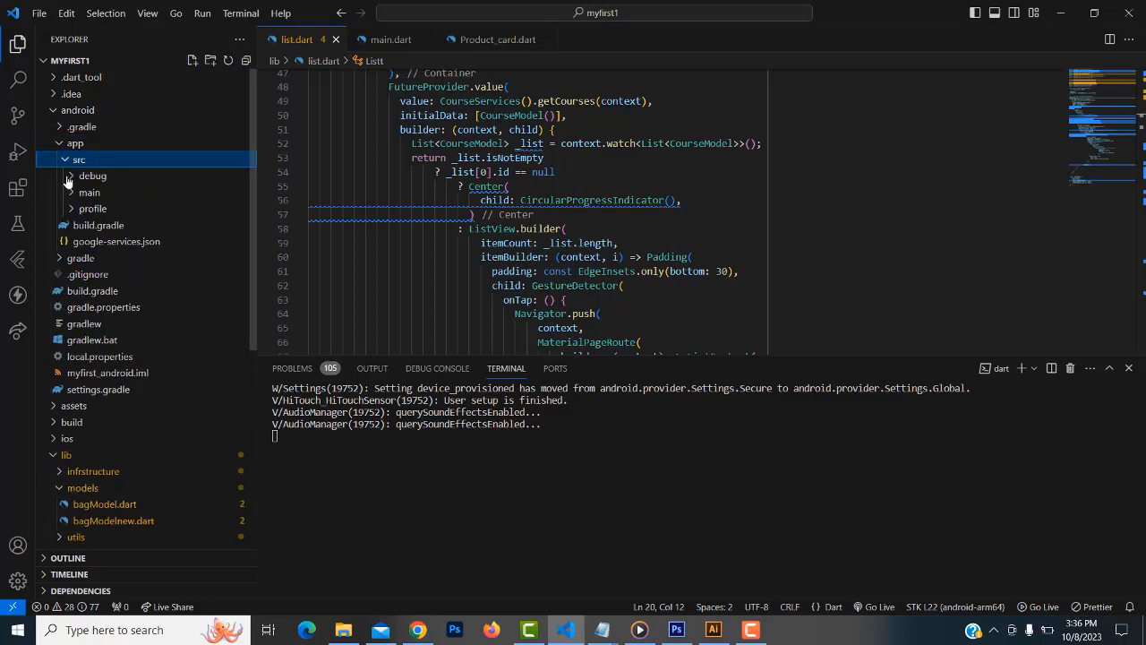
left_click(74, 194)
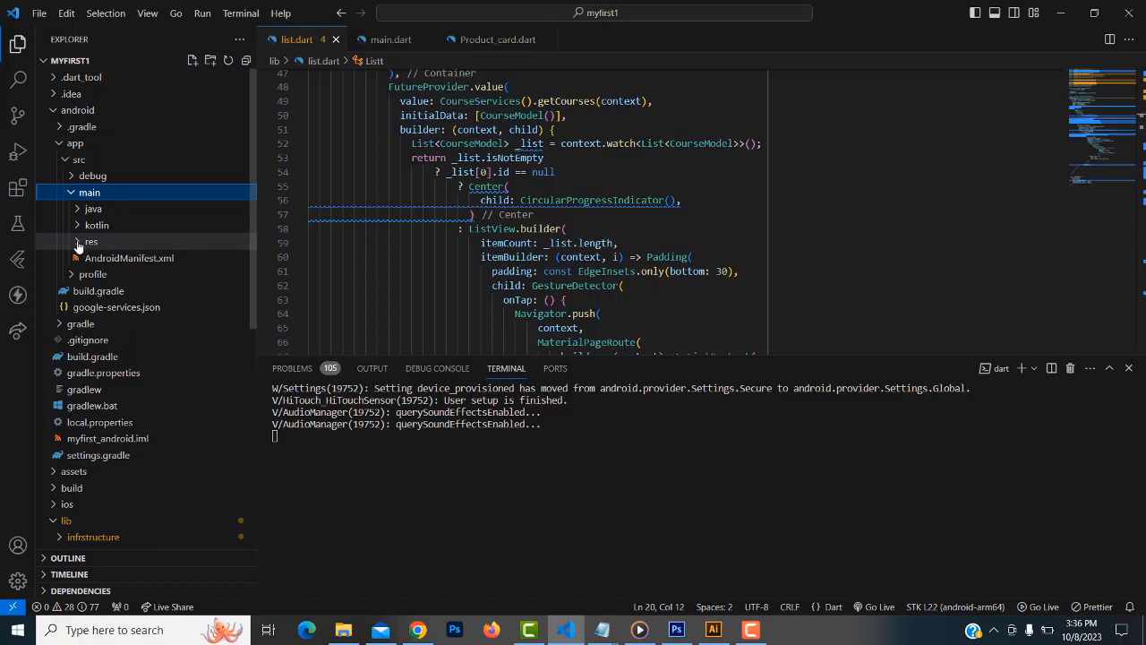
left_click(79, 244)
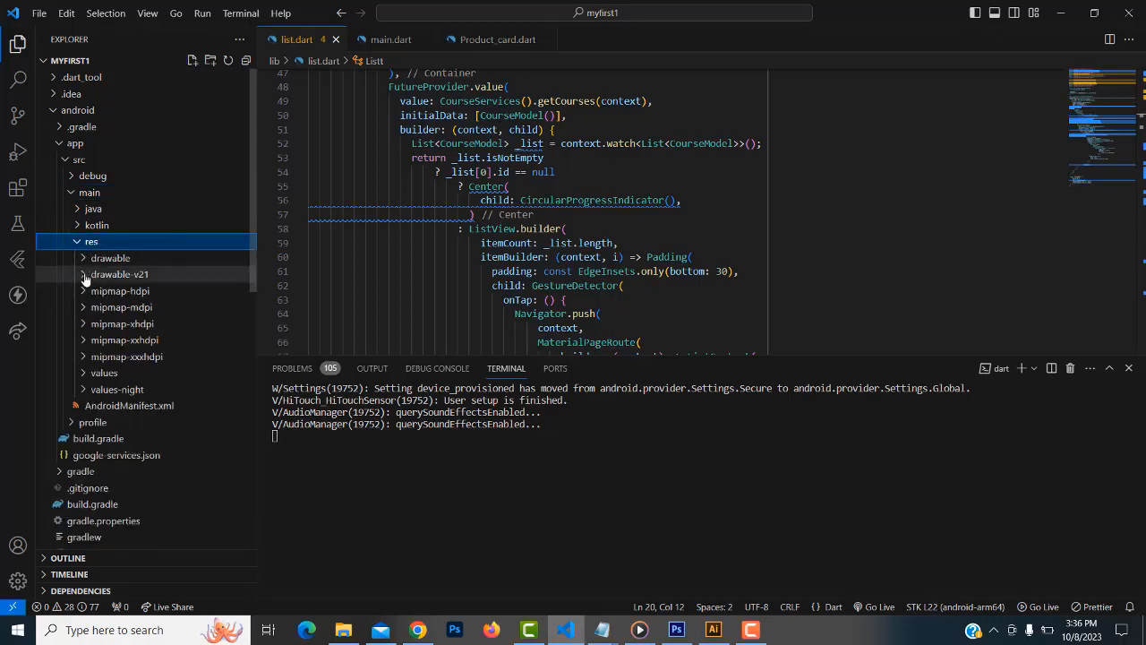
left_click(84, 292)
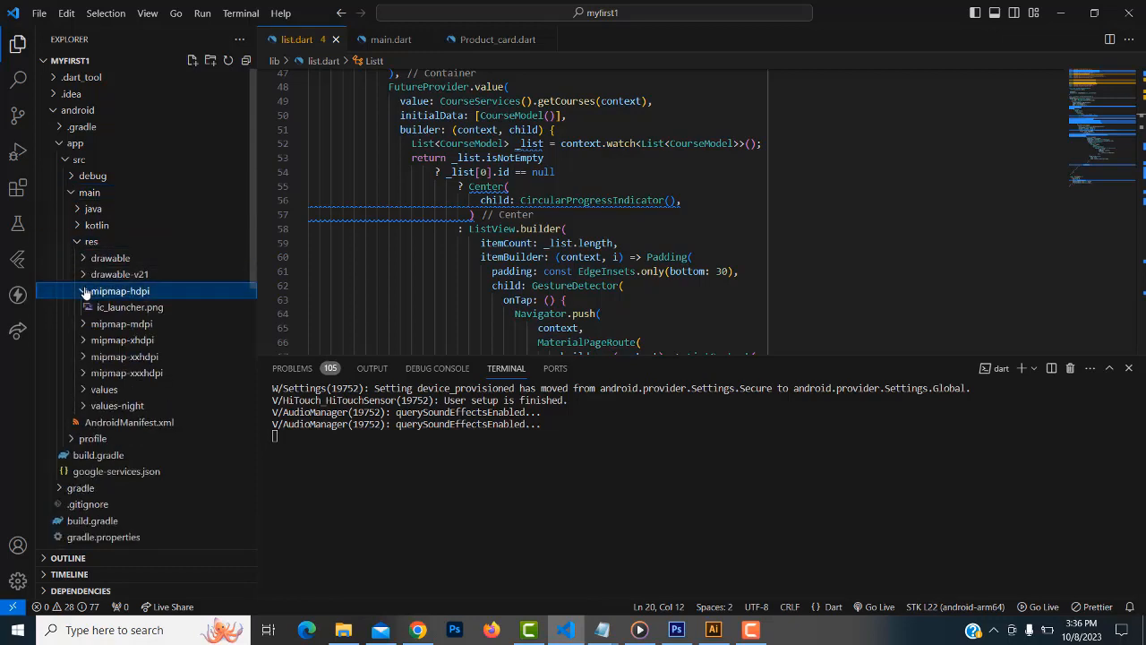
left_click(136, 312)
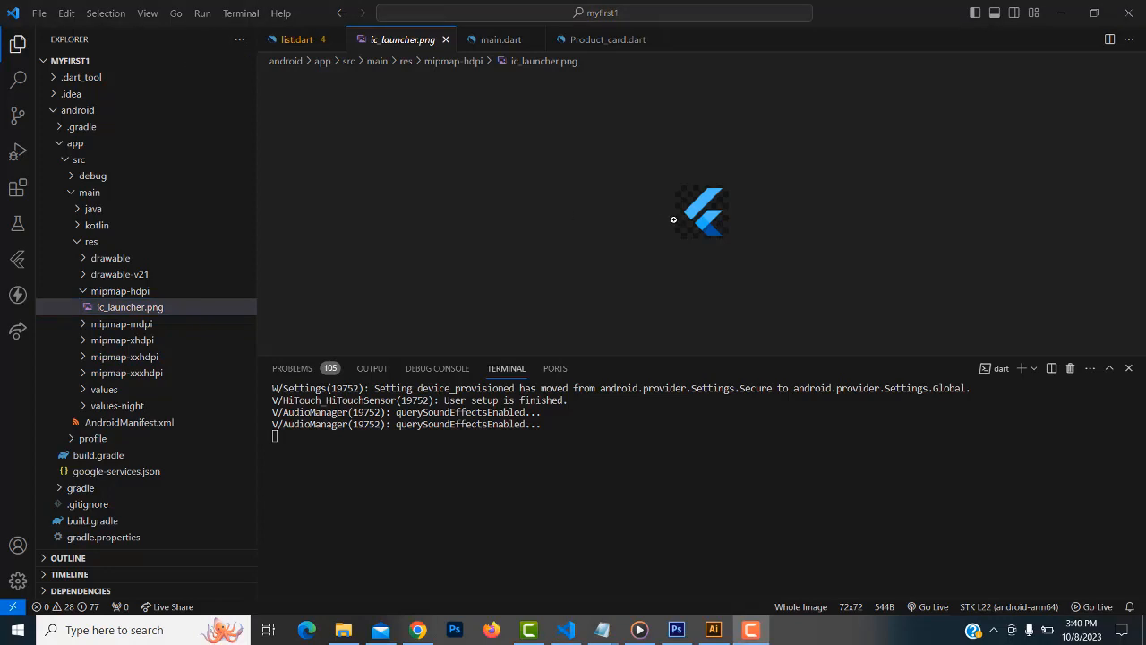
left_click(57, 113)
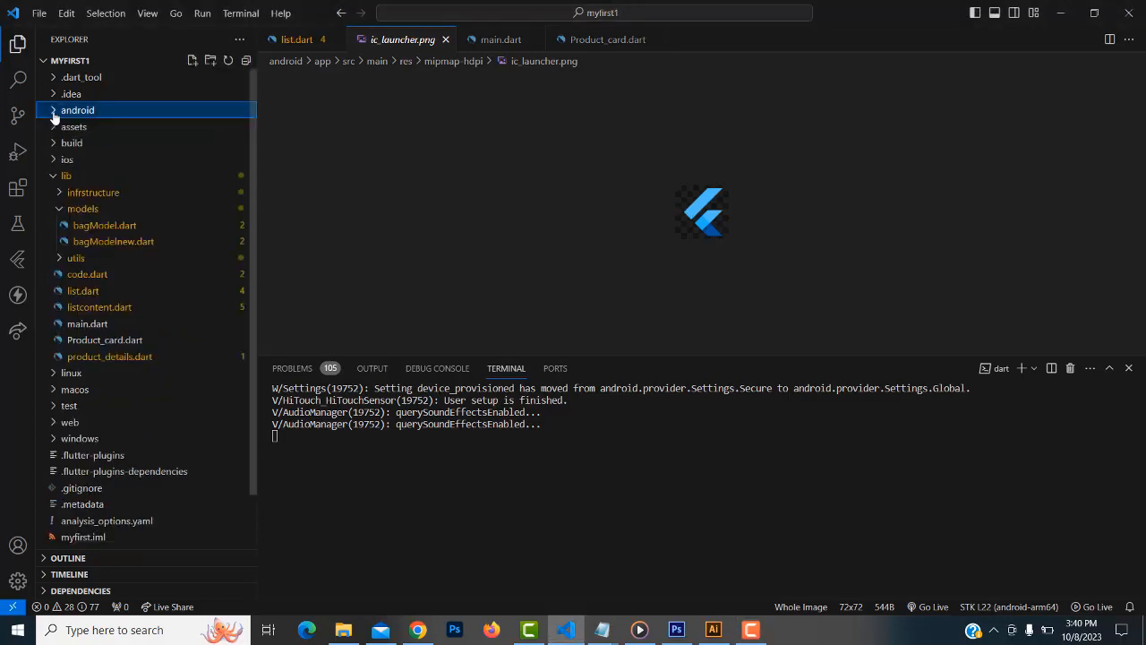
Open pubspec.yaml with a taller editor and review its dependencies below sdk: flutter
scroll(138, 286, "down", 1)
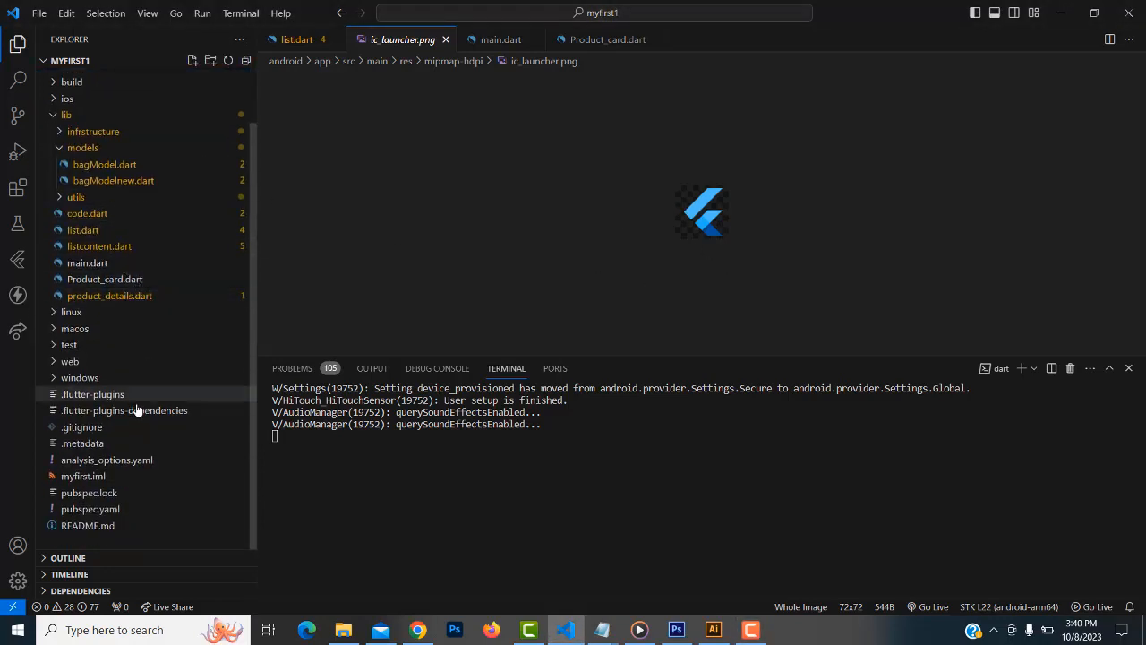
left_click(75, 510)
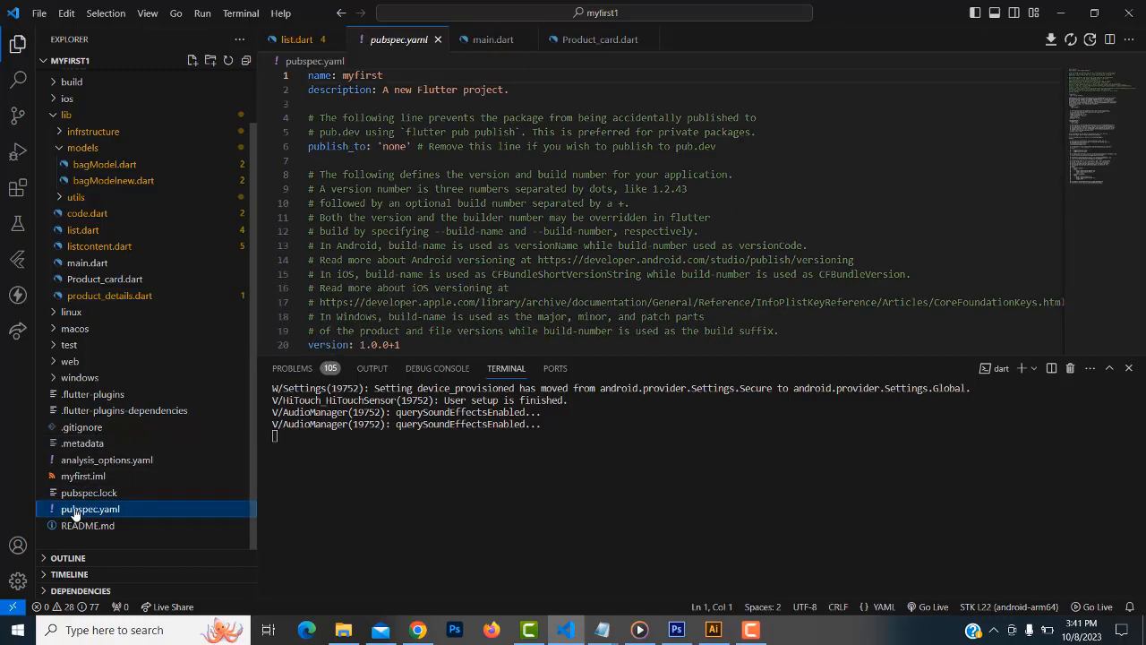
left_click_drag(654, 356, 655, 535)
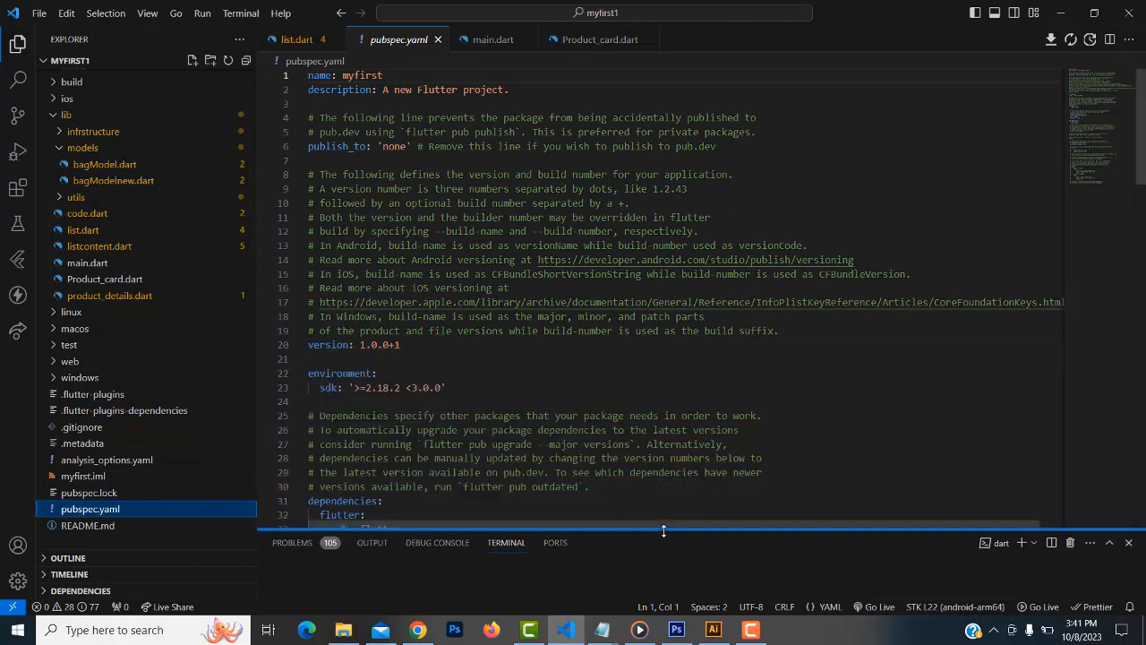
scroll(655, 388, "down", 6)
scroll(654, 388, "down", 1)
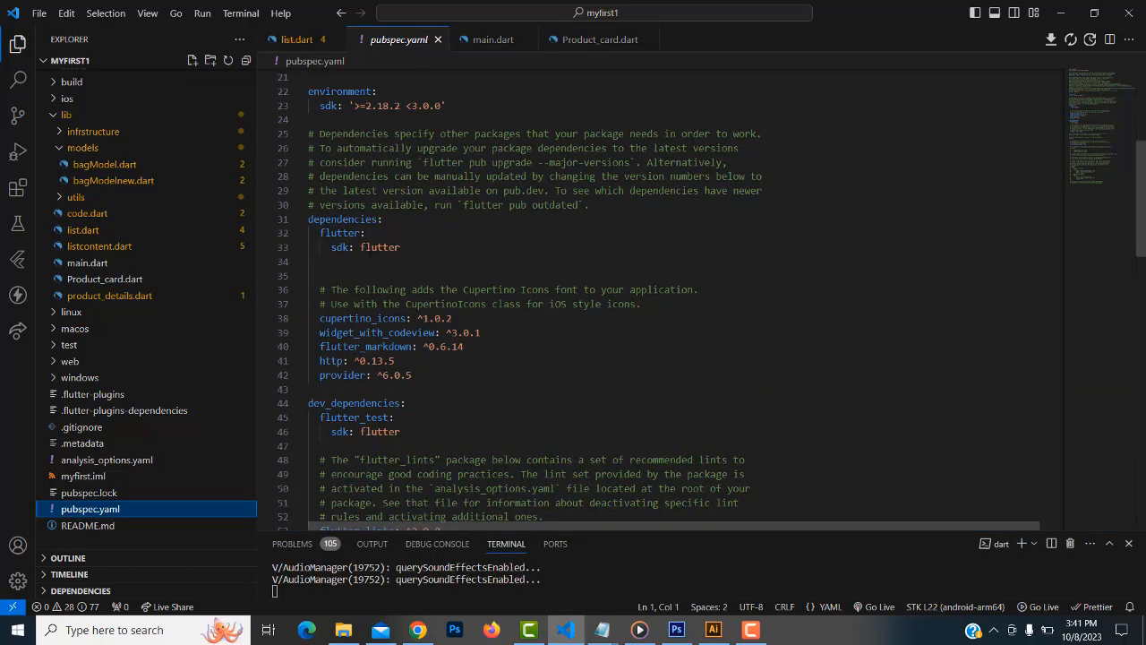
left_click(420, 249)
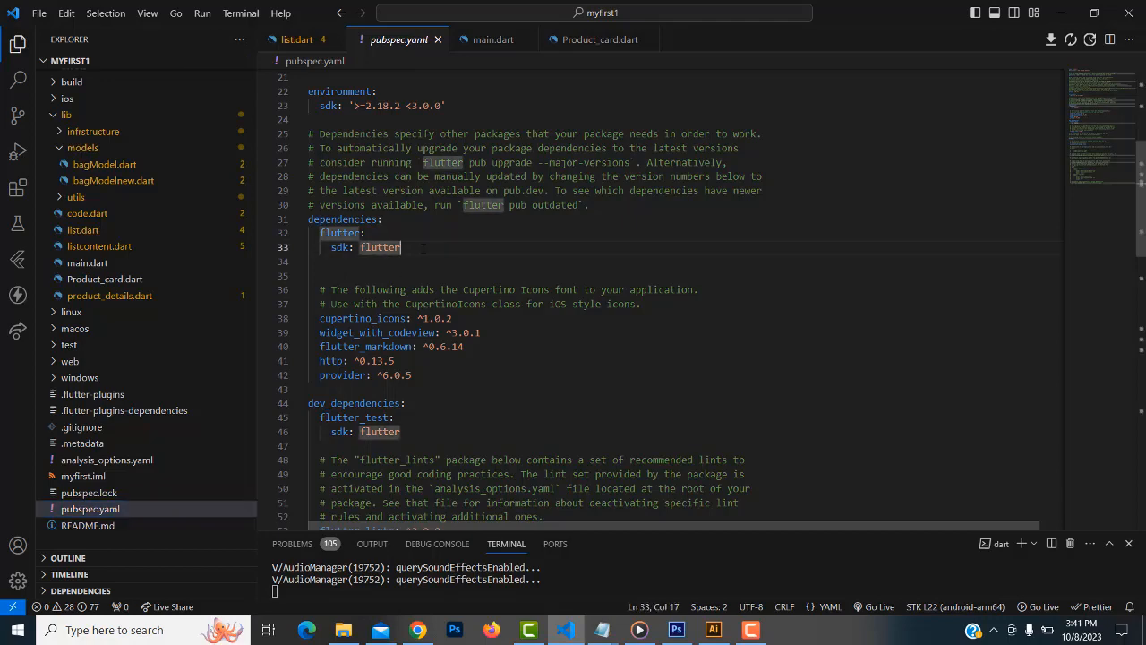
left_click(418, 629)
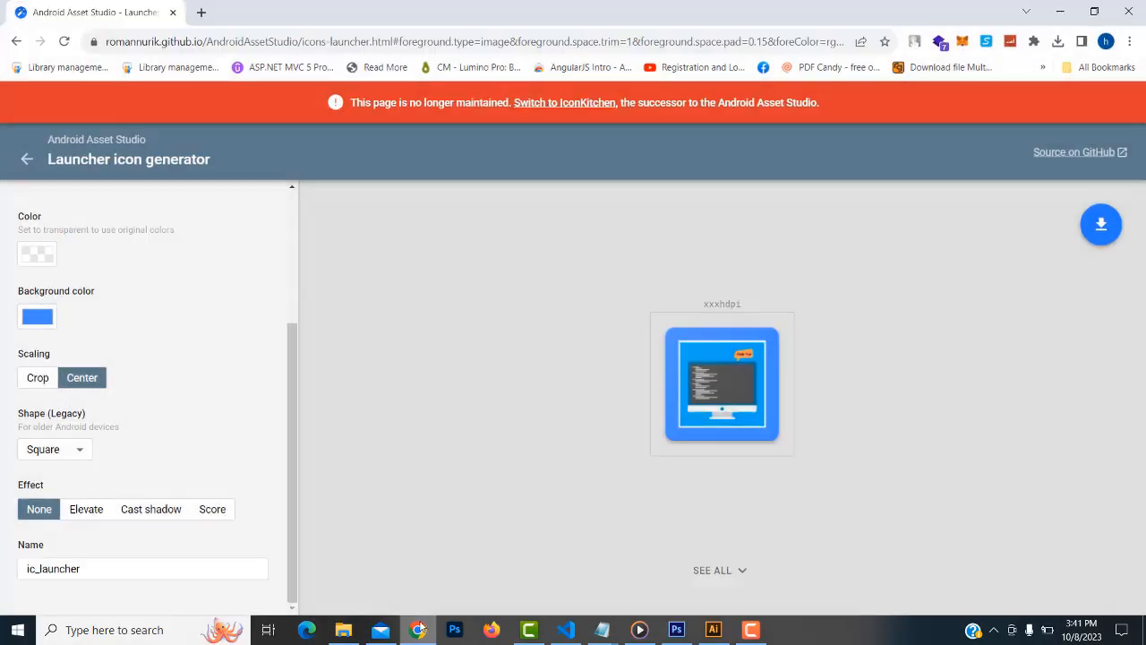
In a new tab, search Google for 'pub dev' and open the Pub.dev result
left_click(202, 13)
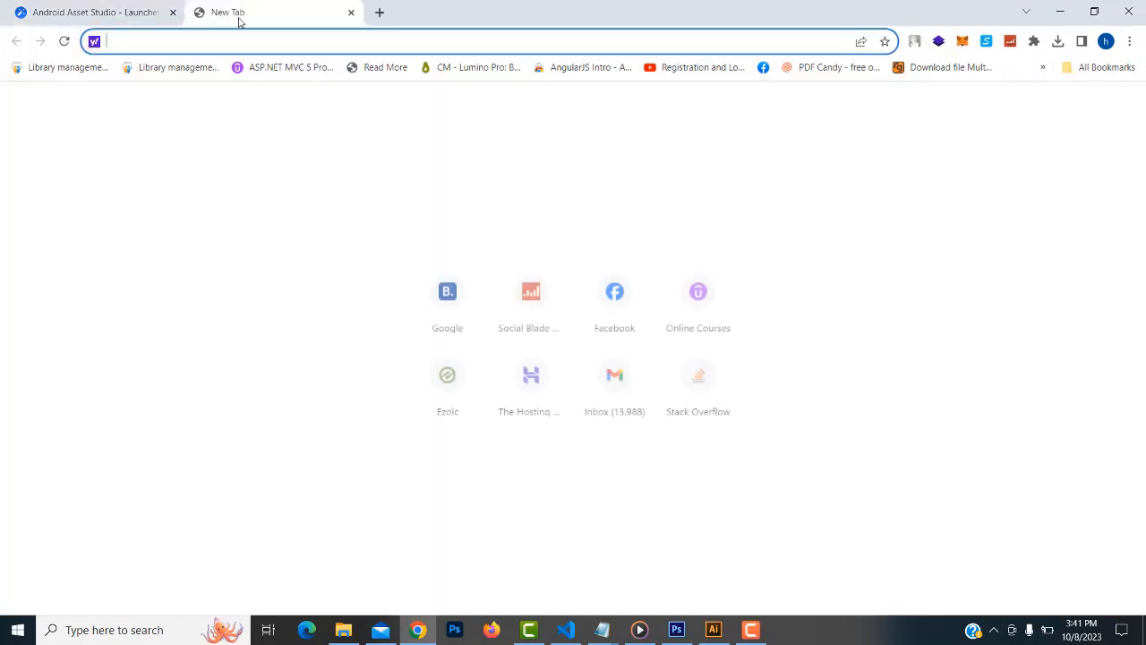
type("g")
key("Return")
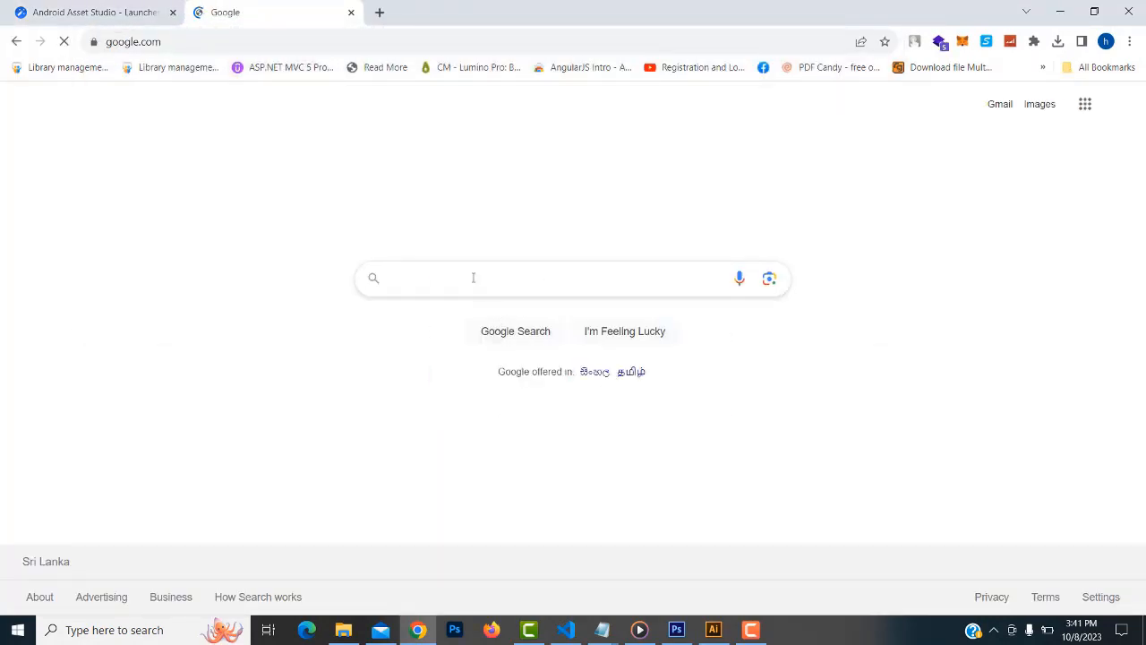
type("pub")
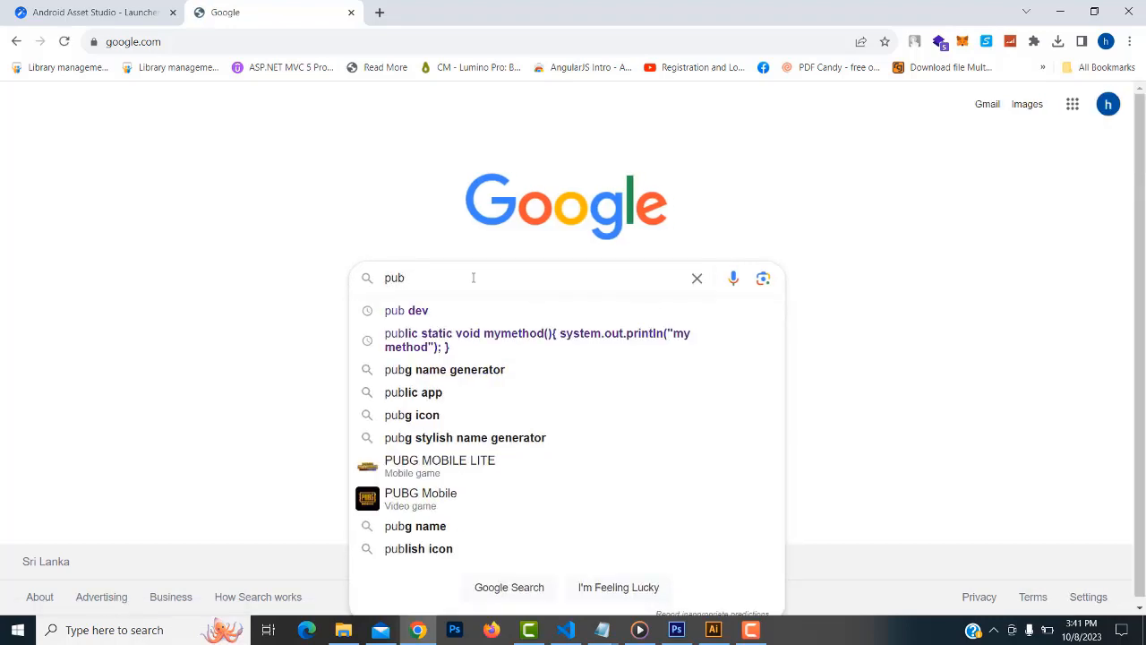
left_click(441, 314)
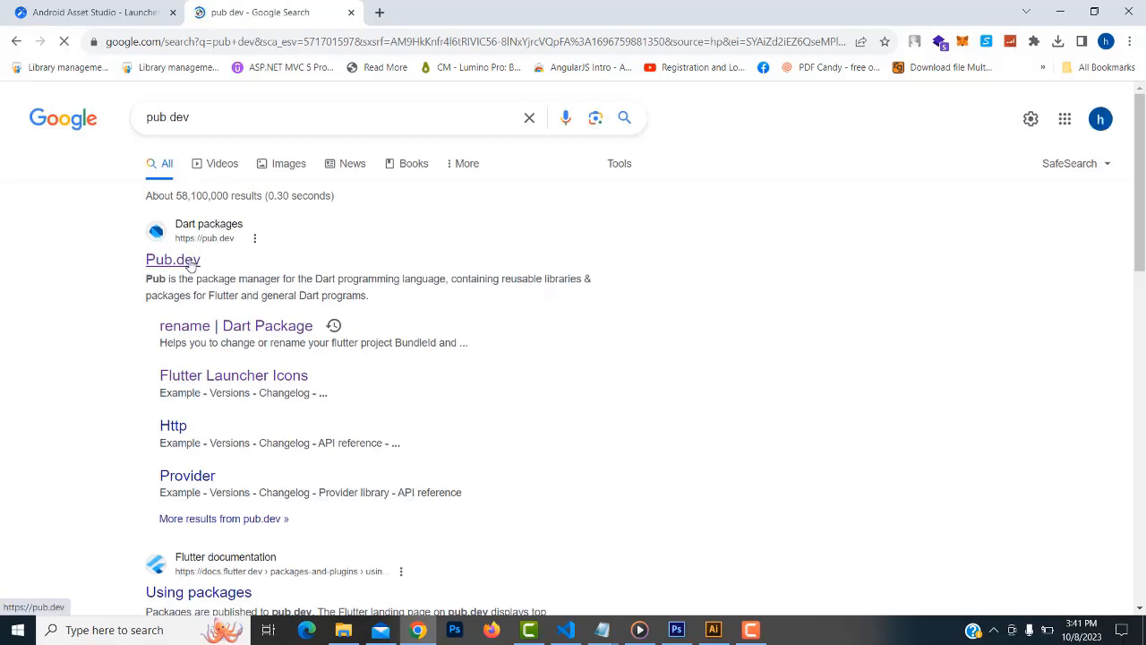
left_click(190, 264)
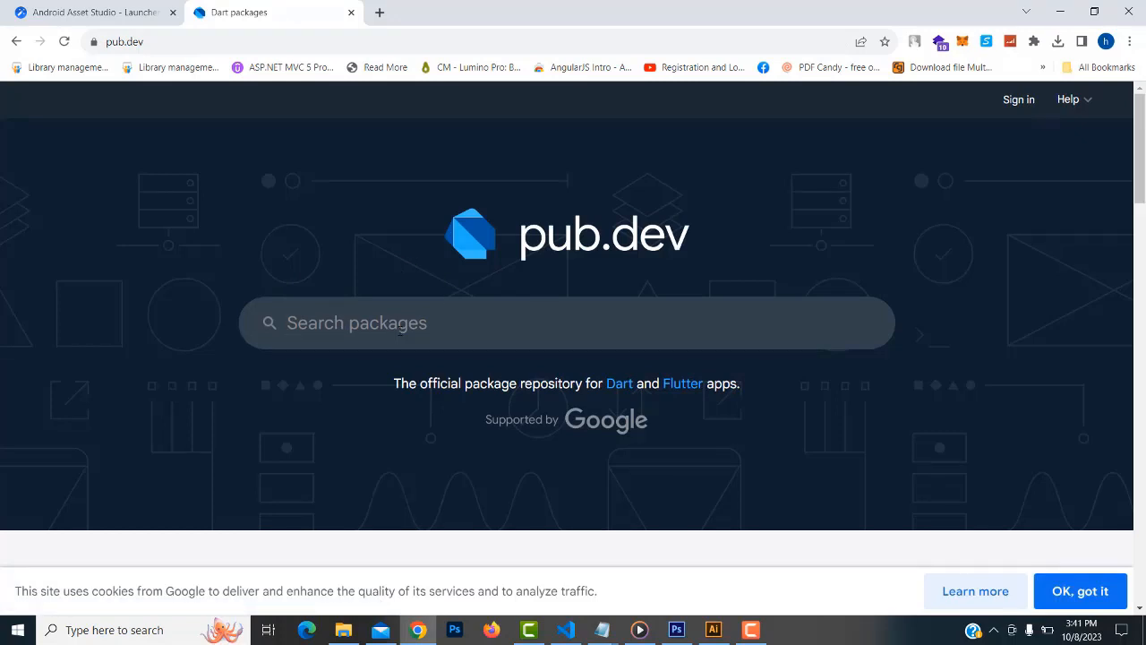
Search pub.dev for 'flutter launcher icon' and open the flutter_launcher_icons package page
type("flutter")
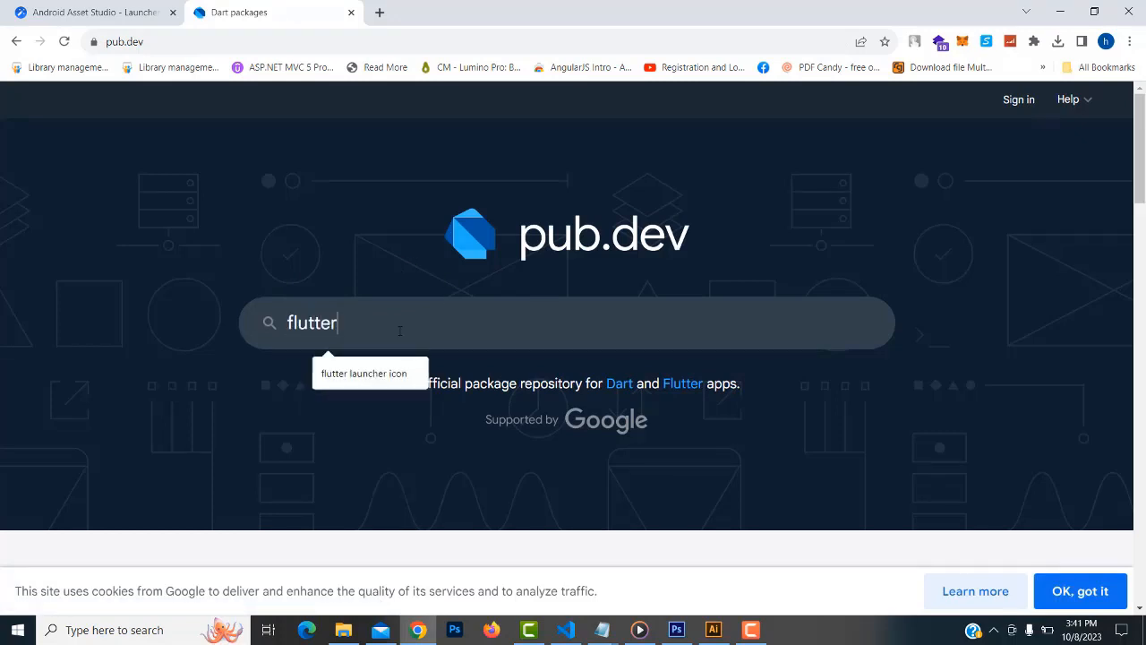
left_click(374, 376)
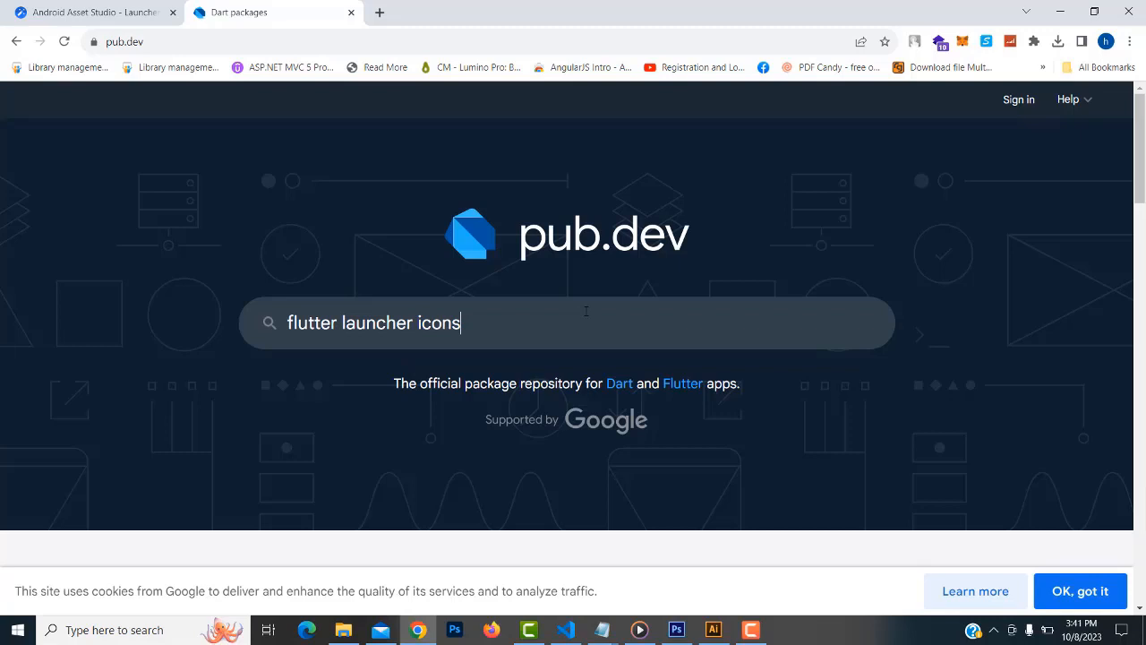
key("Return")
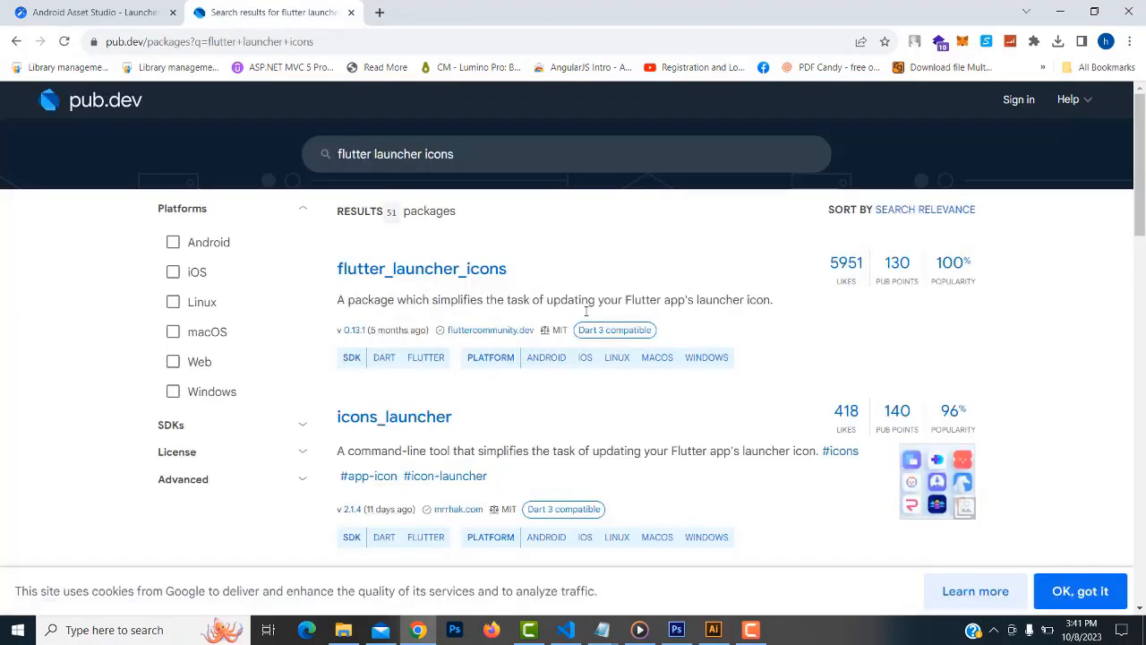
left_click(433, 274)
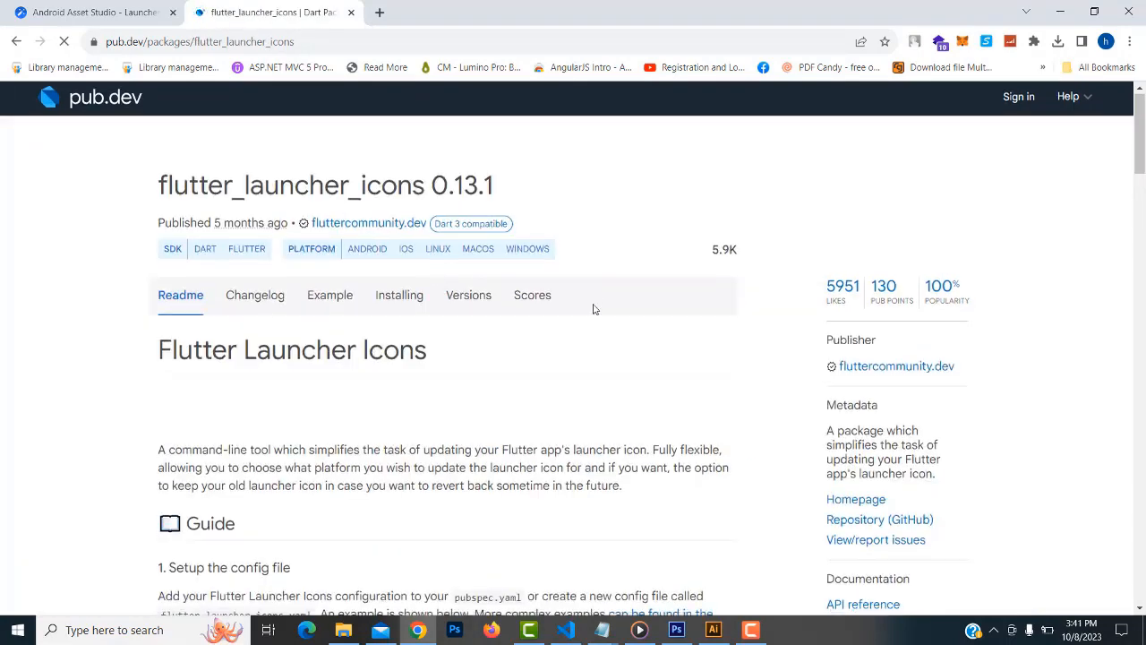
Review the config example, then copy the flutter_launcher_icons: ^0.13.1 dependency line
scroll(594, 307, "down", 2)
scroll(593, 307, "down", 3)
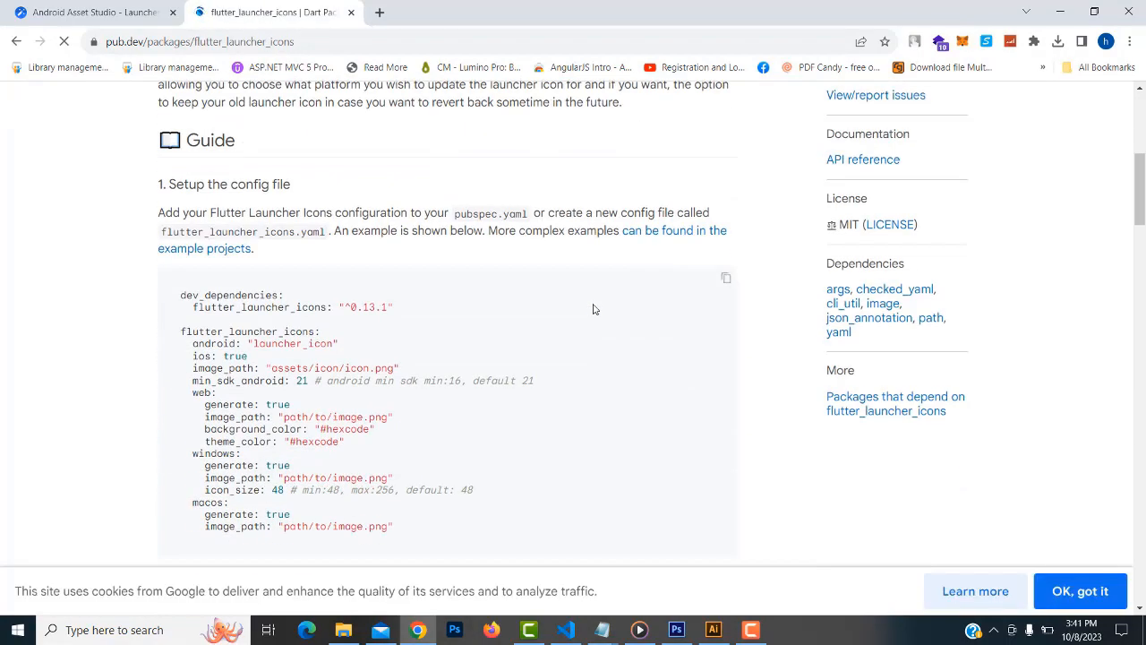
scroll(537, 305, "up", 2)
scroll(458, 258, "down", 4)
left_click_drag(192, 304, 291, 341)
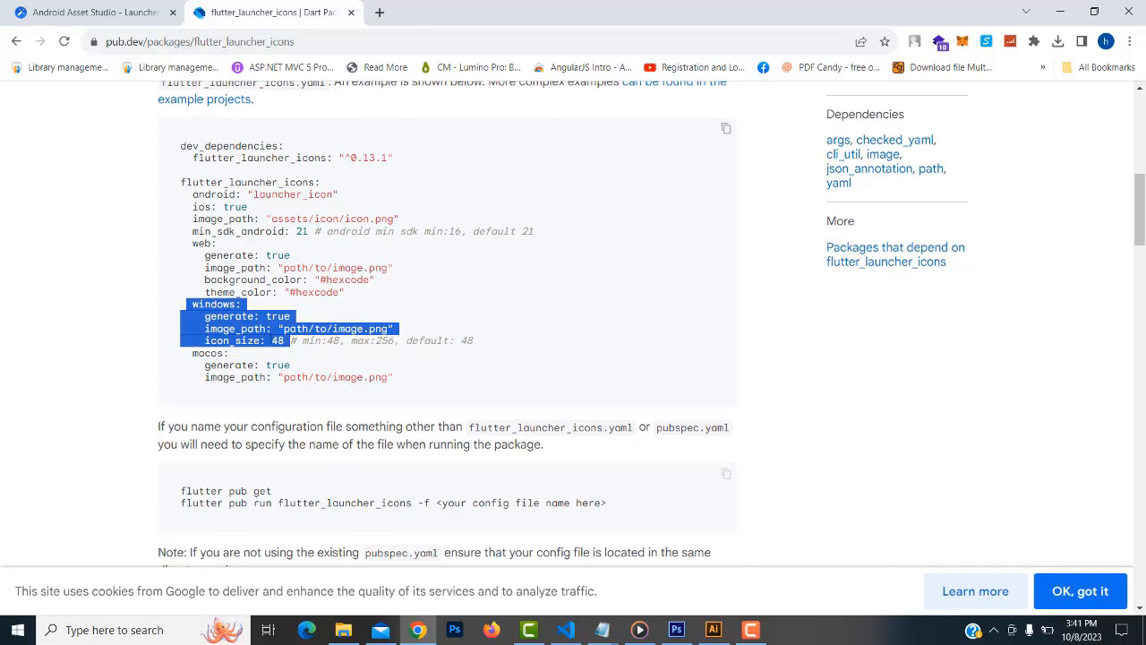
left_click_drag(190, 243, 345, 293)
scroll(292, 306, "up", 1)
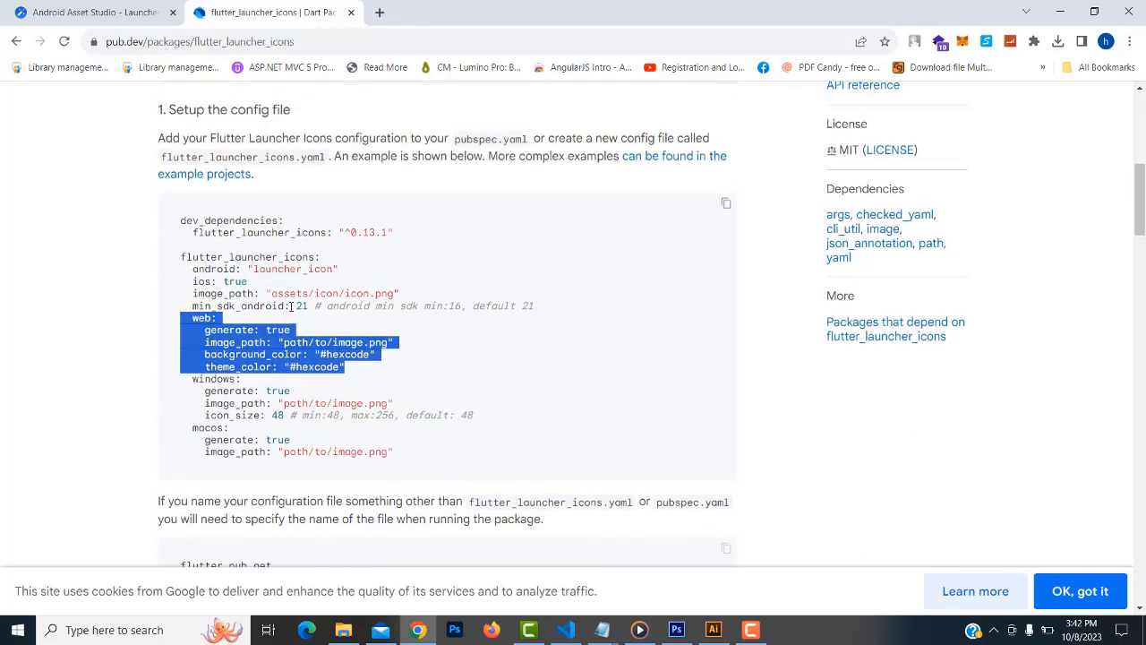
left_click(192, 322)
left_click_drag(188, 321, 325, 365)
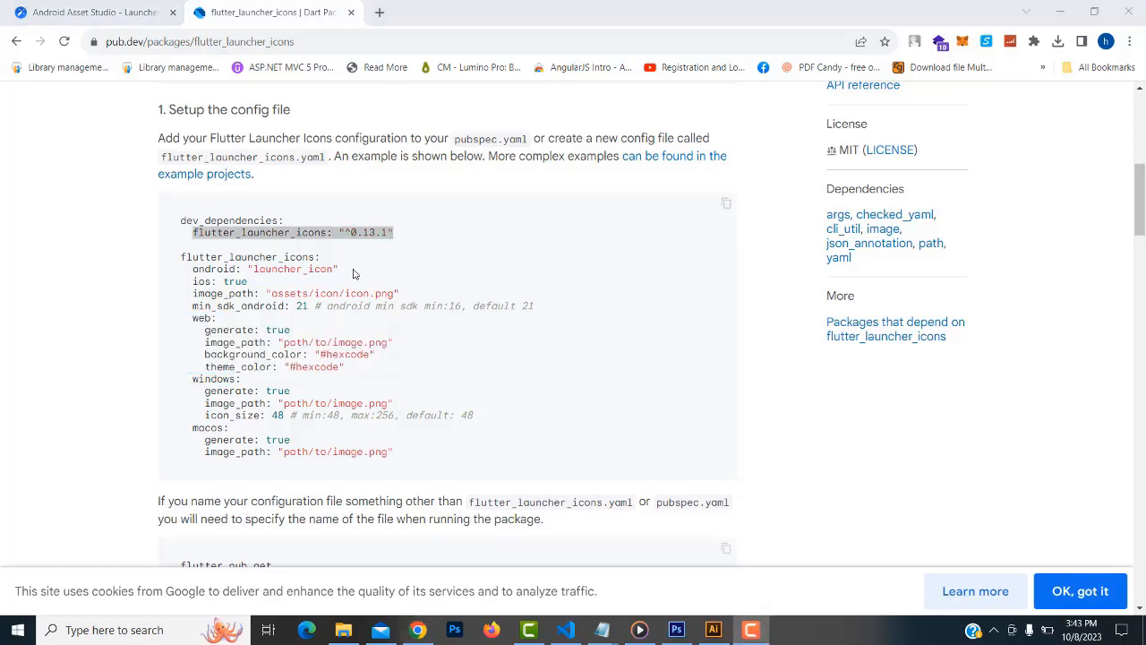
left_click(355, 274)
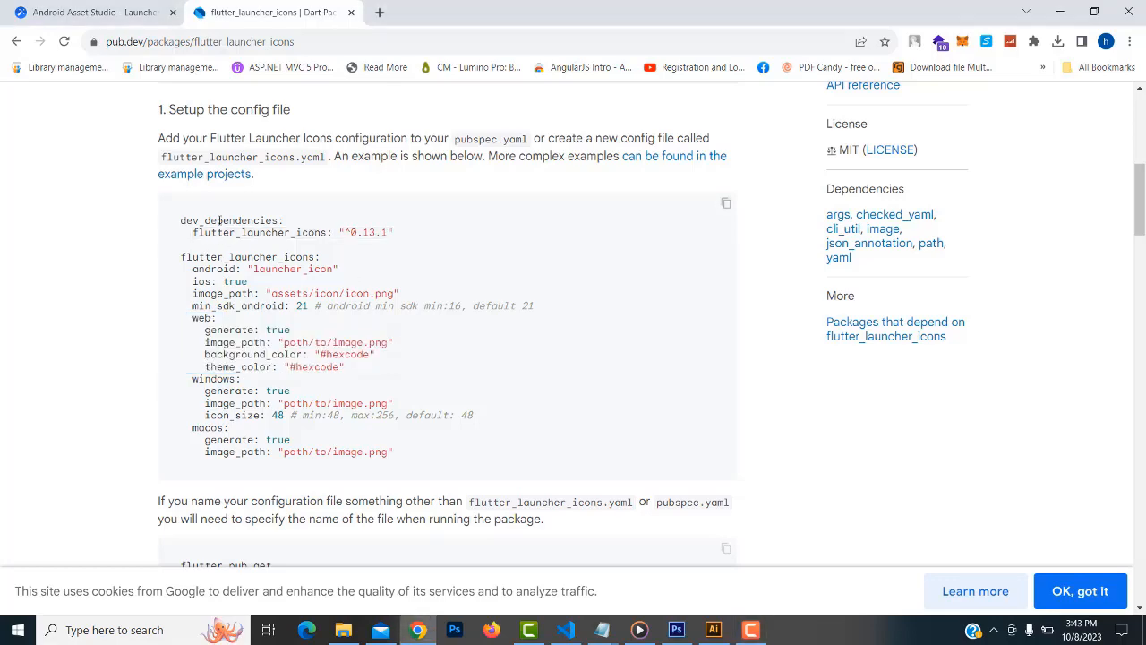
scroll(394, 289, "up", 4)
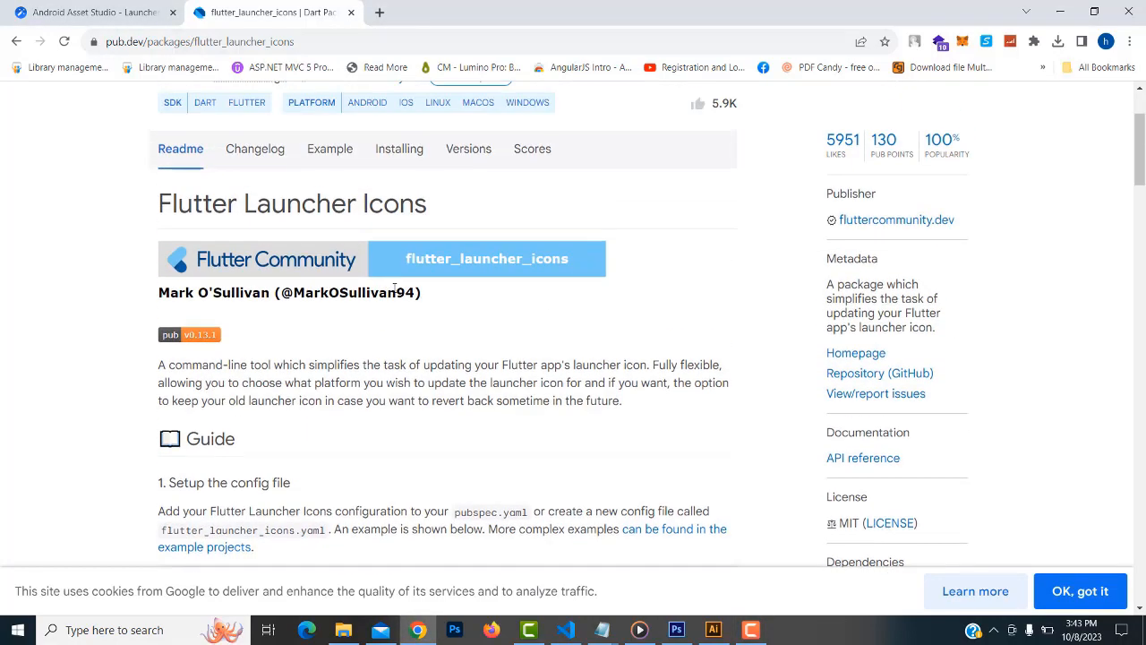
scroll(395, 288, "up", 2)
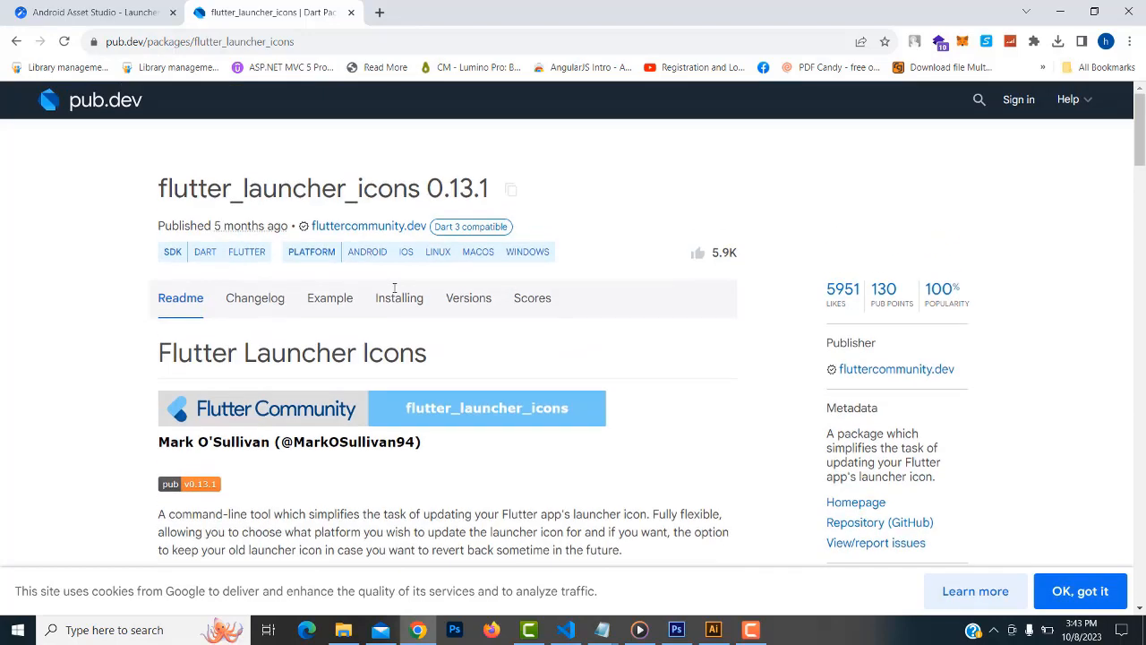
left_click(510, 191)
left_click(564, 630)
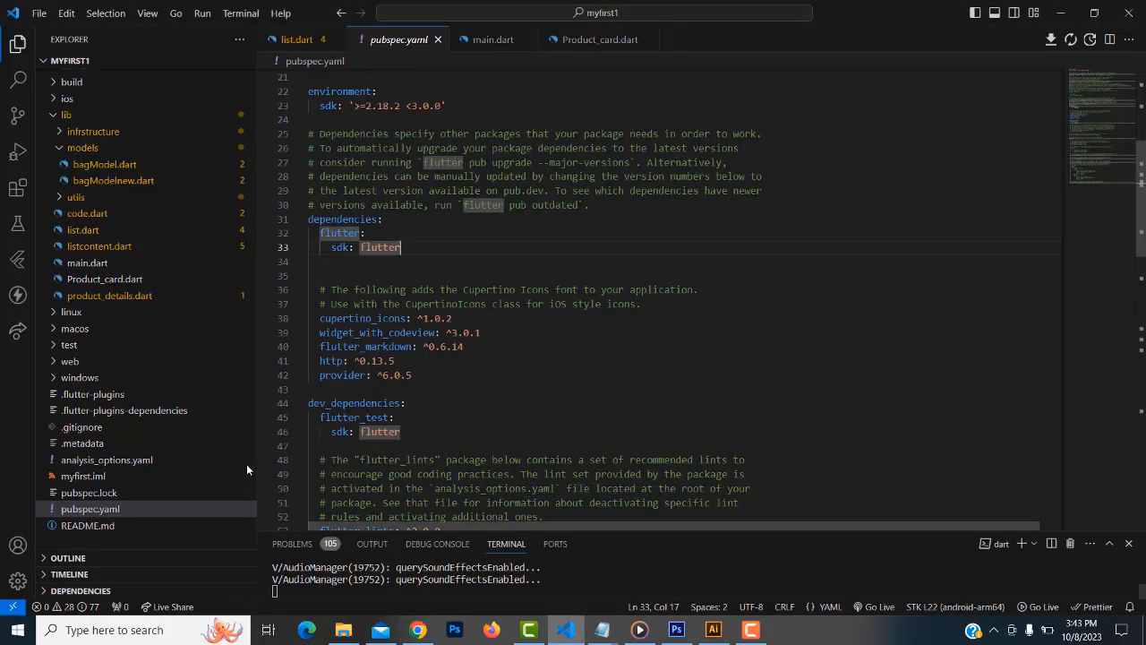
Scroll pubspec.yaml to dev_dependencies and recheck the flutter_launcher_icons: "^0.13.1" line on pub.dev
left_click(70, 513)
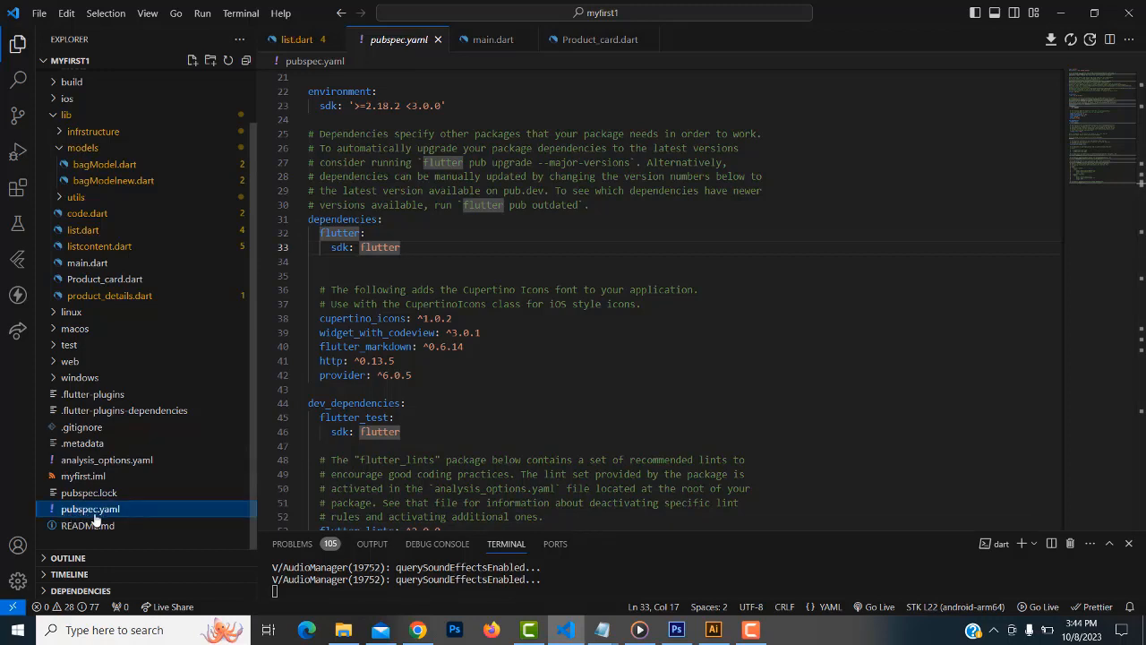
scroll(569, 276, "down", 2)
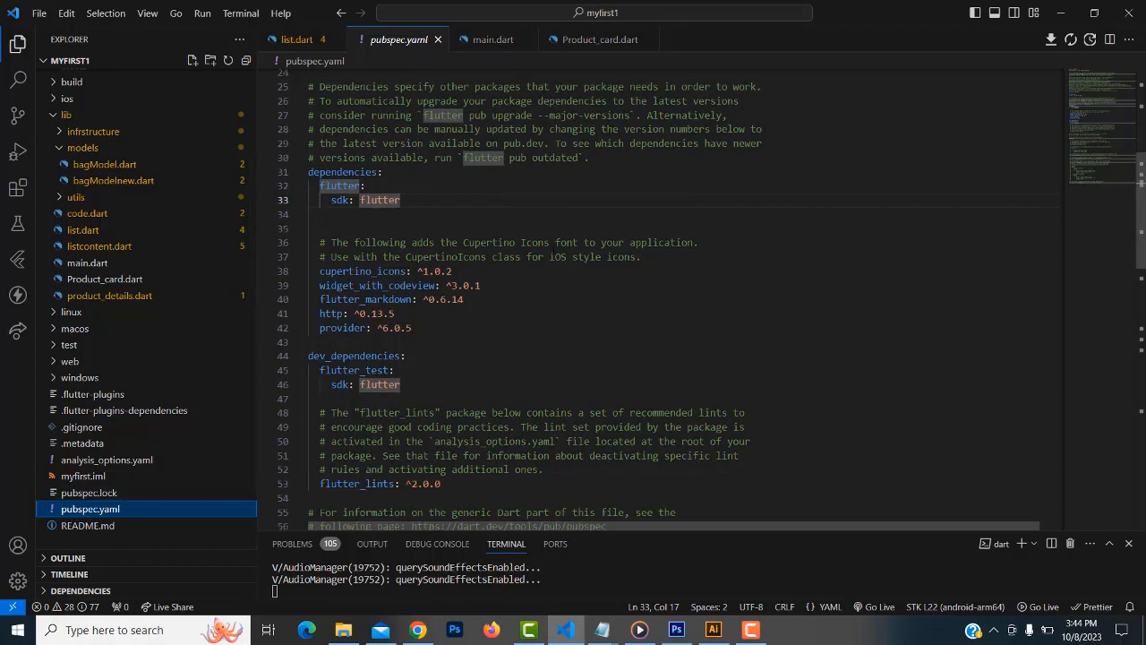
scroll(659, 296, "down", 2)
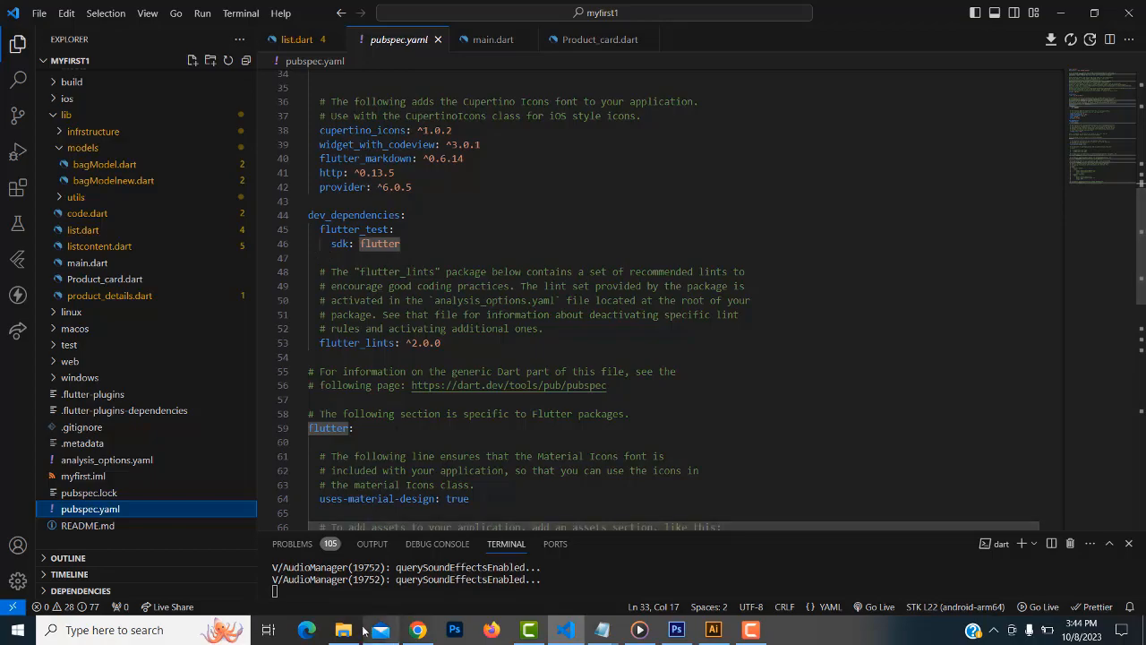
mouse_move(417, 630)
left_click(411, 564)
scroll(333, 459, "down", 5)
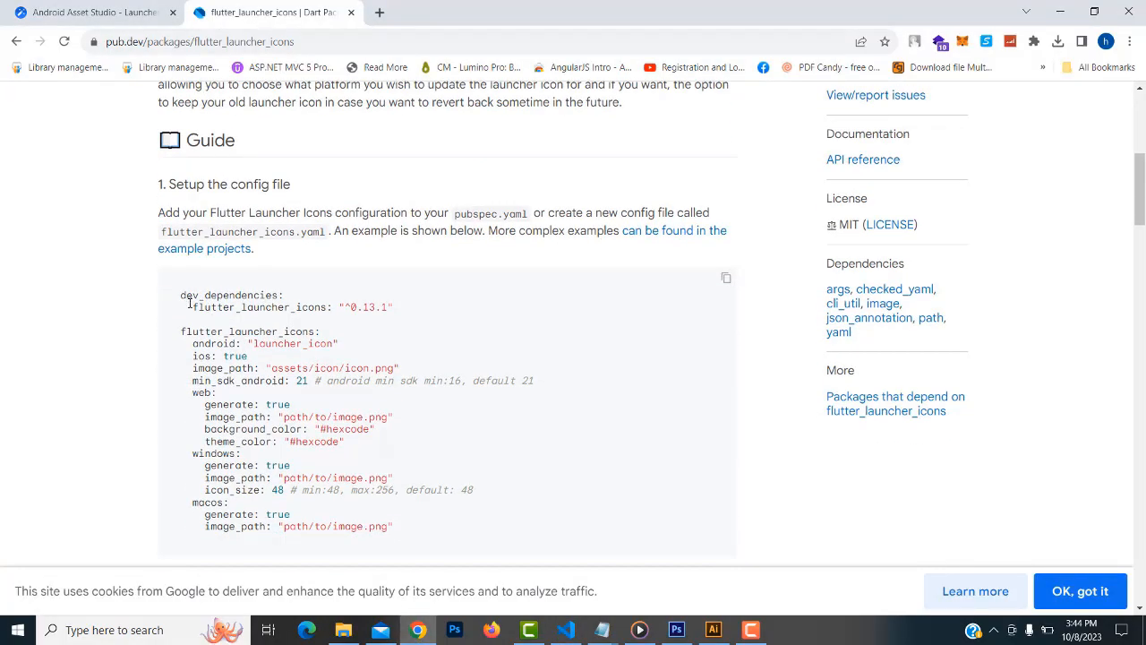
left_click_drag(189, 302, 461, 310)
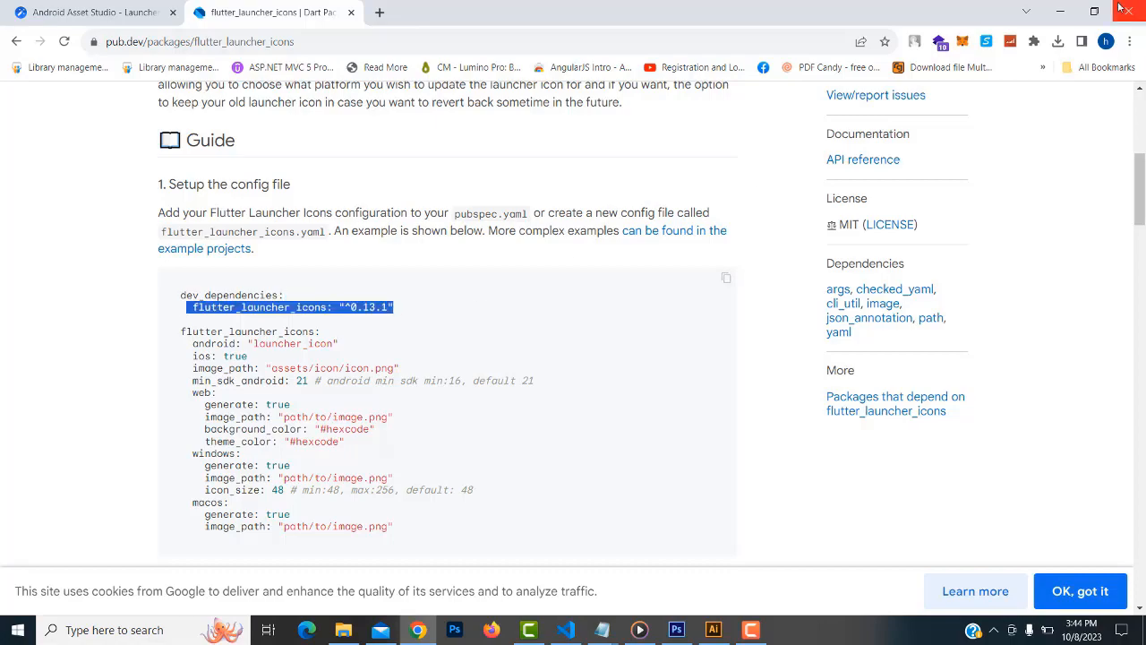
left_click(1061, 11)
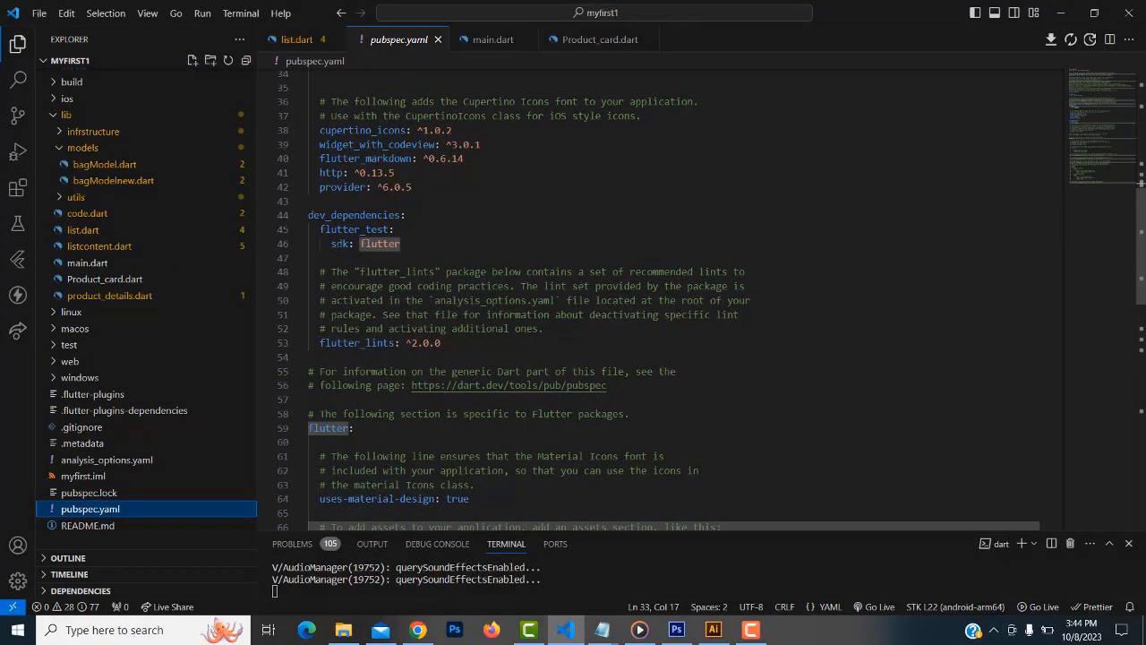
Paste flutter_launcher_icons: ^0.13.1 indented on line 47 under dev_dependencies and Save All
left_click(324, 258)
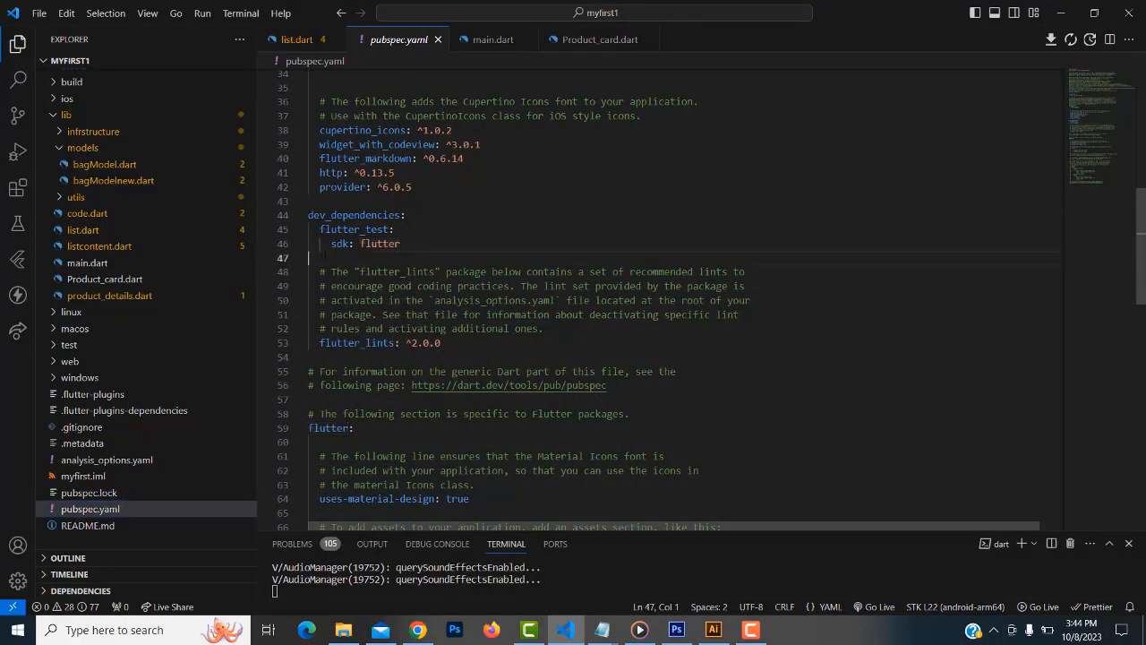
key("Tab")
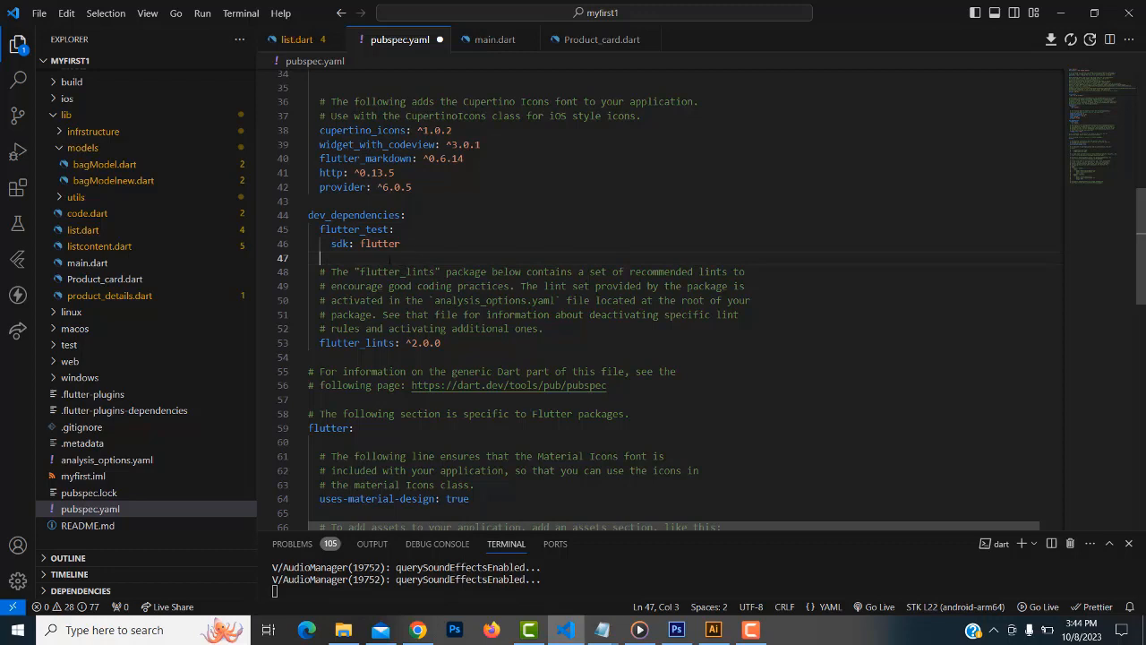
key("ctrl+v")
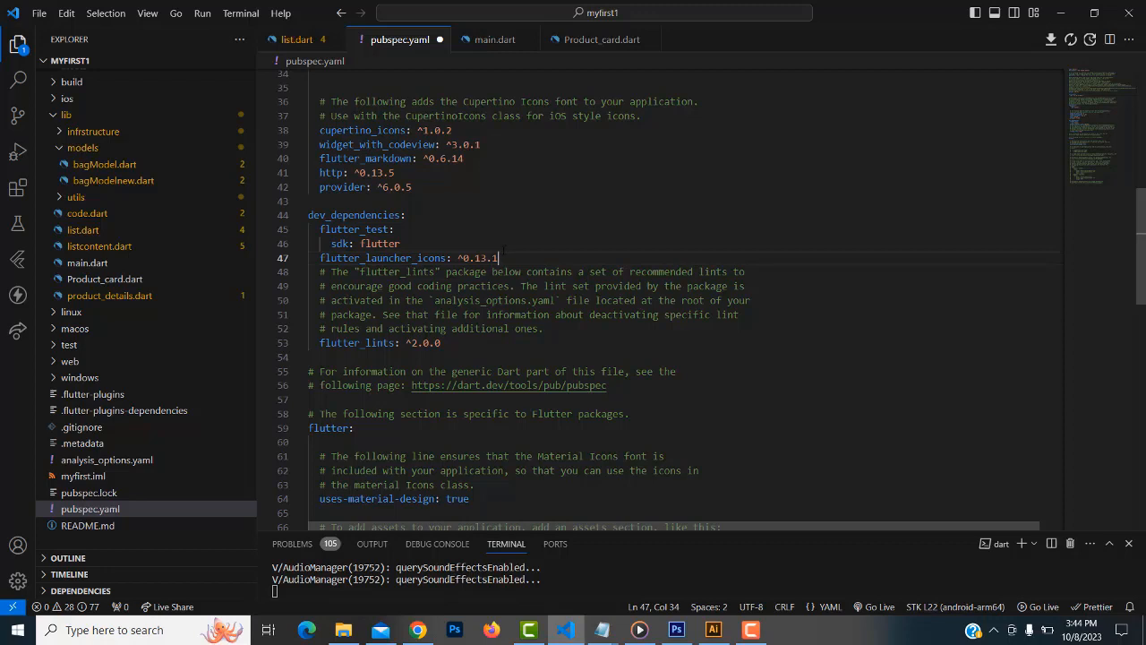
left_click(40, 13)
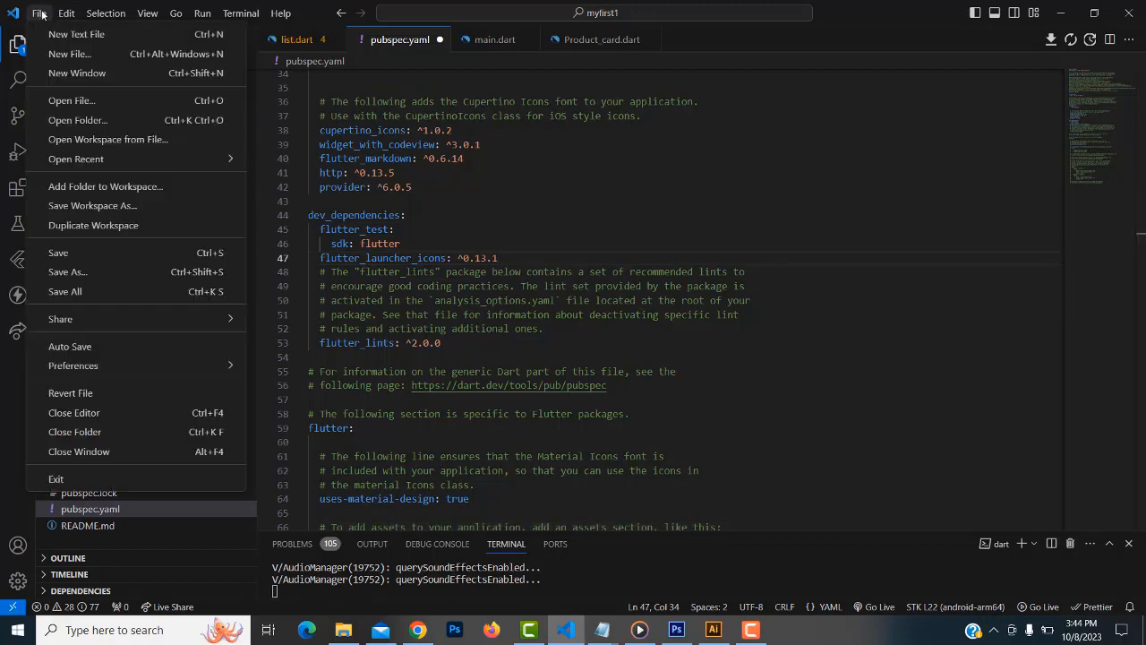
left_click(94, 296)
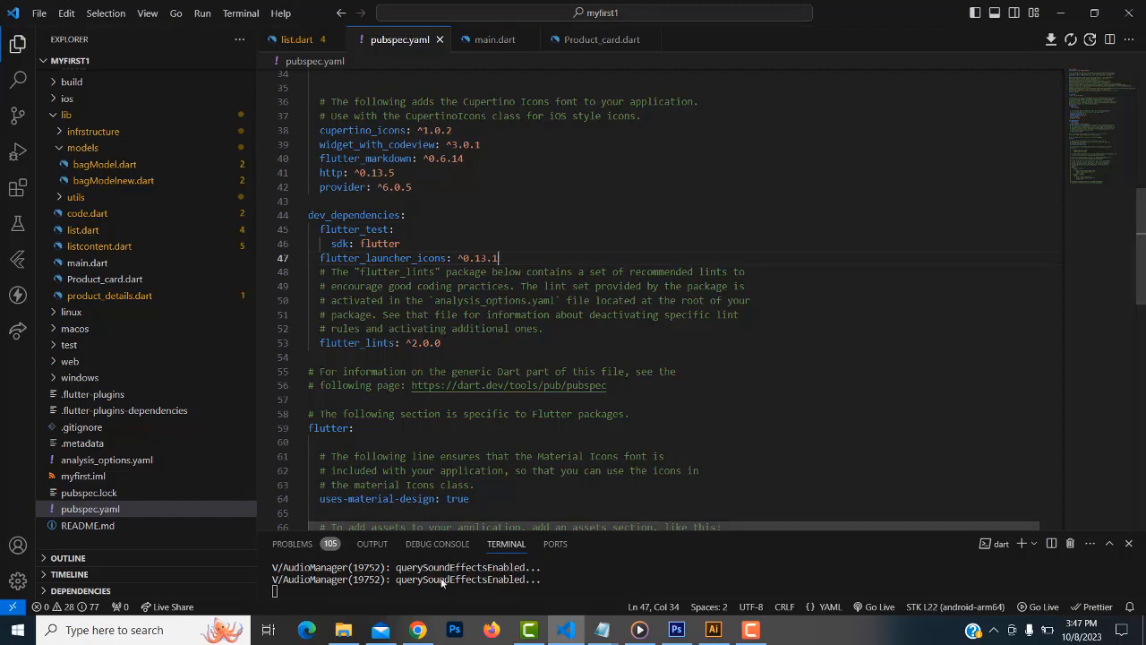
Select and copy the sample flutter_launcher_icons config lines through image_path on pub.dev
left_click(418, 633)
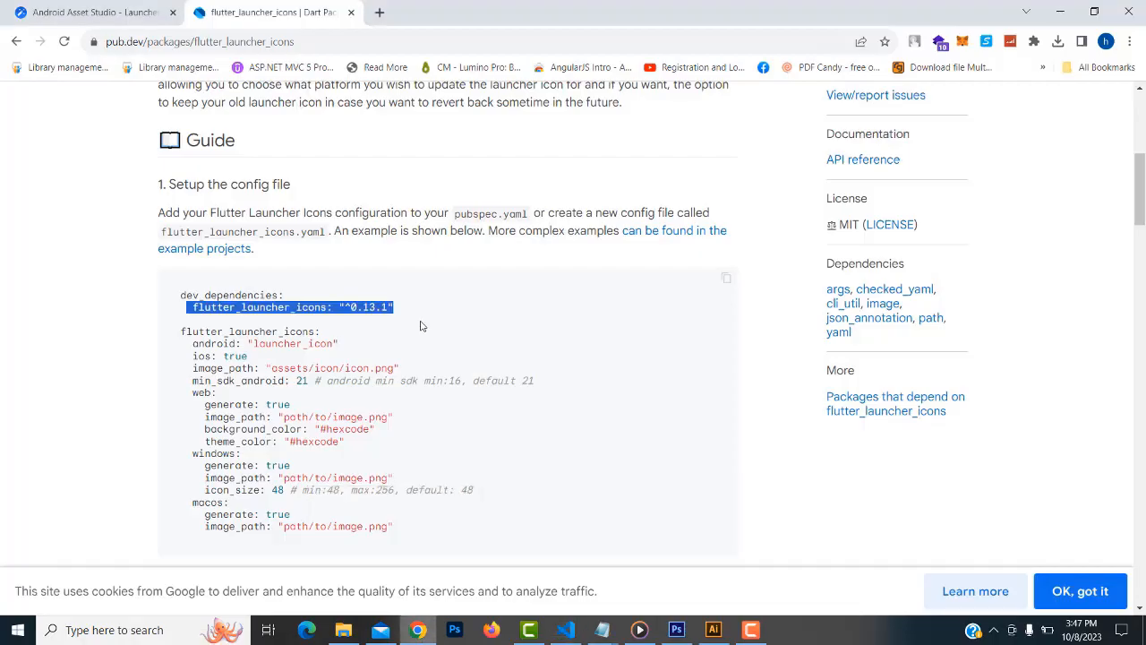
scroll(421, 328, "down", 1)
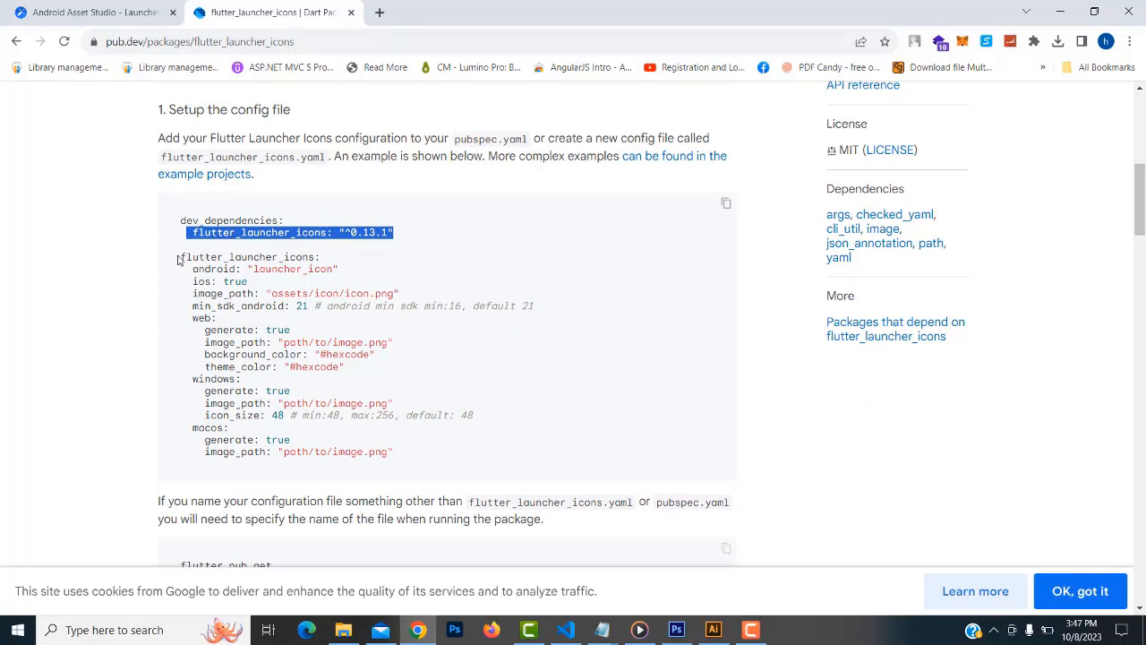
left_click_drag(183, 257, 404, 300)
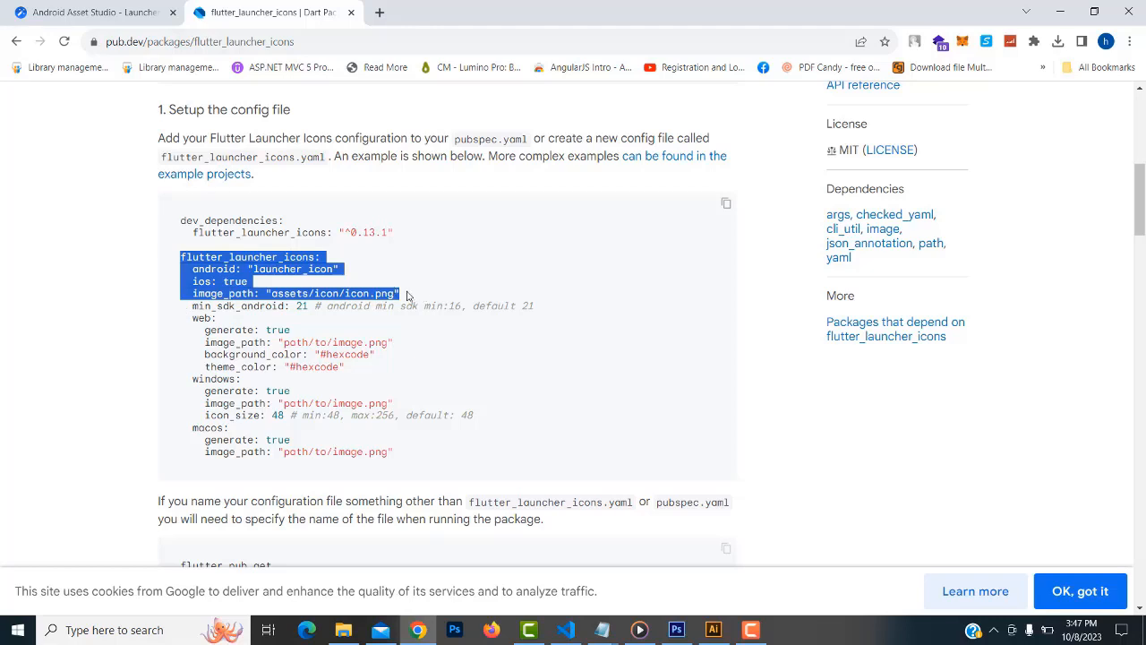
left_click_drag(407, 295, 182, 256)
key("ctrl+c")
left_click(564, 631)
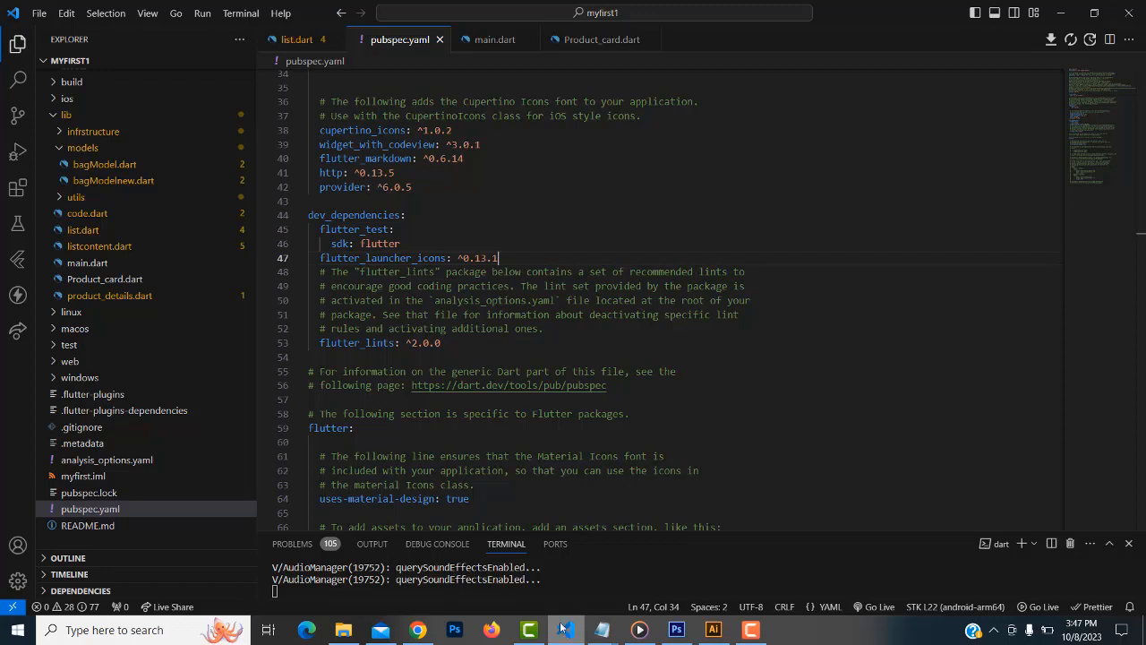
Paste the flutter_launcher_icons config at line 49 and replace "launcher_icon" on line 50 with true
key("Return")
key("Return")
key("Return")
key("Return")
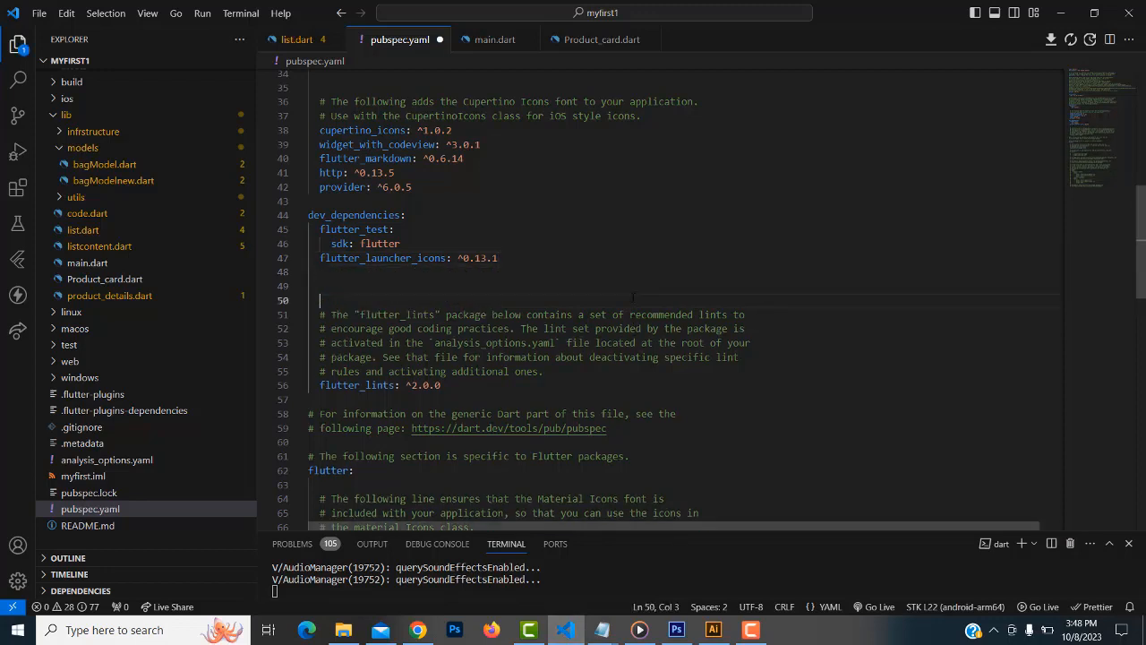
left_click(325, 286)
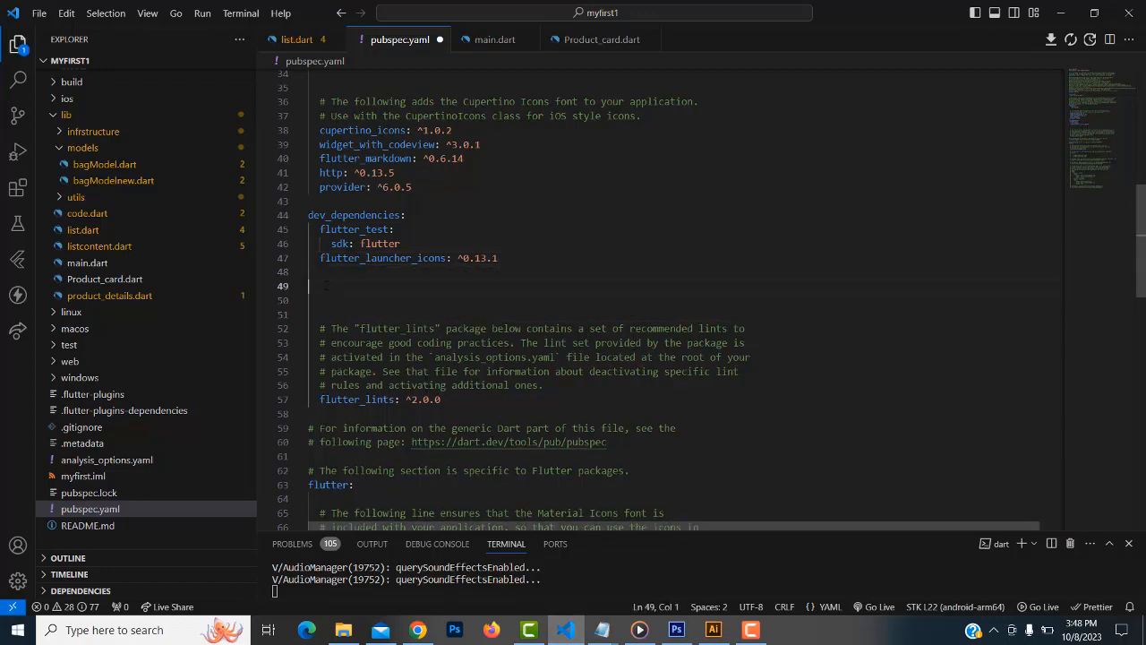
key("ctrl+v")
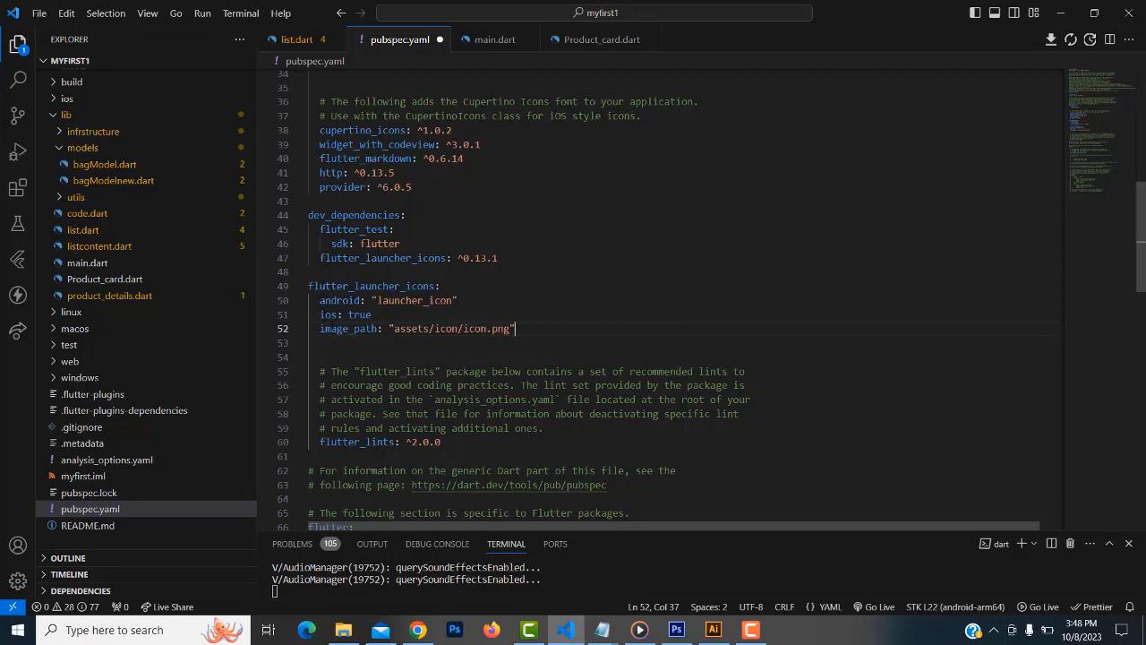
left_click(418, 629)
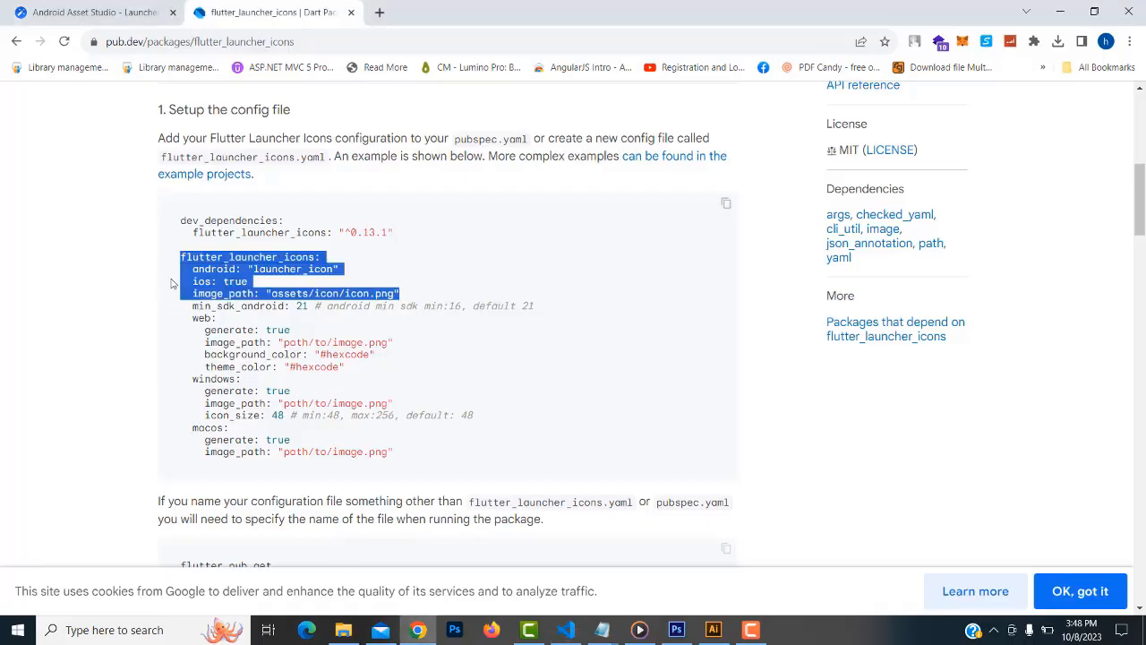
left_click(198, 249)
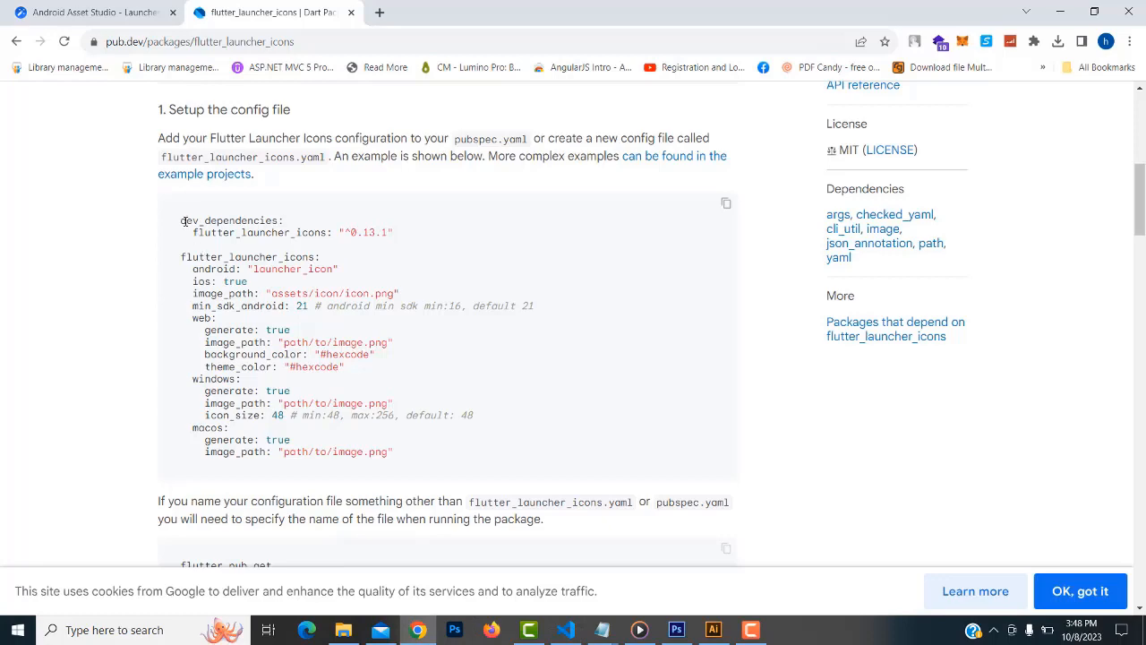
left_click(574, 630)
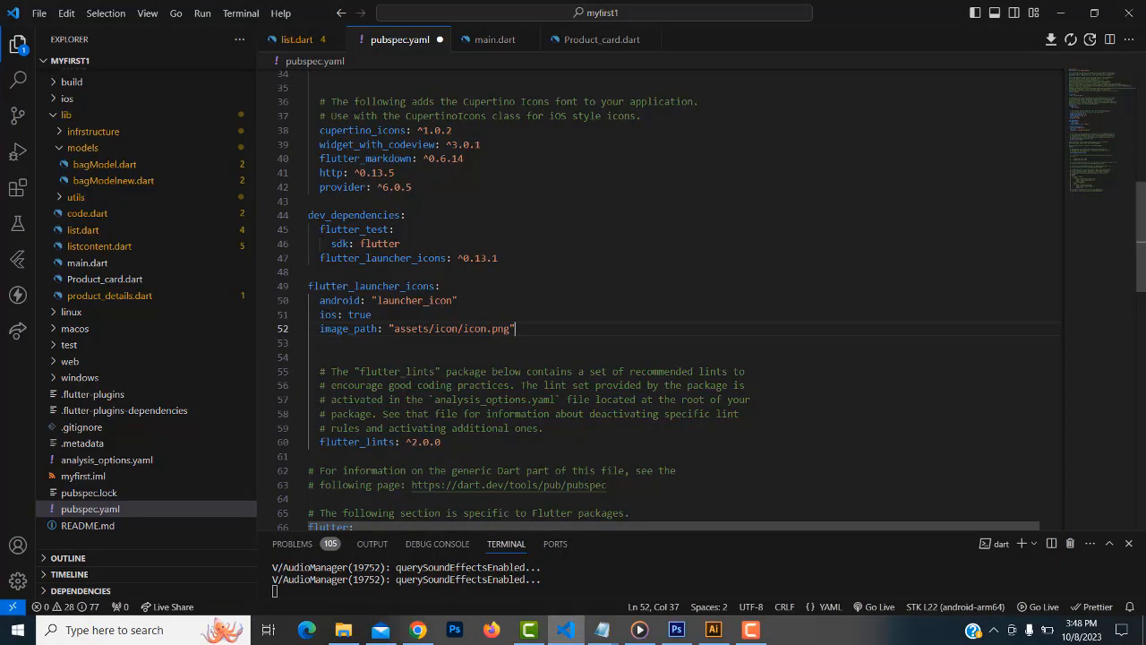
left_click_drag(373, 300, 459, 300)
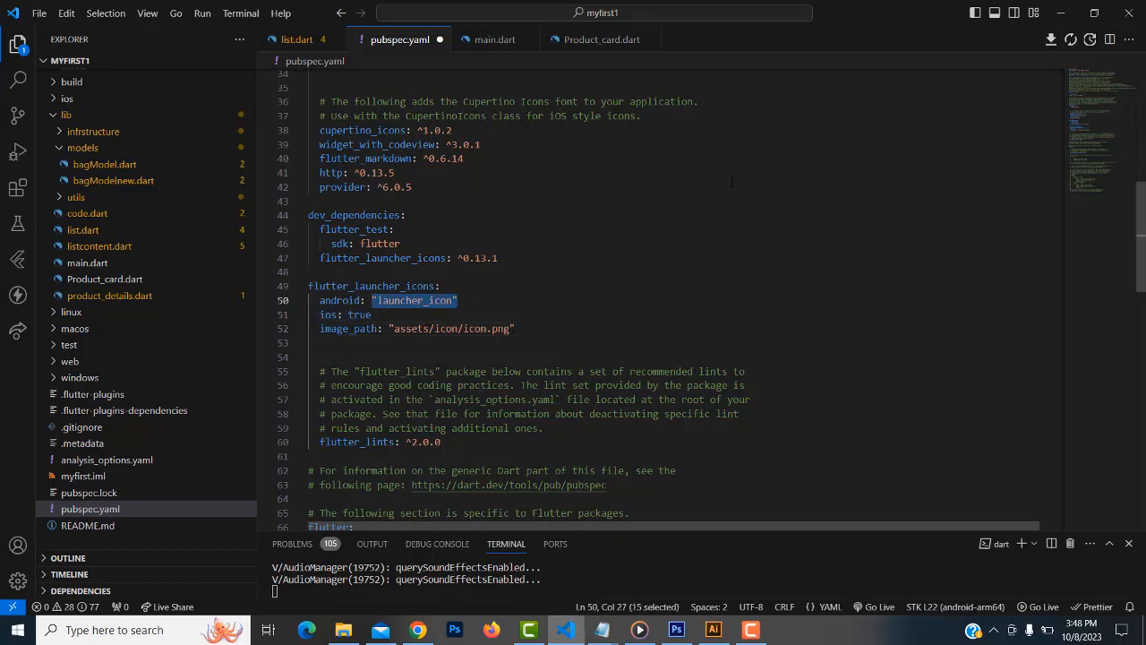
type("true")
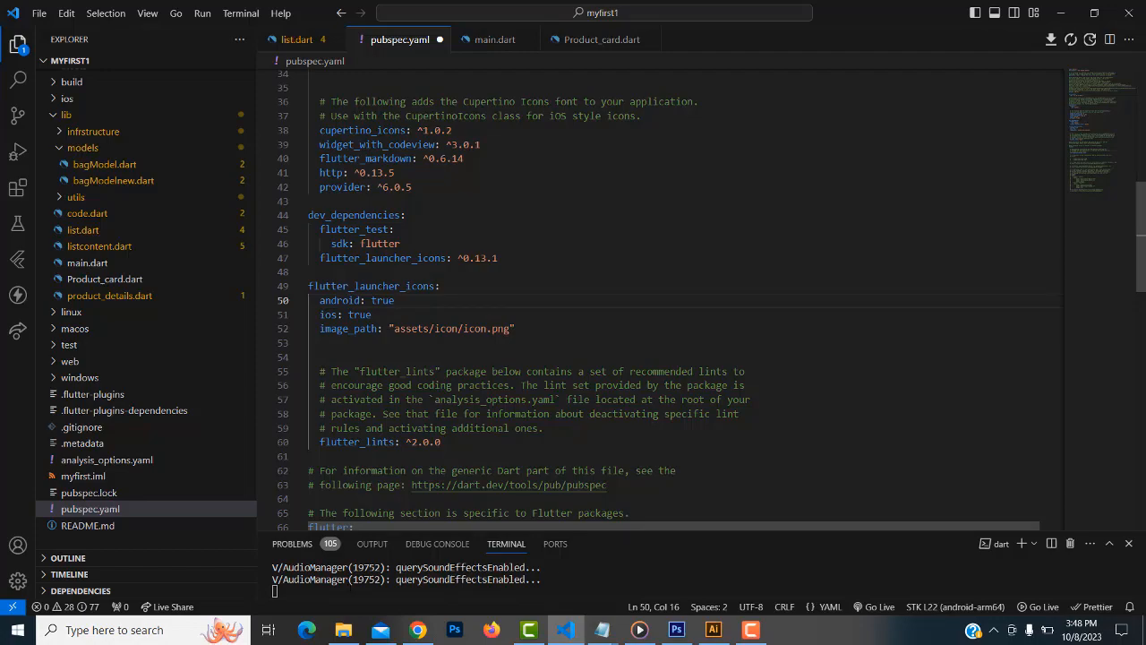
left_click(343, 630)
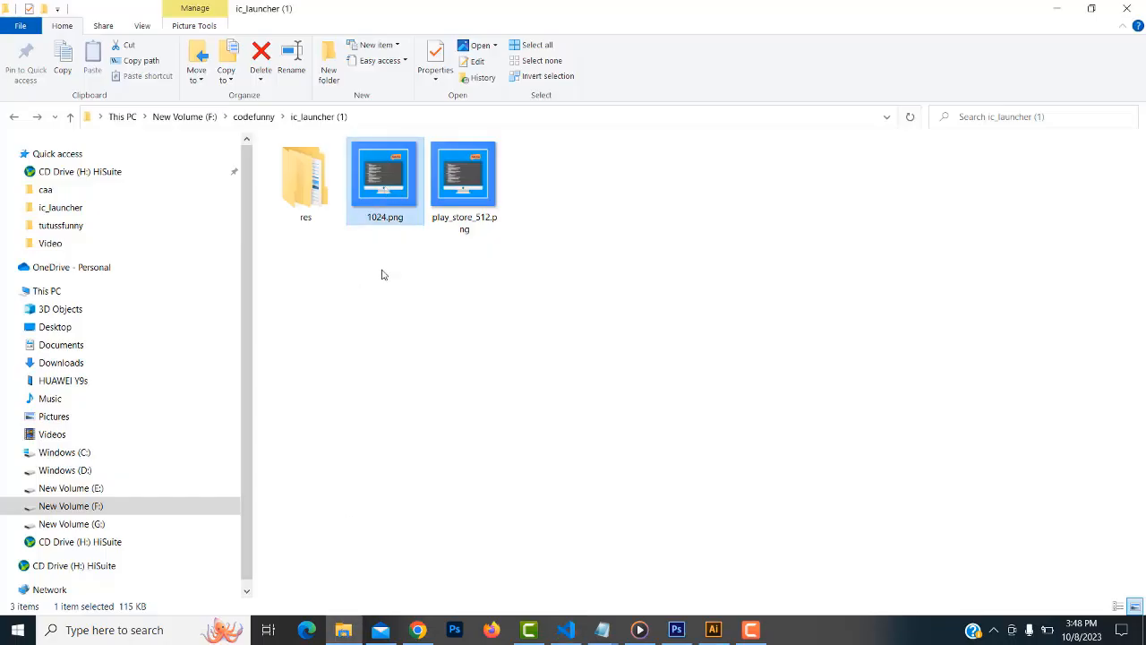
Rename 1024.png to logo.png
right_click(377, 222)
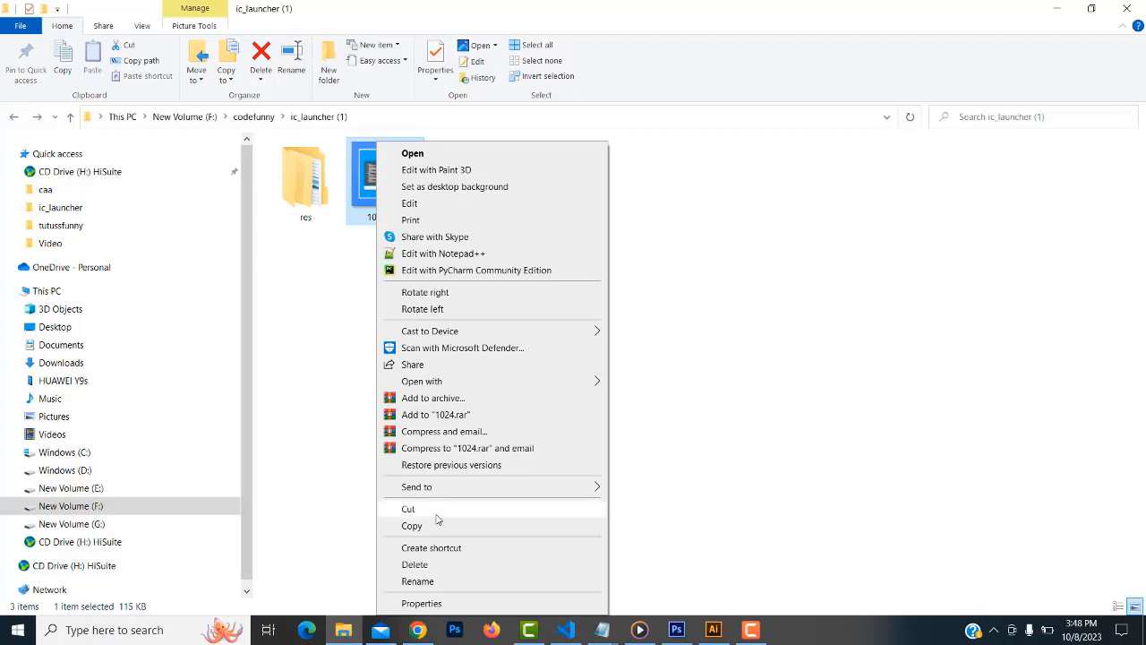
left_click(432, 582)
type("logo")
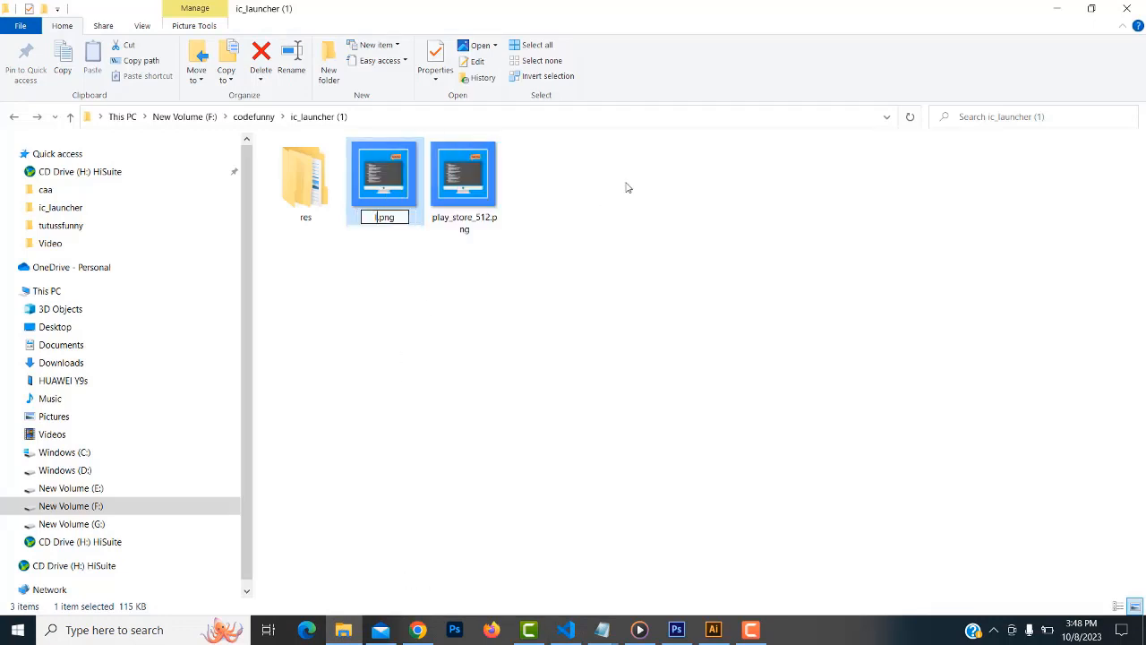
key("Return")
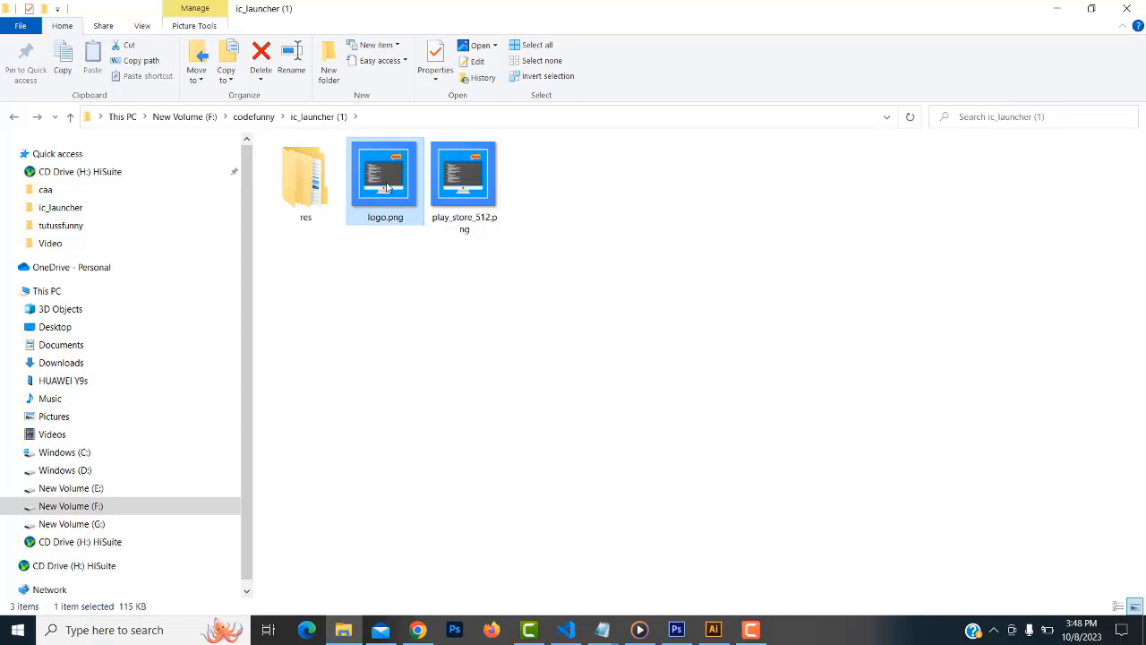
Compare logo.png's size with play_store_512.png and glance at the Android Asset Studio page
left_click(468, 222)
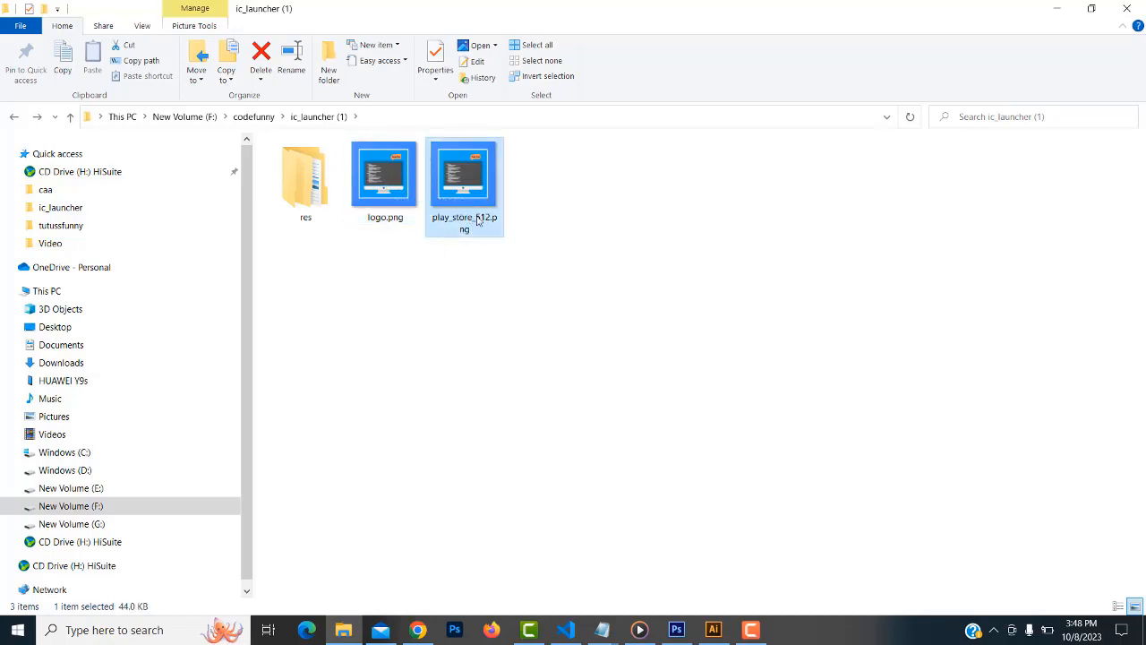
left_click(389, 215)
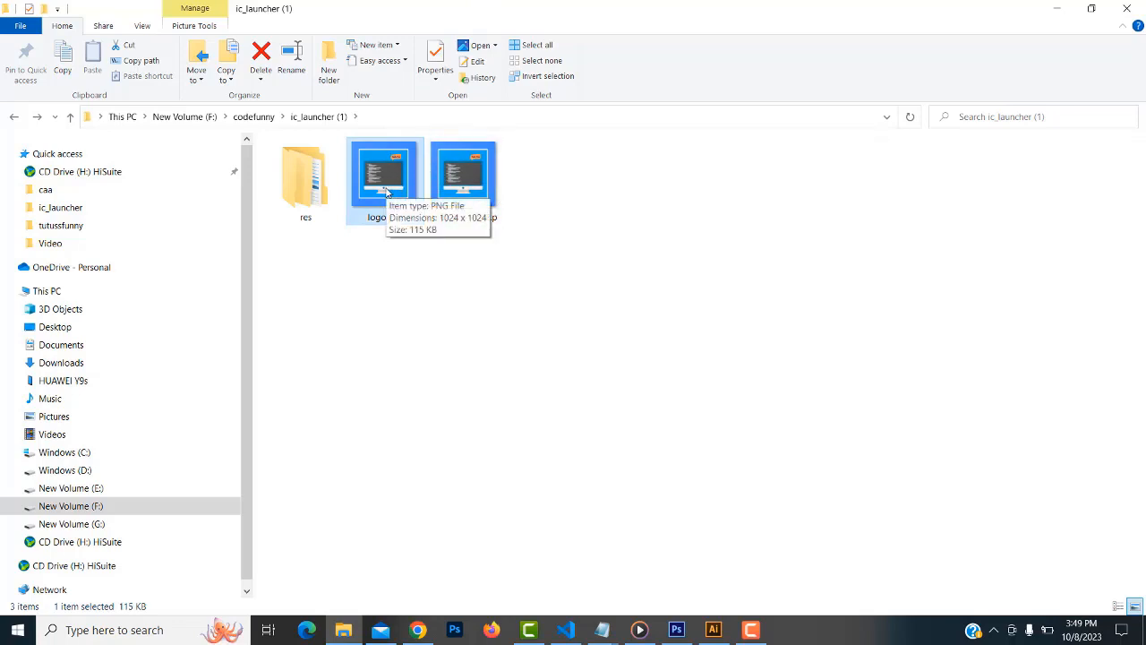
left_click(417, 630)
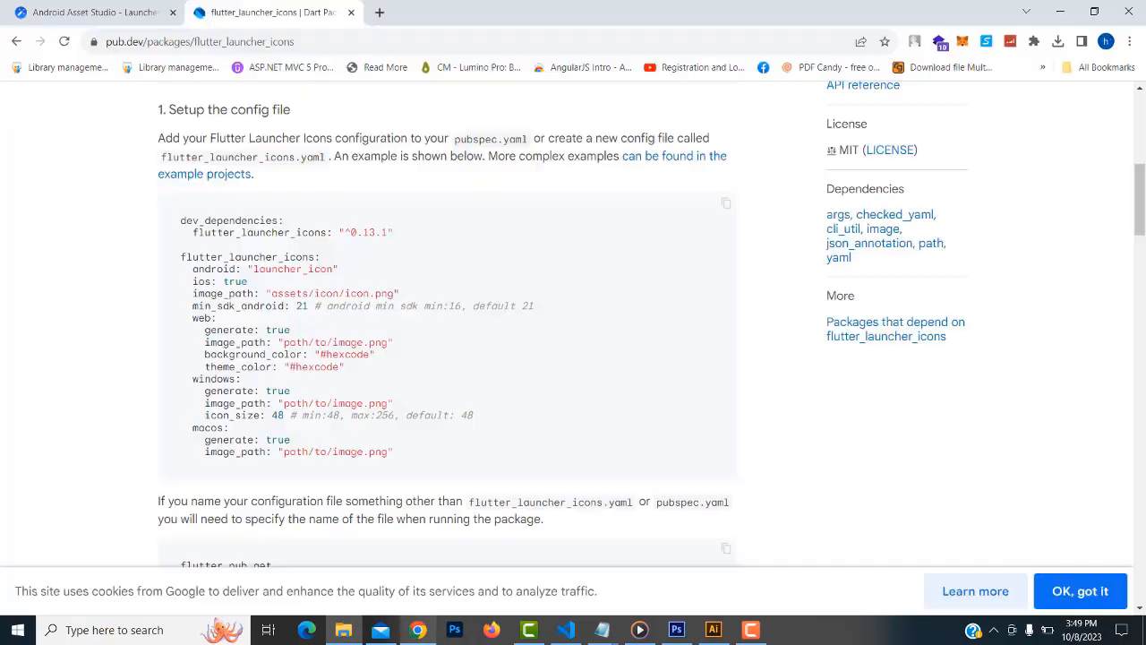
left_click(106, 8)
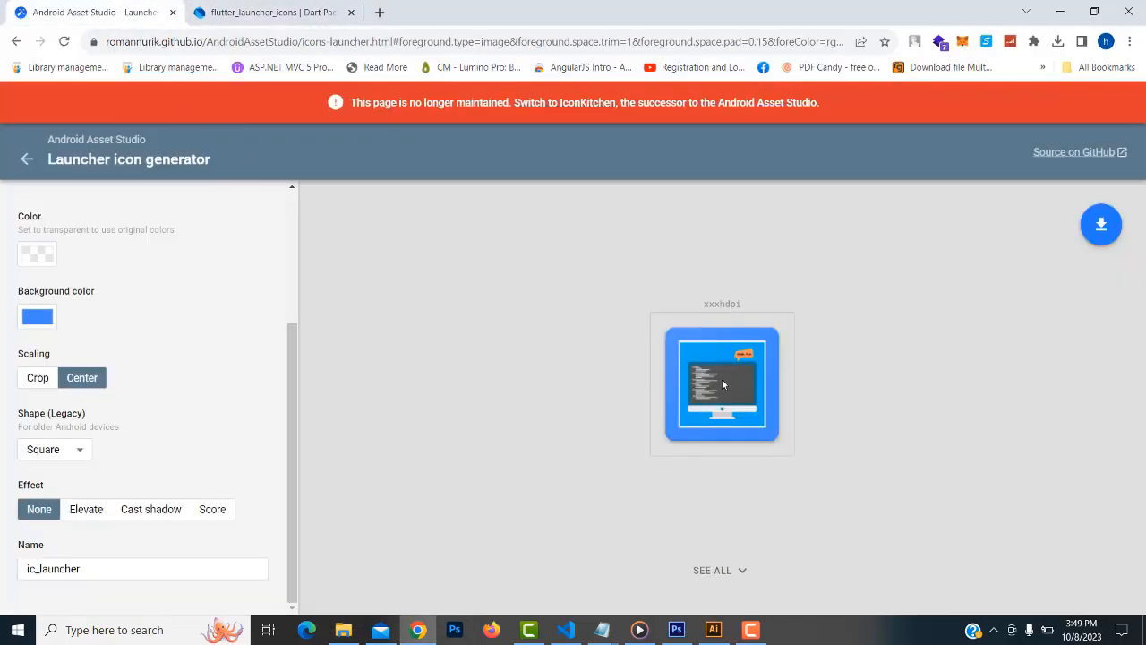
left_click(343, 629)
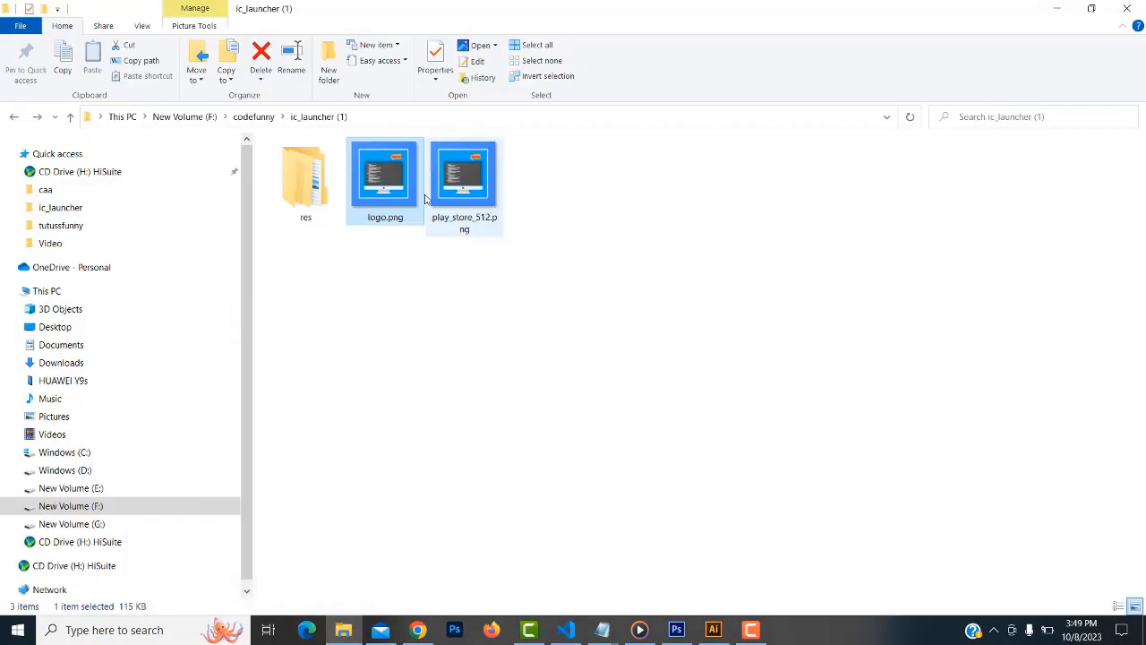
left_click(458, 217)
left_click(388, 196)
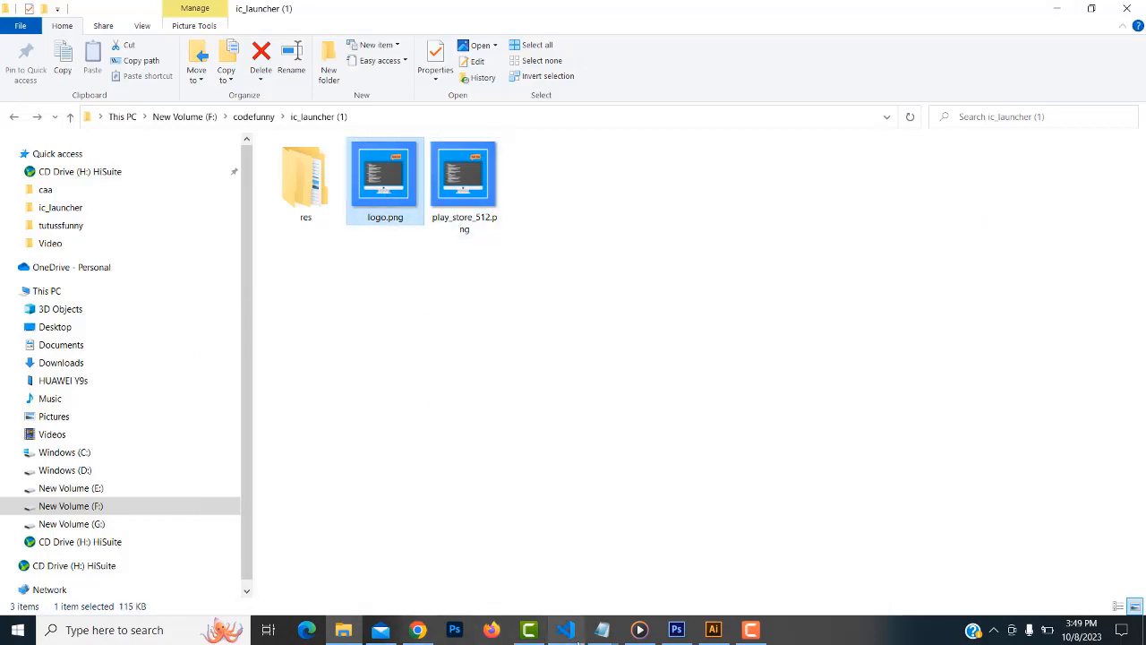
left_click(565, 630)
Collapse lib, expand assets, and abandon a new folder started at the project root
scroll(194, 308, "up", 2)
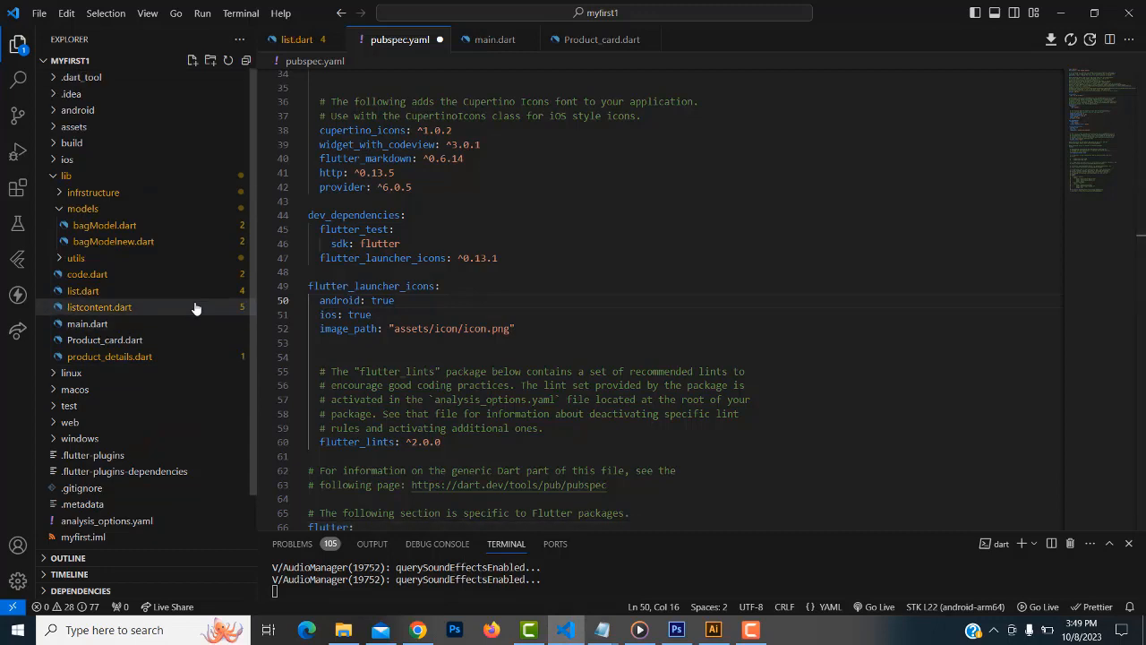
left_click(55, 176)
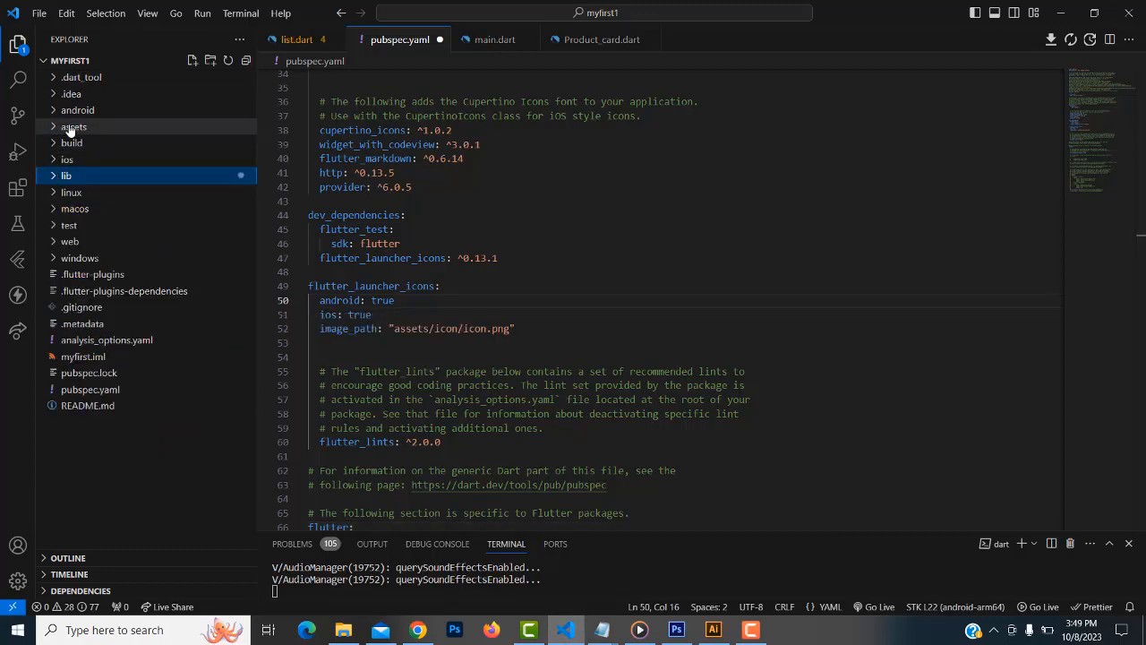
left_click(52, 129)
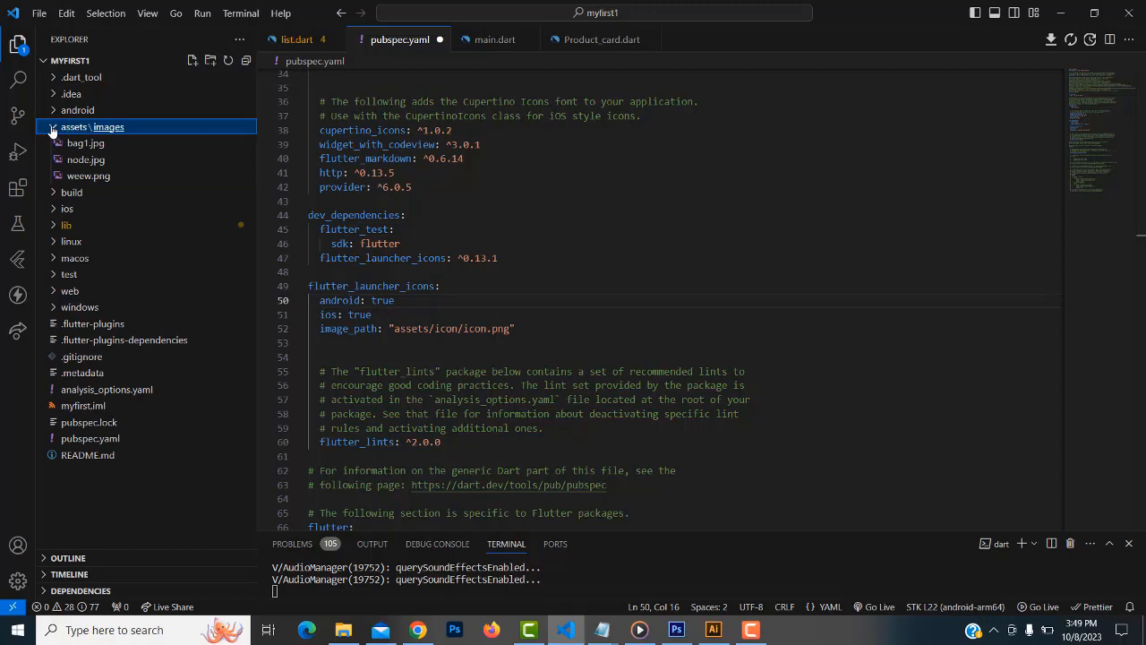
left_click(52, 128)
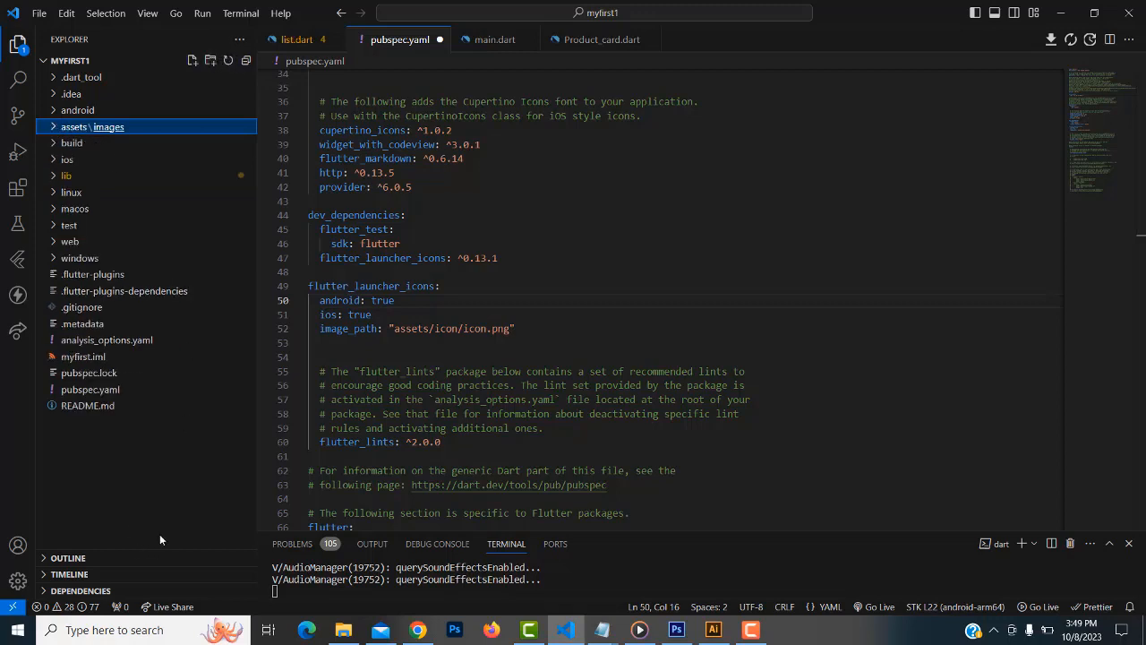
right_click(100, 475)
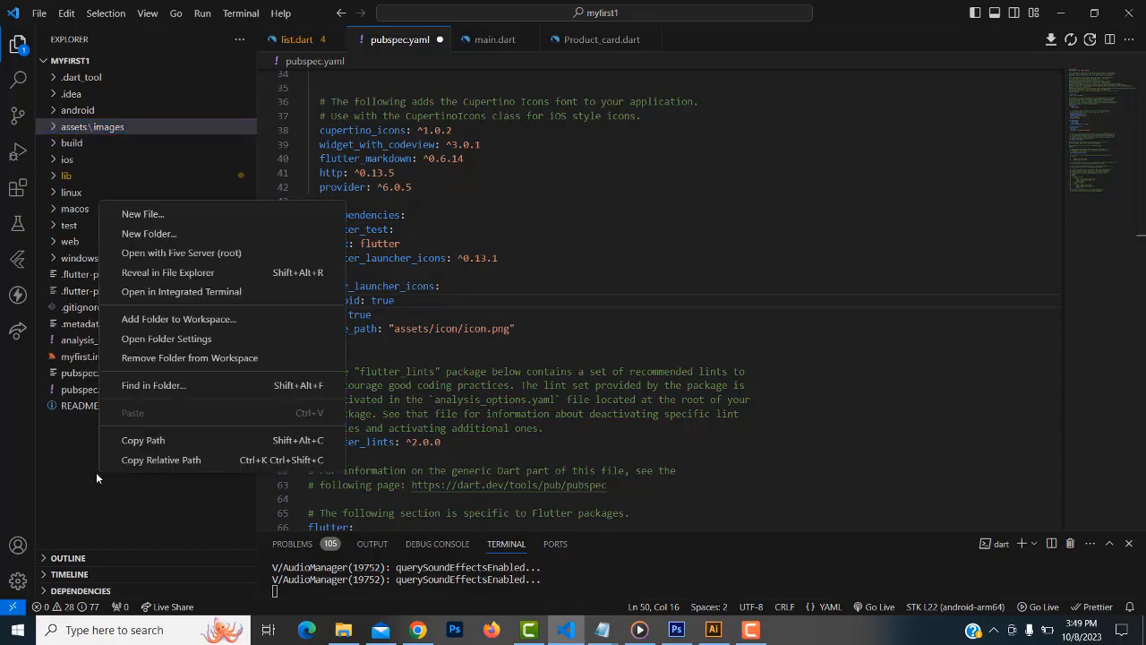
left_click(177, 235)
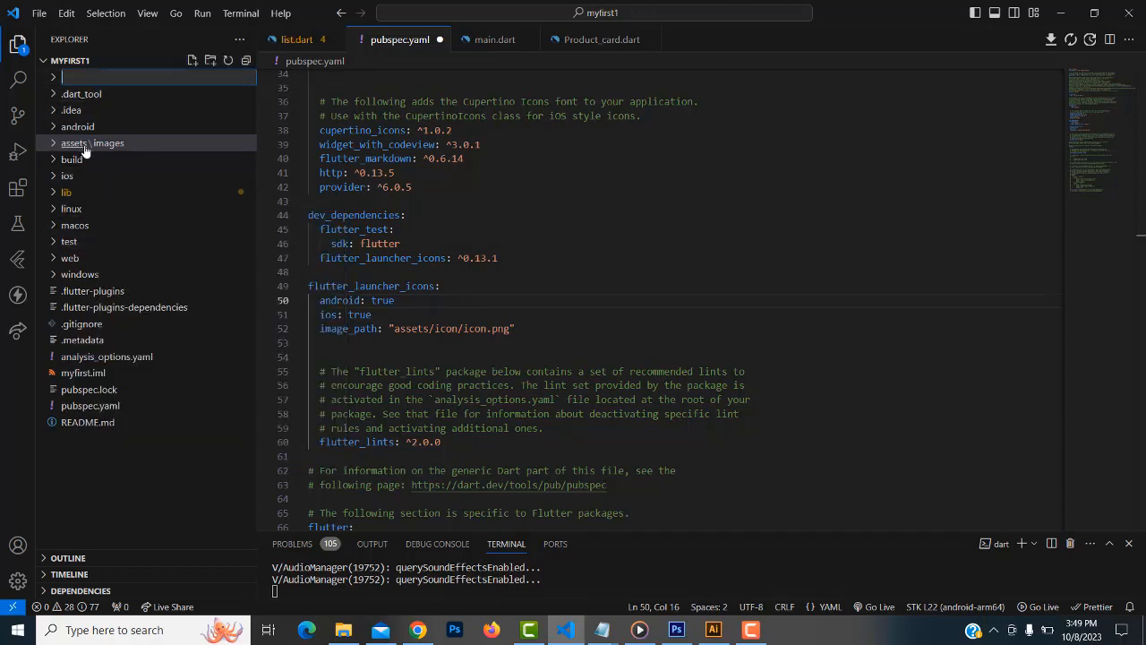
left_click(110, 516)
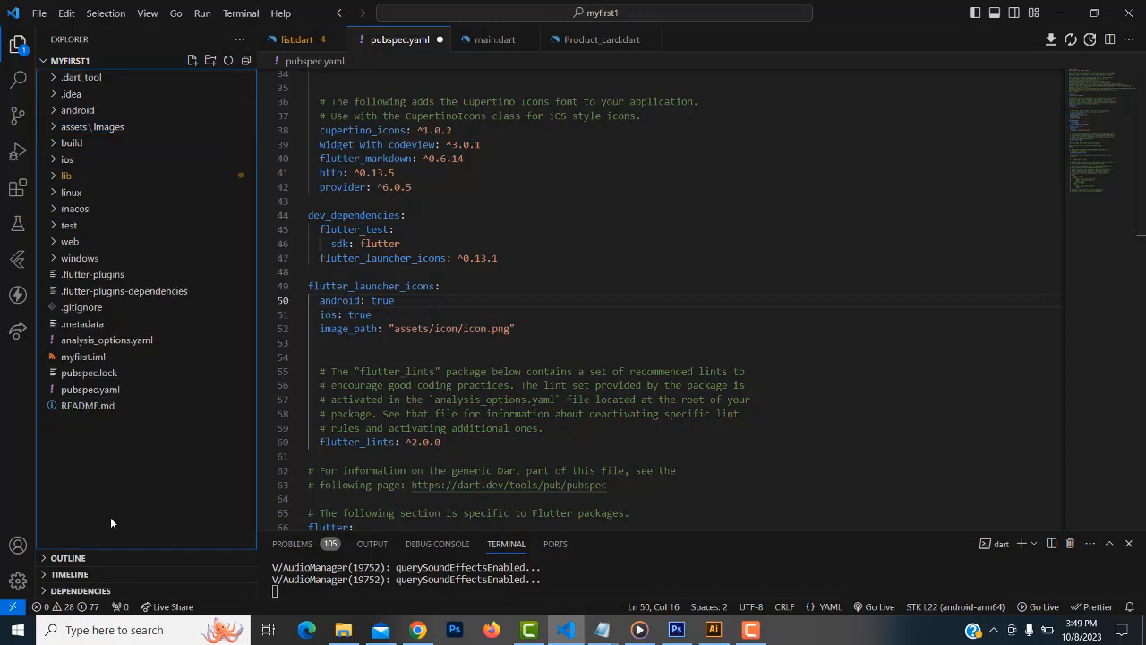
Expand assets\images to list bag1.jpg, node.jpg and weew.png, and open its context menu
left_click(53, 130)
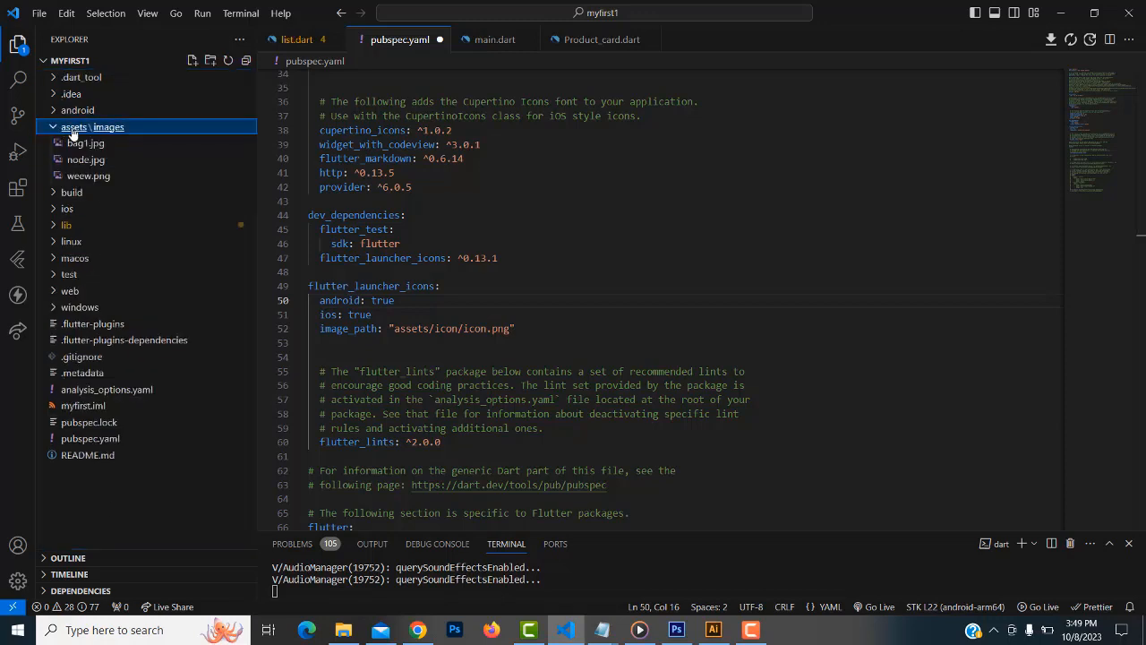
left_click(70, 131)
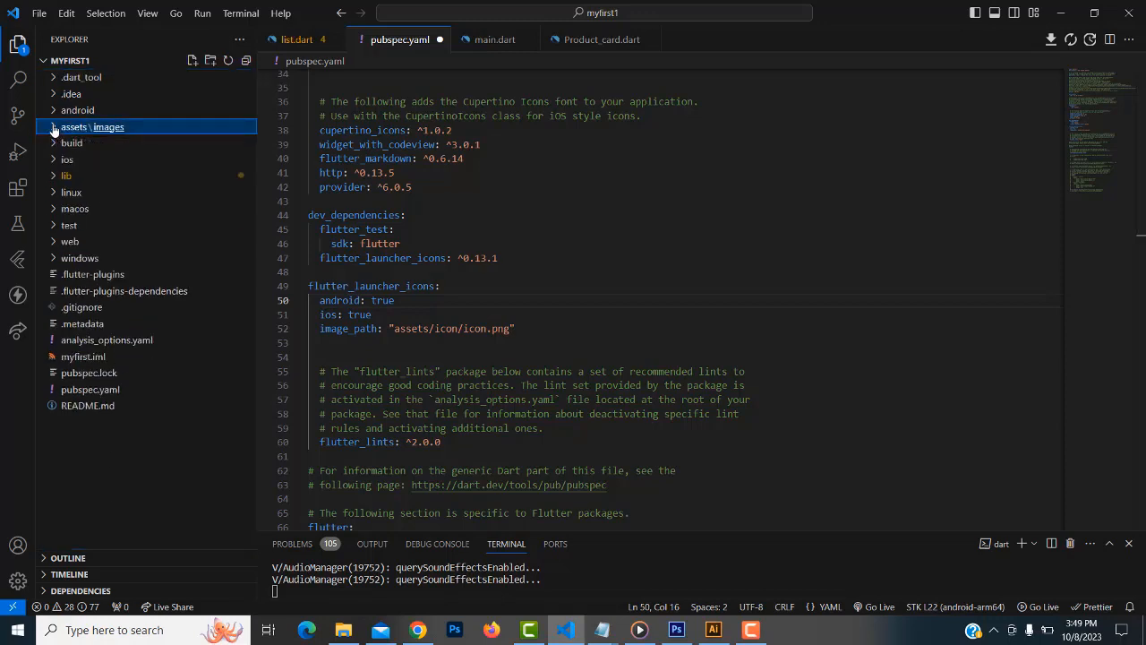
left_click(70, 131)
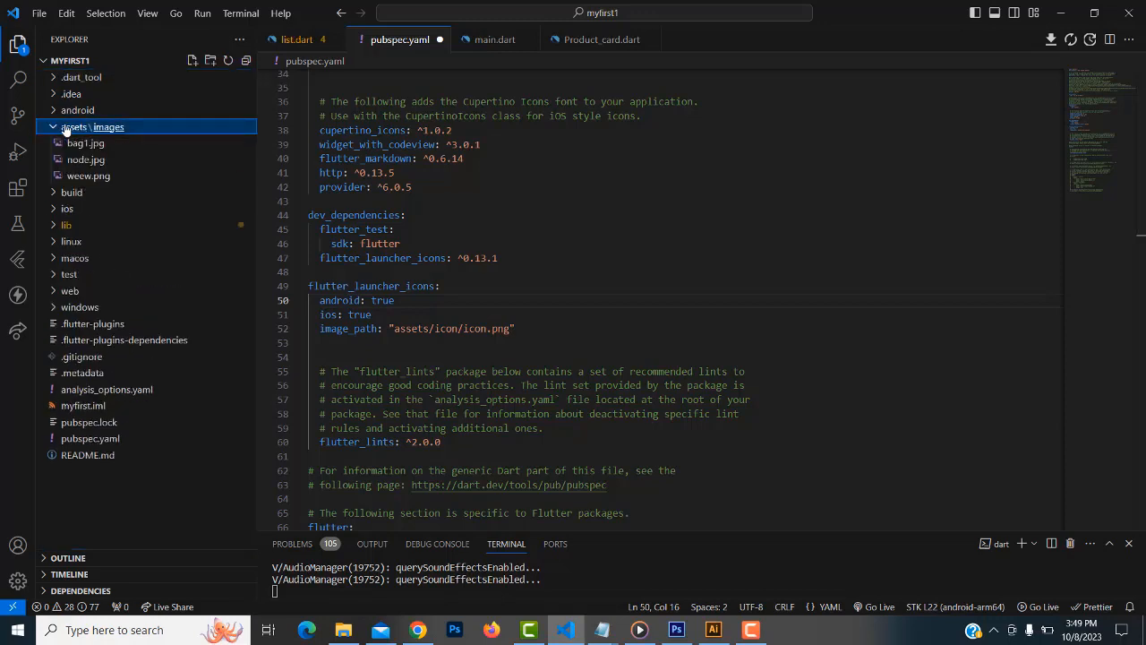
right_click(116, 131)
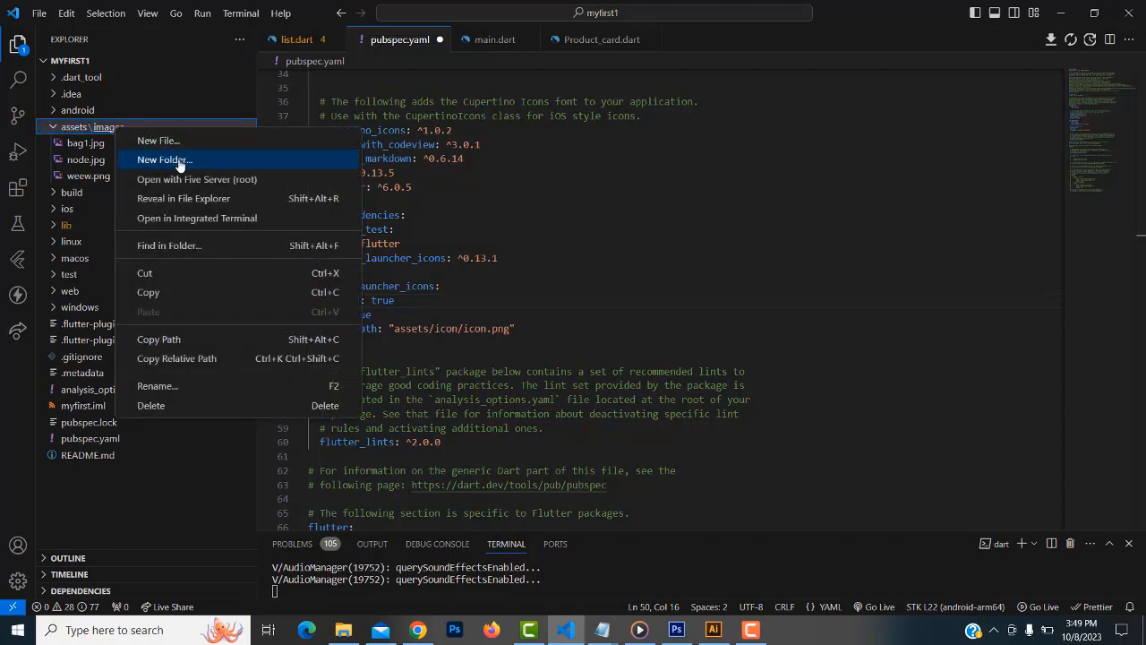
key("Escape")
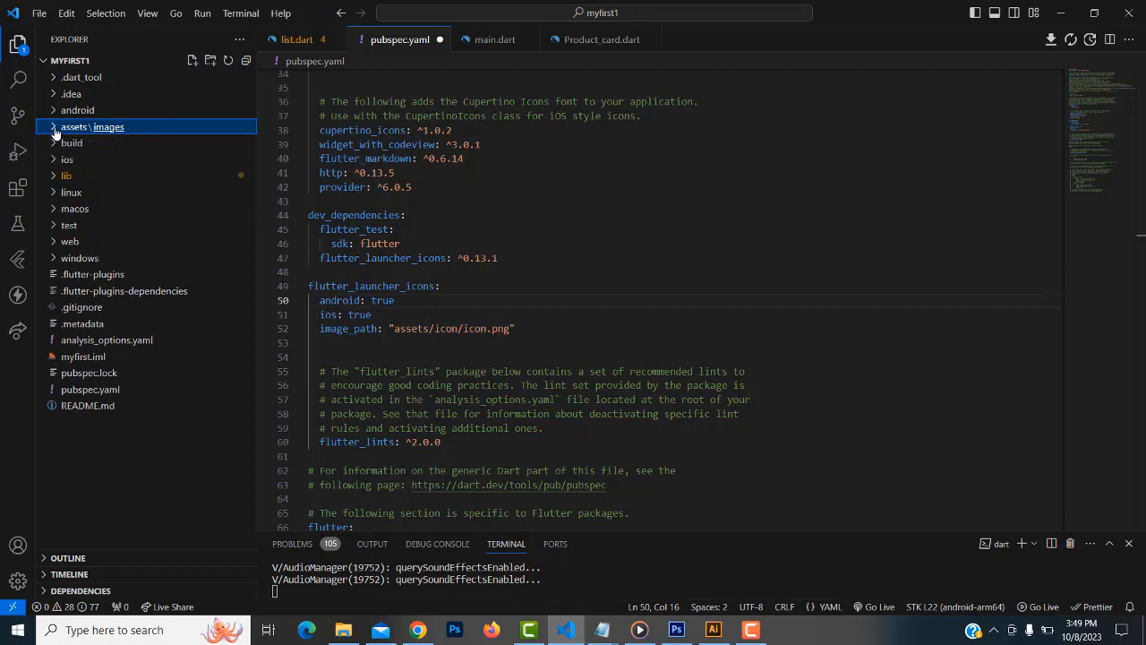
right_click(132, 129)
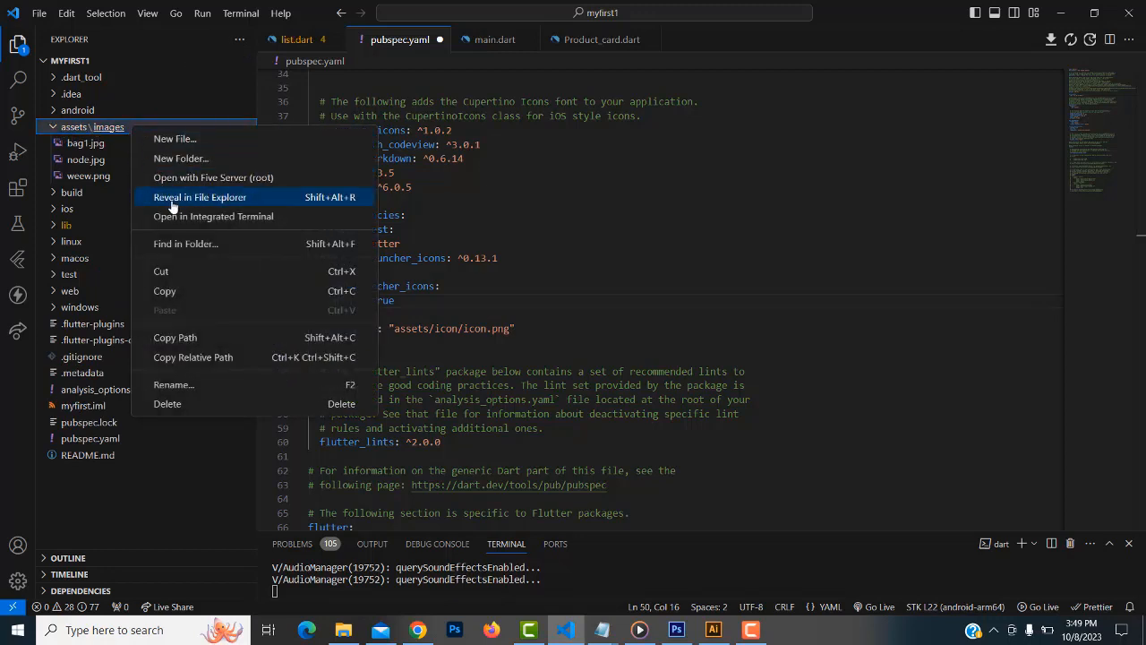
Reveal assets\images in File Explorer, open it, and bring up the ic_launcher (1) window
left_click(218, 202)
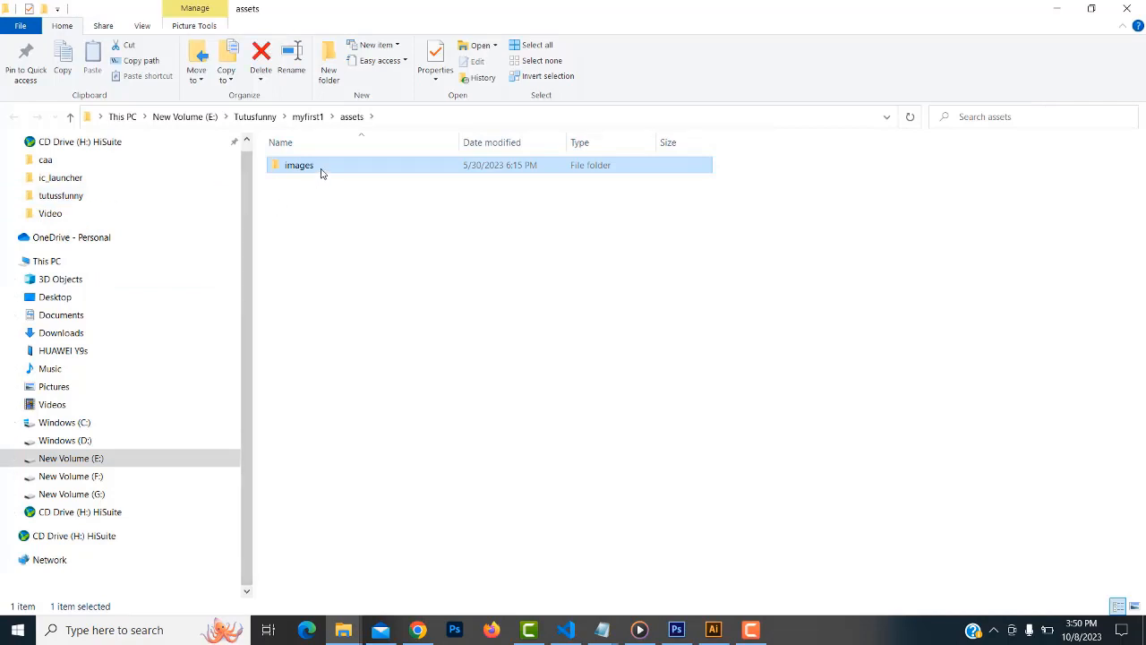
double_click(322, 173)
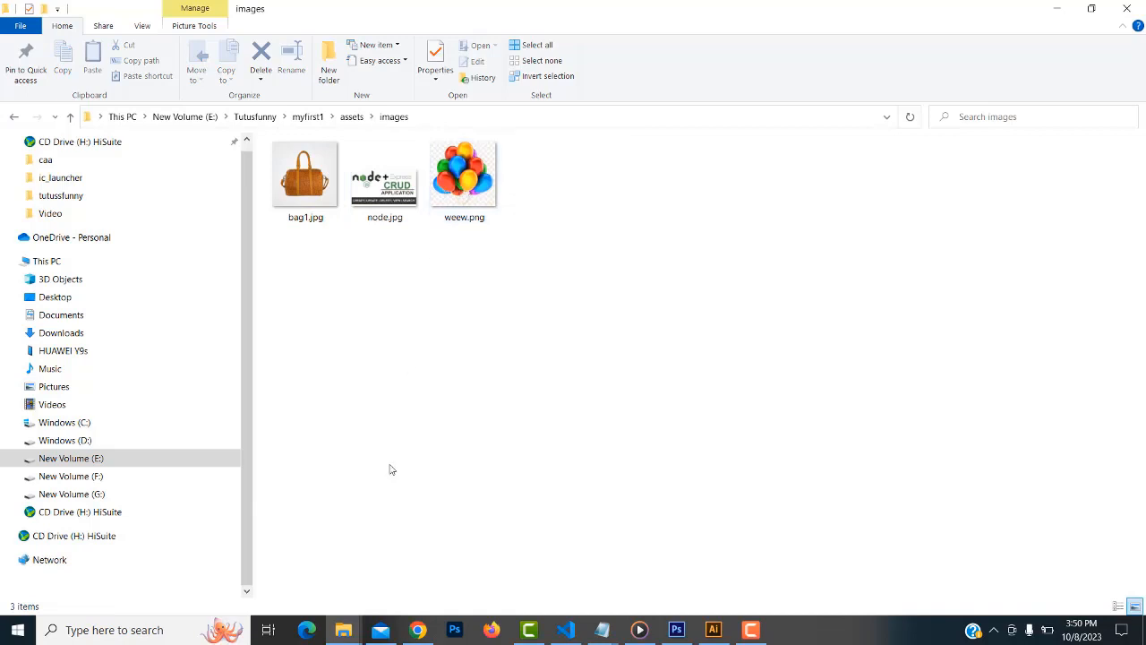
mouse_move(343, 630)
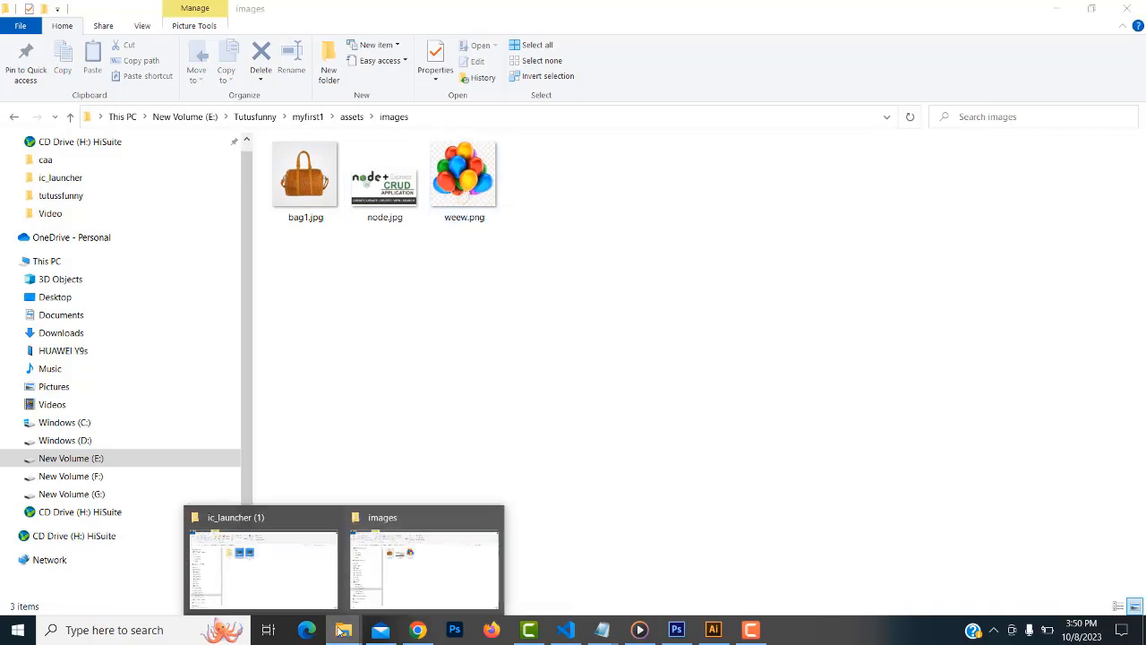
left_click(287, 595)
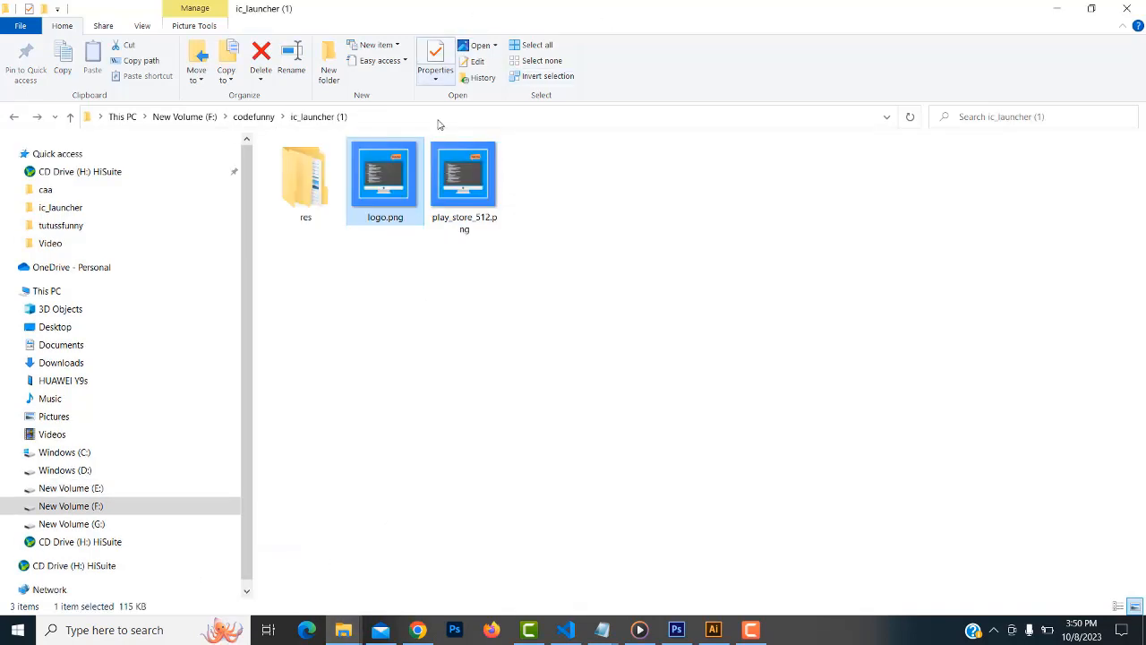
Copy logo.png and paste it into the project's images folder
right_click(388, 173)
left_click(421, 529)
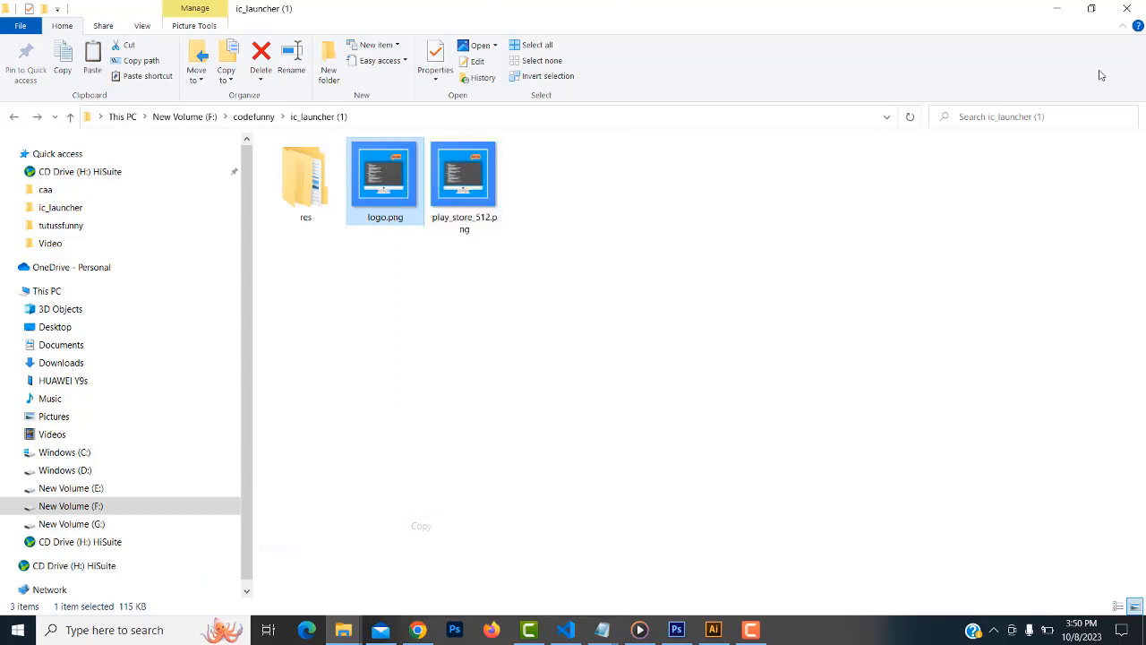
left_click(1057, 8)
right_click(481, 281)
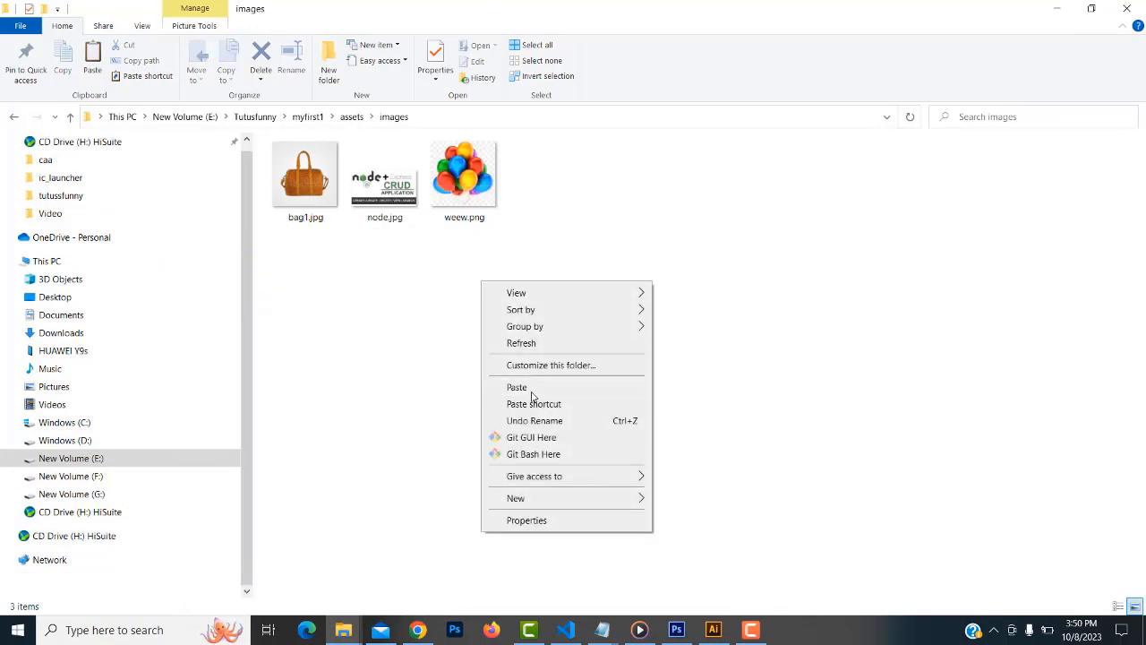
left_click(534, 389)
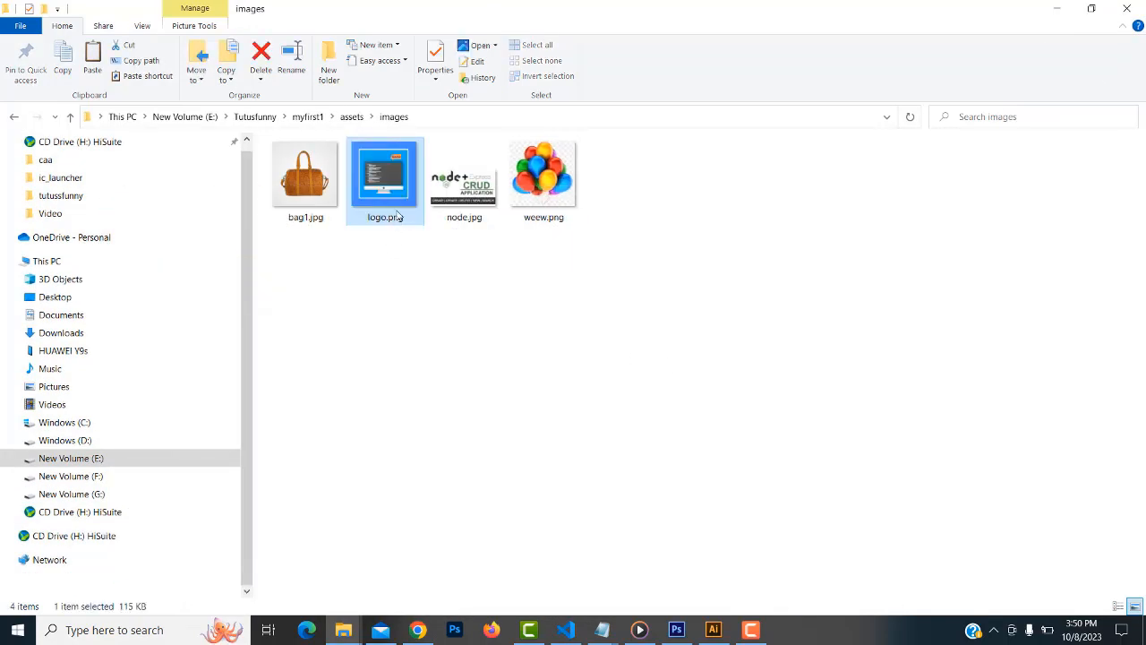
left_click(567, 629)
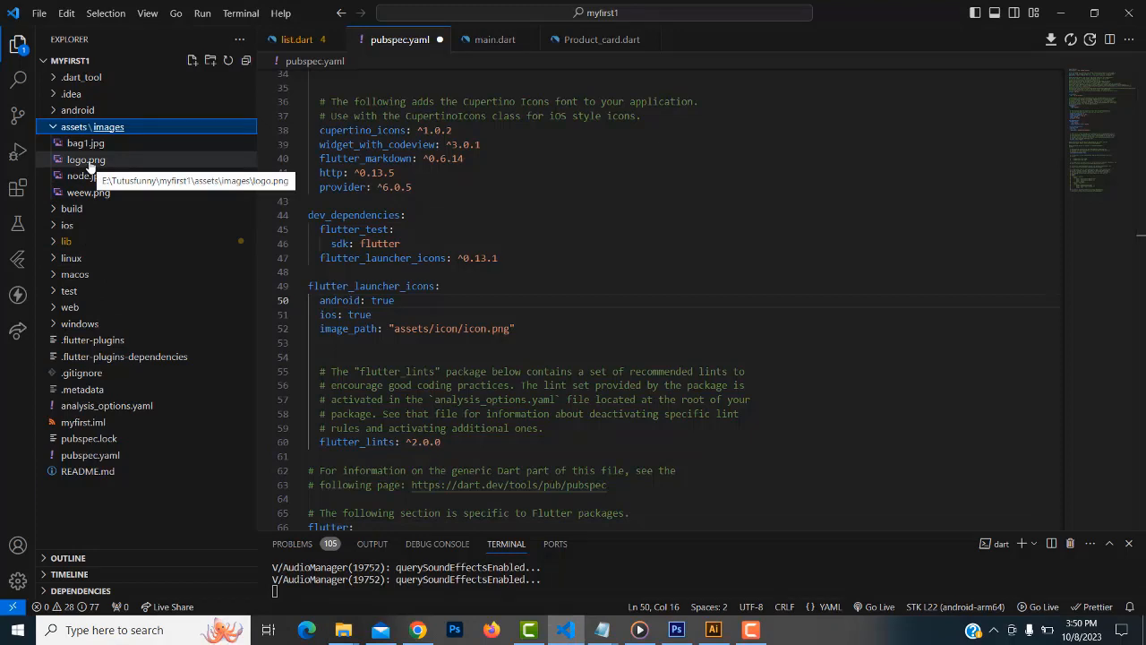
Change the launcher icon image_path on line 52 to 'assets/images/logo.png'
left_click(641, 286)
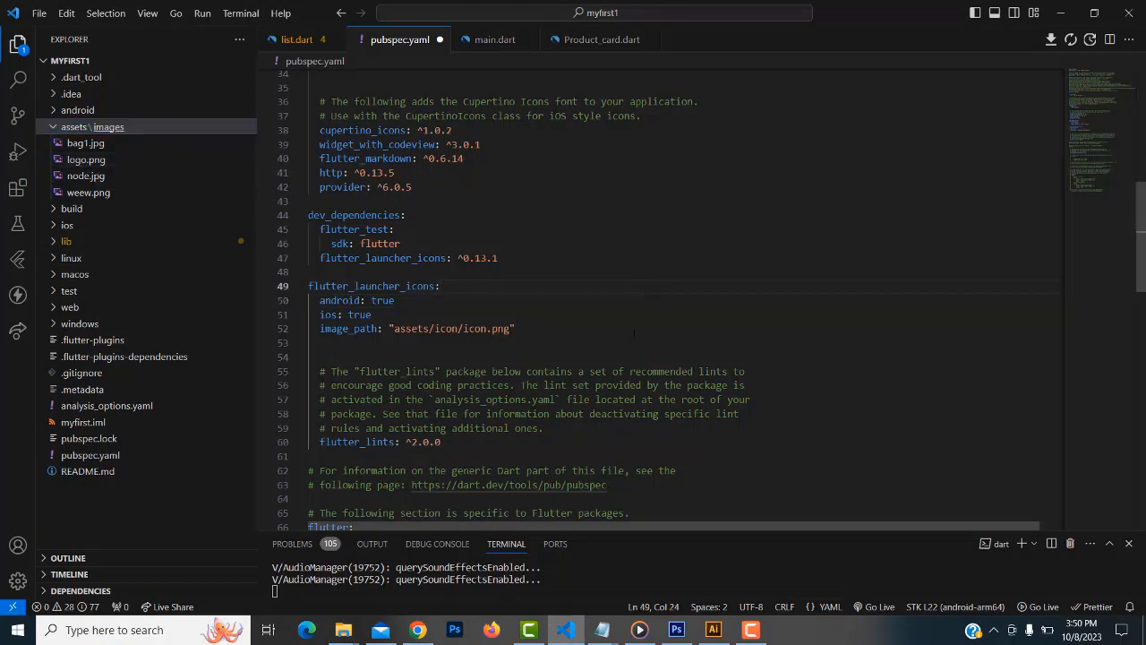
key("Down")
key("Down")
key("Down")
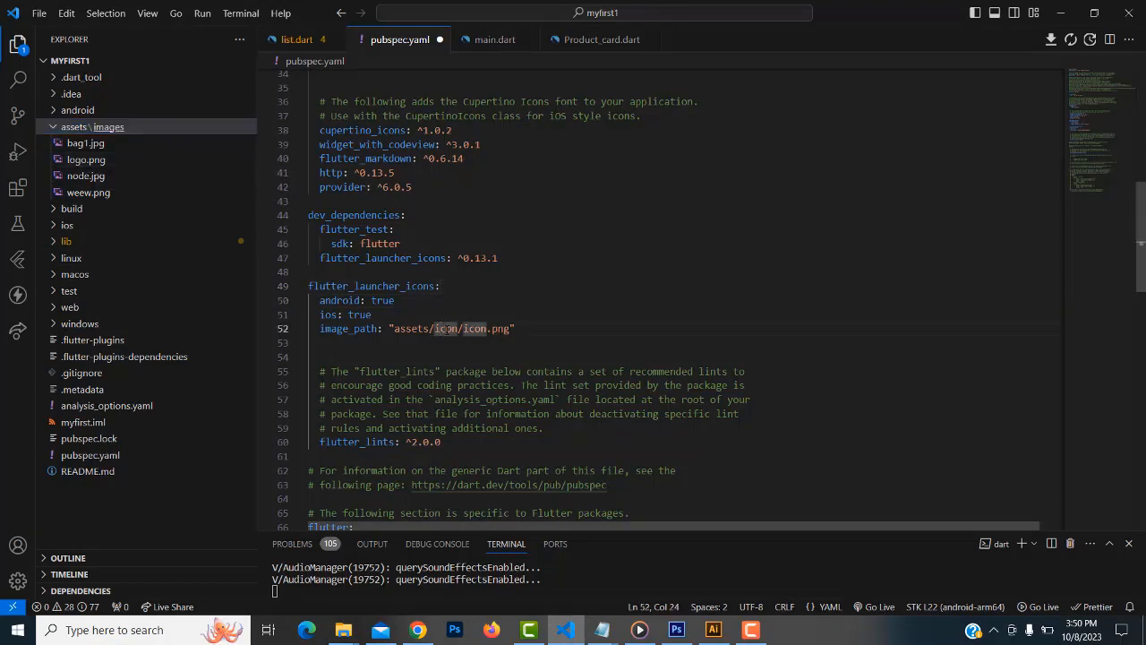
double_click(412, 328)
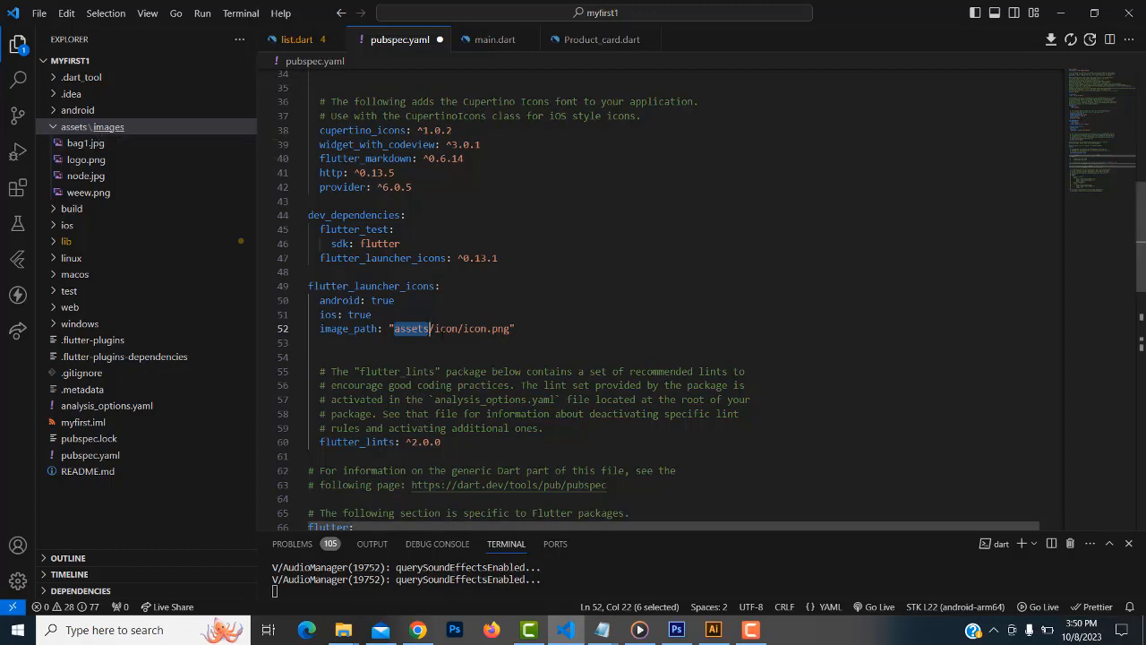
double_click(447, 328)
type("ima")
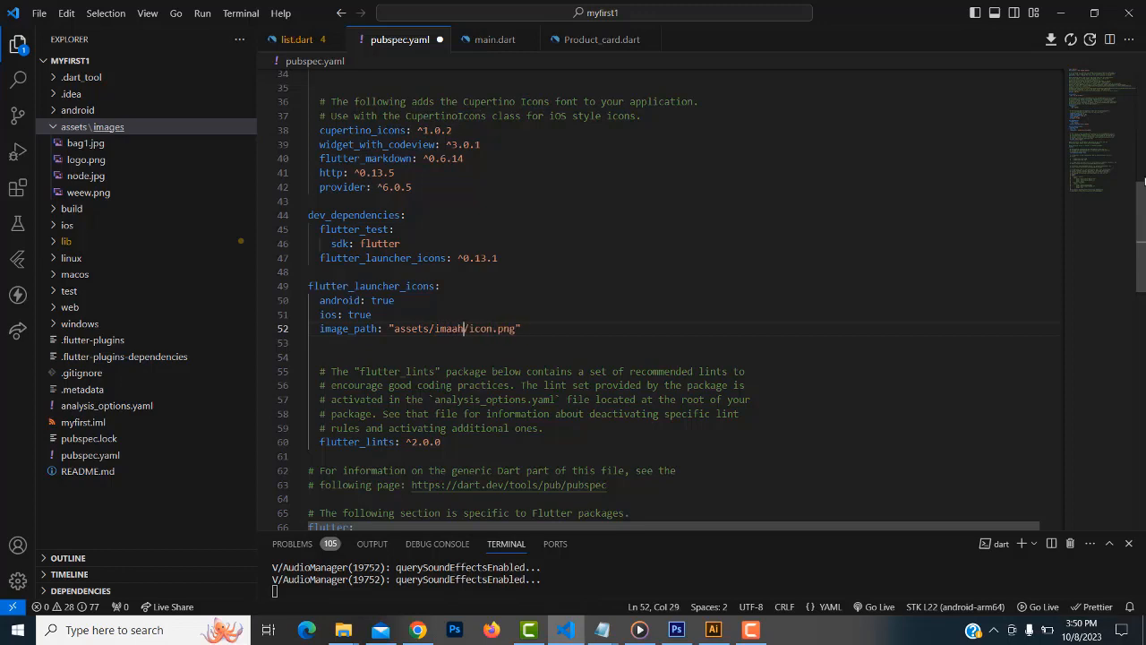
type("ges")
left_click_drag(498, 329, 474, 329)
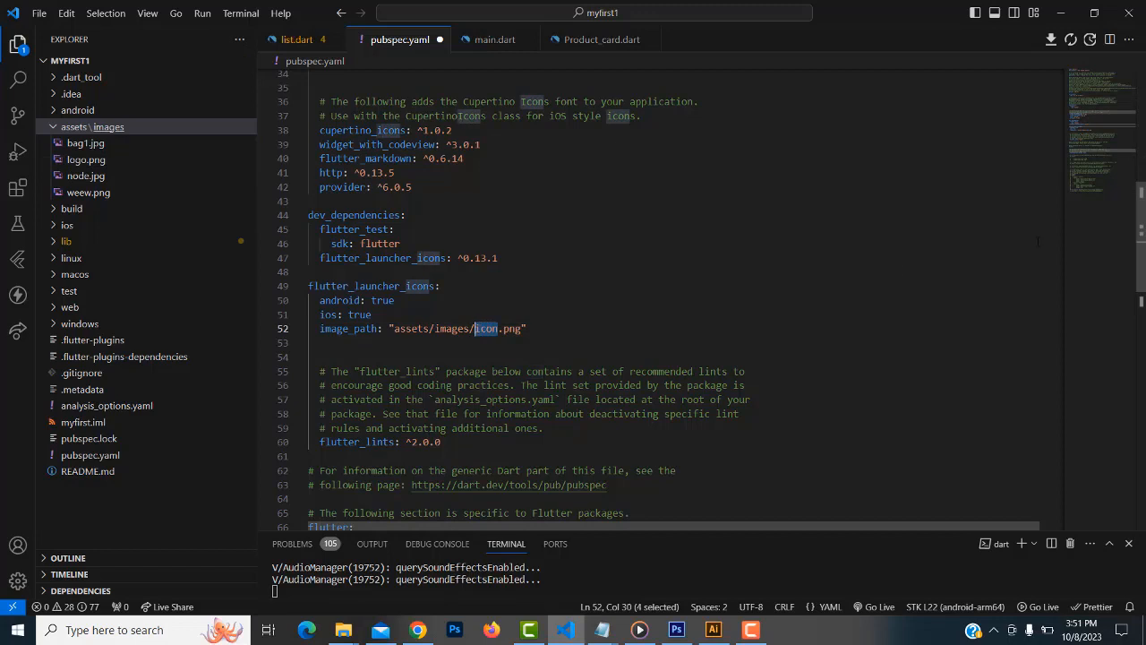
type("logo")
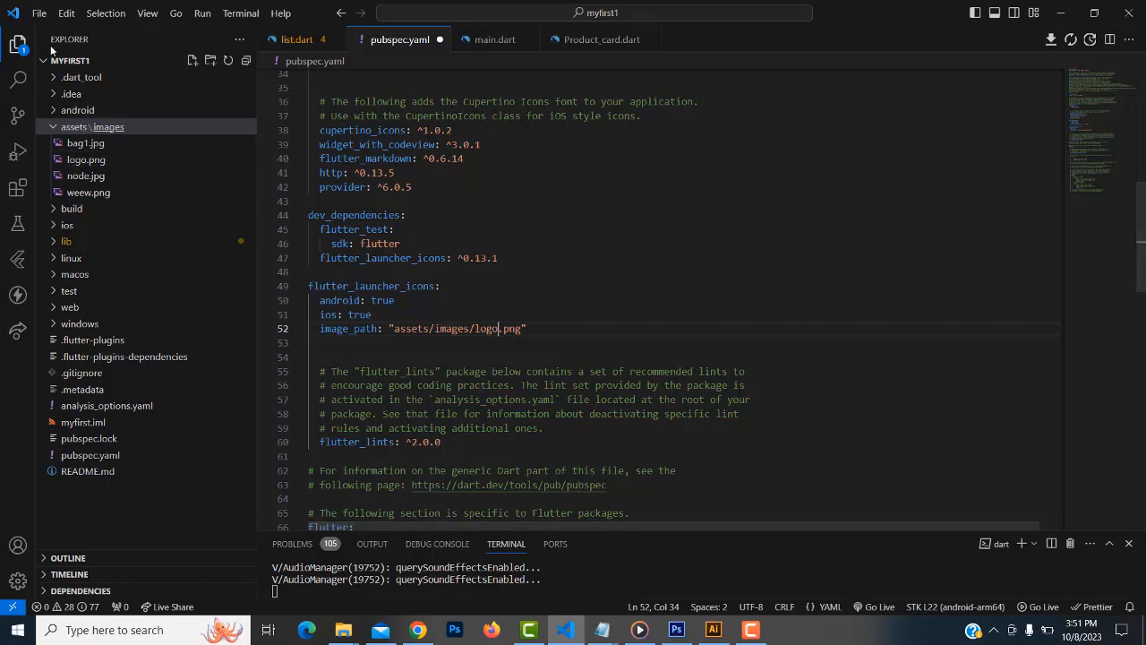
Save all modified files, including pubspec.yaml
left_click(39, 12)
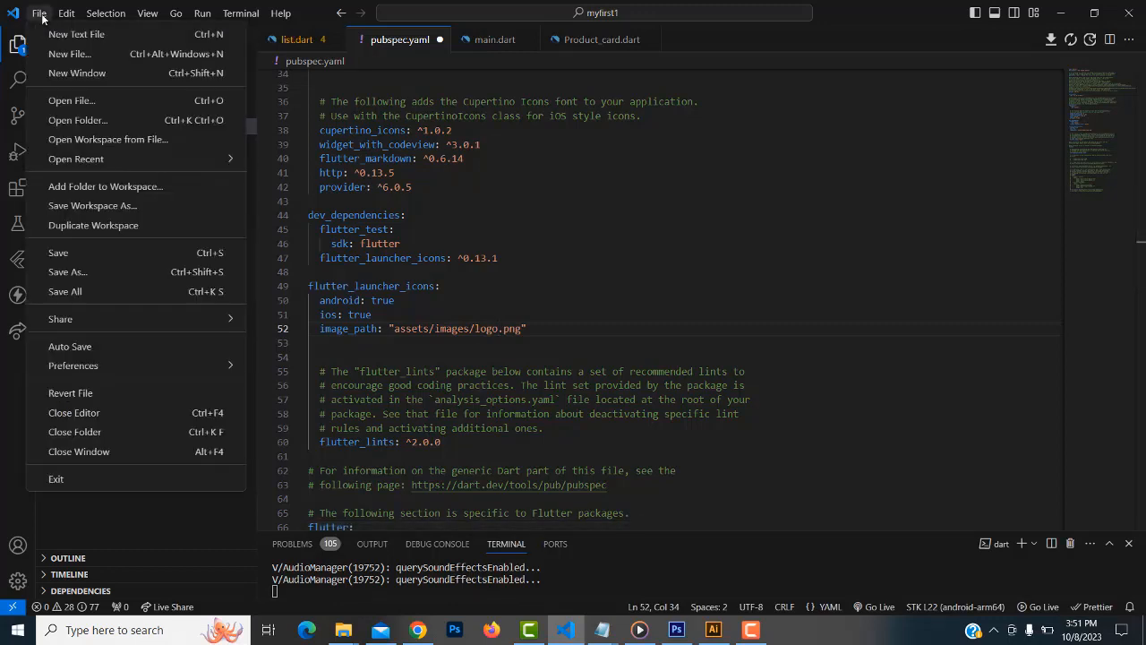
left_click(142, 292)
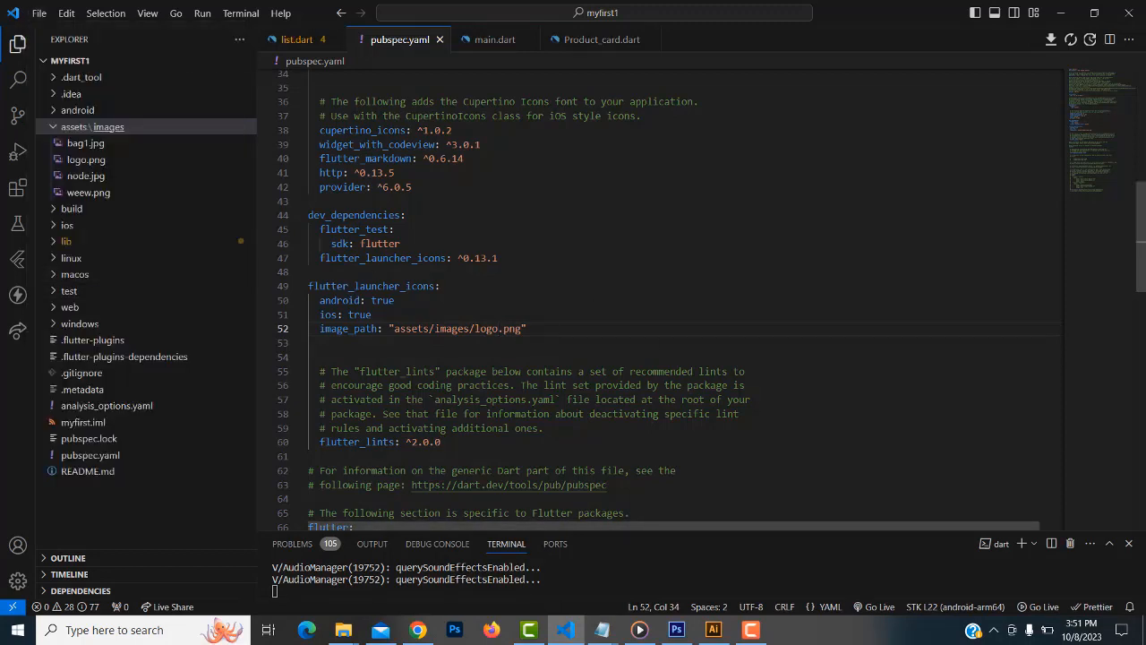
mouse_move(751, 629)
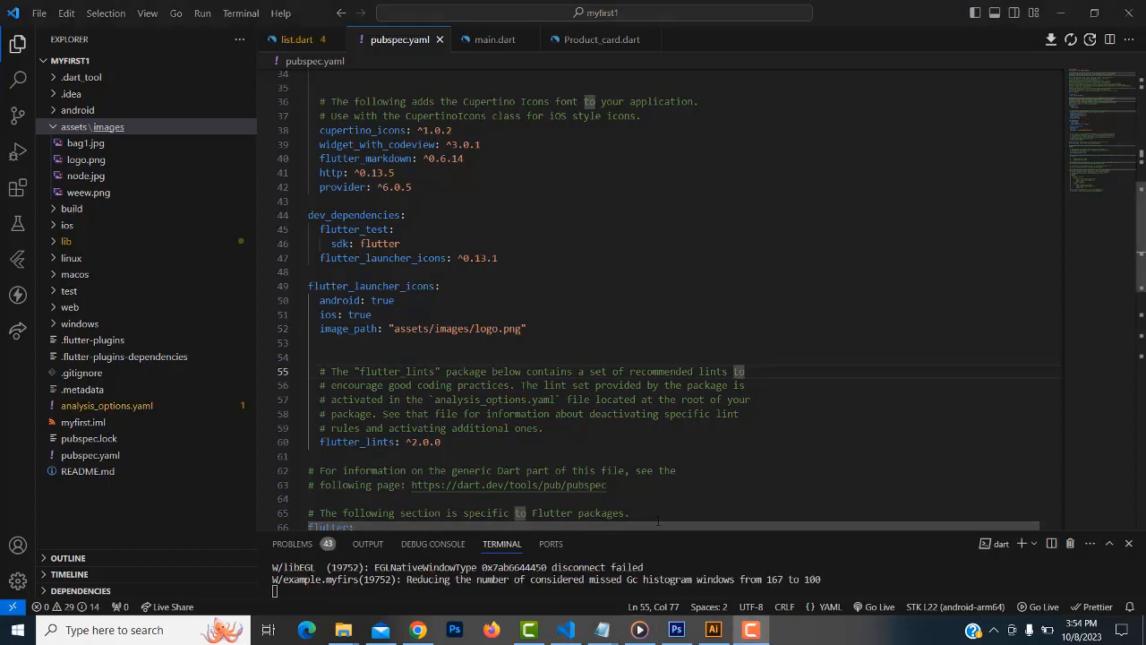
Stop the running Flutter app in the terminal and confirm terminating the batch job
left_click(662, 531)
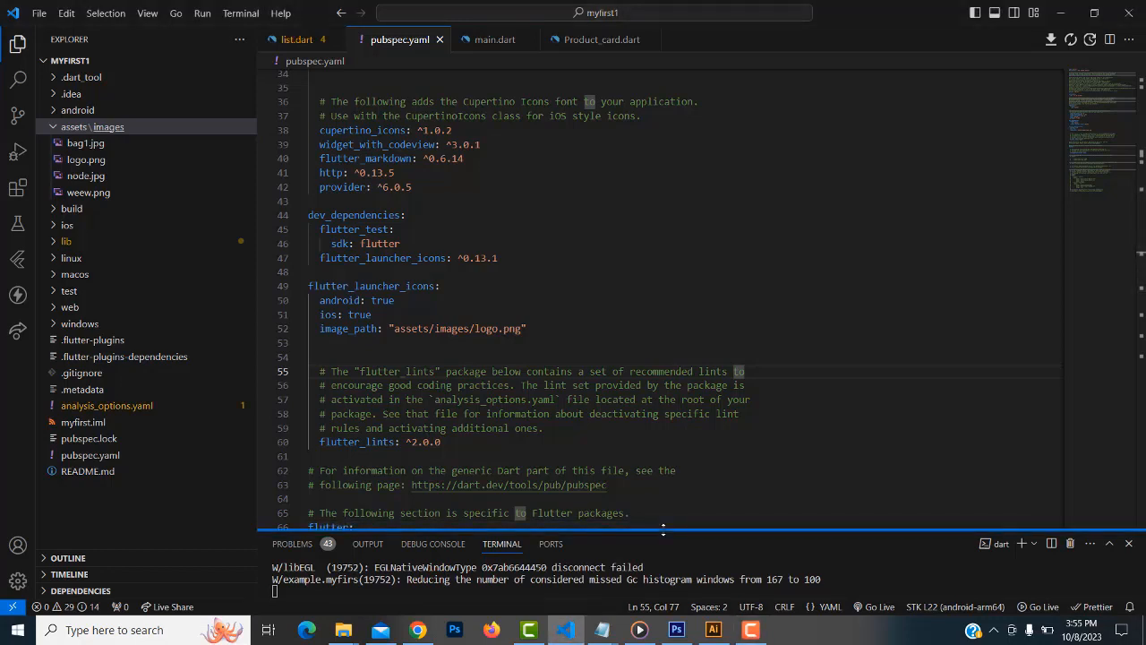
left_click_drag(663, 531, 658, 344)
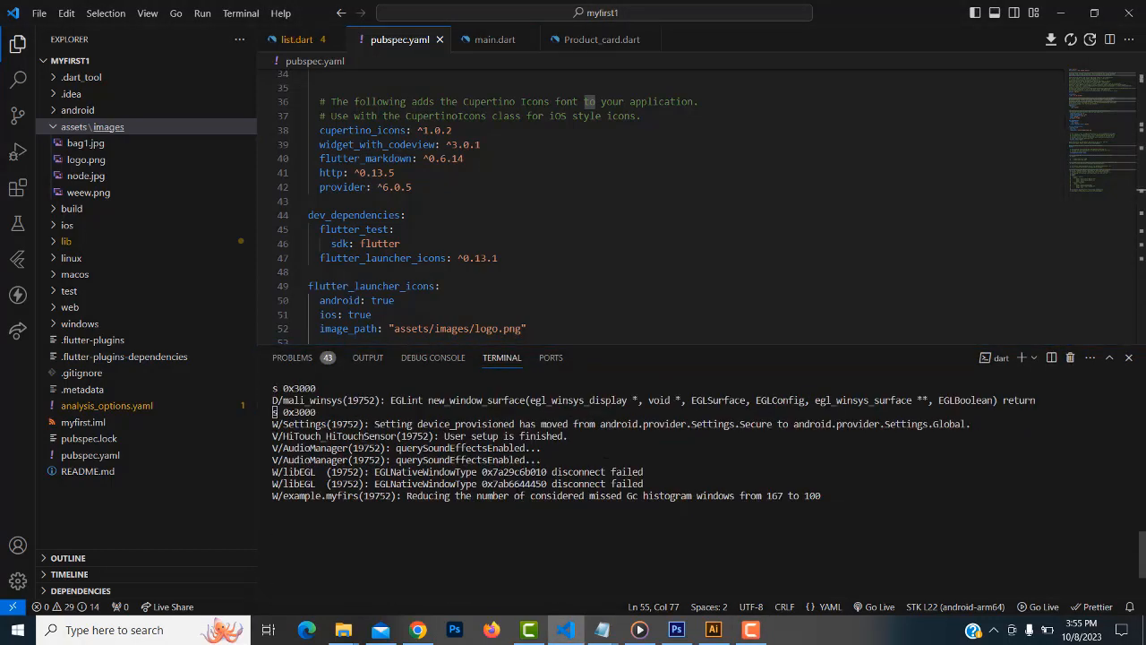
scroll(508, 504, "down", 2)
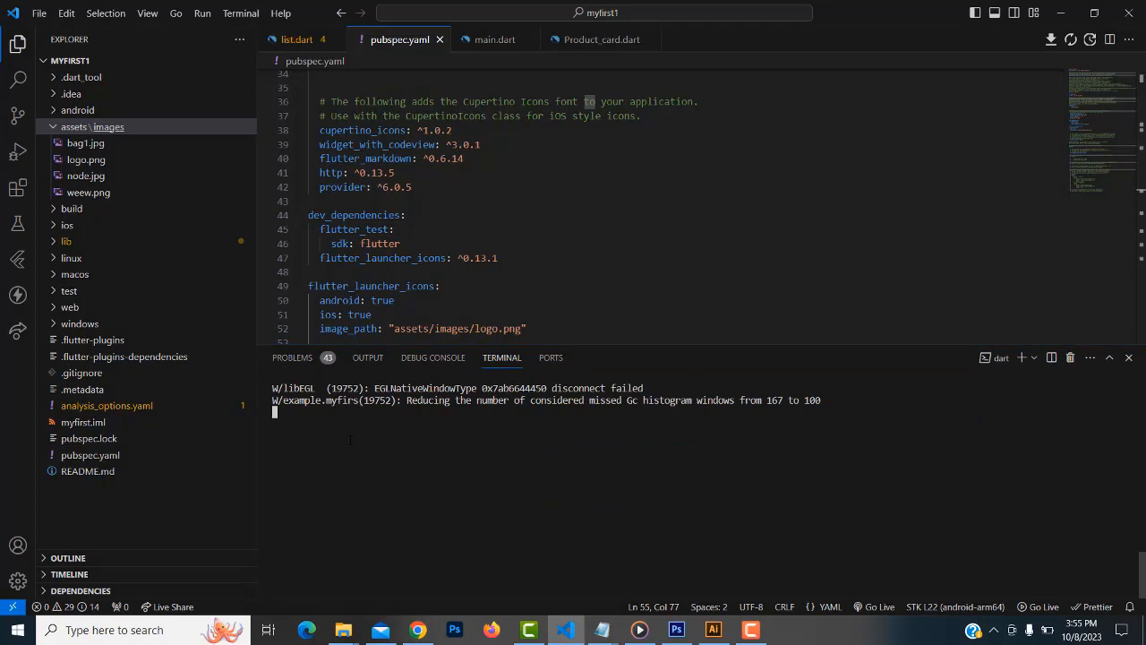
key("ctrl+c")
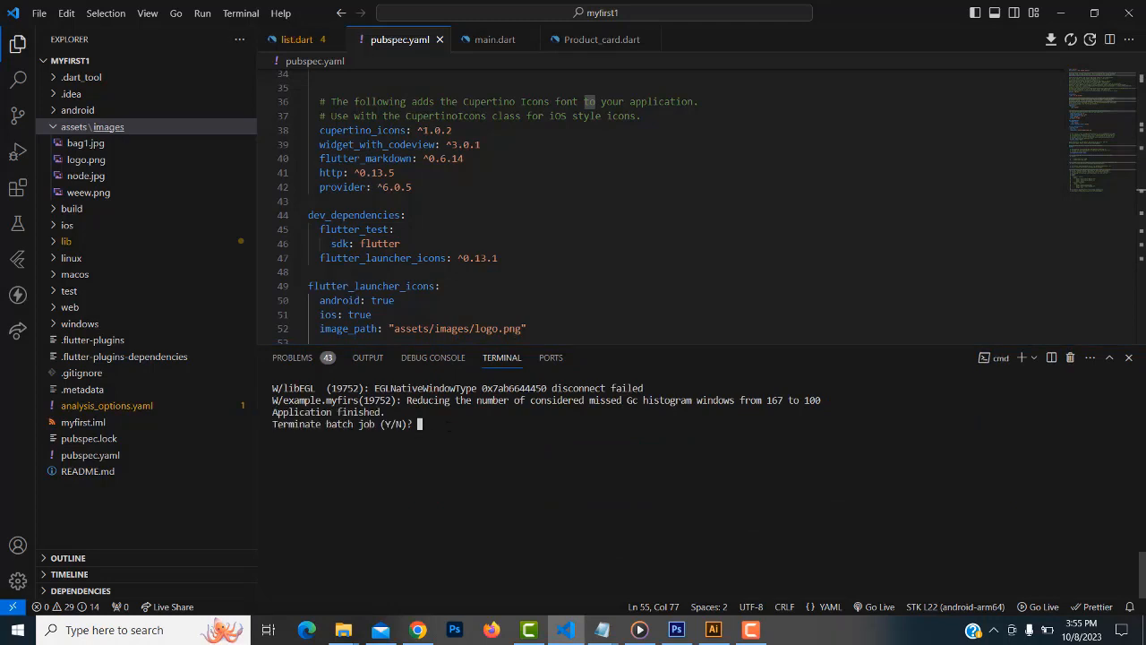
type("y")
key("Return")
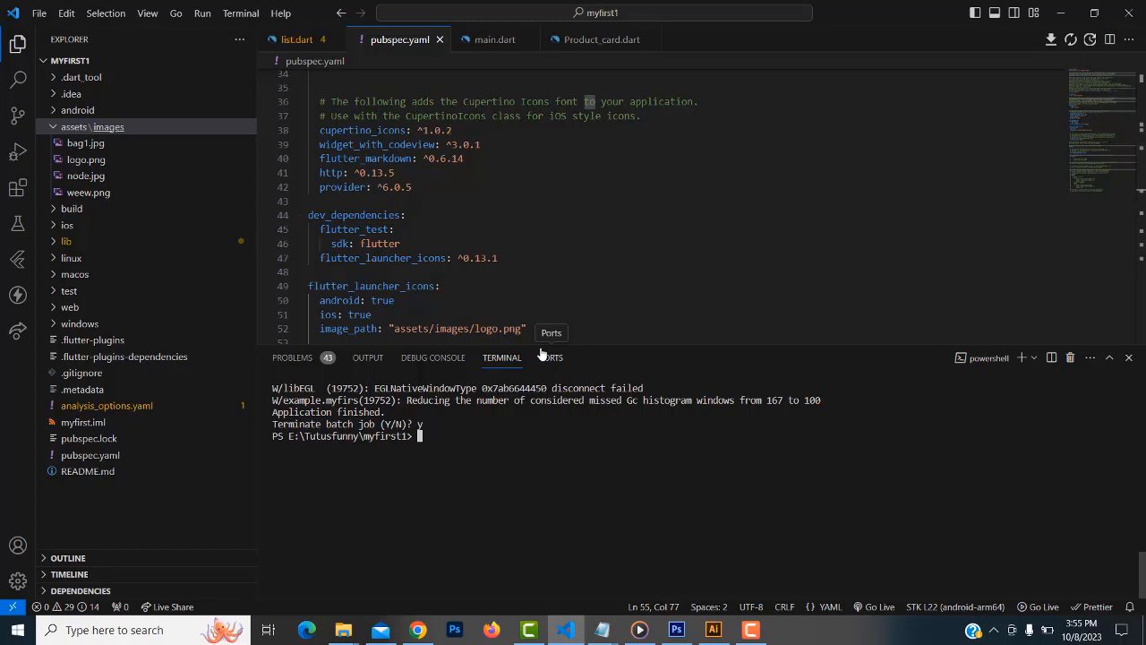
Run flutter clean to delete the build and .dart_tool folders
left_click_drag(548, 343, 551, 397)
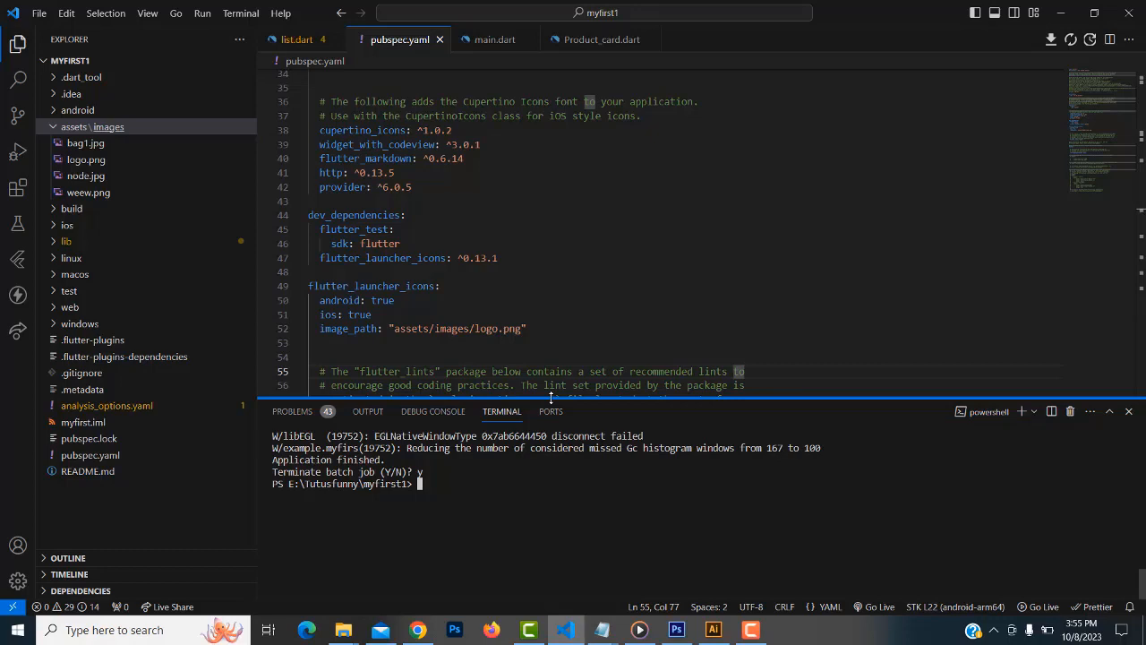
type("flutter clean")
key("Return")
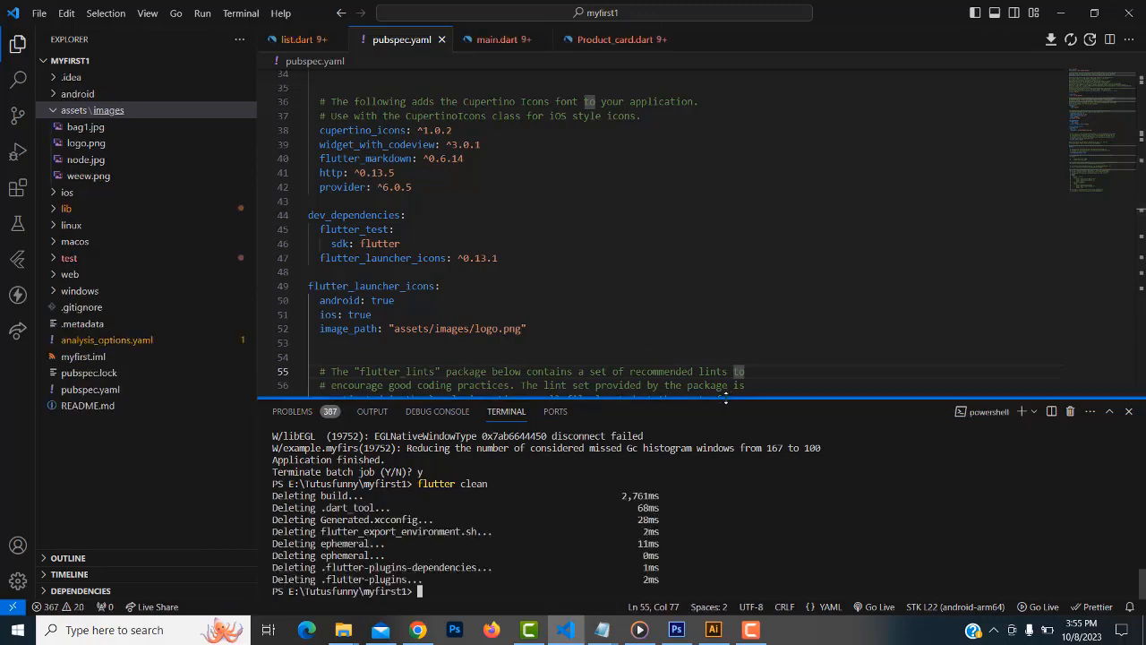
left_click_drag(726, 401, 724, 255)
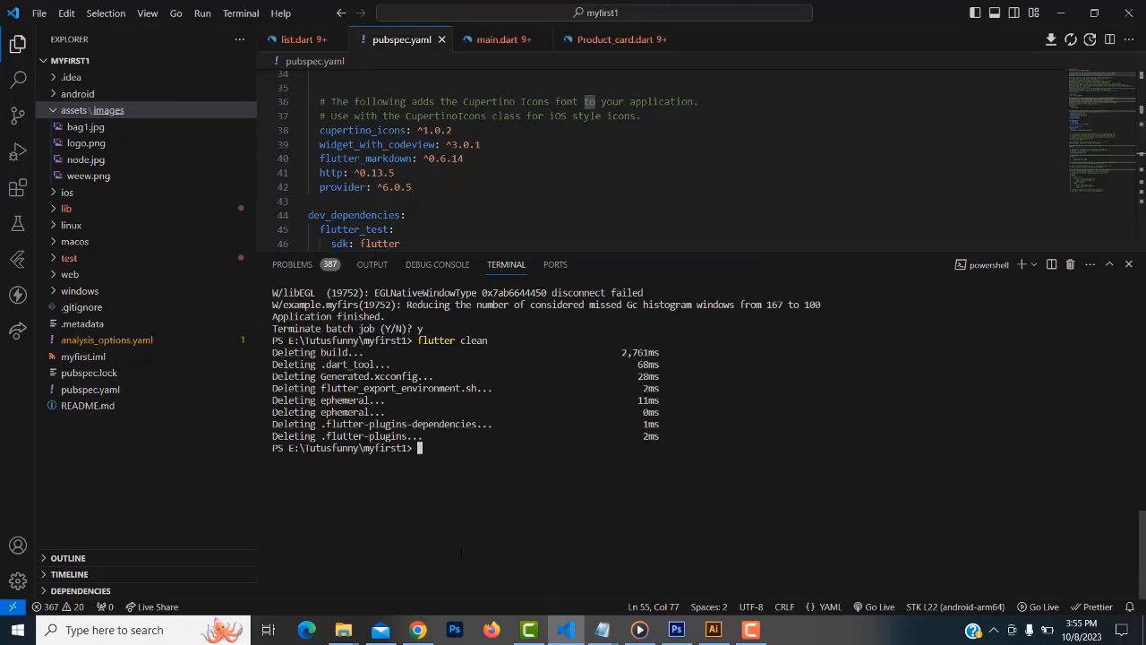
Read the flutter_launcher_icons 'Run the package' steps in Chrome, then type flutter pub get in the terminal
mouse_move(418, 629)
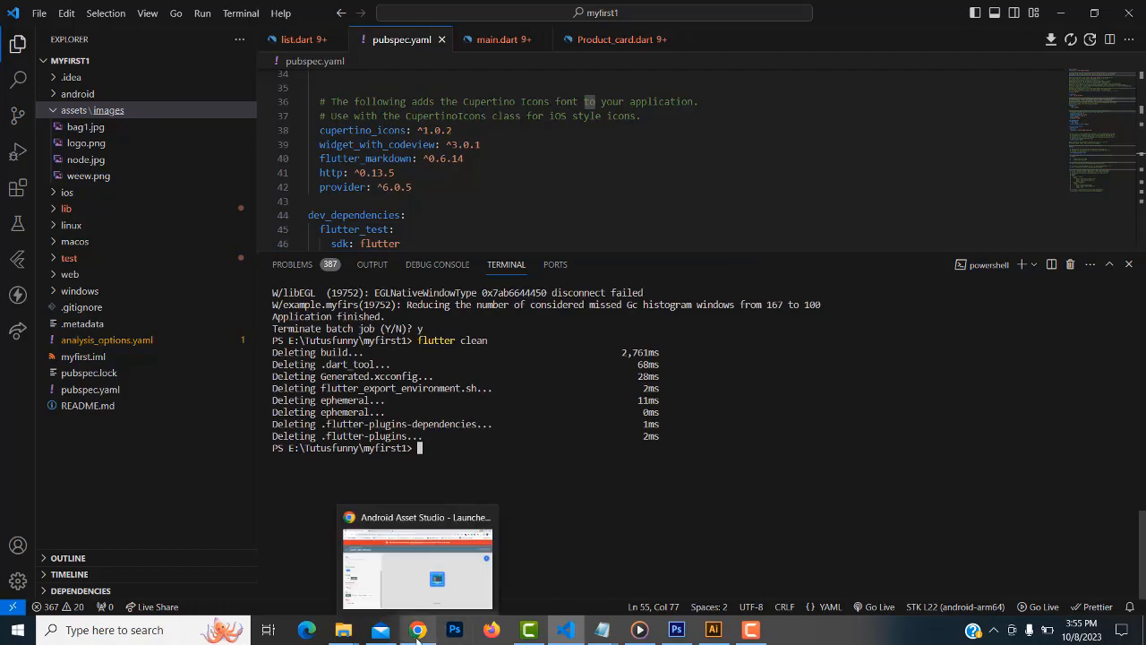
left_click(418, 565)
left_click(274, 13)
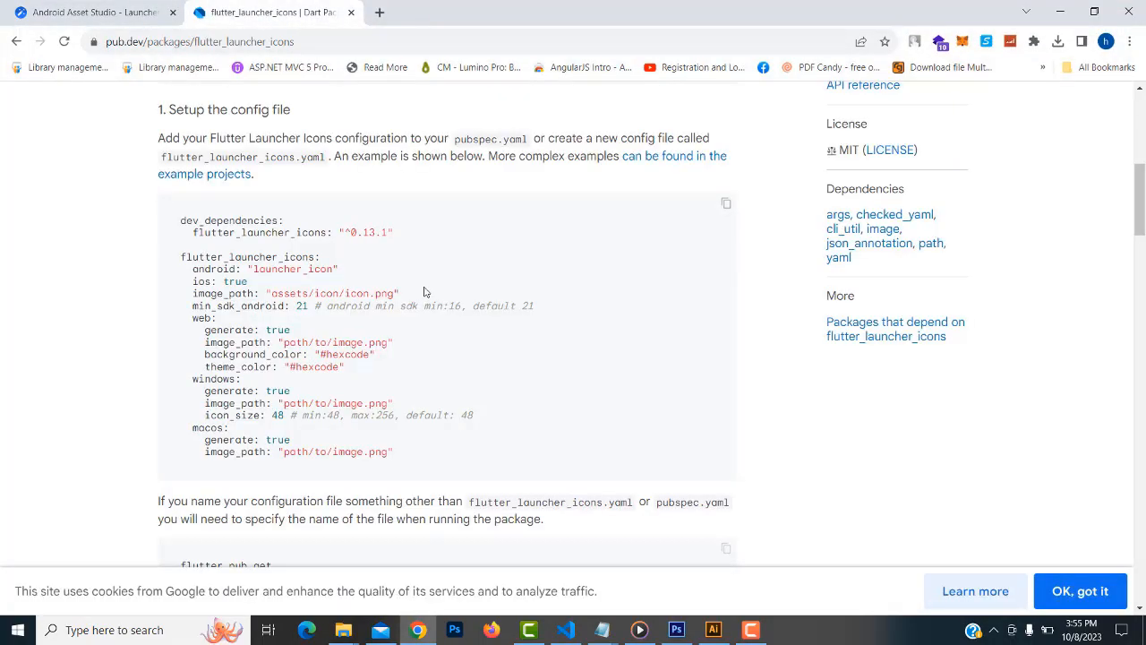
scroll(422, 289, "down", 5)
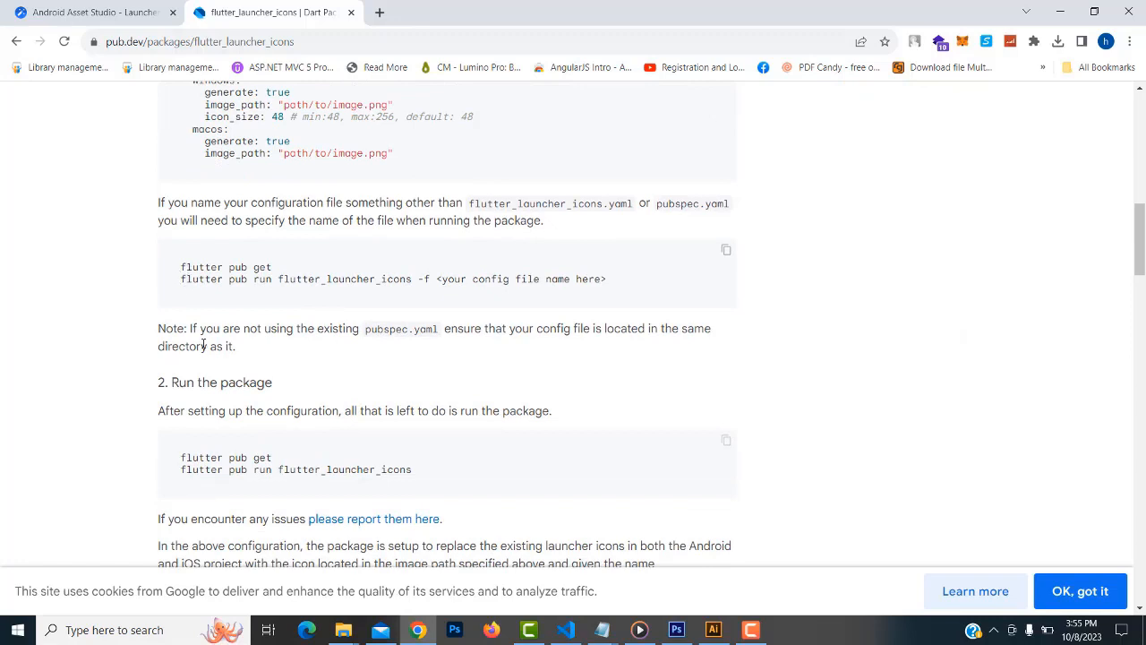
scroll(192, 345, "down", 1)
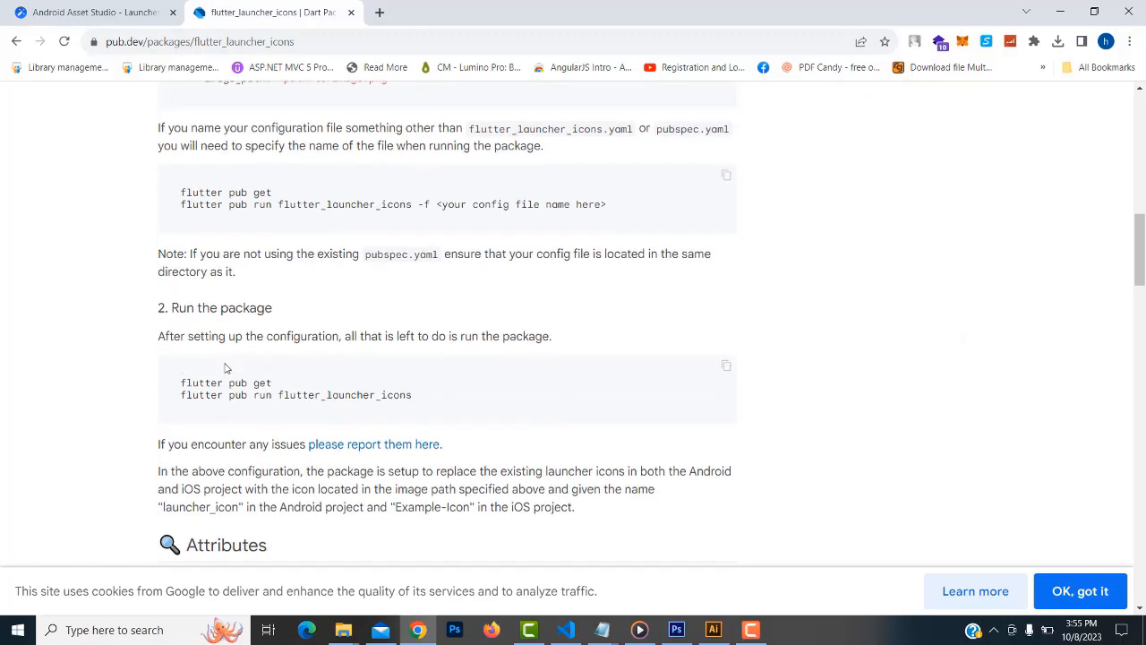
scroll(185, 380, "down", 1)
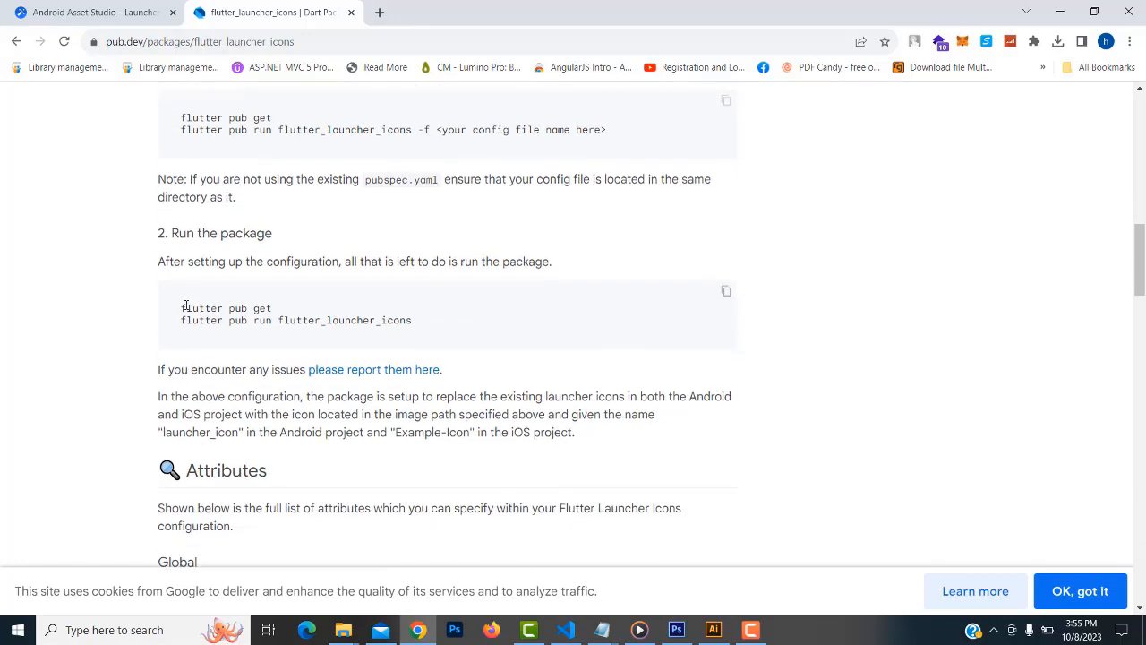
left_click_drag(181, 307, 278, 314)
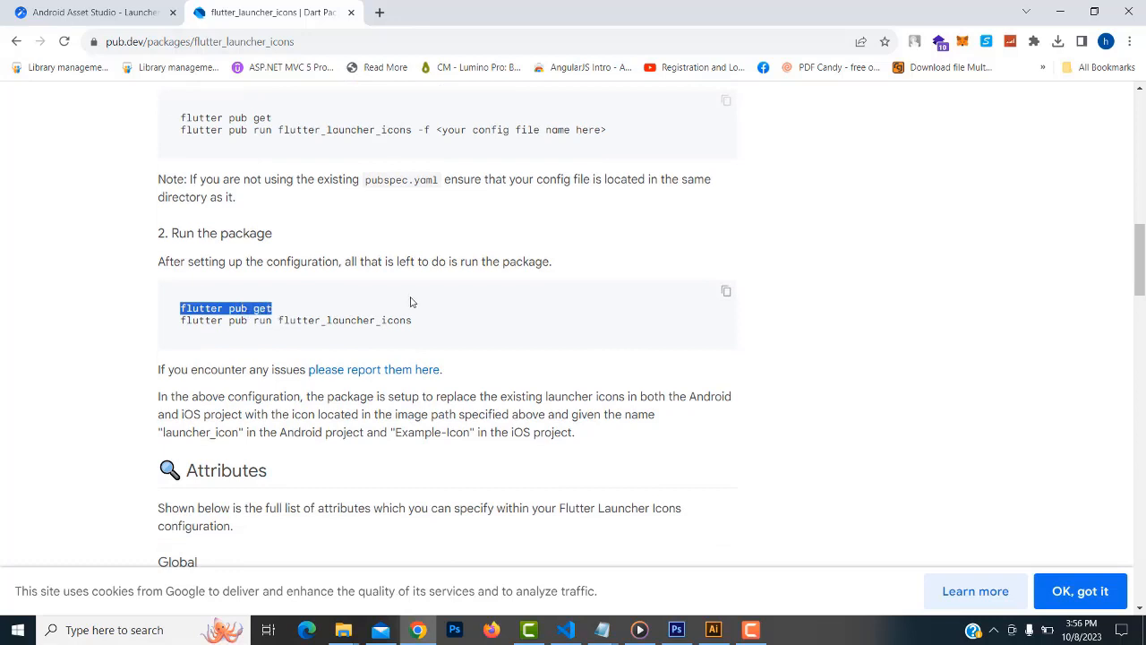
left_click(1061, 11)
type("flutter")
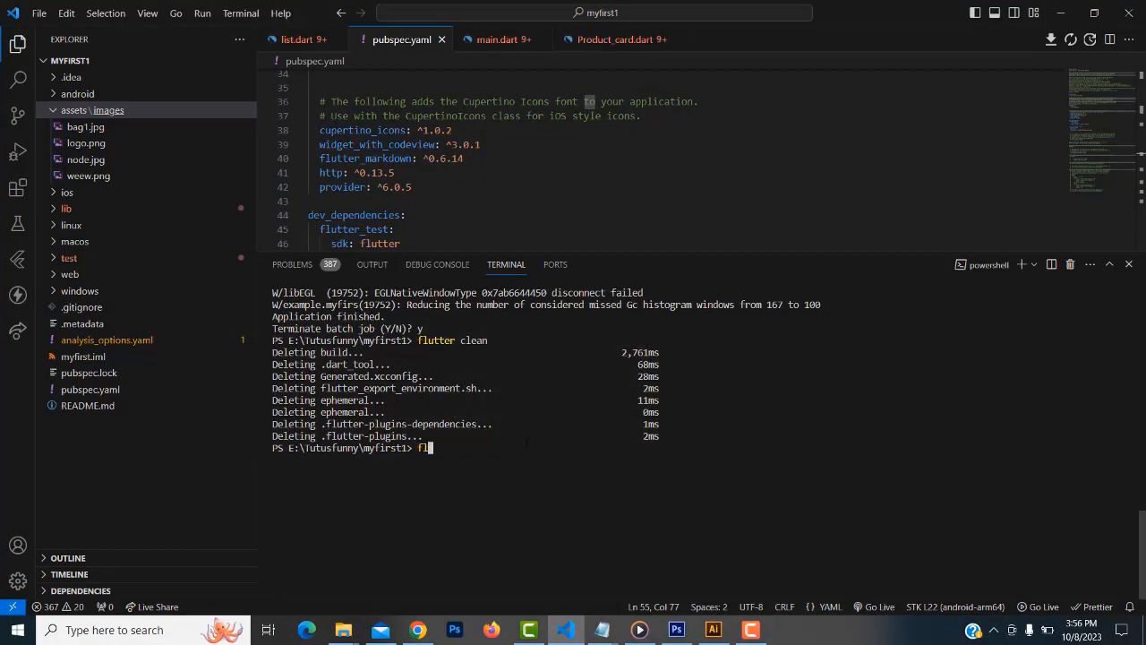
type(" pub get")
Run flutter pub get, then copy and run 'flutter pub run flutter_launcher_icons' to generate Android and iOS icons
key("Return")
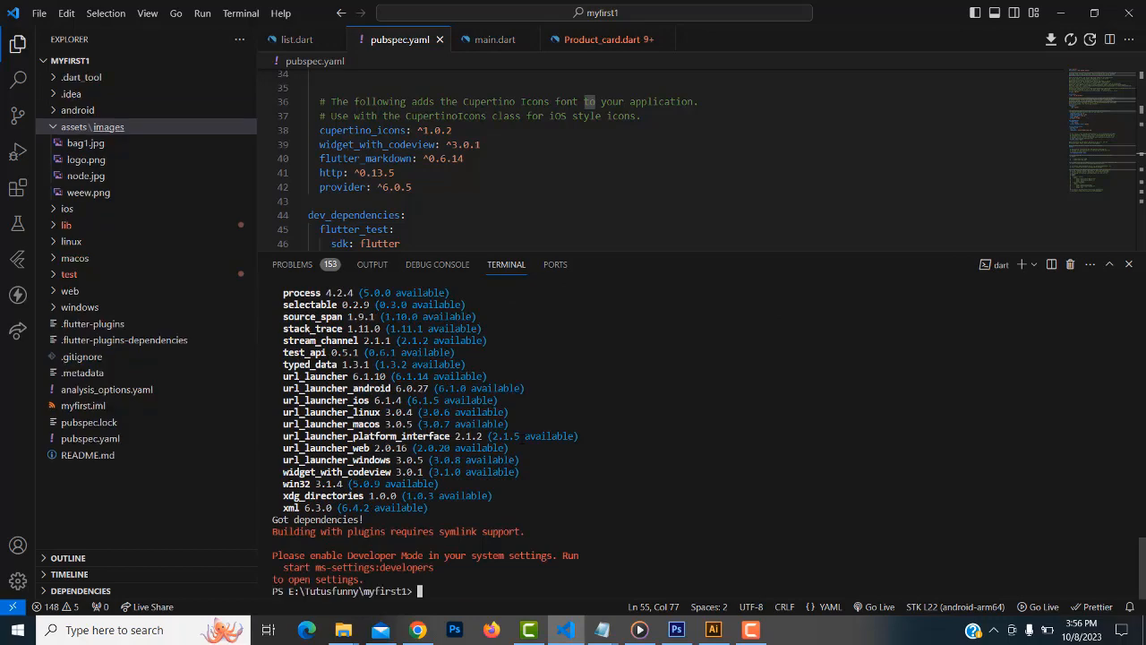
left_click(418, 631)
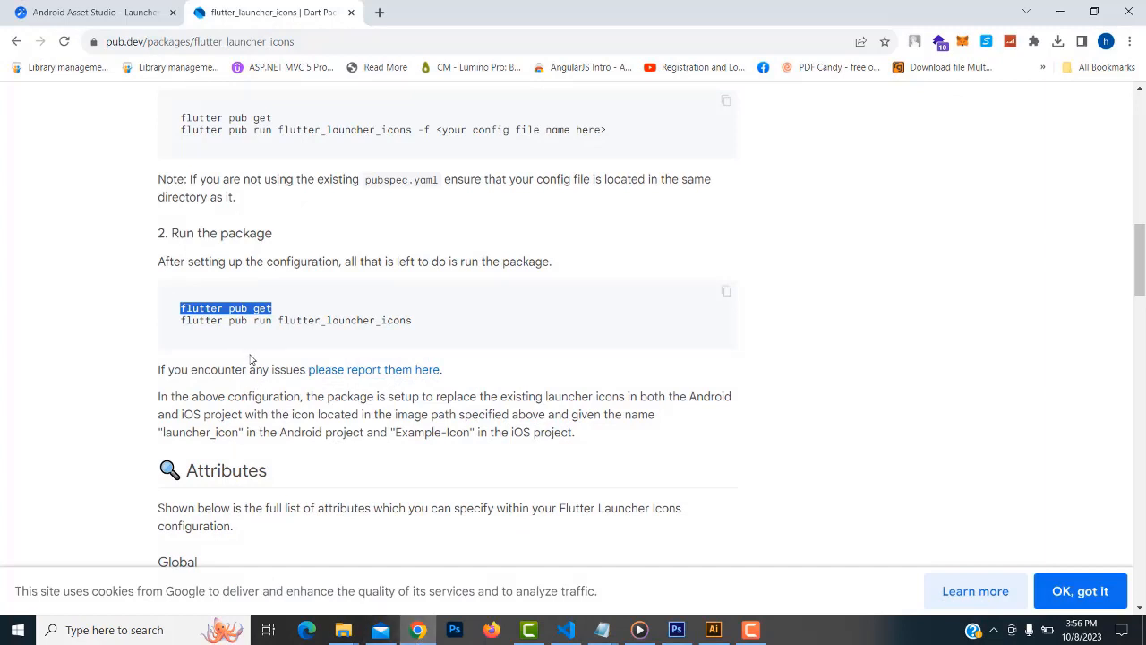
left_click_drag(180, 319, 417, 324)
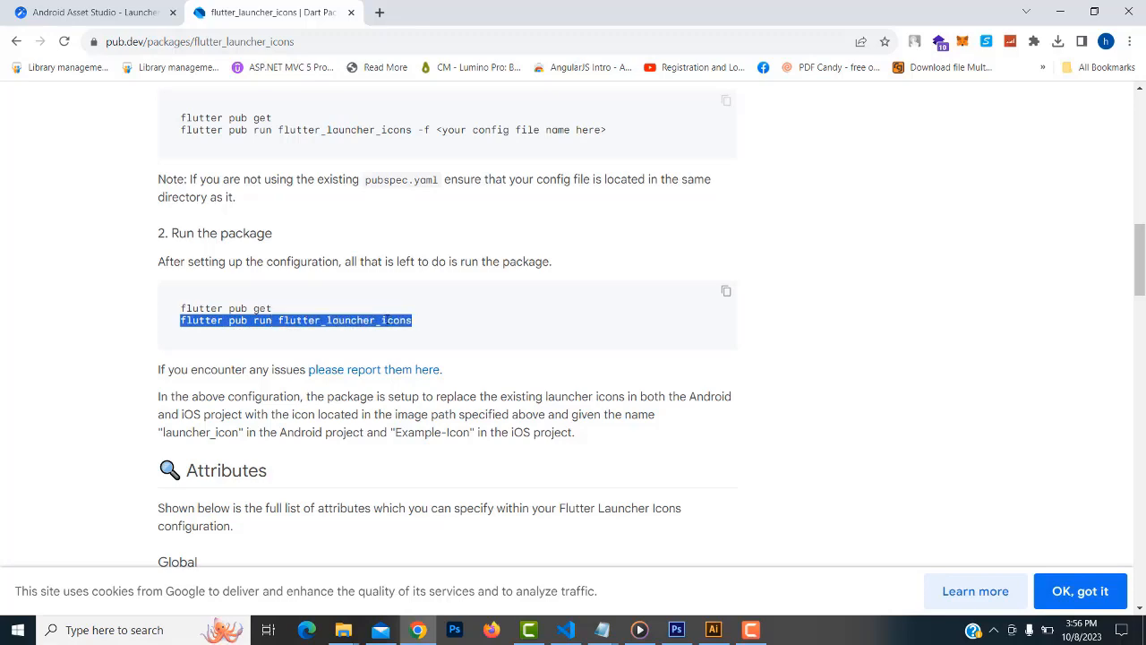
right_click(387, 321)
left_click(416, 335)
left_click(1061, 11)
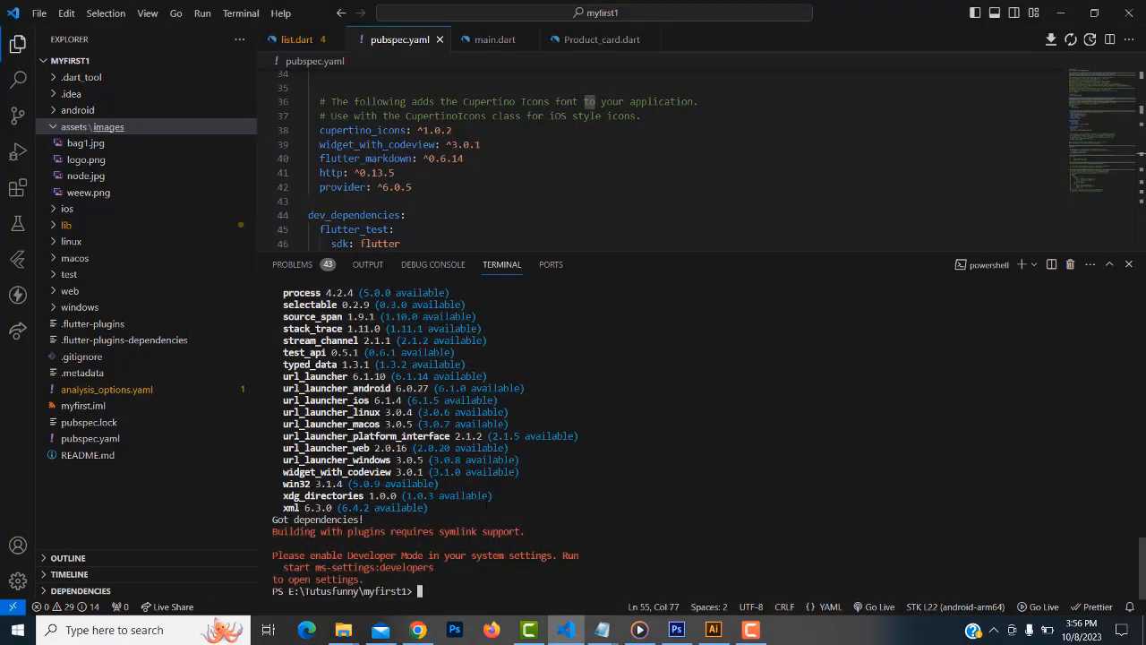
key("ctrl+v")
key("Return")
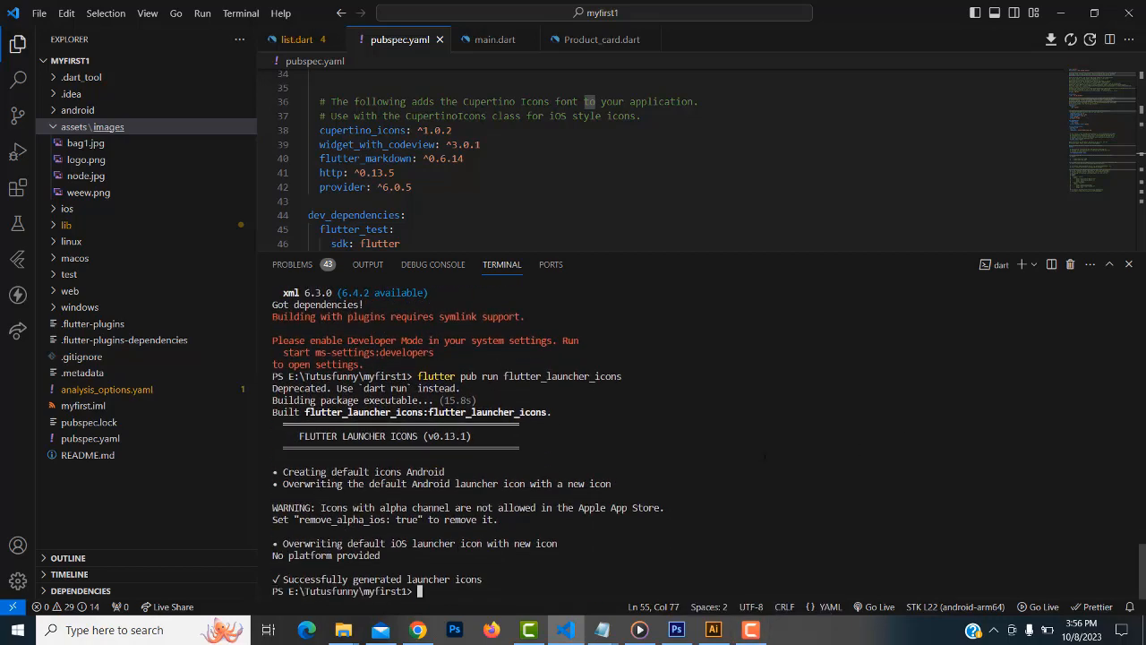
left_click_drag(272, 579, 481, 580)
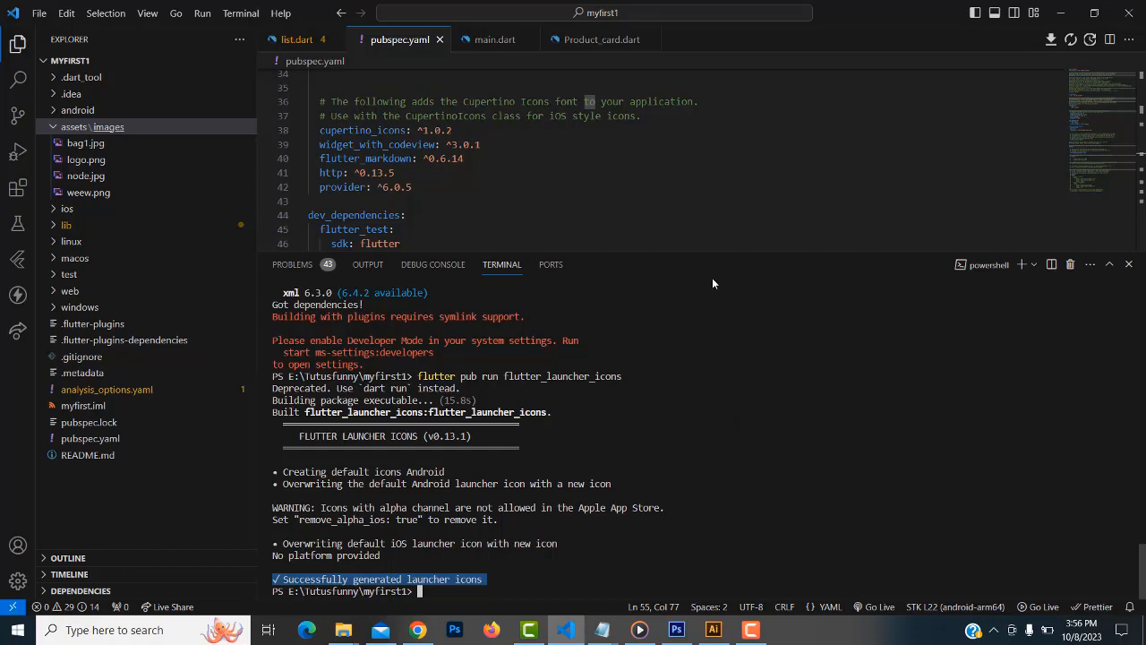
Expand android/app/src/main/res/mipmap-hdpi and preview the generated 72x72 ic_launcher.png
left_click_drag(681, 308, 680, 349)
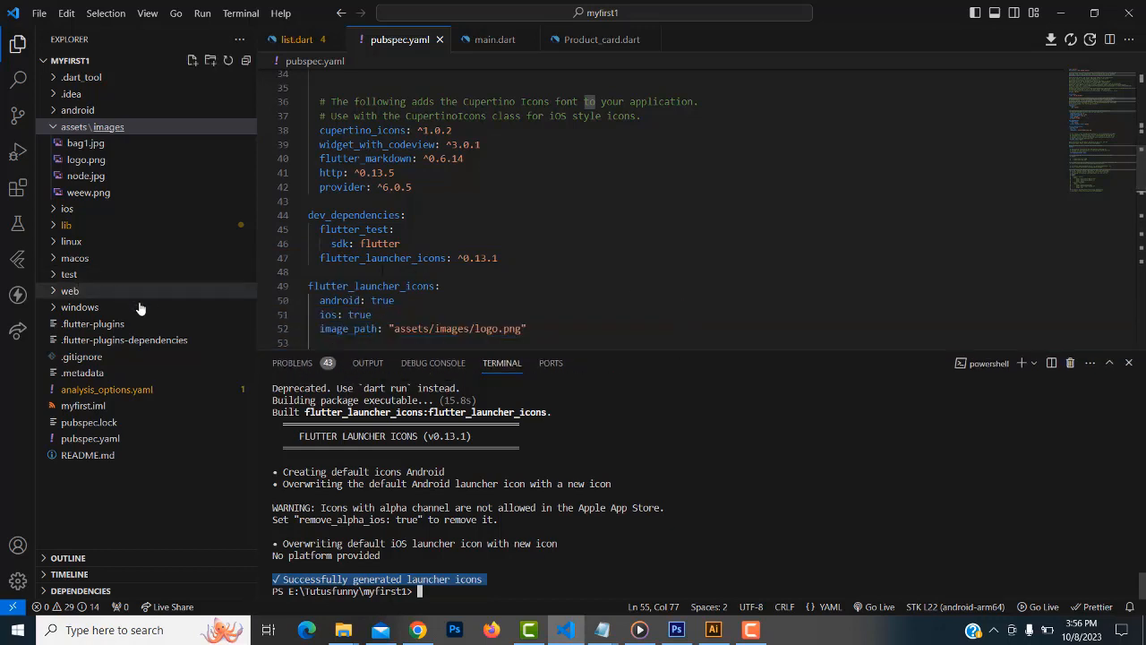
left_click(55, 110)
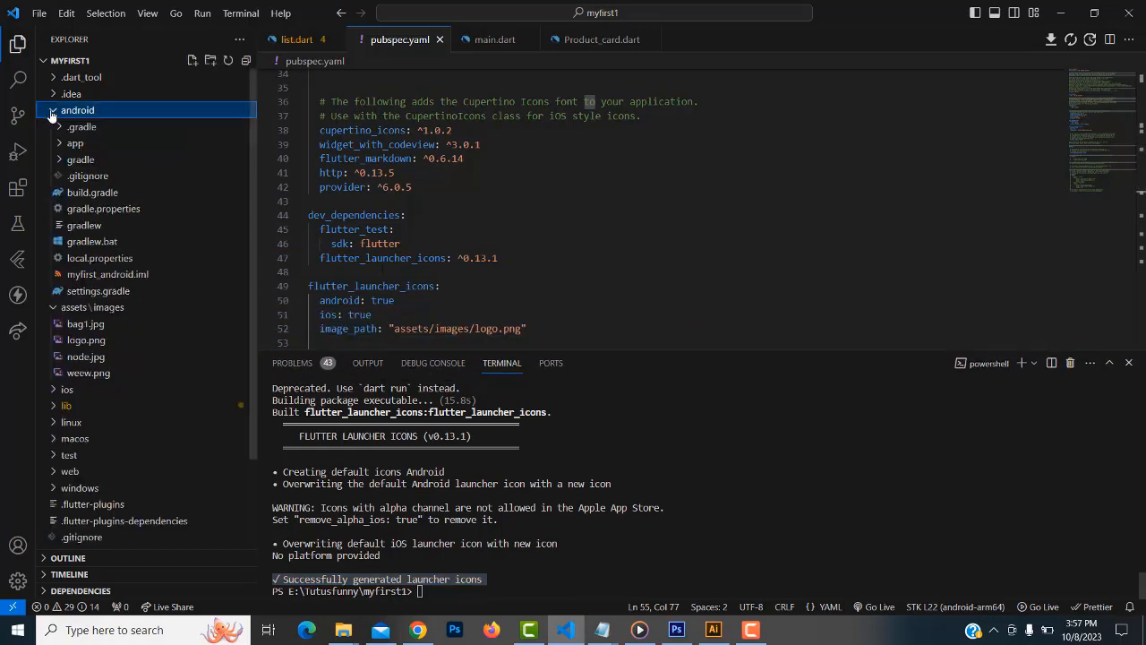
left_click(59, 145)
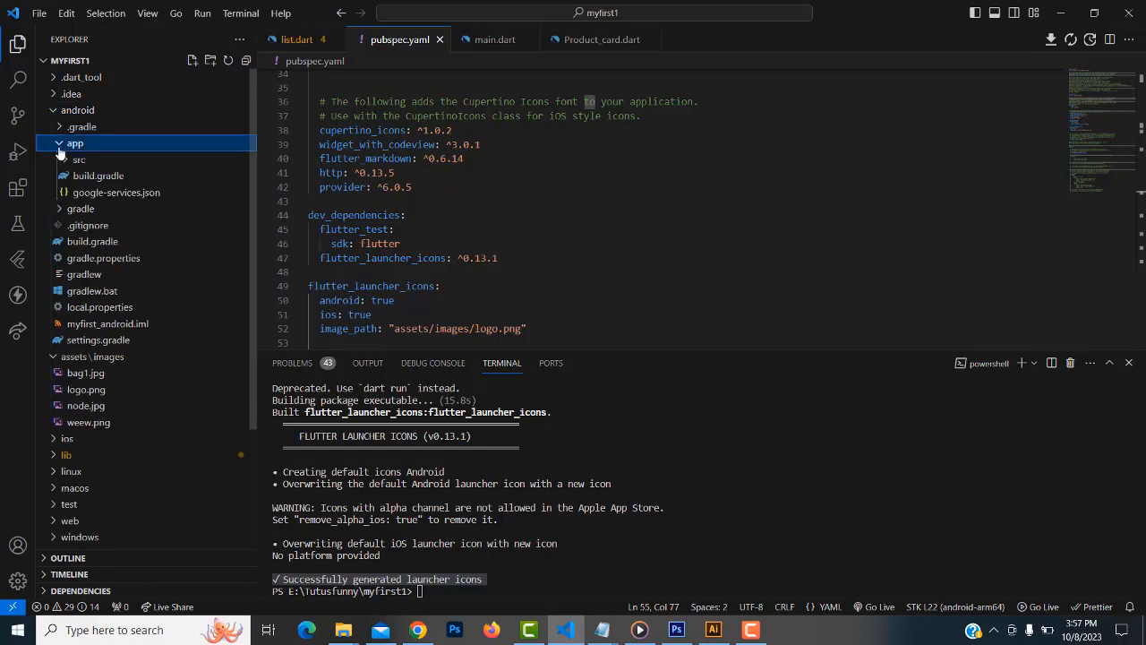
left_click(63, 160)
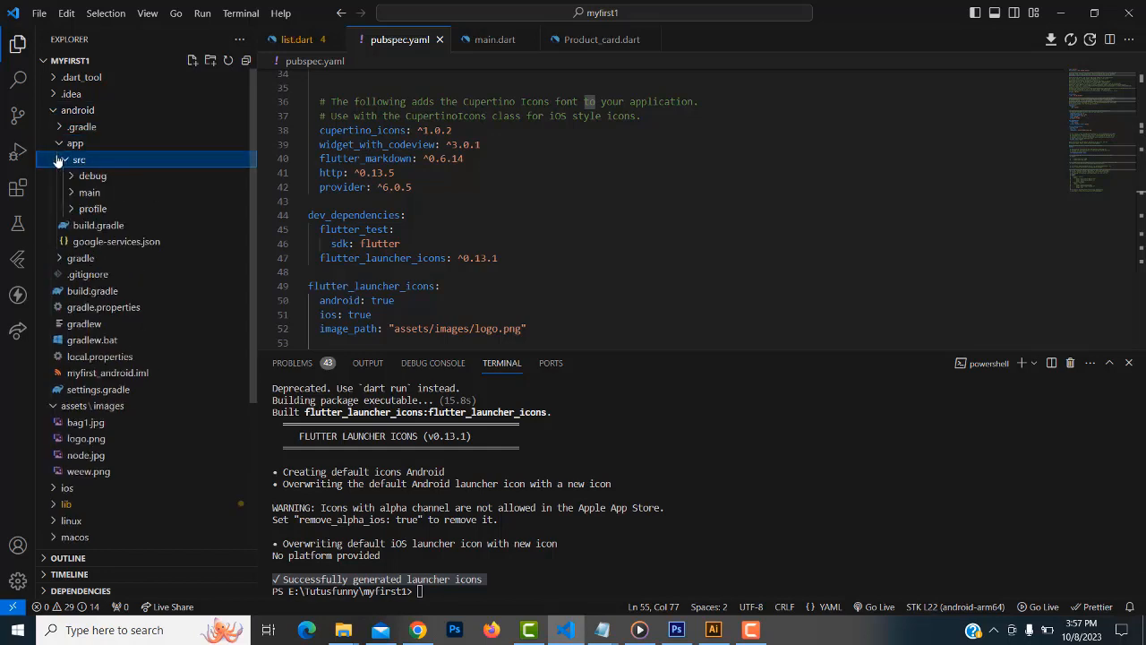
left_click(73, 194)
left_click(76, 242)
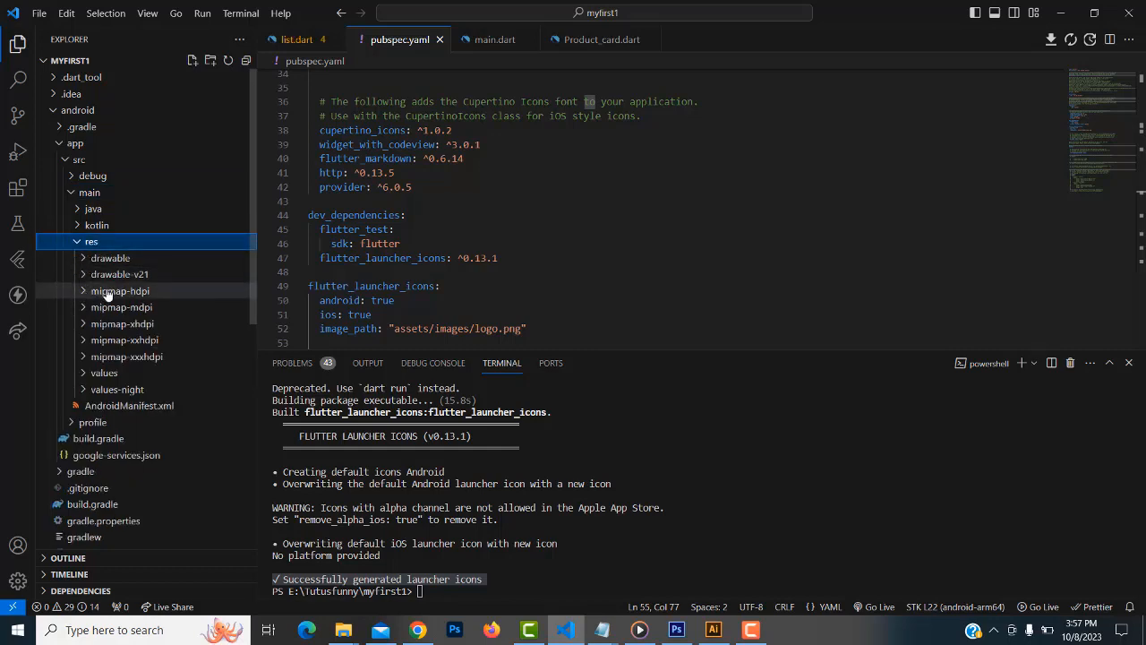
left_click(106, 294)
left_click(111, 309)
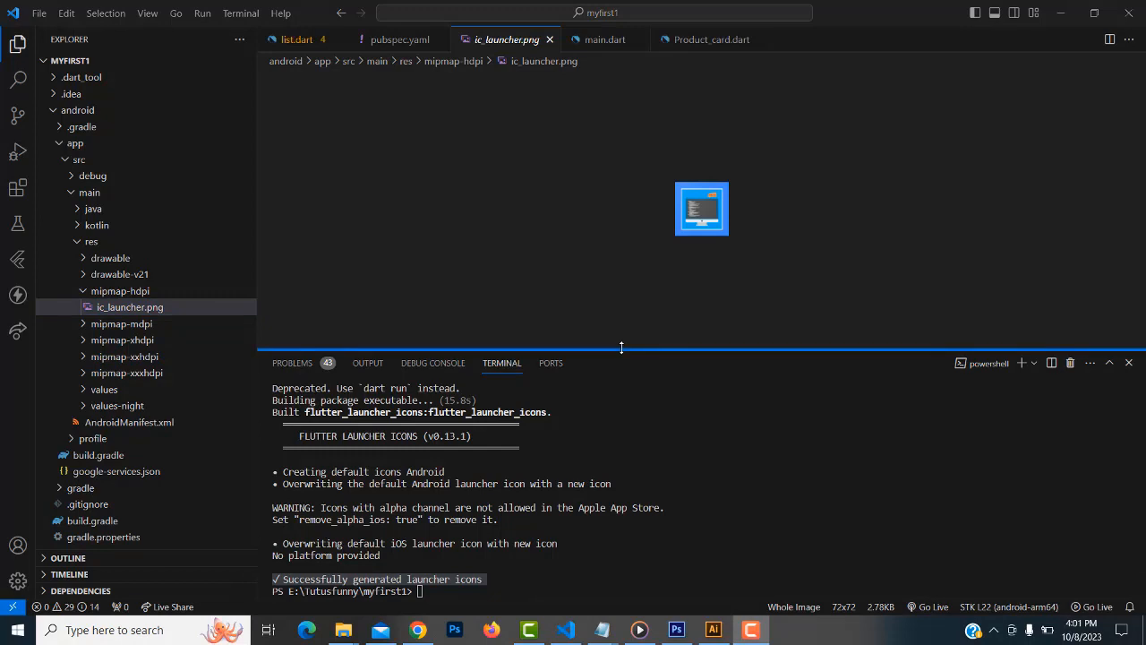
left_click_drag(621, 349, 621, 338)
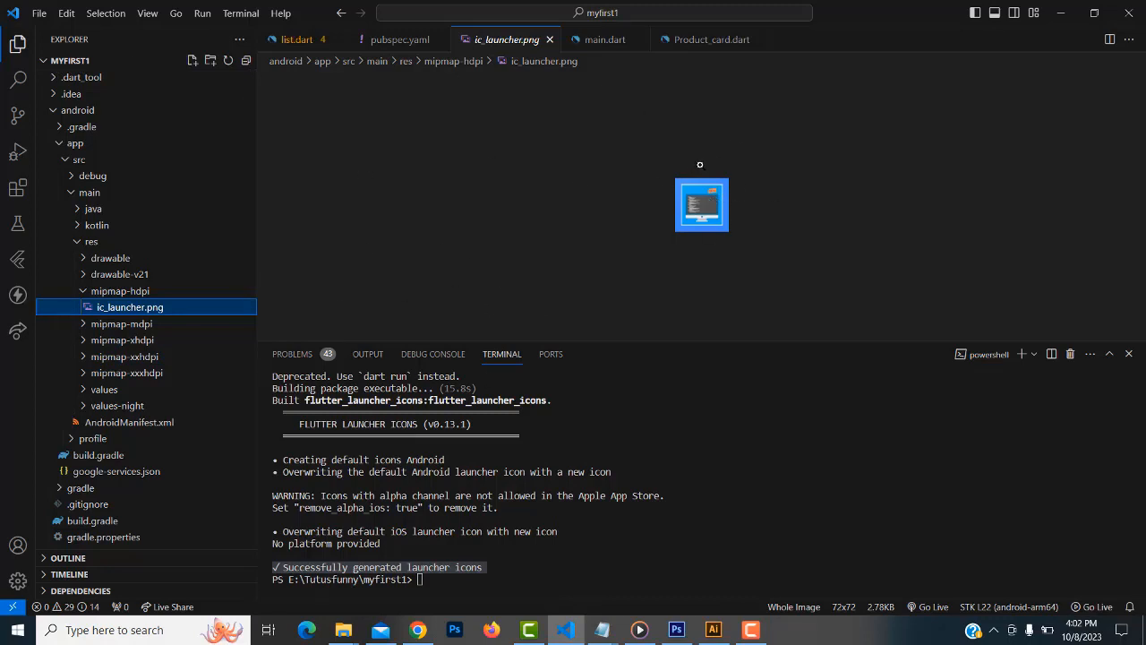
Search pub.dev for 'rename' from the flutter_launcher_icons search results
left_click(421, 634)
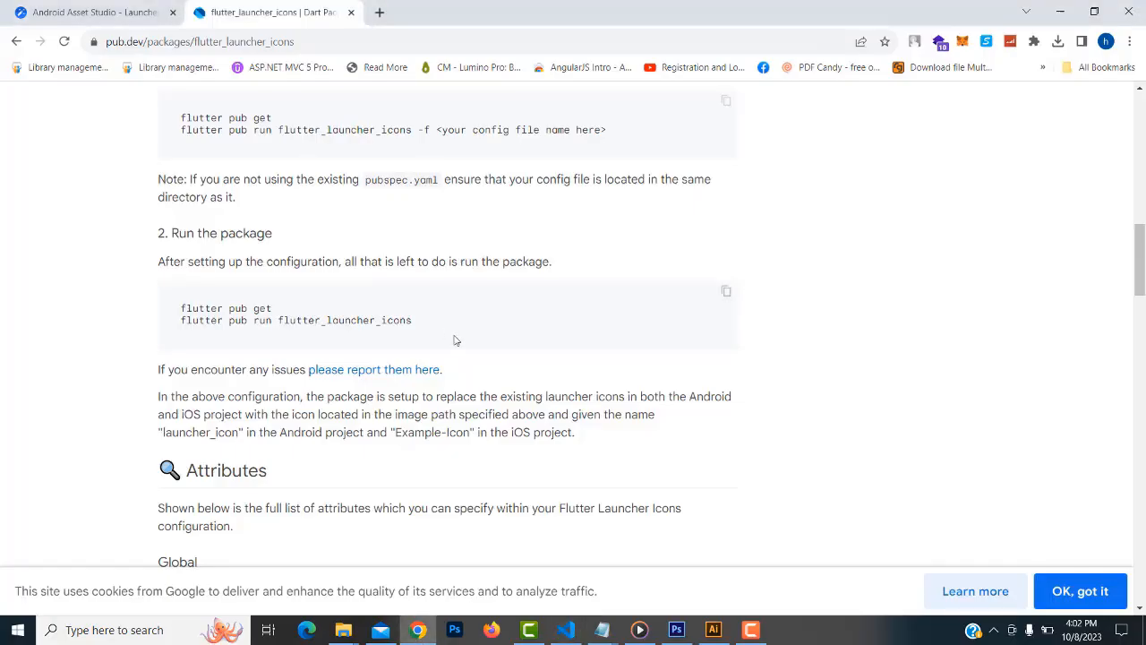
scroll(455, 340, "up", 15)
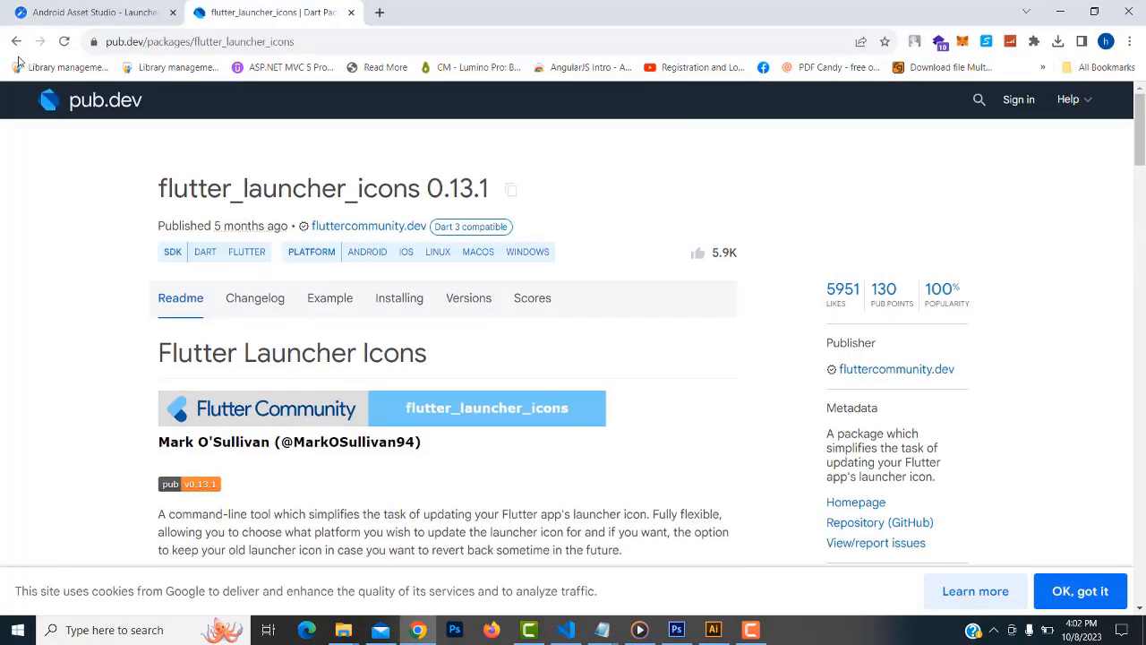
left_click(15, 42)
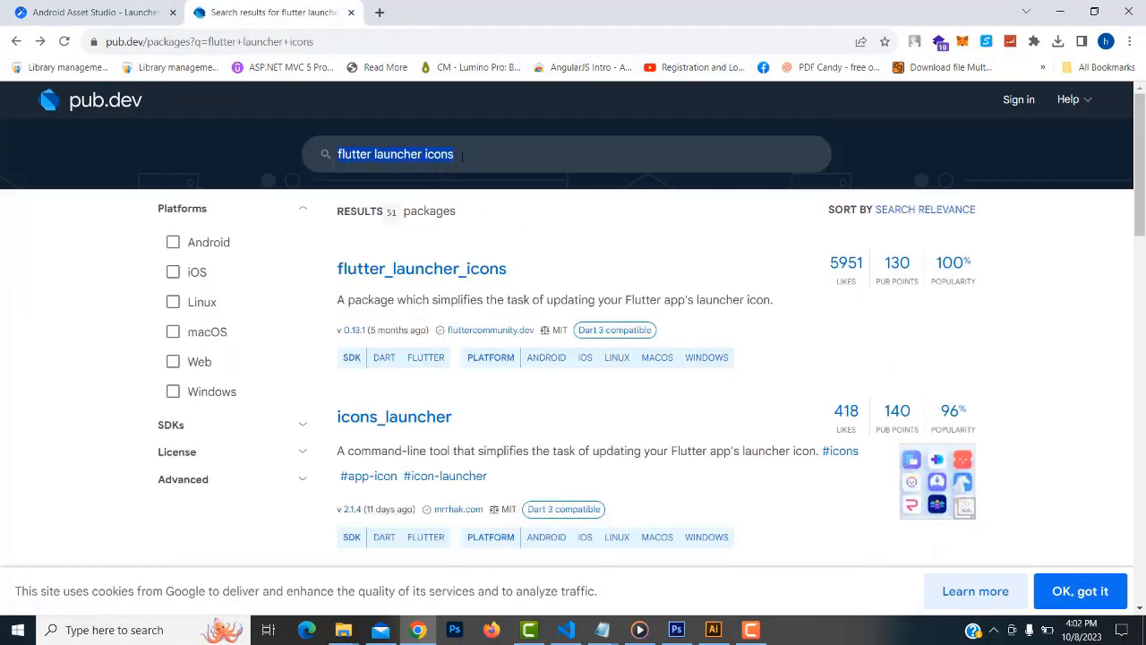
type("remo")
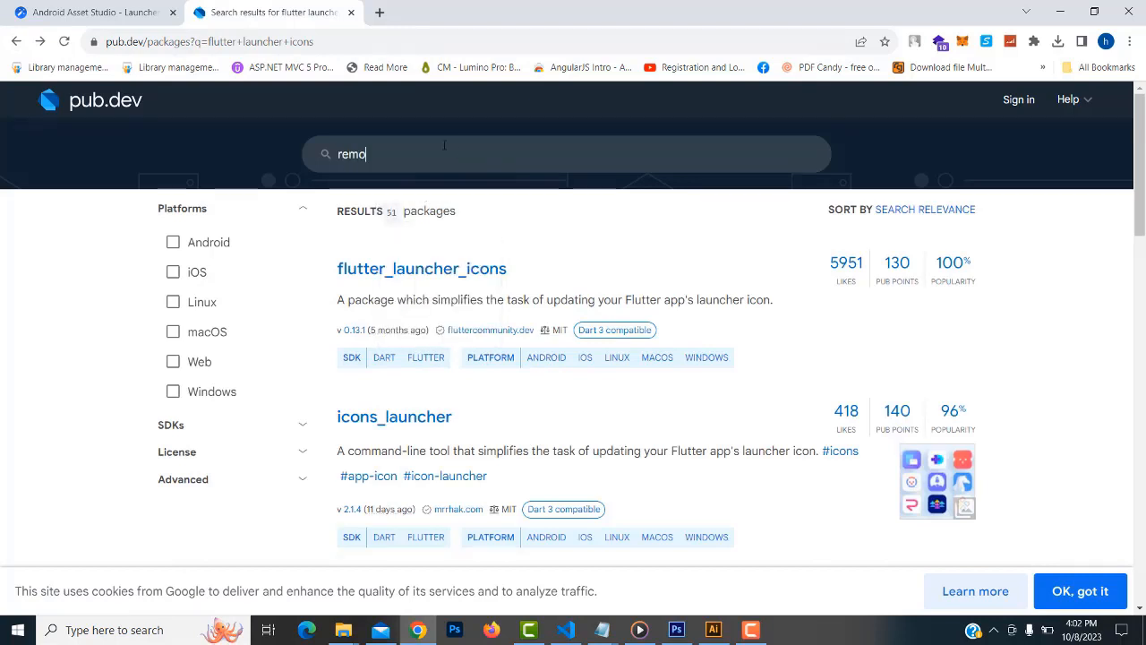
key("BackSpace")
type("name")
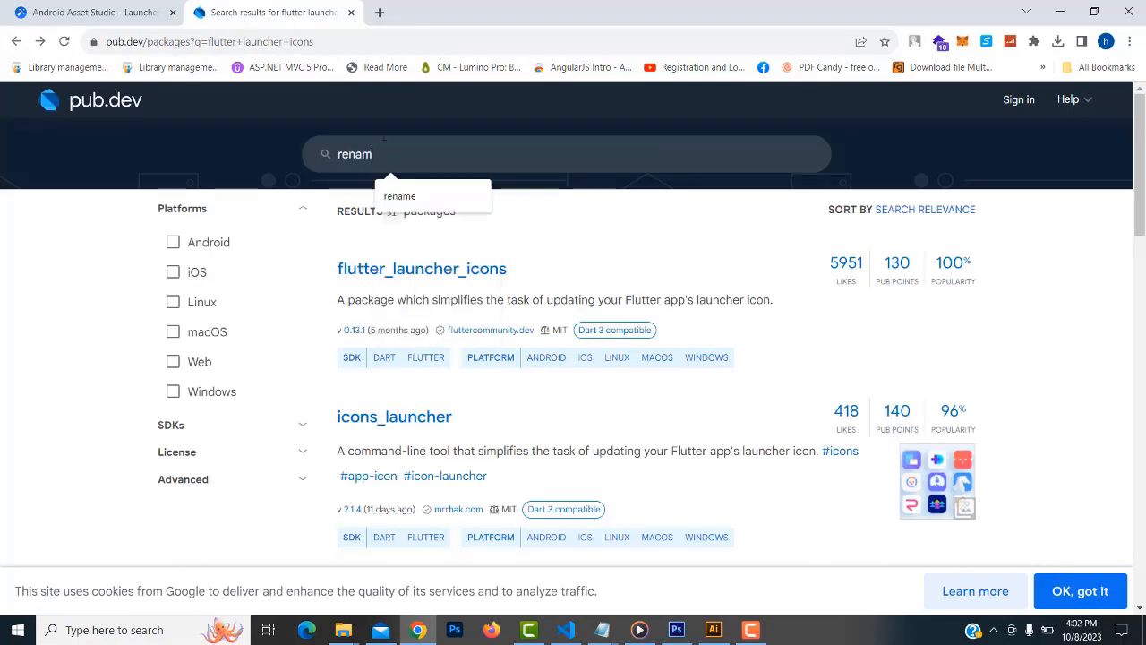
key("Return")
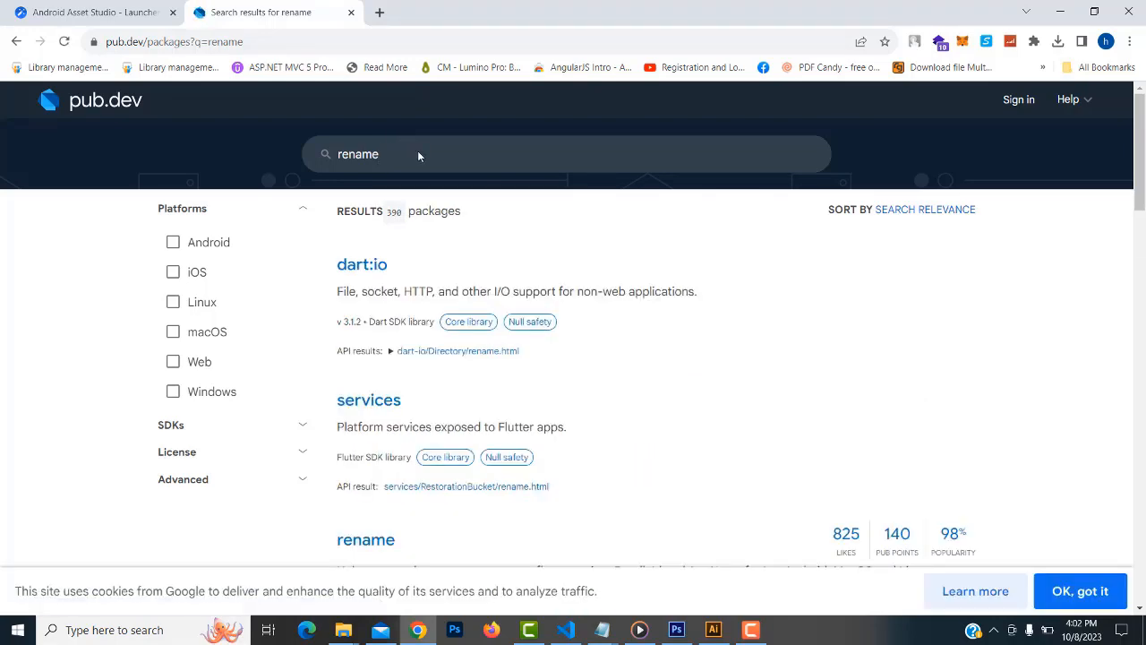
Open the rename package page and copy its 'flutter pub global activate rename' install command
scroll(506, 269, "down", 2)
scroll(412, 298, "down", 2)
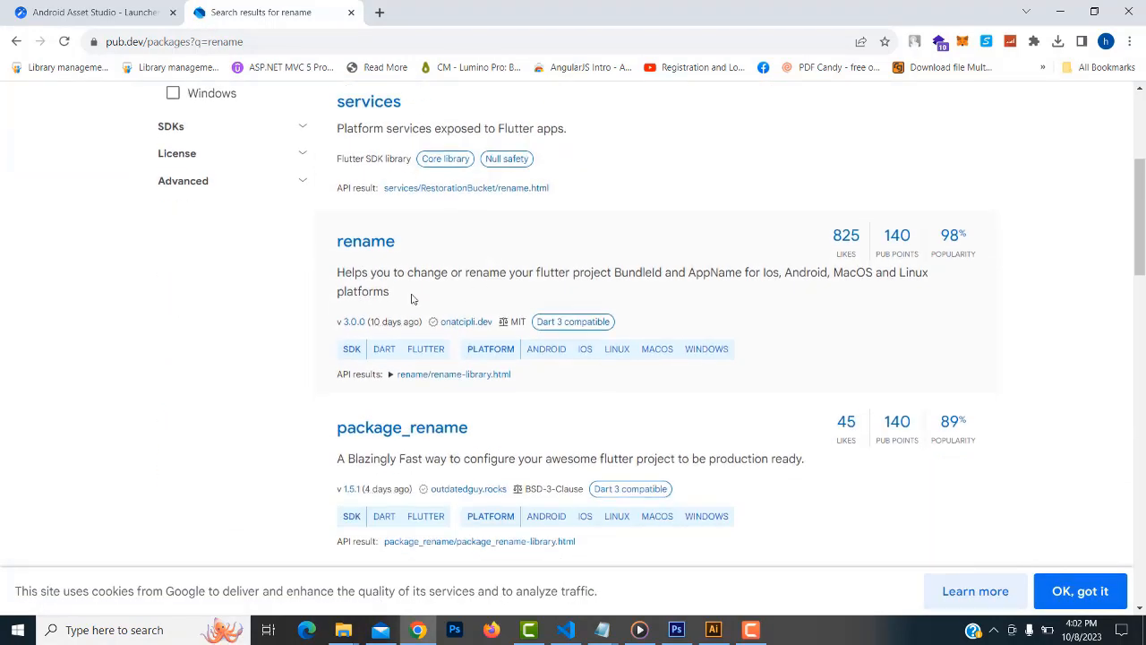
left_click(380, 243)
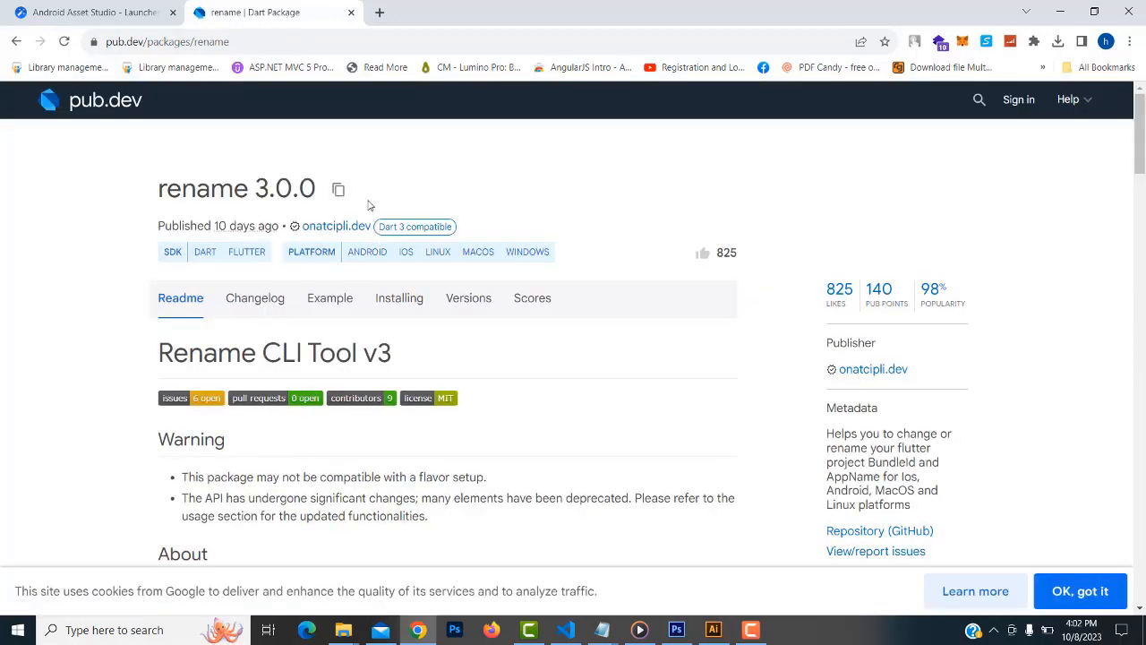
scroll(550, 238, "down", 7)
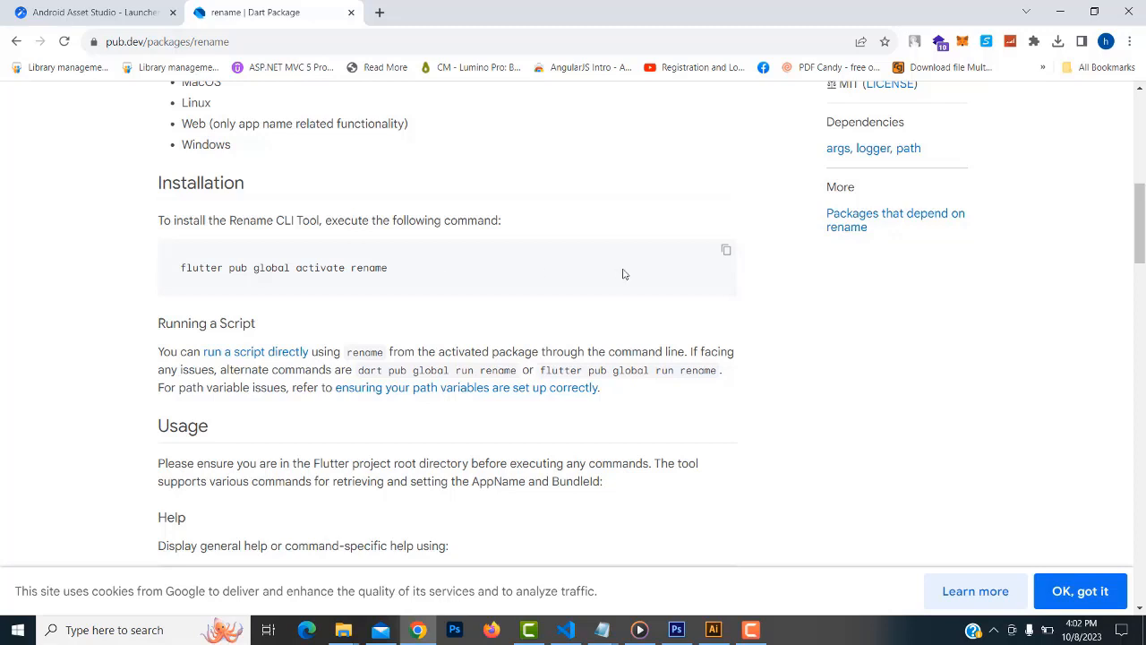
left_click(727, 253)
left_click(566, 629)
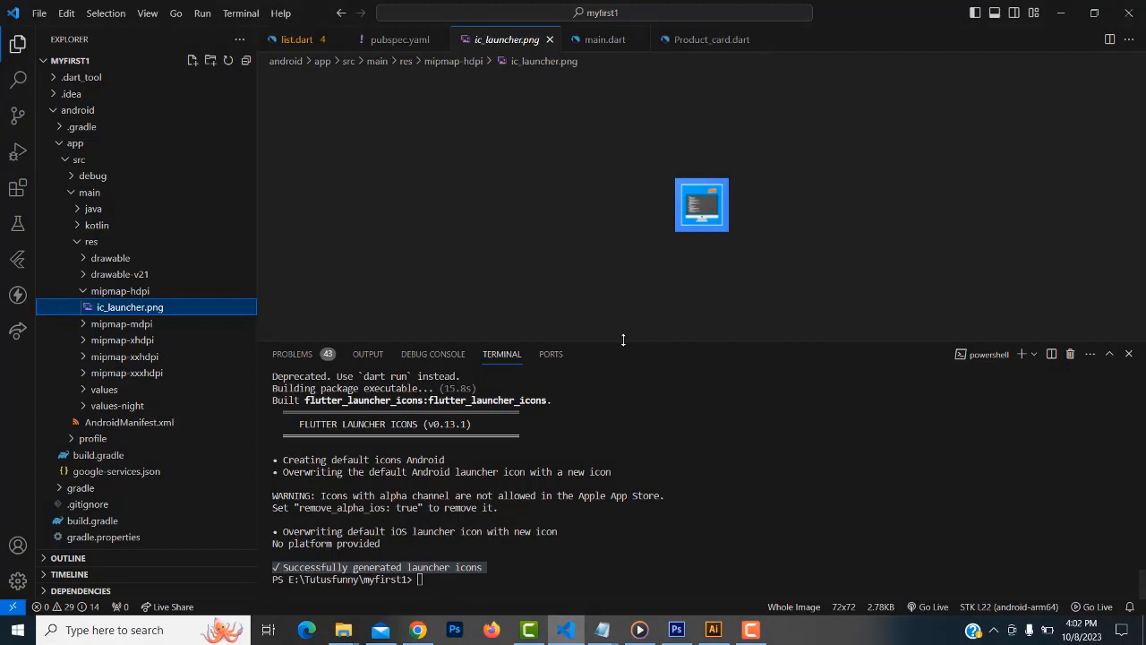
Clear the stray pasted text from the terminal prompt
left_click_drag(621, 340, 626, 240)
left_click(421, 485)
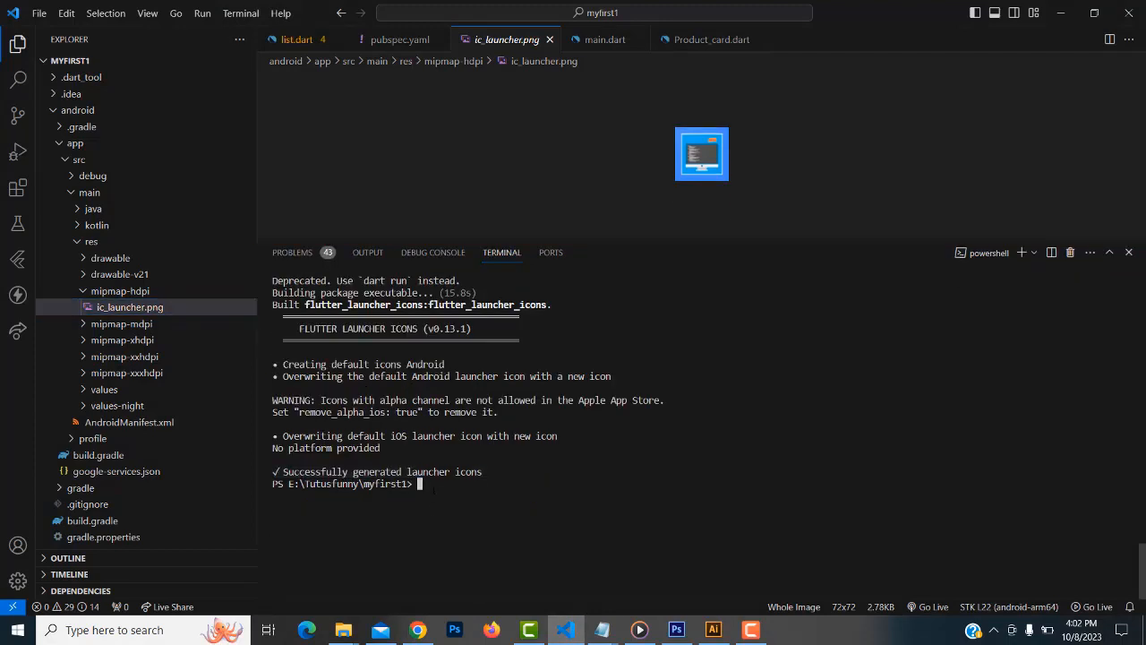
key("ctrl+v")
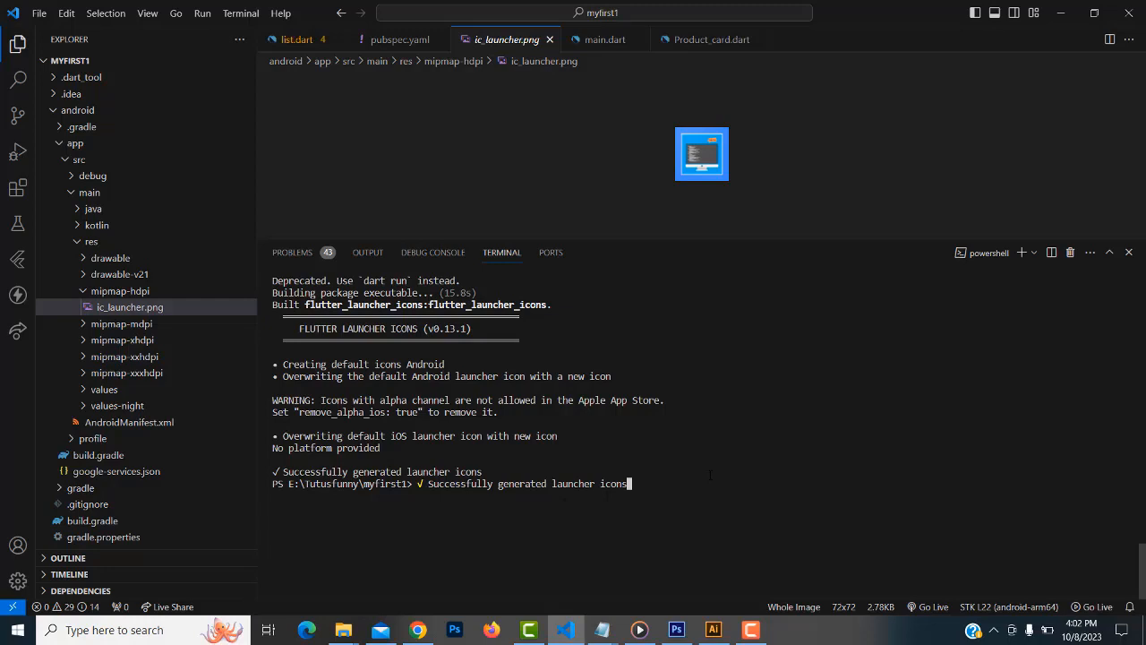
key("BackSpace")
key("BackSpace")
key("BackSpace")
key("BackSpace")
key("BackSpace")
key("BackSpace")
key("BackSpace")
key("BackSpace")
key("BackSpace")
key("BackSpace")
key("BackSpace")
key("BackSpace")
key("BackSpace")
key("BackSpace")
key("BackSpace")
key("BackSpace")
key("BackSpace")
key("BackSpace")
key("BackSpace")
key("BackSpace")
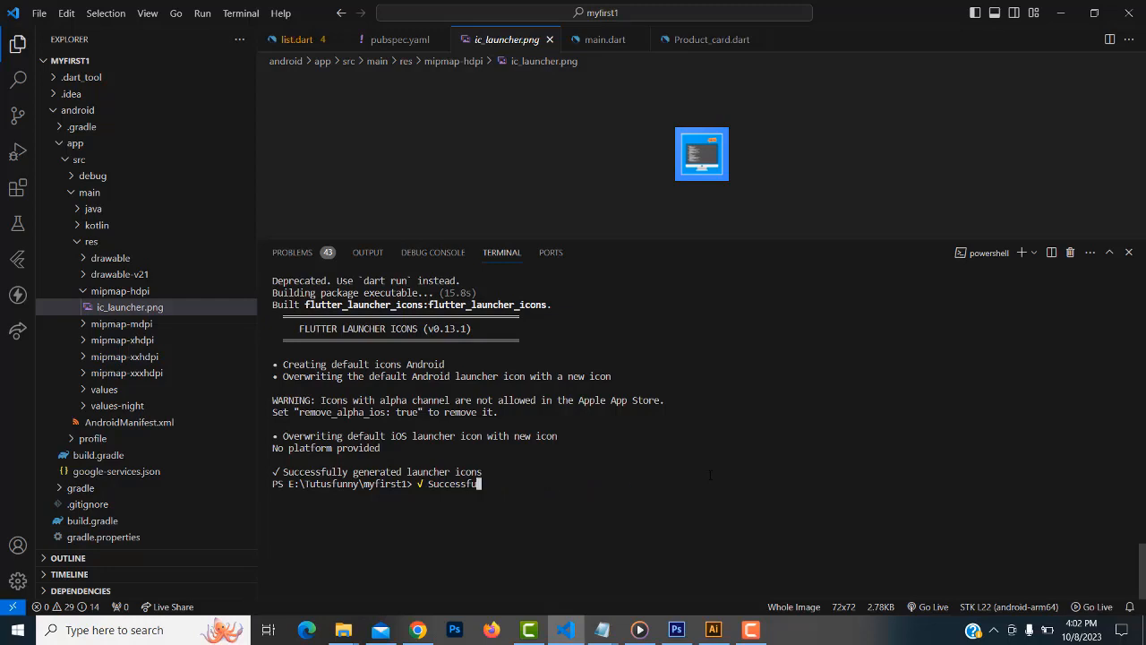
Run 'flutter pub global activate rename' in the terminal, activating rename 3.0.0
left_click(418, 629)
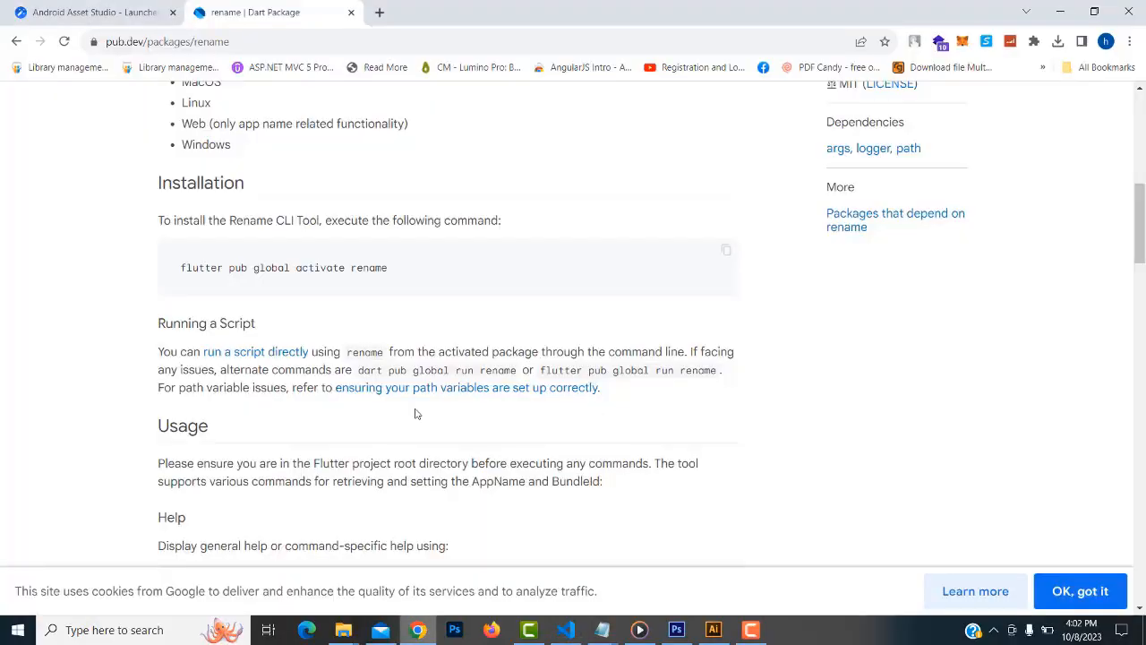
left_click_drag(182, 267, 504, 271)
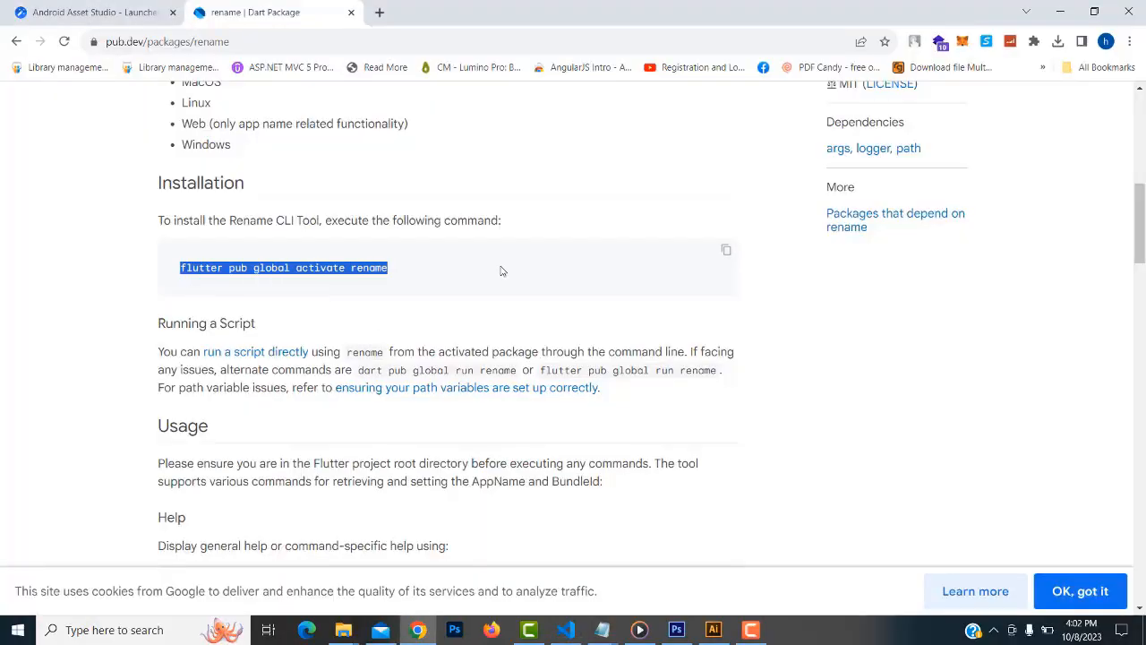
left_click(1061, 13)
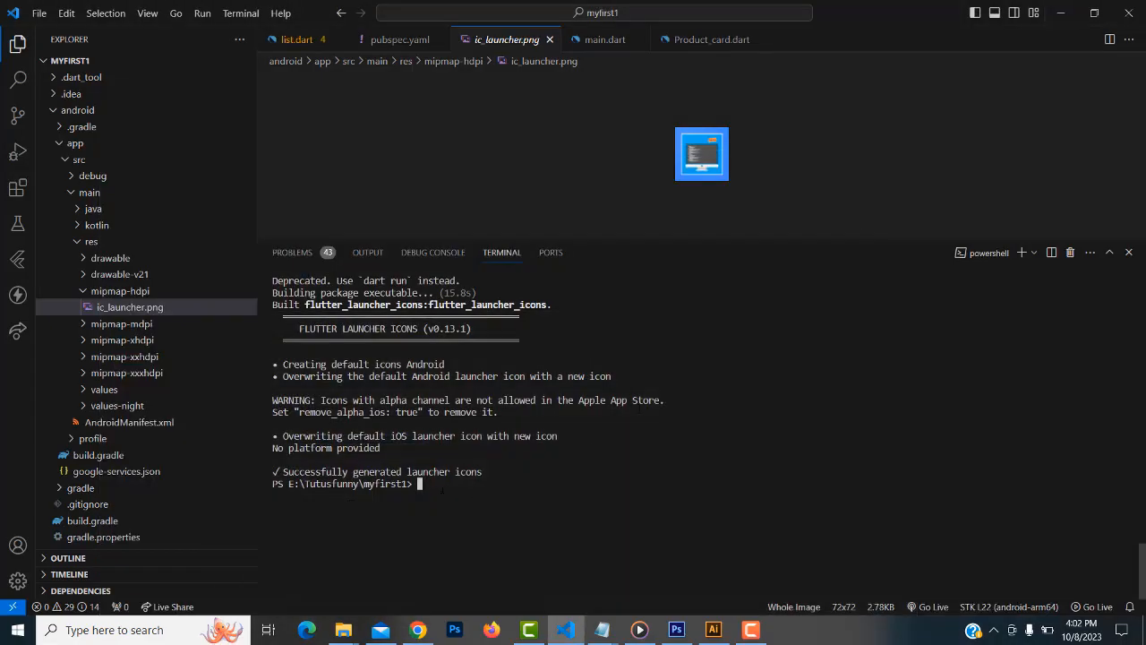
key("ctrl+v")
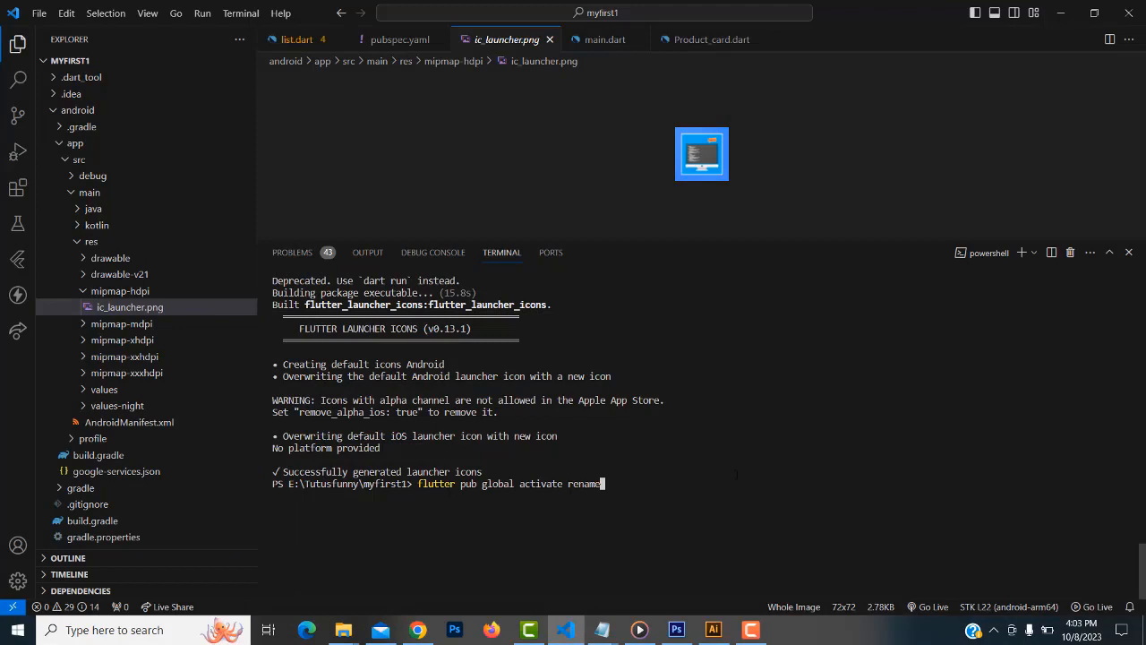
key("Return")
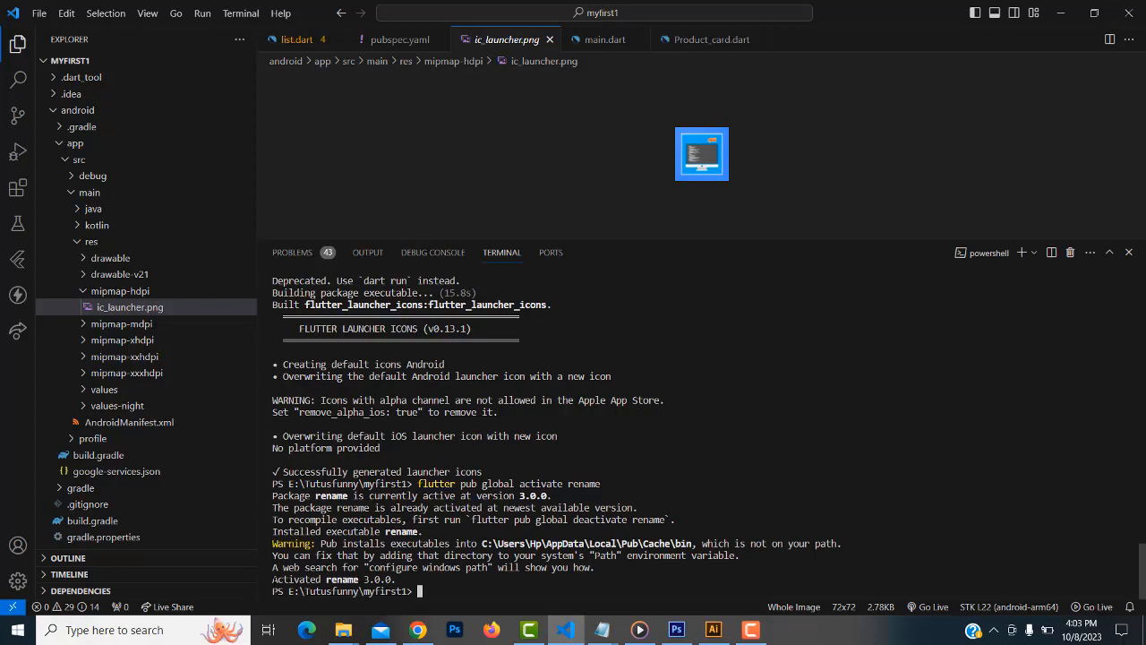
left_click_drag(272, 580, 417, 579)
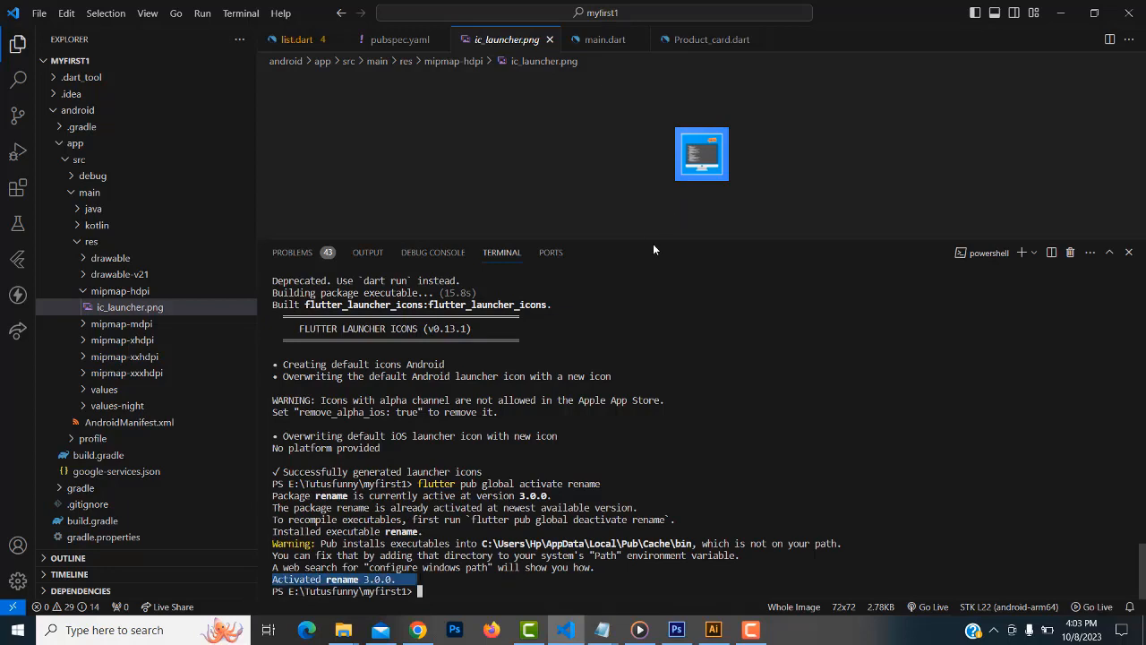
left_click_drag(671, 240, 674, 185)
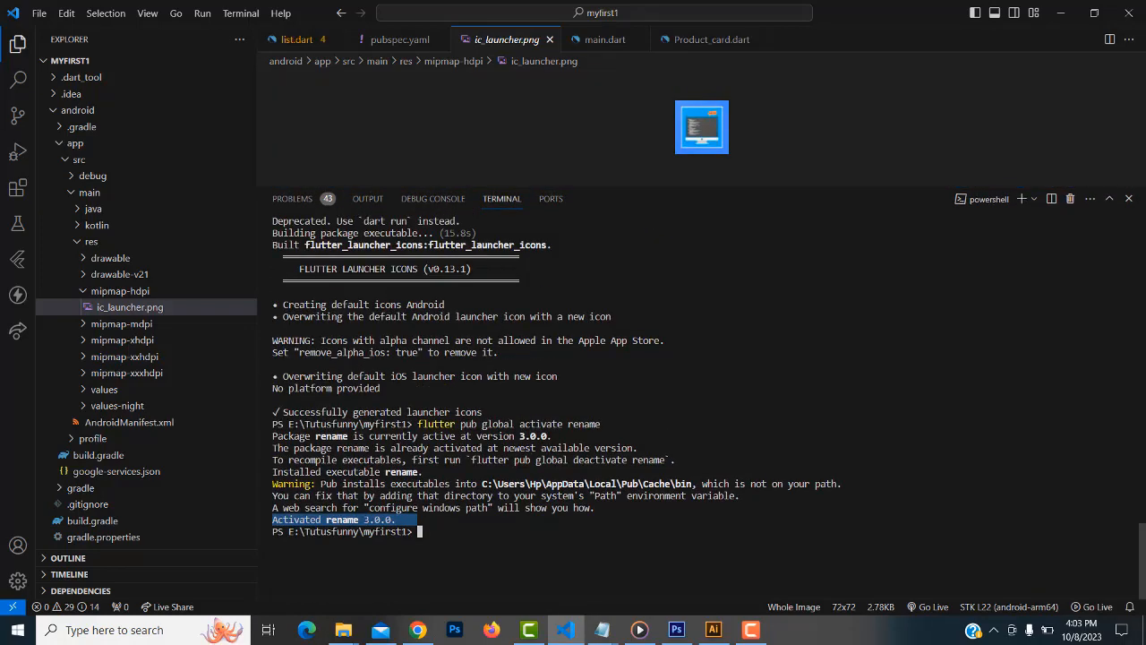
Scroll the rename page to Set AppName and select its setAppName example command
left_click(414, 638)
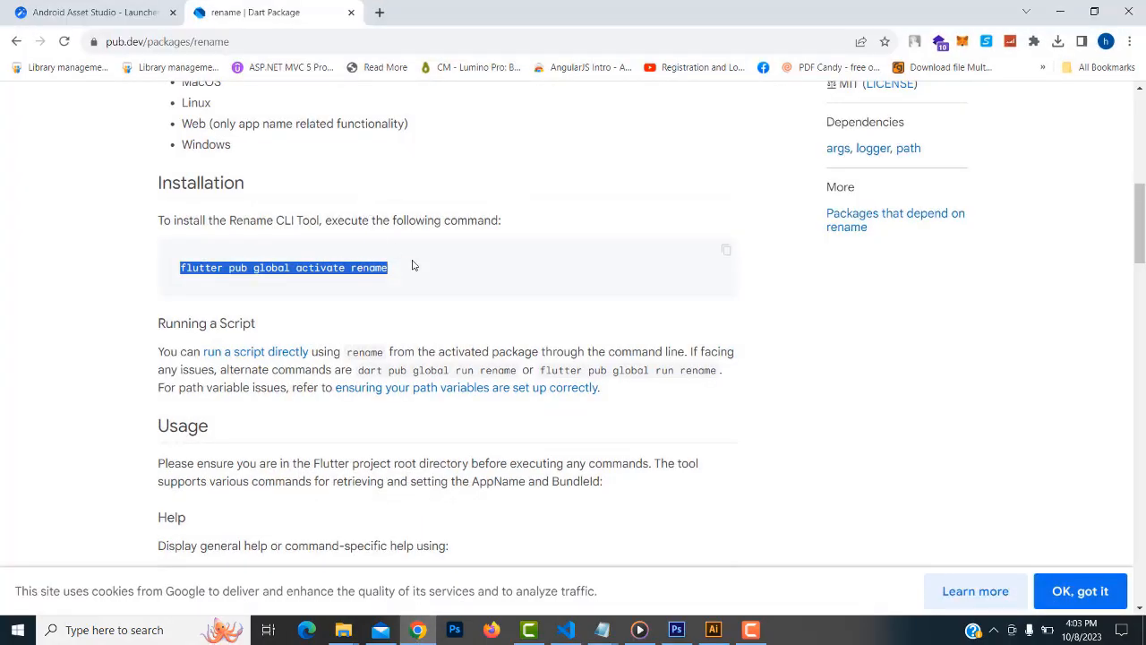
scroll(436, 276, "down", 5)
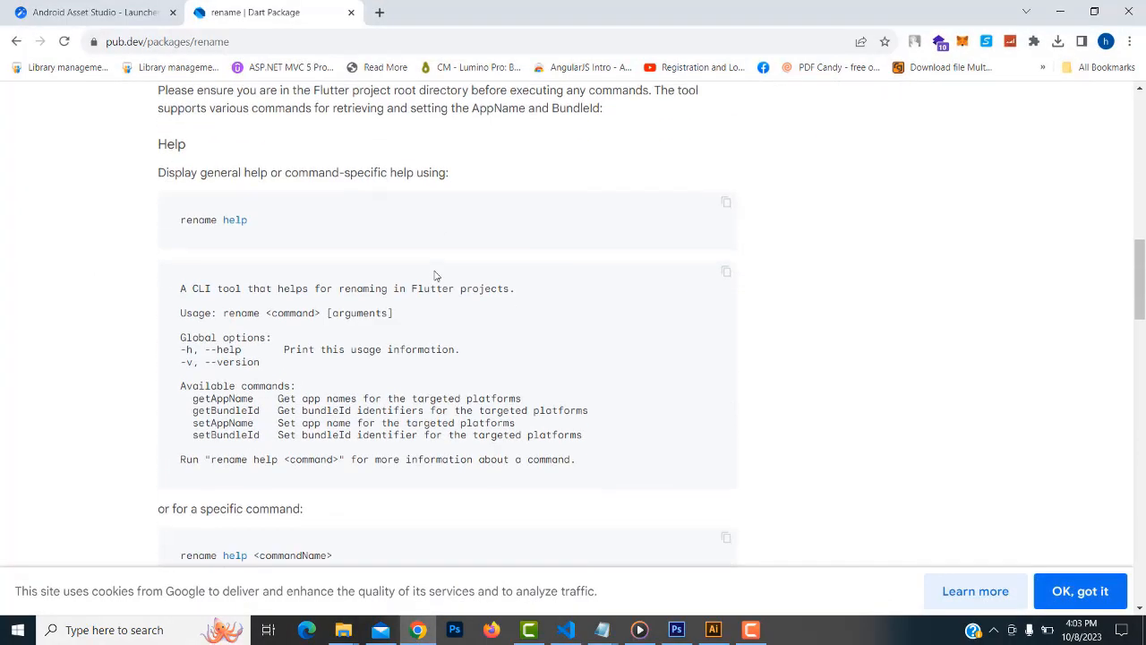
scroll(436, 275, "down", 3)
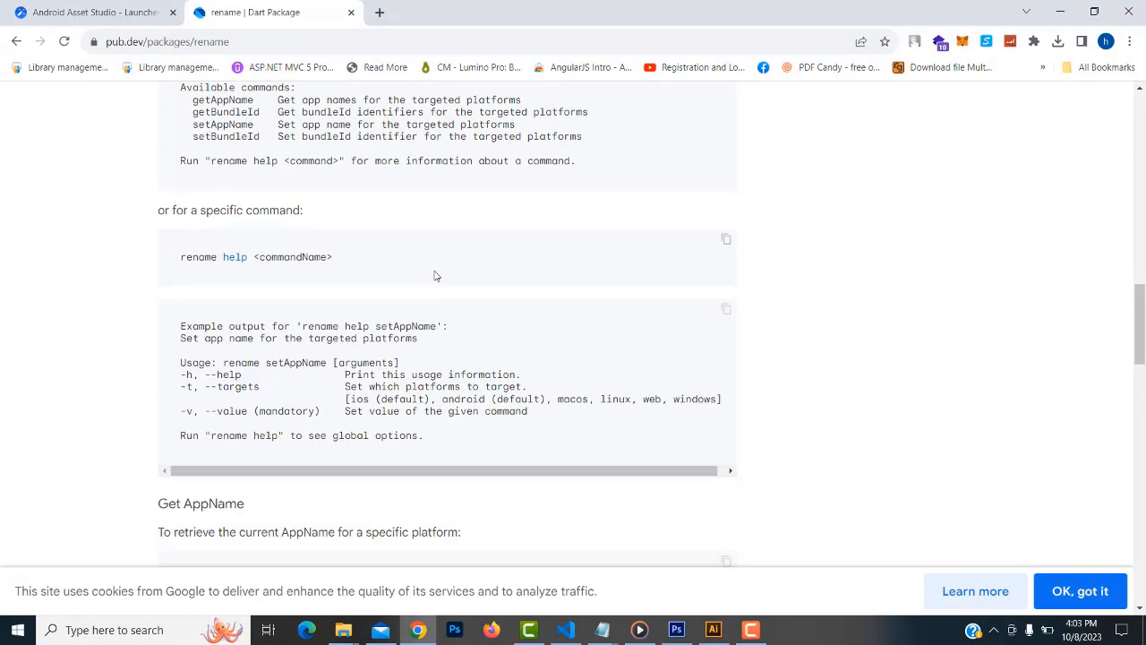
scroll(436, 275, "down", 2)
scroll(436, 276, "down", 1)
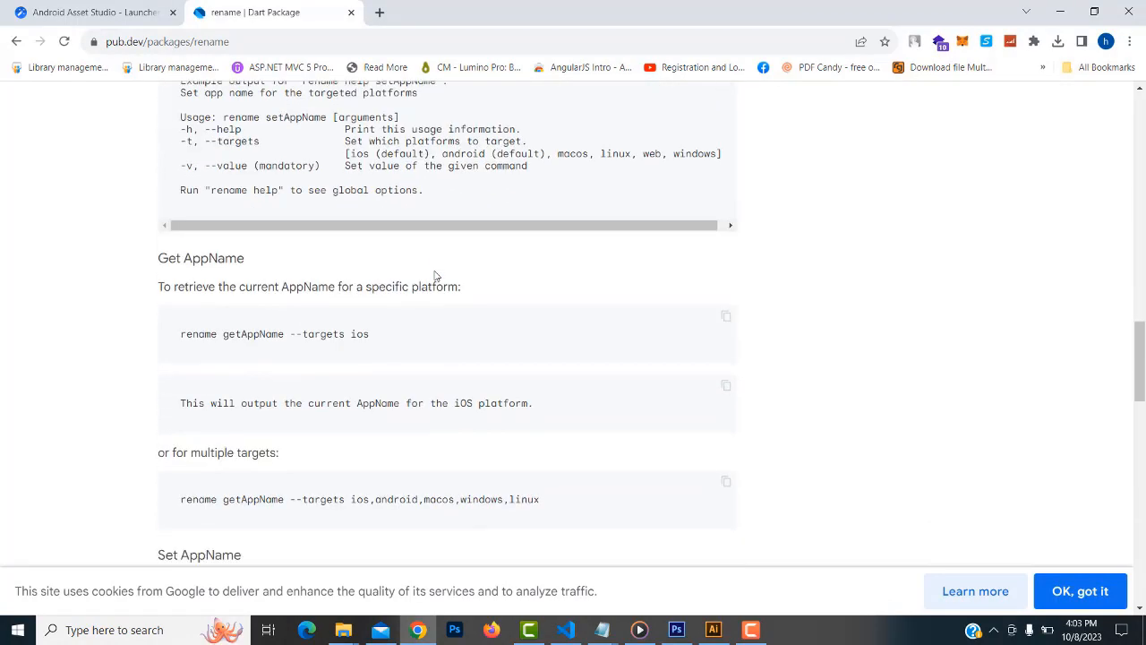
scroll(436, 276, "down", 2)
scroll(290, 335, "down", 2)
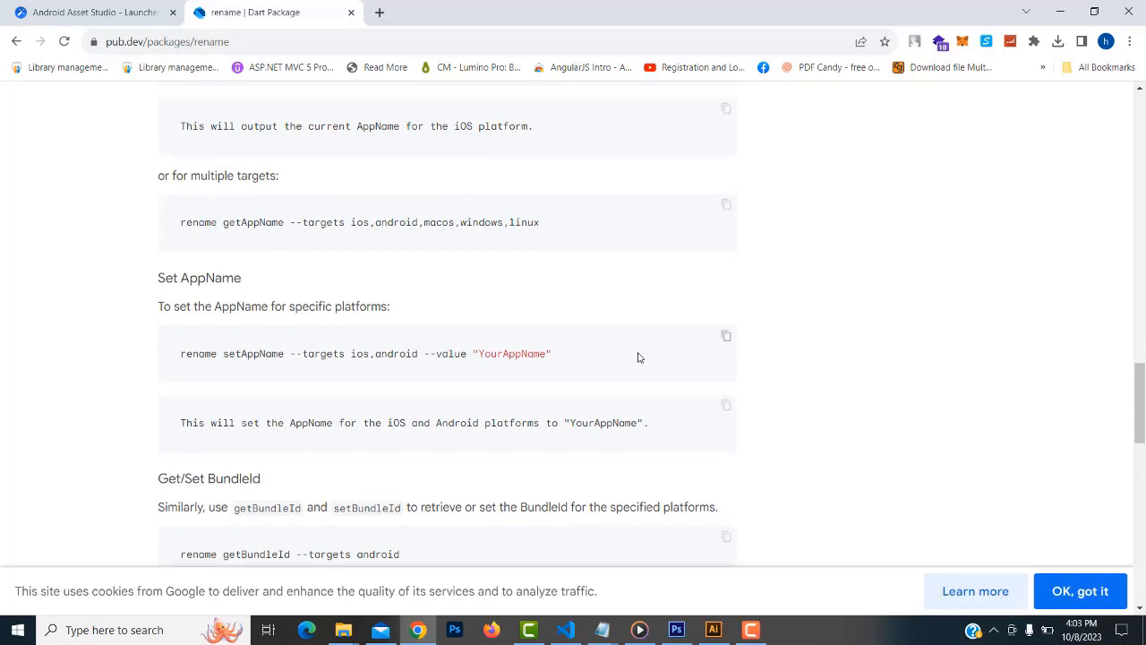
triple_click(554, 355)
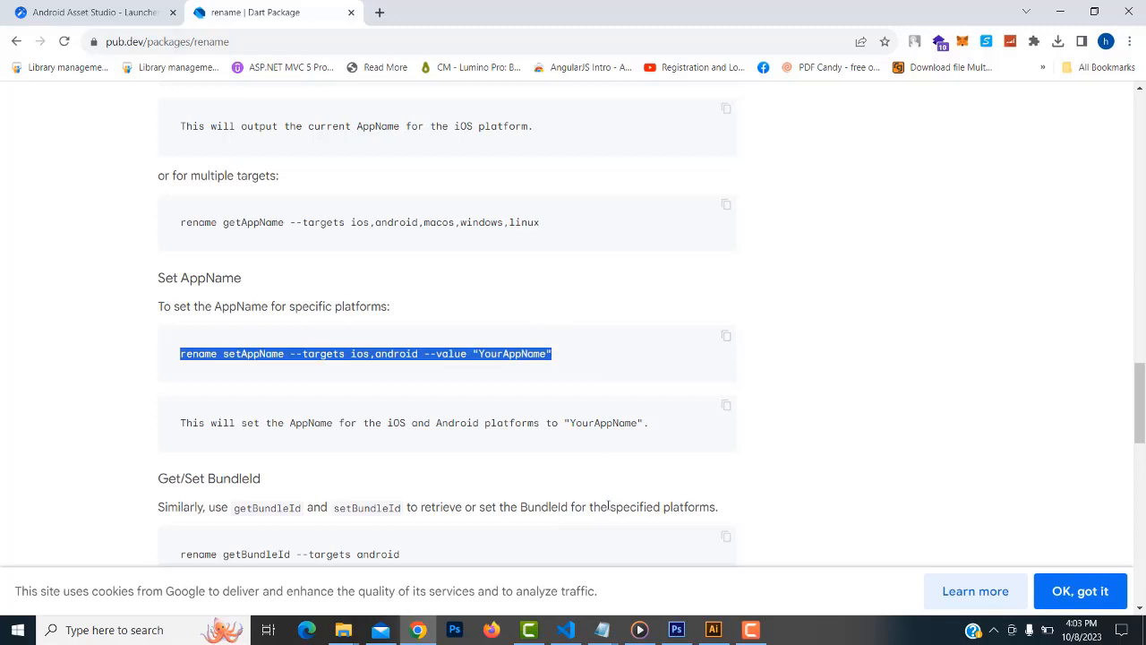
left_click(605, 627)
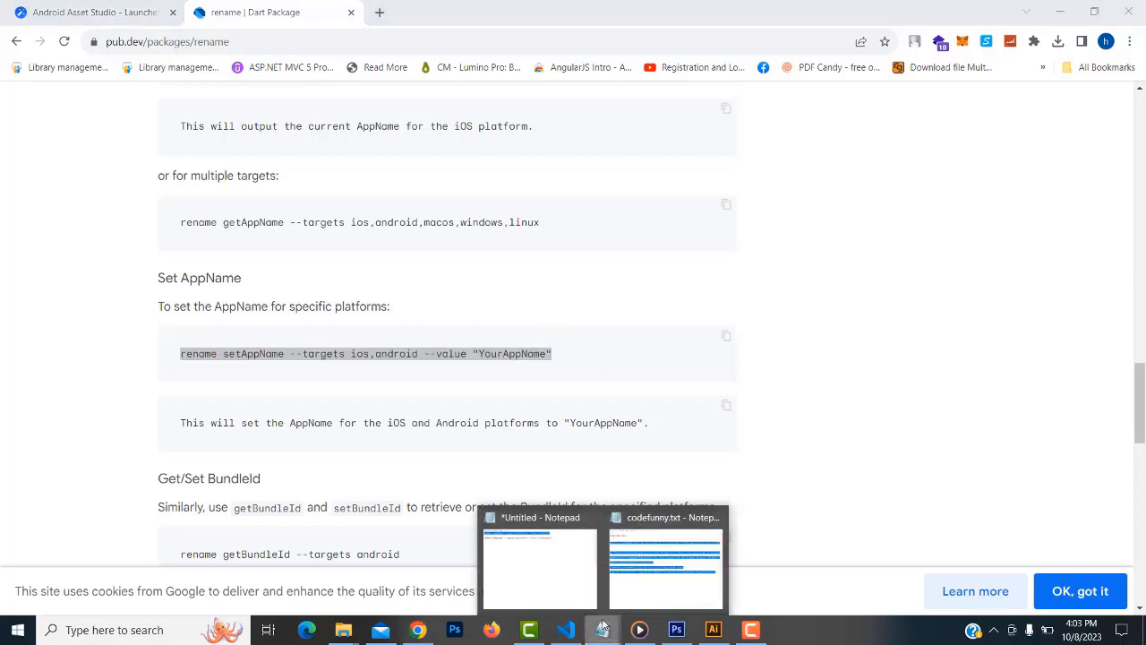
Paste the setAppName example into a new line at the top of an untitled Notepad note
left_click(544, 568)
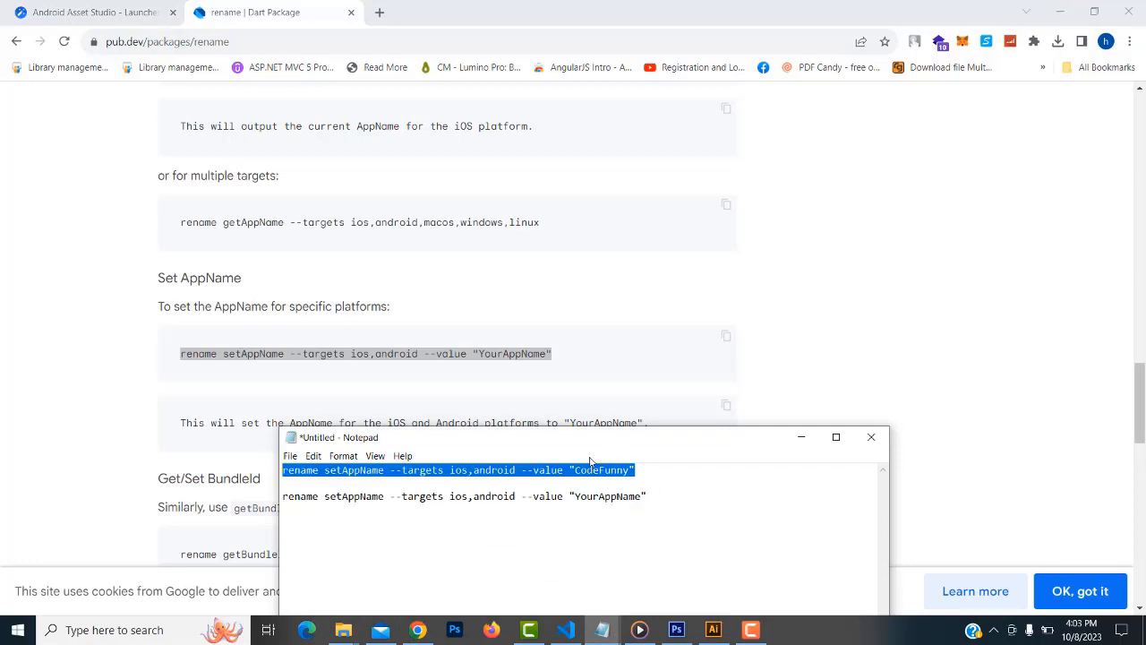
left_click_drag(599, 430, 658, 95)
left_click(711, 139)
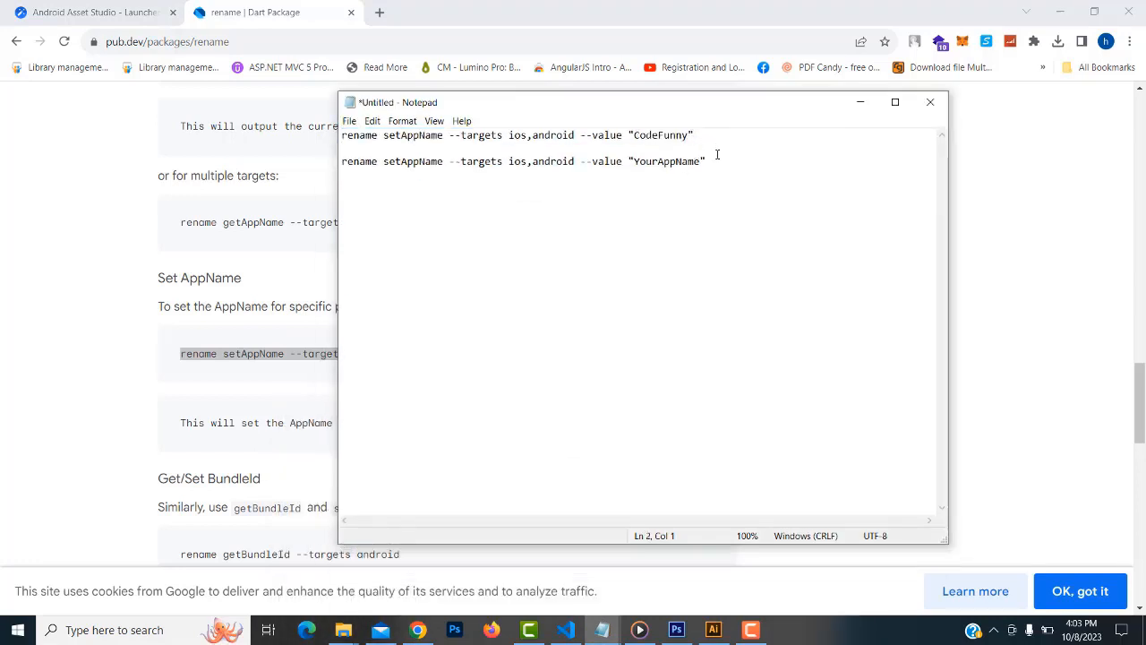
left_click_drag(717, 155, 402, 173)
key("ctrl+c")
left_click(779, 176)
left_click(341, 135)
key("Return")
key("Return")
key("Return")
key("Return")
key("Return")
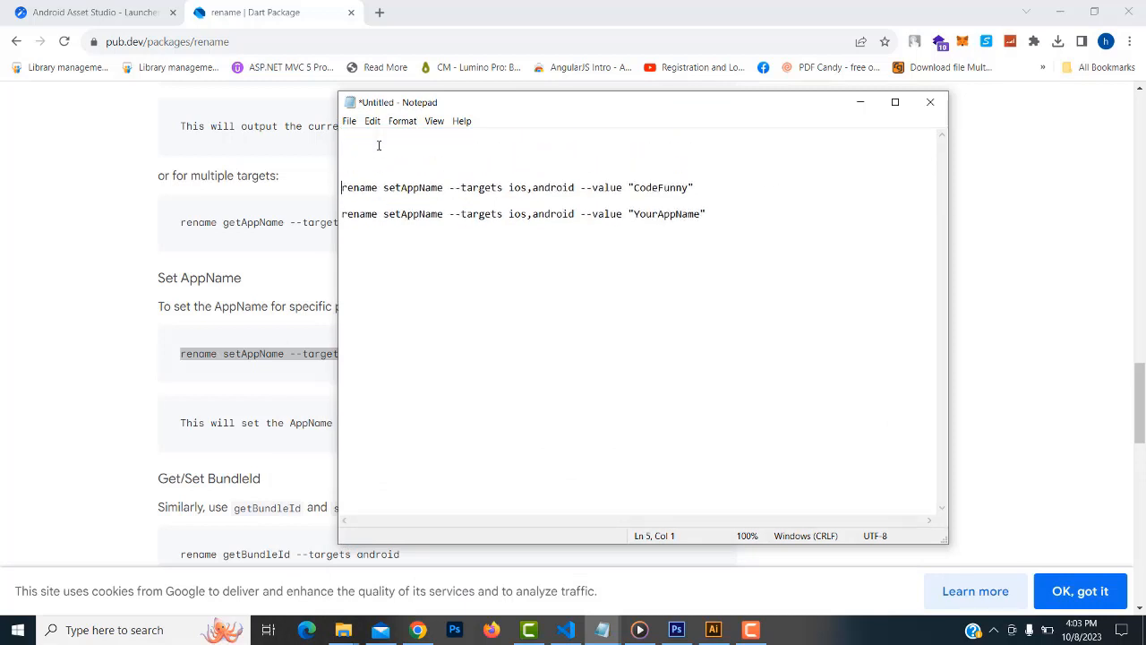
left_click(376, 146)
key("ctrl+v")
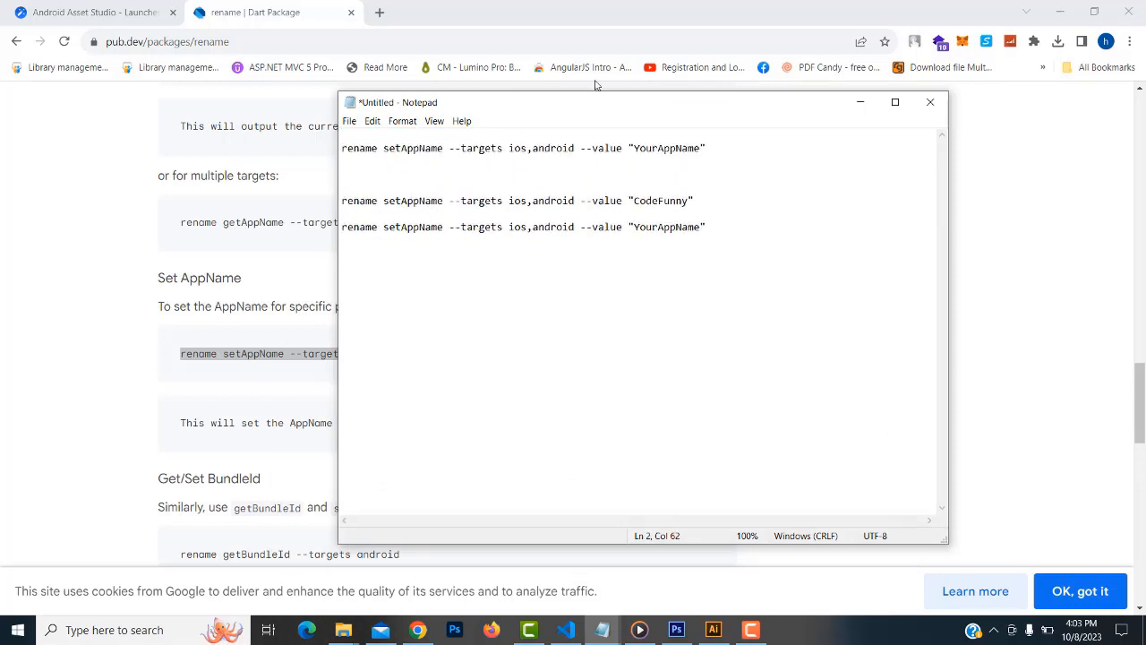
Edit it to 'flutter pub global run rename setAppName --targets ios,android --value "CodeFunny"' and select it
left_click_drag(545, 108, 788, 326)
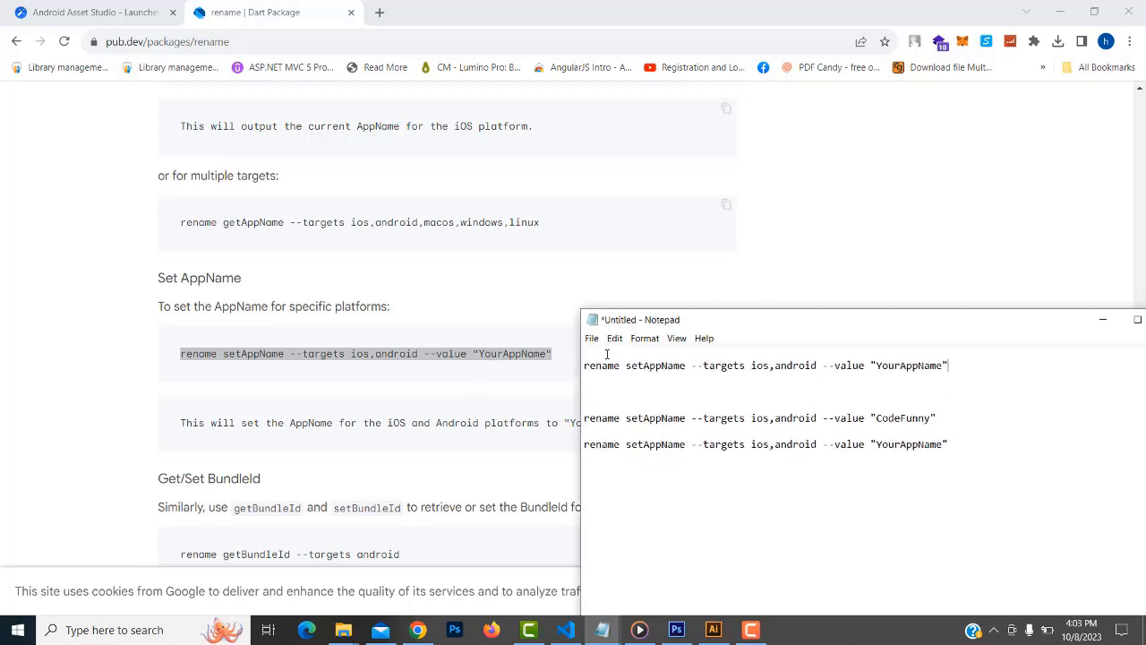
left_click_drag(911, 338, 427, 89)
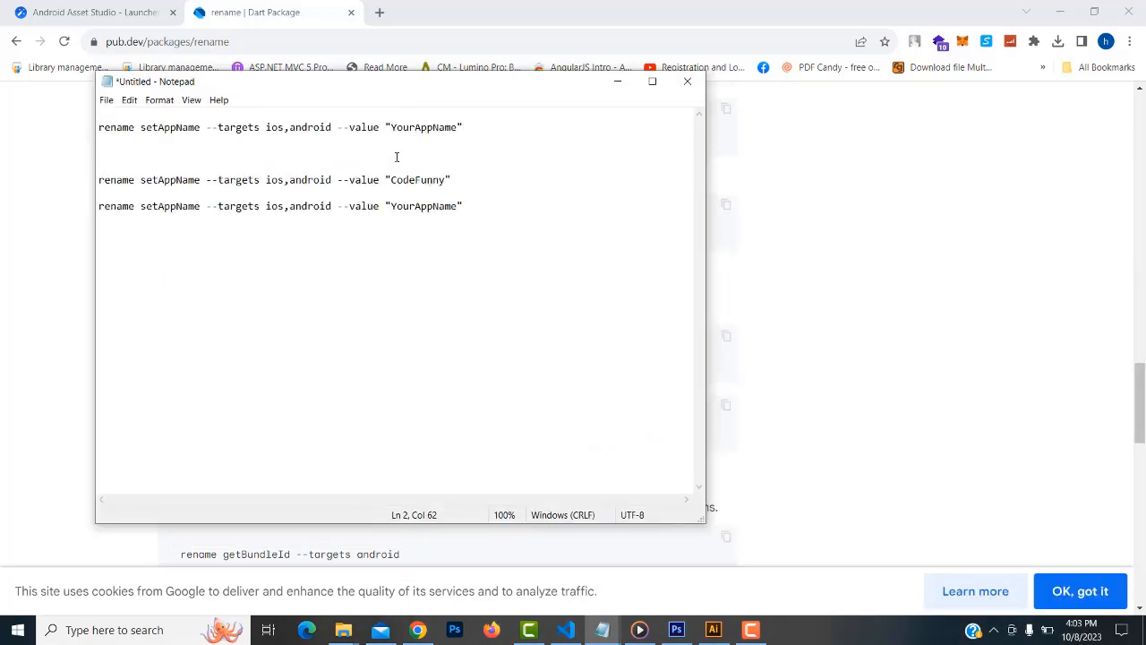
left_click_drag(391, 128, 461, 128)
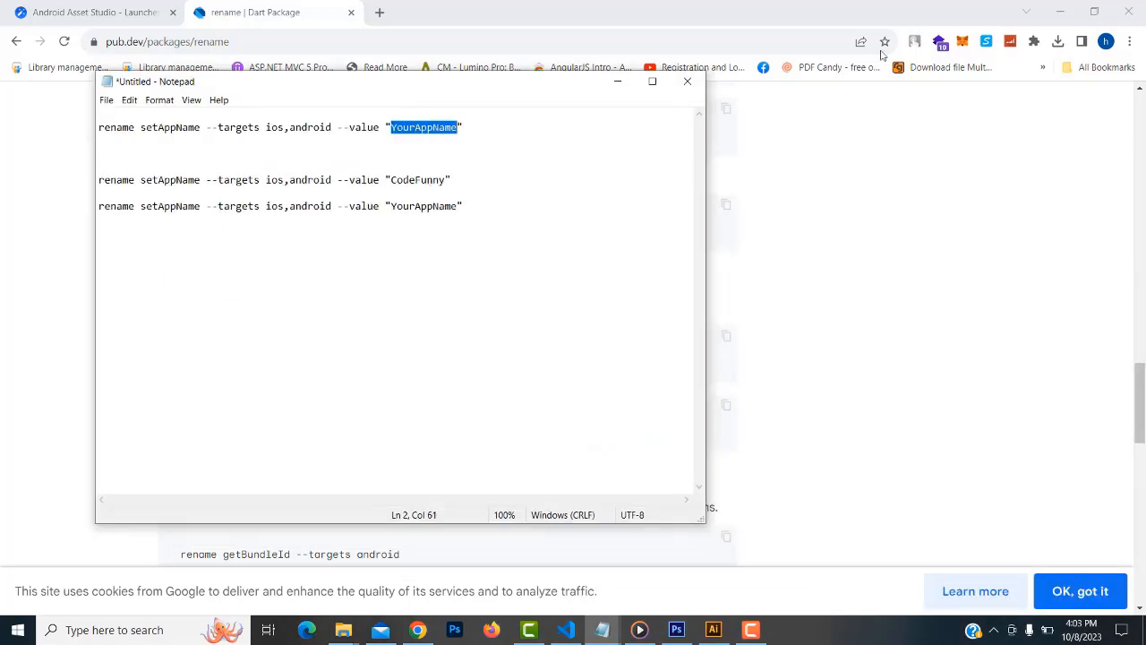
type("Code")
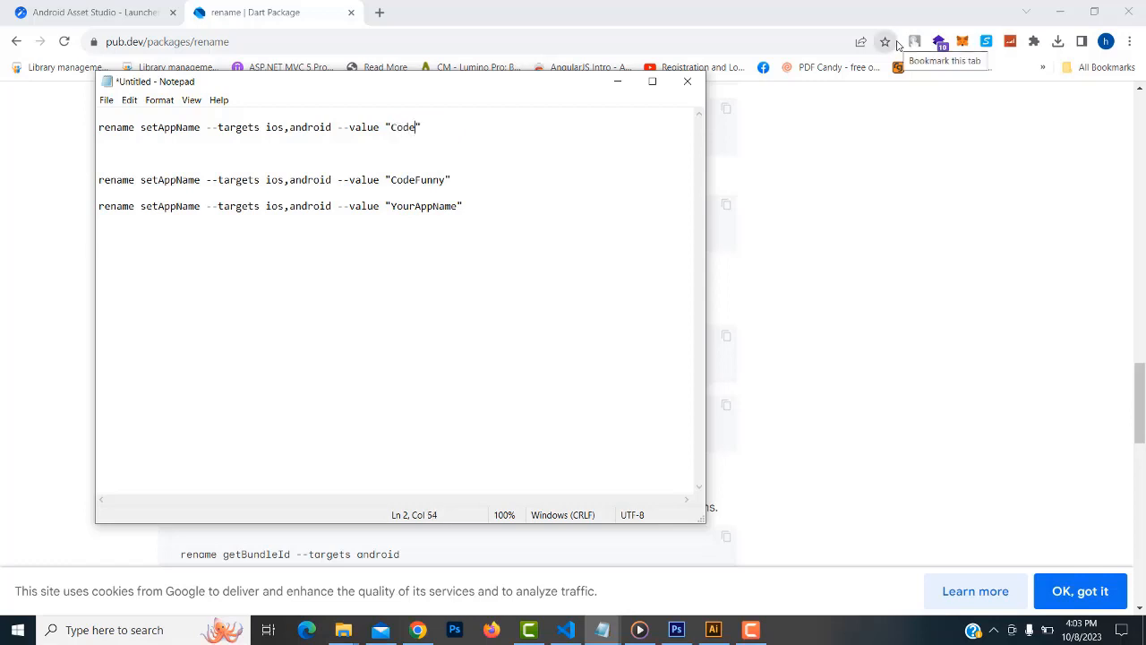
type("Funny")
left_click_drag(484, 81, 955, 208)
scroll(341, 283, "up", 3)
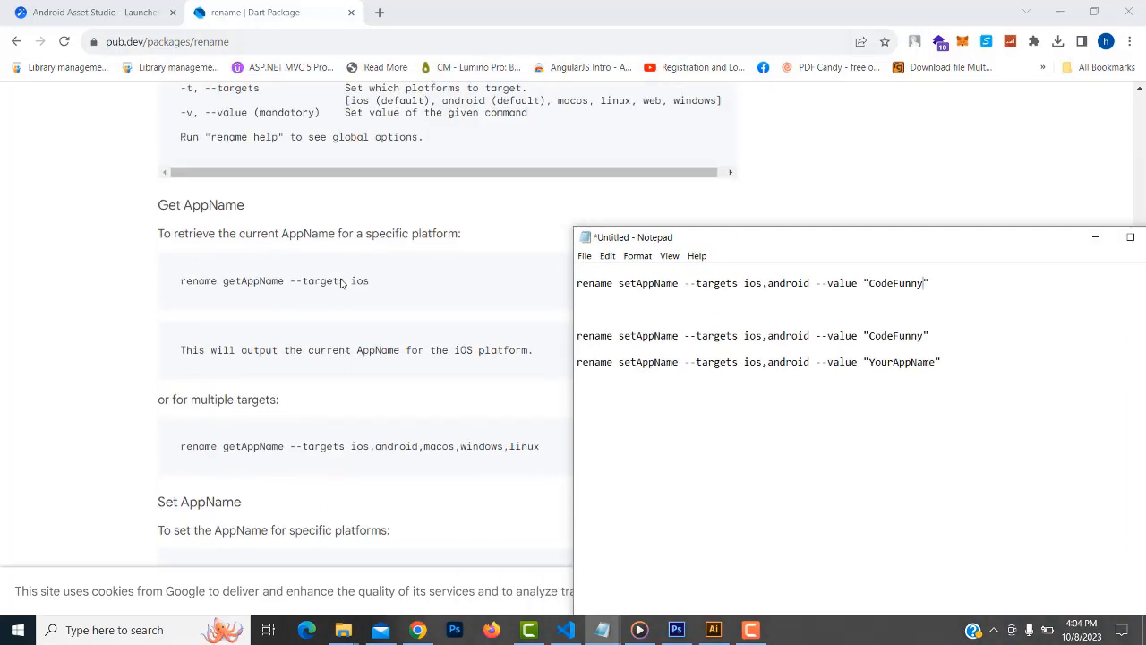
scroll(341, 284, "up", 6)
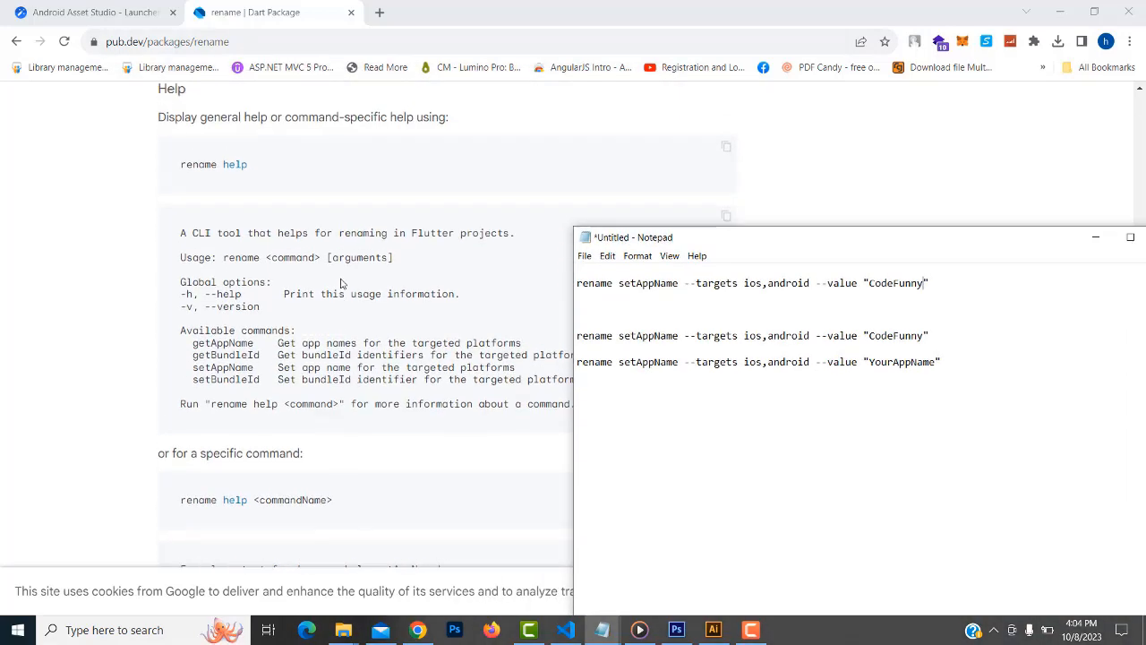
scroll(340, 284, "up", 3)
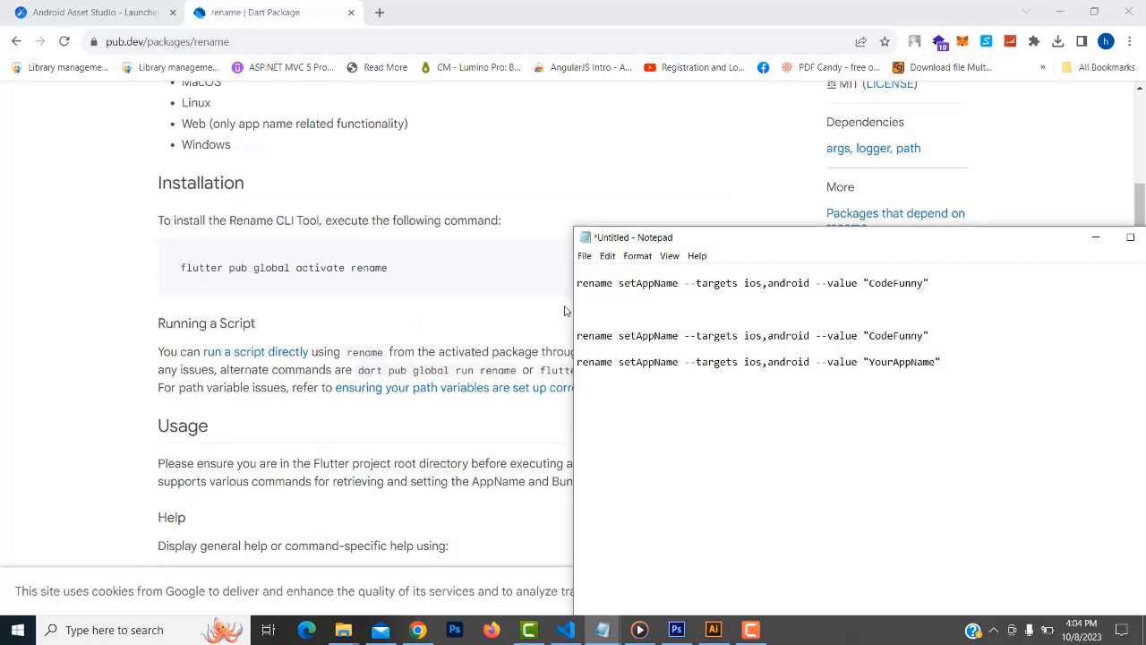
type("flutter ")
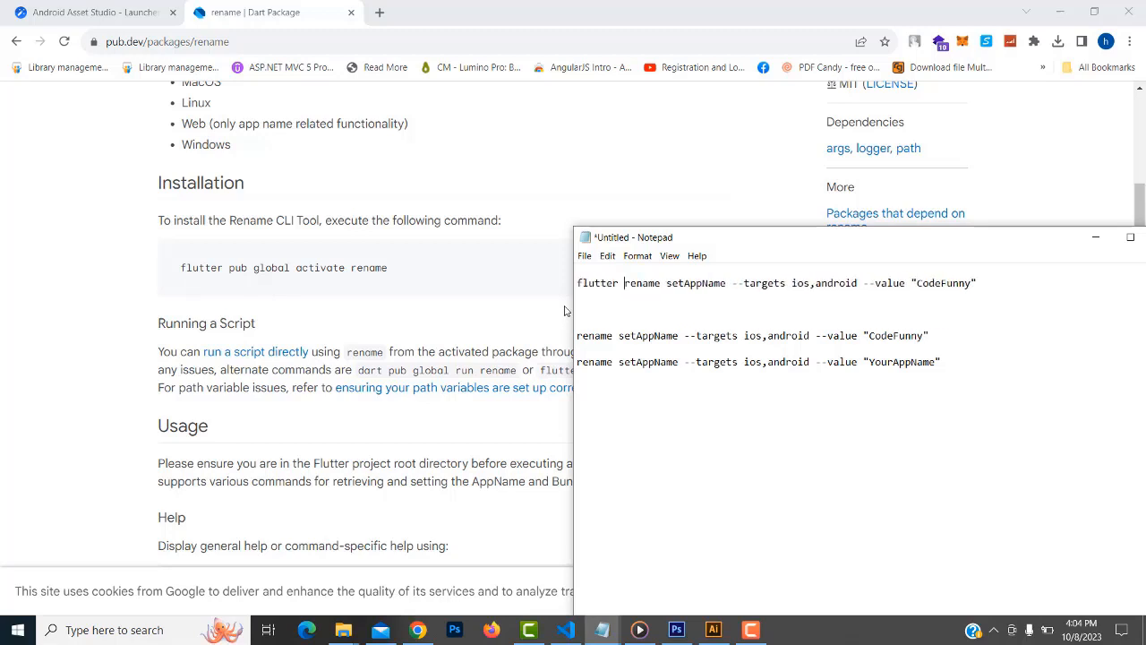
type("pub")
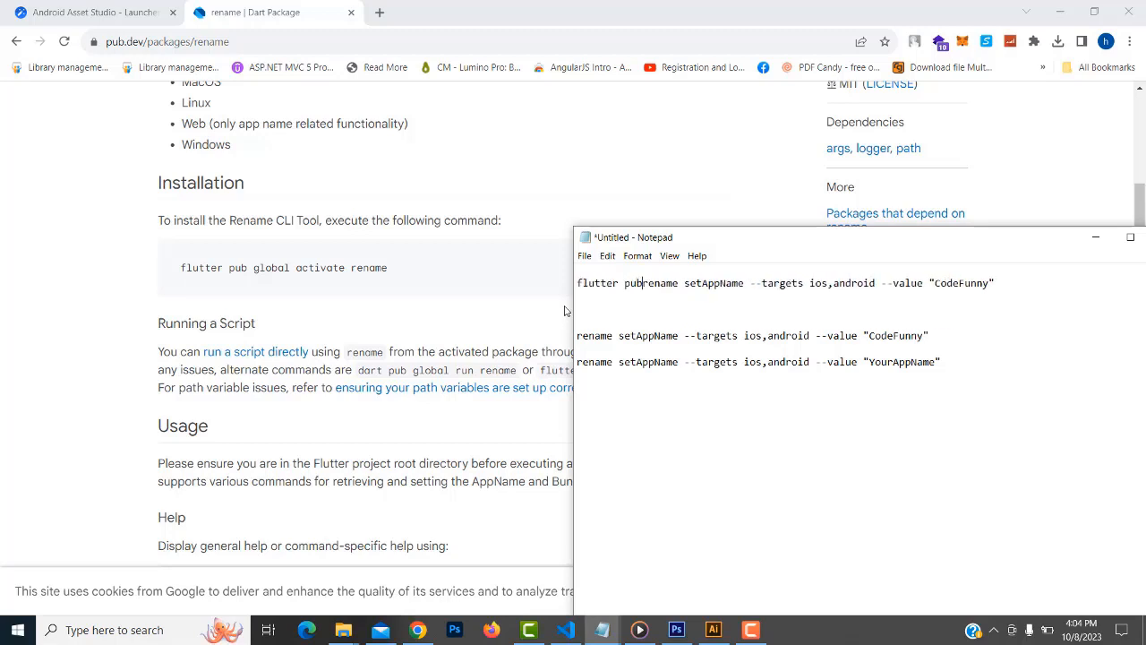
type(" glo")
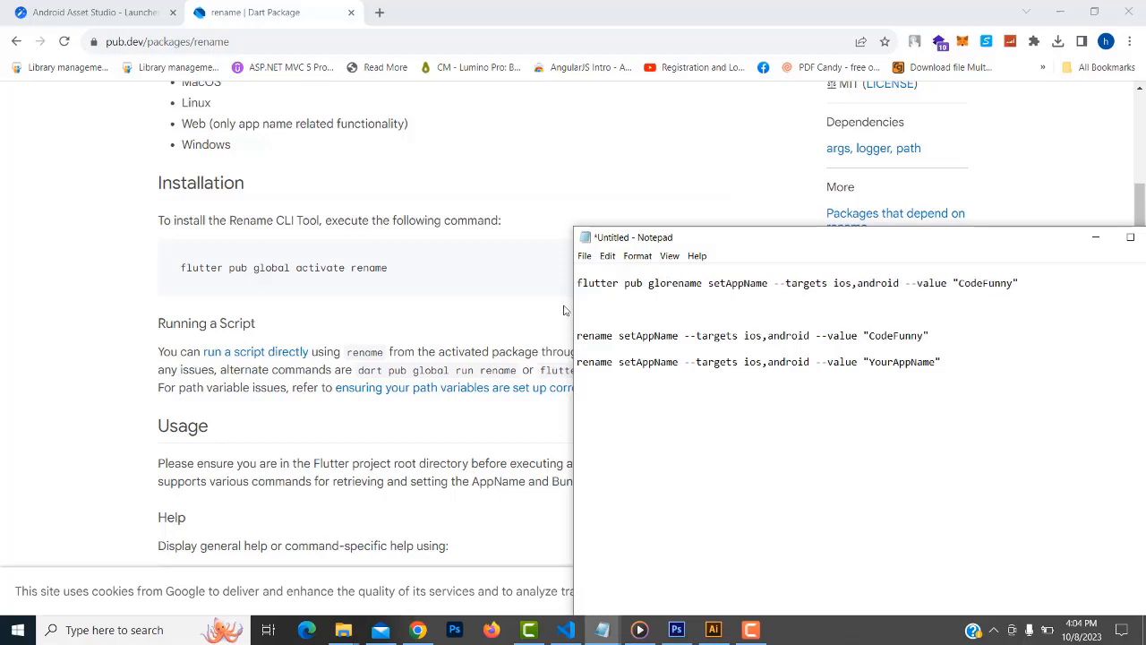
type("bal ")
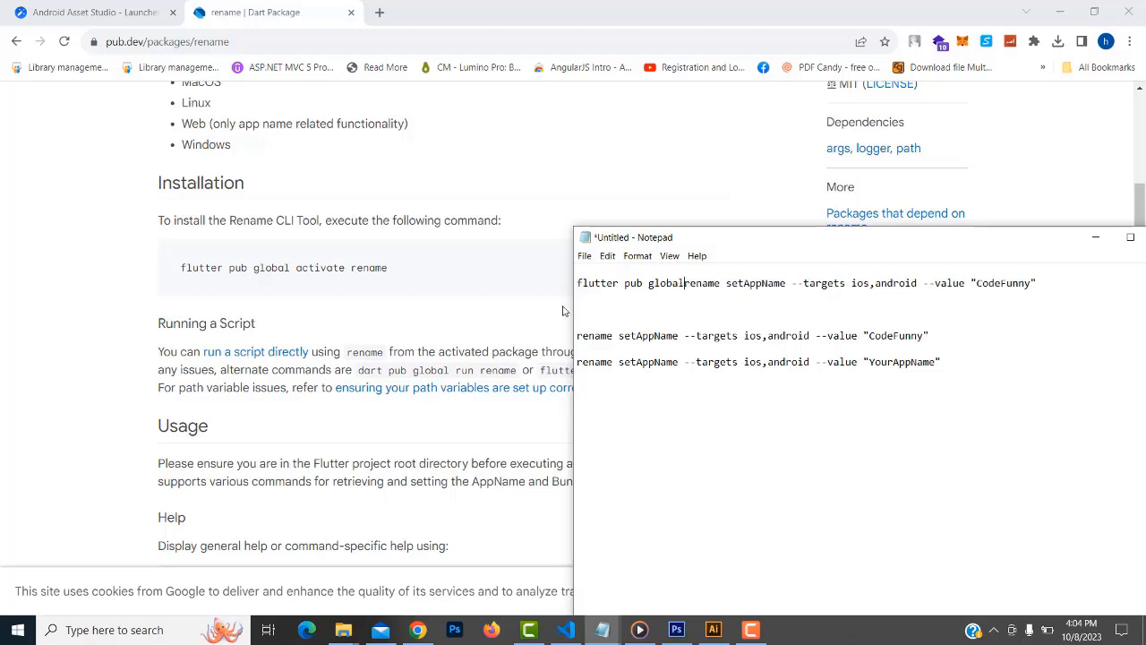
type("run")
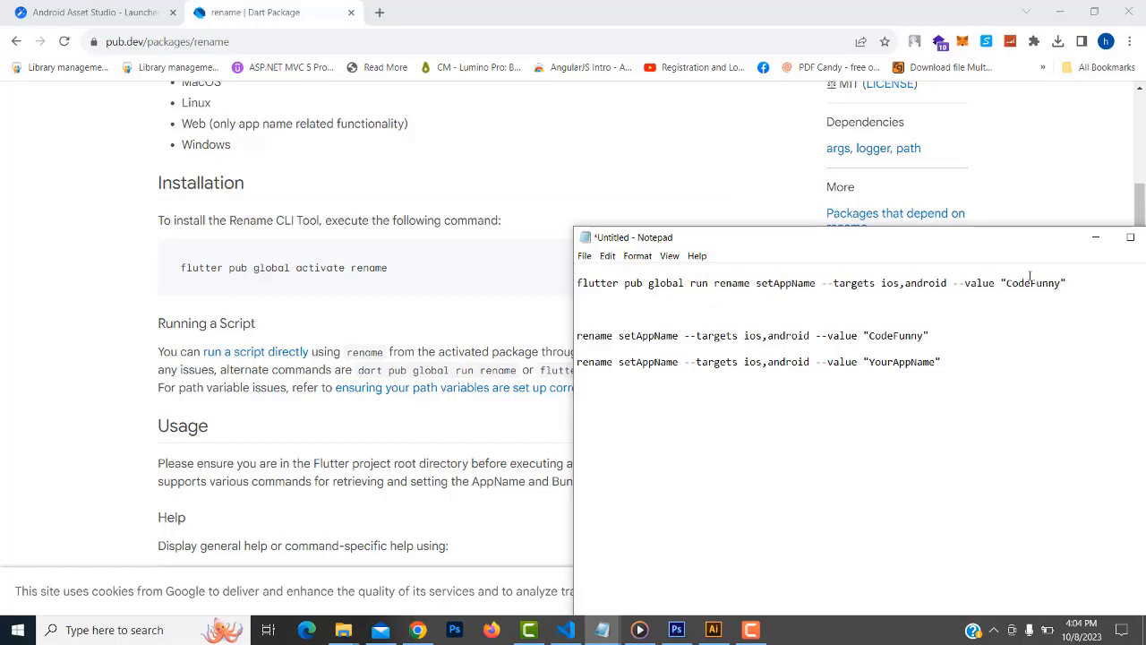
left_click_drag(1065, 282, 791, 251)
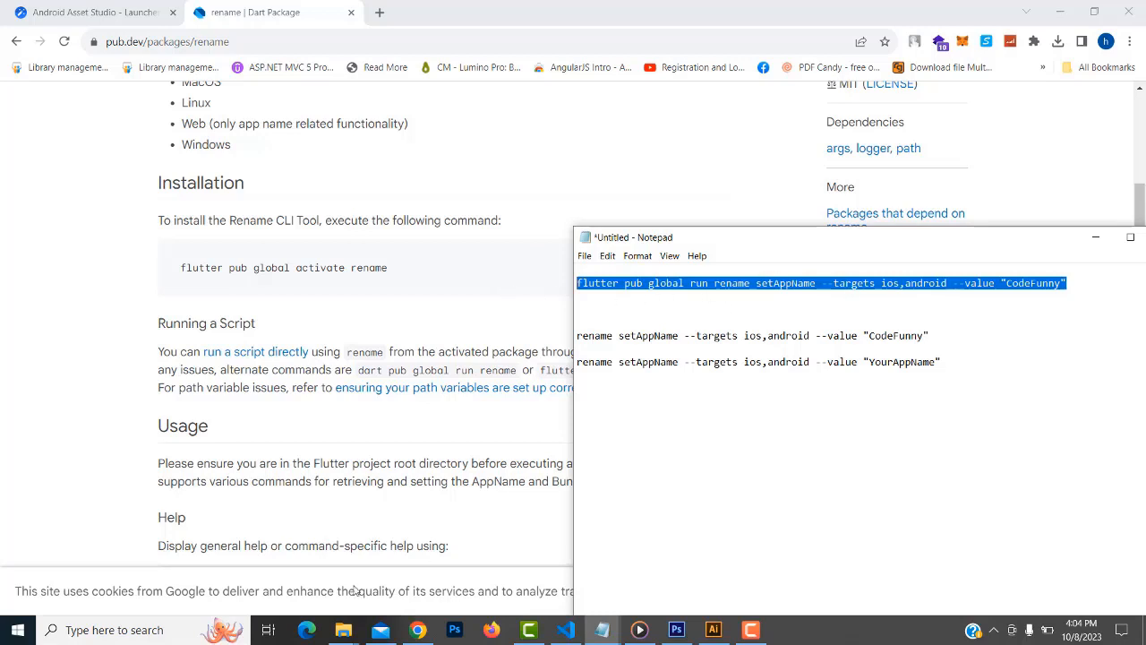
Clear the wrongly pasted text from the terminal prompt
left_click(566, 630)
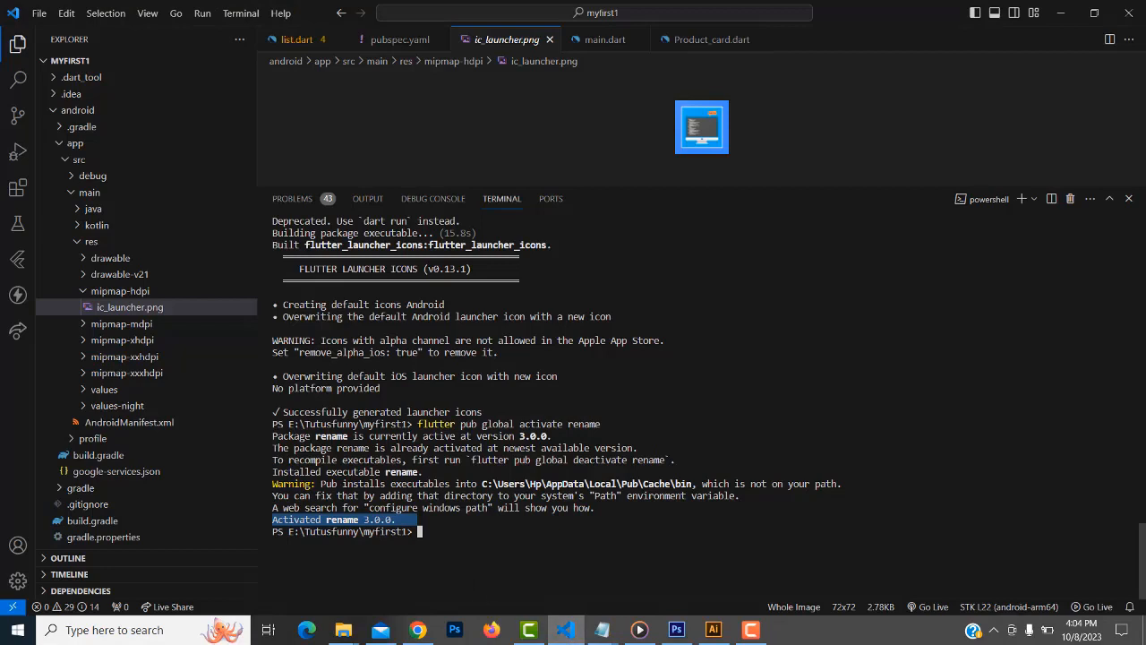
left_click(456, 538)
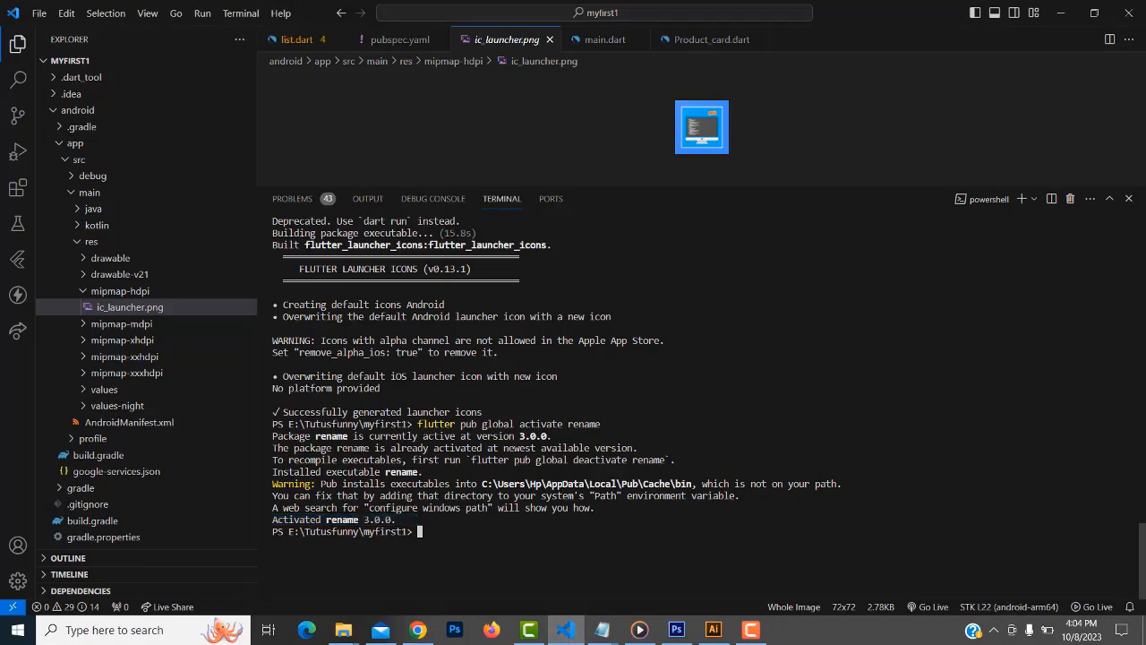
type("Activated rename 3.0.0.")
key("BackSpace")
key("BackSpace")
key("BackSpace")
key("BackSpace")
key("BackSpace")
key("BackSpace")
key("BackSpace")
key("BackSpace")
key("BackSpace")
key("BackSpace")
key("BackSpace")
key("BackSpace")
key("BackSpace")
key("BackSpace")
key("BackSpace")
key("BackSpace")
key("BackSpace")
key("BackSpace")
key("BackSpace")
key("BackSpace")
Copy the CodeFunny rename command from Notepad and run it in the terminal for iOS and Android
left_click(608, 633)
left_click(578, 606)
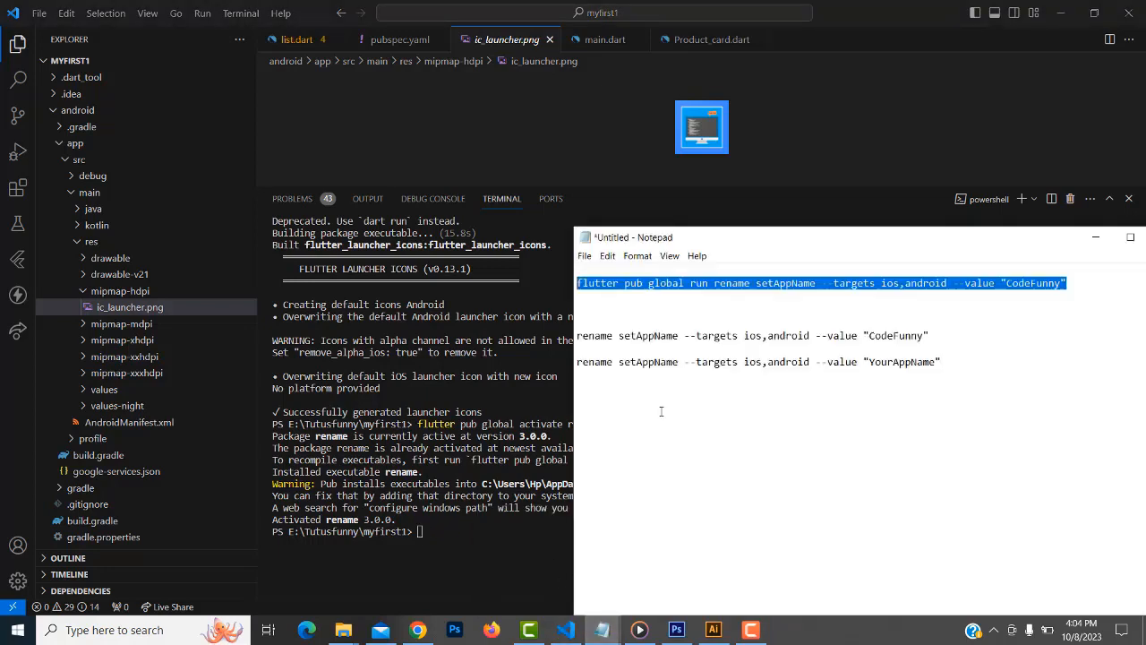
right_click(716, 288)
left_click(751, 328)
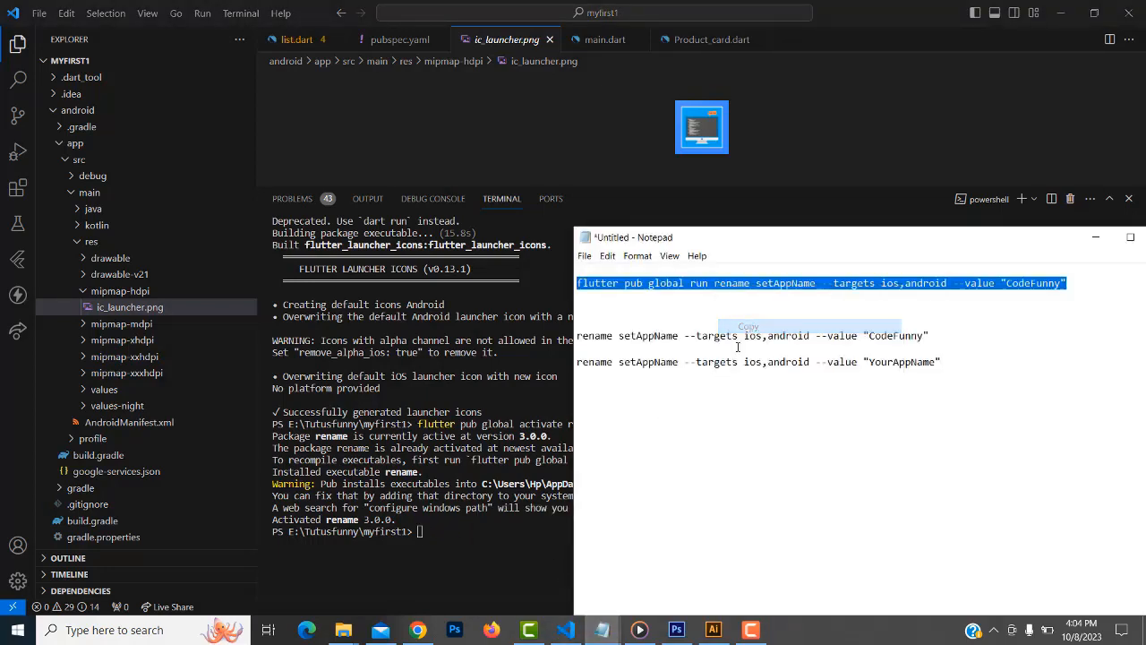
key("alt+Tab")
key("ctrl+v")
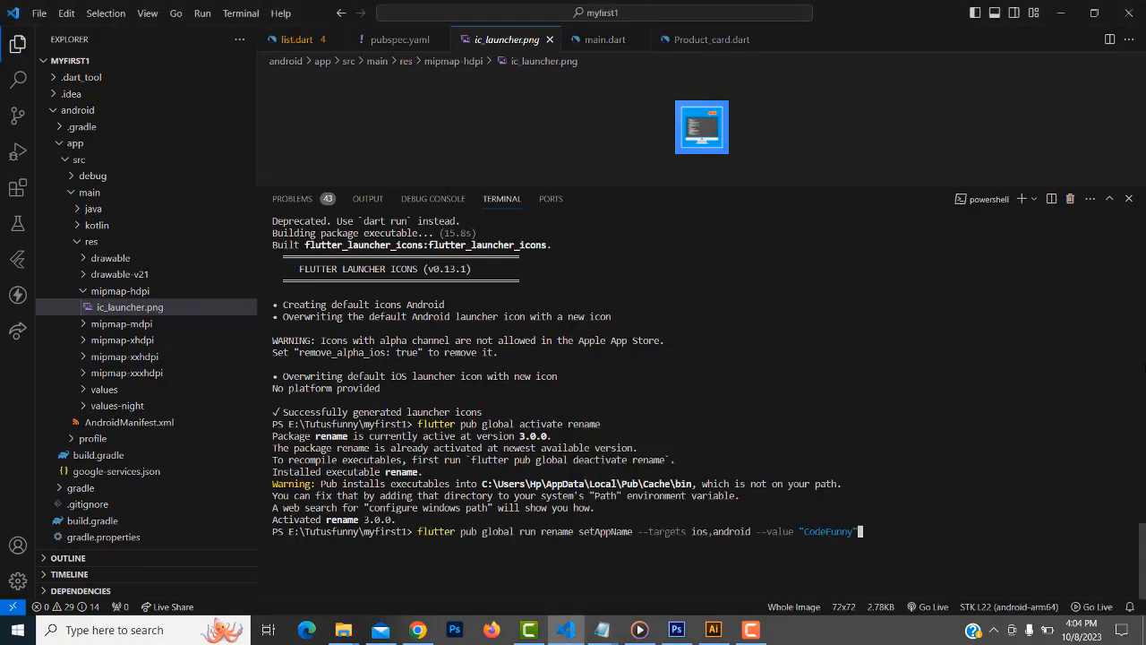
key("Return")
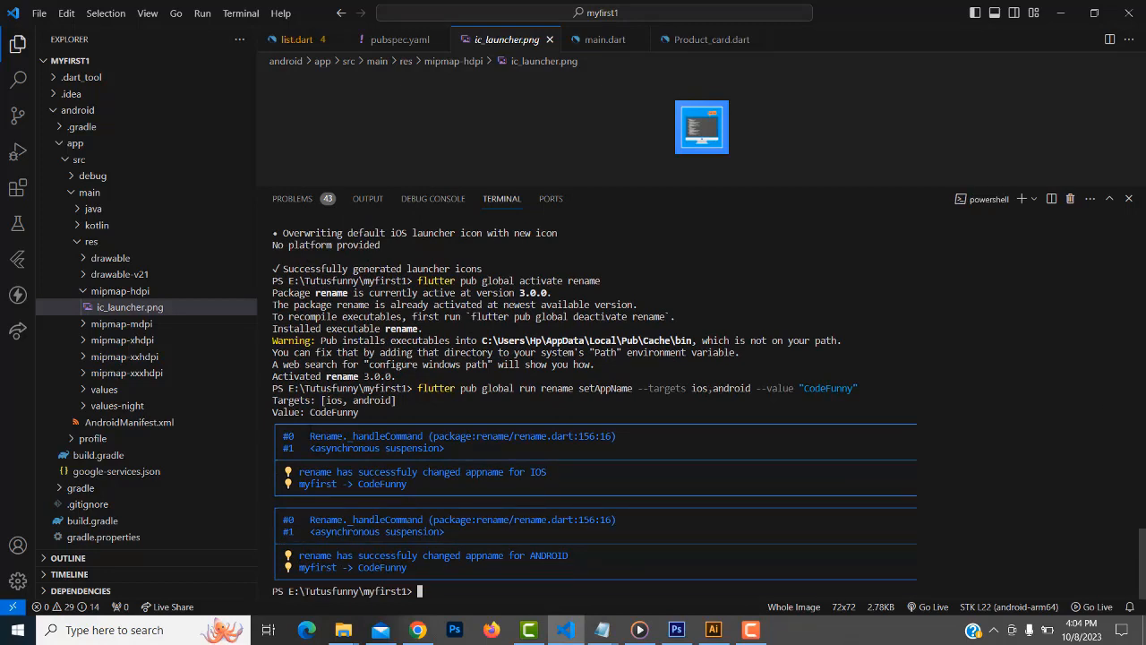
left_click_drag(309, 437, 520, 567)
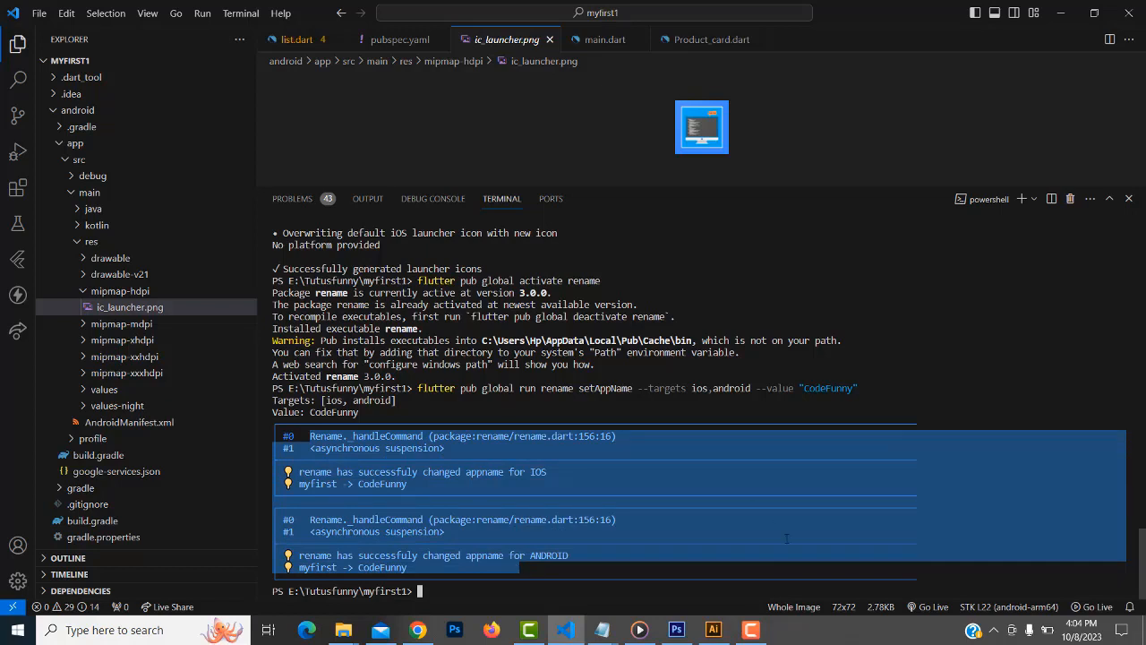
Bring Chrome back to the front and open a new tab
left_click(752, 632)
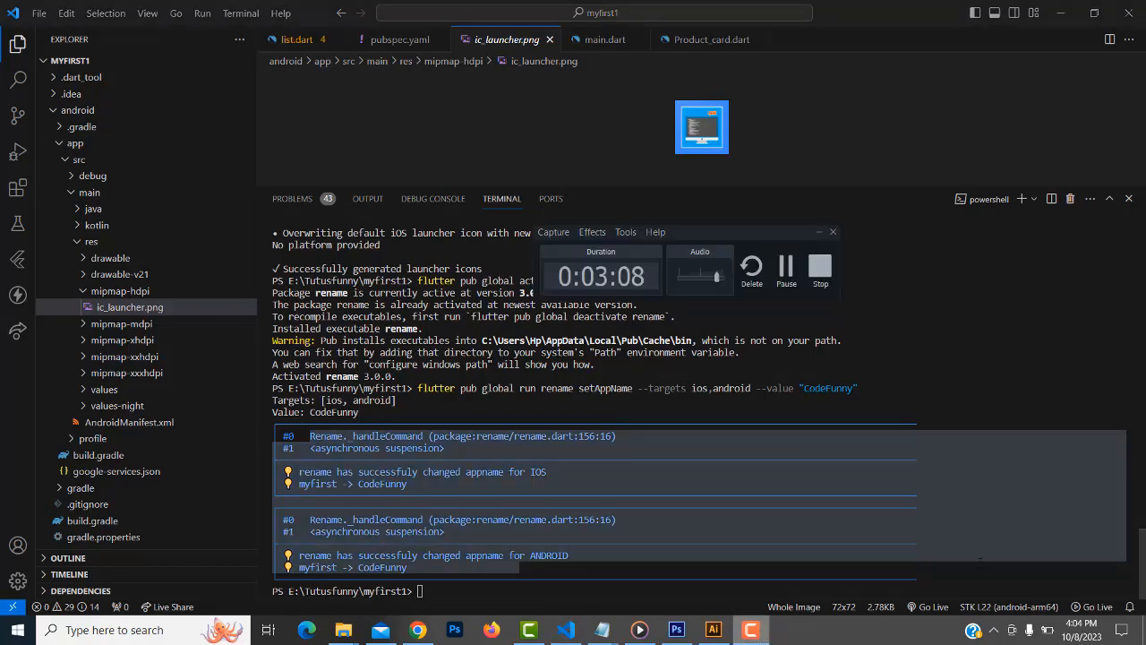
left_click(753, 631)
left_click(753, 631)
left_click(821, 266)
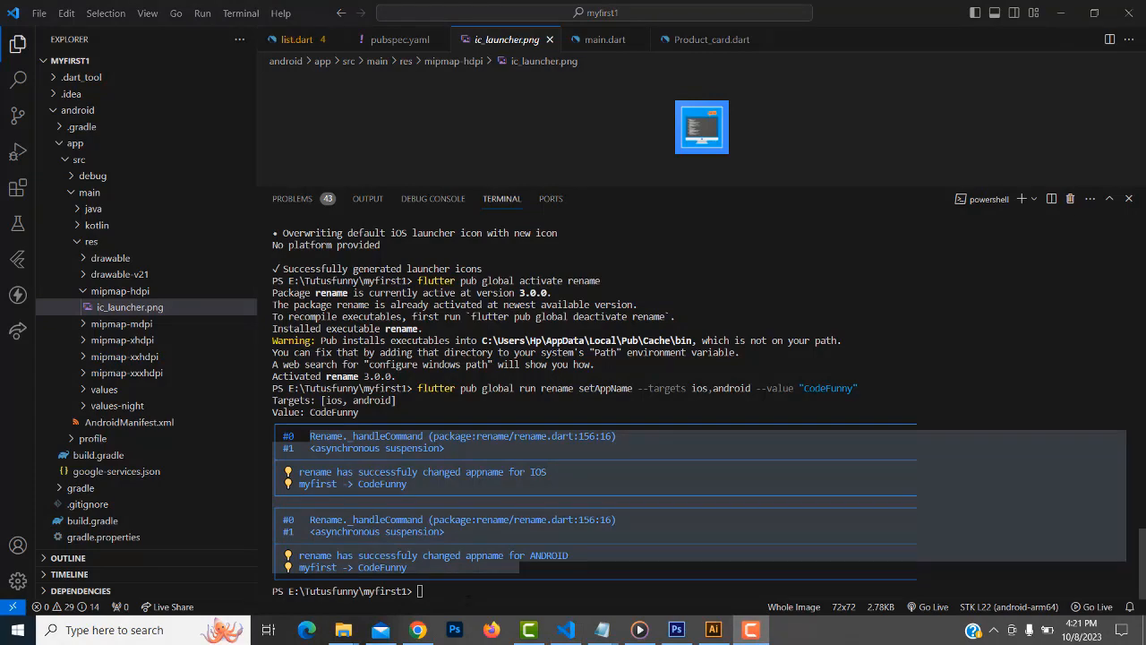
left_click(418, 630)
left_click(379, 13)
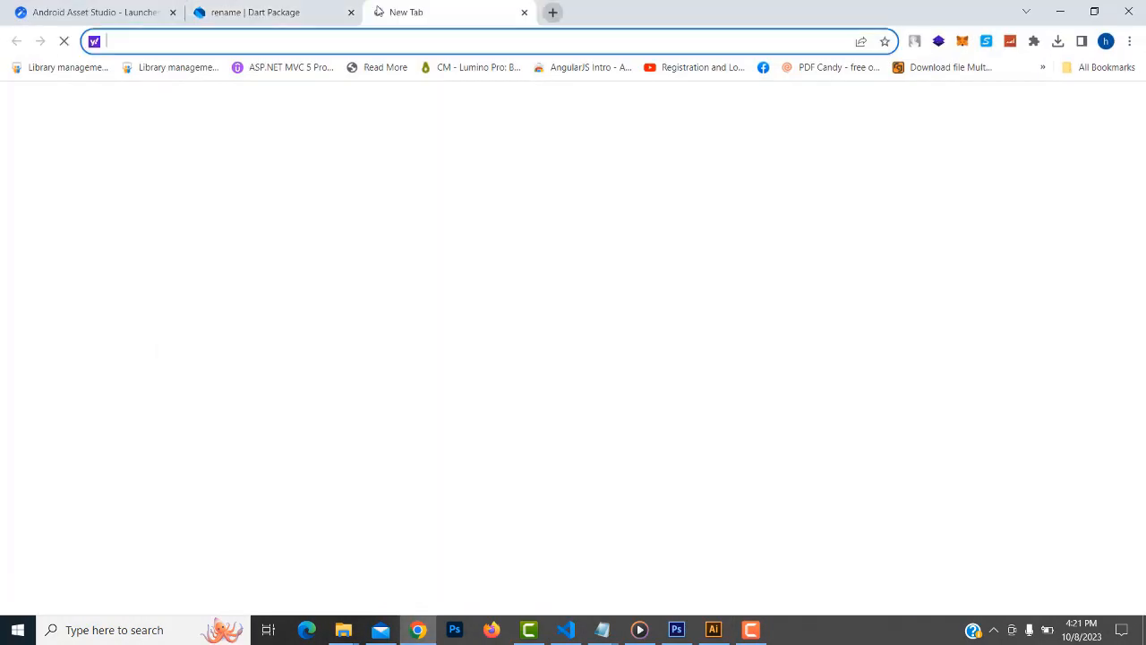
Go to Google and search for 'flutter app development'
type("g")
key("Return")
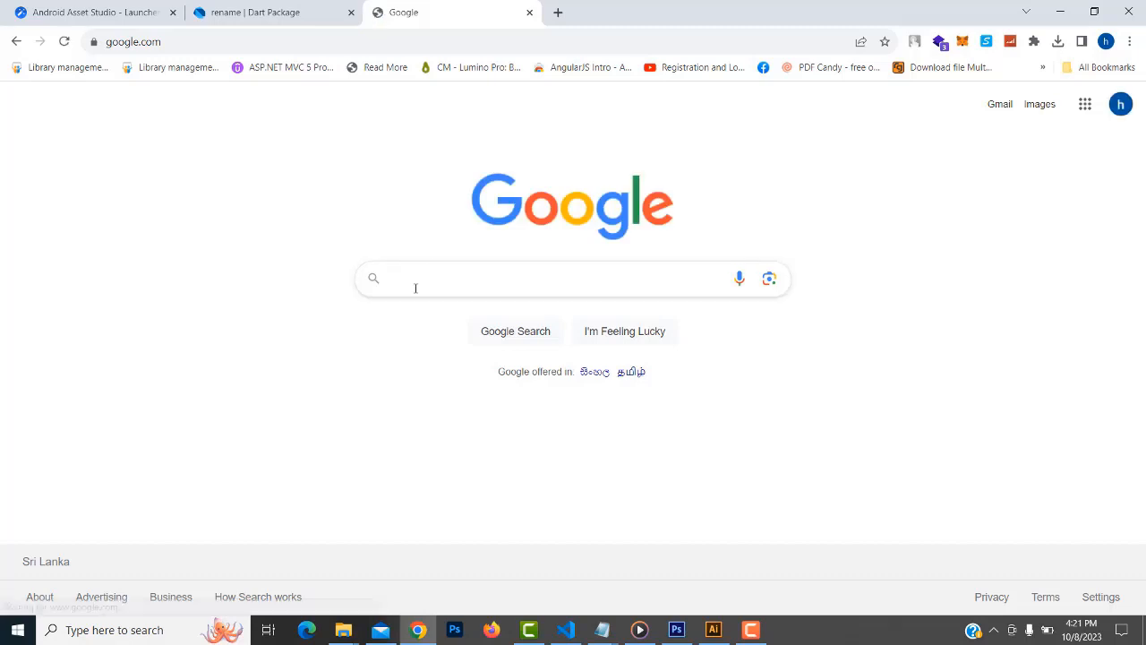
type("flu")
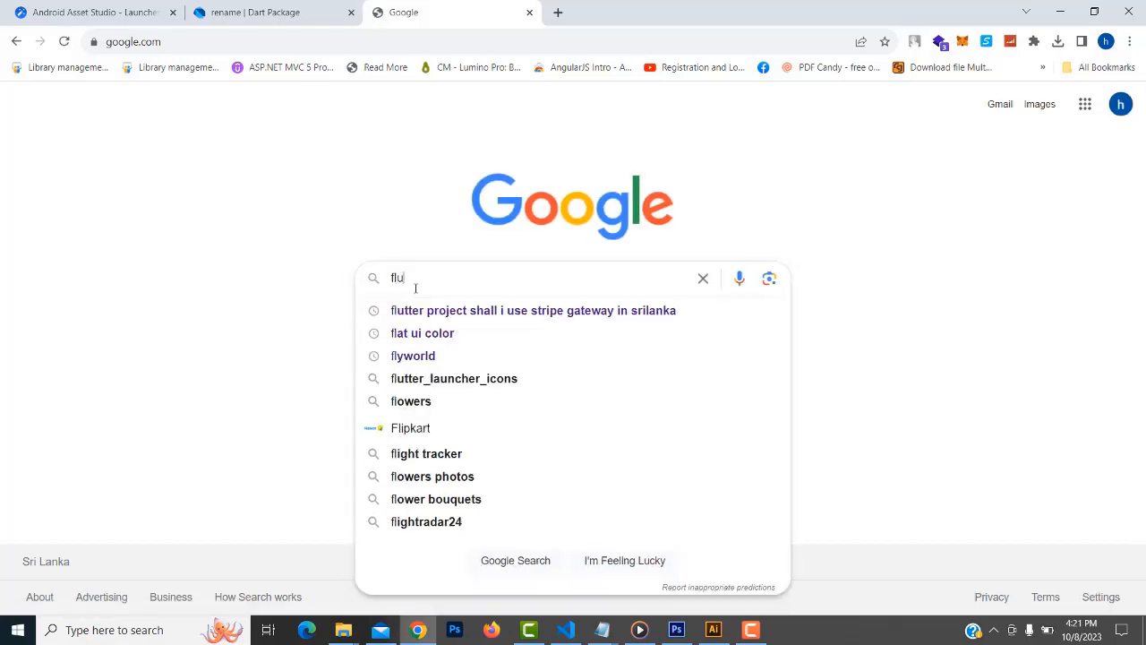
type("tte")
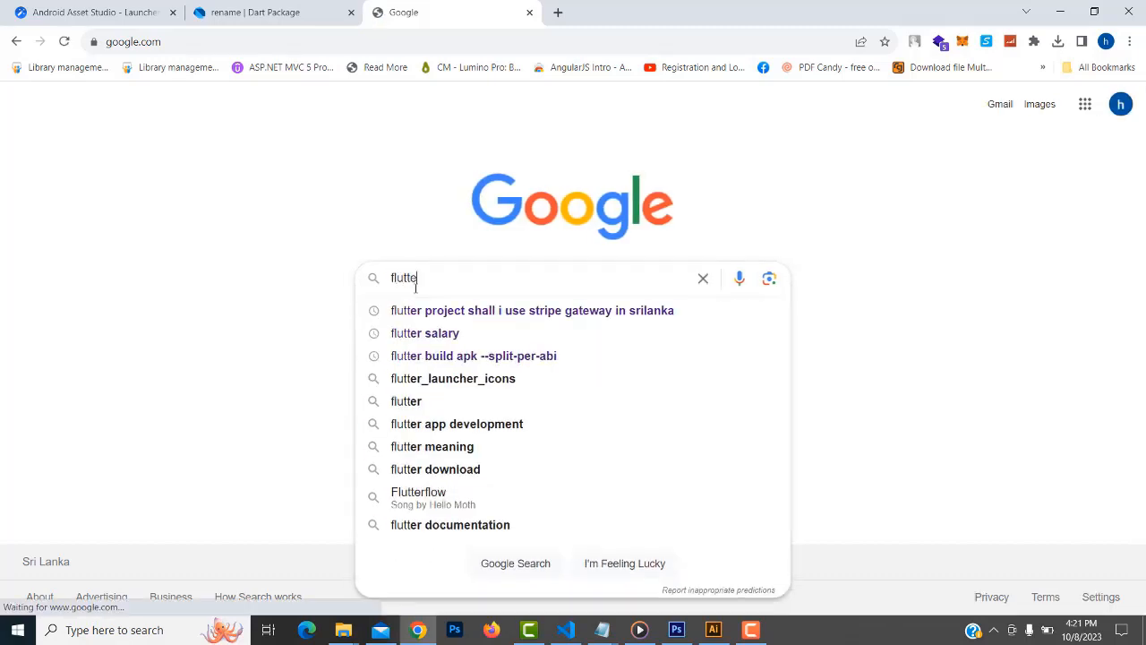
type("r app de")
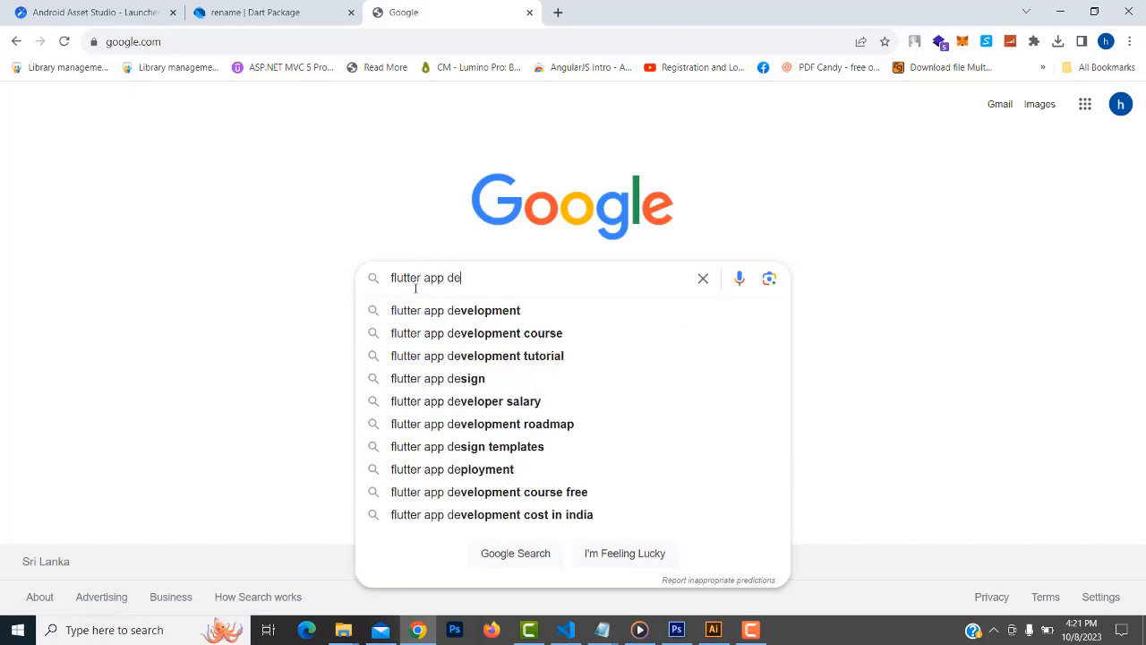
key("Down")
key("Return")
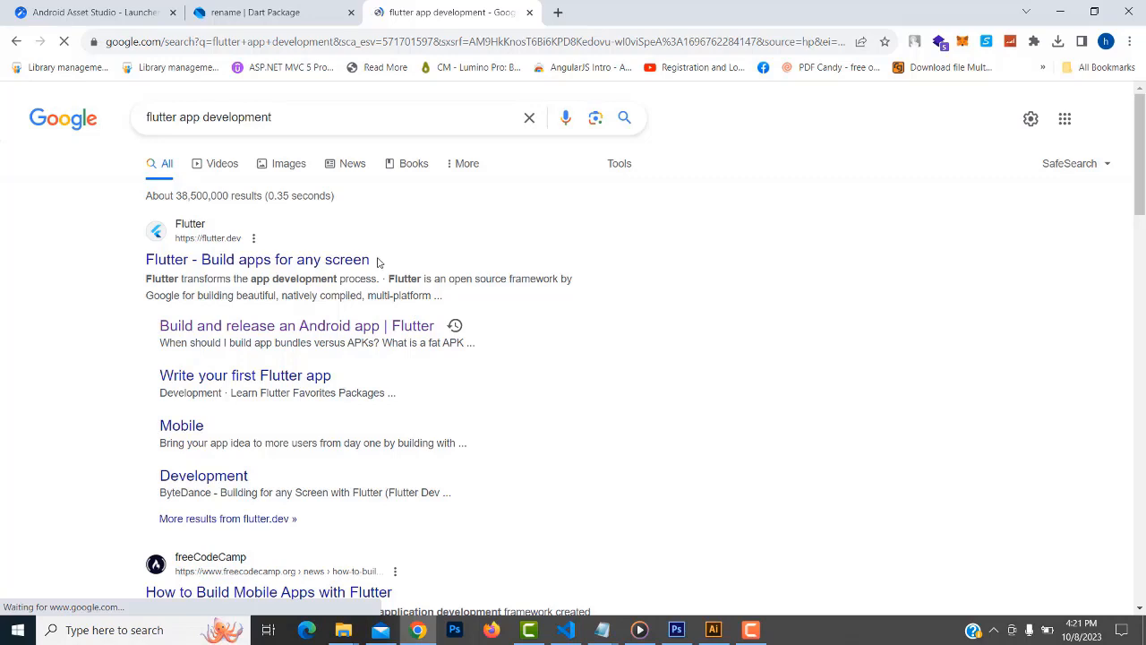
From the results, open the 'Build and release an Android app | Flutter' page
left_click(297, 265)
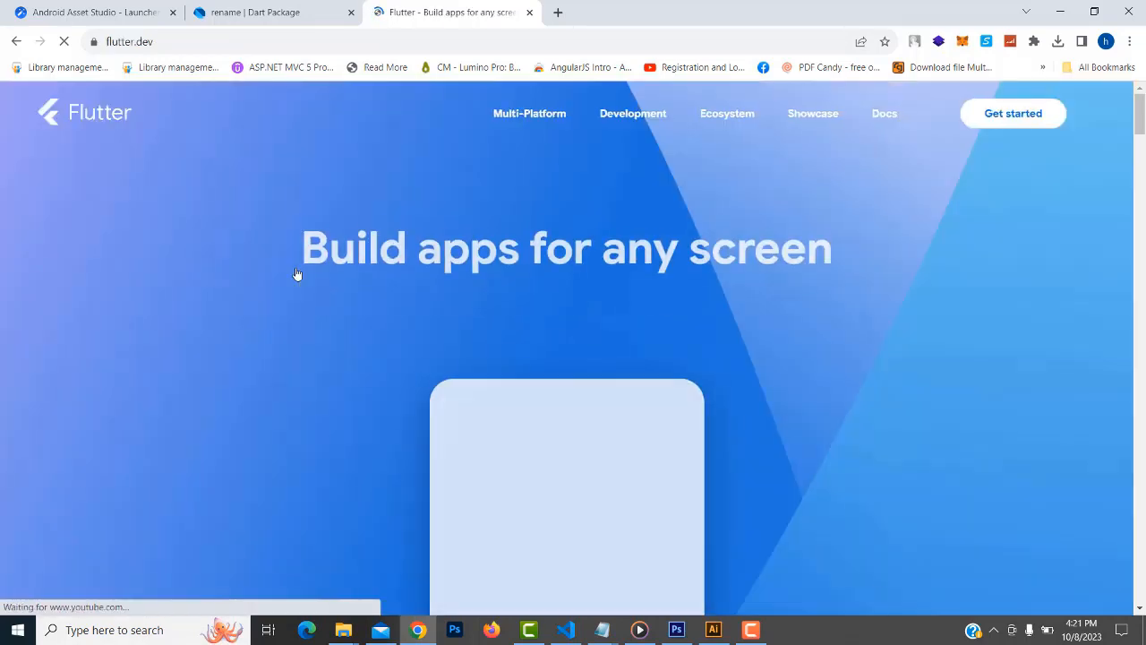
scroll(634, 266, "down", 4)
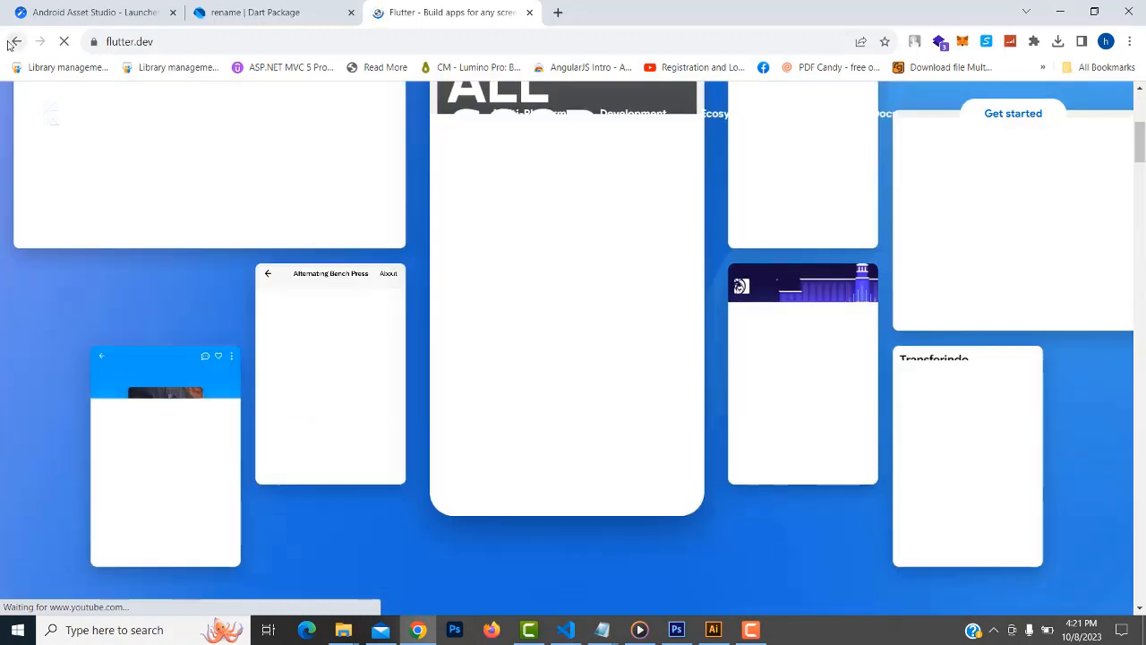
left_click(17, 42)
scroll(343, 203, "down", 1)
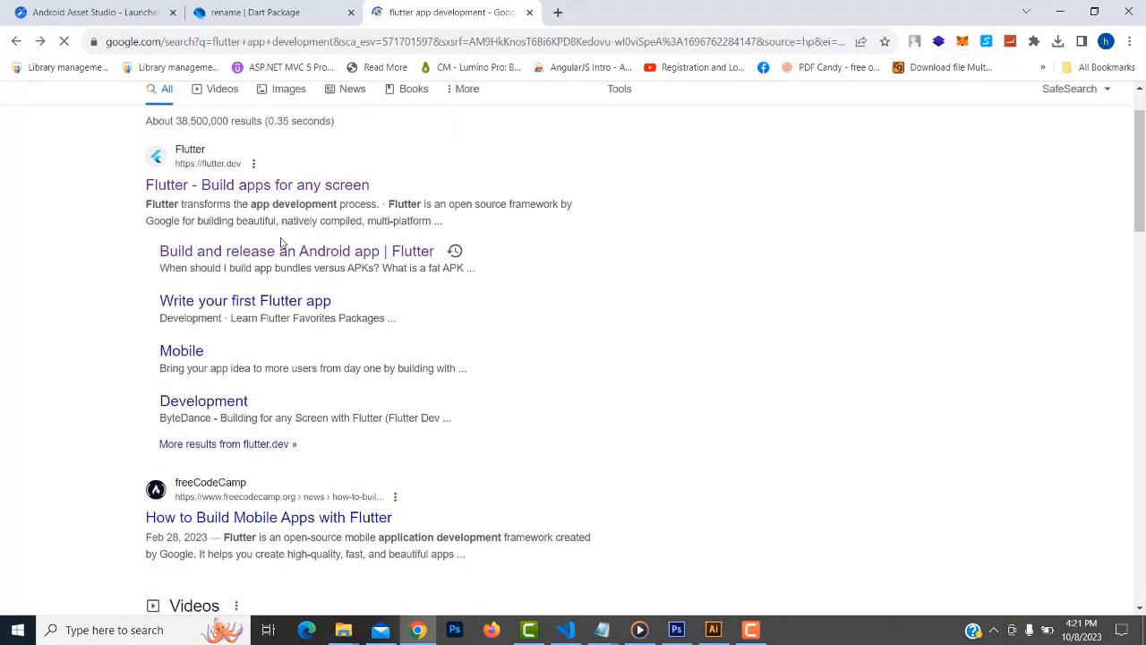
left_click(315, 265)
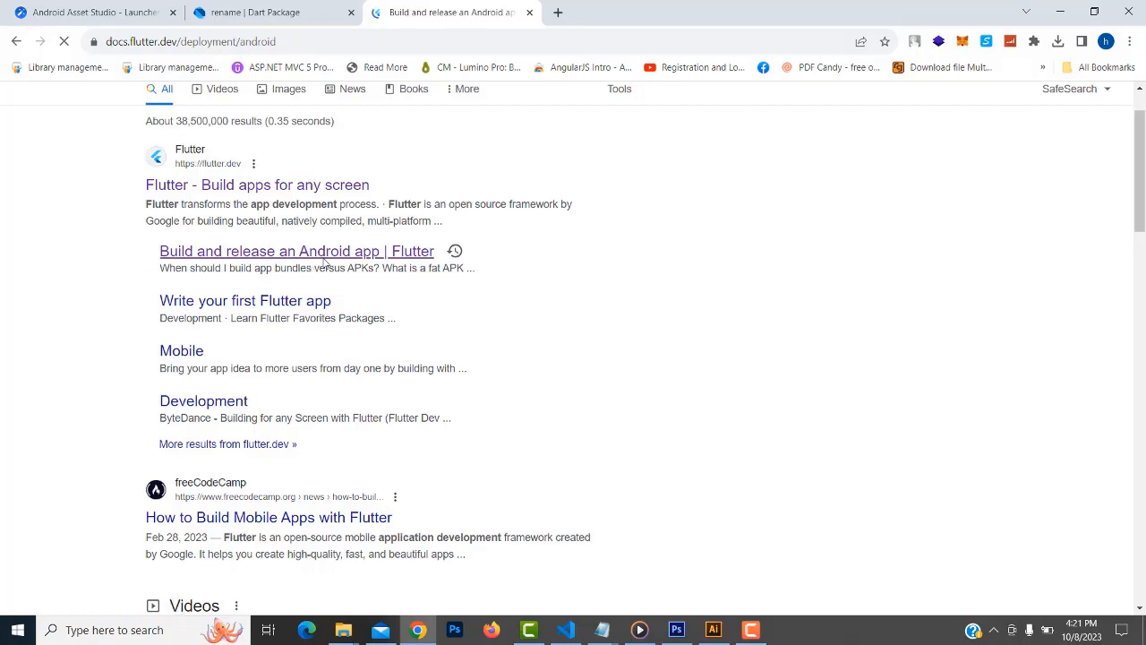
Jump to the 'Signing the app' section of the Flutter release docs
scroll(569, 254, "down", 2)
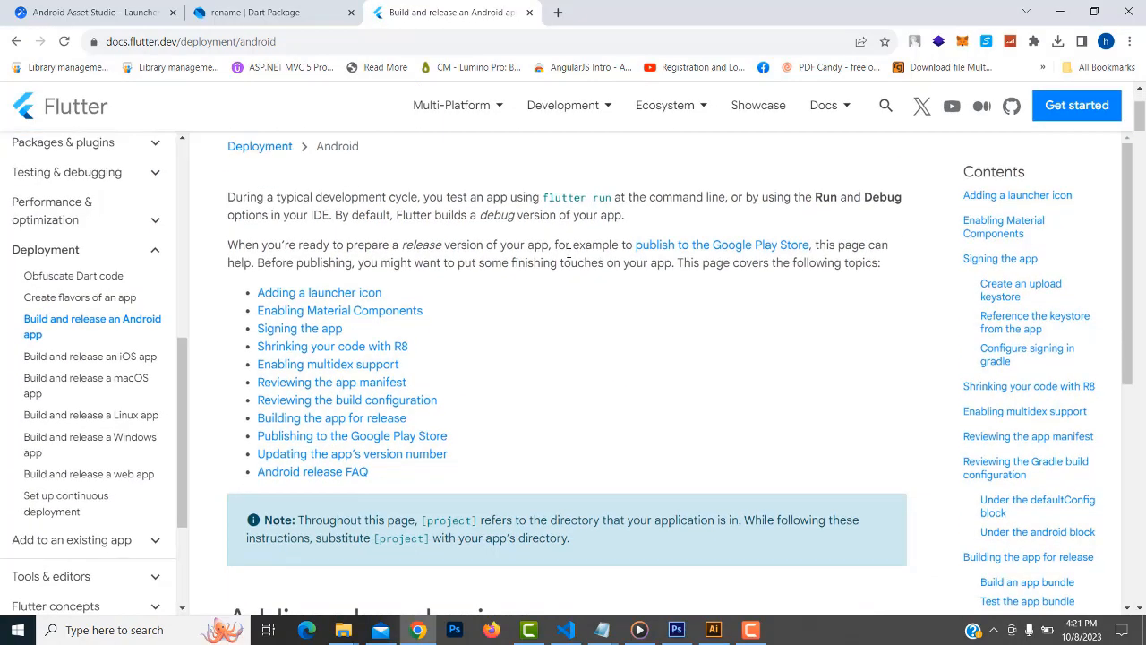
scroll(483, 376, "up", 1)
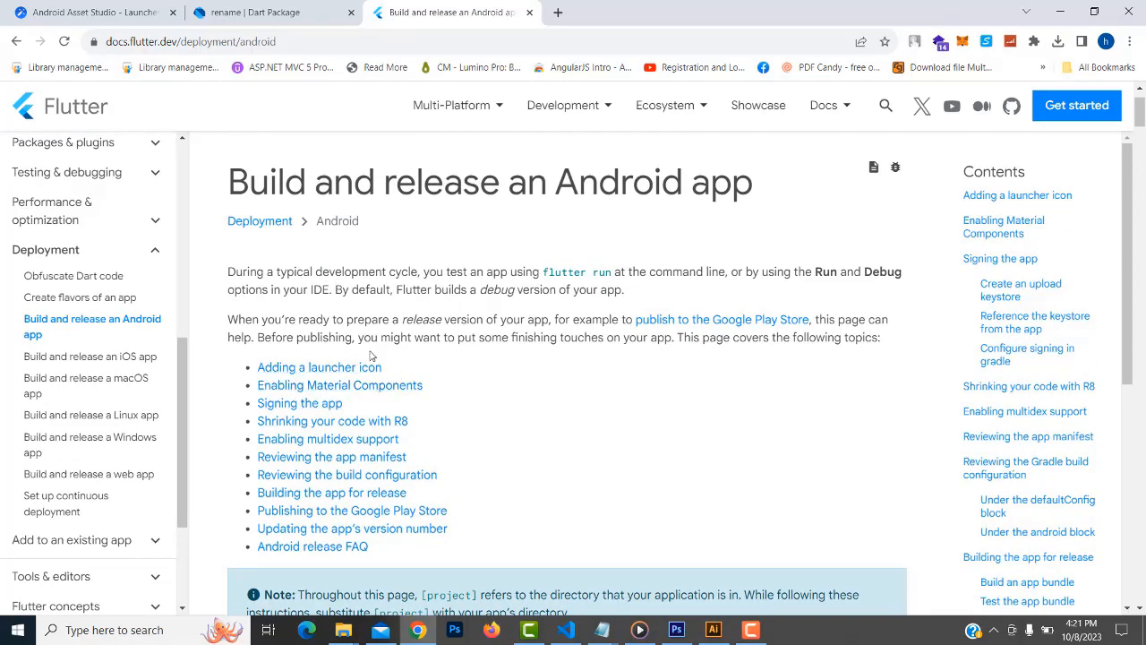
scroll(394, 361, "down", 2)
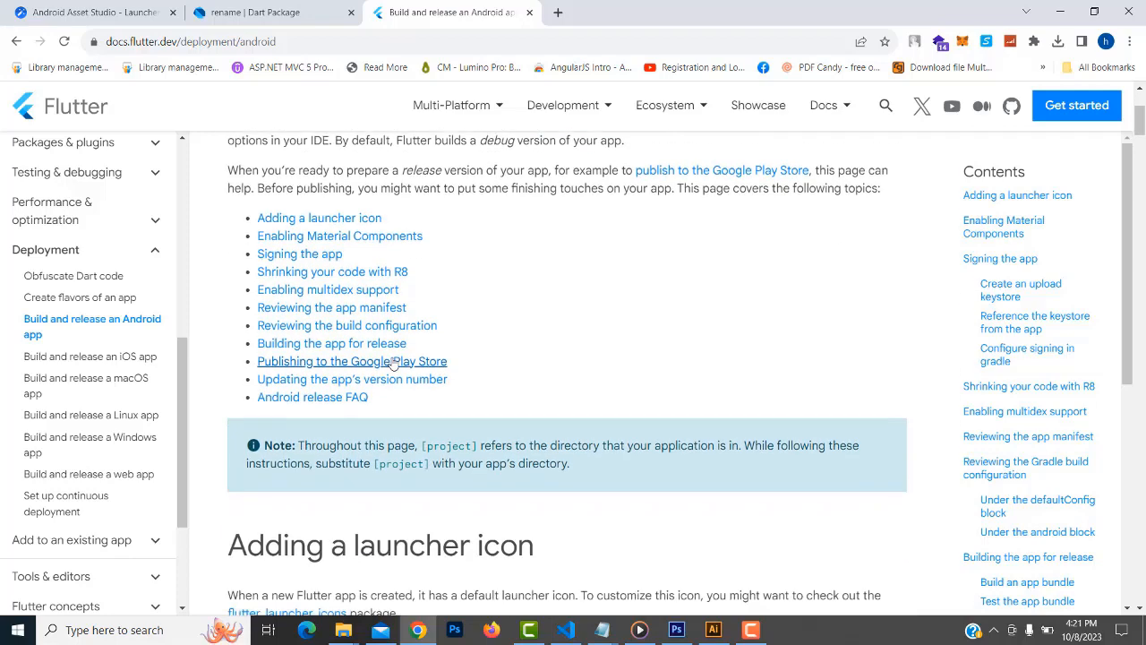
left_click(316, 257)
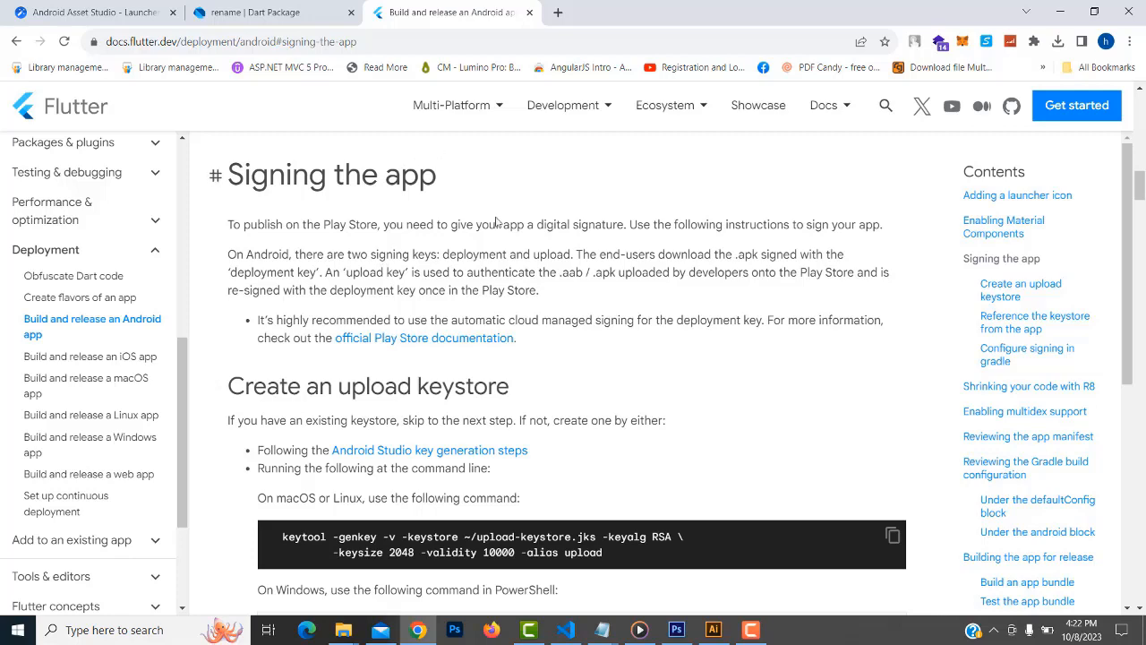
Select the four key.properties lines under 'Reference the keystore from the app'
scroll(522, 258, "down", 1)
scroll(522, 259, "down", 5)
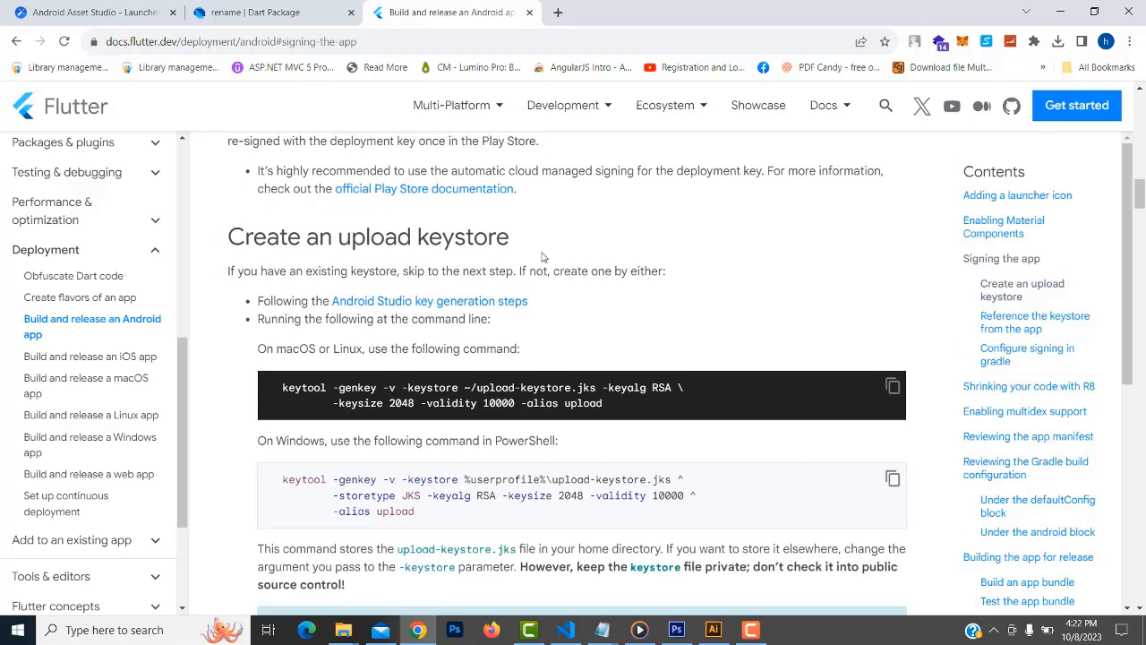
scroll(543, 252, "down", 4)
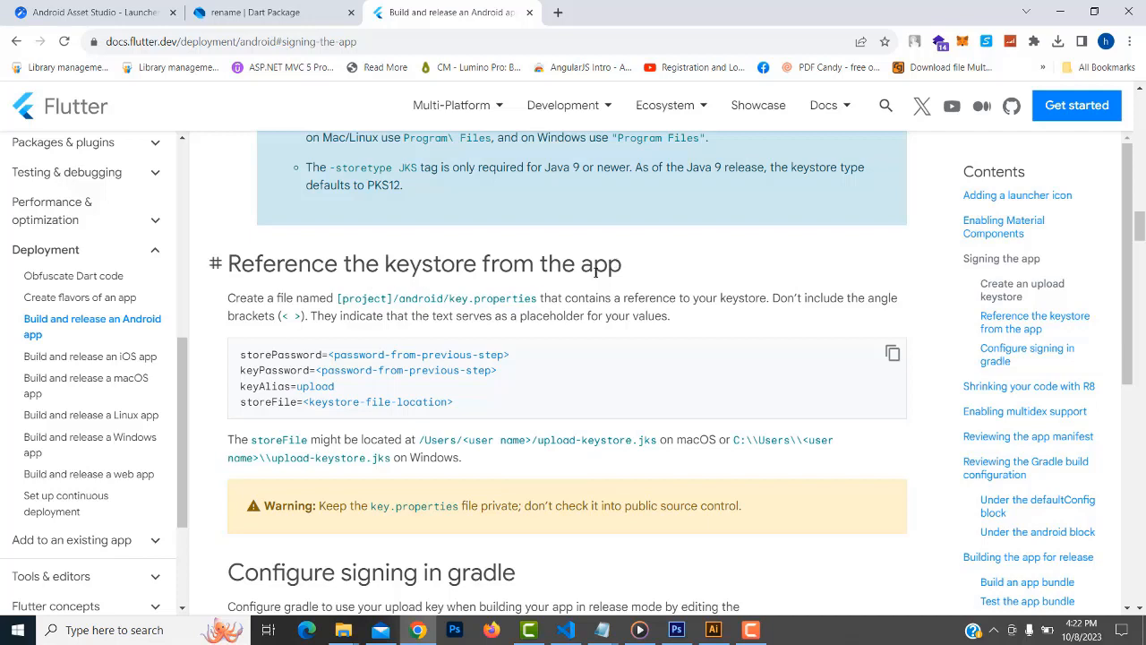
left_click_drag(242, 354, 463, 414)
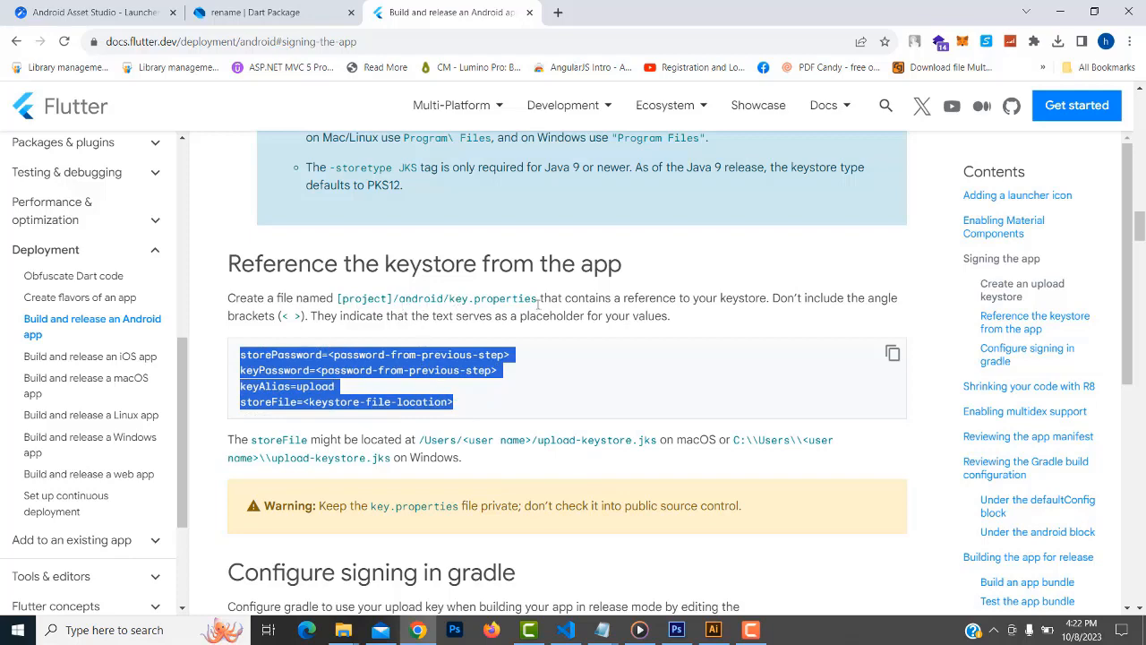
scroll(586, 349, "up", 2)
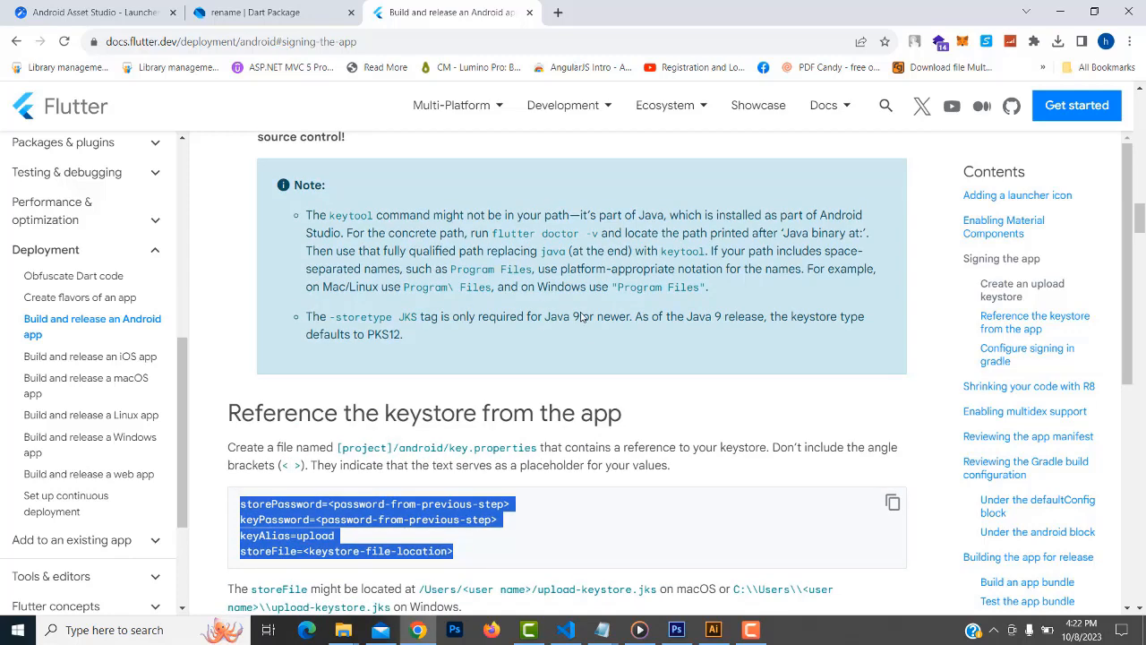
scroll(574, 313, "up", 1)
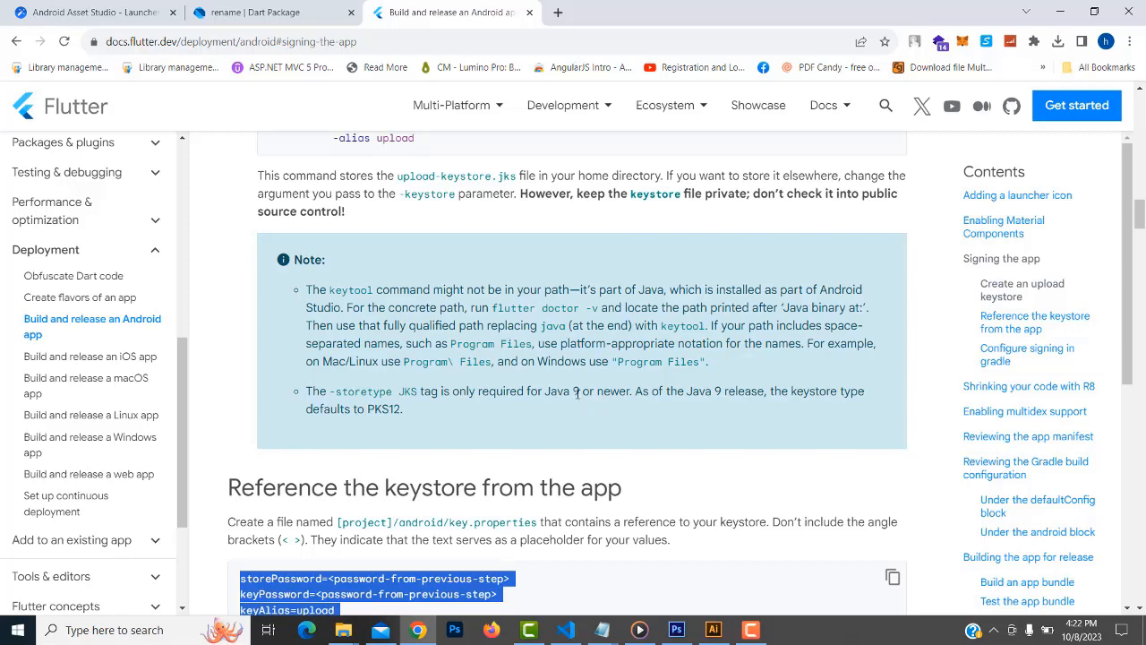
Open Command Prompt via Run and check java -version, which reports Java 17.0.6 LTS
right_click(14, 624)
left_click(90, 547)
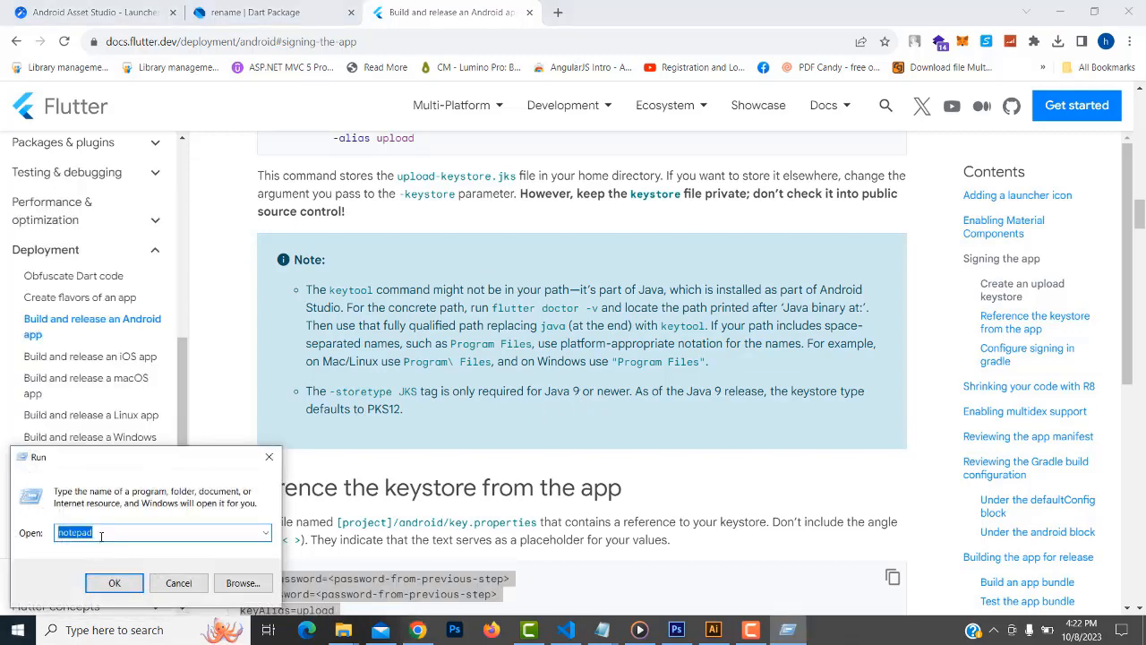
type("cmd")
key("Return")
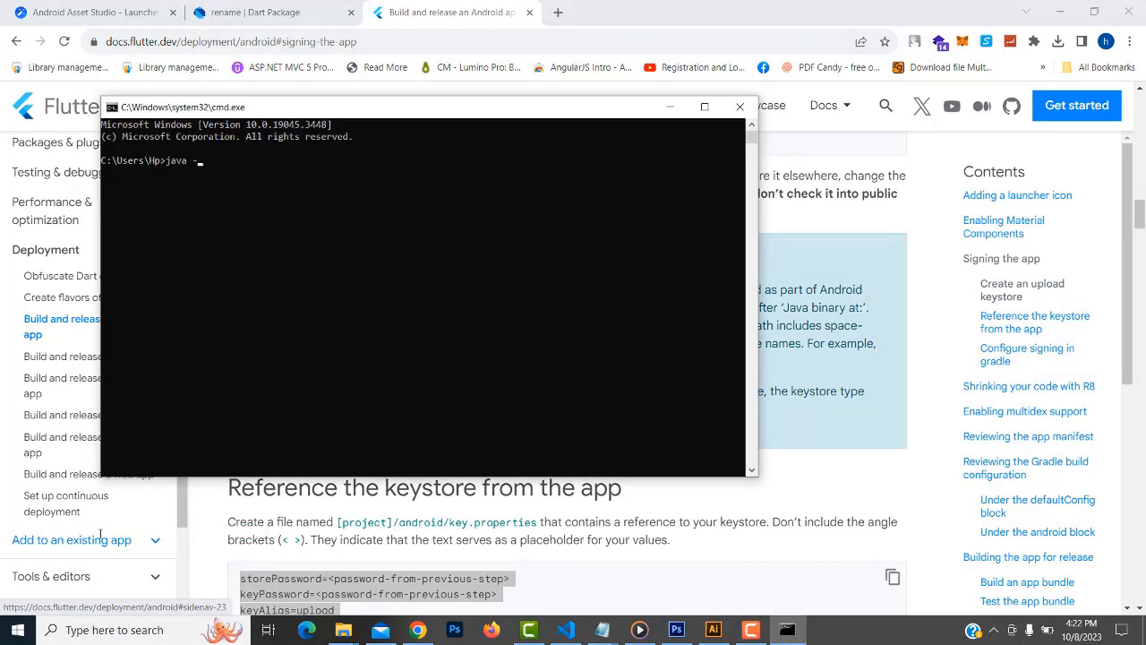
type("java -version")
key("Return")
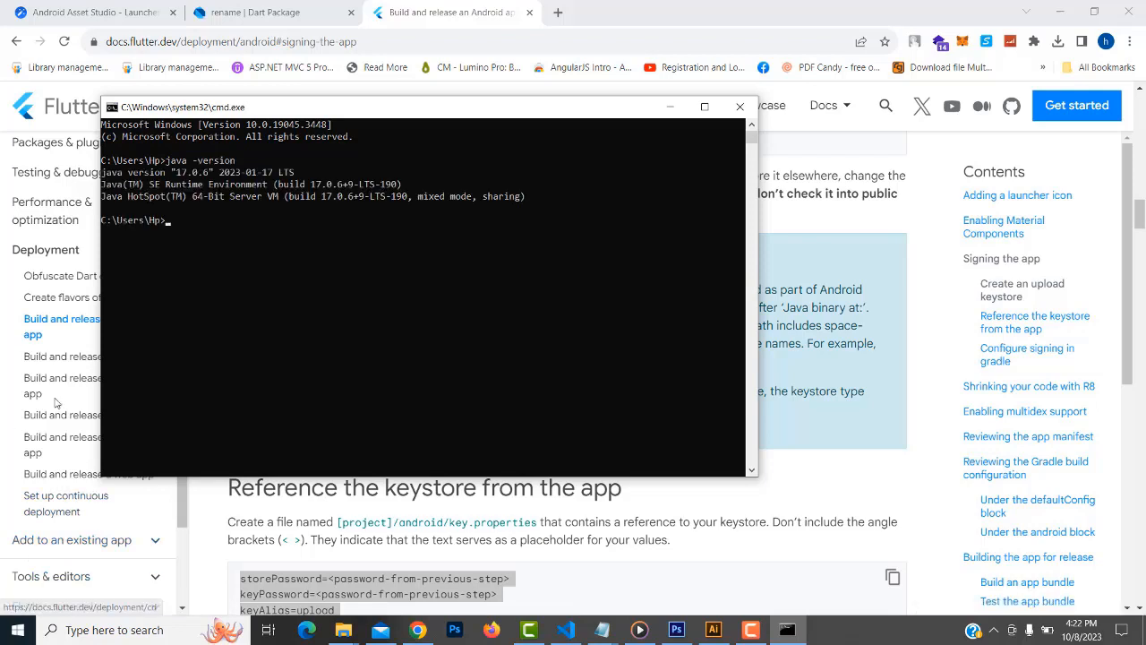
Close Command Prompt and search Google for 'jdk download' in a new tab
left_click(740, 106)
left_click(558, 12)
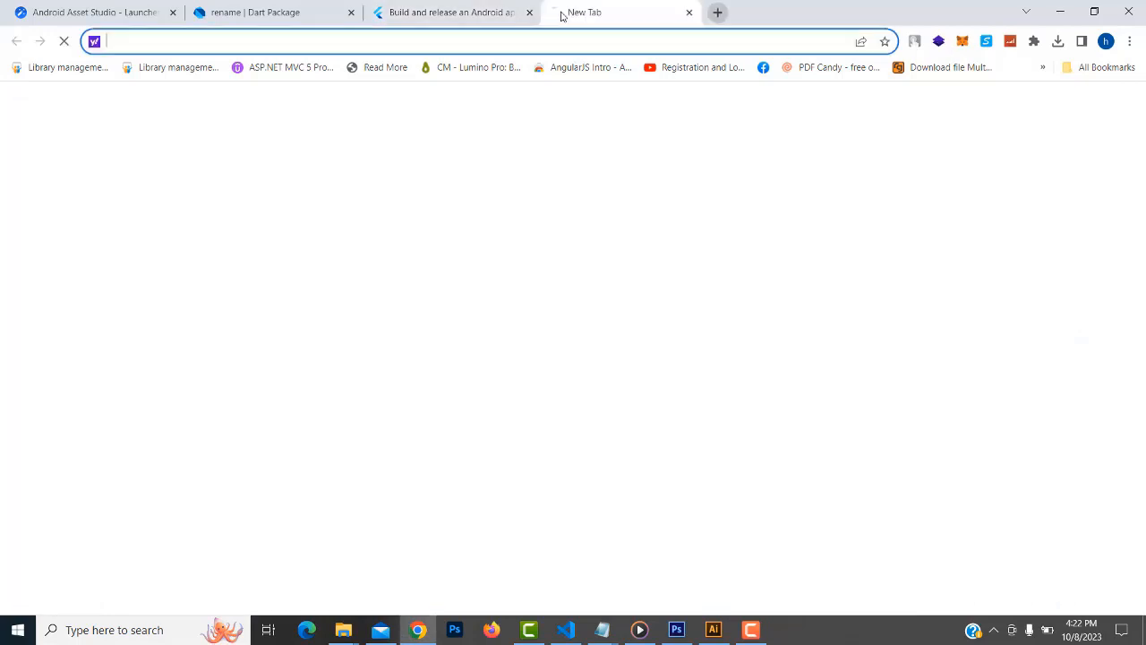
type("g")
key("Return")
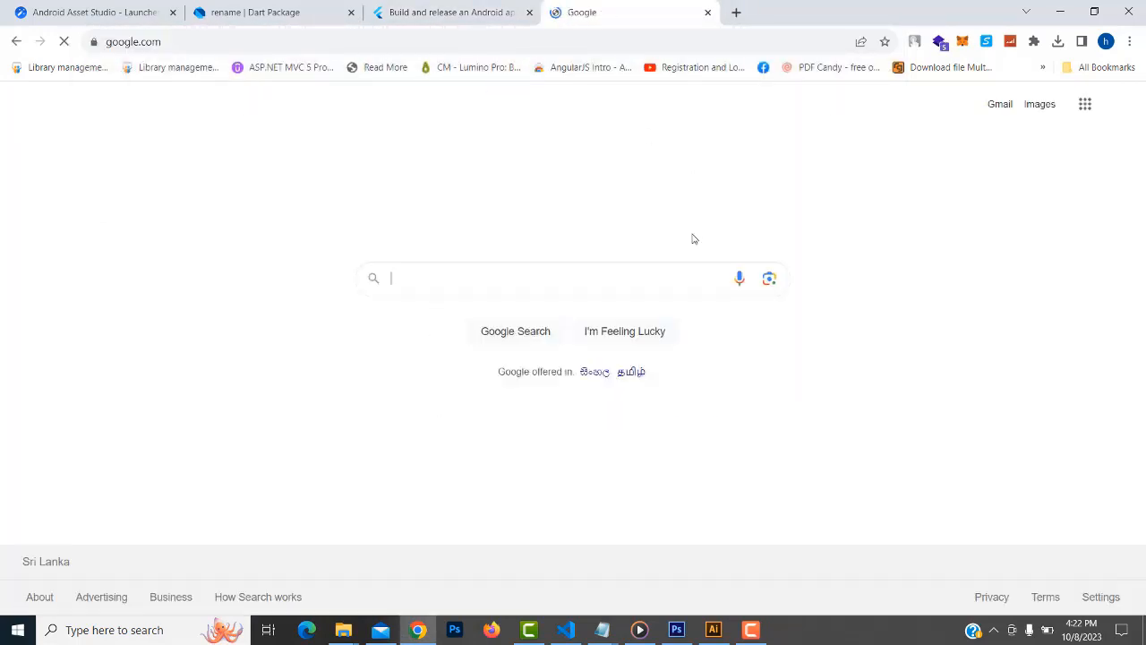
type("jd")
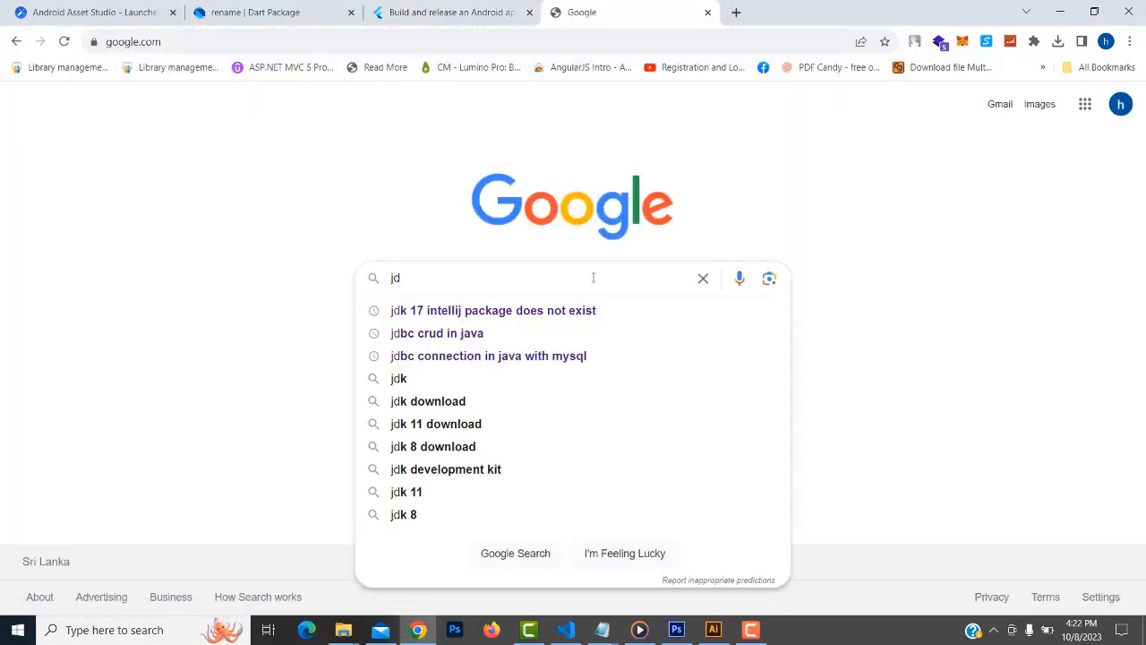
type("k download")
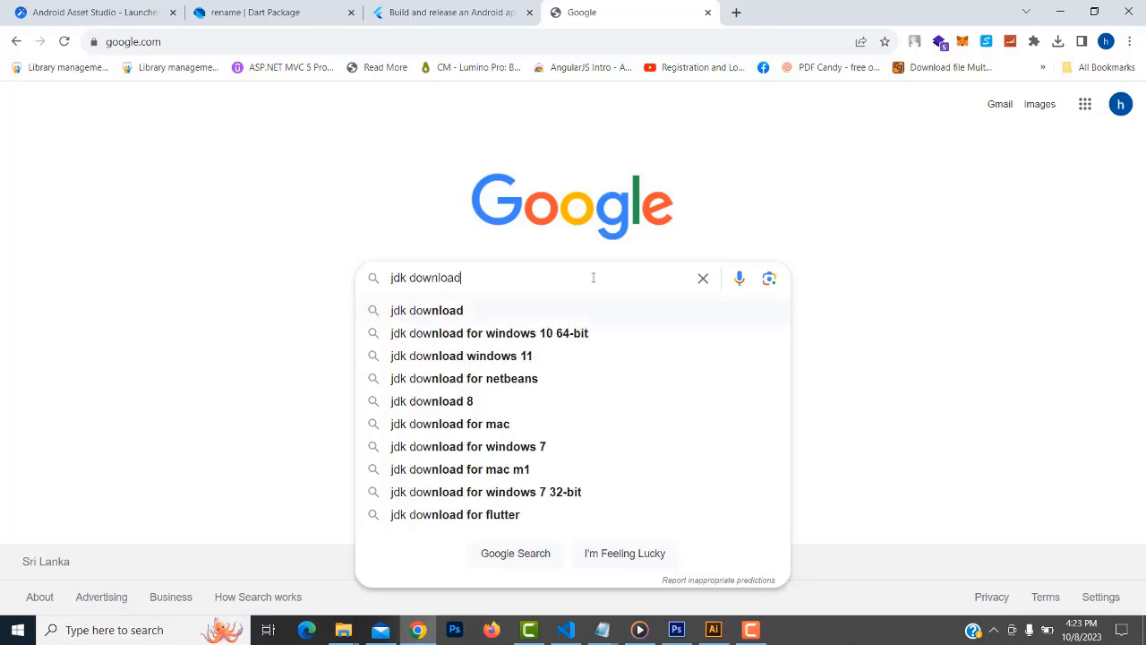
key("Return")
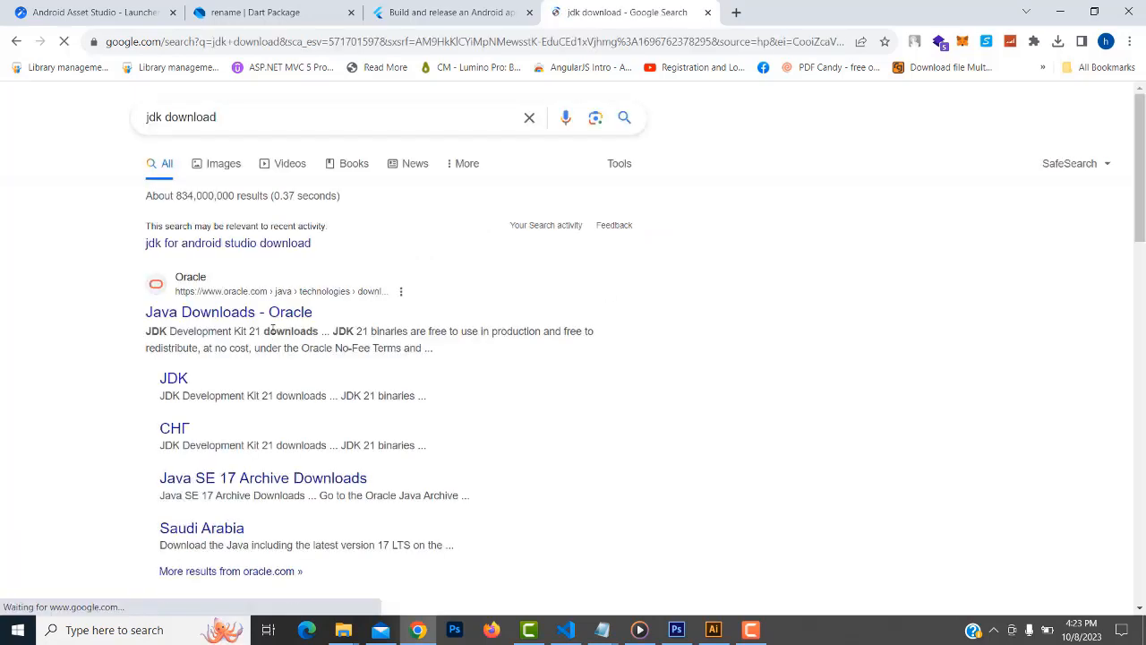
Open Oracle's Java Downloads page and show the JDK 21 Windows downloads
left_click(269, 322)
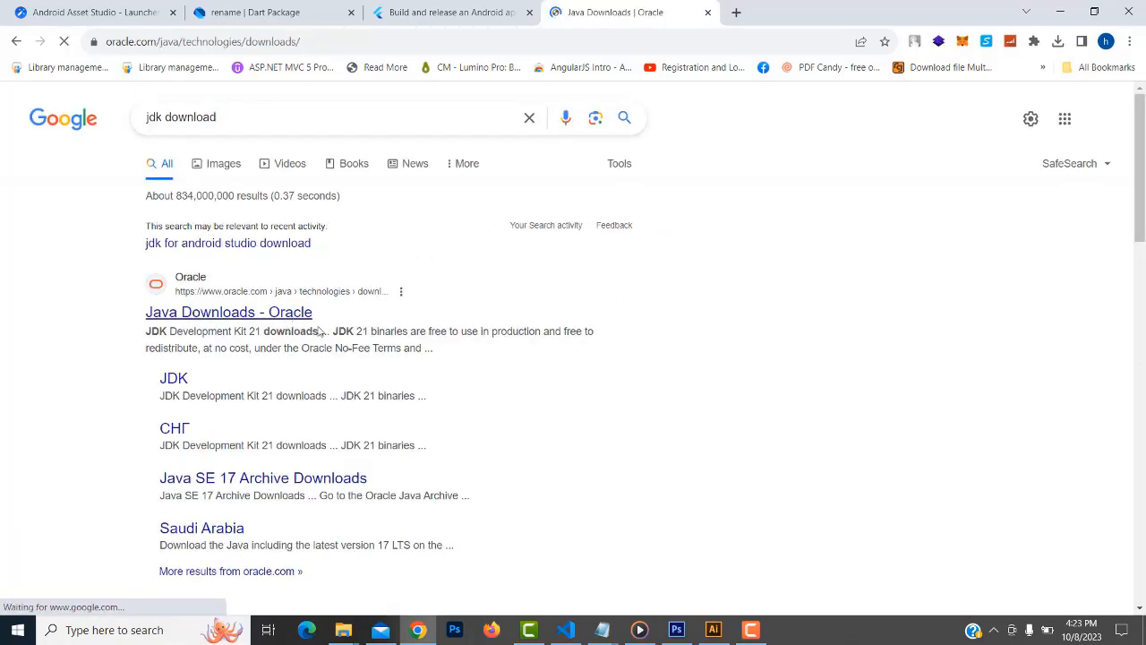
scroll(697, 260, "down", 3)
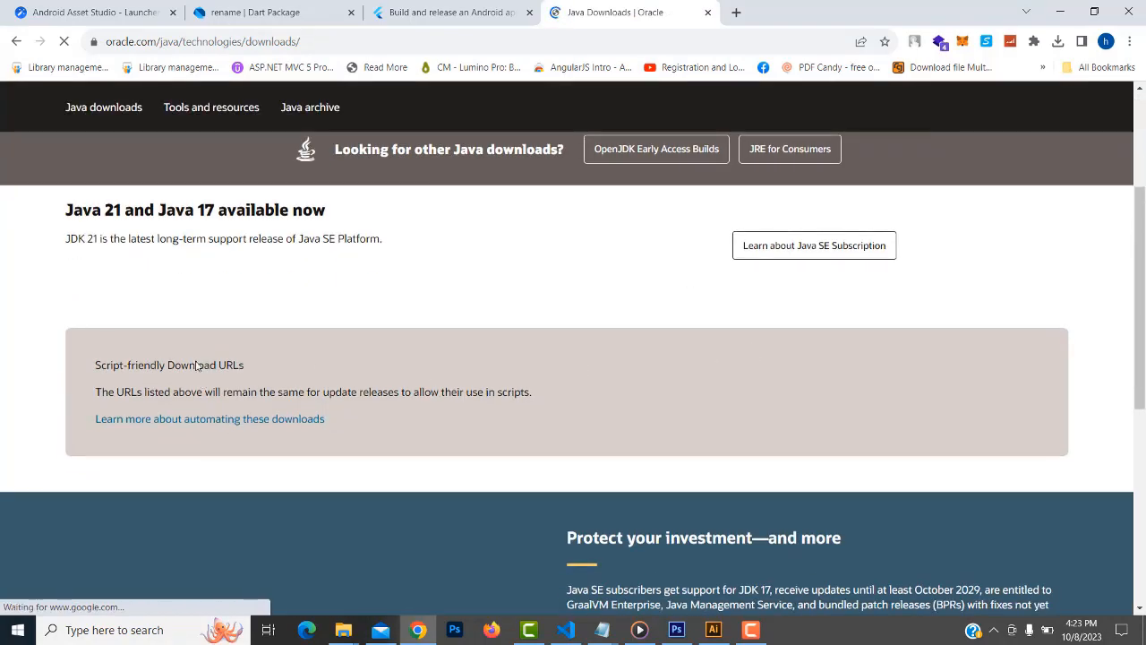
scroll(303, 346, "down", 3)
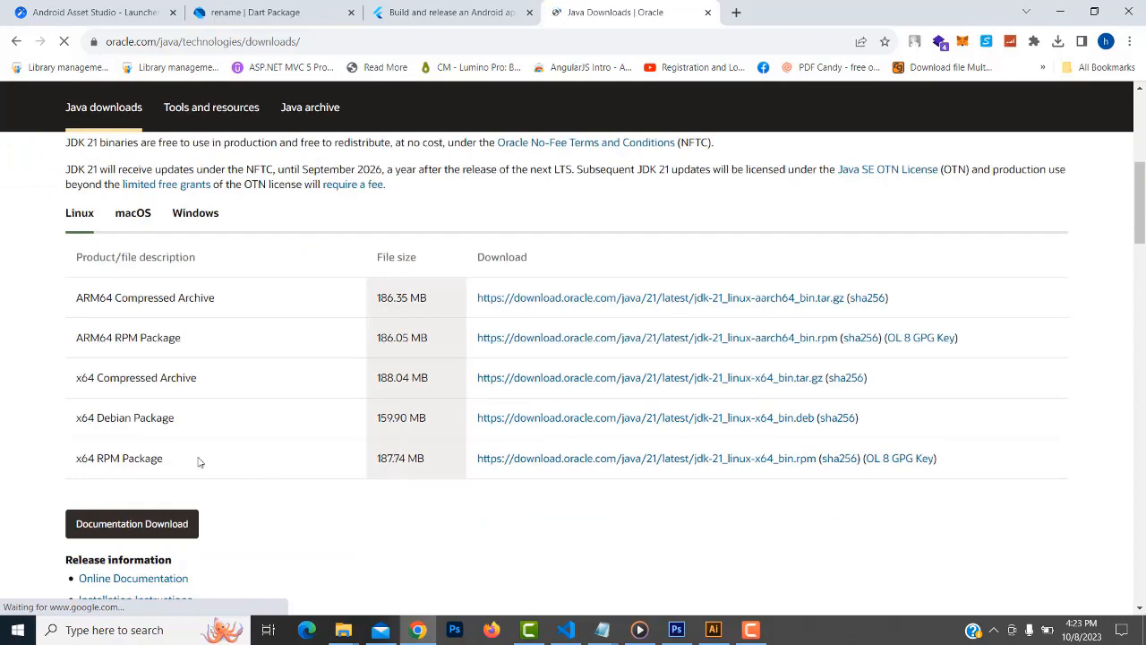
scroll(440, 353, "down", 3)
scroll(550, 371, "up", 3)
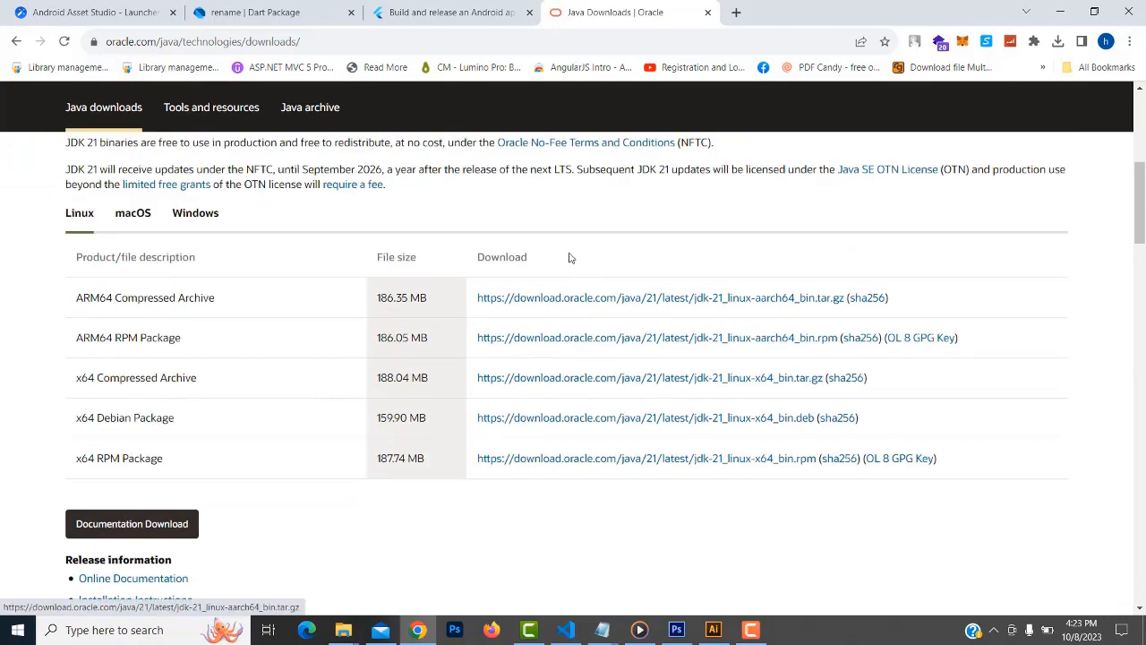
scroll(591, 469, "up", 1)
left_click(195, 287)
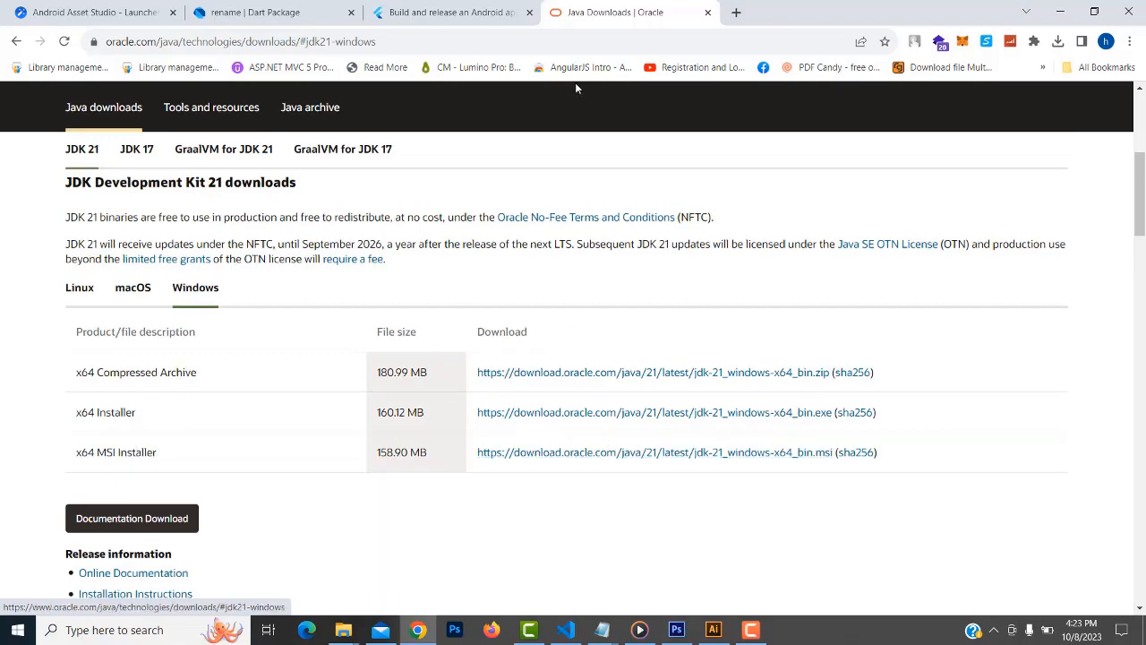
Close the Oracle tab, highlight the key.properties file name in the docs, and switch to VS Code
left_click(707, 12)
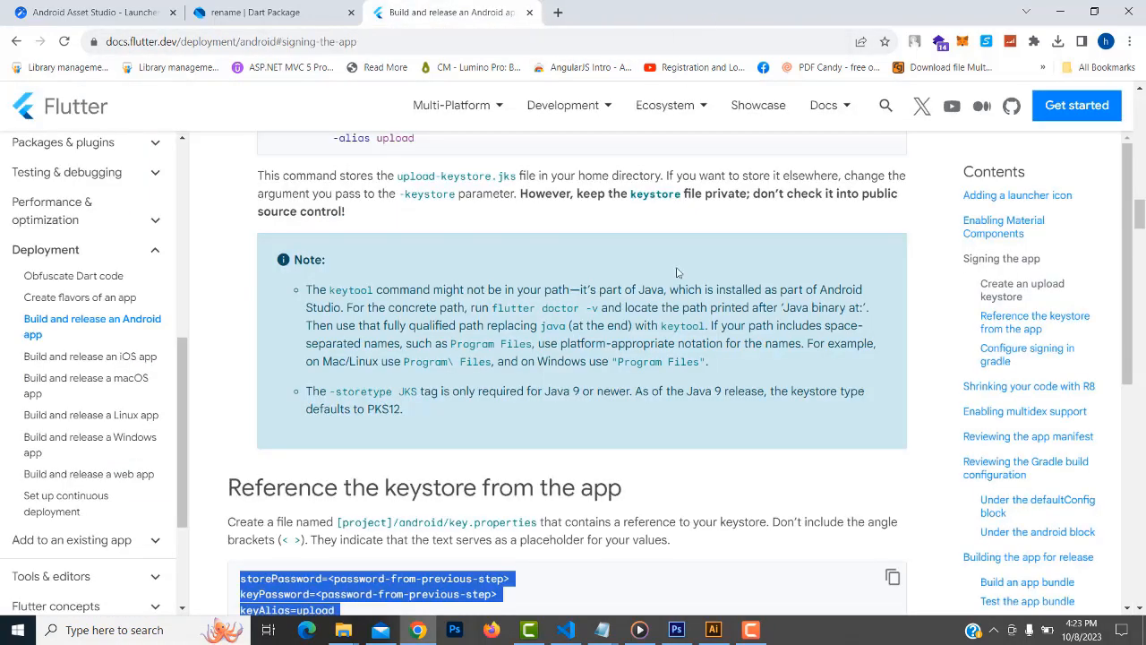
scroll(506, 307, "down", 3)
scroll(564, 316, "up", 2)
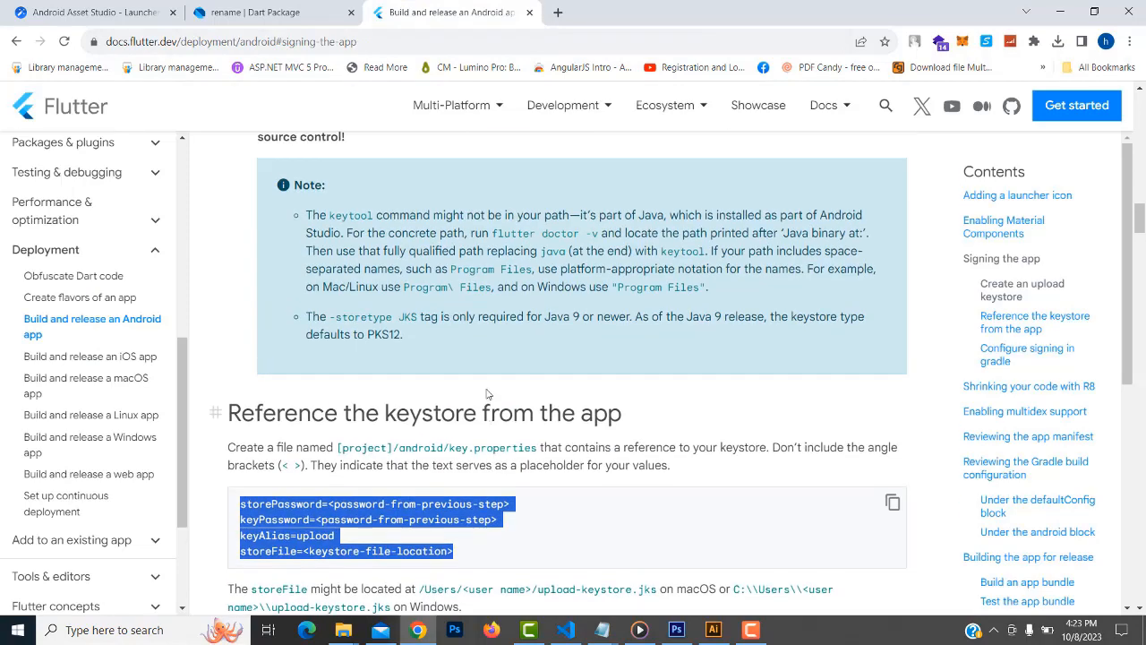
scroll(471, 303, "down", 1)
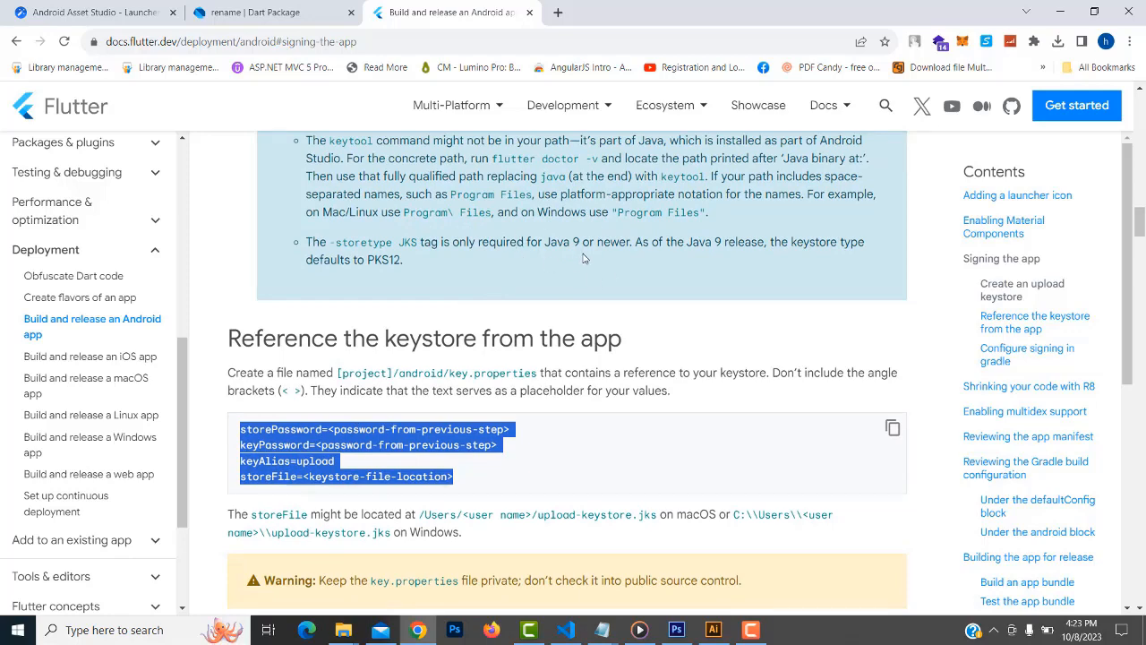
scroll(583, 258, "down", 1)
left_click(291, 384)
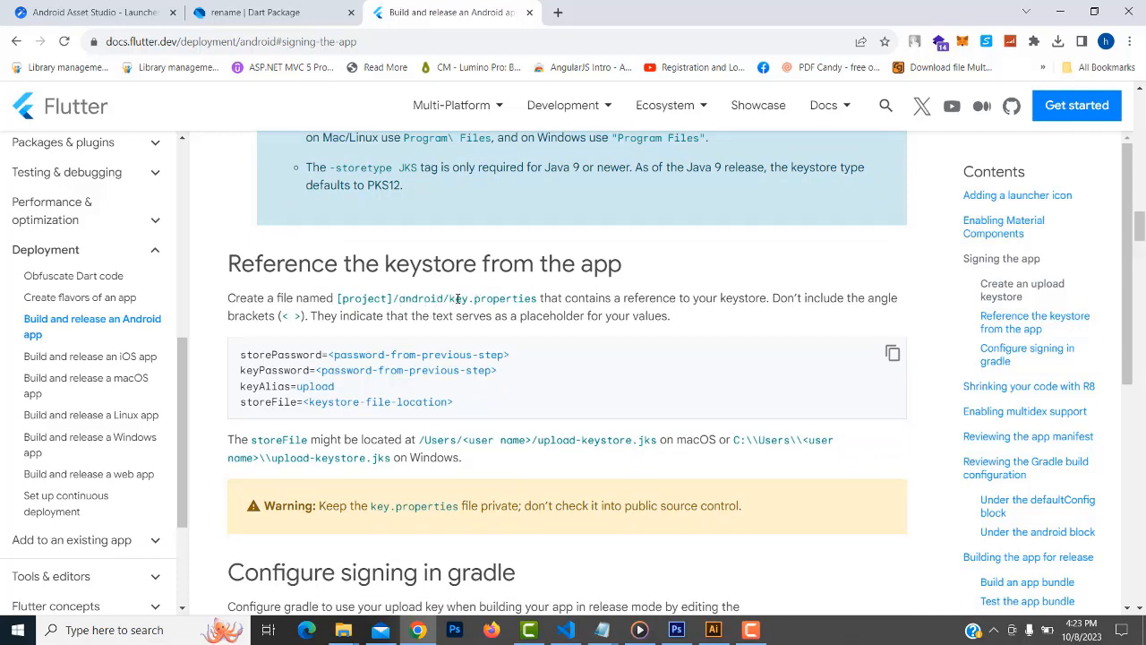
left_click_drag(539, 298, 447, 298)
key("ctrl+c")
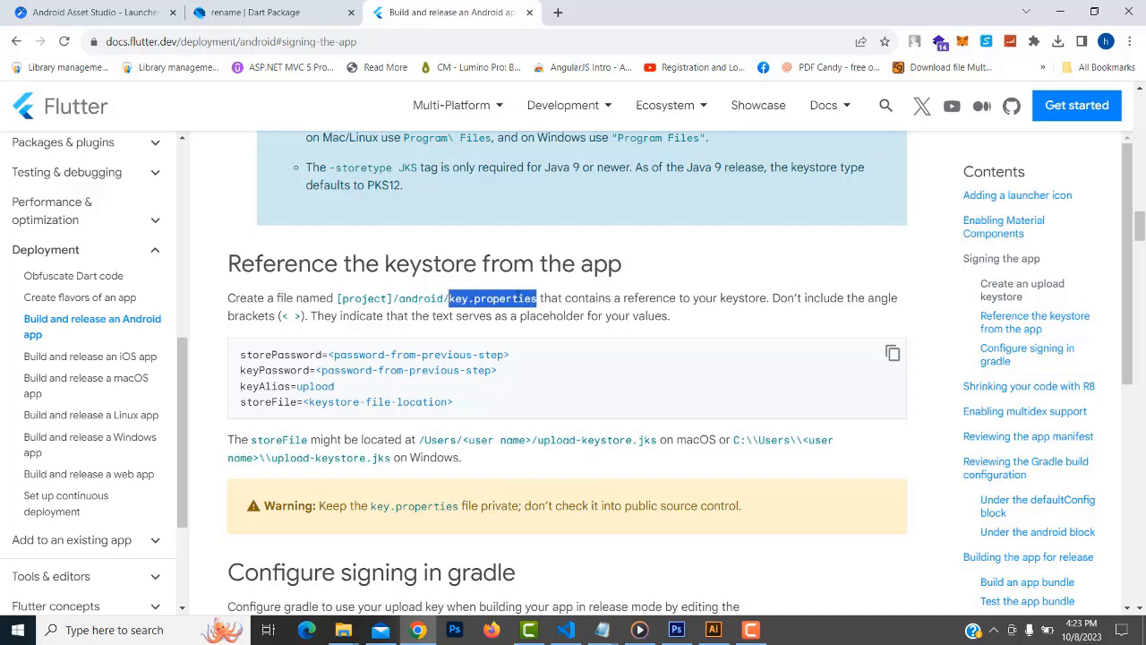
left_click(563, 631)
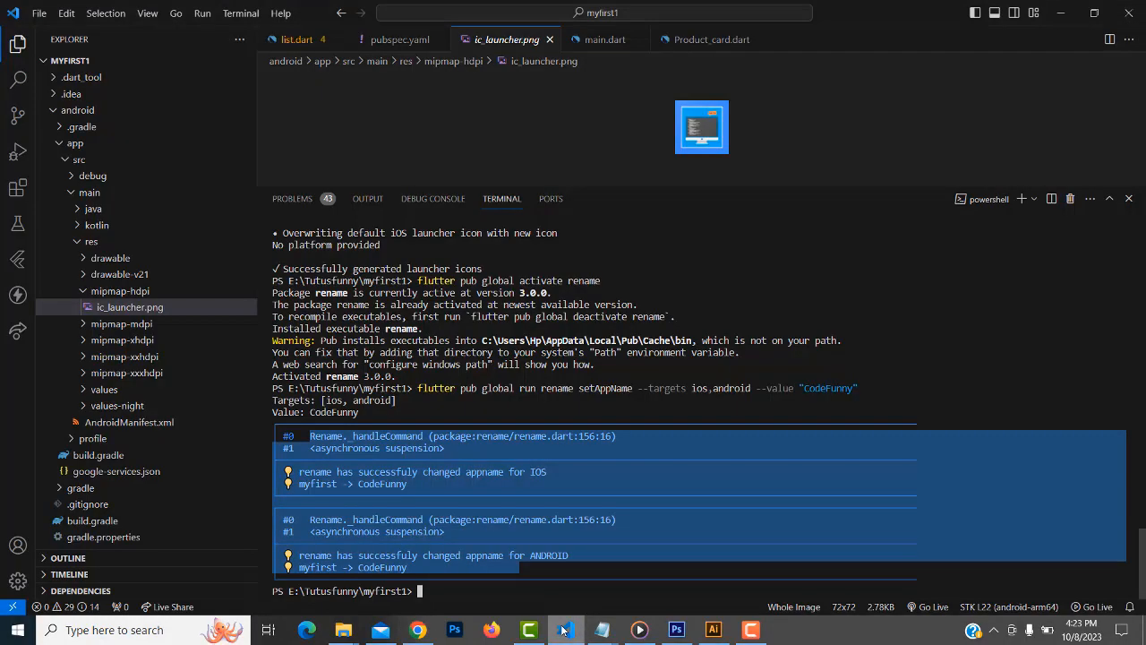
Add a new file named key.properties inside the project's android folder
left_click(55, 111)
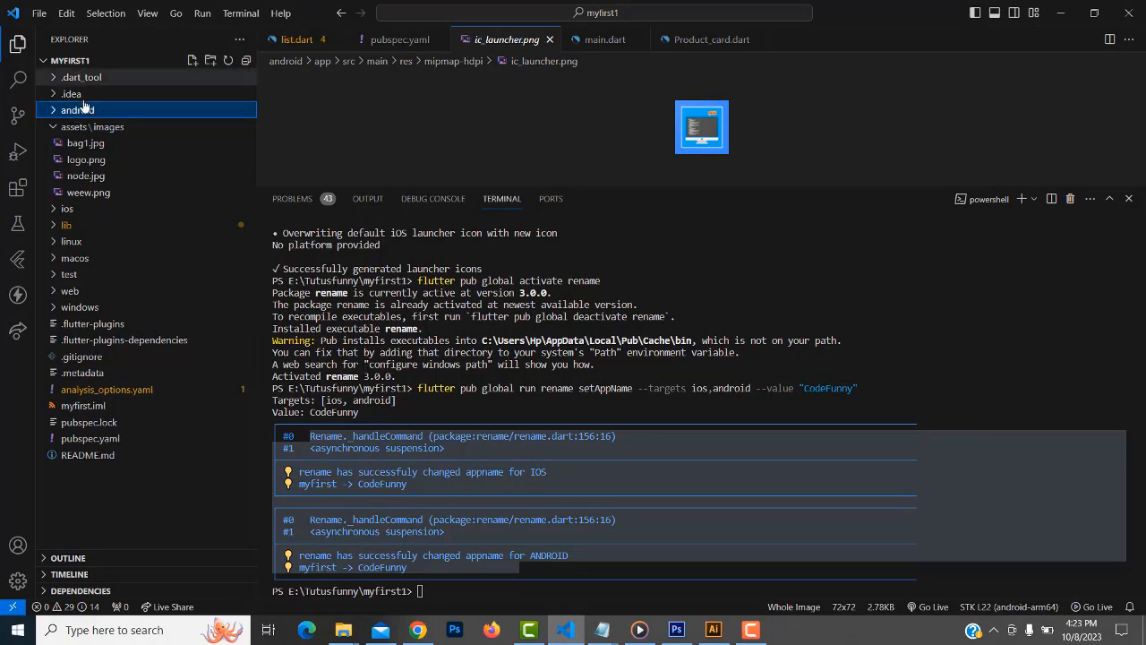
left_click(56, 112)
left_click(55, 112)
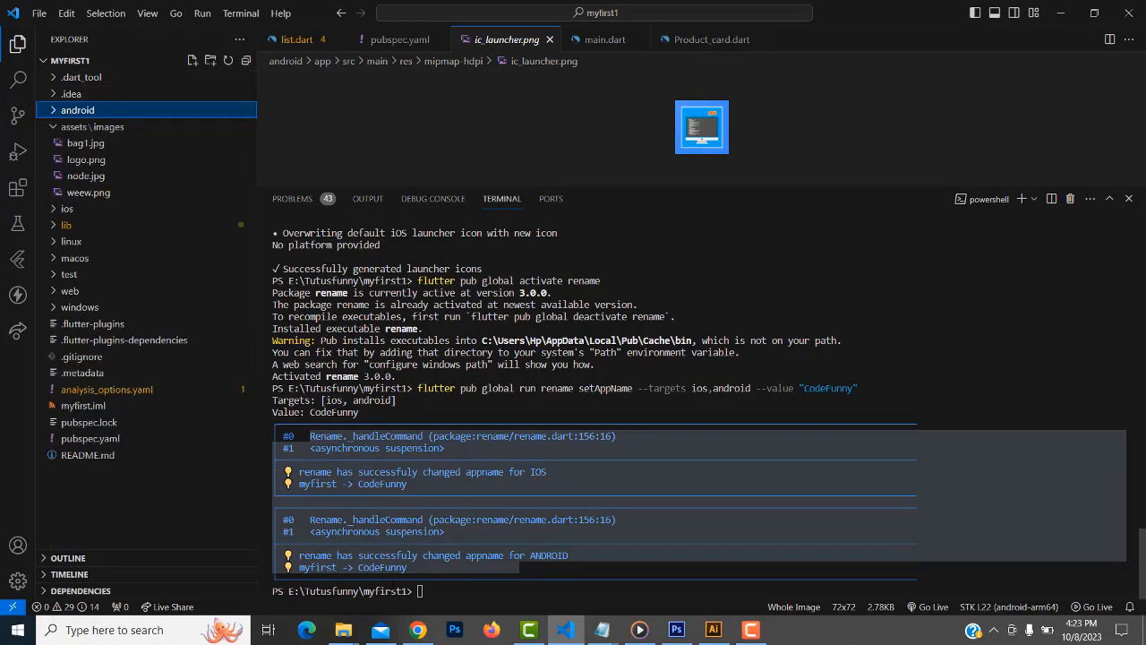
left_click(417, 630)
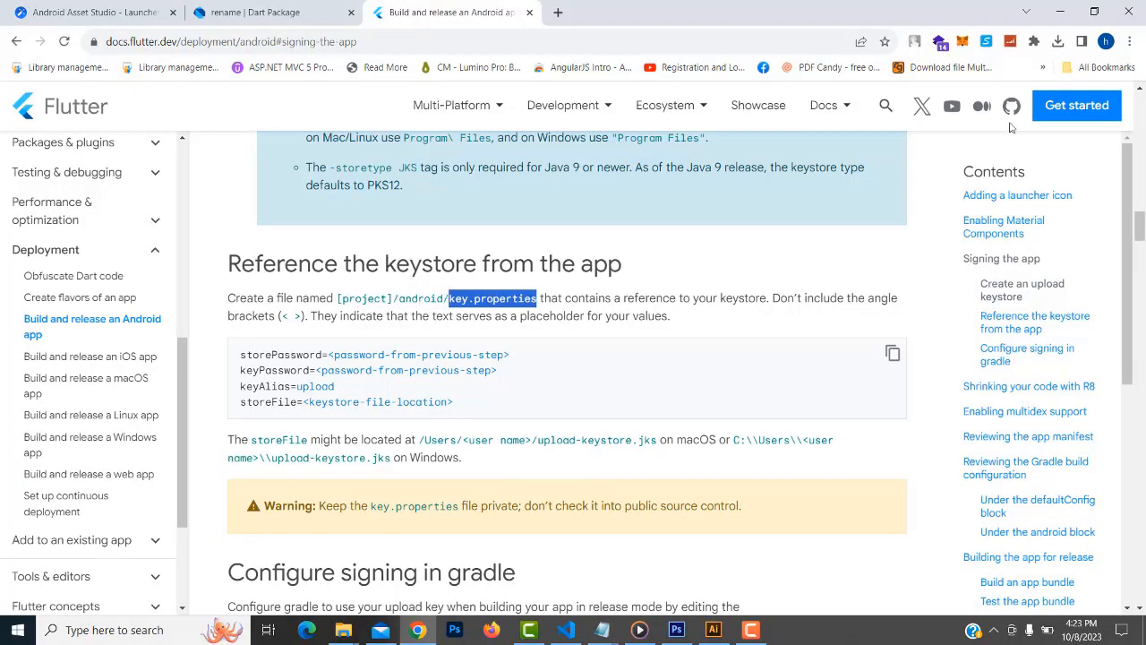
left_click(1061, 11)
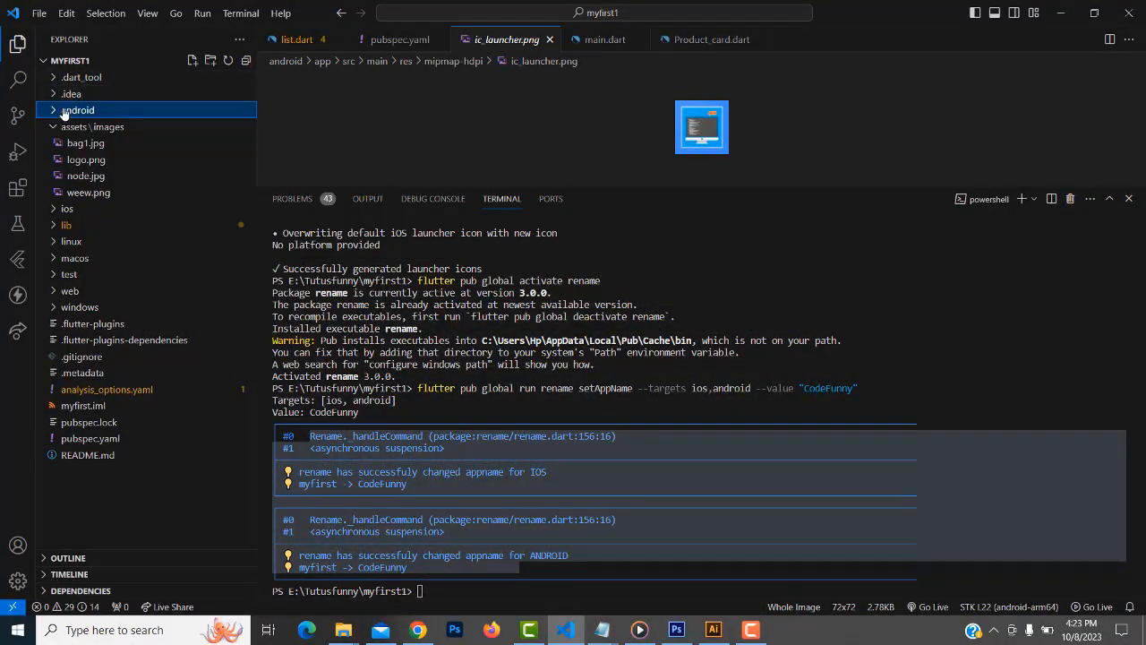
right_click(65, 112)
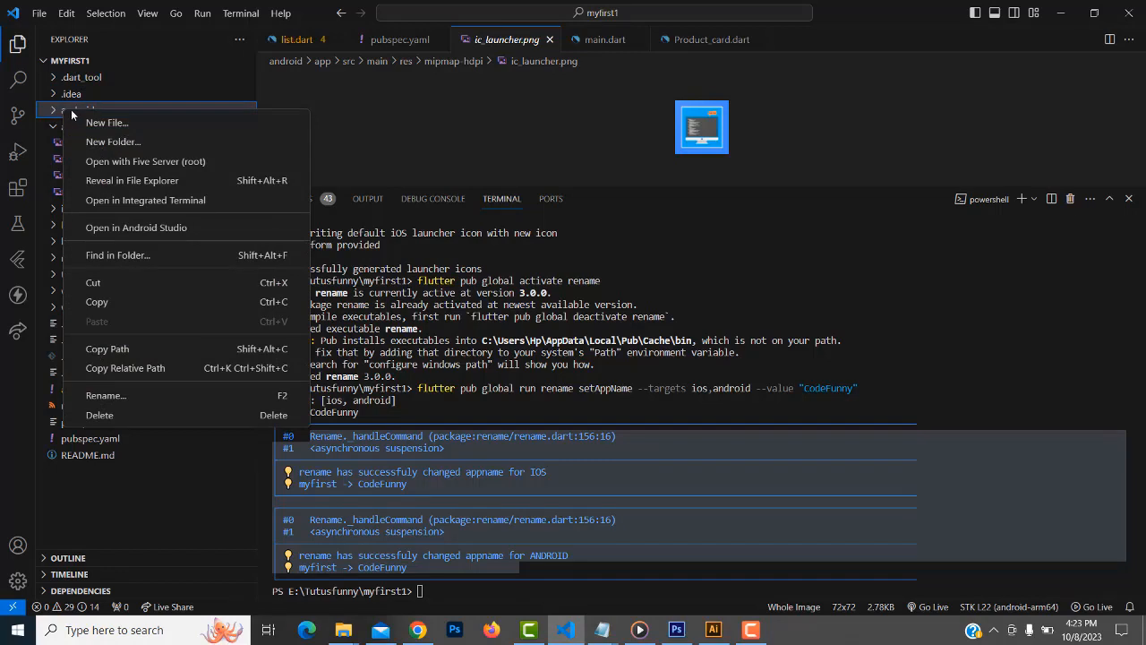
left_click(90, 122)
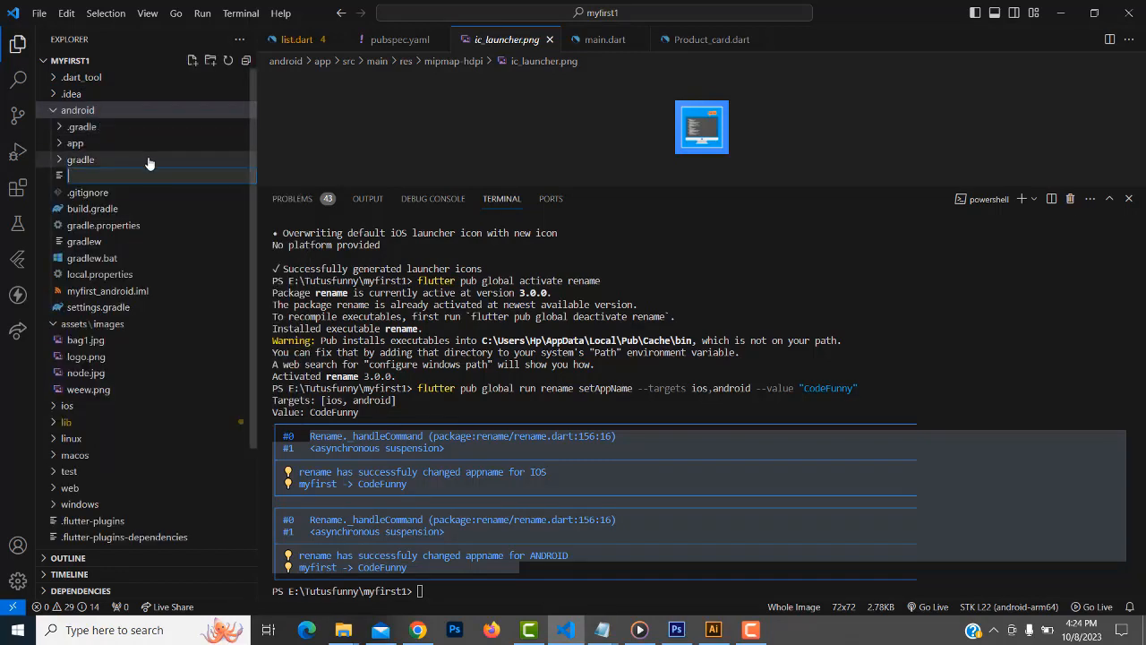
key("ctrl+v")
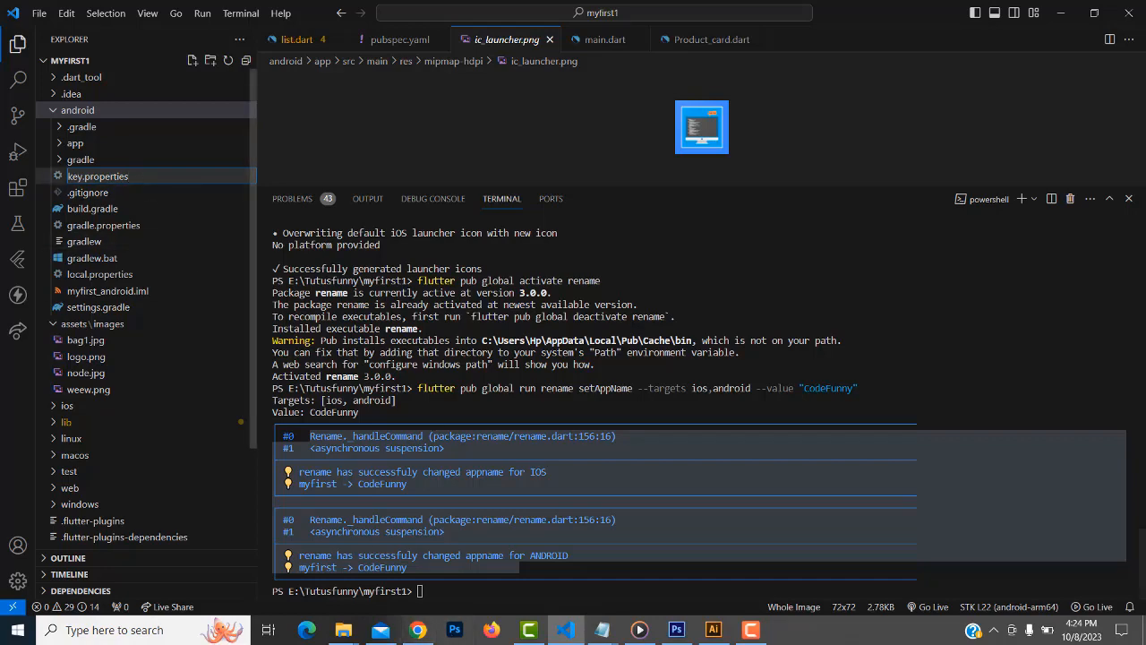
left_click(418, 629)
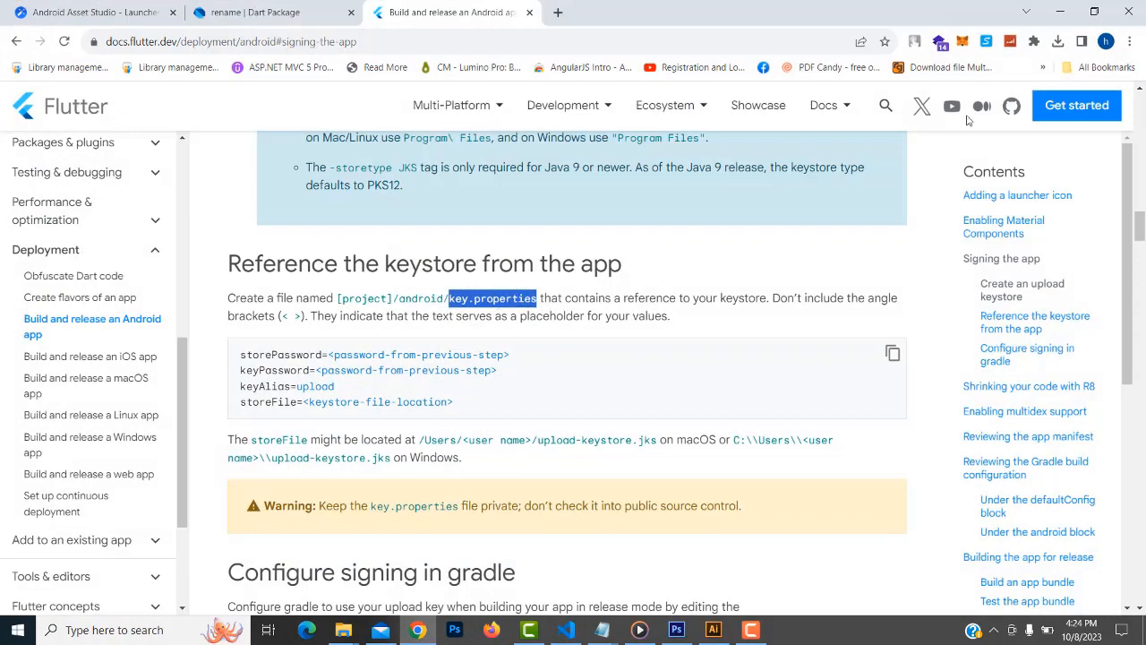
left_click(1060, 11)
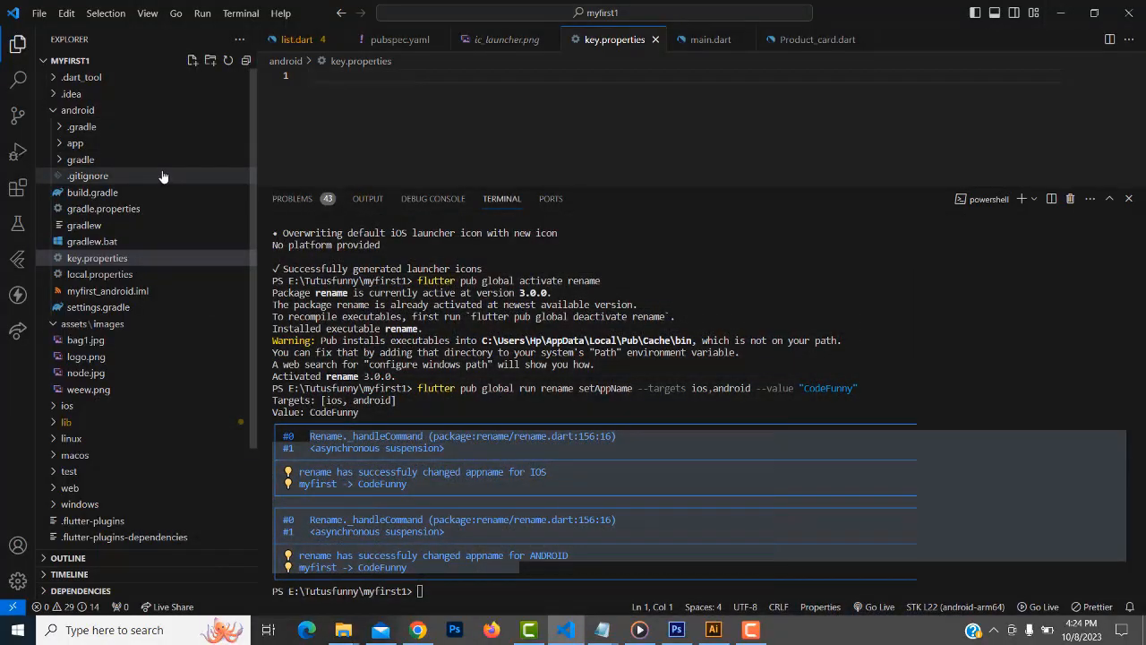
Copy the four keystore reference lines from the Flutter docs into key.properties
left_click(87, 260)
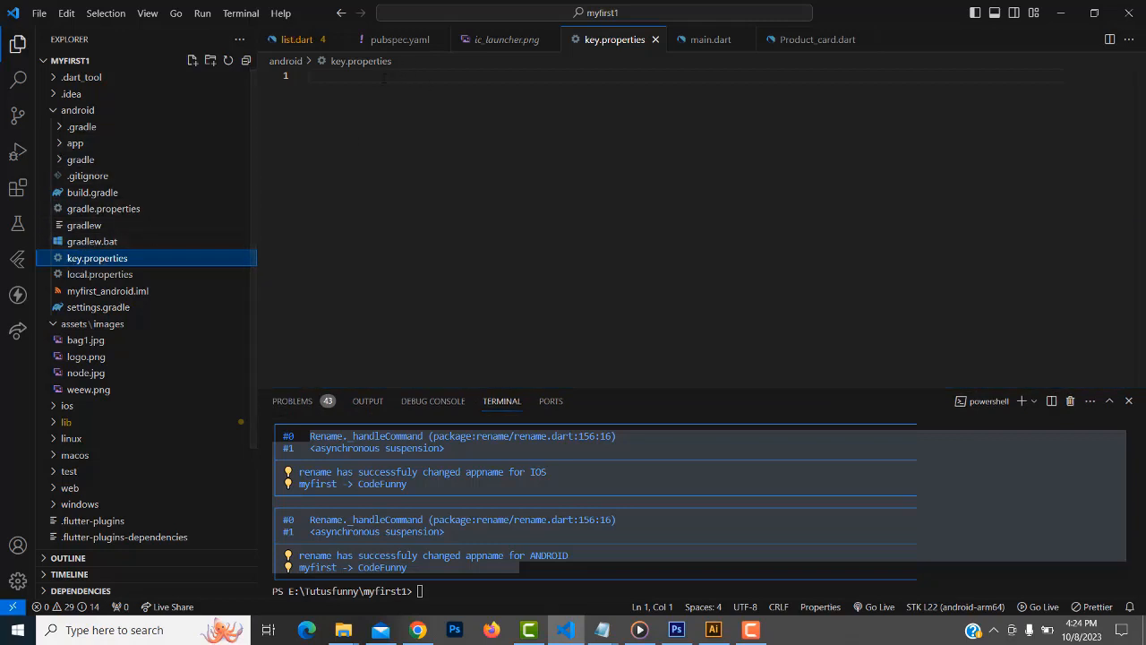
left_click(384, 77)
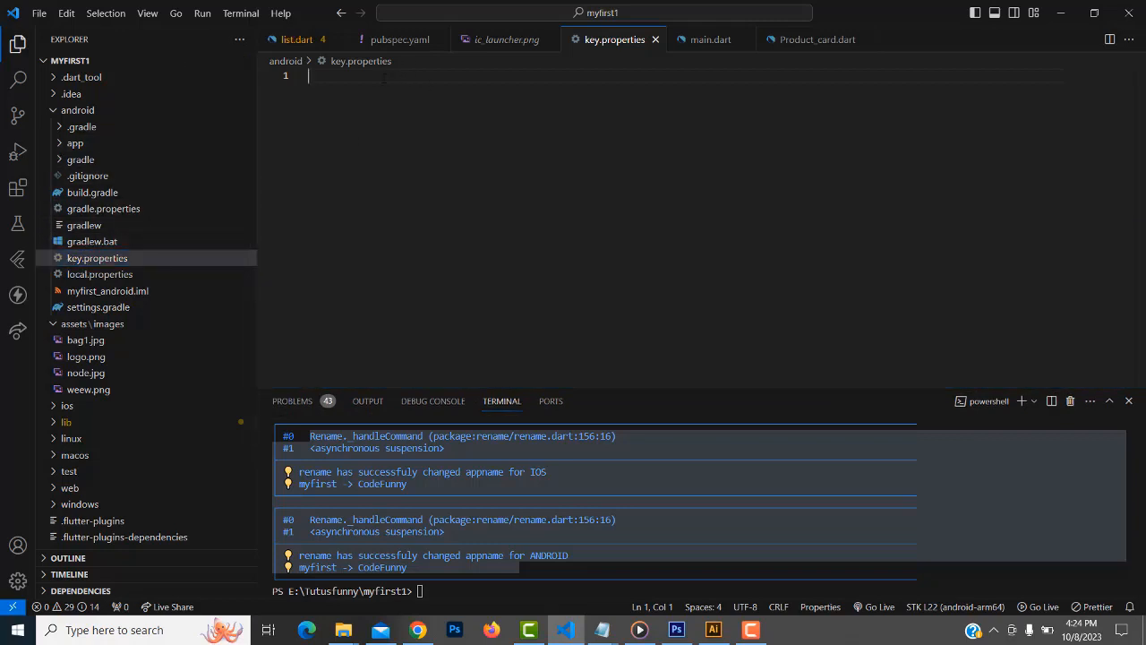
left_click(423, 636)
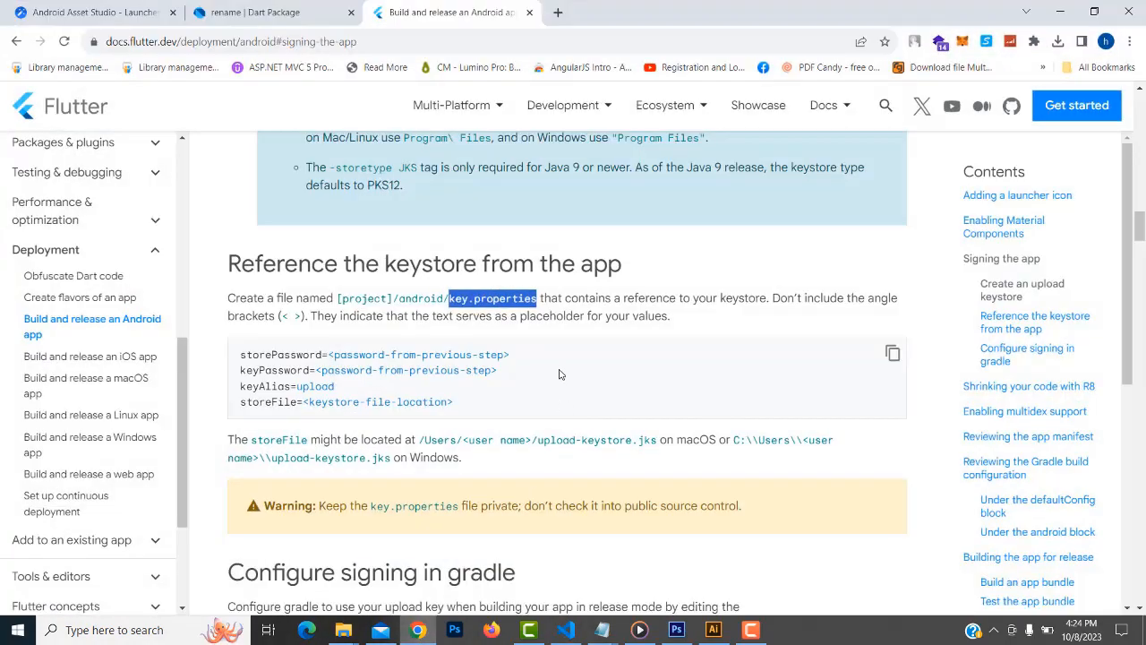
left_click_drag(242, 353, 484, 413)
key("ctrl+c")
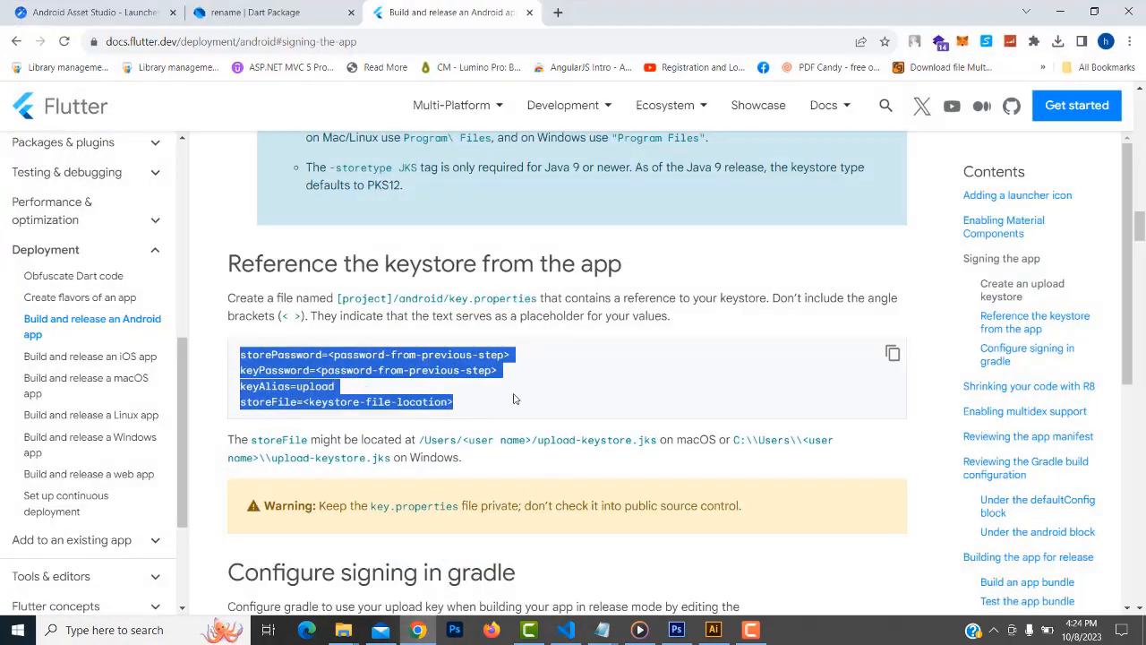
left_click(1066, 13)
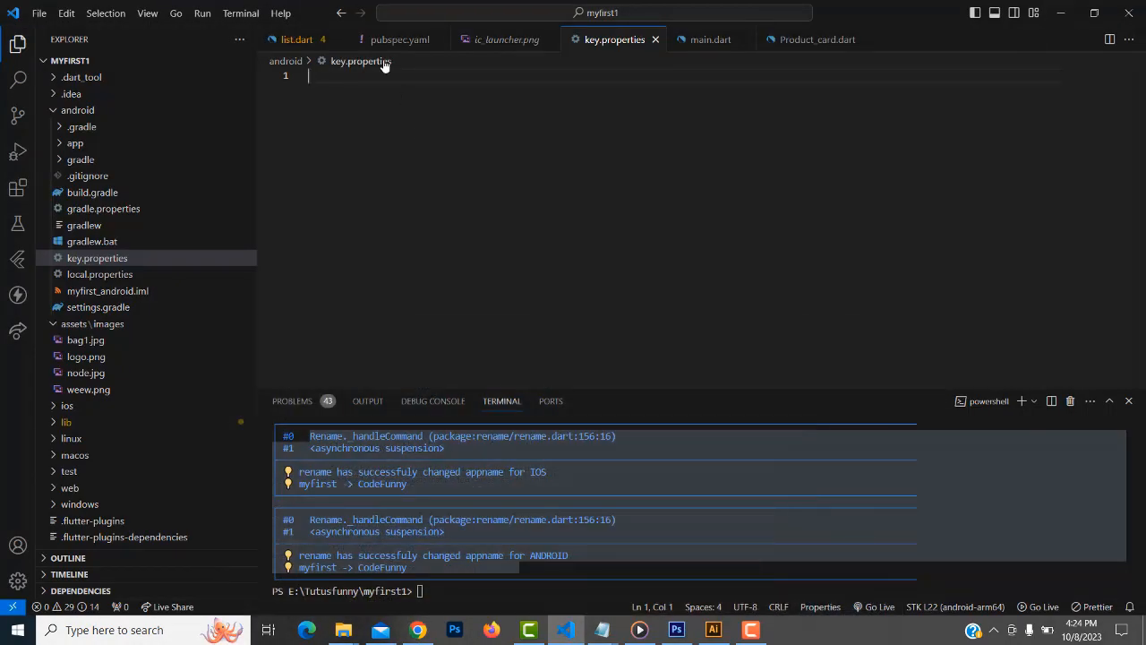
left_click(368, 61)
left_click(786, 165)
key("ctrl+v")
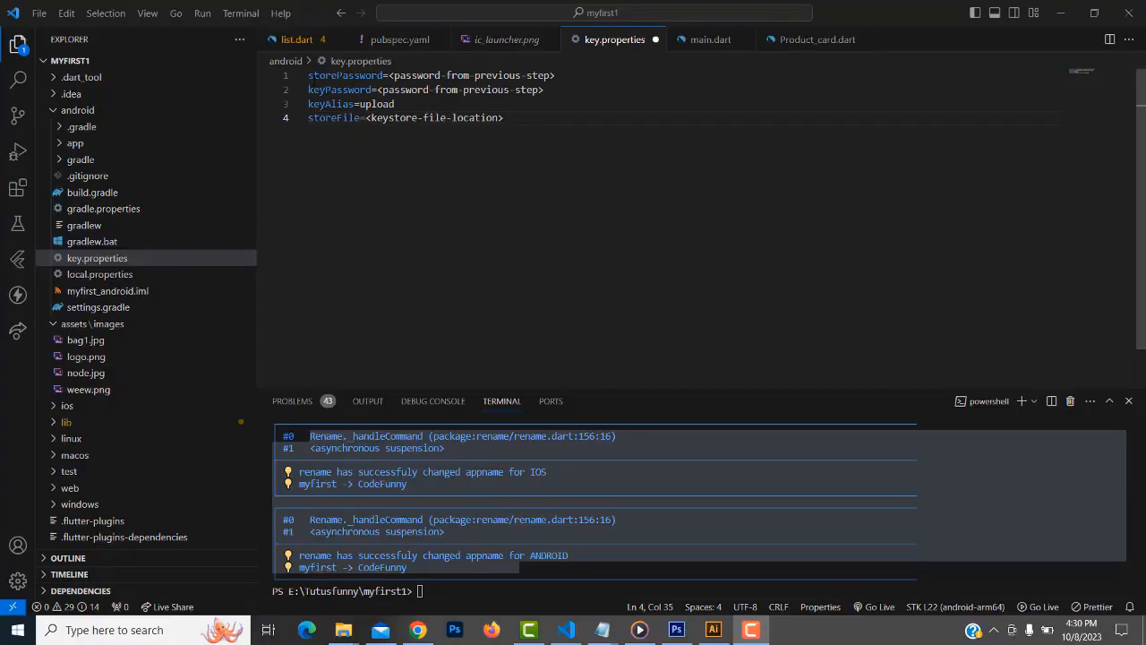
left_click(315, 76)
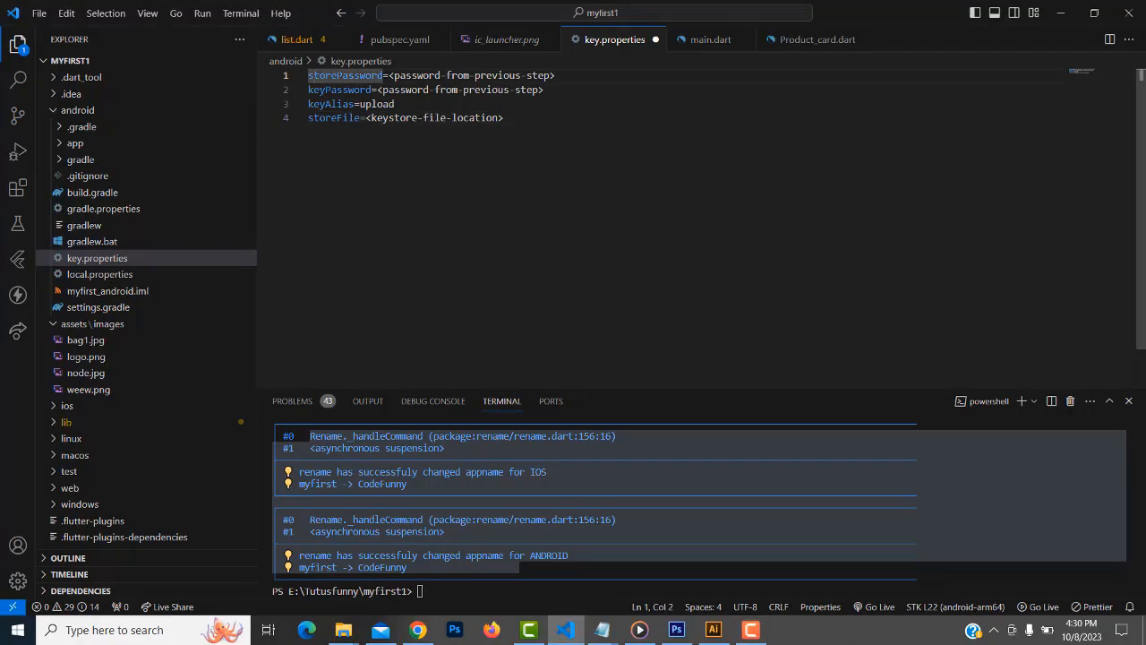
left_click(418, 630)
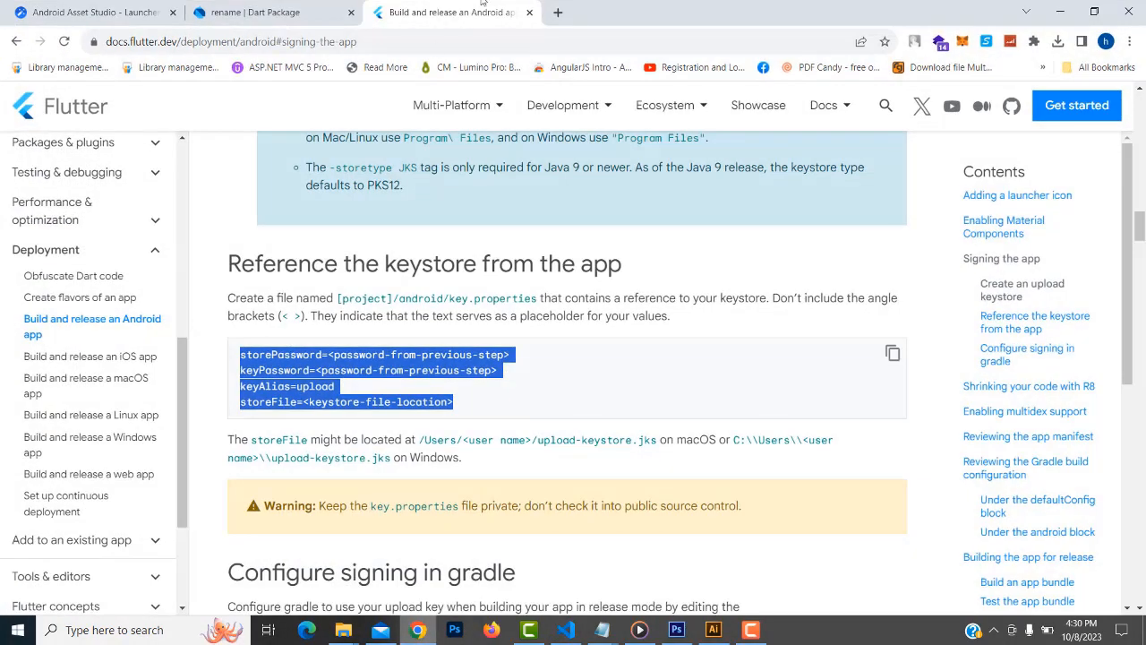
Search Google for 'random password generator' in a new tab
left_click(557, 11)
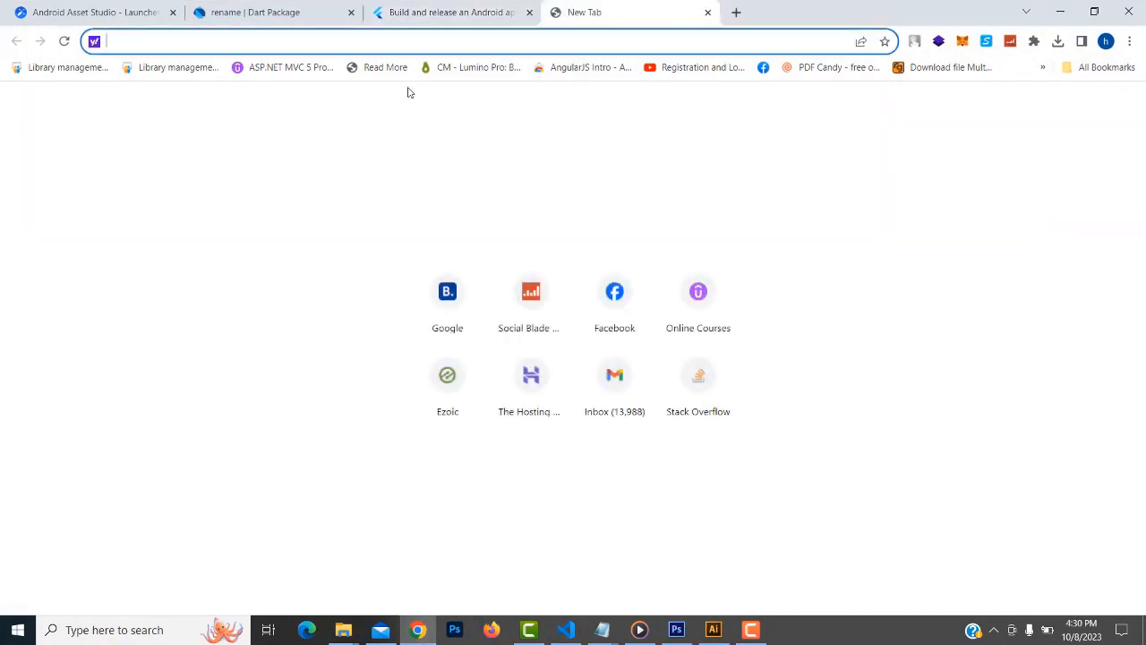
type("g")
key("Return")
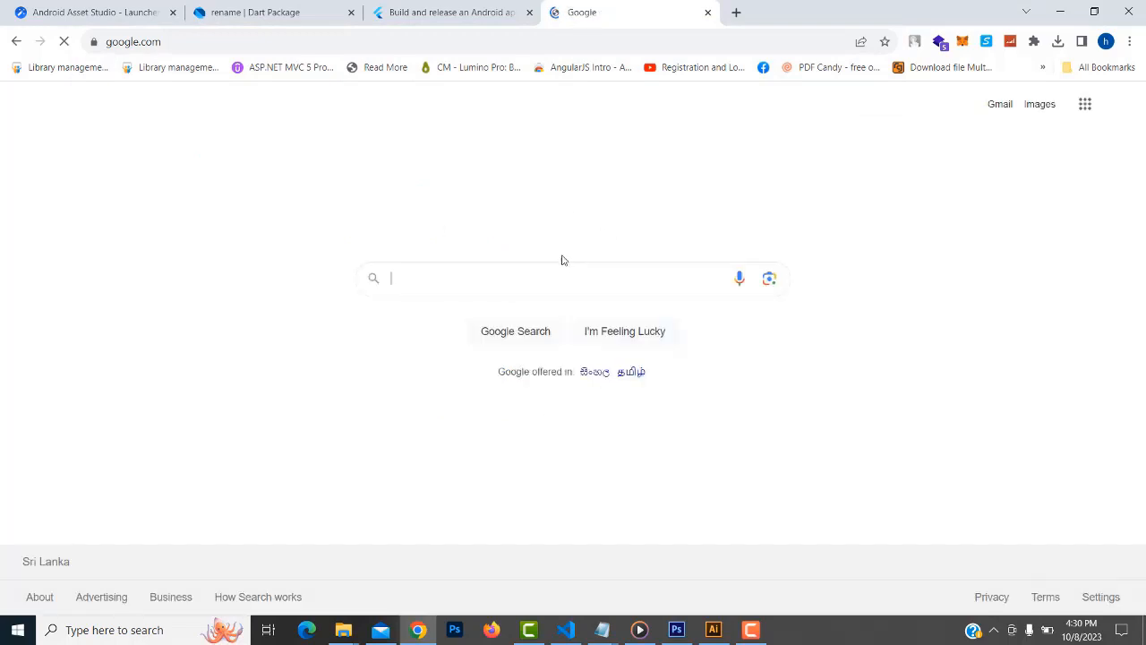
type("r")
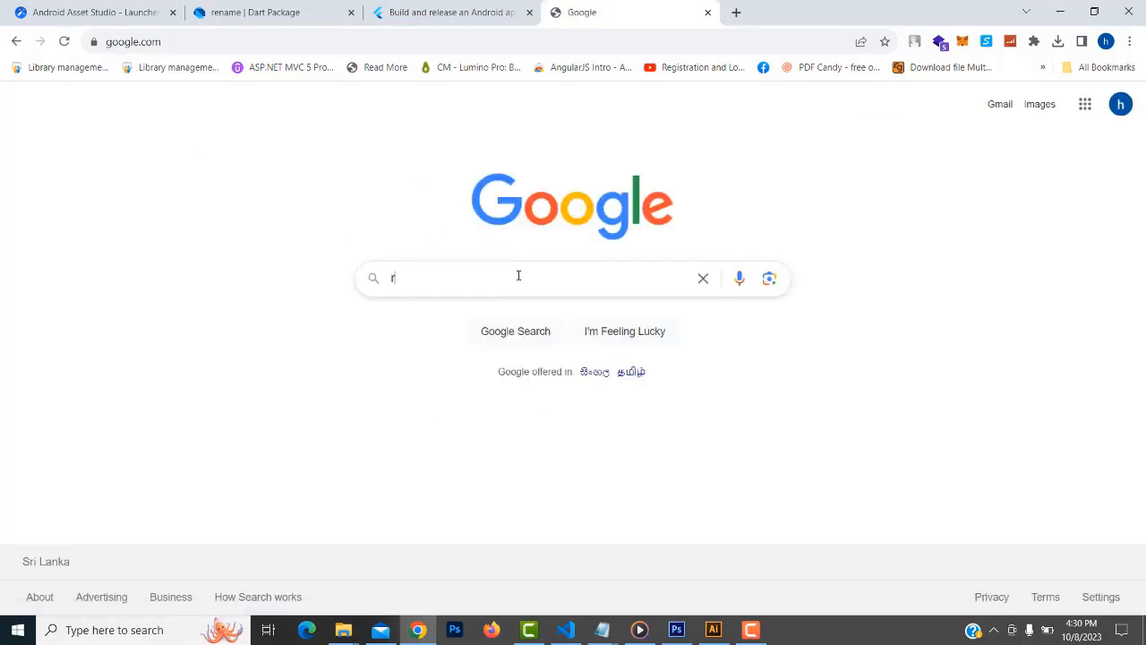
type("am")
key("BackSpace")
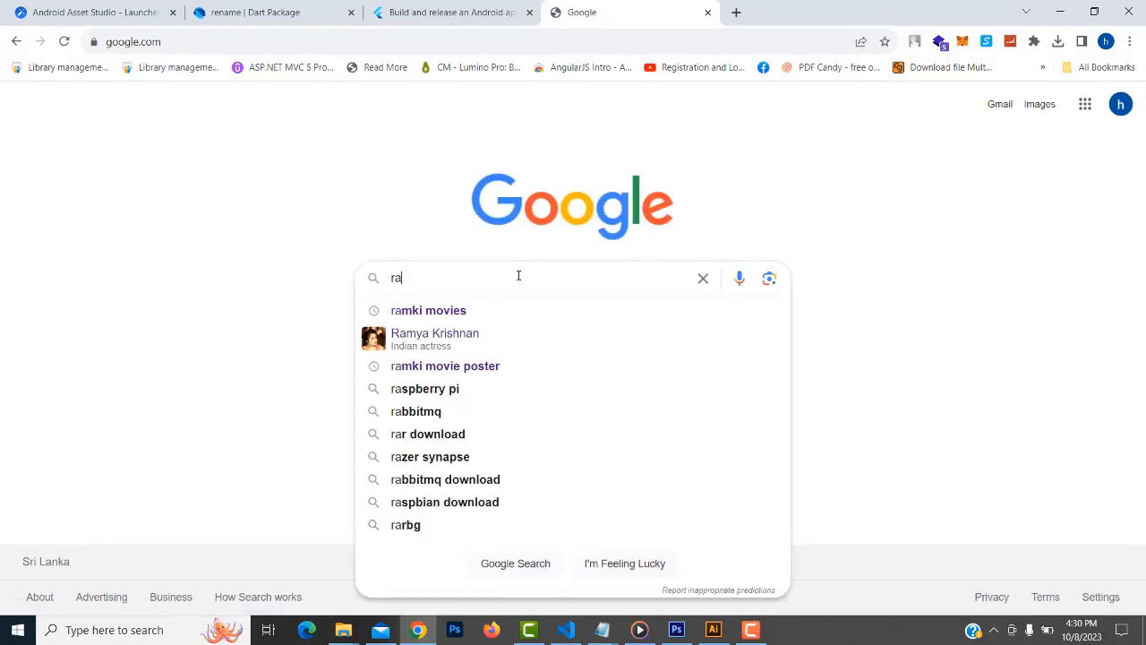
type("ndom")
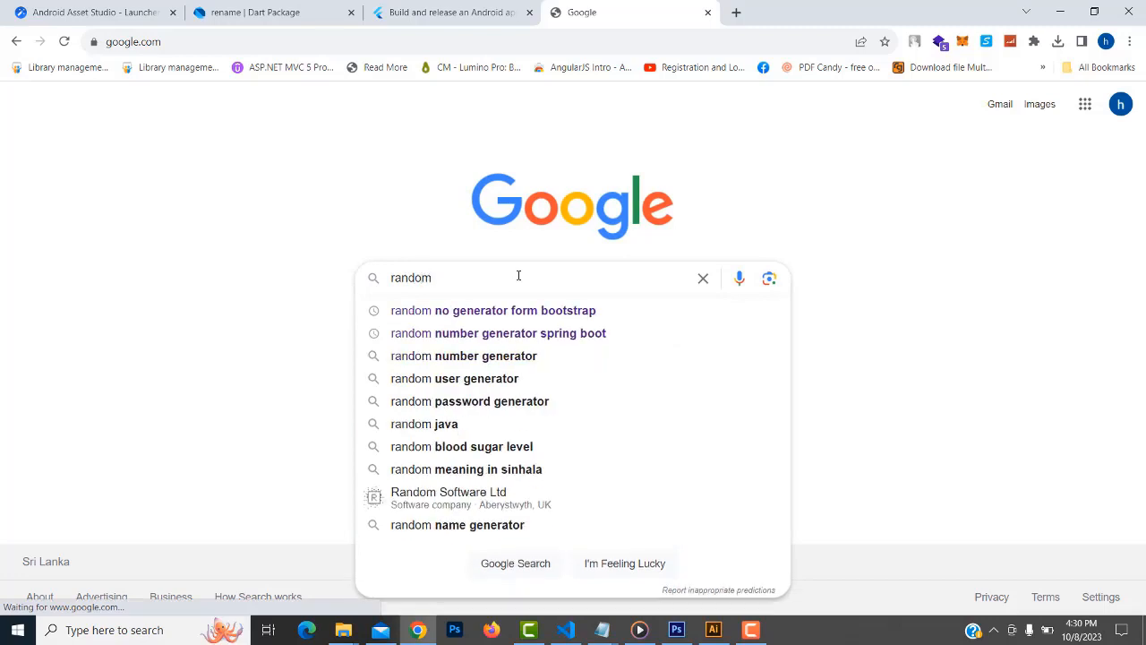
type(" pas")
key("Down")
key("Return")
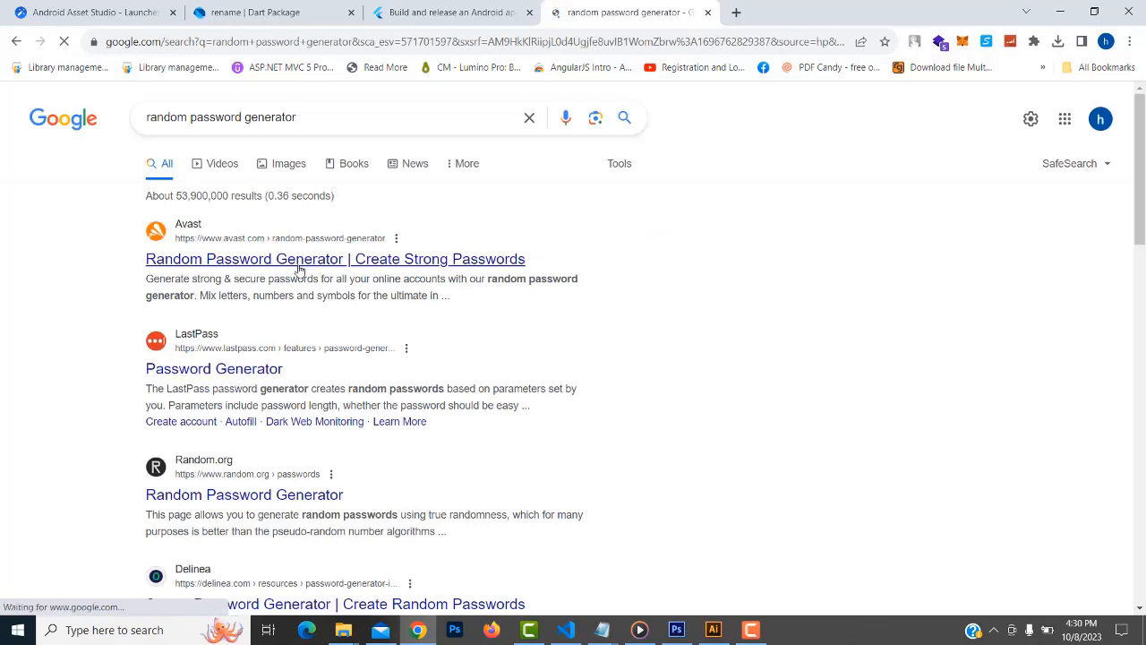
Copy a freshly generated password from Avast's random password generator
left_click(300, 268)
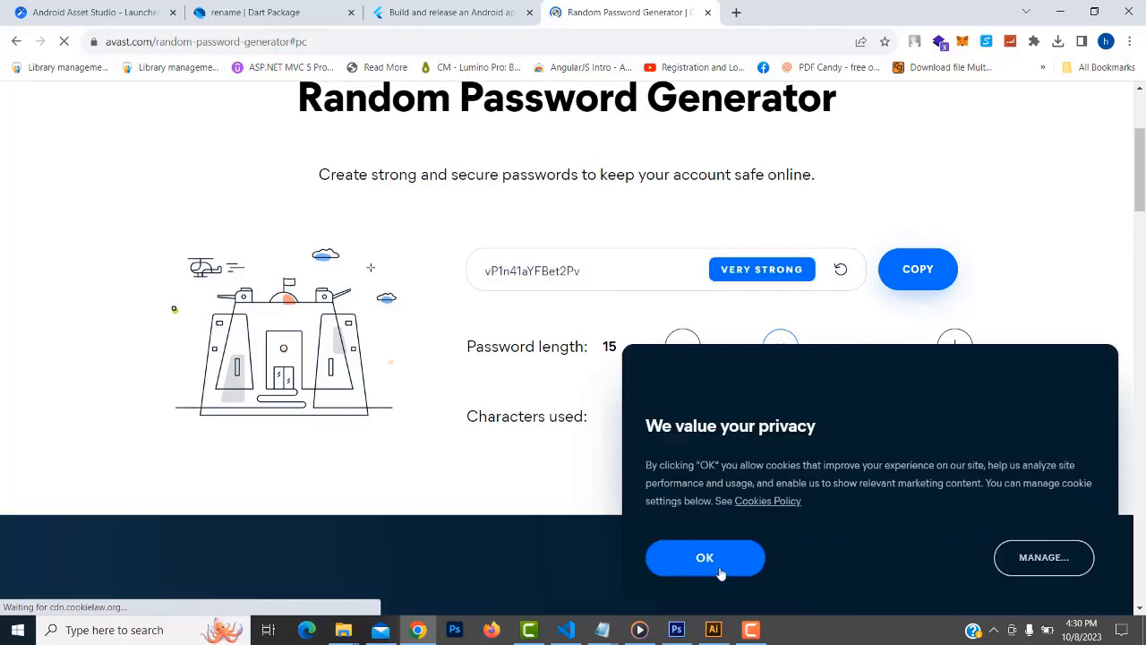
left_click(721, 566)
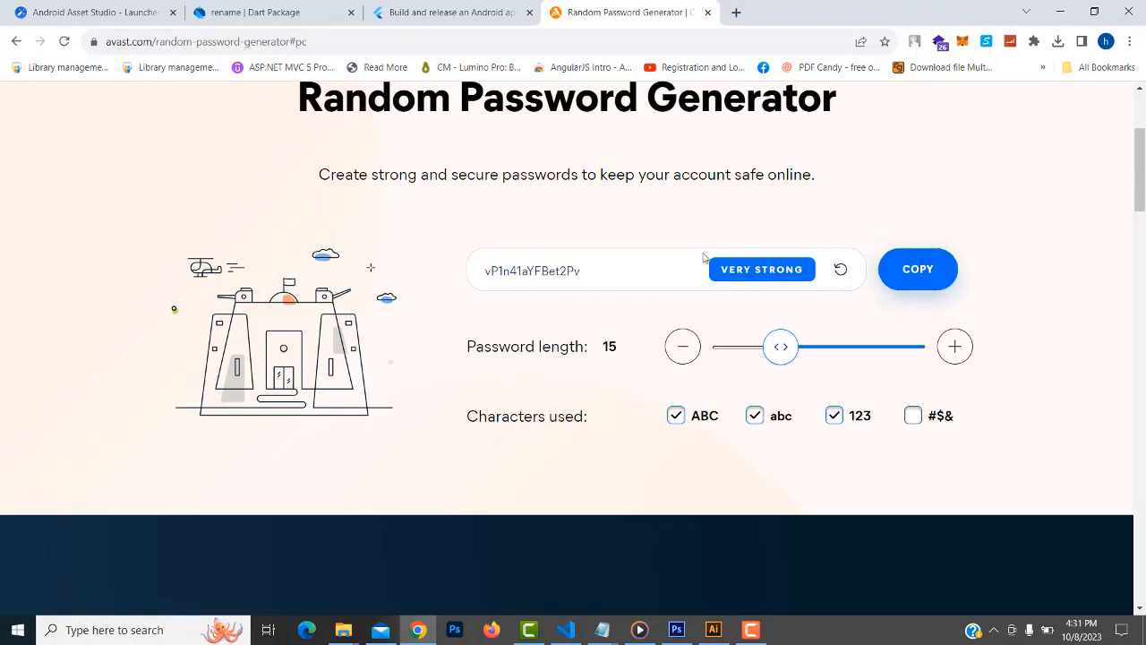
double_click(576, 273)
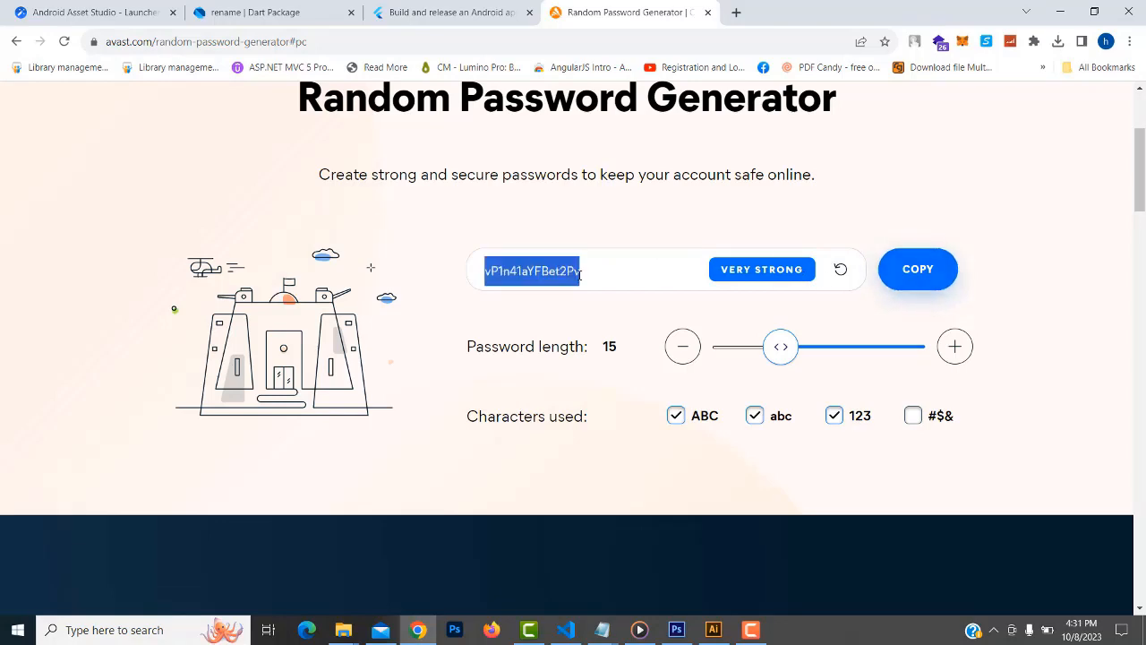
left_click(915, 279)
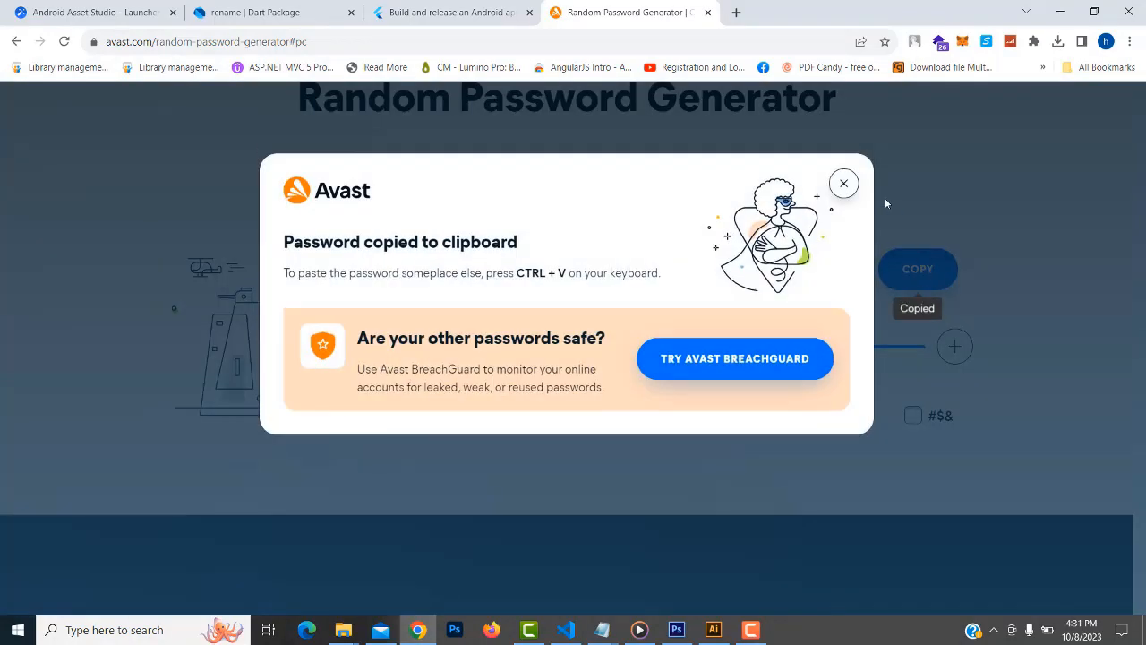
left_click(843, 170)
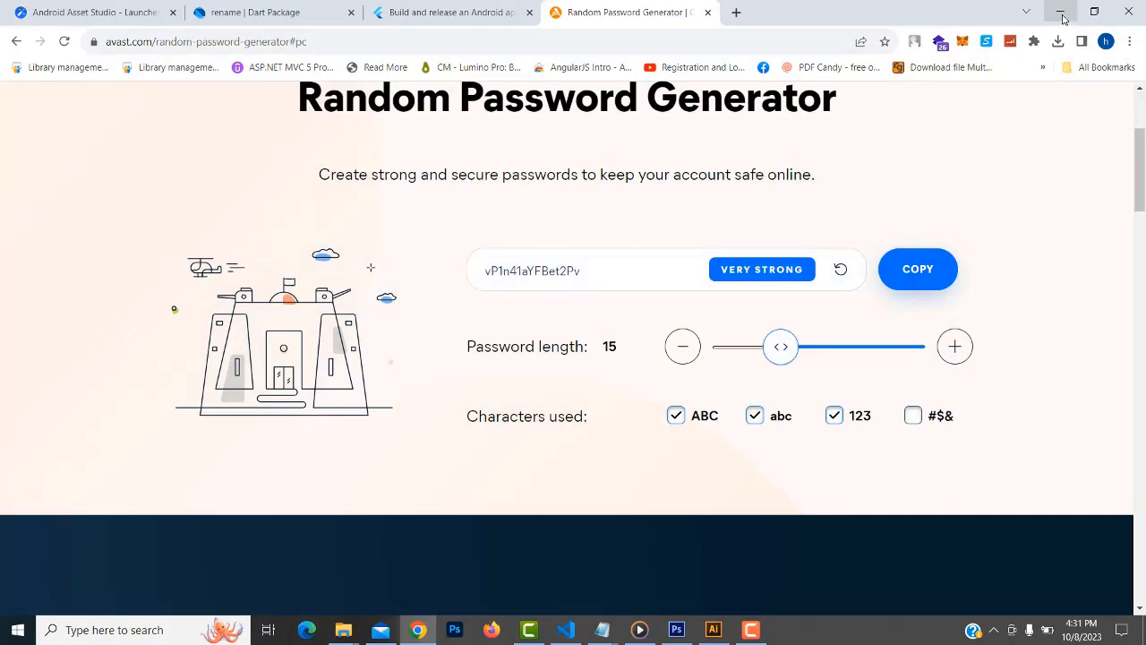
left_click(1063, 19)
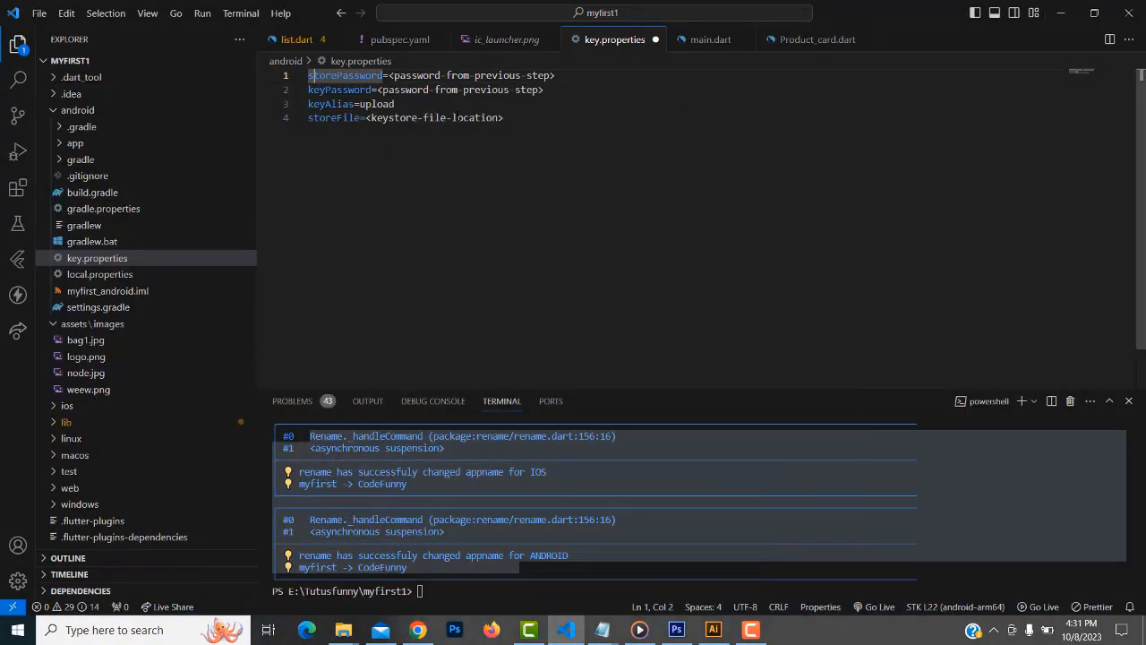
Replace the storePassword placeholder with the generated password, ending it in '12'
left_click_drag(388, 76, 582, 76)
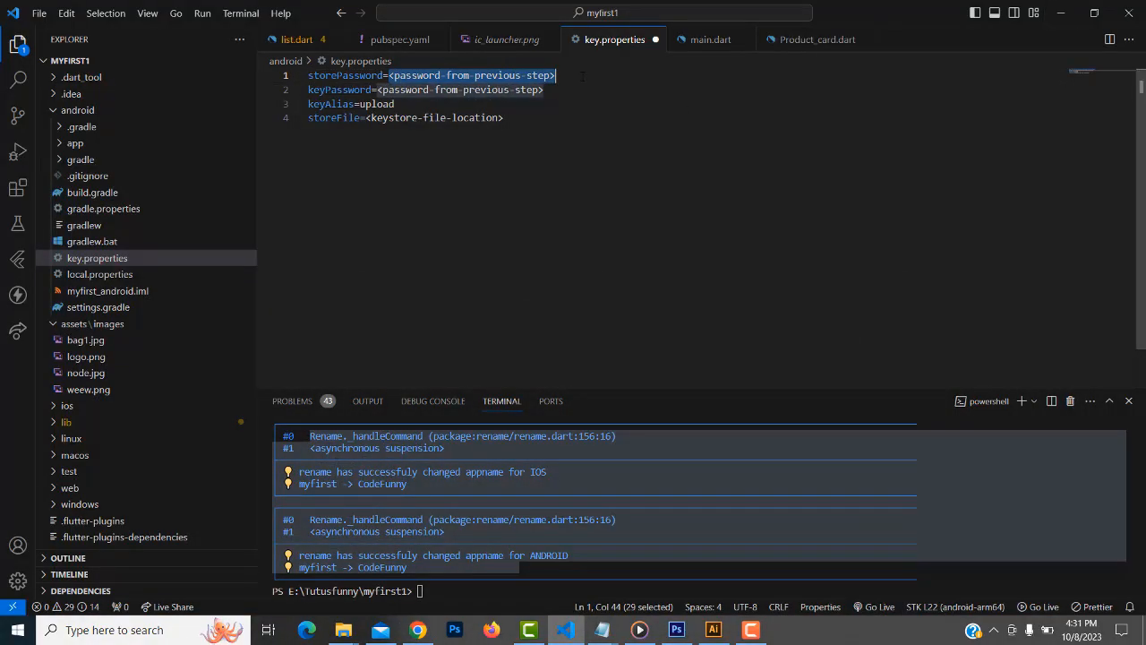
key("ctrl+v")
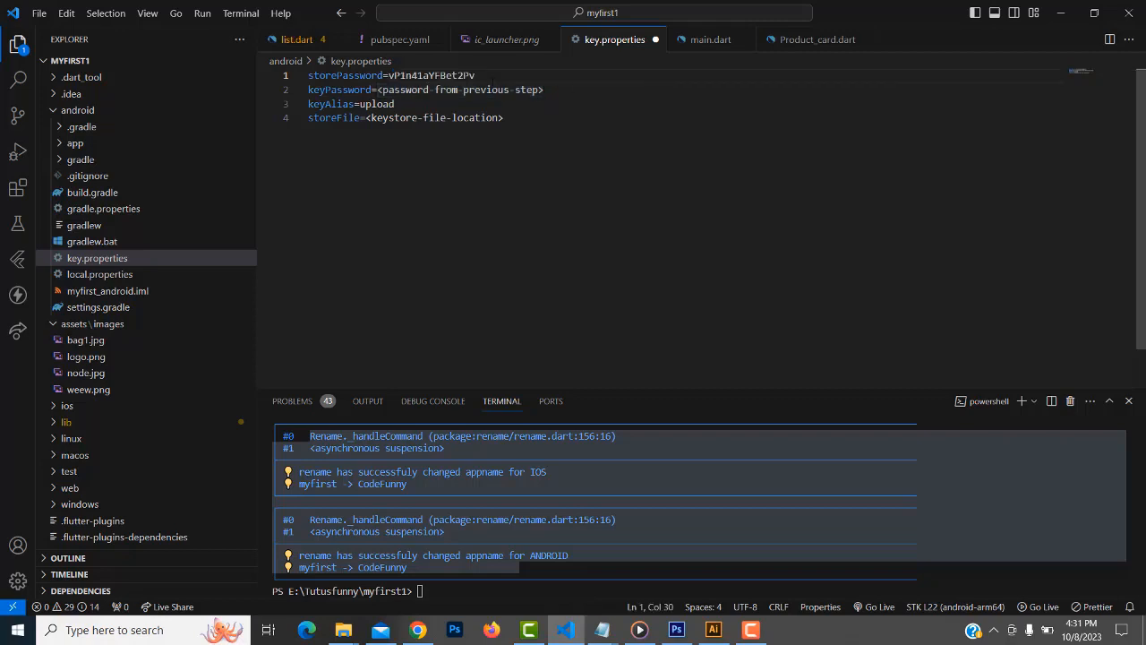
key("shift+Left")
key("shift+Left")
type("12")
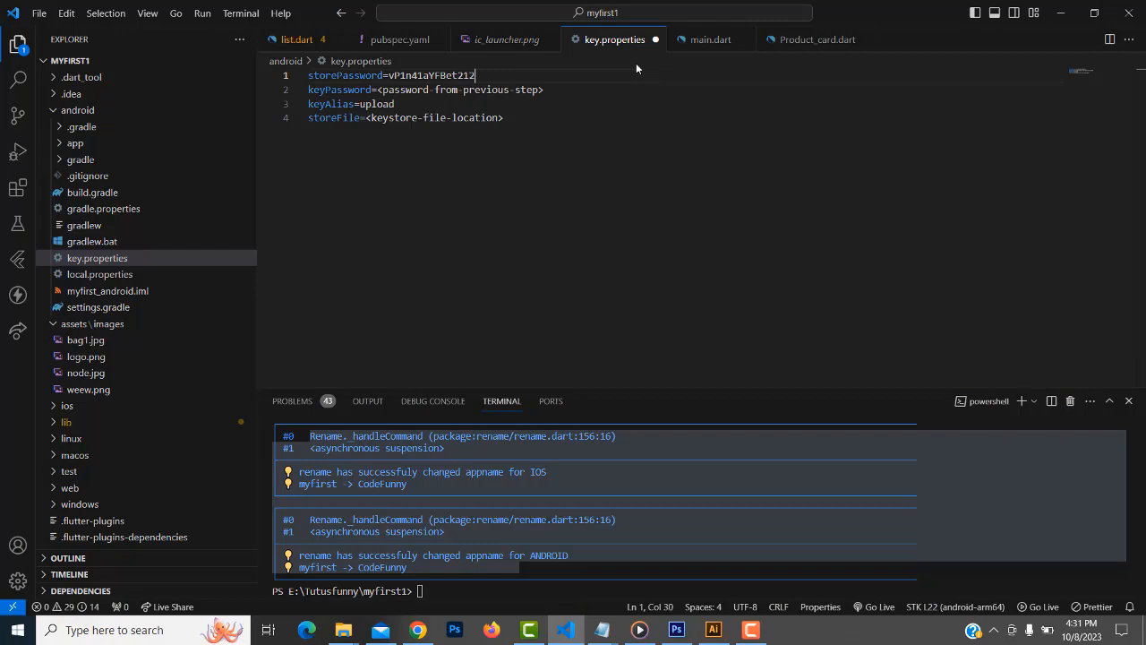
key("shift+Left")
key("shift+Left")
key("shift+Left")
key("shift+Left")
key("shift+Left")
key("shift+Left")
key("shift+Left")
key("shift+Left")
key("shift+Left")
key("shift+Left")
key("shift+Left")
key("shift+Left")
key("shift+Left")
key("shift+Left")
key("shift+Left")
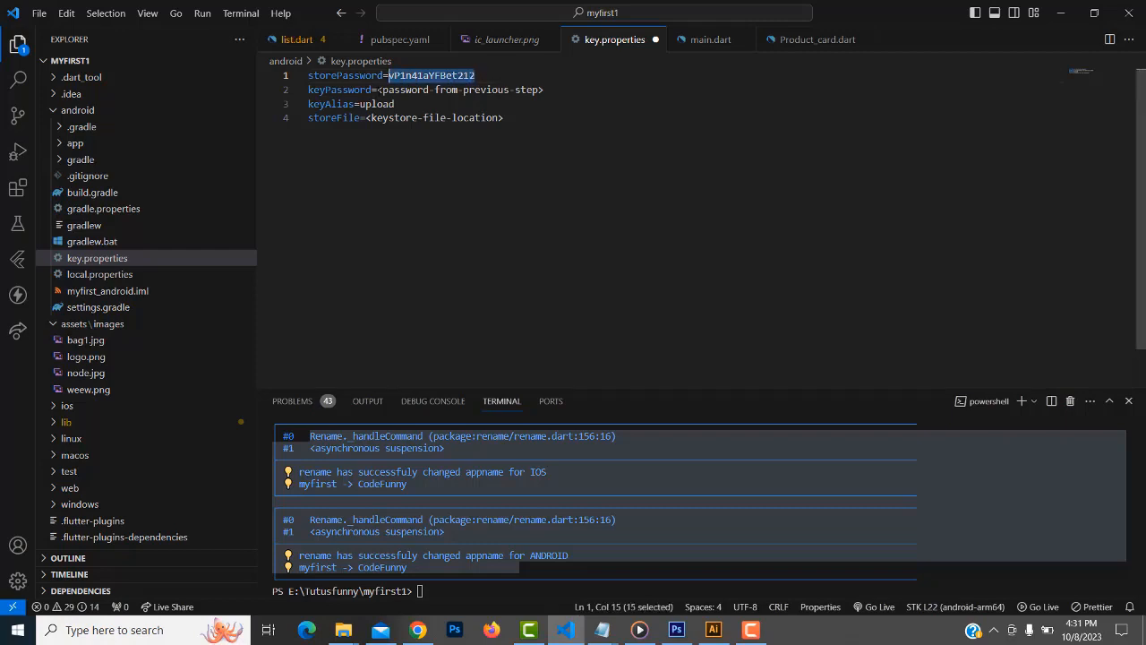
Paste the same password as the keyPassword value, then return to the Flutter docs
left_click_drag(377, 90, 582, 88)
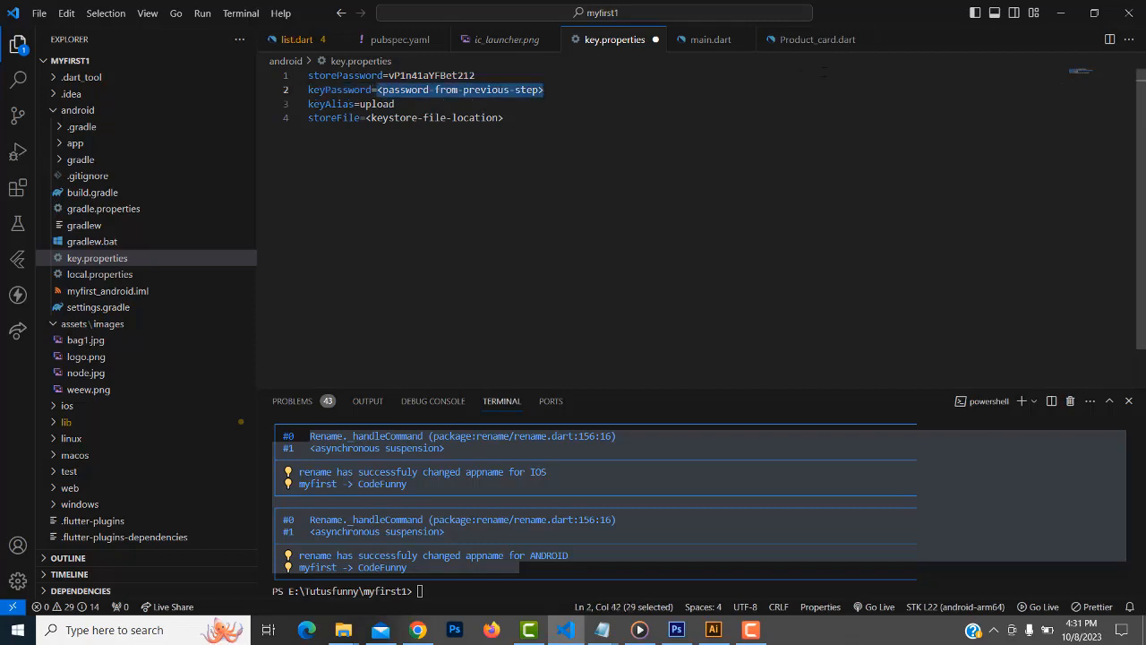
key("ctrl+v")
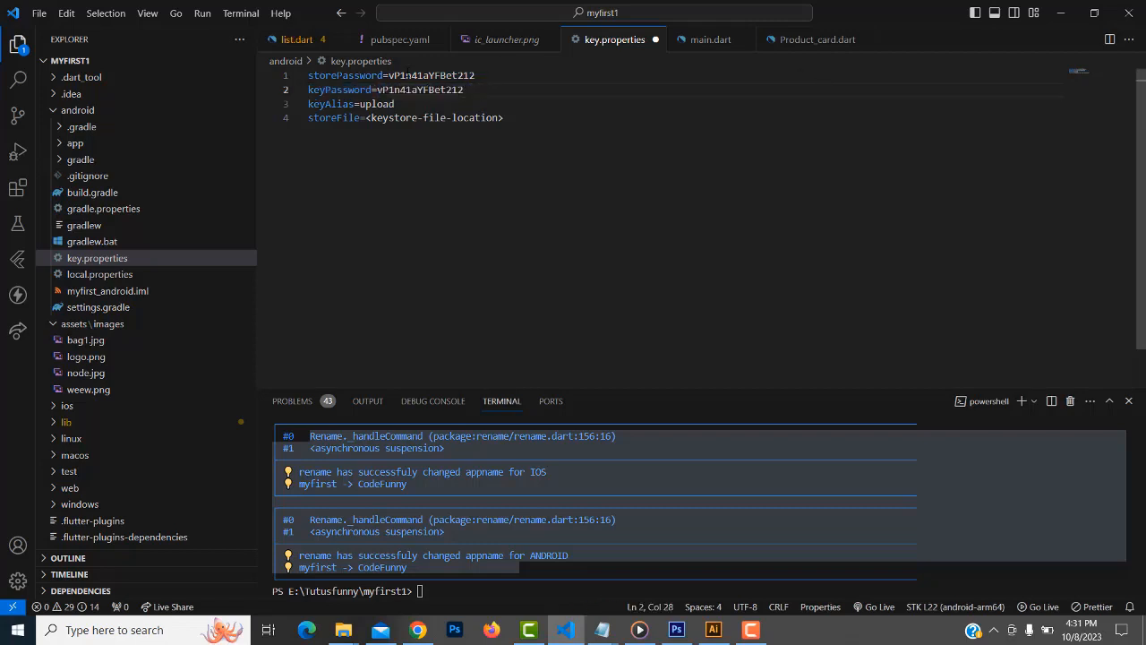
left_click(413, 89)
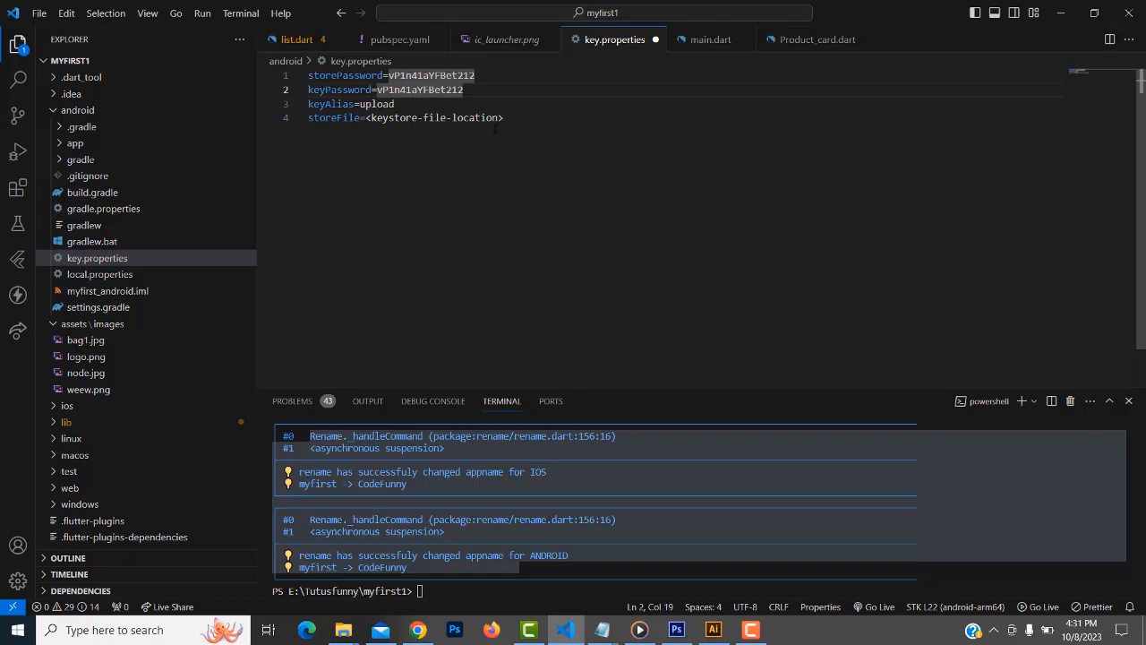
left_click(417, 629)
left_click(438, 9)
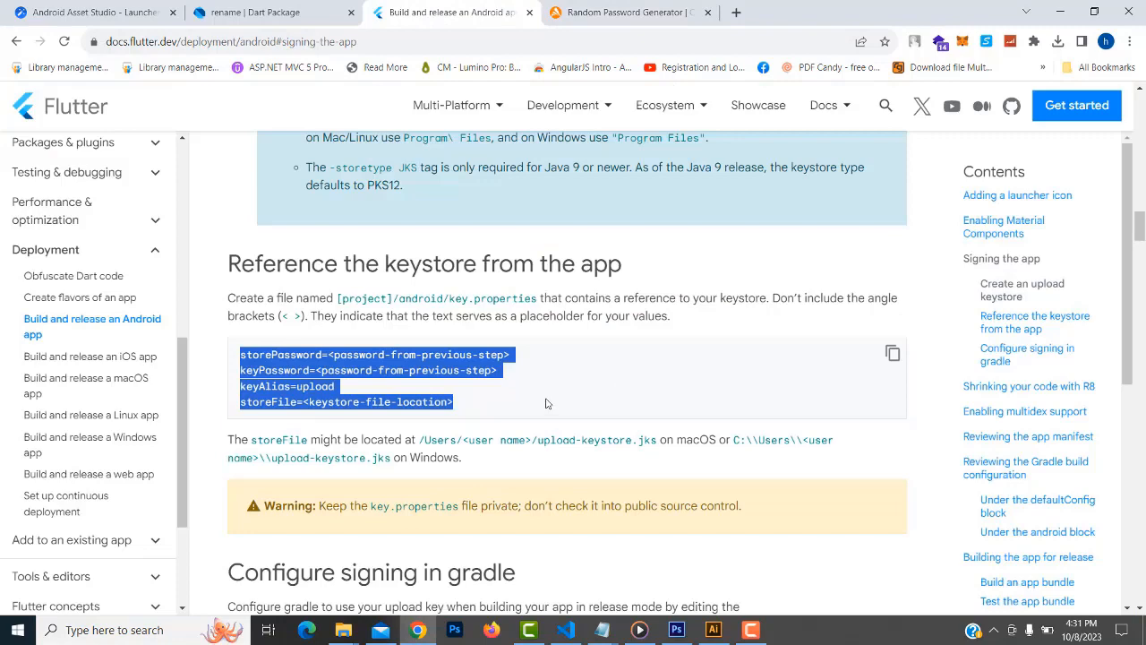
Copy the Windows keytool command from the 'Create an upload keystore' section
scroll(548, 405, "up", 2)
scroll(548, 405, "up", 4)
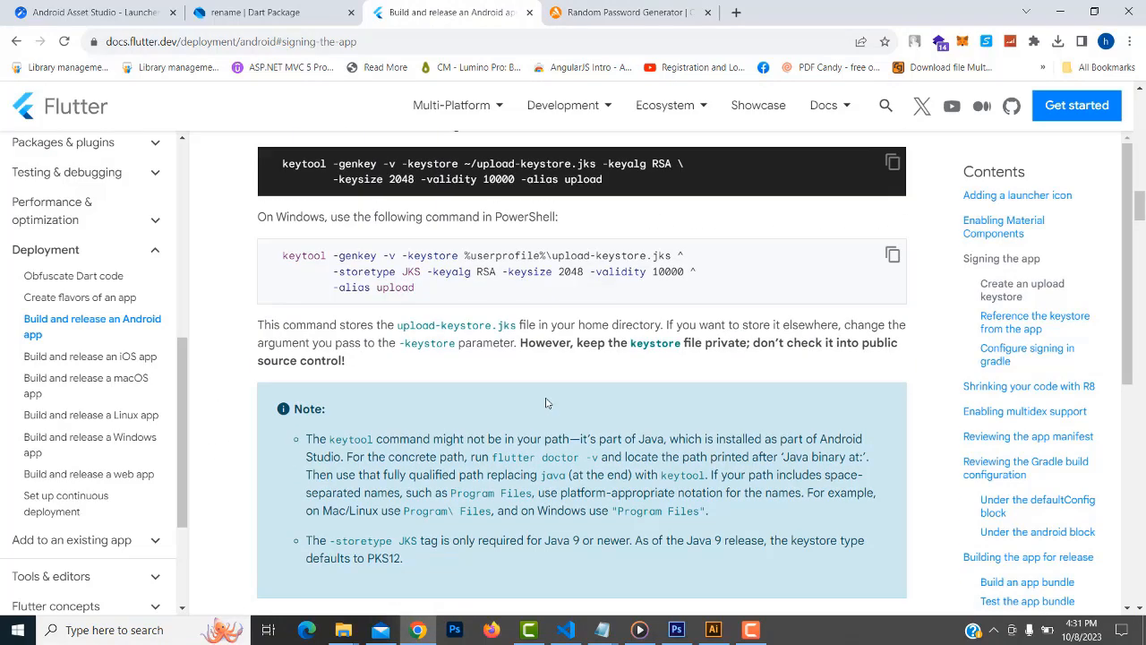
scroll(548, 403, "up", 1)
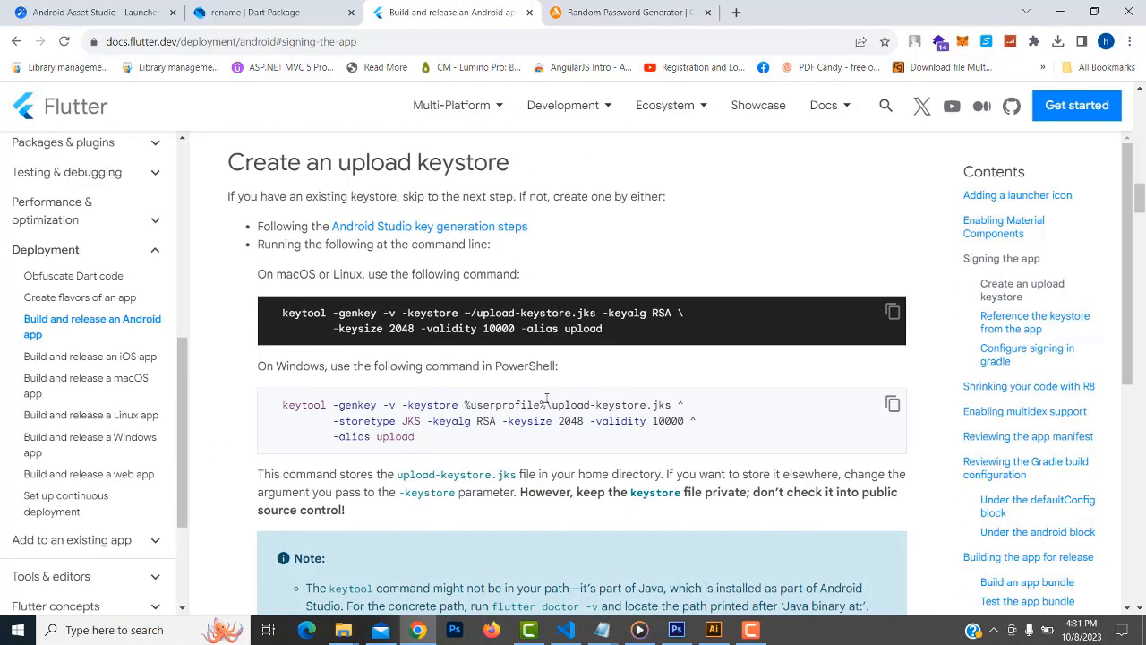
scroll(546, 397, "up", 6)
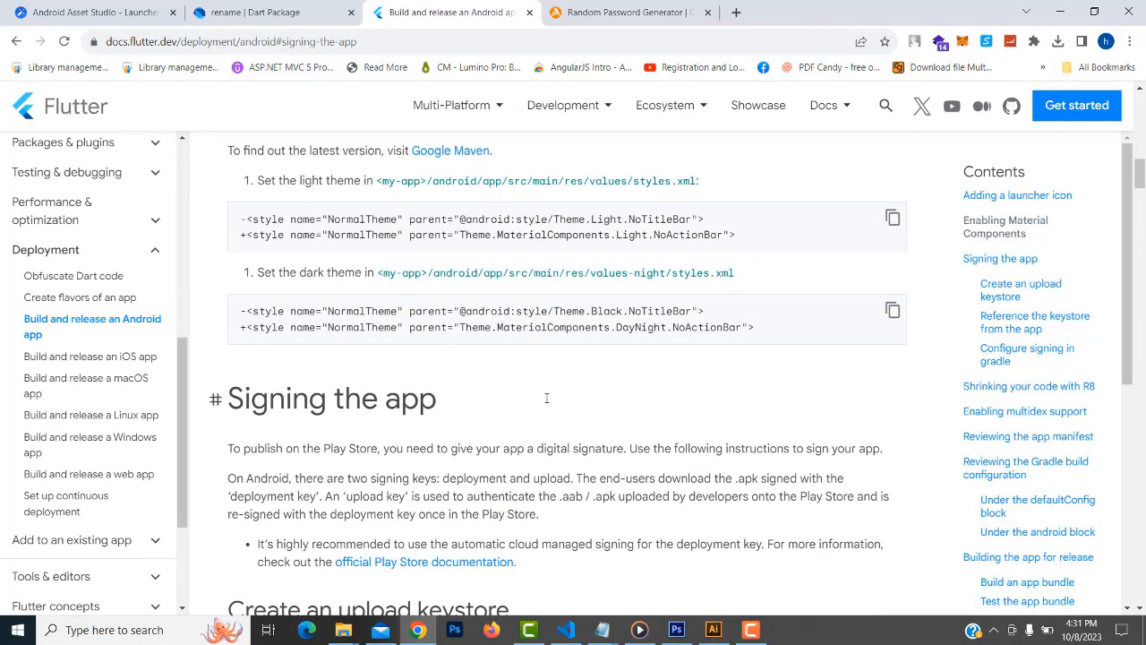
scroll(546, 398, "up", 7)
scroll(548, 400, "down", 12)
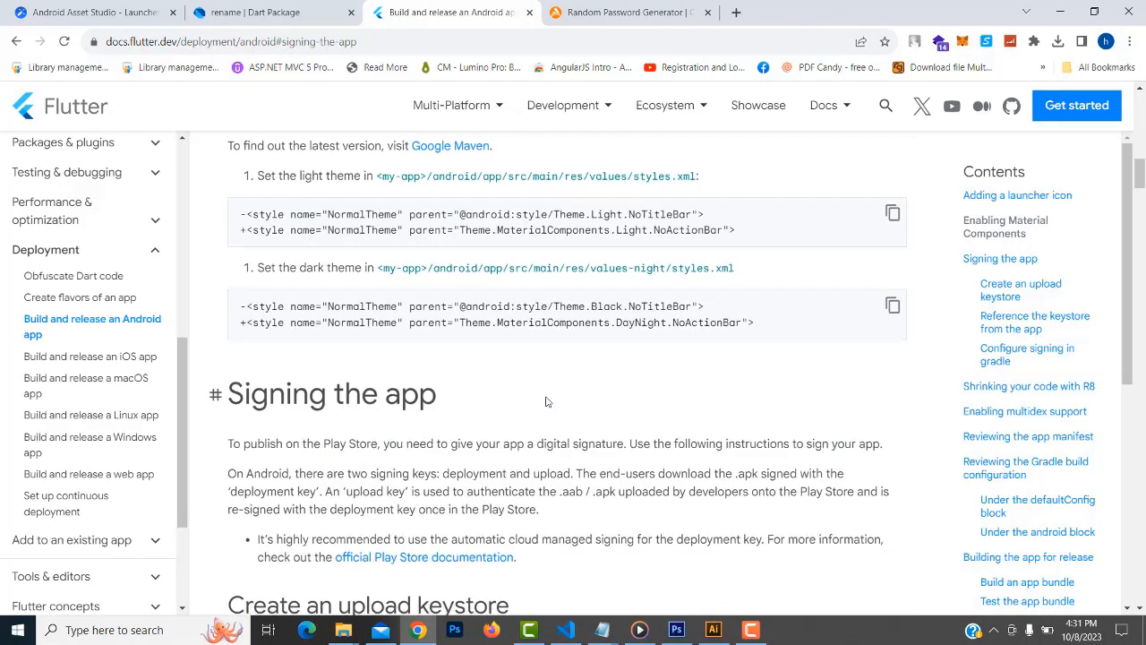
scroll(548, 402, "down", 1)
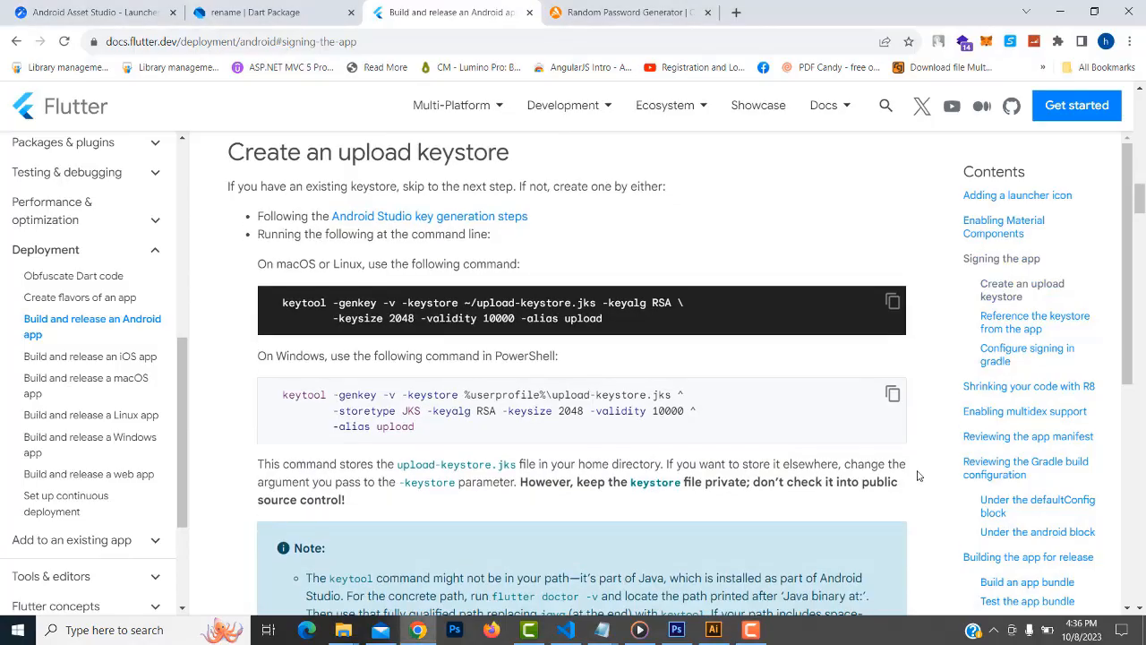
scroll(501, 508, "down", 4)
scroll(501, 509, "down", 2)
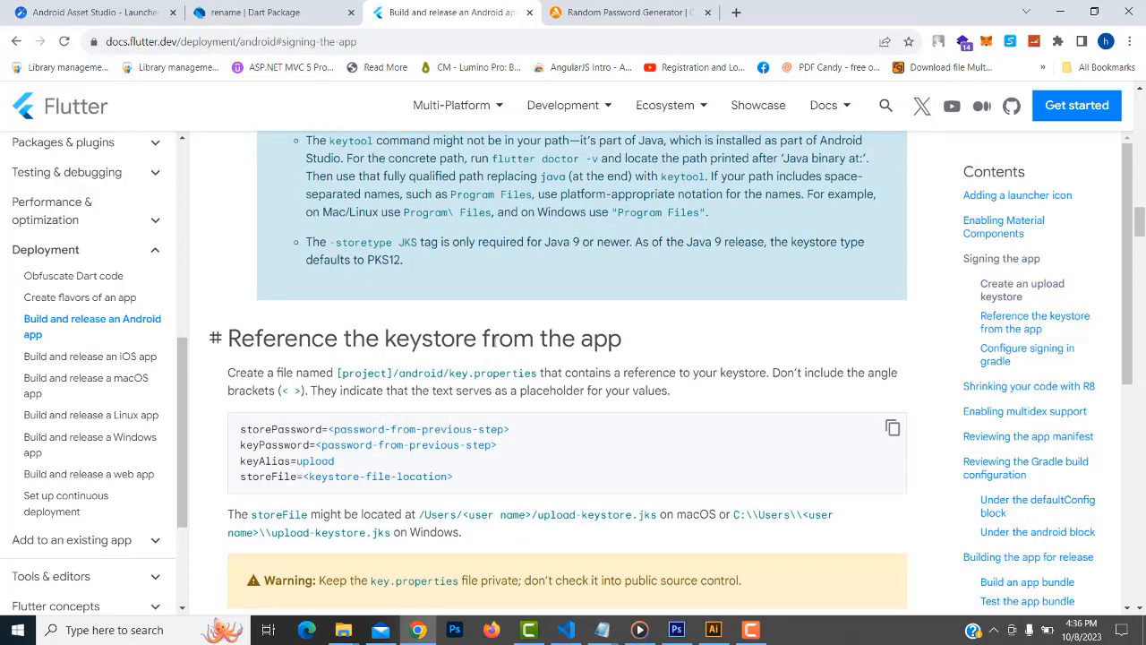
scroll(349, 460, "up", 5)
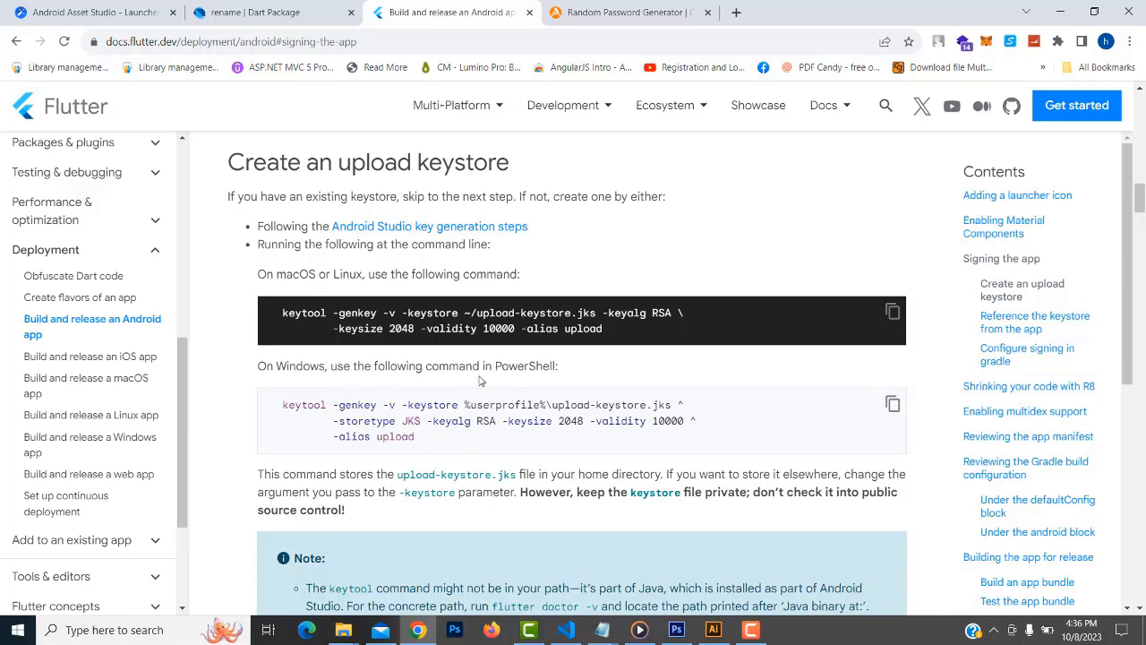
left_click(893, 404)
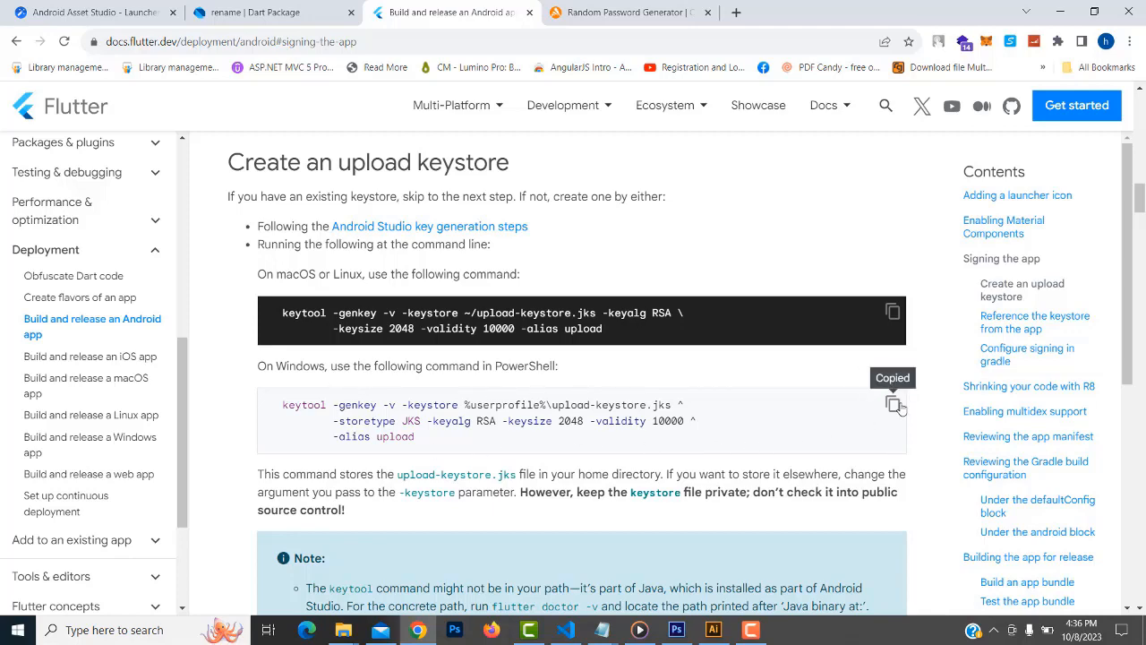
Launch cmd from the Run dialog and paste the keytool command to run it
right_click(17, 630)
left_click(74, 554)
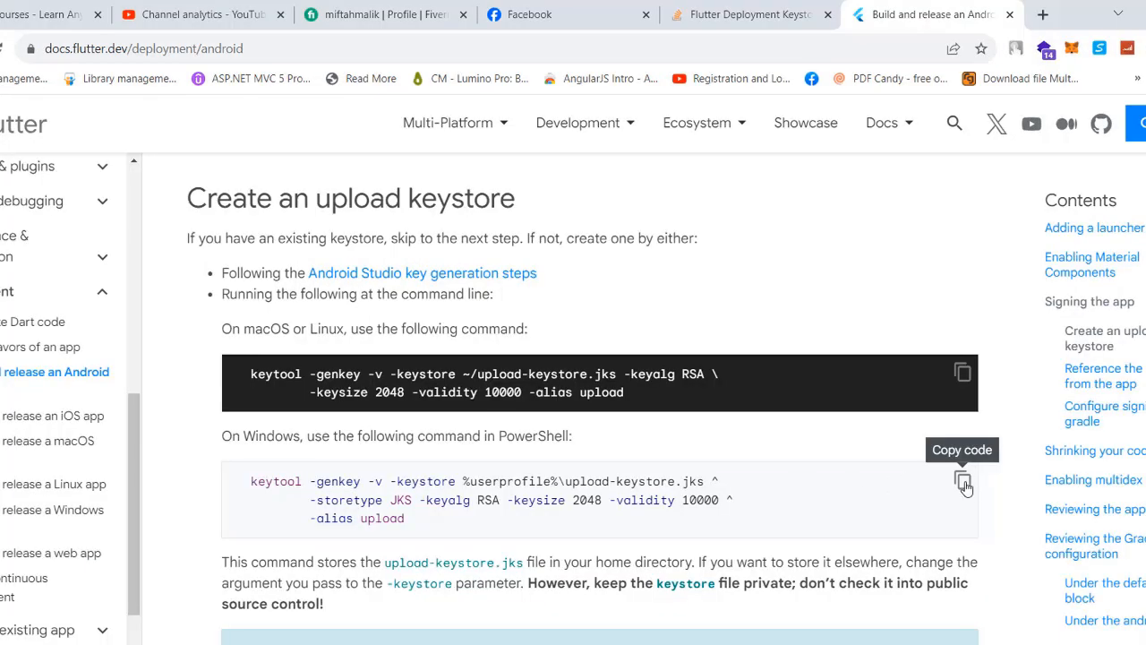
left_click(894, 407)
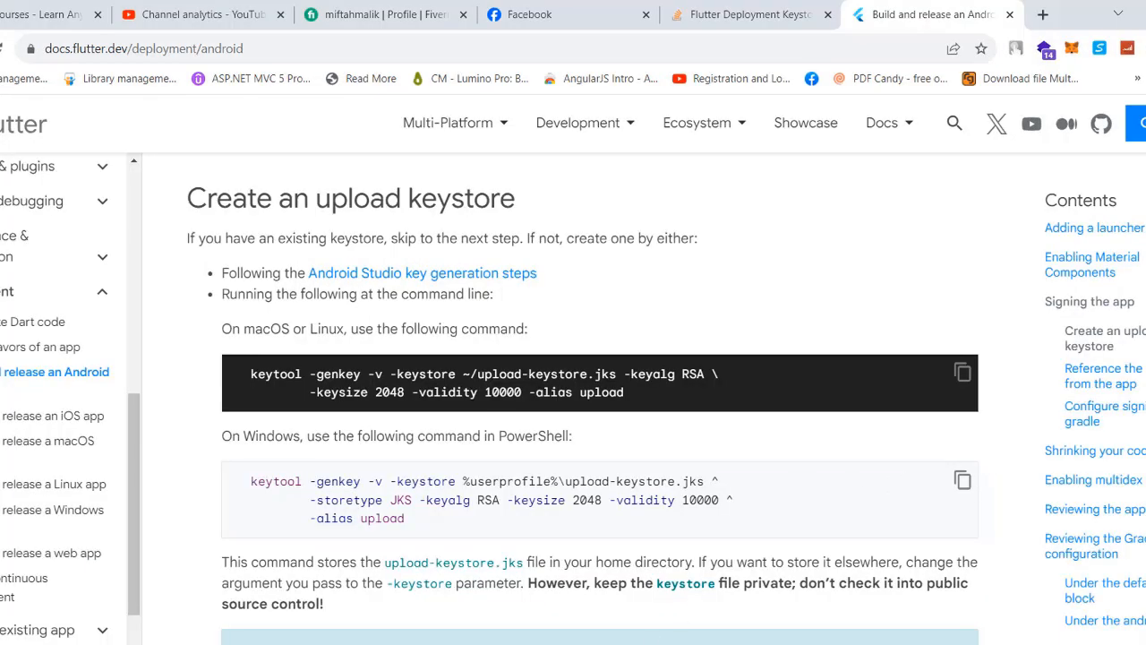
right_click(2, 643)
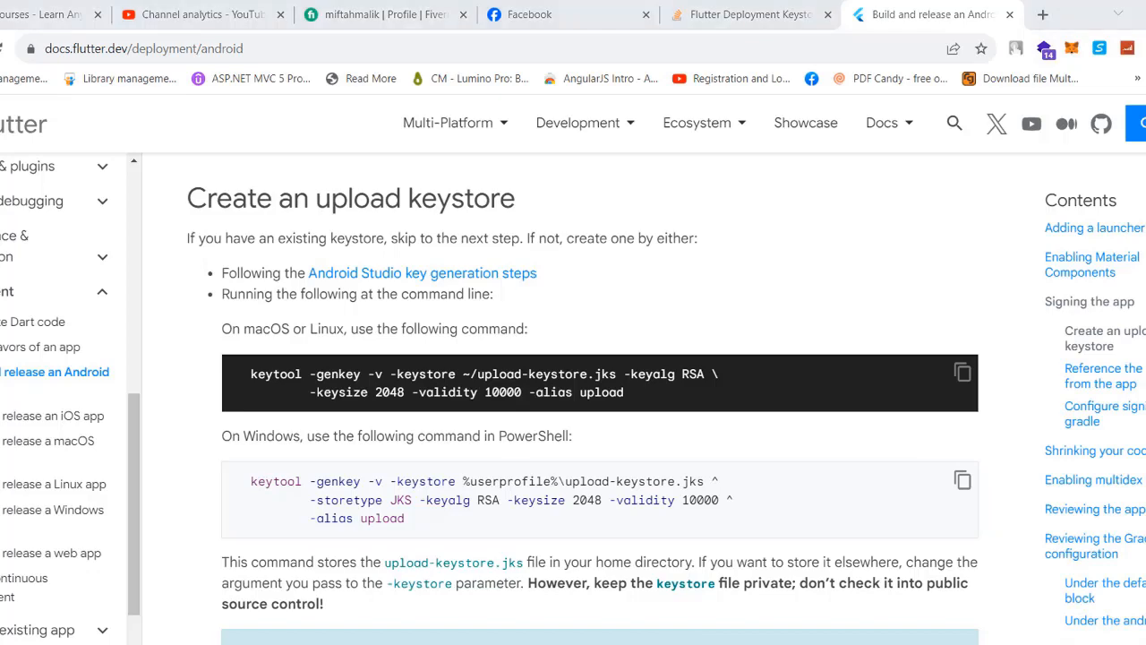
left_click(40, 644)
scroll(37, 629, "down", 1)
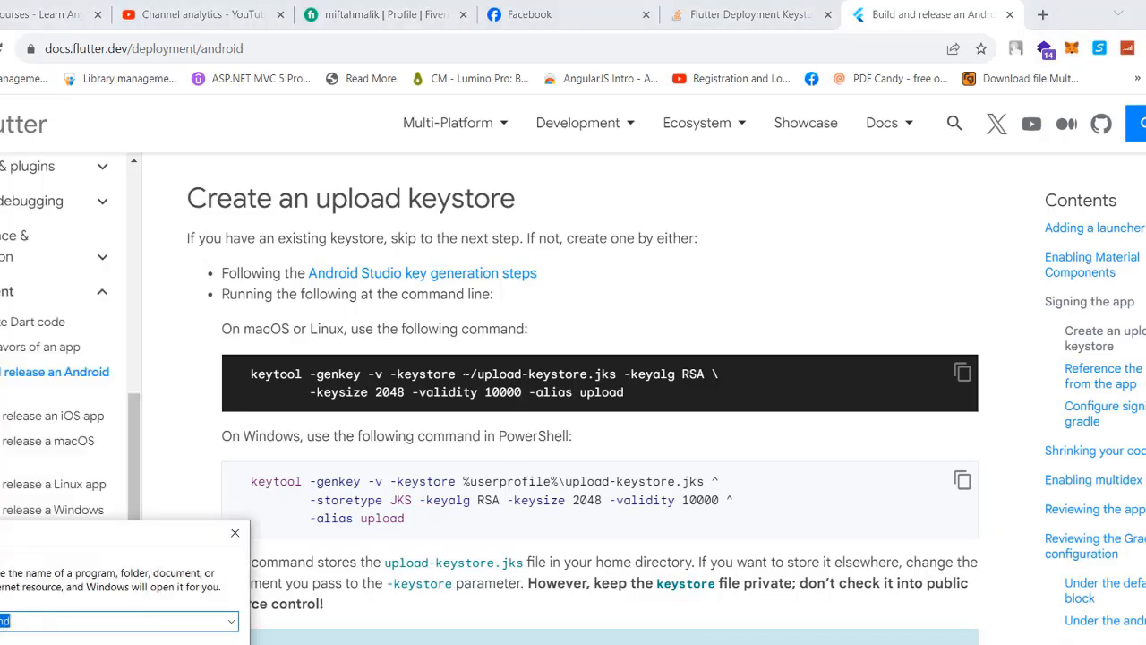
key("Return")
key("ctrl+v")
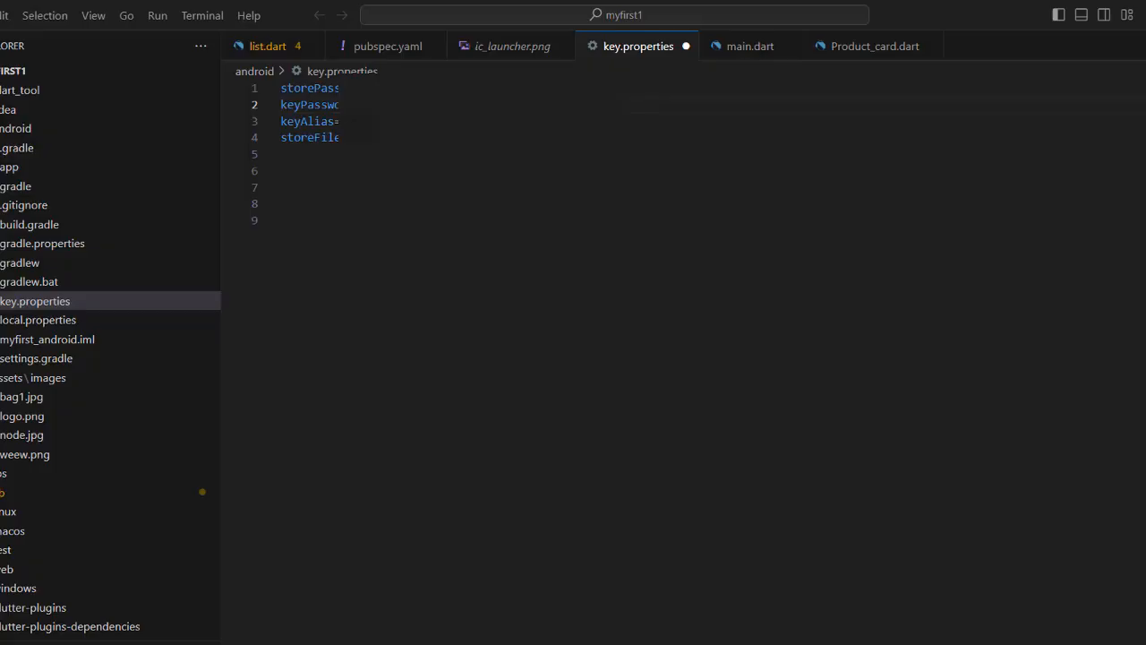
Copy the storePassword value and save all files
left_click_drag(466, 89, 374, 89)
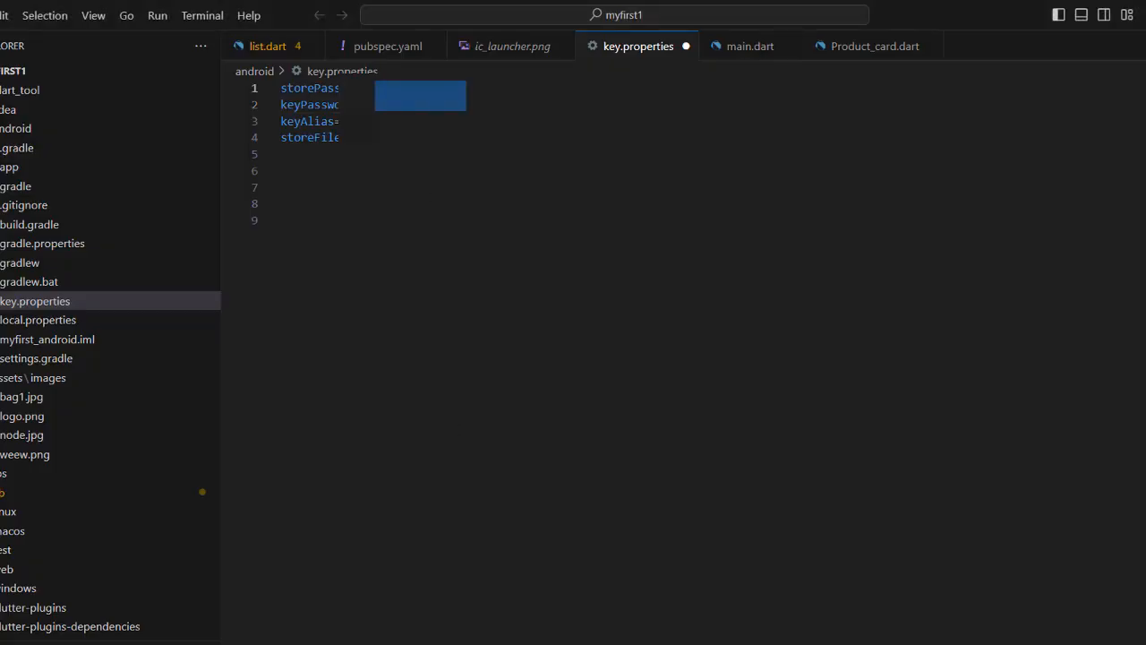
right_click(395, 94)
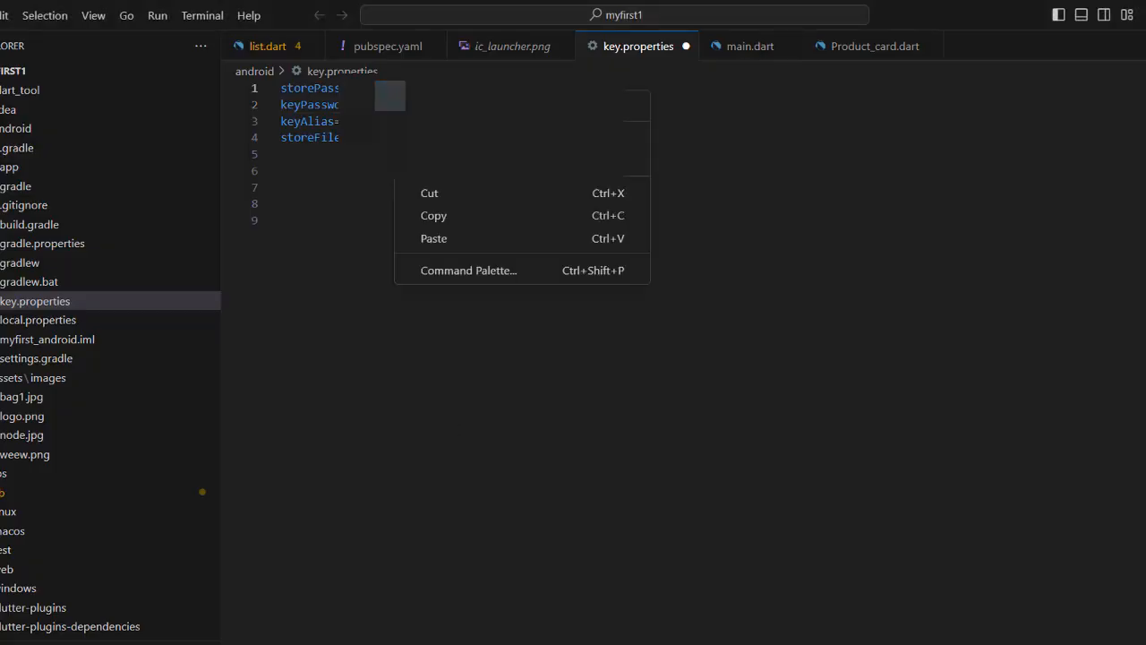
left_click(437, 217)
left_click(0, 16)
left_click(9, 340)
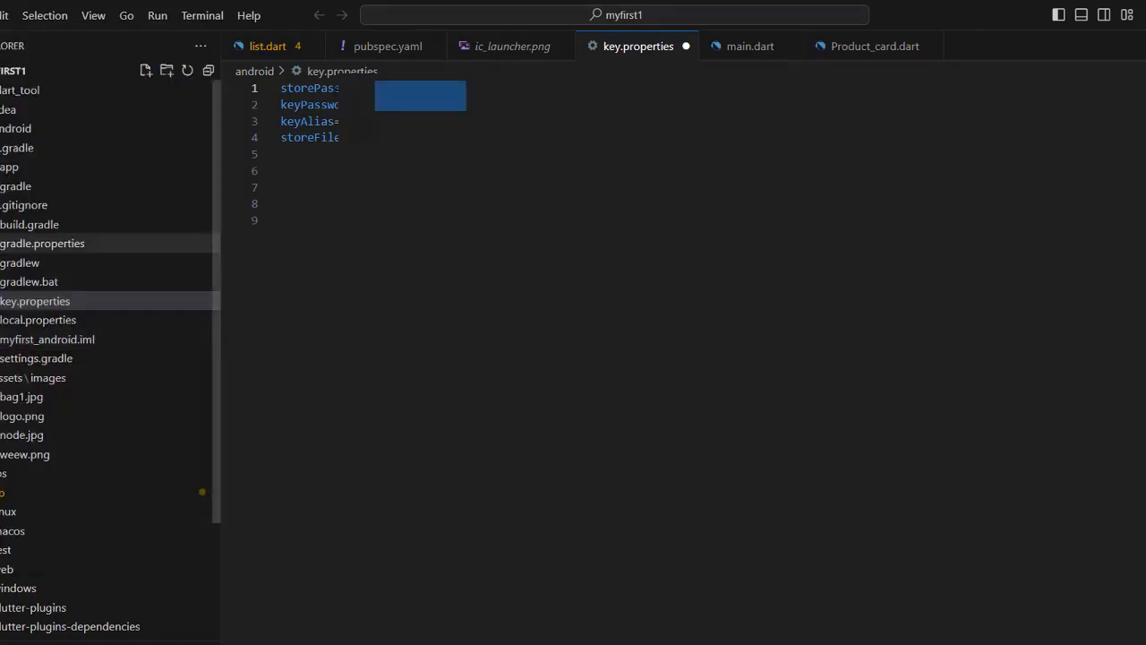
Copy the password again and paste it below two new blank lines at the file's end
key("Down")
left_click_drag(469, 89, 375, 89)
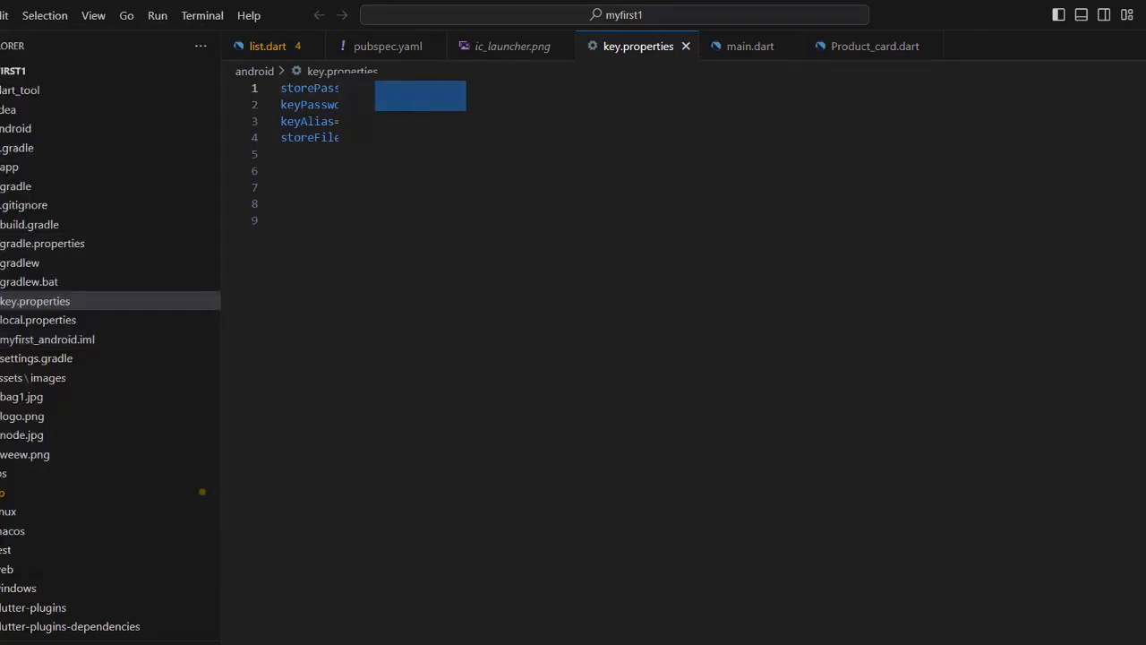
right_click(455, 113)
left_click(507, 218)
key("Down")
key("Down")
key("Down")
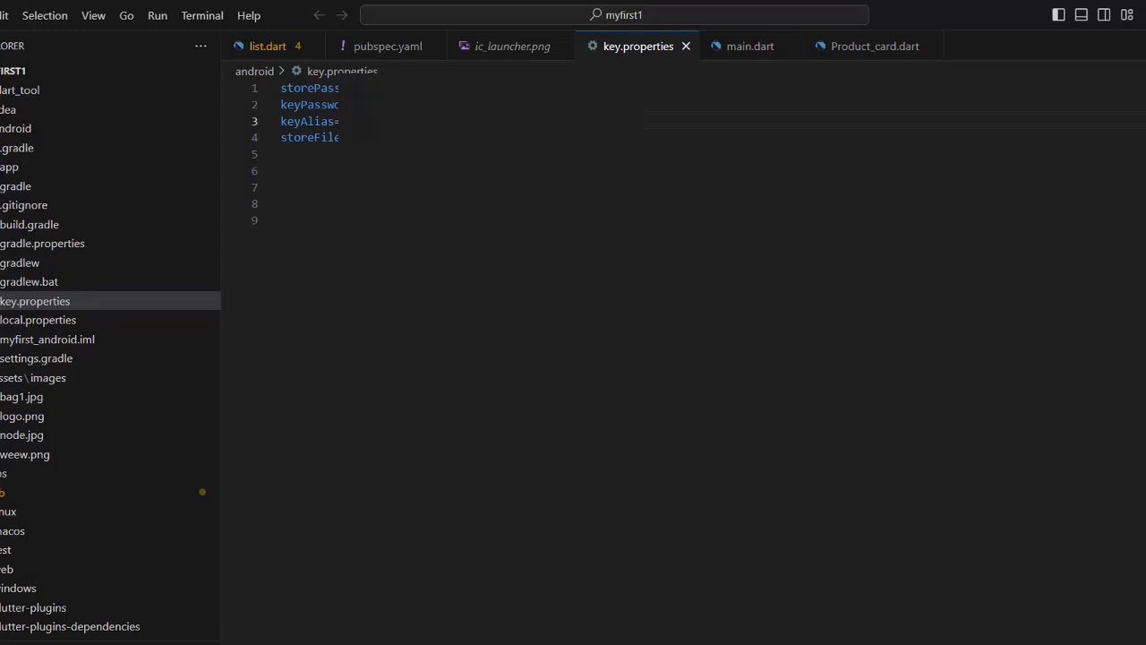
key("Return")
key("Return")
right_click(352, 258)
left_click(400, 389)
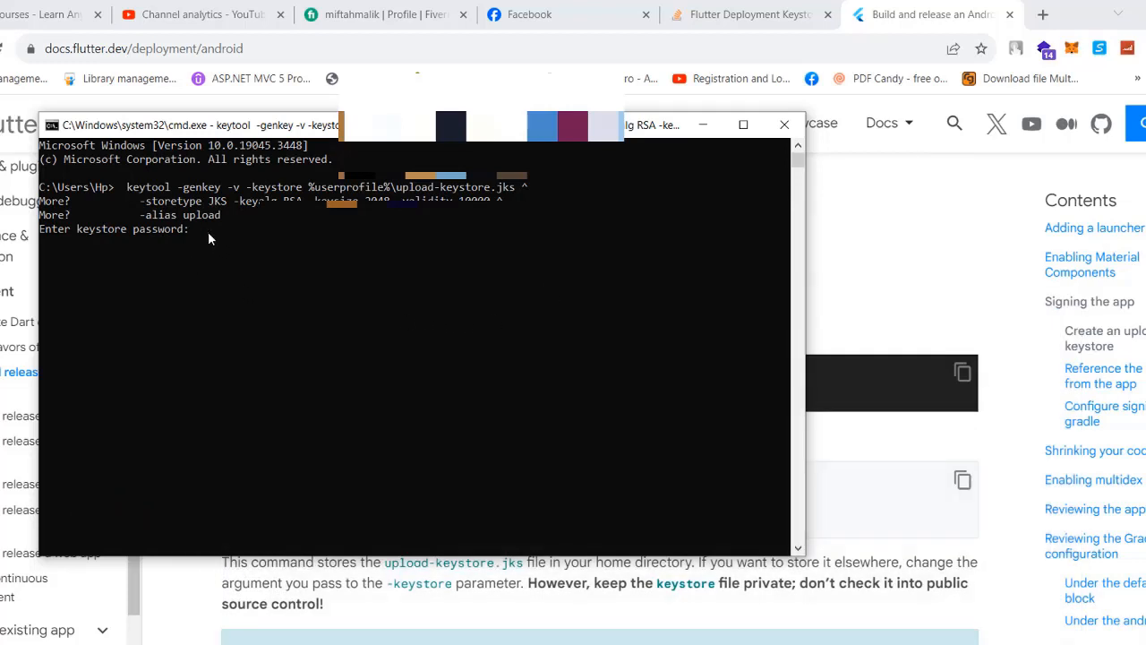
Enter the keystore password twice, the owner's name, and unit and organization tutusfunny
key("Return")
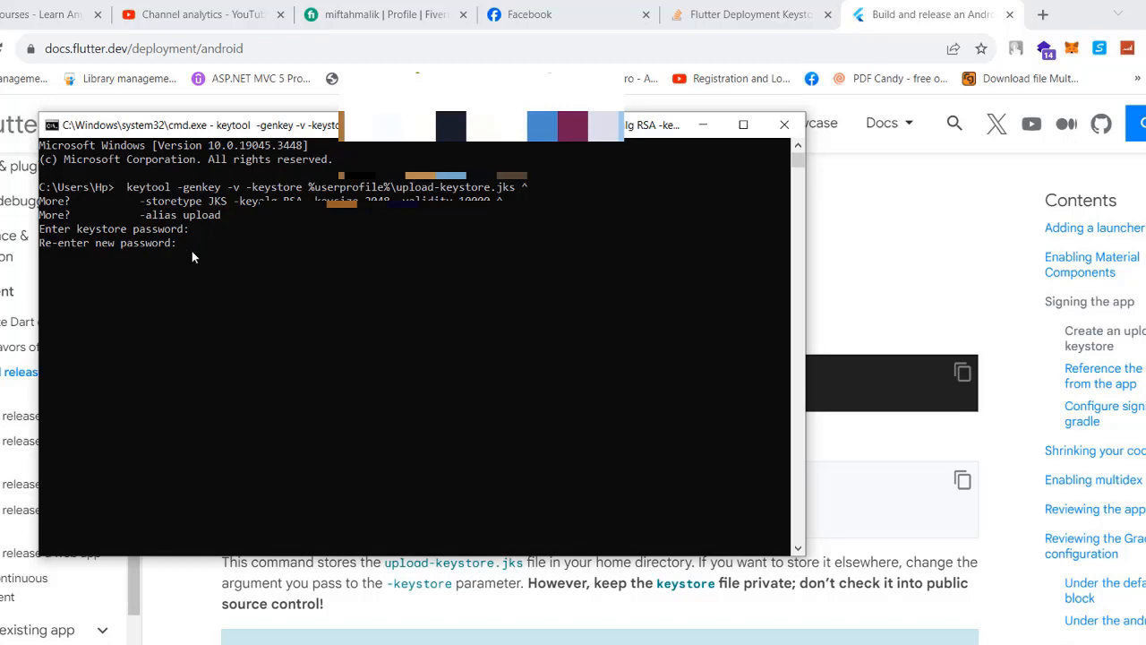
key("Return")
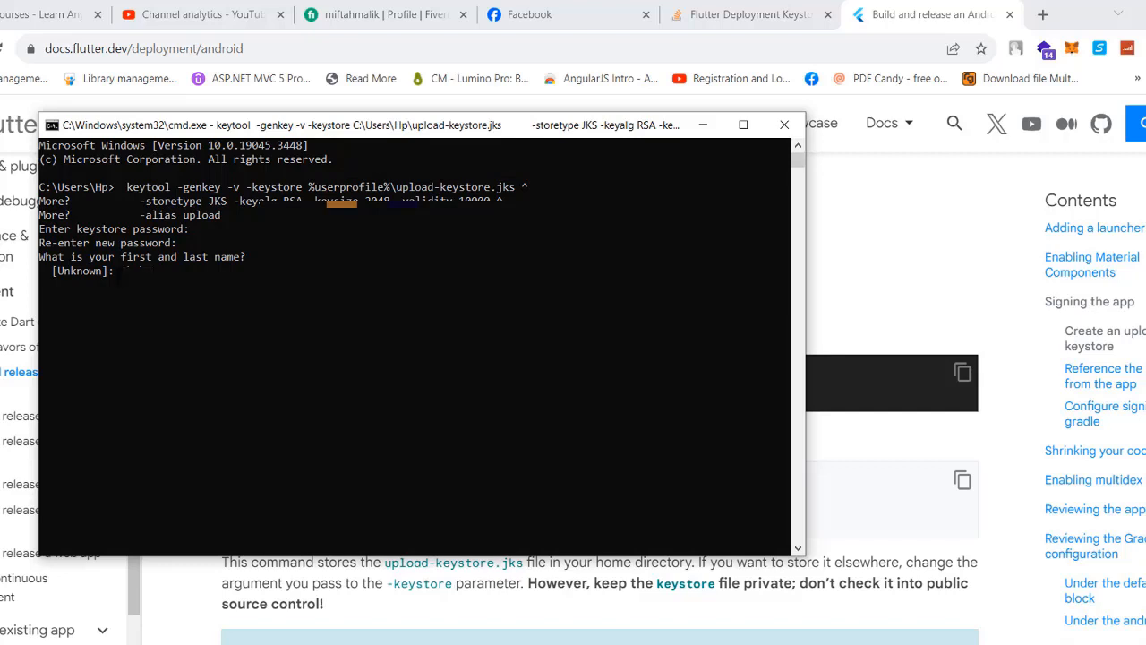
type("habib")
key("Return")
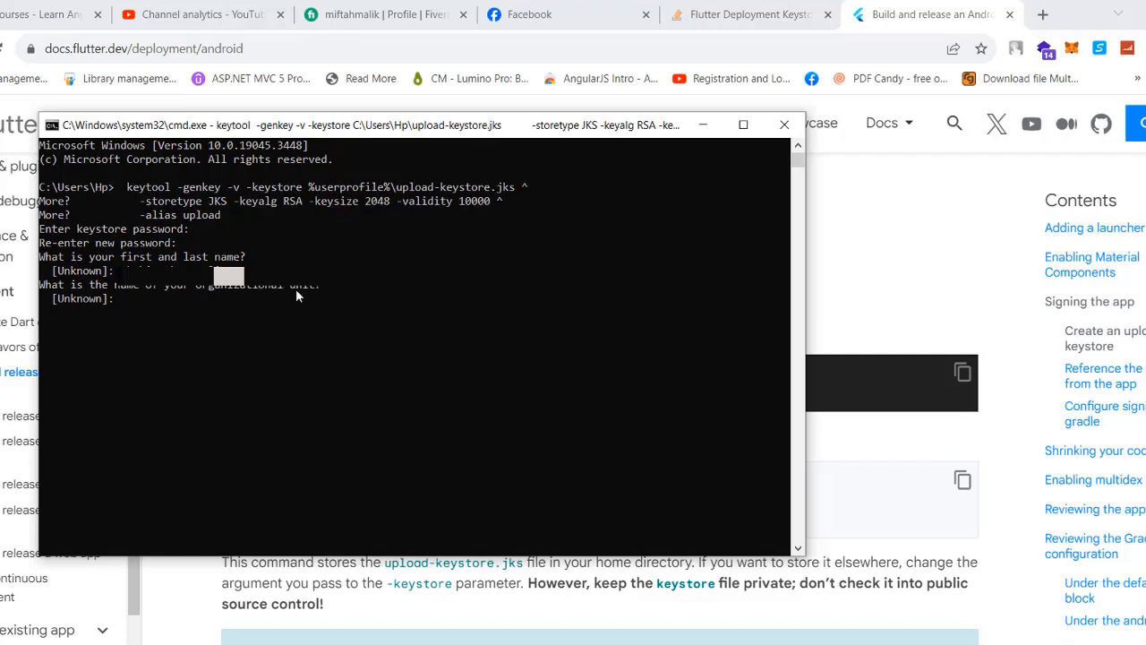
type("tutusfunny")
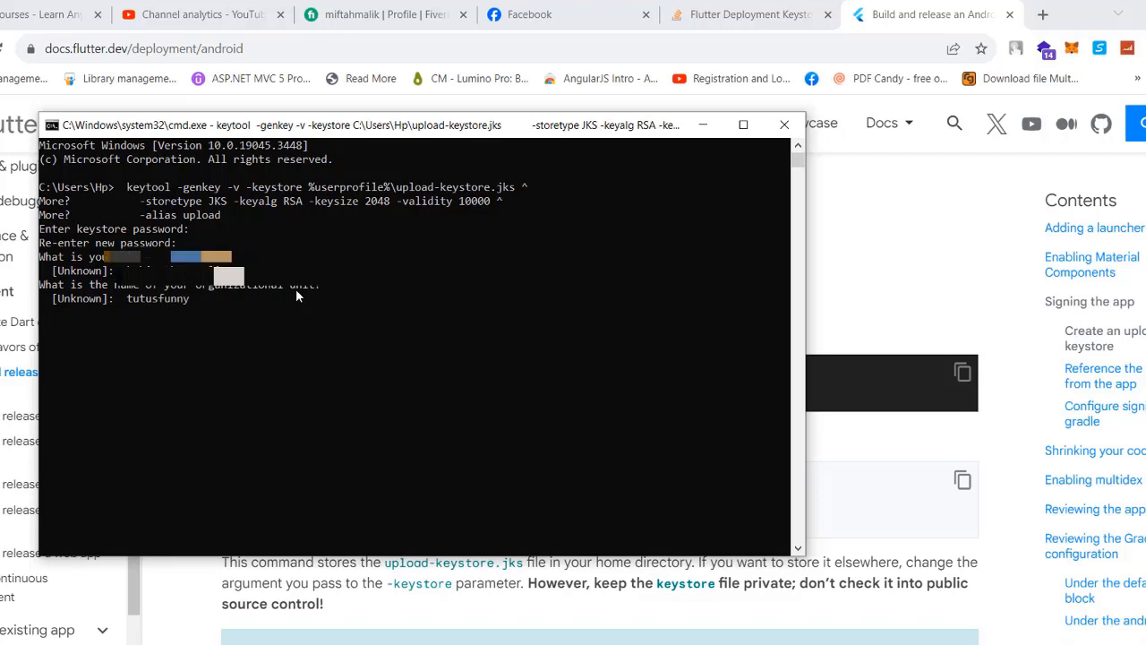
key("Return")
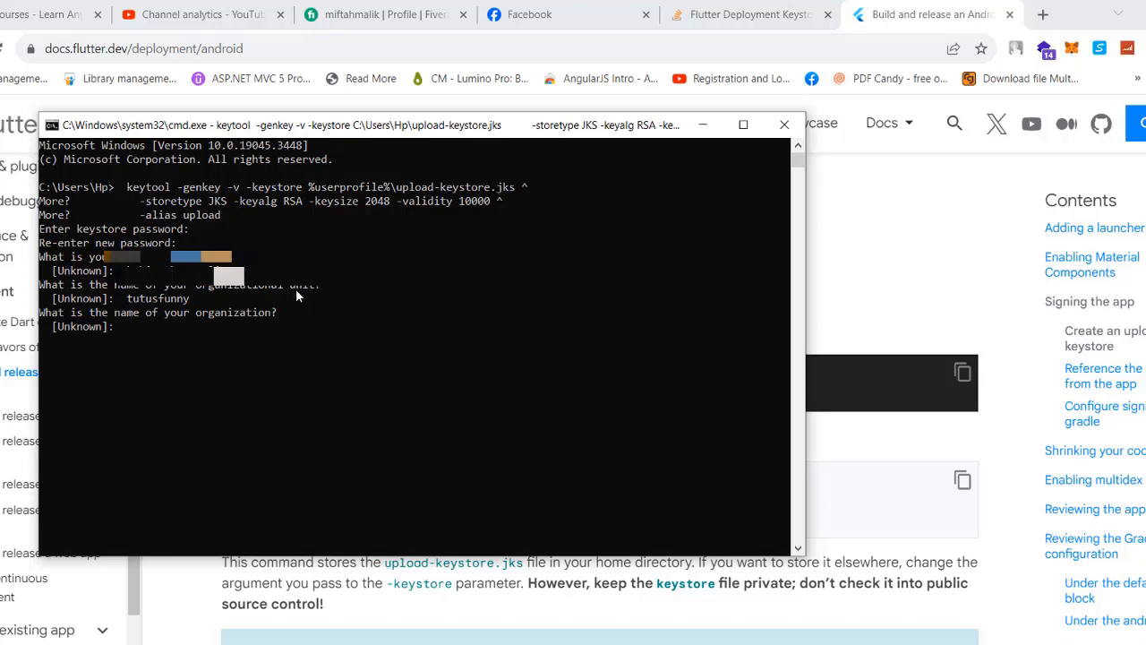
type("tutus")
type("funny")
key("Return")
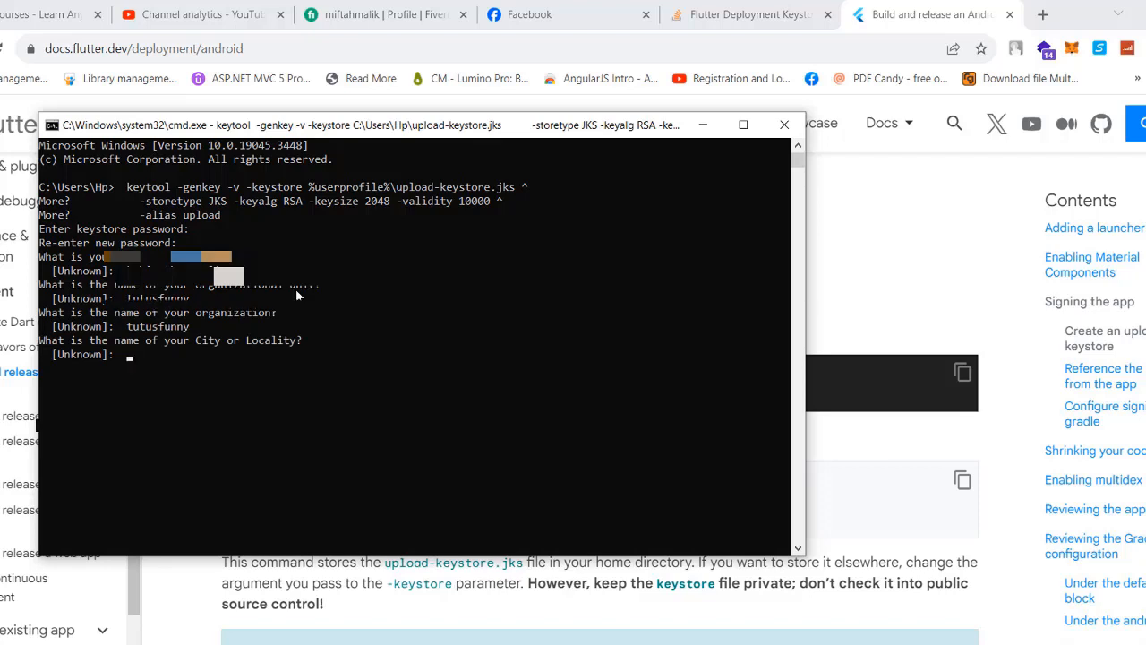
Enter city srilanka, a blank state, country code sl, and confirm the details with yes
type("sri")
type("lann")
key("BackSpace")
key("BackSpace")
type("nka")
key("Return")
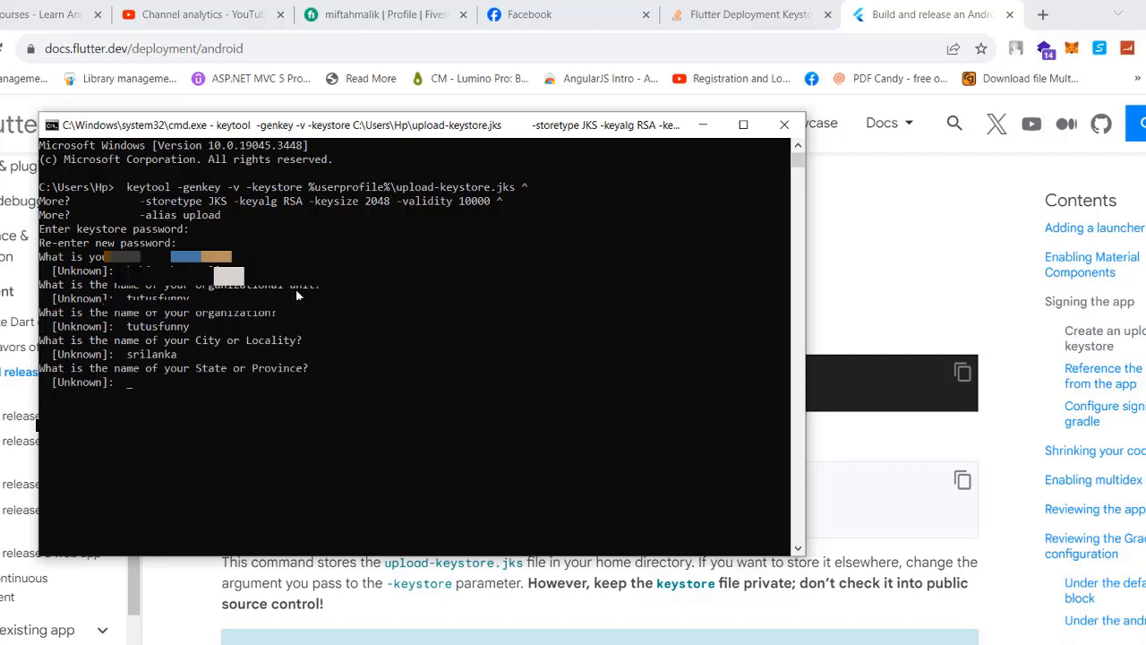
key("Return")
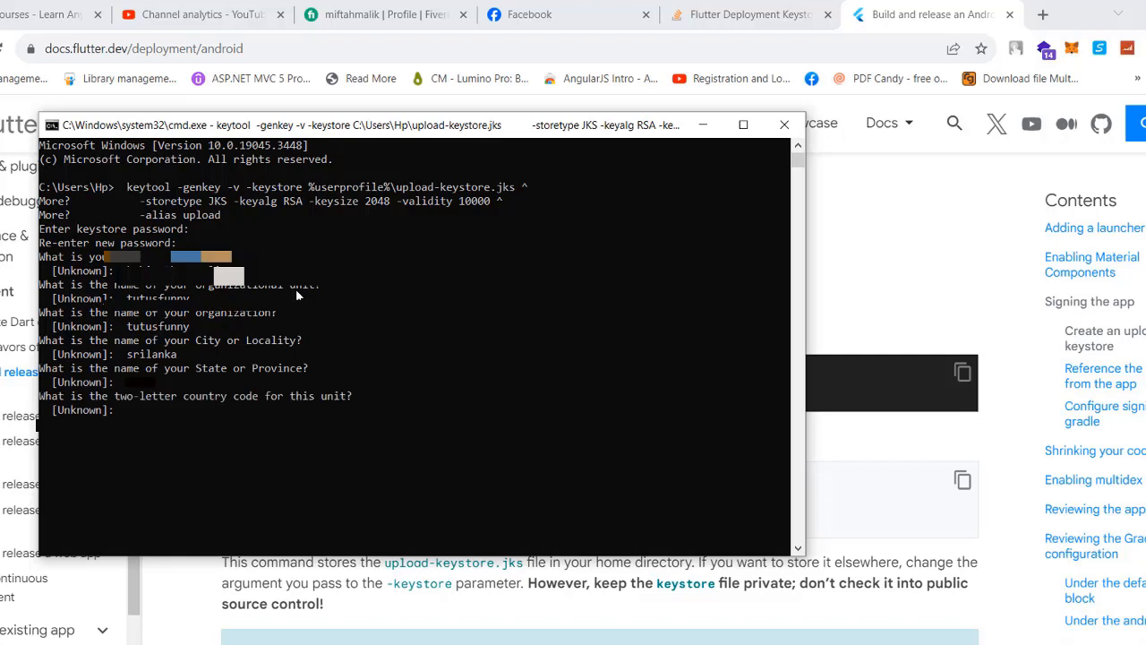
type("sl")
key("Return")
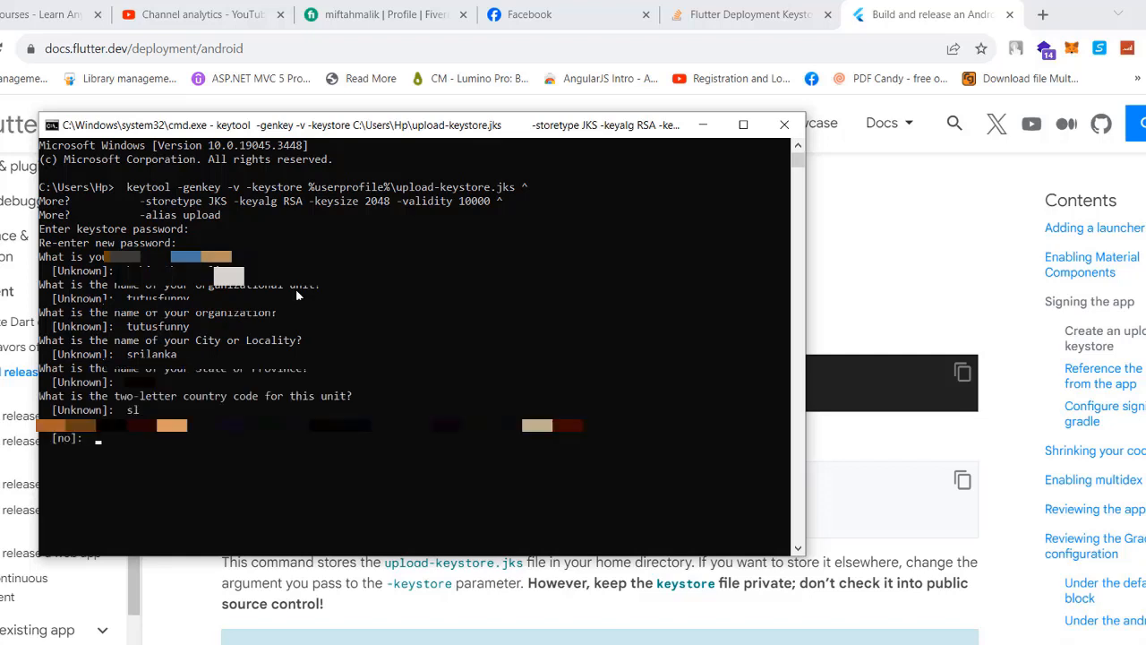
type("yes")
key("Return")
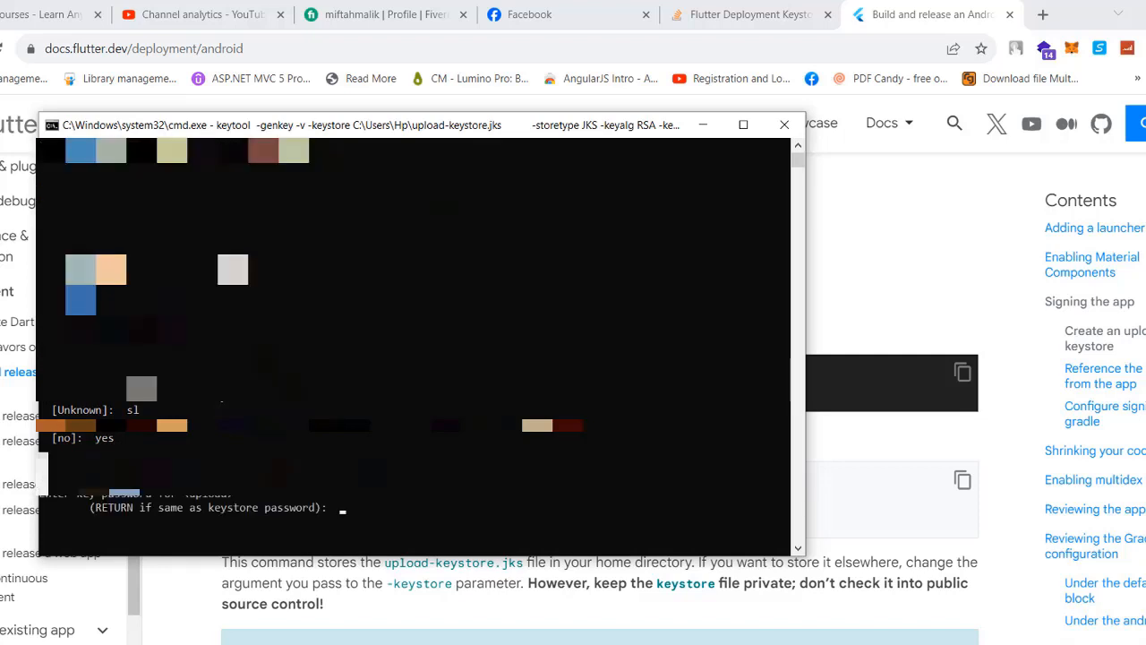
key("Return")
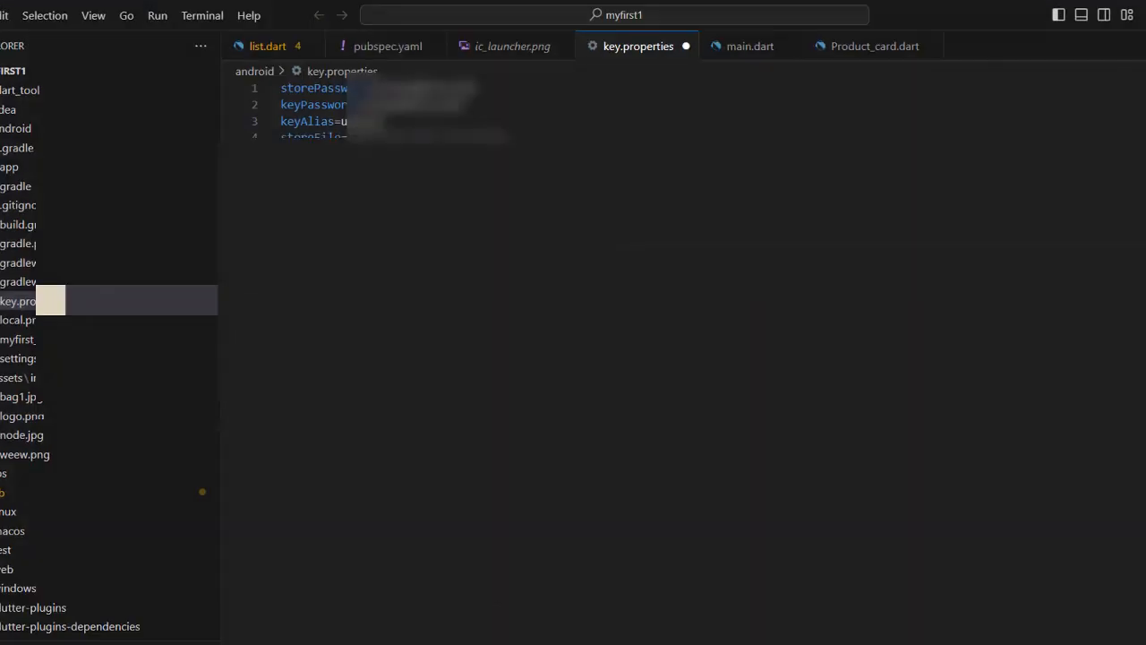
Copy the storePassword value from key.properties for the key password prompt
left_click_drag(400, 88, 376, 88)
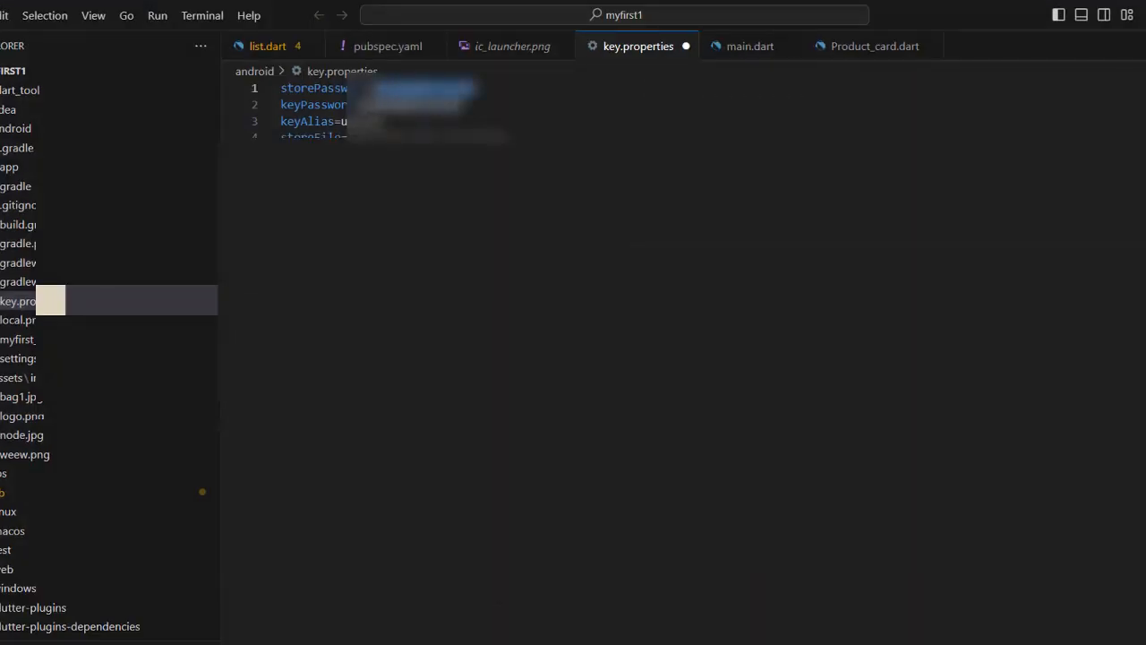
right_click(409, 92)
left_click(446, 213)
left_click(1145, 15)
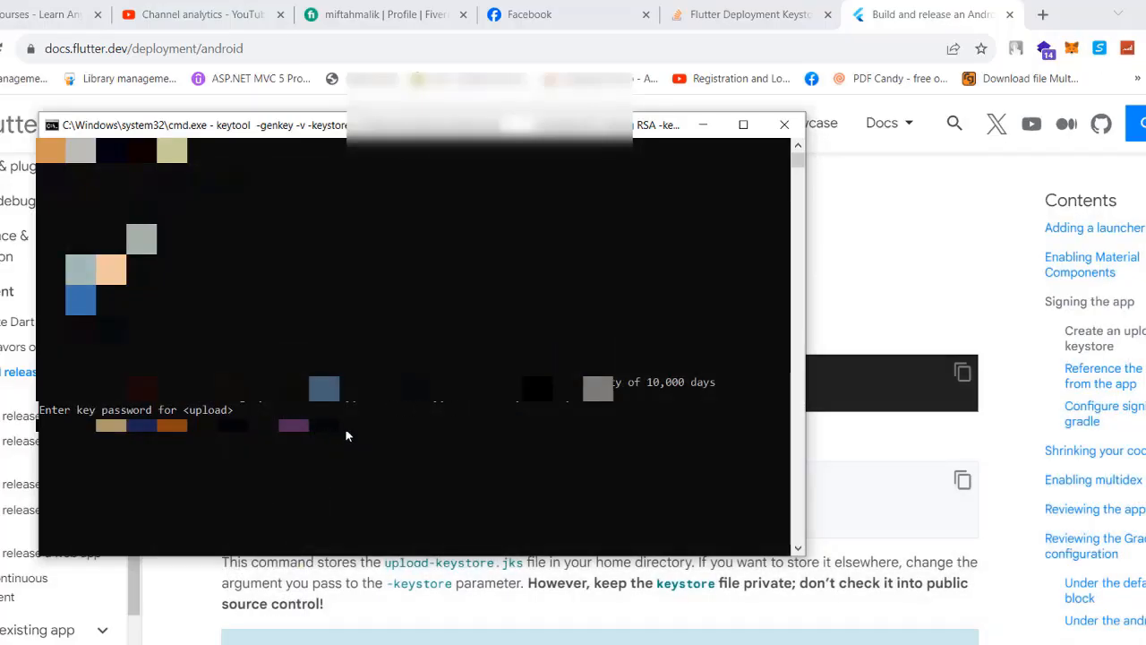
key("Return")
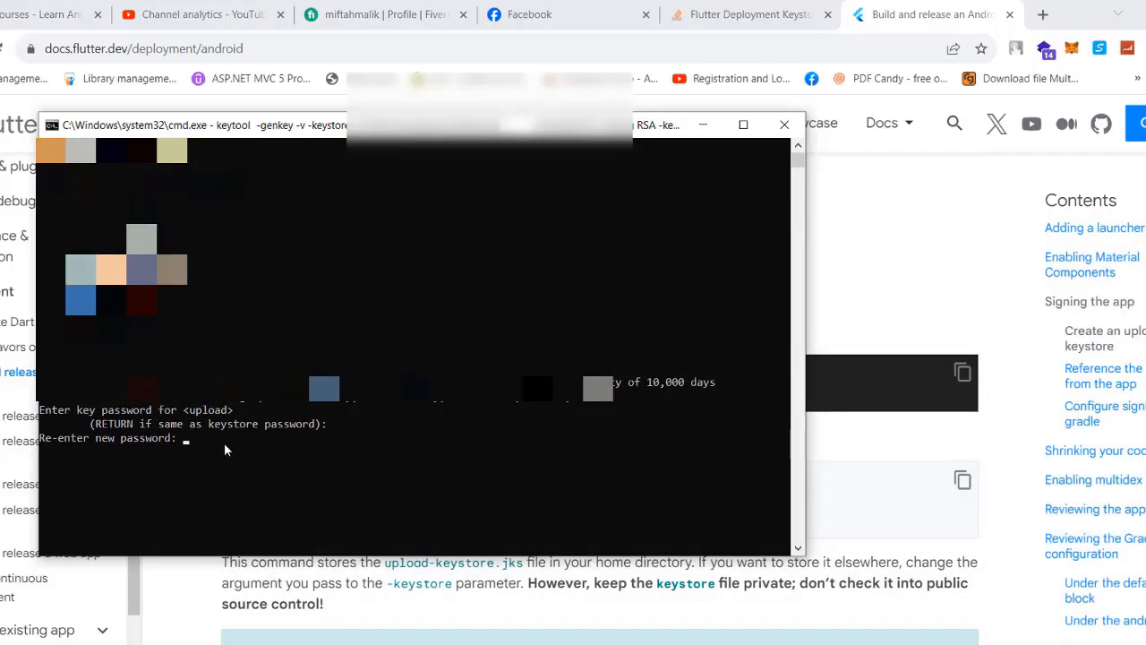
key("Return")
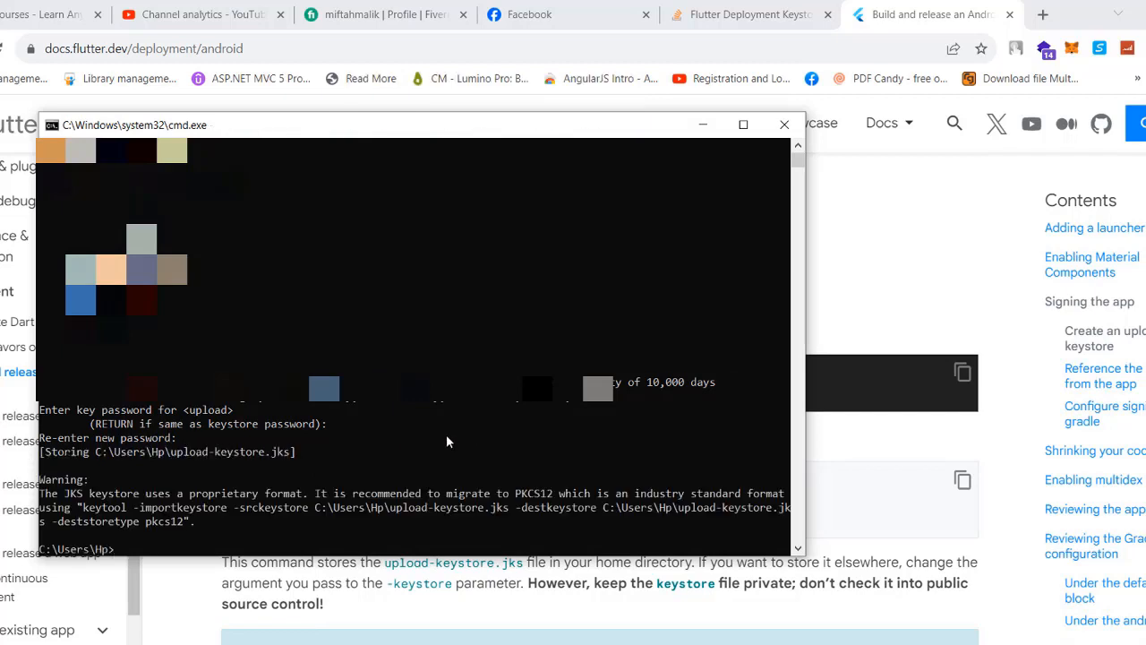
scroll(446, 434, "down", 2)
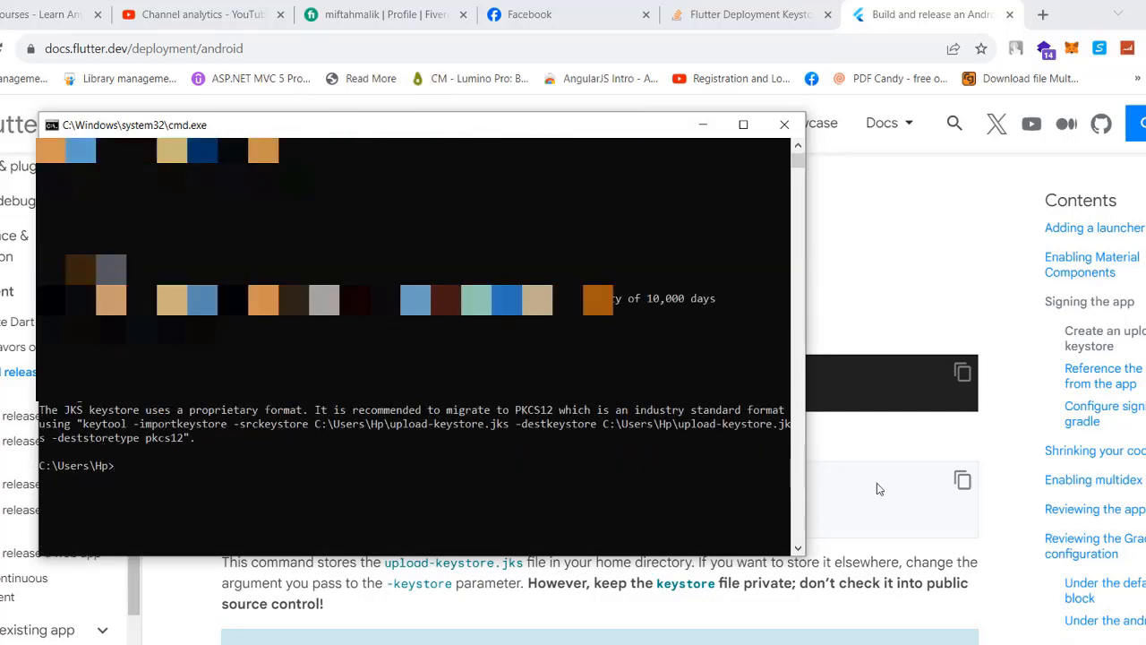
left_click_drag(804, 555, 985, 588)
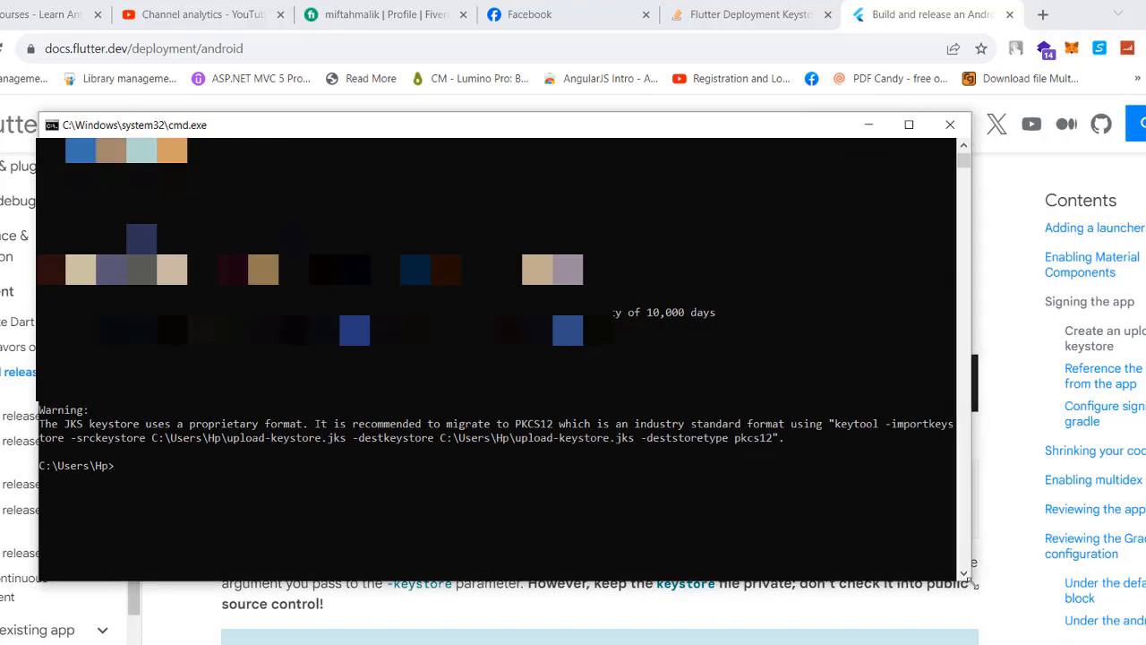
left_click_drag(970, 581, 780, 557)
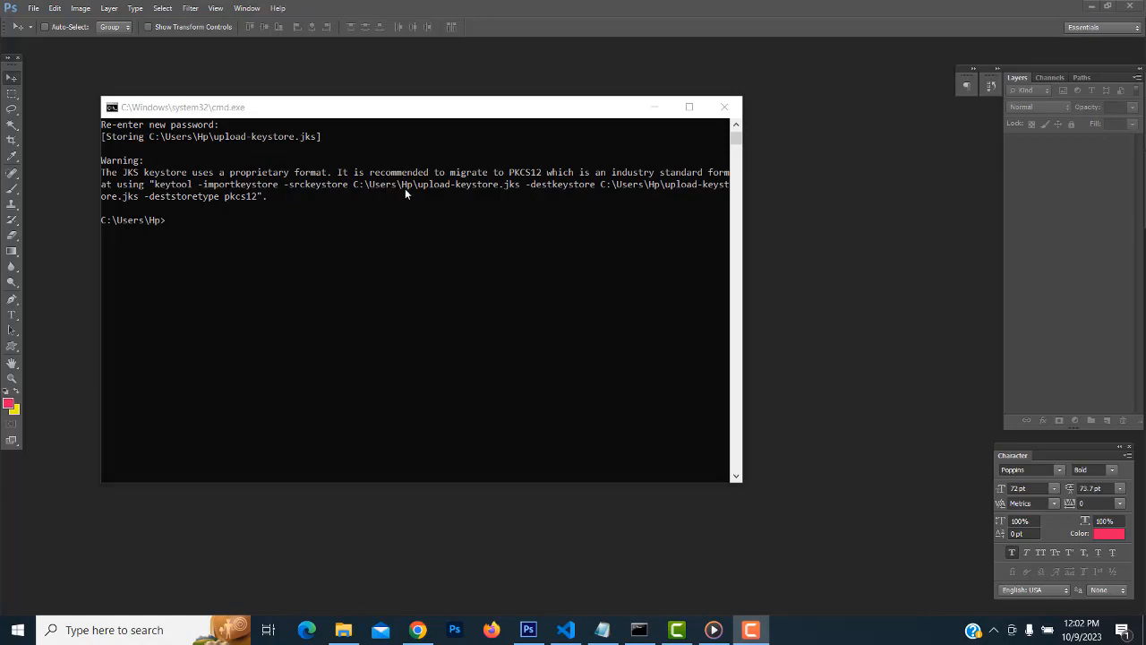
Open the C: drive in File Explorer by running C: from the Run dialog
left_click(351, 183)
right_click(18, 630)
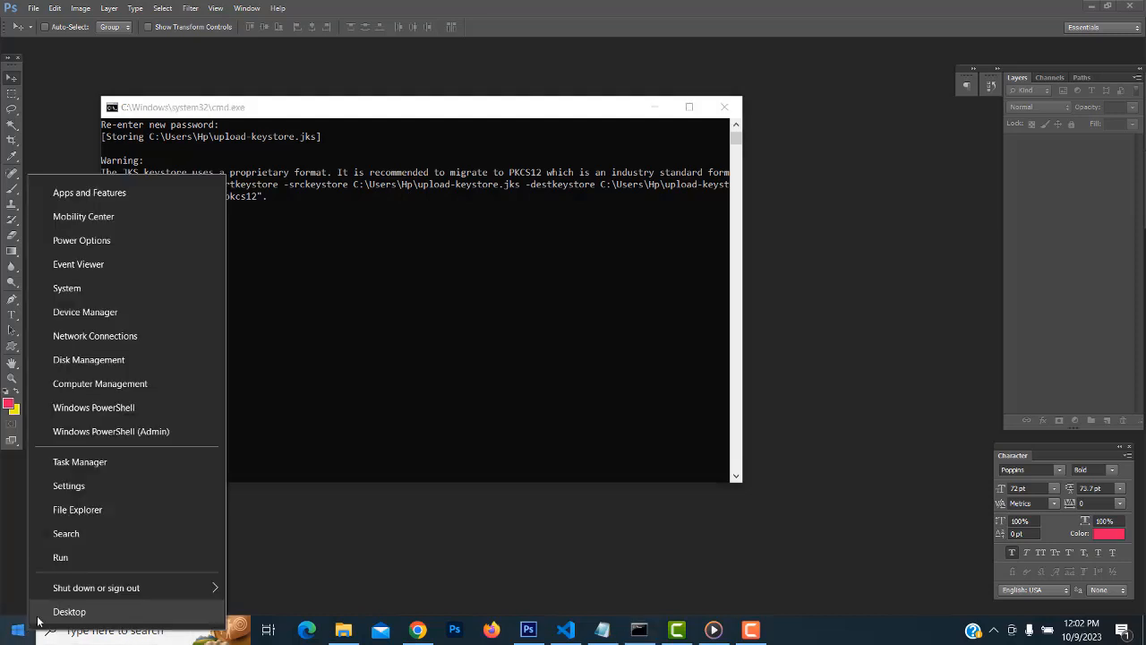
left_click(83, 565)
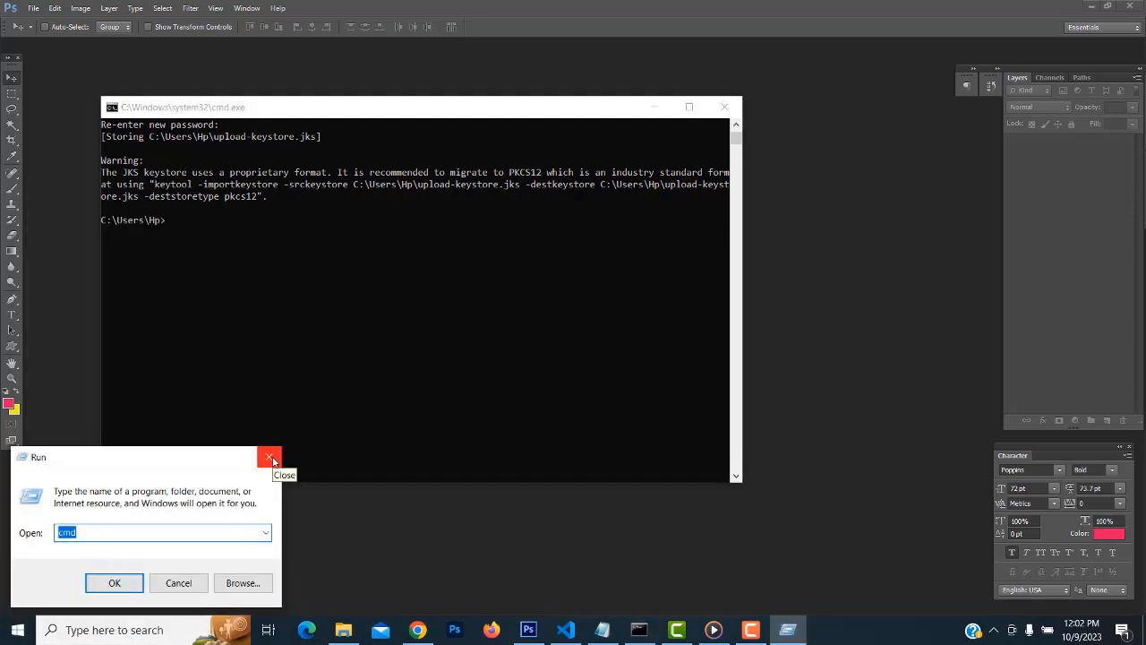
type("C:")
key("Return")
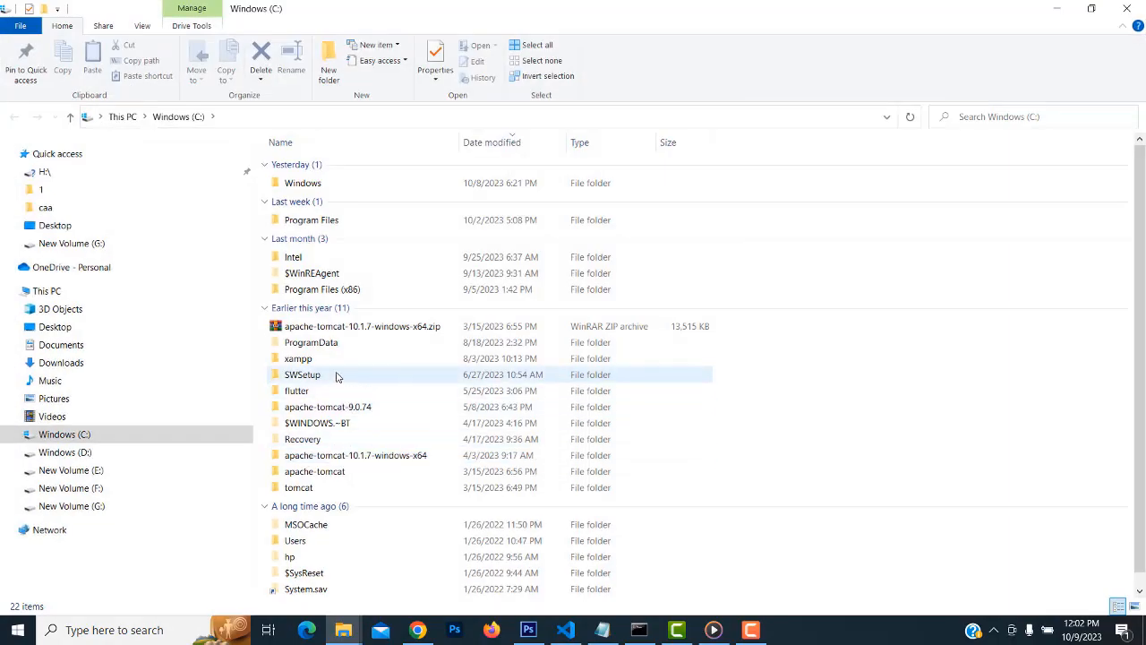
Copy upload-keystore.jks from C:\Users\Hp, then go back to Visual Studio Code
double_click(312, 546)
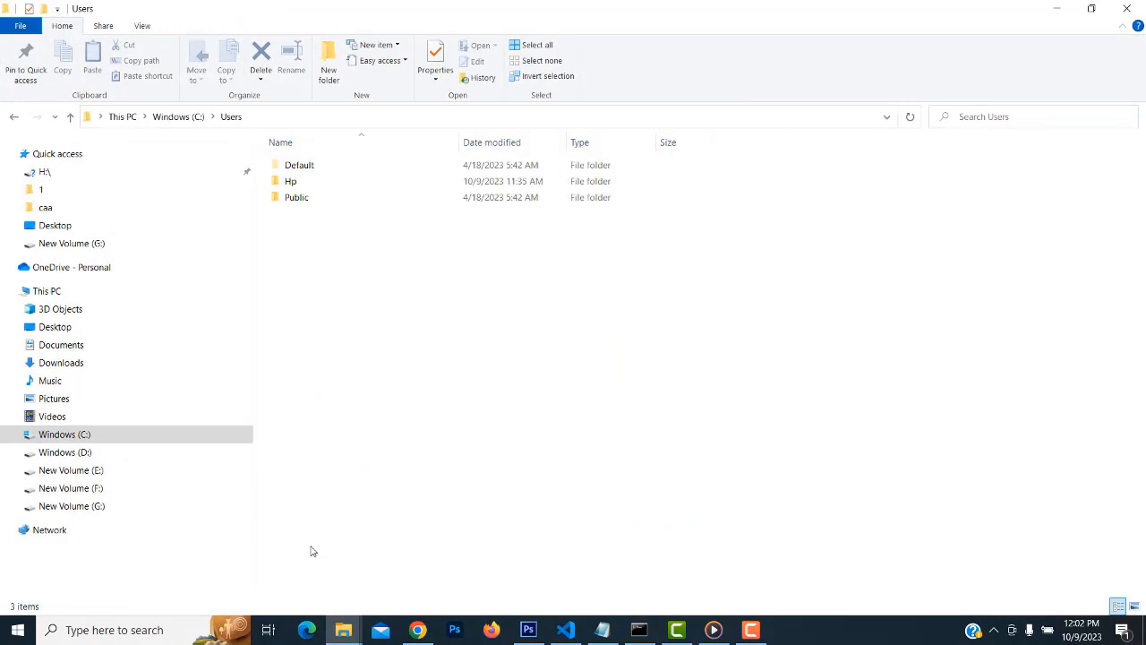
double_click(307, 184)
scroll(640, 304, "down", 8)
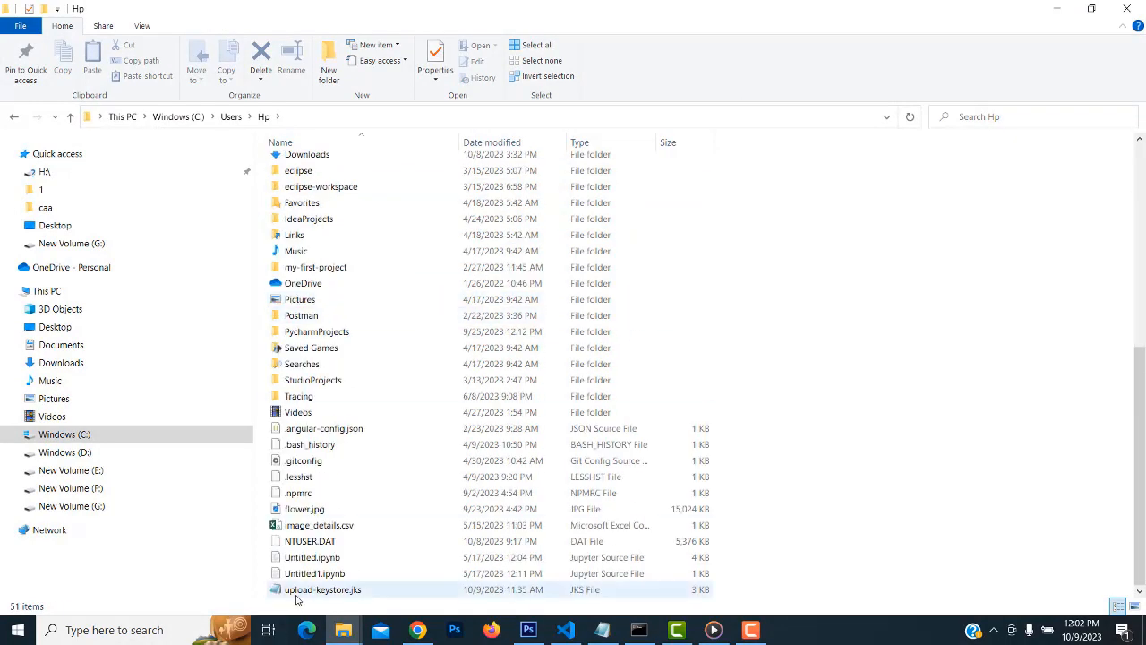
left_click(326, 591)
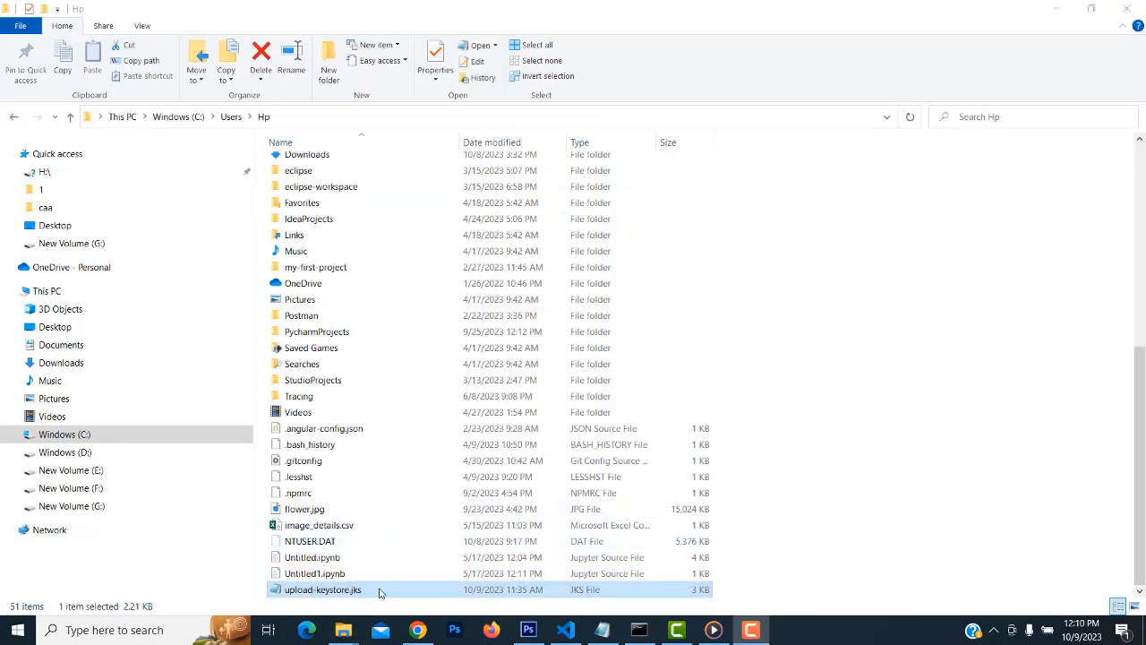
right_click(378, 593)
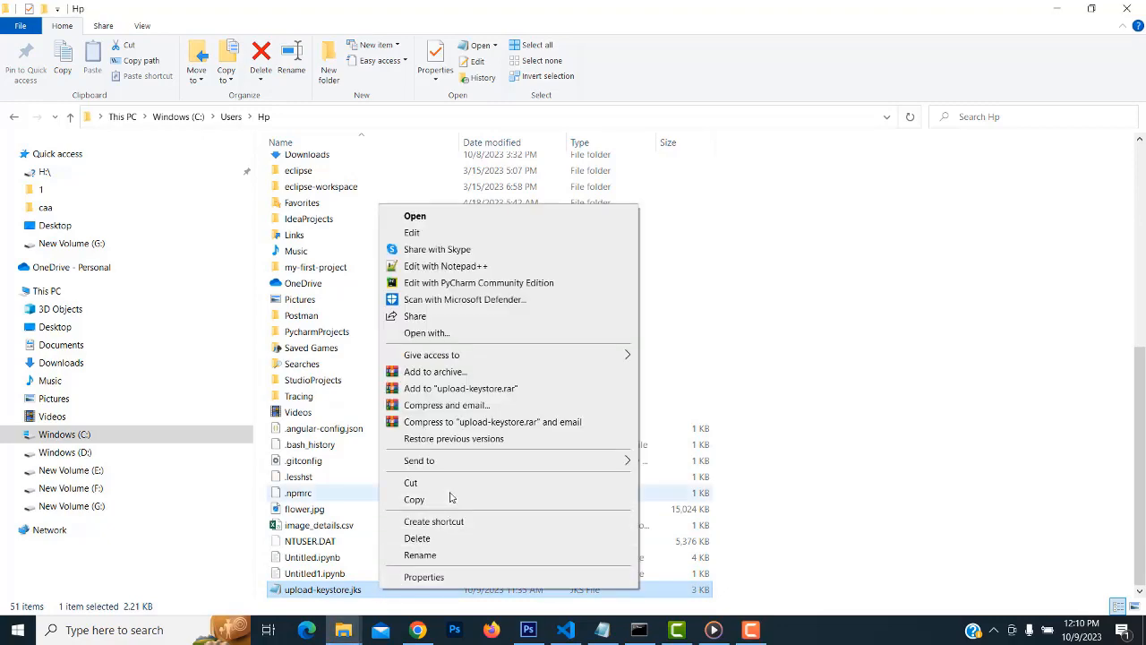
left_click(568, 498)
left_click(566, 630)
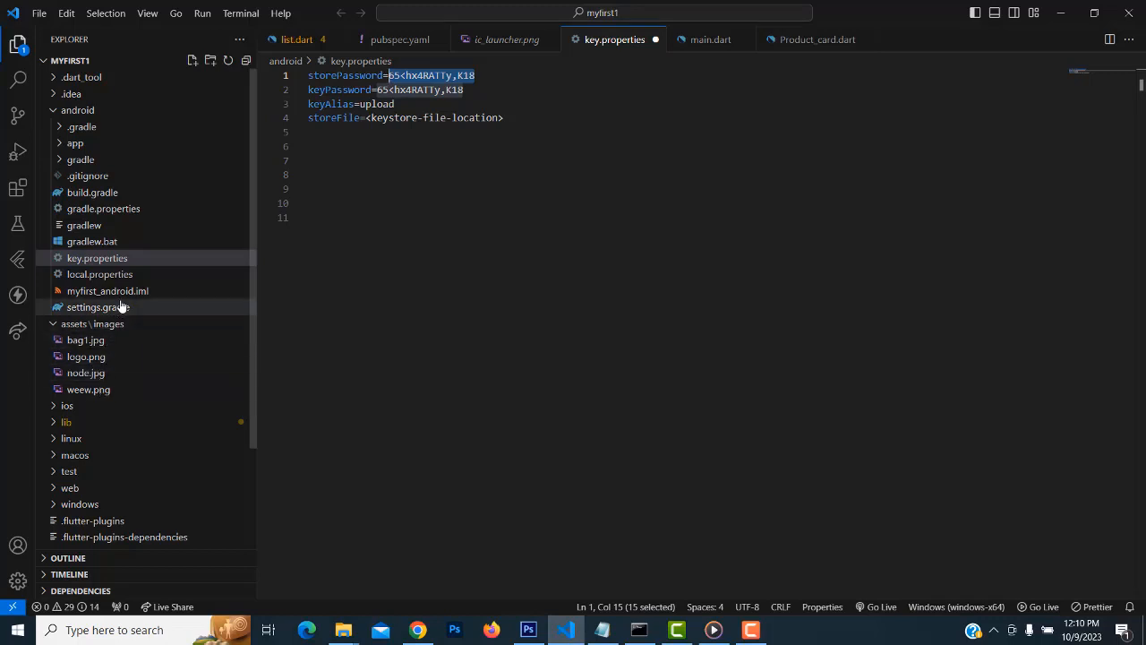
Reveal the android/app folder from the VS Code project tree in File Explorer
left_click(56, 110)
left_click(55, 110)
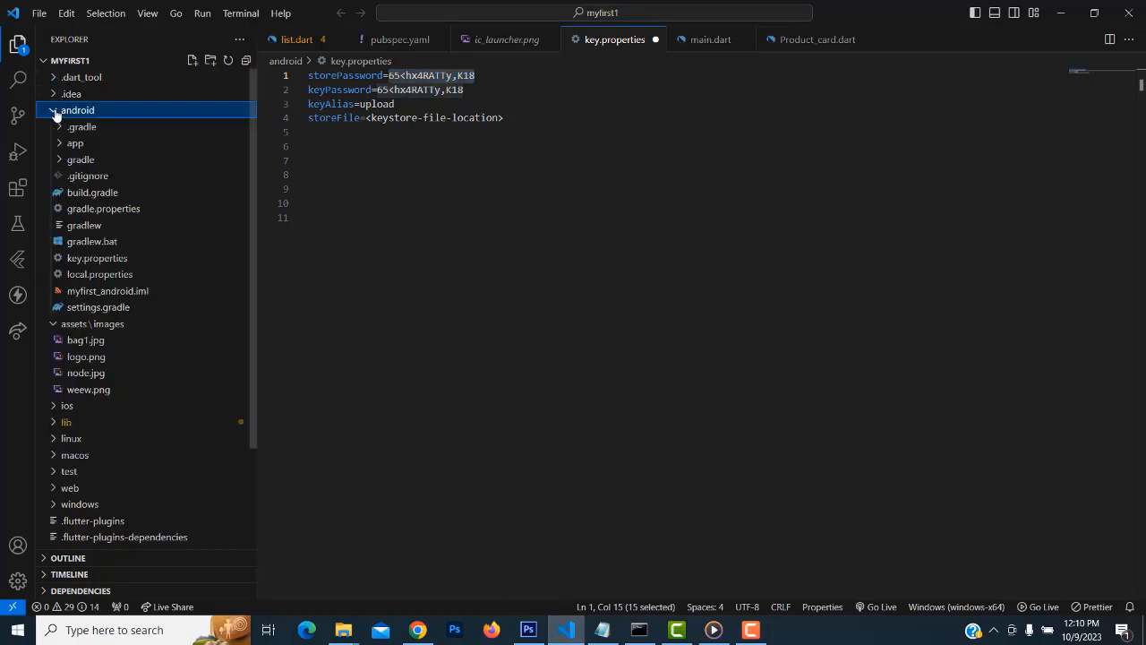
left_click(61, 145)
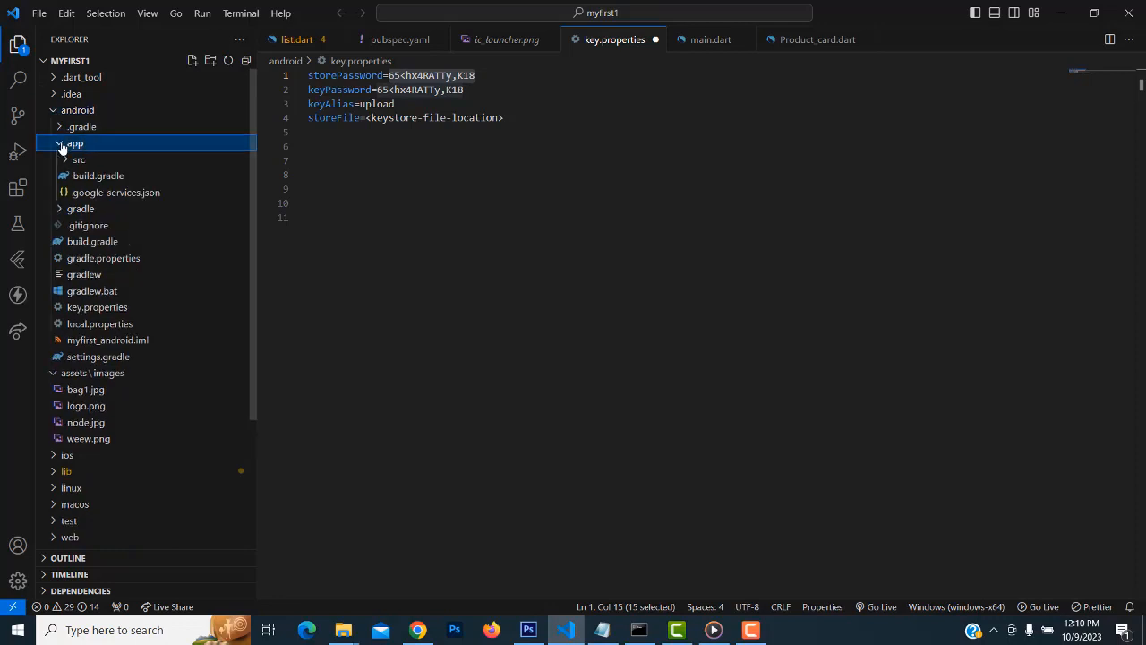
right_click(78, 144)
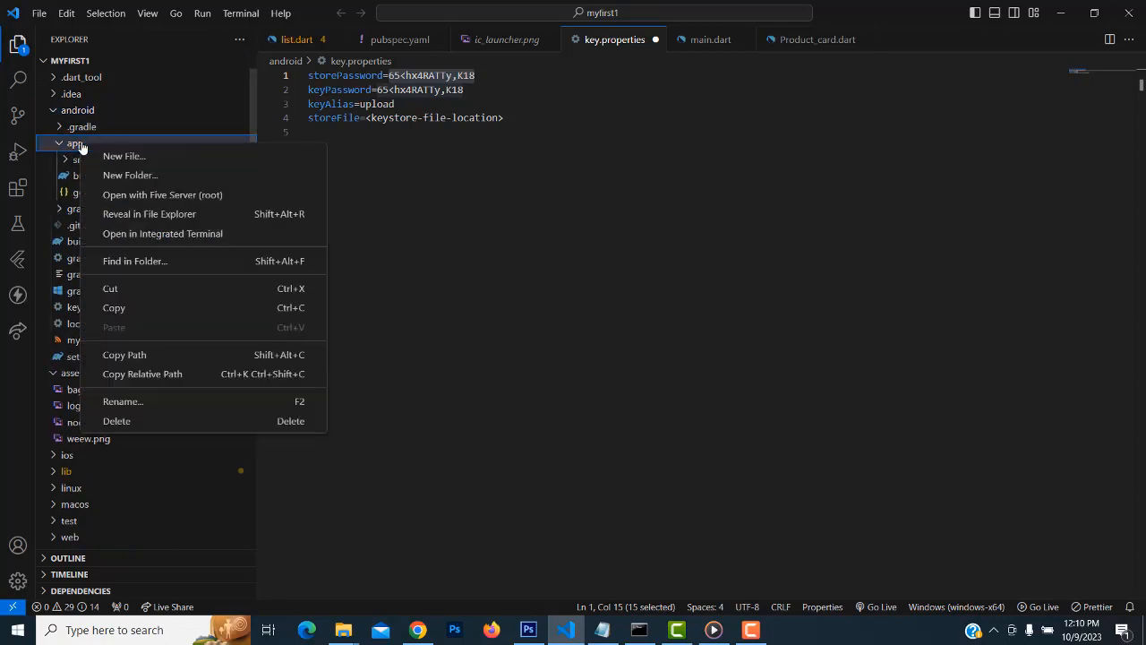
left_click(75, 144)
right_click(81, 140)
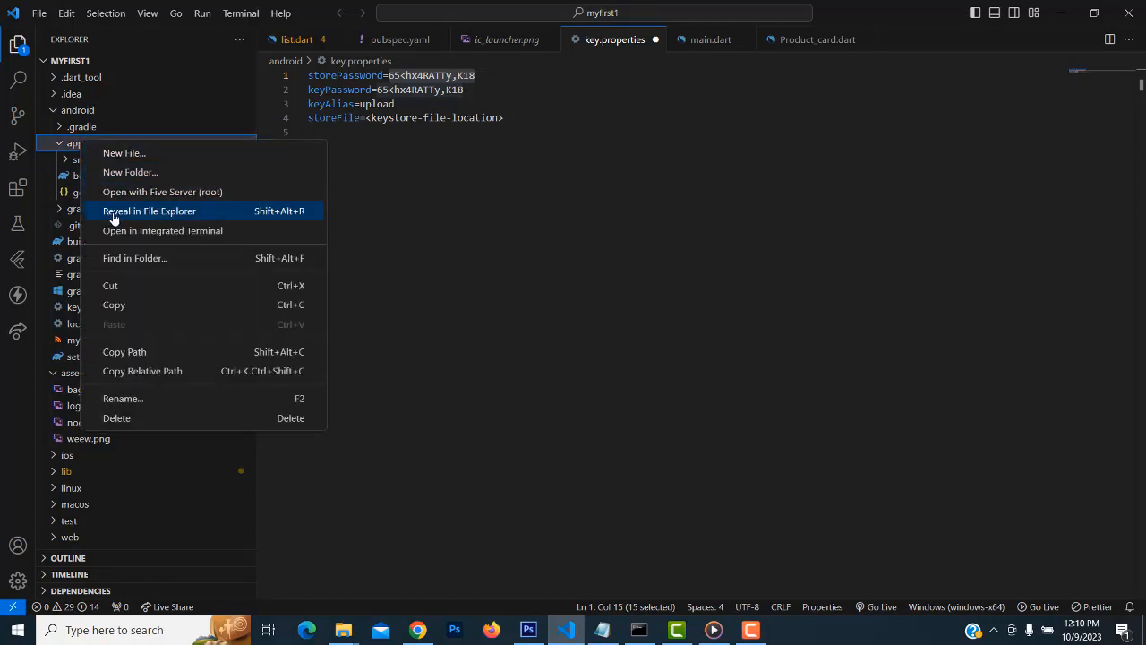
left_click(144, 212)
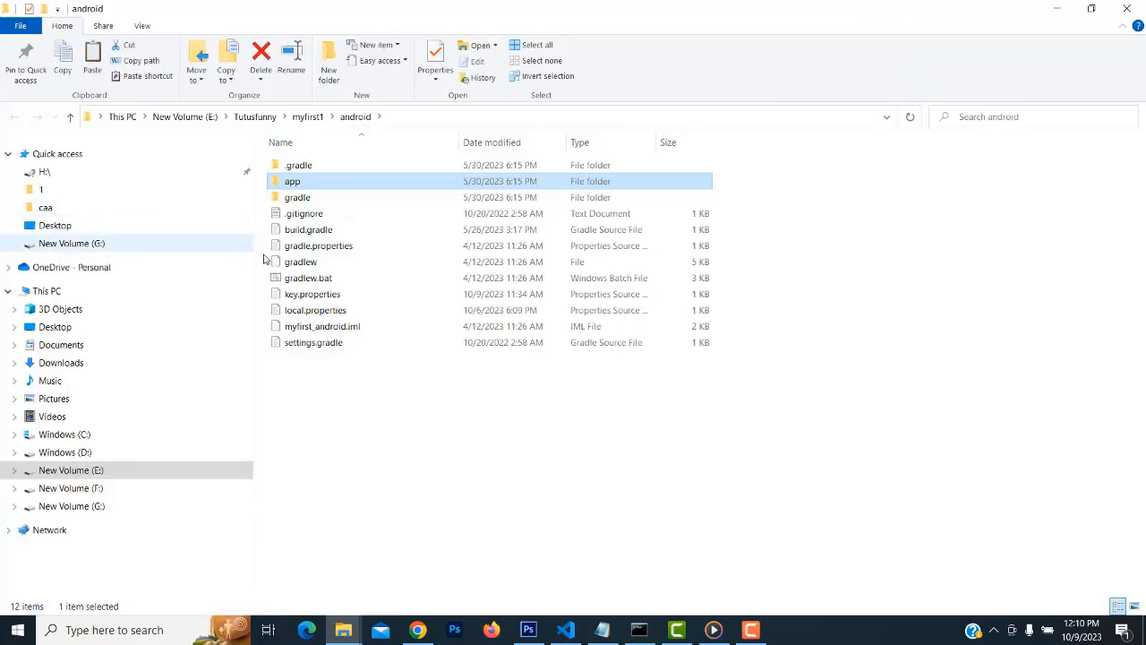
Paste upload-keystore.jks into the android app folder, confirm it is there, and close Explorer
double_click(315, 184)
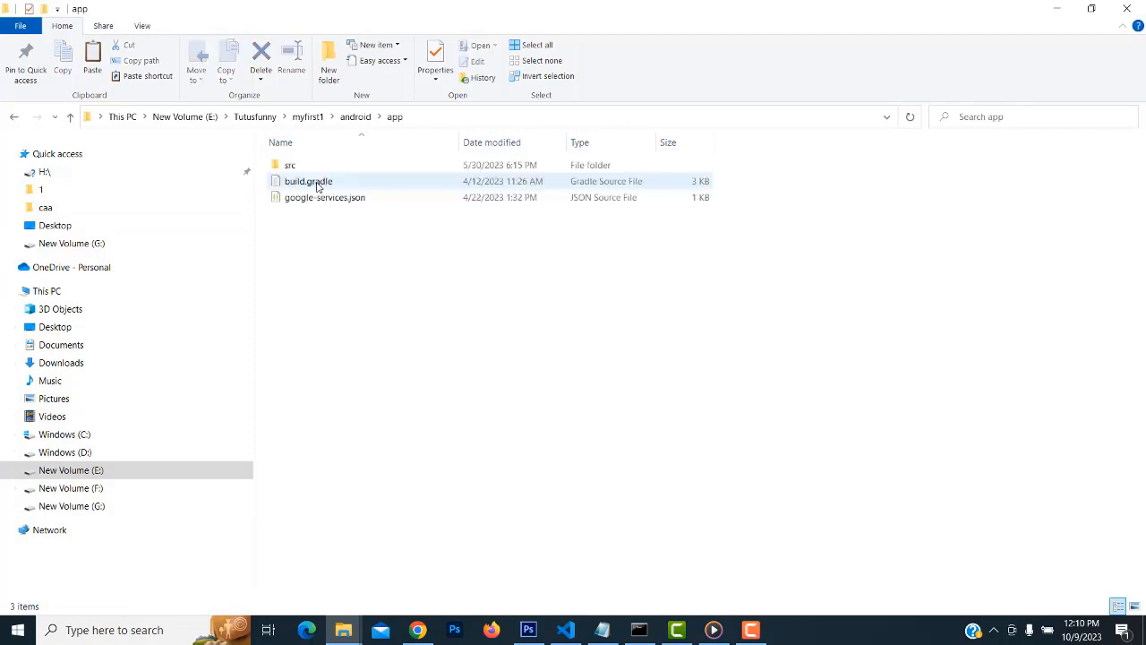
right_click(315, 226)
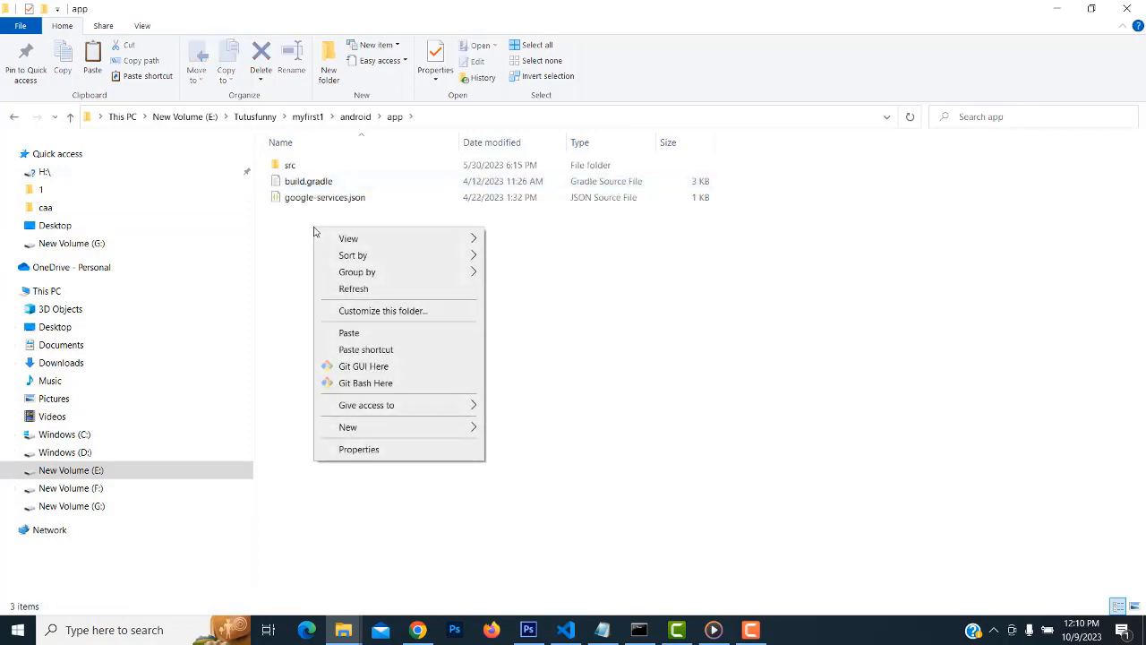
left_click(351, 332)
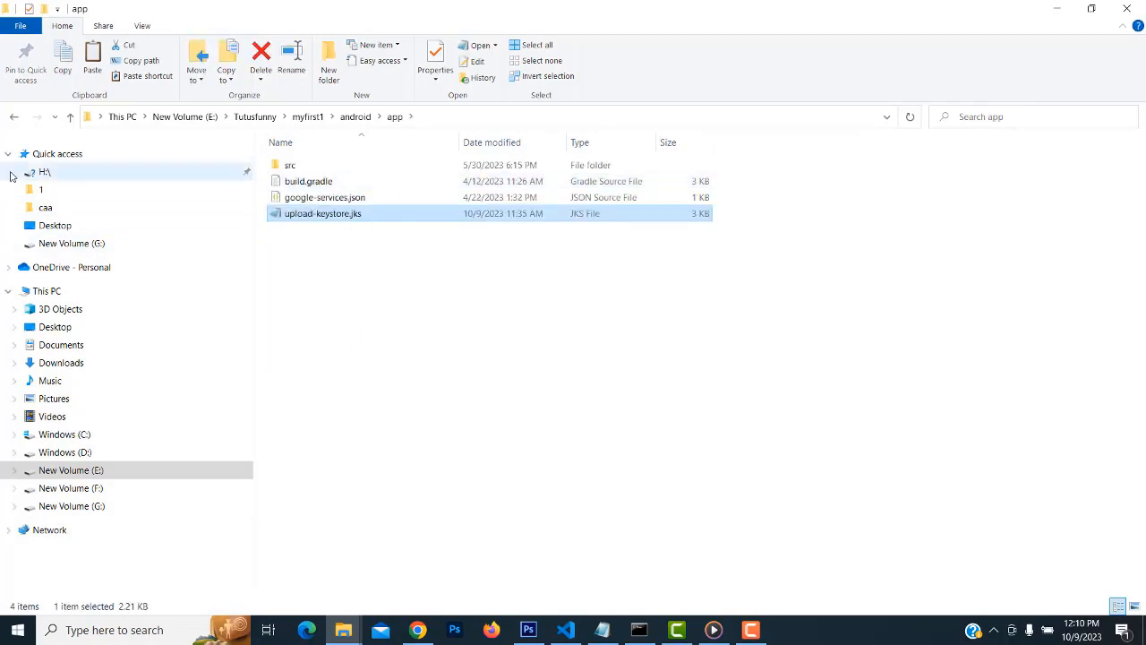
left_click(14, 117)
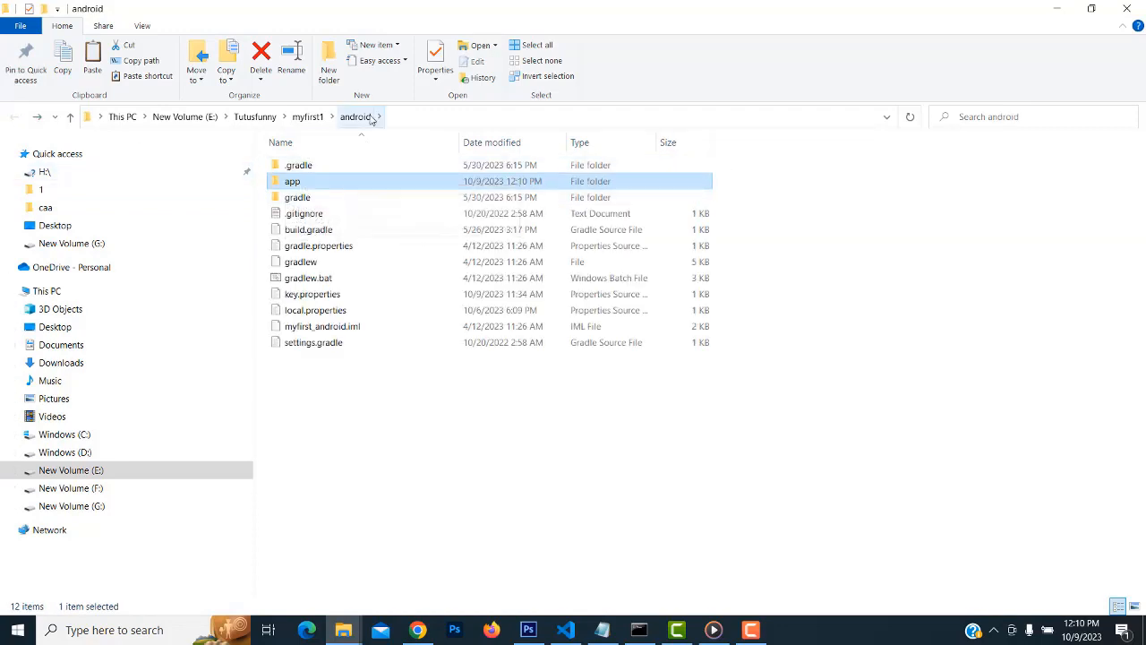
double_click(309, 182)
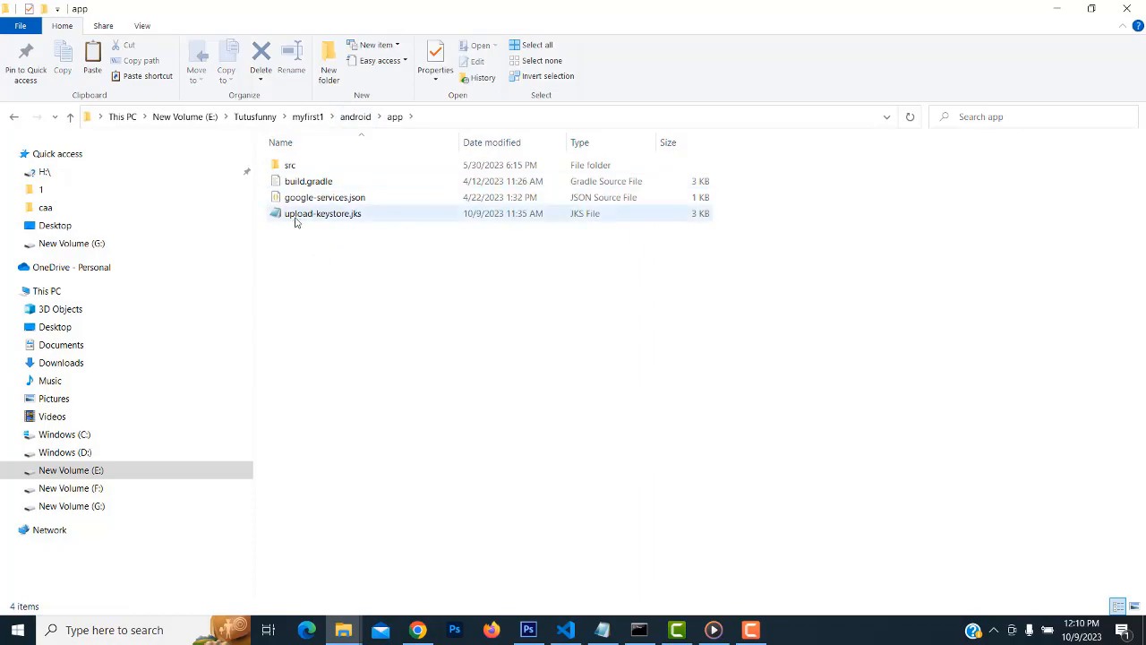
left_click(1134, 8)
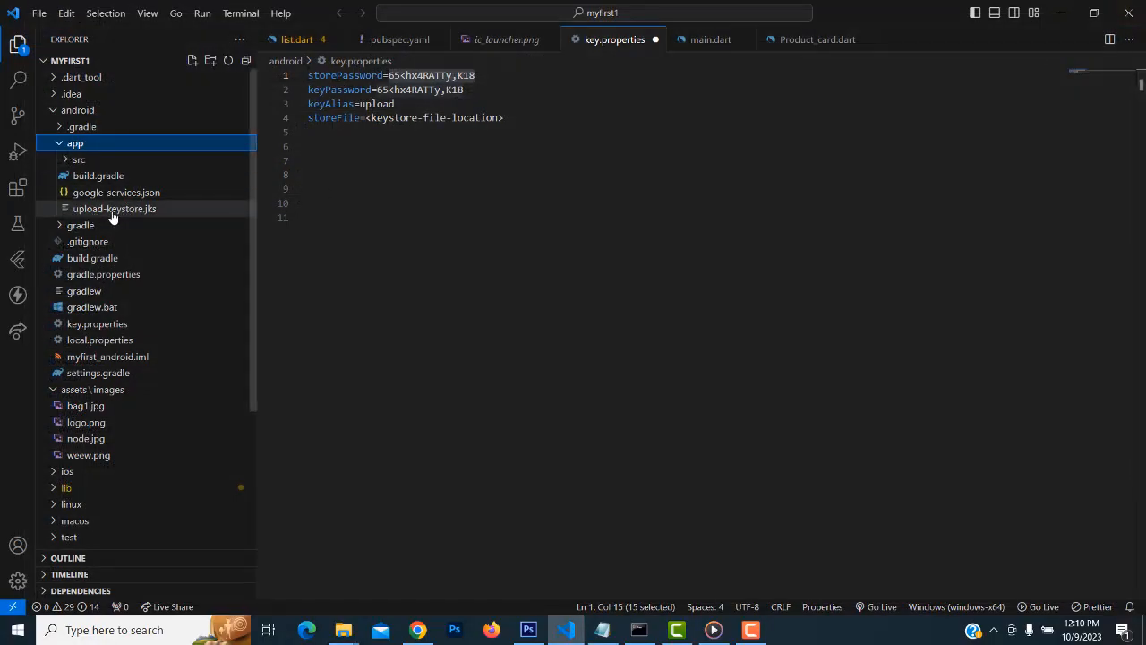
Replace the storeFile placeholder on line 4 of key.properties with ../app/
left_click(509, 118)
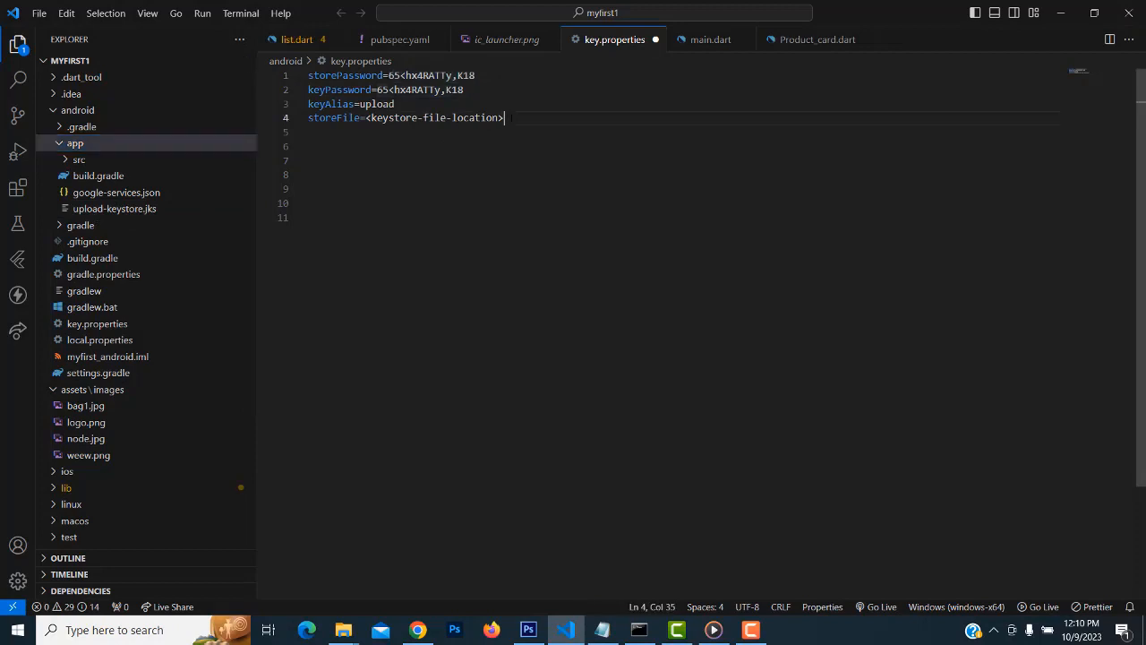
left_click_drag(505, 118, 365, 118)
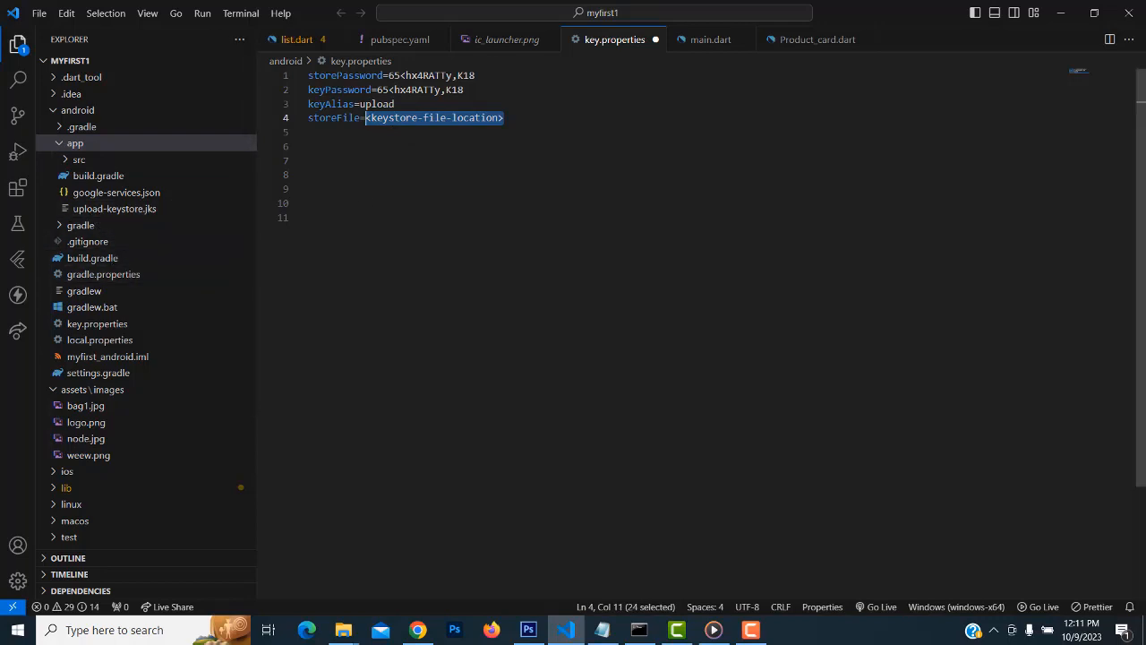
type(".")
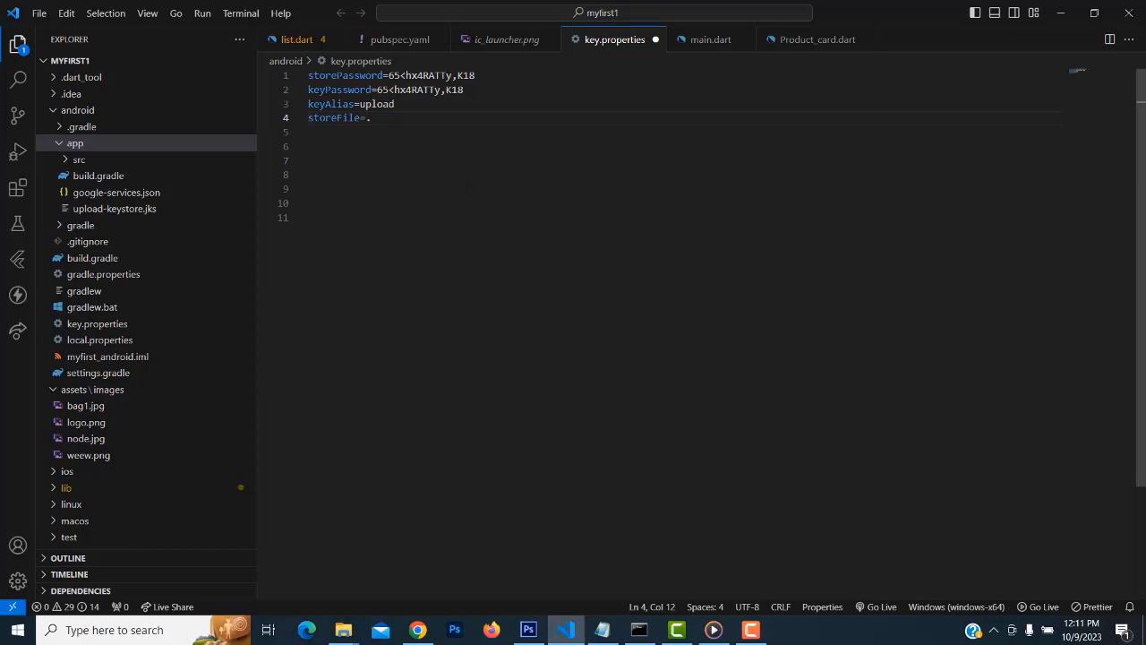
type("./app")
type("/")
Copy the keystore's file name from the tree to complete storeFile=../app/upload-keystore.jks
right_click(116, 211)
left_click(103, 211)
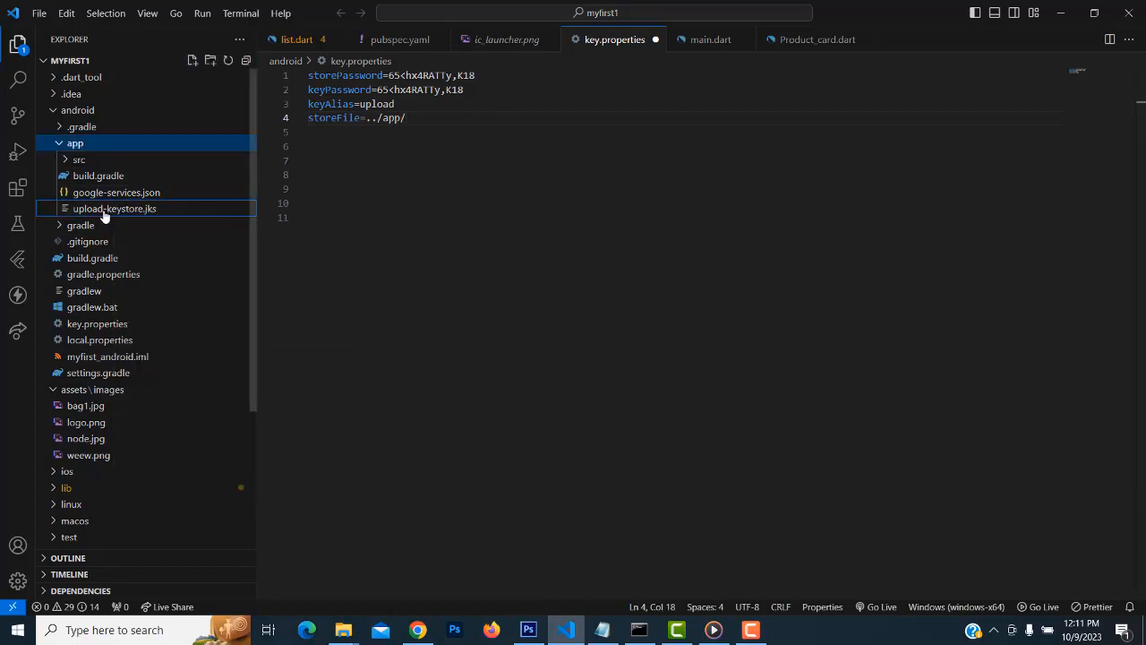
right_click(103, 212)
left_click(178, 481)
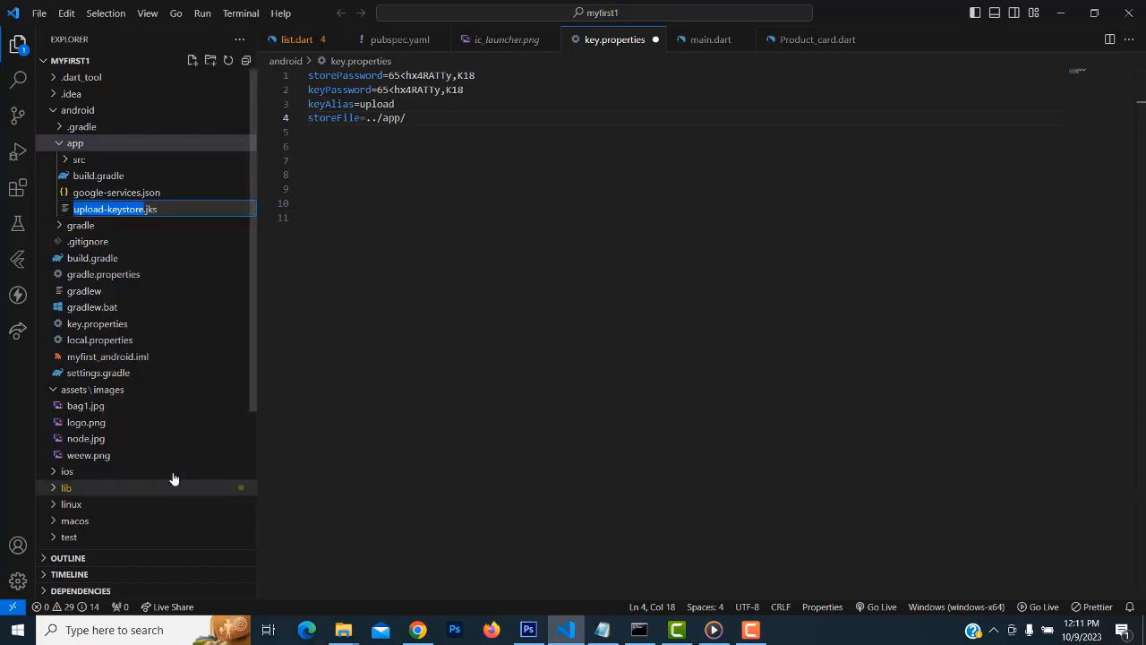
left_click_drag(161, 210, 71, 208)
key("super+c")
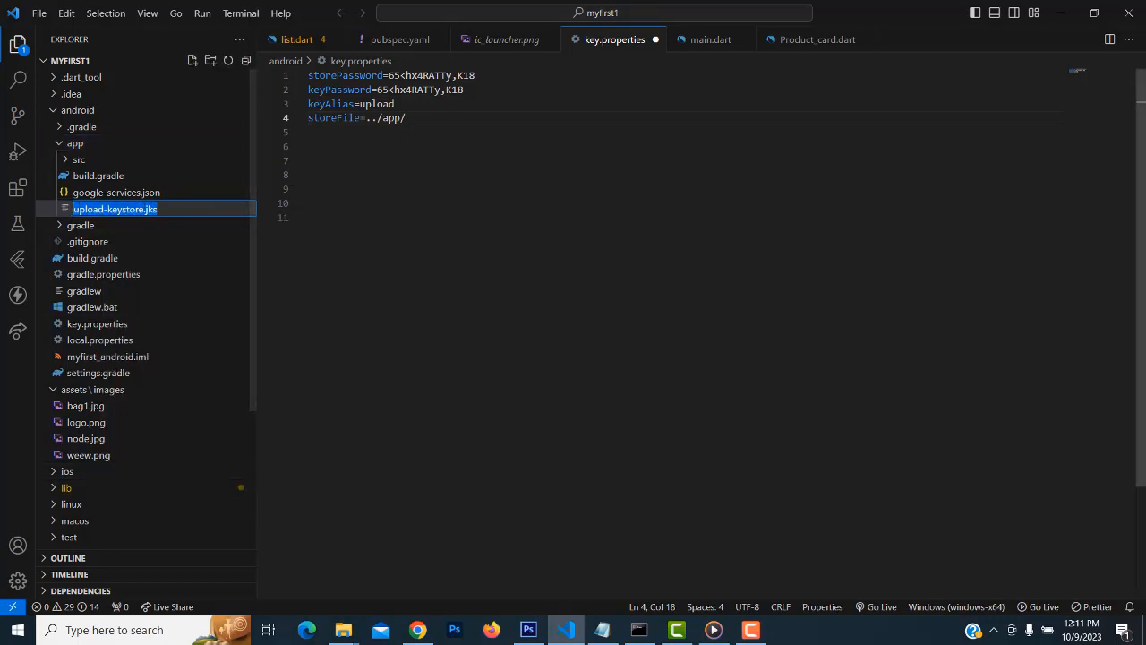
left_click(409, 118)
left_click(409, 118)
right_click(406, 119)
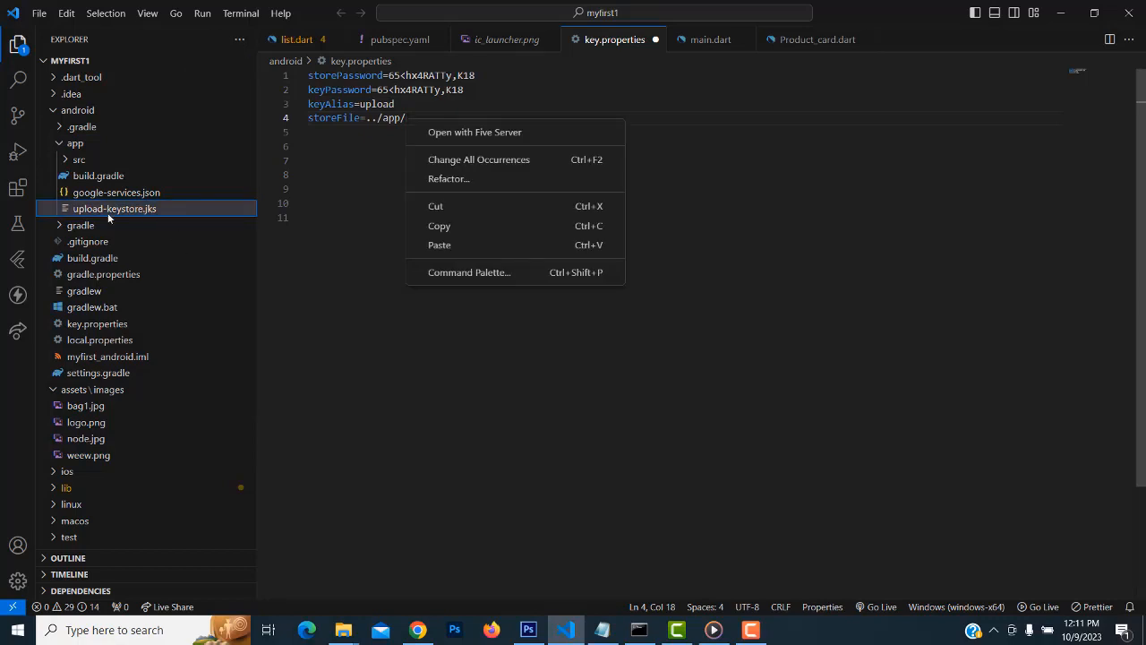
left_click(455, 245)
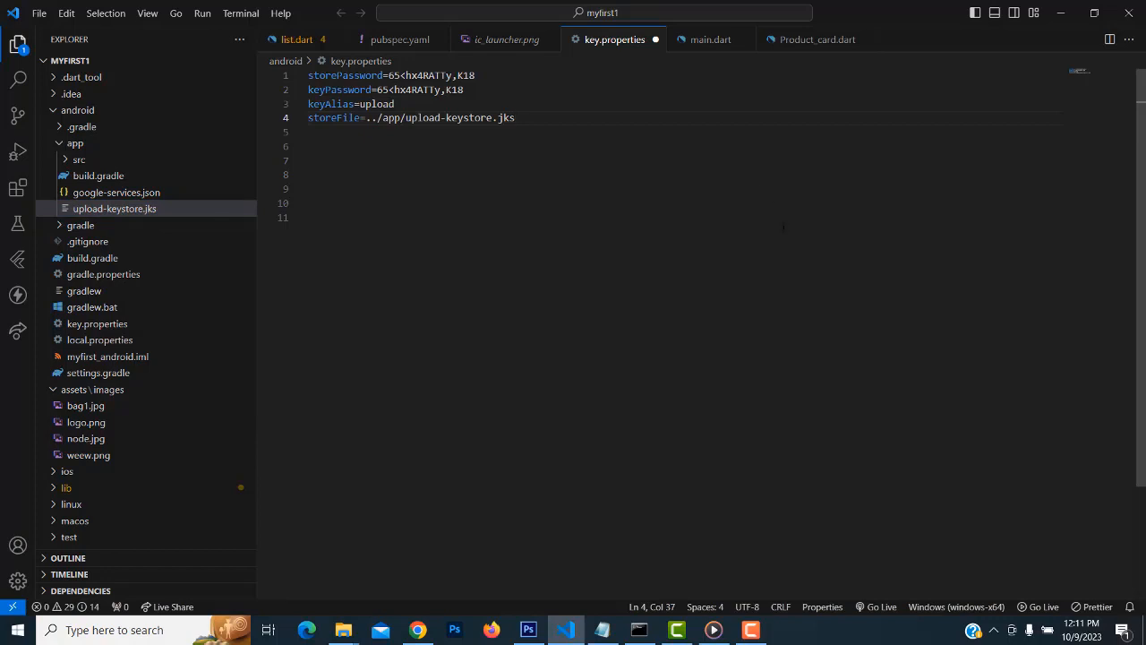
Save key.properties with Save All
left_click(39, 13)
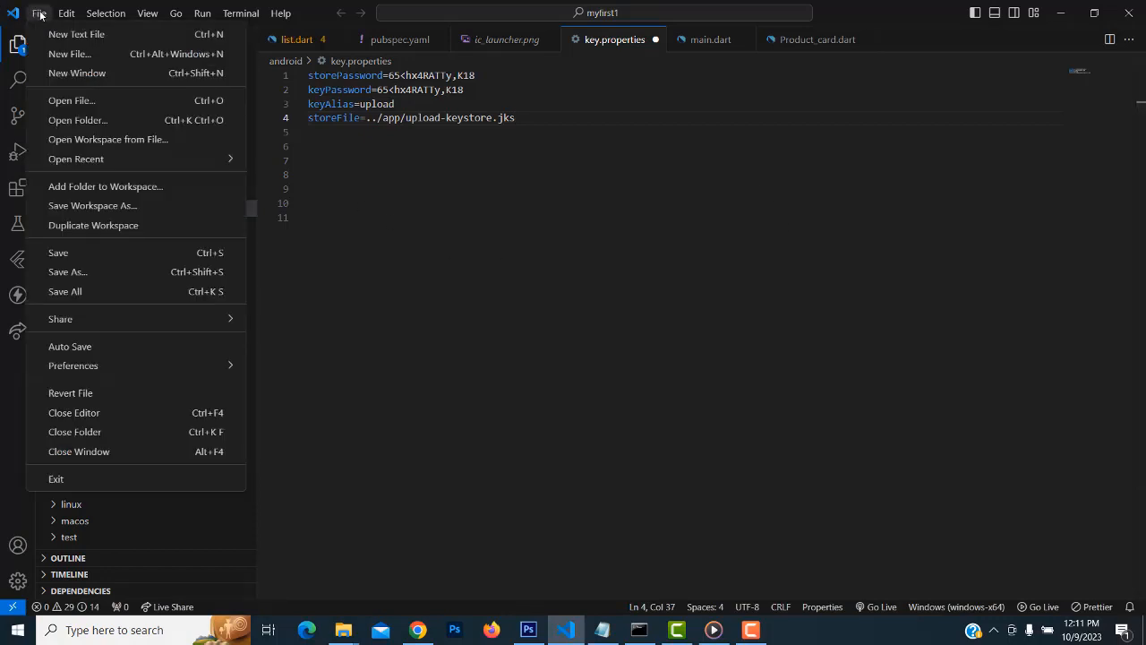
left_click(117, 293)
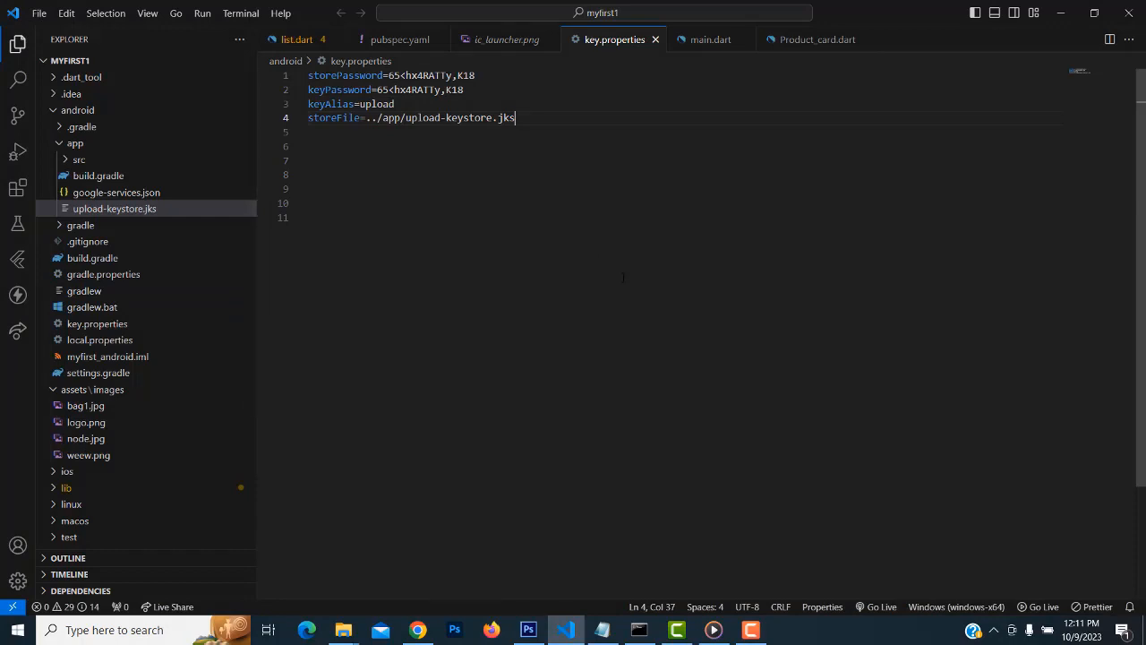
left_click(751, 629)
left_click(1120, 574)
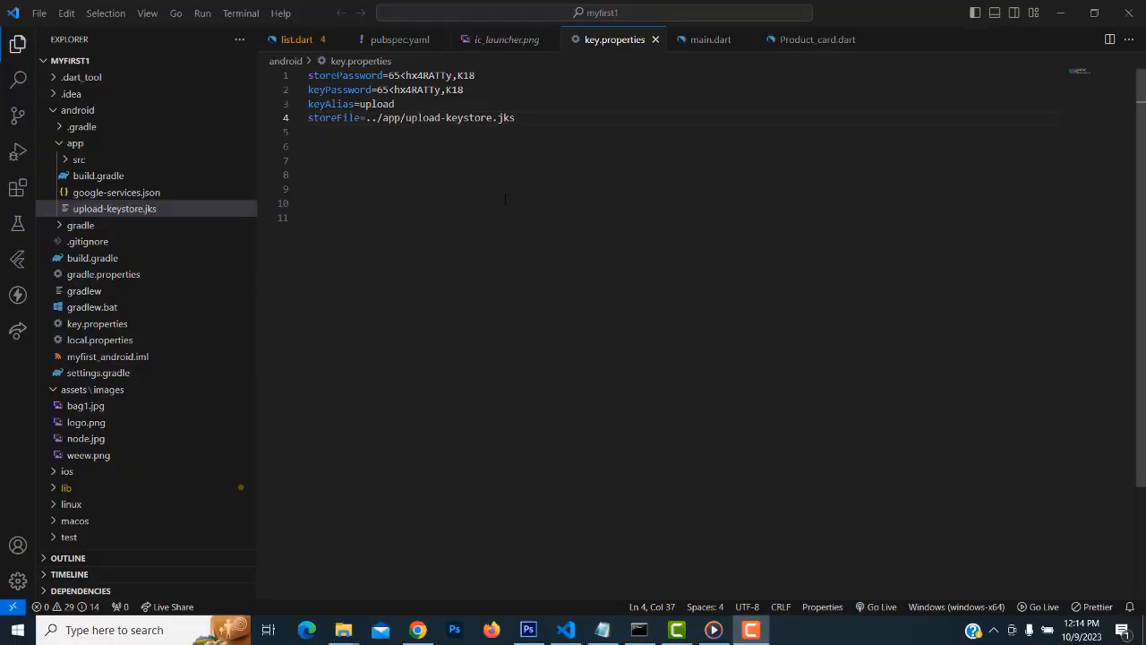
Scroll the Flutter release docs to 'Configure signing in gradle' and note its android/app path
left_click(417, 630)
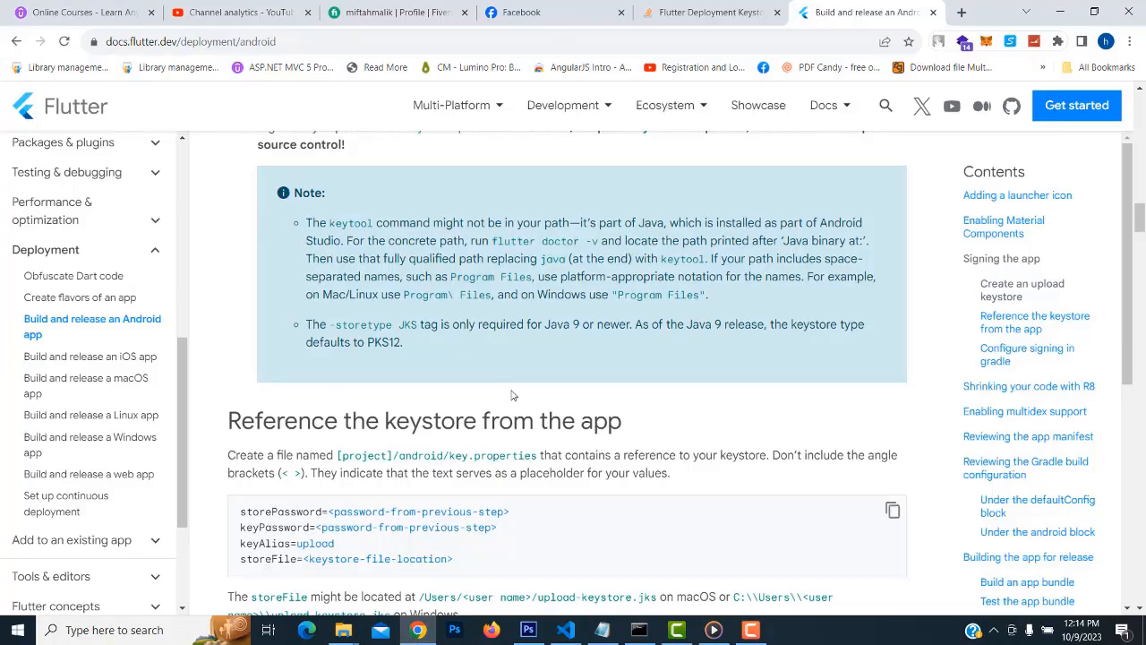
scroll(517, 408, "down", 1)
scroll(438, 428, "up", 3)
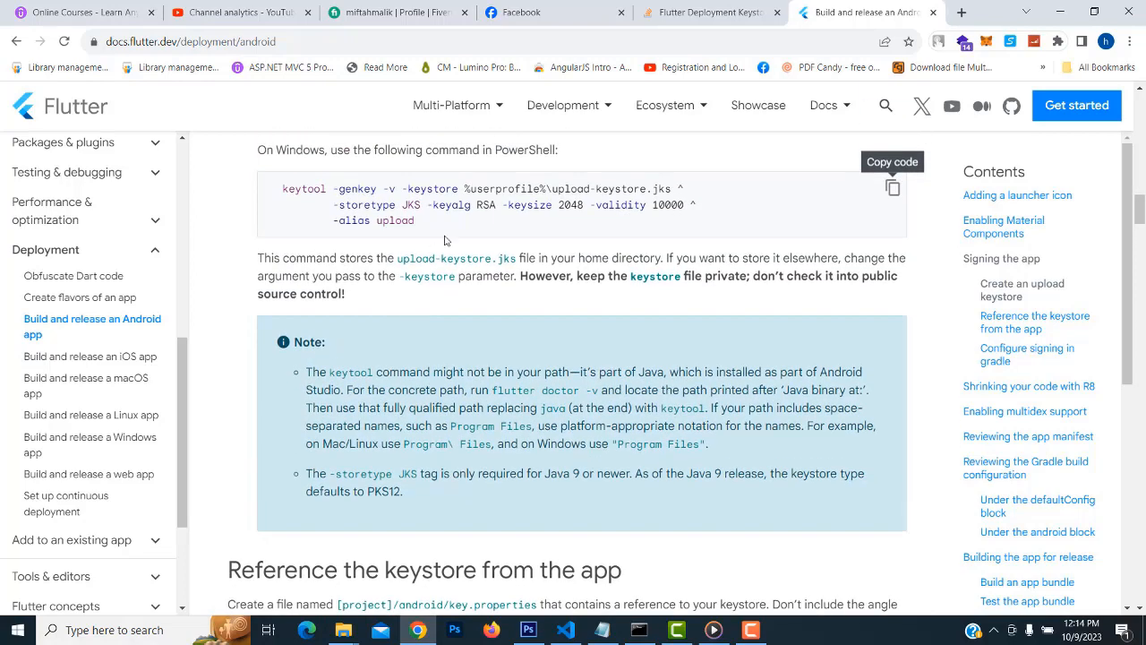
scroll(445, 241, "down", 3)
scroll(528, 437, "down", 3)
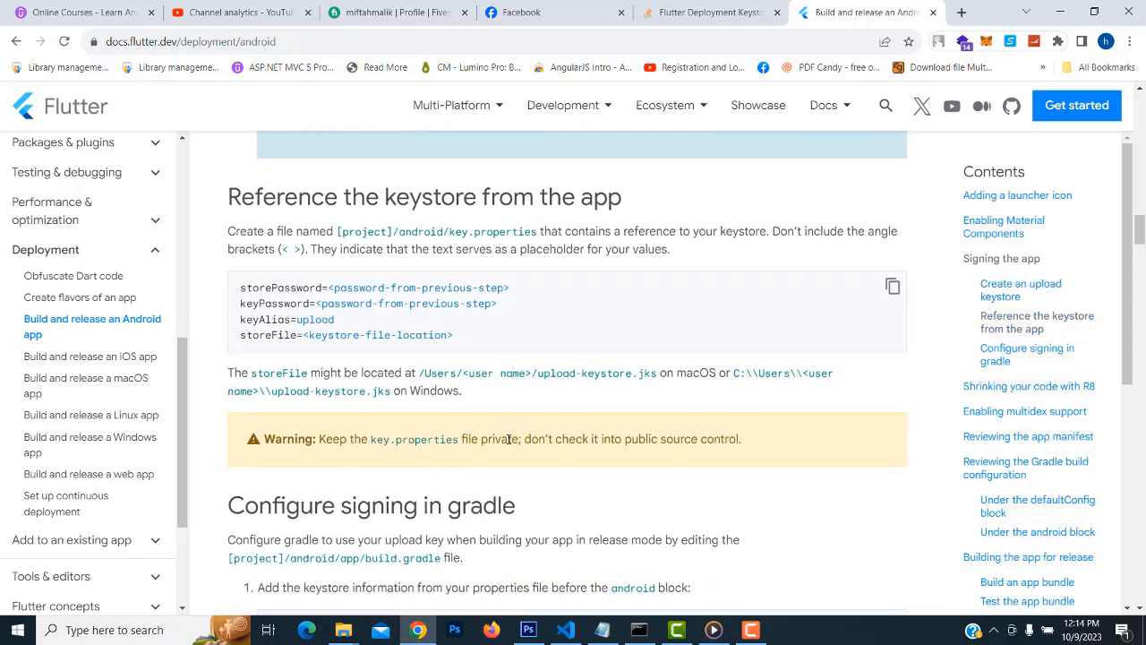
scroll(520, 434, "down", 2)
scroll(517, 434, "down", 1)
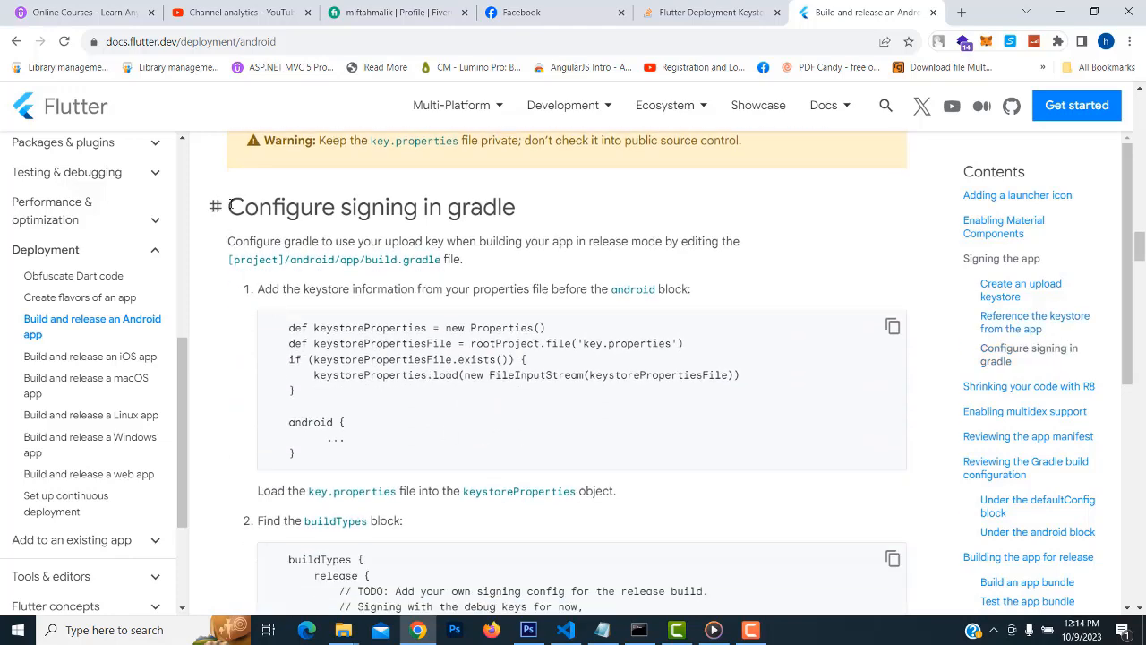
triple_click(476, 209)
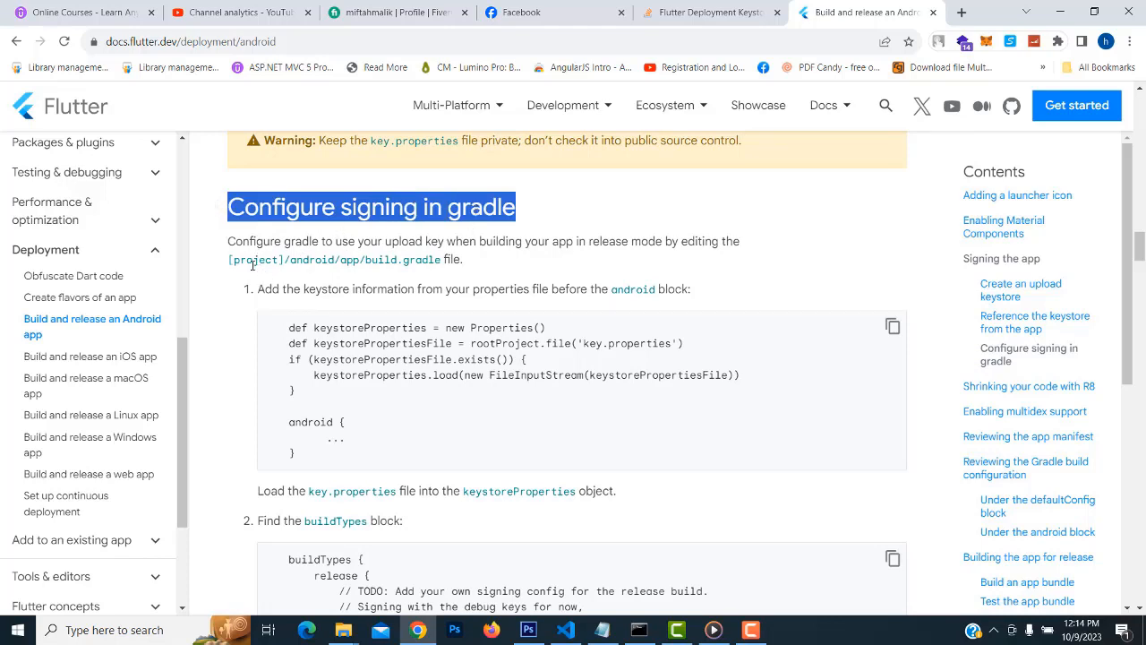
left_click_drag(290, 259, 340, 259)
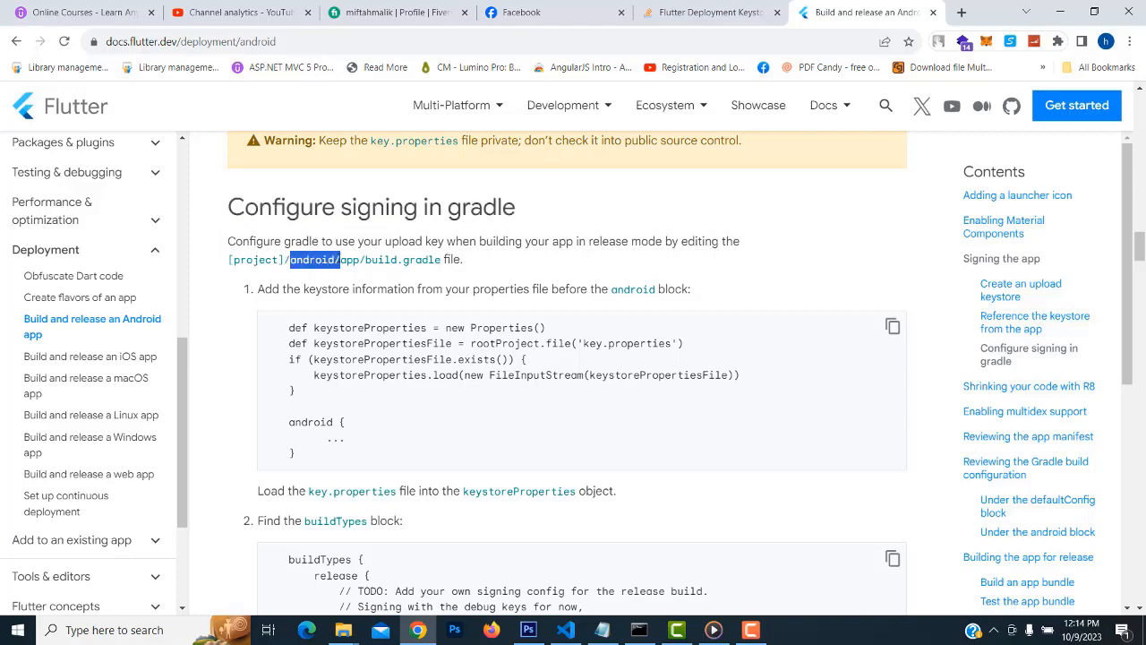
double_click(348, 260)
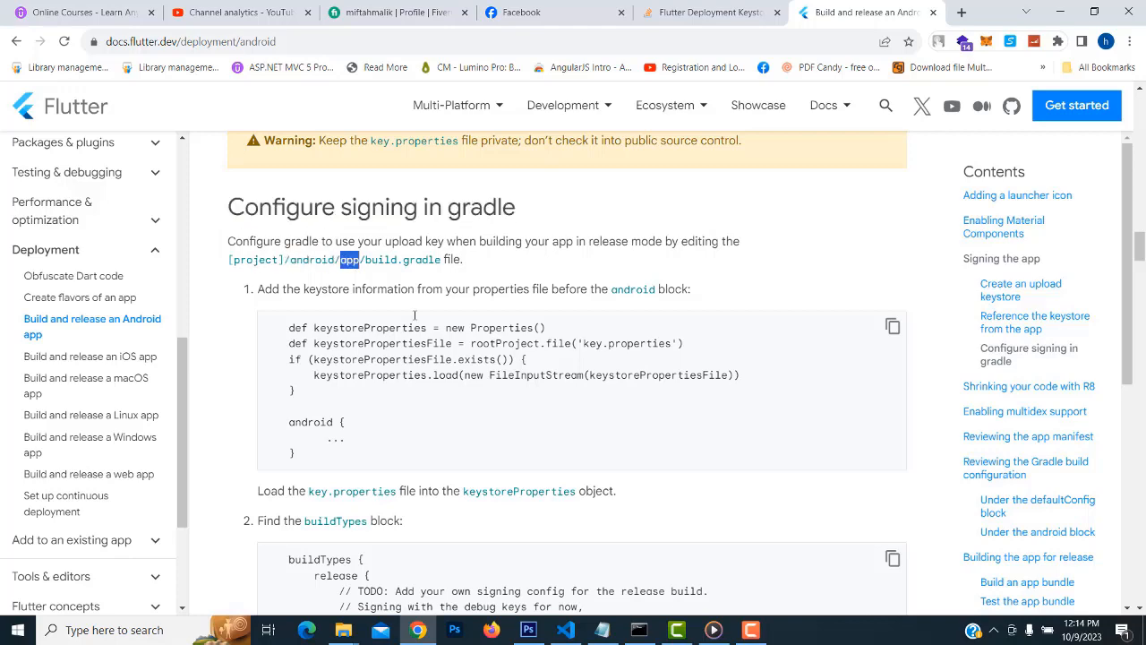
Check the app folder in the VS Code tree against the documented build.gradle path
left_click(563, 634)
left_click(72, 145)
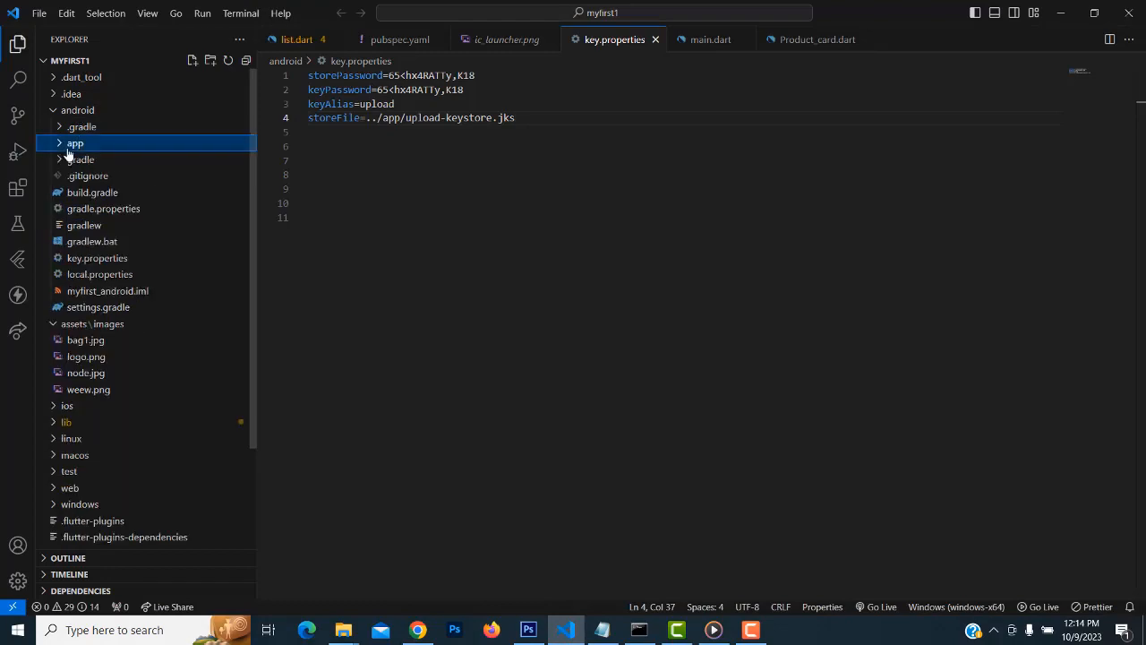
left_click(60, 145)
left_click(1061, 13)
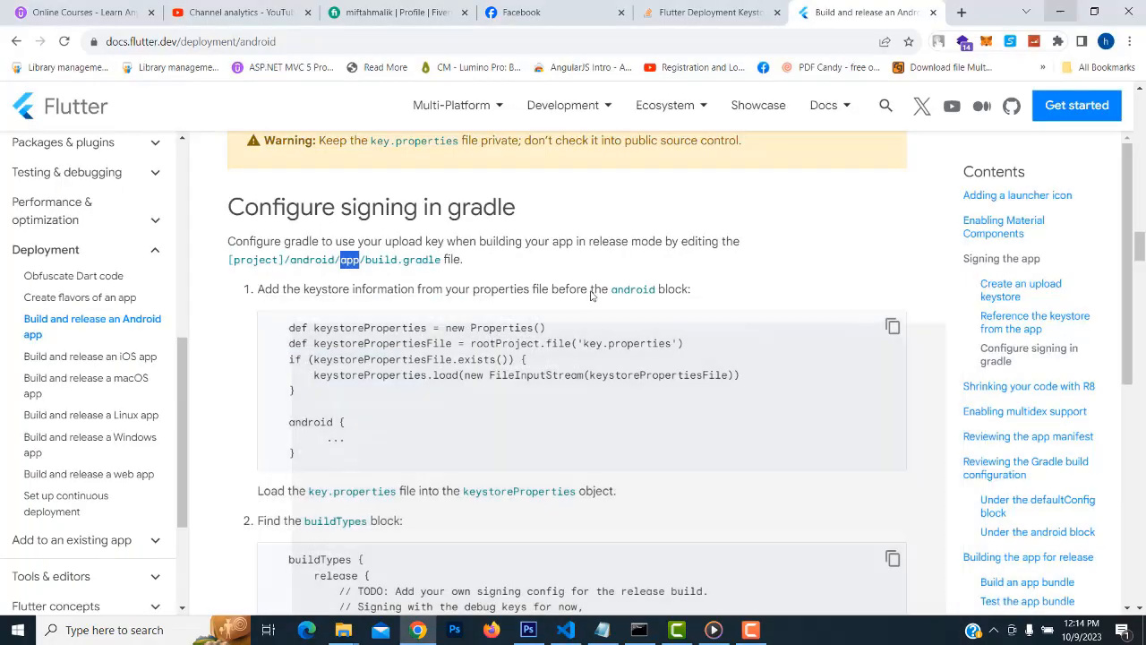
left_click_drag(365, 260, 440, 259)
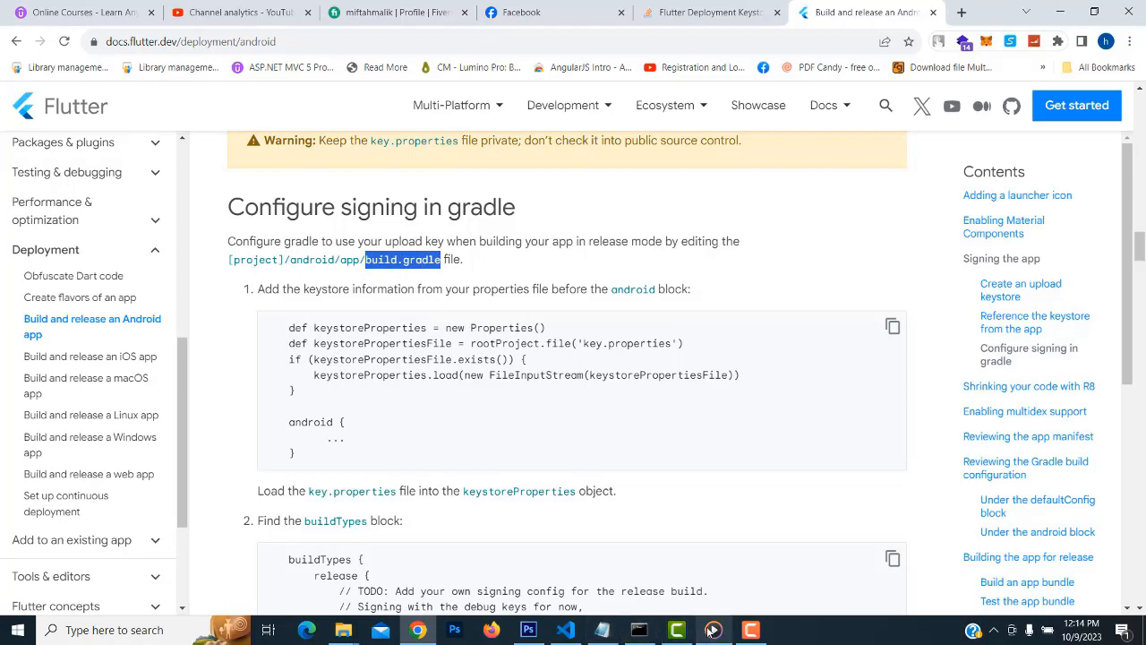
left_click(565, 630)
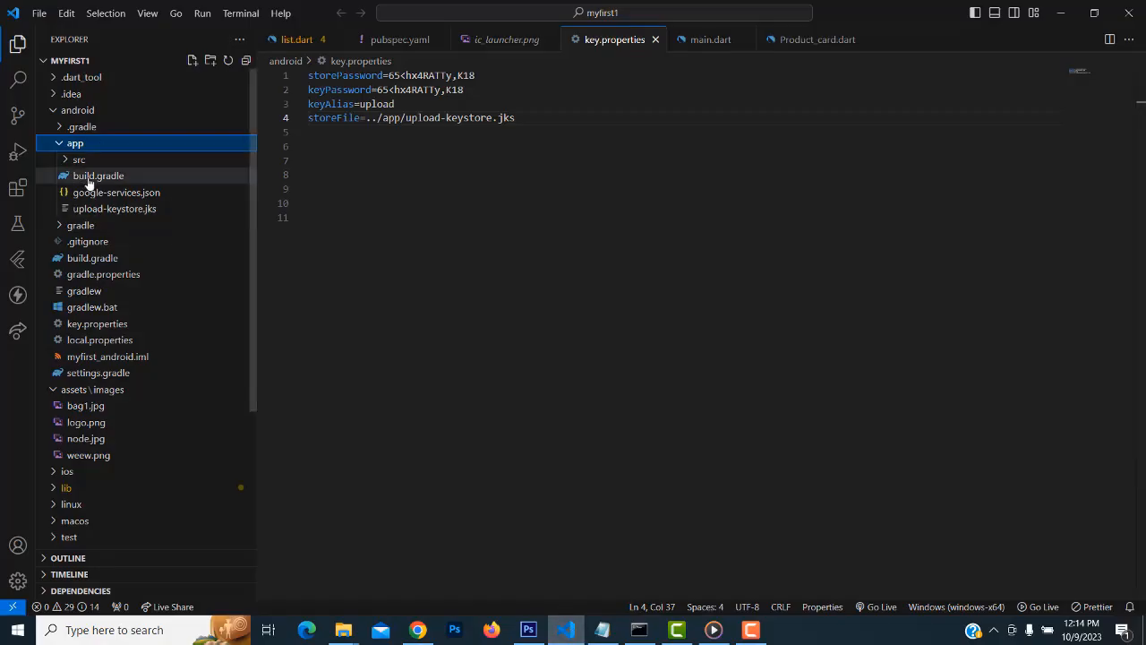
Open android/app/build.gradle and place the cursor at the end of line 26
left_click(90, 179)
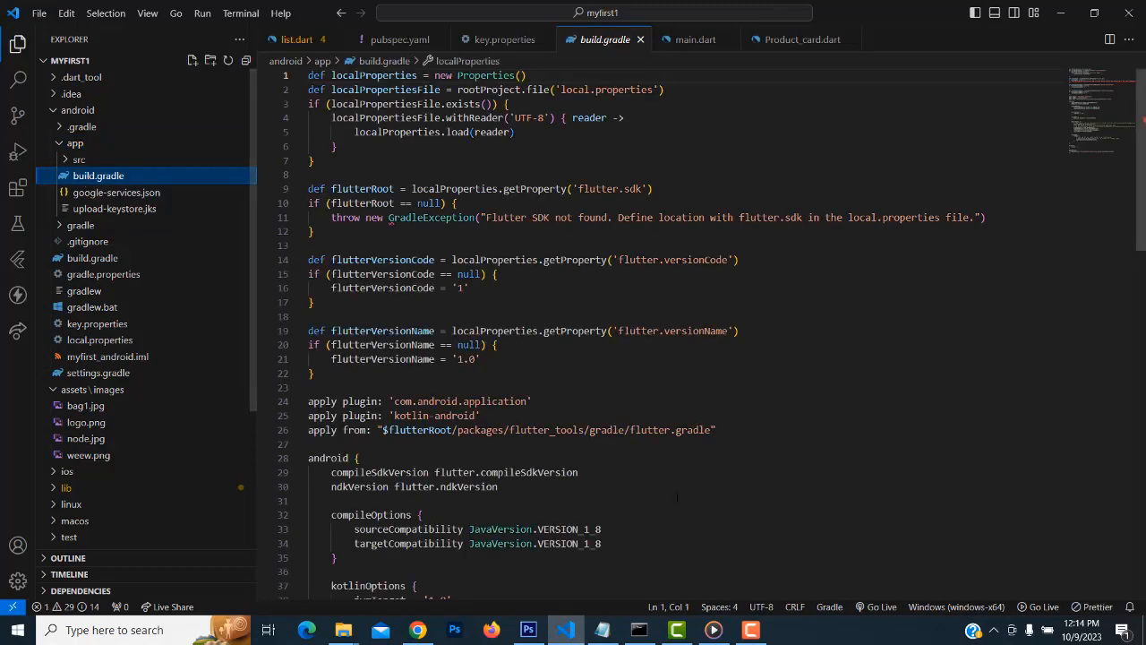
left_click(913, 151)
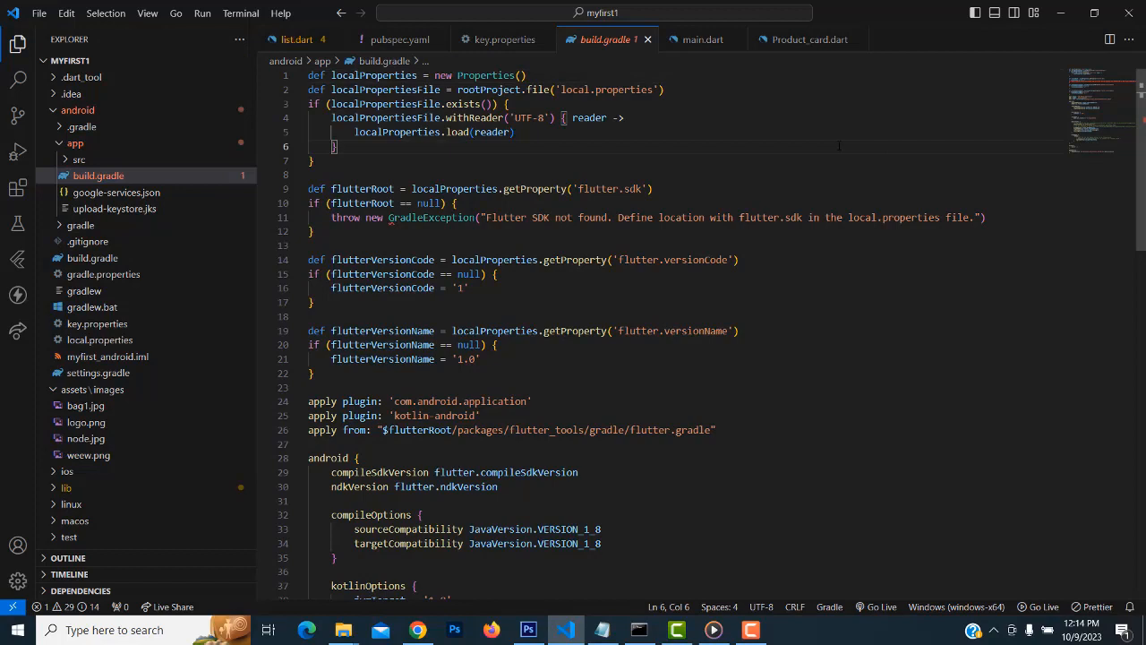
left_click(95, 261)
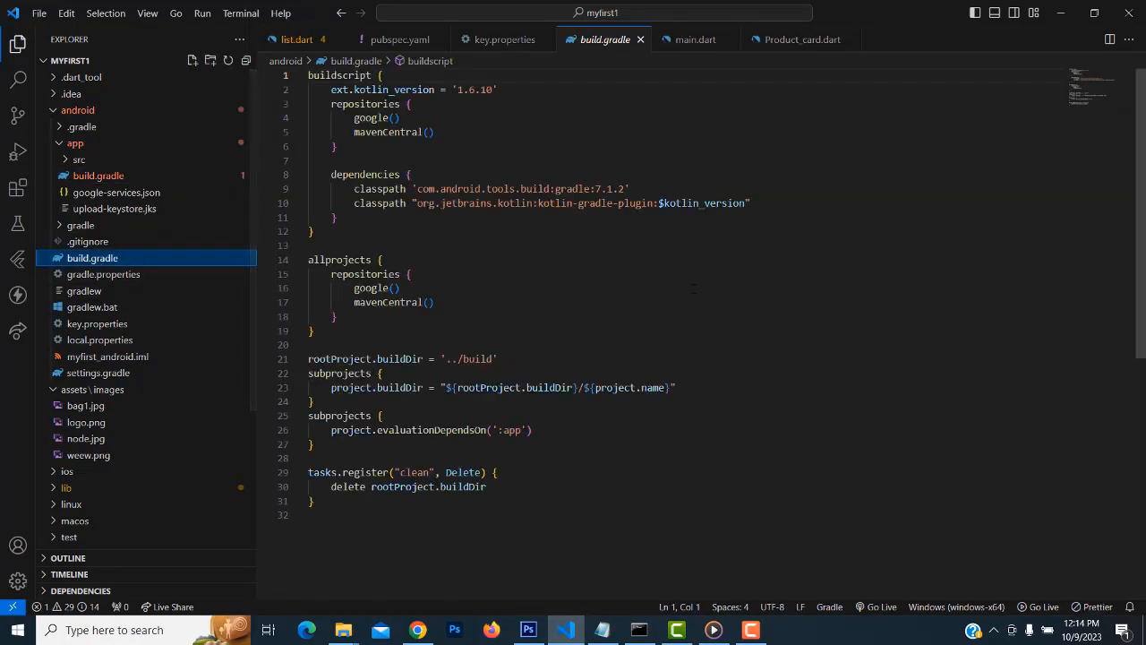
left_click(115, 177)
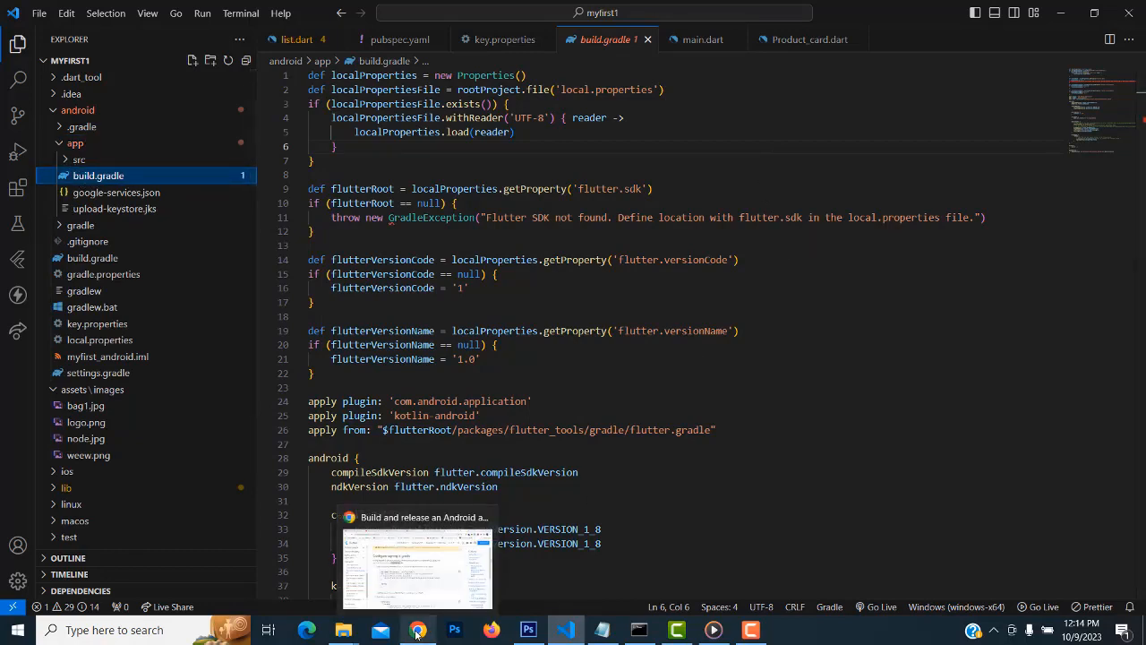
scroll(584, 415, "down", 1)
scroll(585, 415, "down", 2)
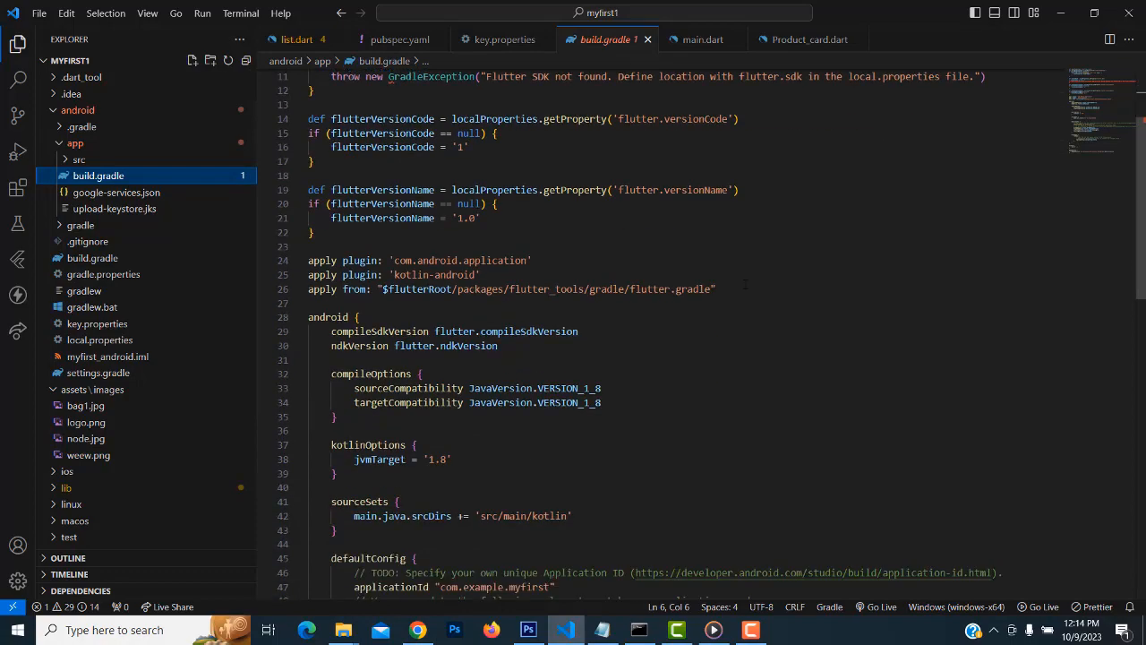
left_click(721, 289)
left_click(417, 630)
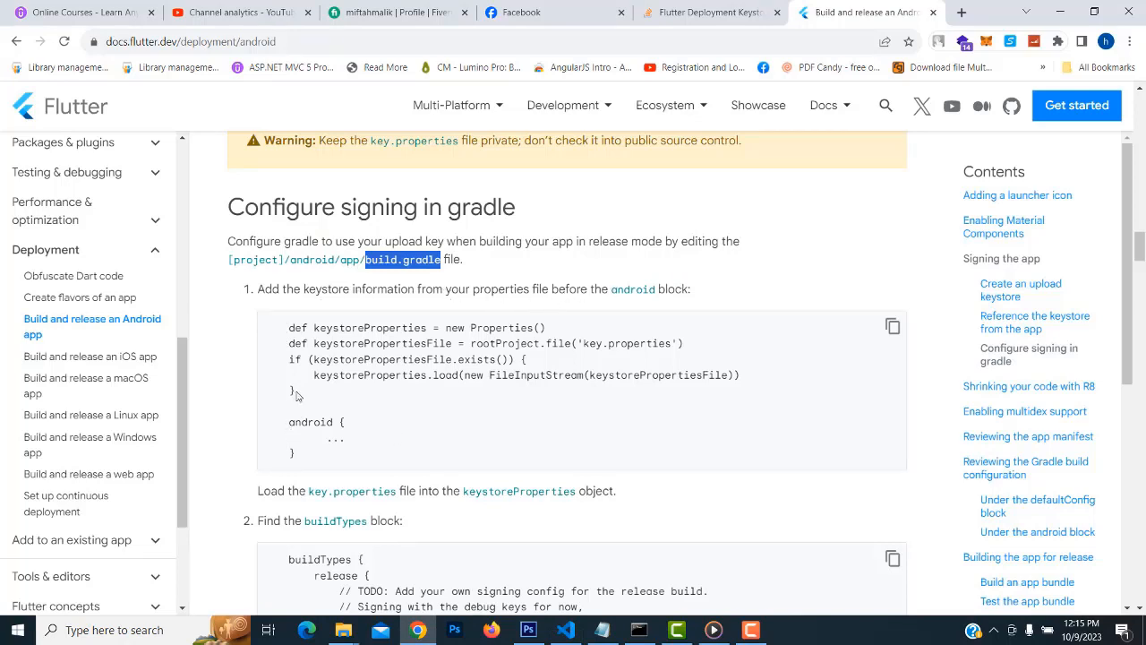
Copy the docs' keystoreProperties loading code and return to Visual Studio Code
left_click_drag(298, 396, 280, 324)
key("ctrl+c")
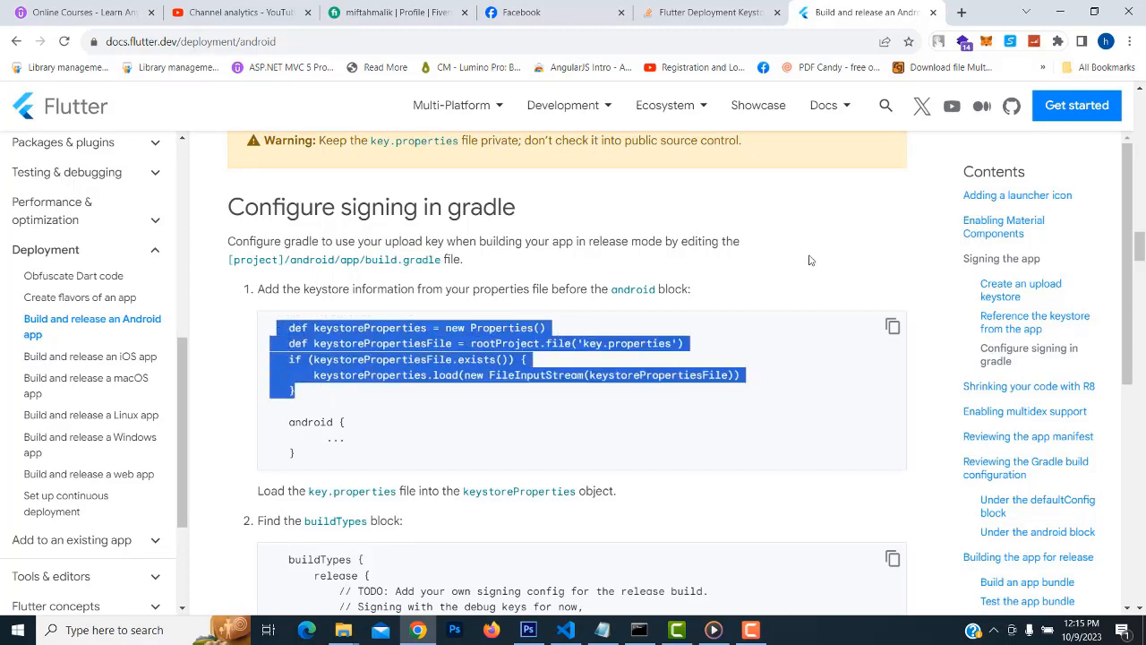
left_click(1064, 11)
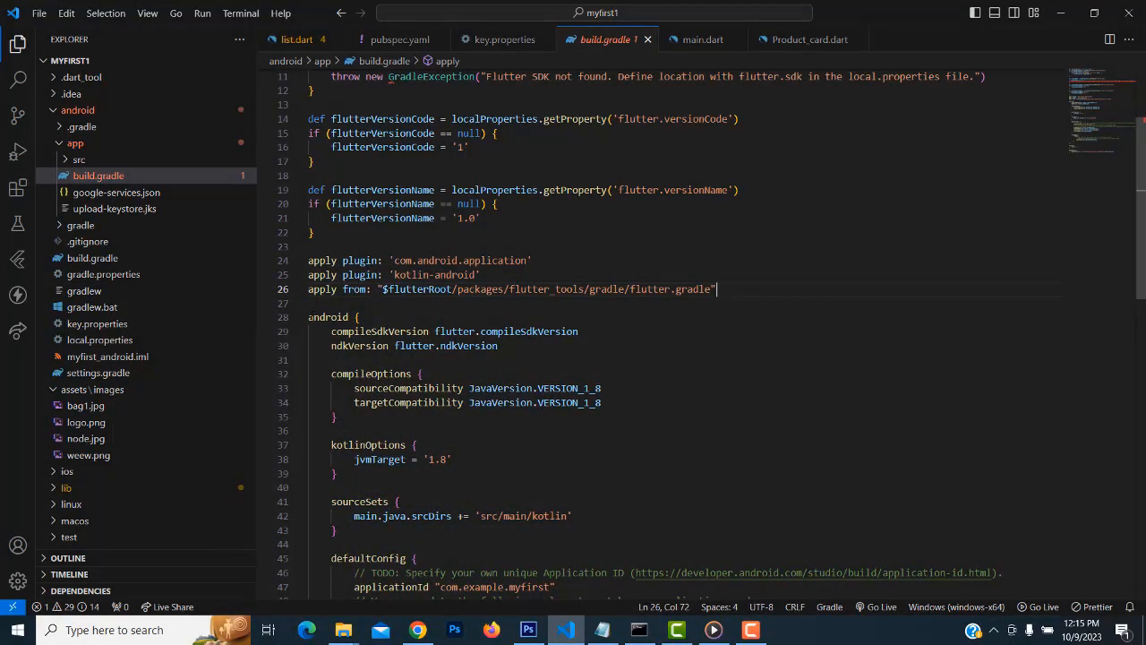
Add blank lines after line 26 and paste the keystoreProperties code at line 29
left_click(310, 317)
left_click(752, 289)
key("Return")
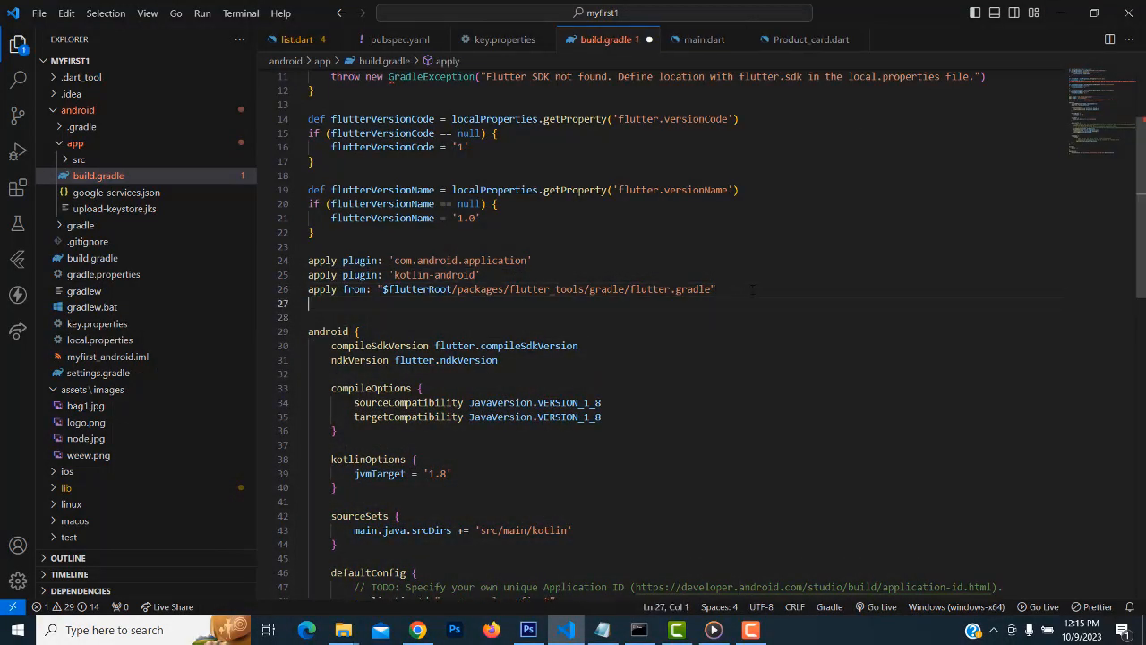
key("Return")
key("Return")
key("Return")
key("Return")
key("Return")
key("Return")
key("Return")
key("Return")
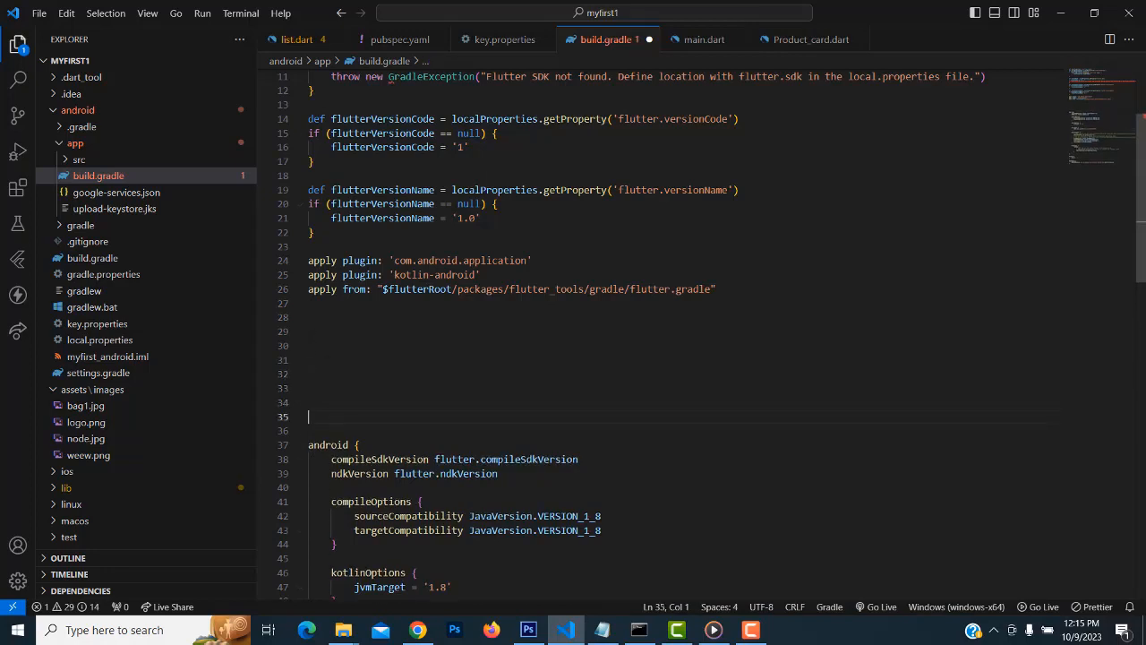
left_click(468, 332)
key("ctrl+v")
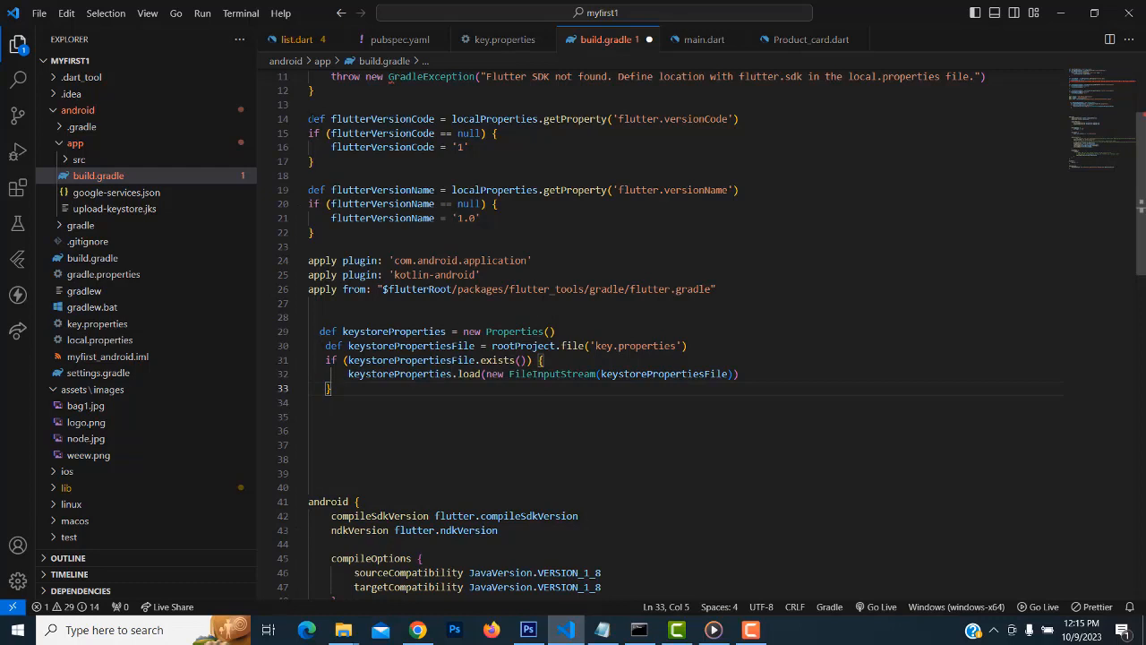
Remove the extra indentation from lines 29–33 of the pasted block
left_click(320, 331)
key("BackSpace")
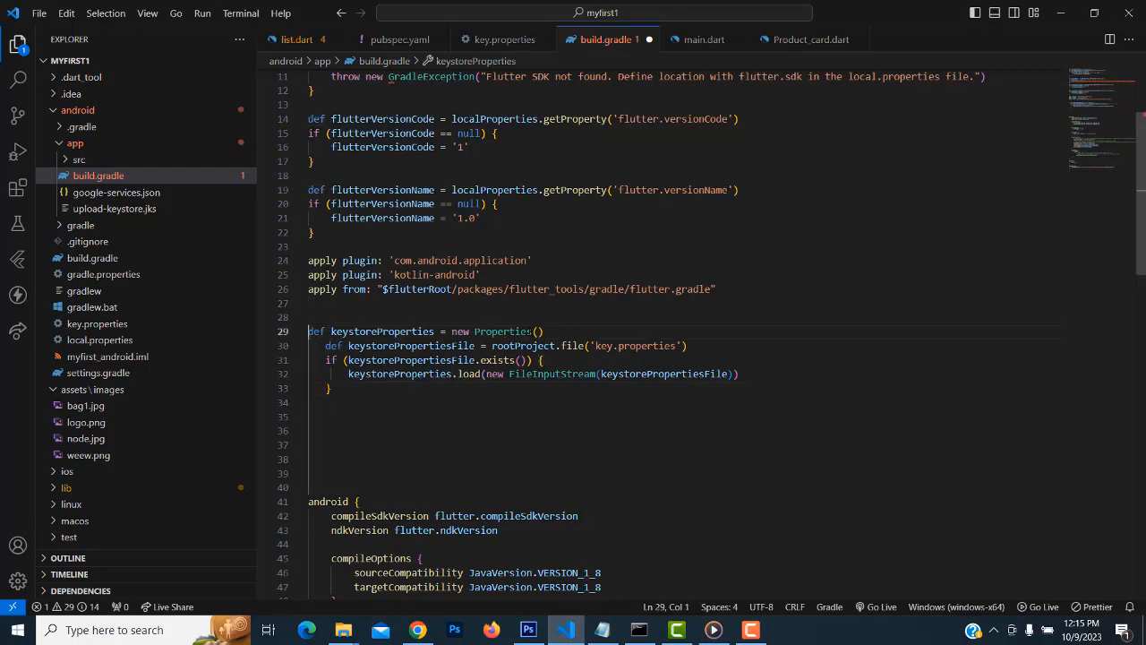
left_click(326, 346)
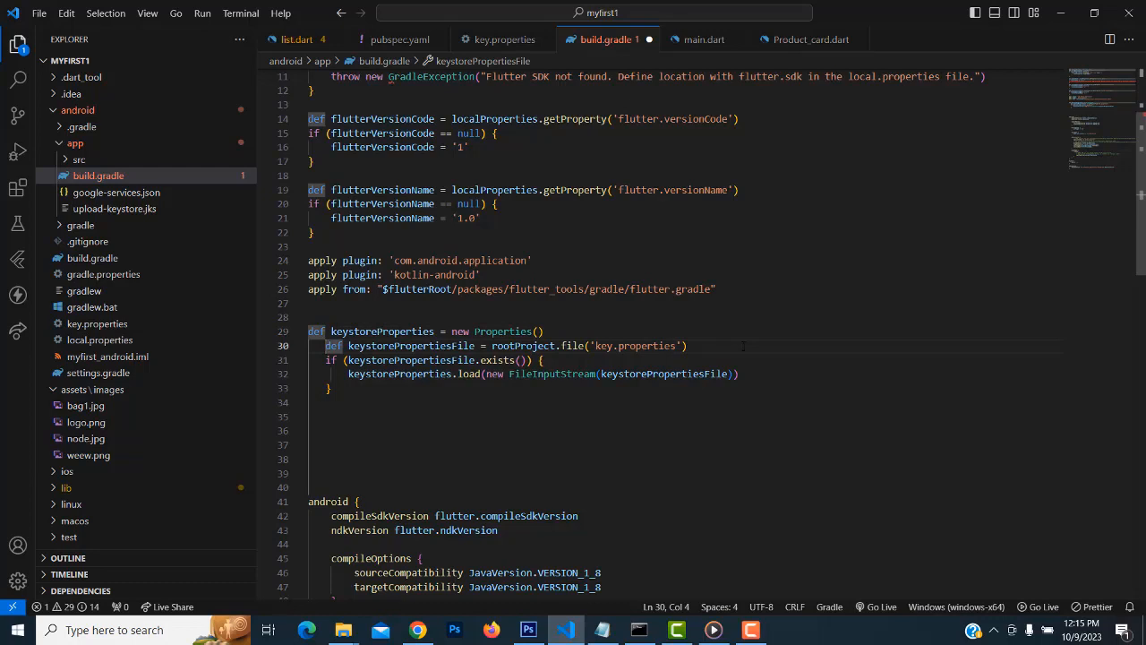
key("BackSpace")
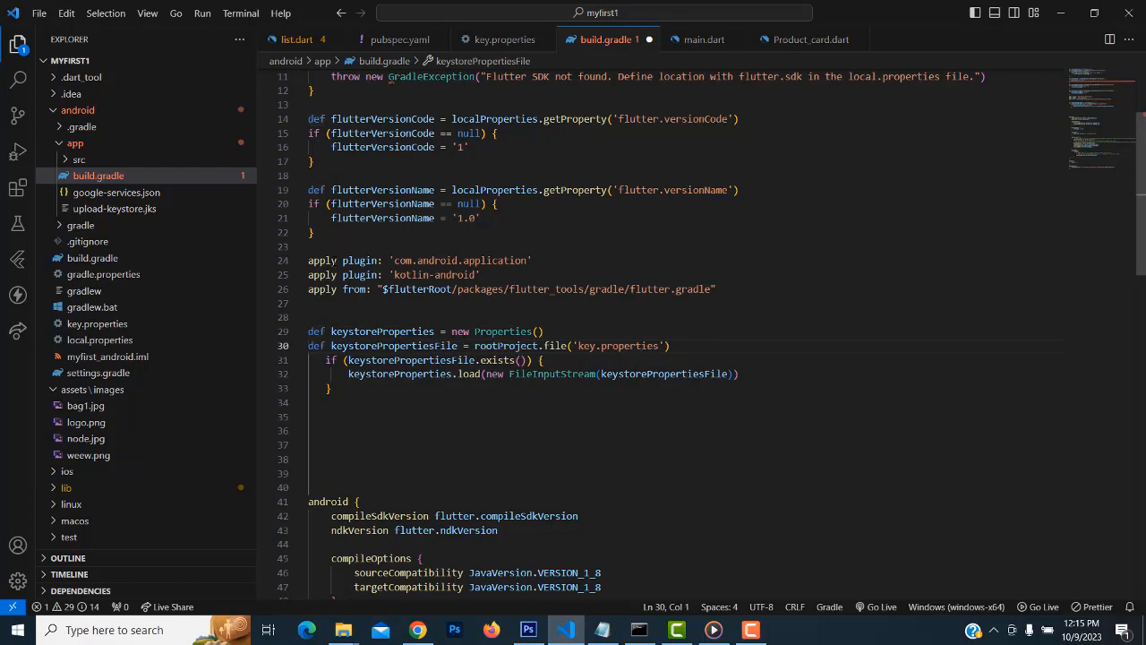
left_click(326, 360)
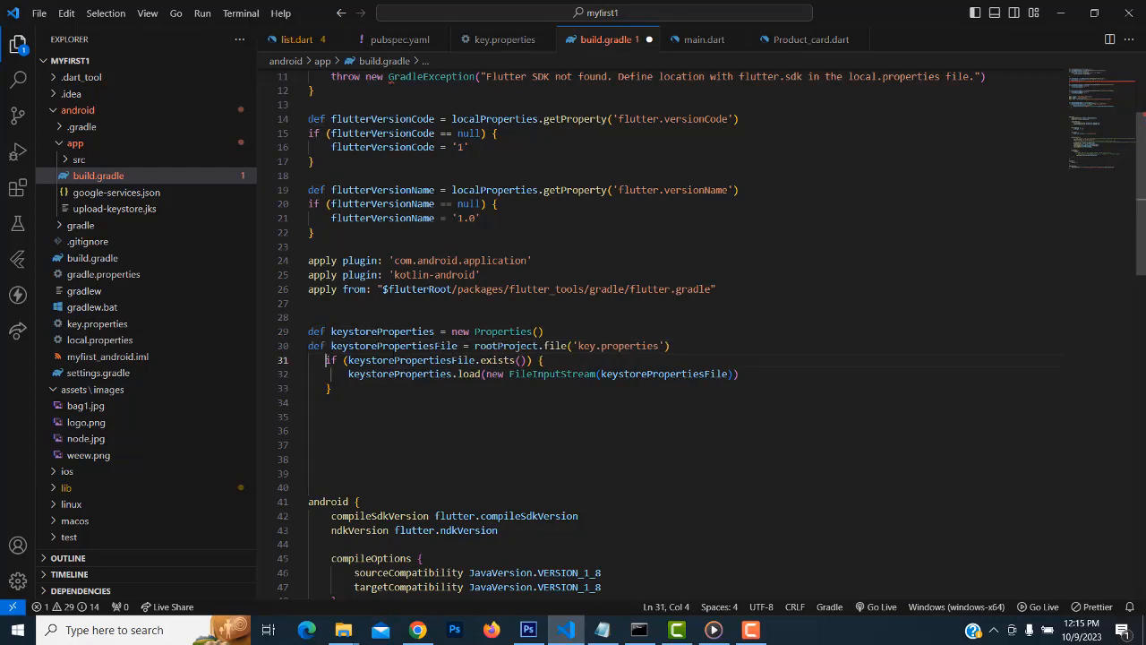
key("BackSpace")
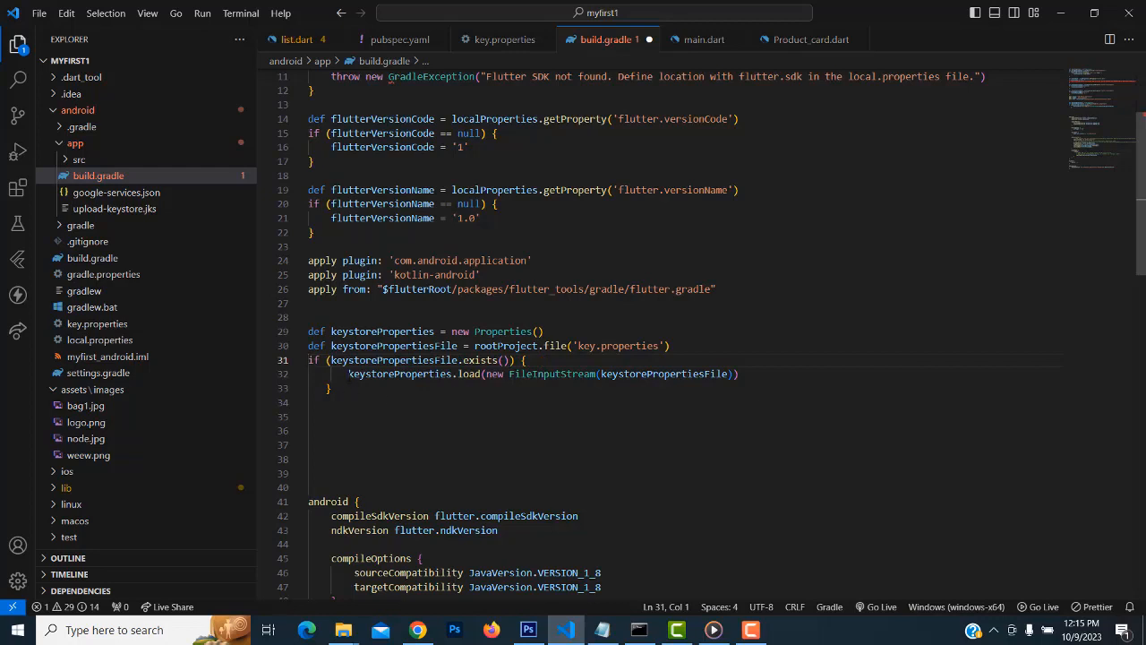
left_click(349, 374)
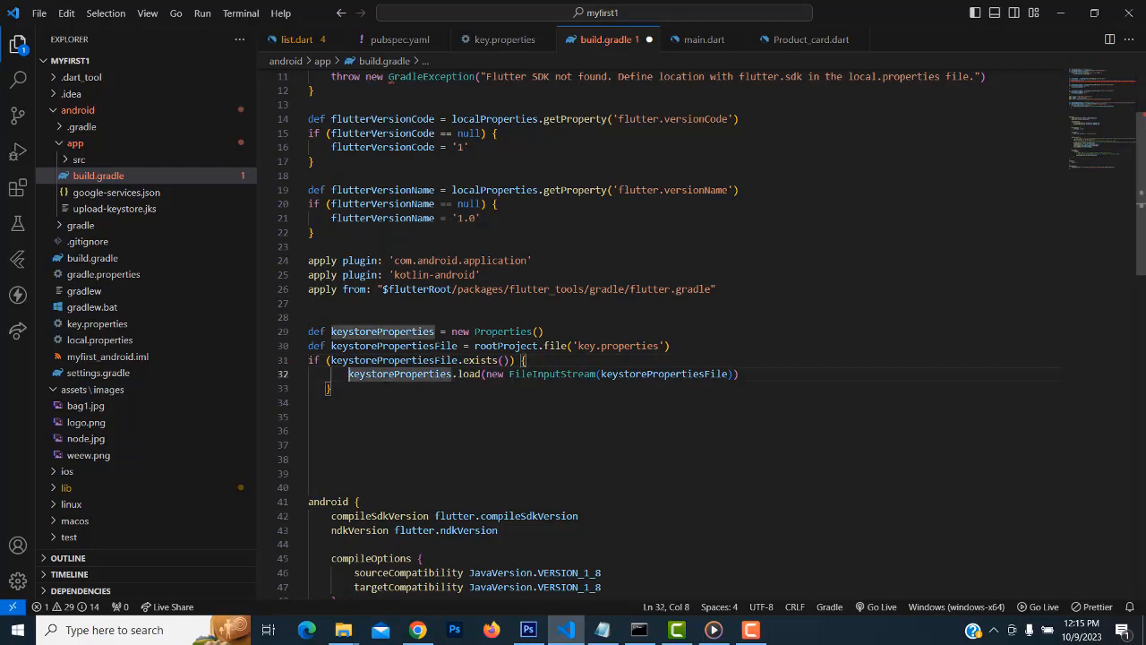
left_click(326, 389)
key("BackSpace")
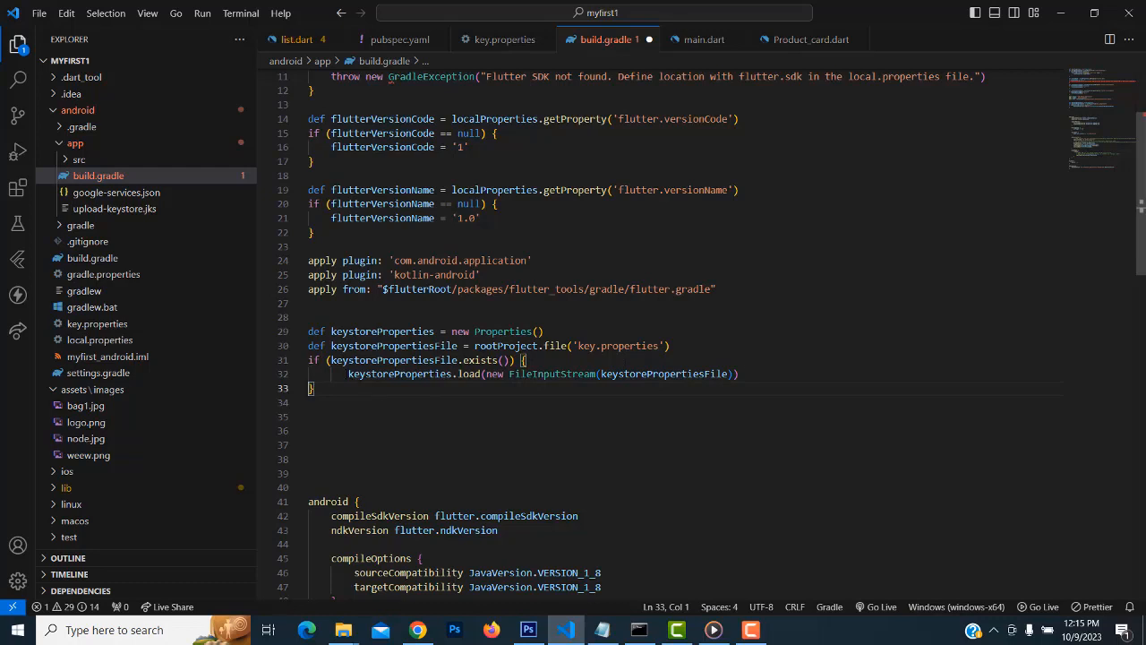
left_click(349, 375)
key("BackSpace")
left_click(670, 402)
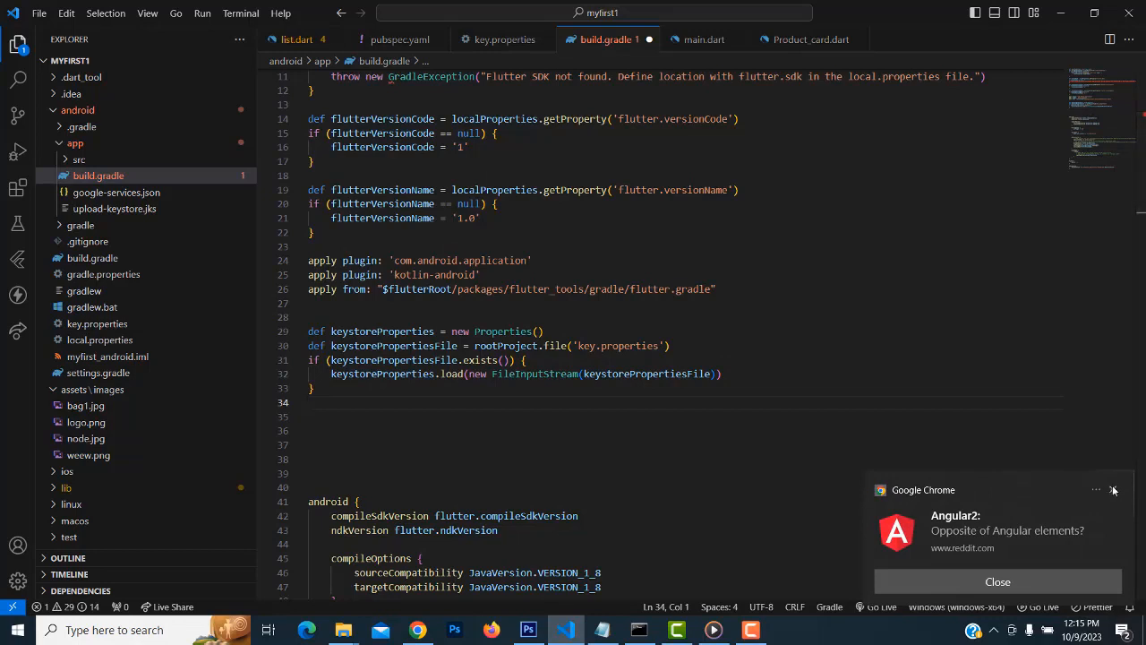
Dismiss the Chrome notification and save build.gradle with Save All
left_click(1113, 491)
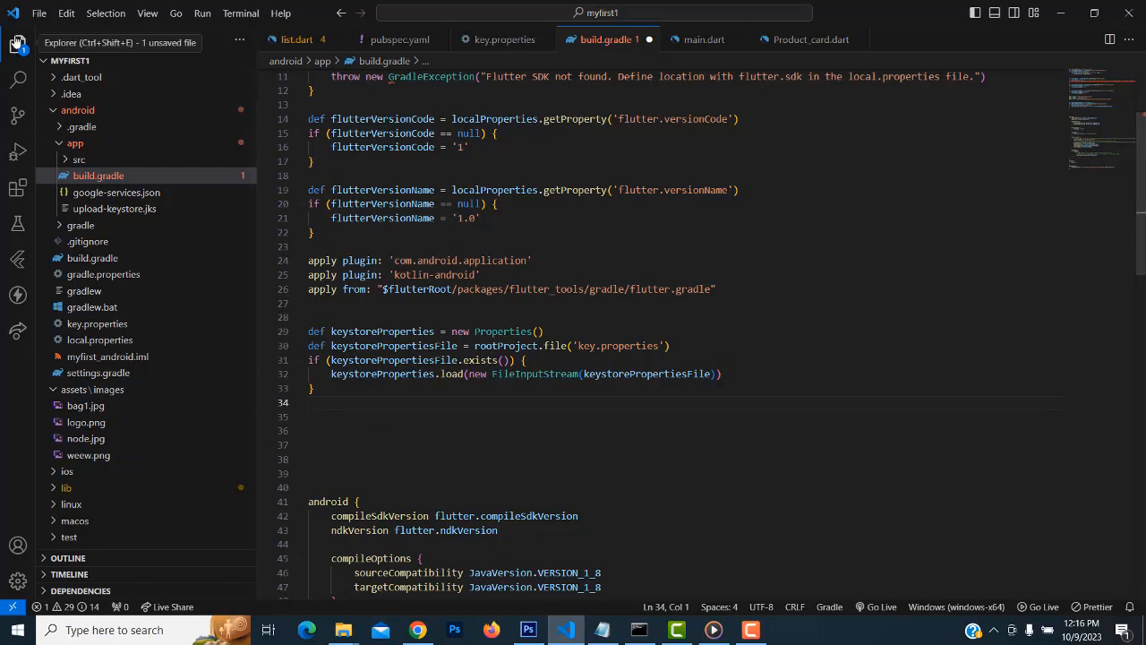
left_click(39, 13)
left_click(77, 292)
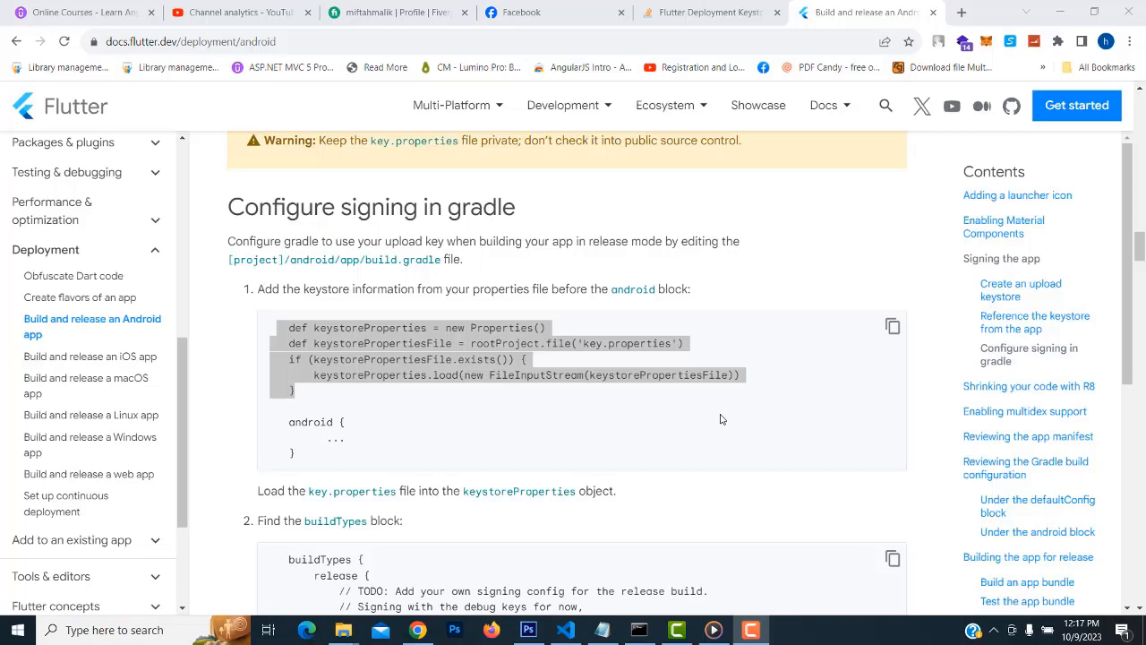
Copy the docs' signingConfigs and release buildTypes snippet, then return to build.gradle
scroll(686, 499, "down", 3)
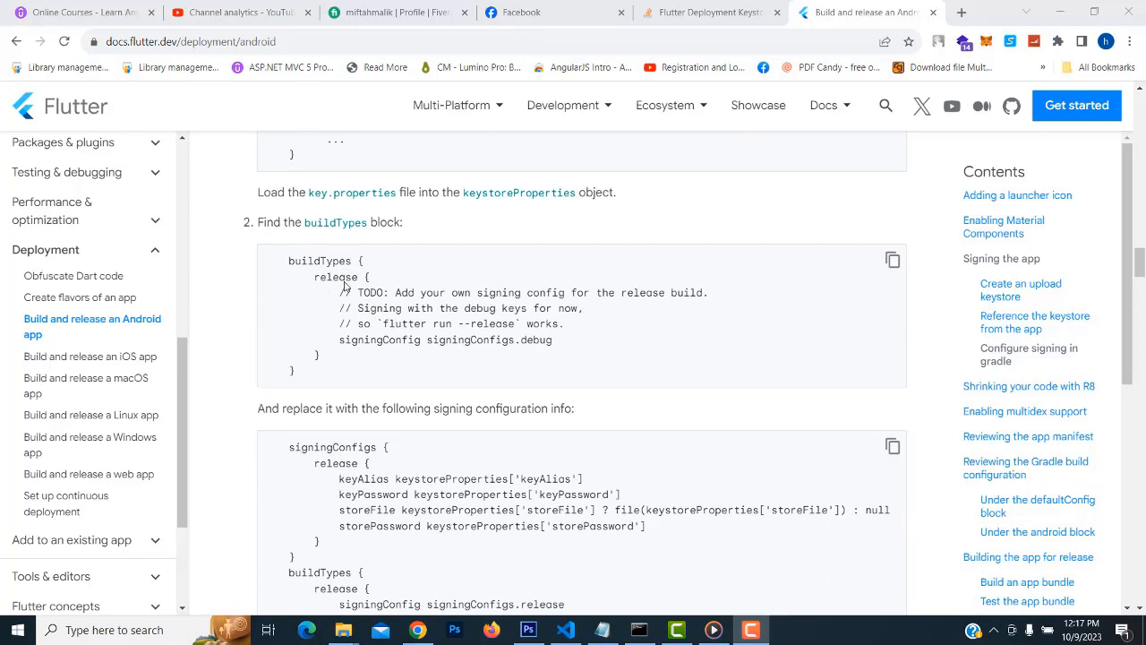
scroll(283, 334, "down", 1)
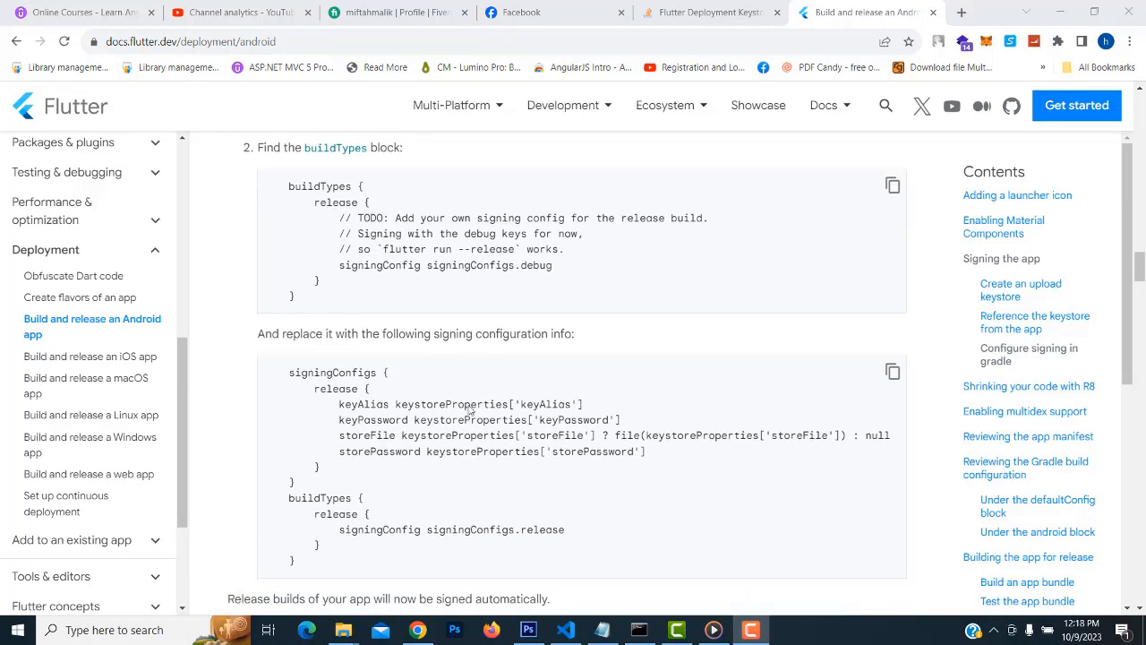
left_click_drag(288, 186, 315, 188)
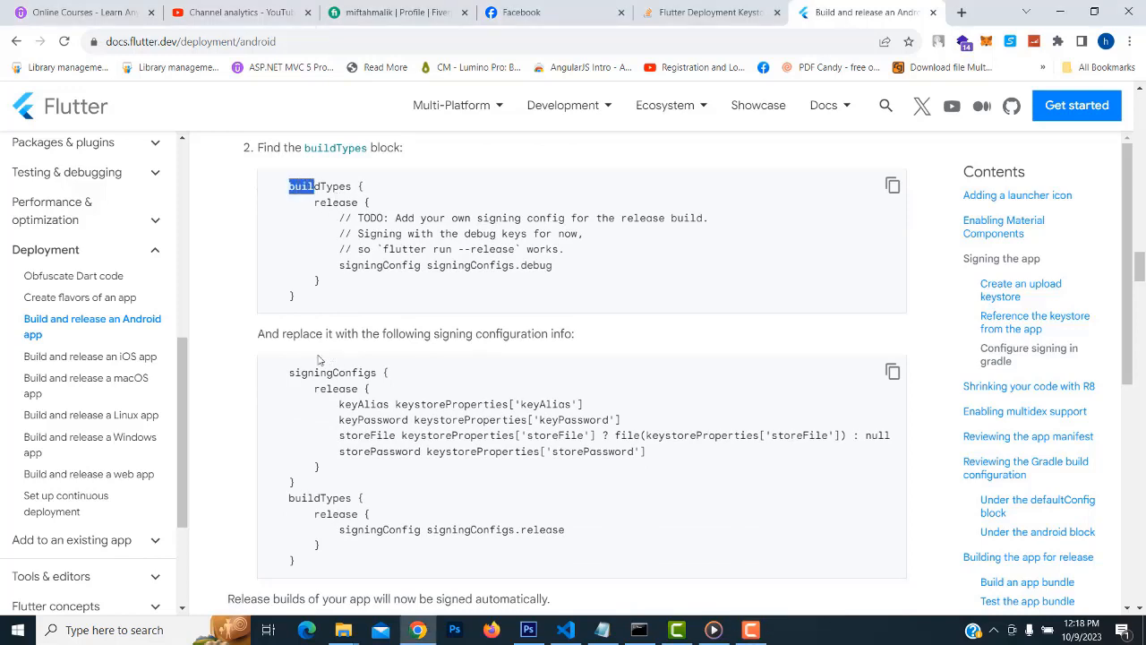
left_click(298, 369)
left_click(892, 373)
left_click(571, 627)
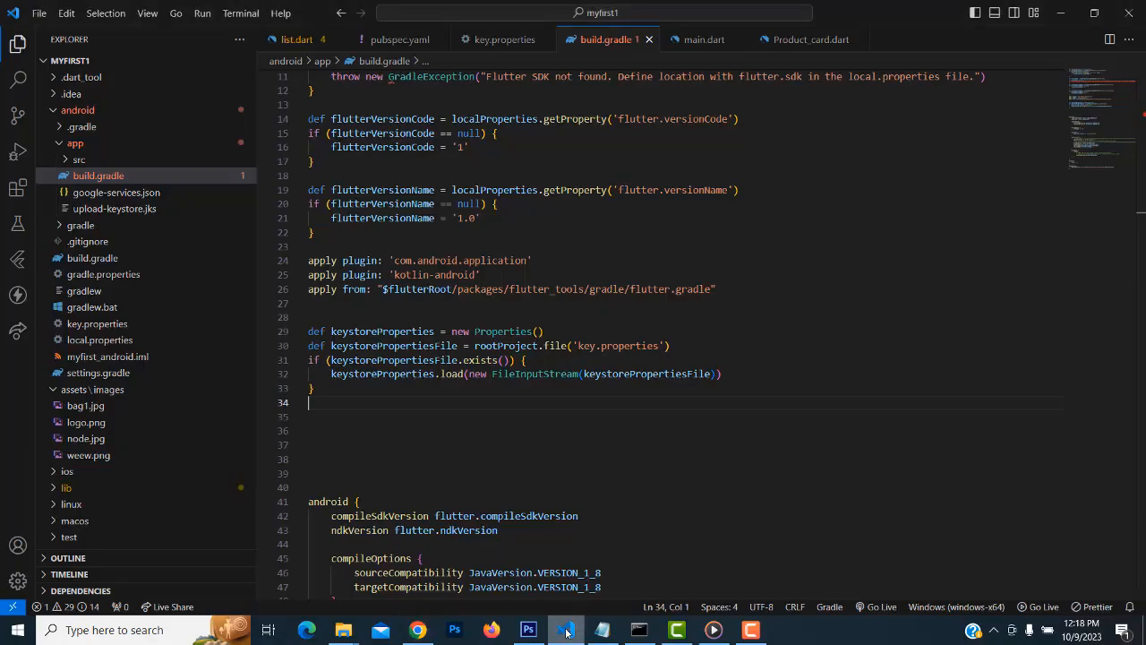
Paste the copied signingConfigs release code over buildTypes lines 69–75 and outdent signingConfigs to align
scroll(709, 318, "down", 10)
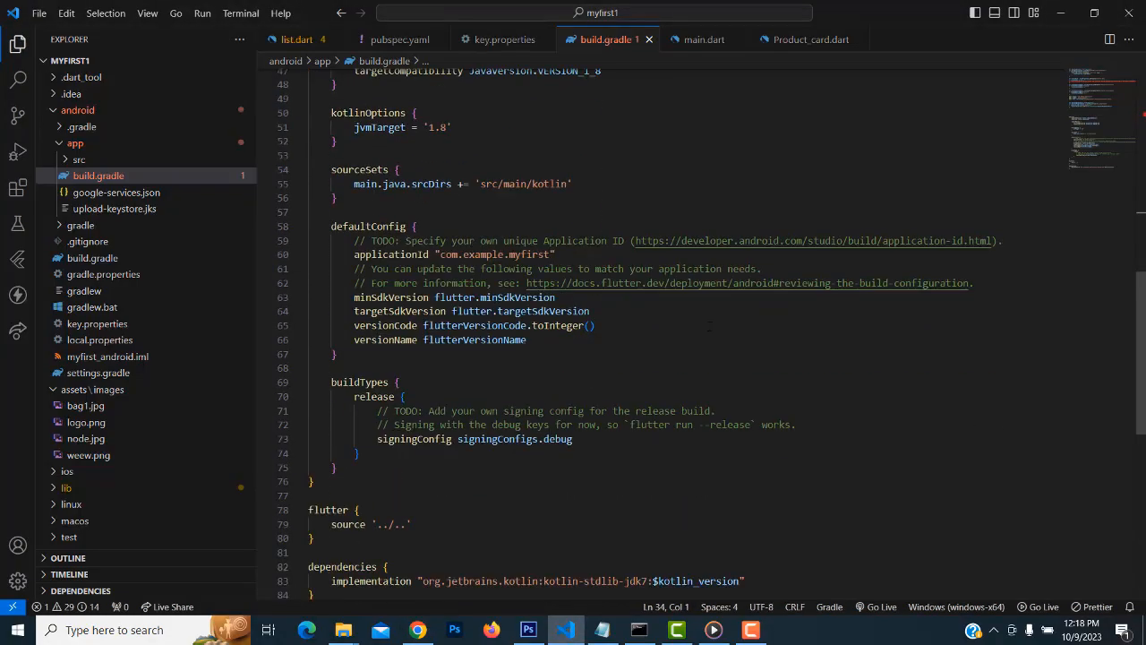
left_click(383, 303)
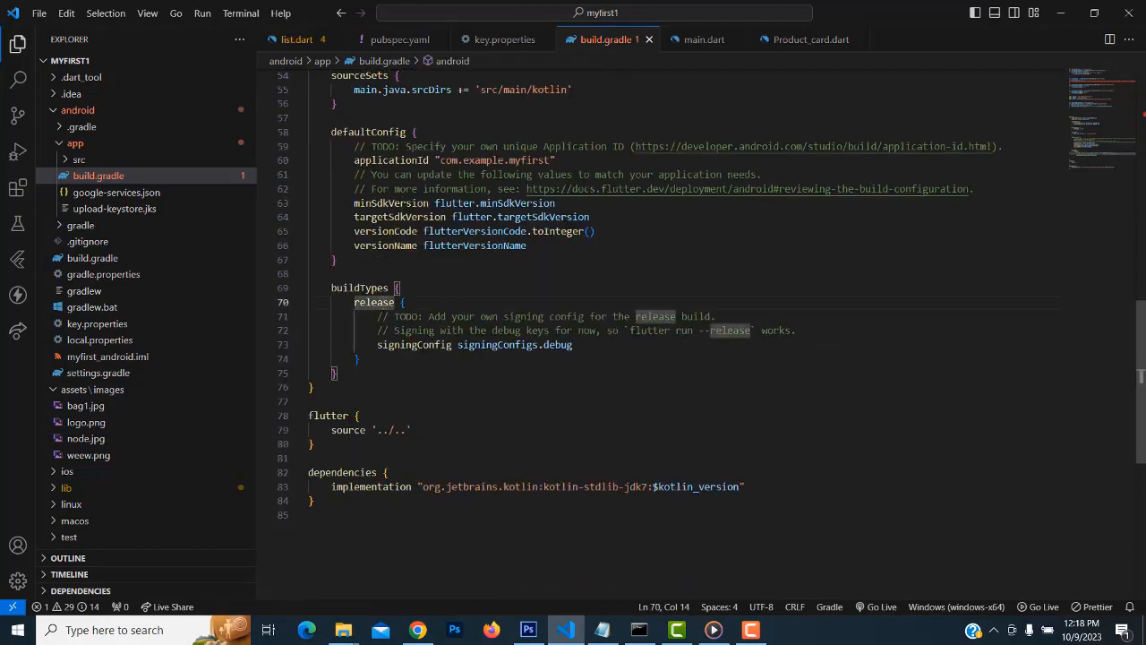
left_click_drag(314, 13, 702, 47)
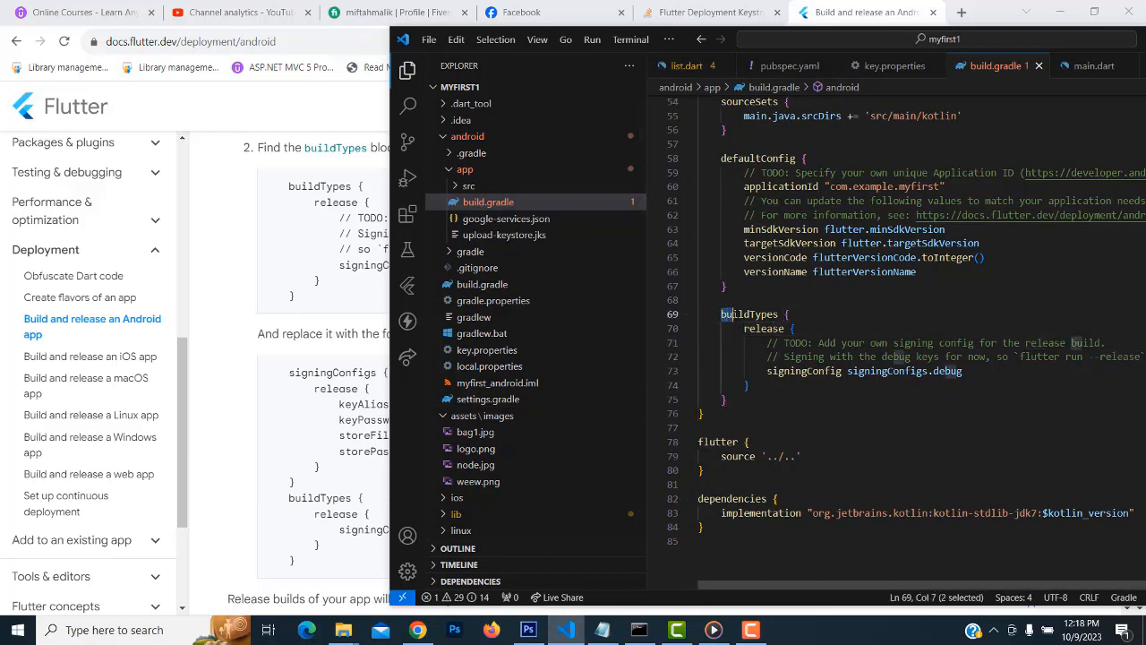
left_click_drag(721, 314, 788, 386)
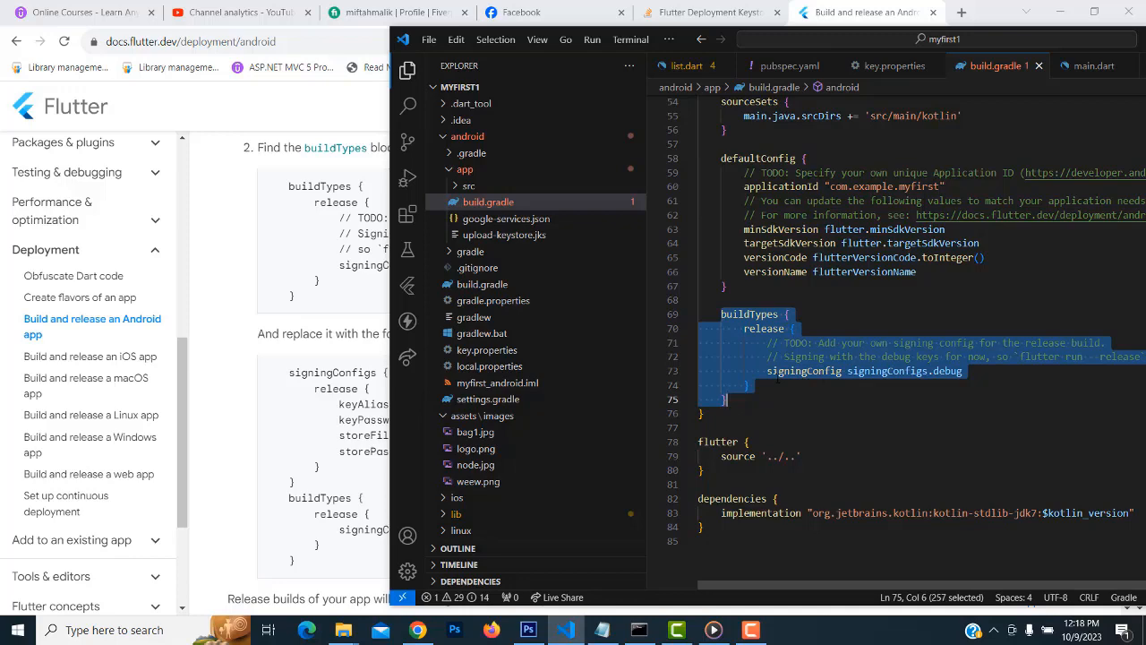
key("ctrl+v")
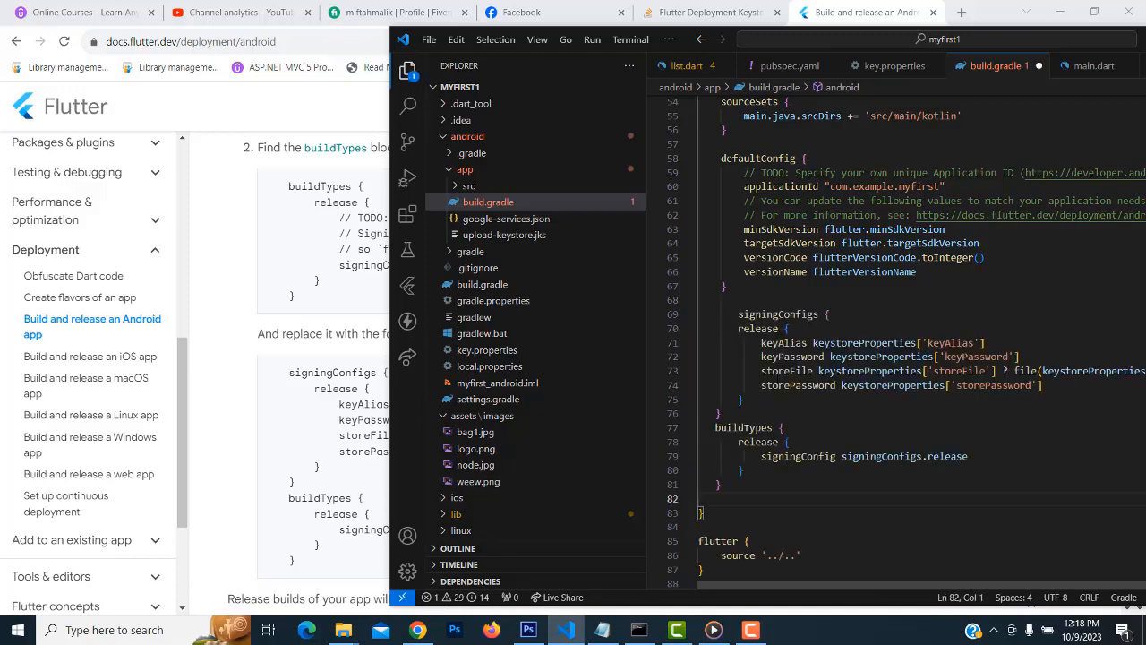
key("ctrl+z")
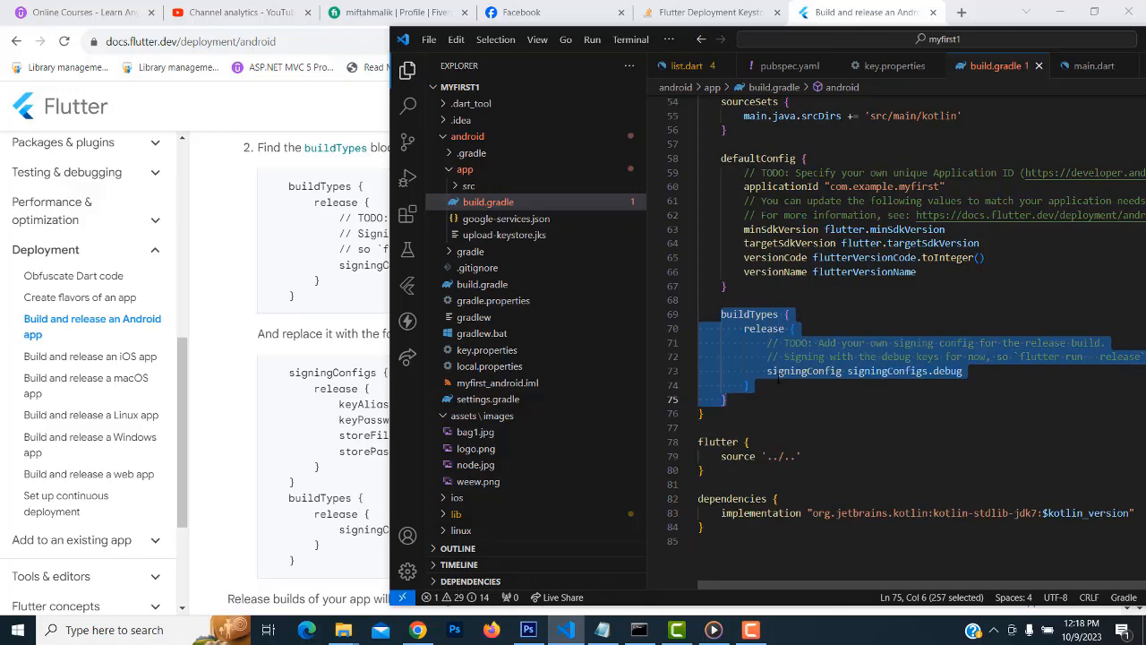
key("ctrl+v")
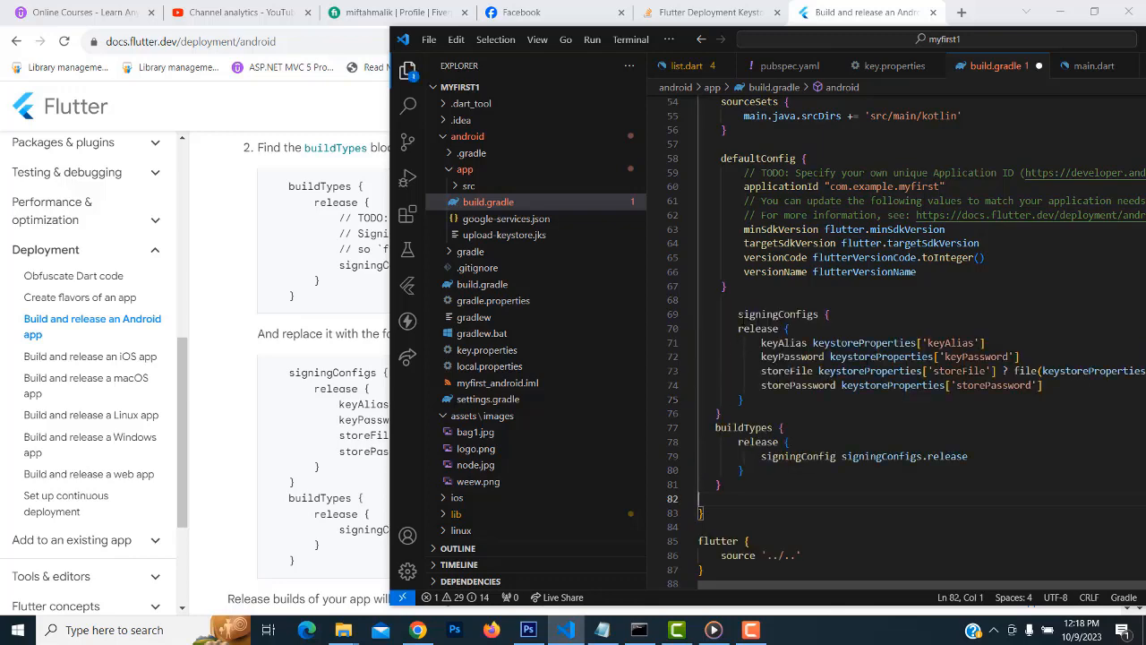
key("ctrl+z")
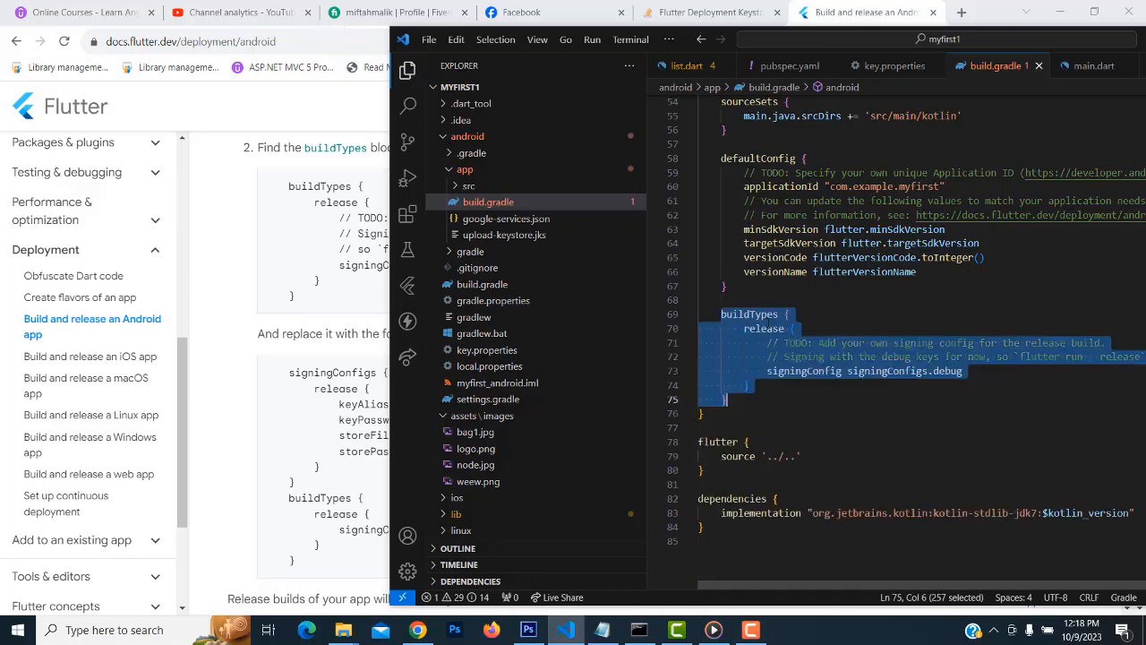
key("ctrl+v")
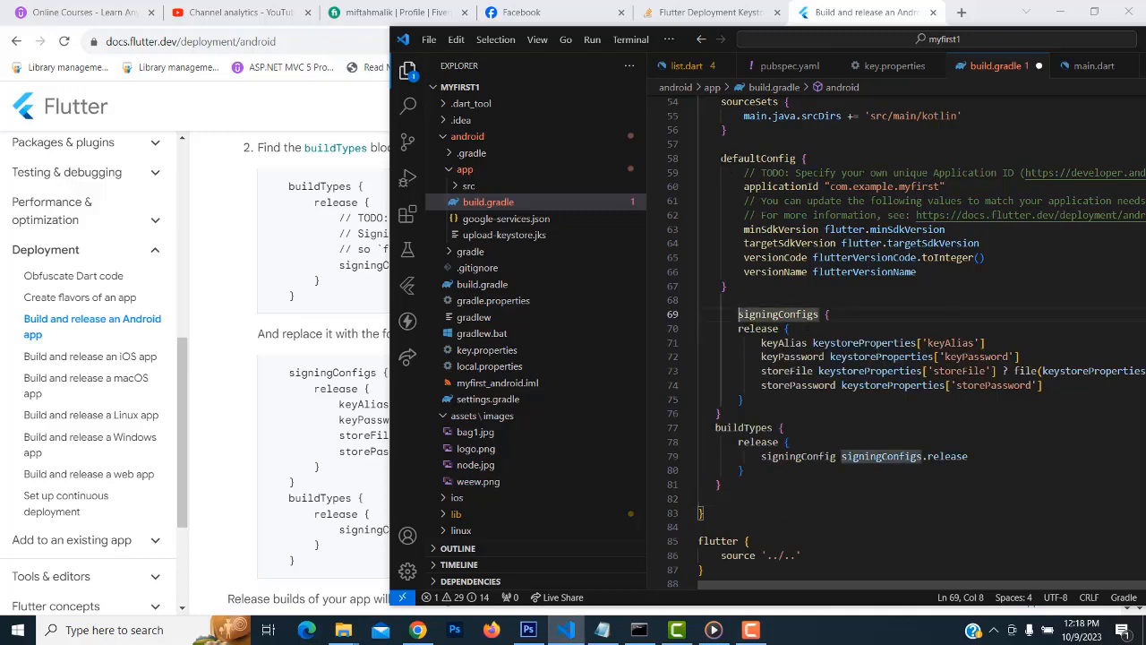
key("BackSpace")
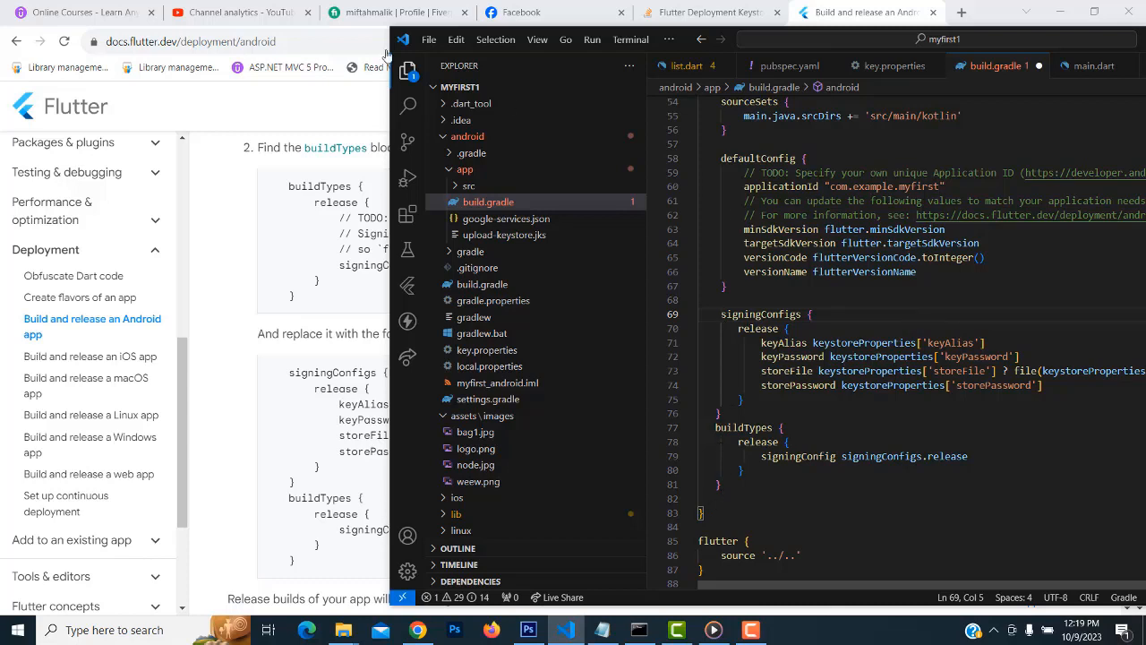
Save all files and open a new PowerShell terminal in the project
left_click(429, 40)
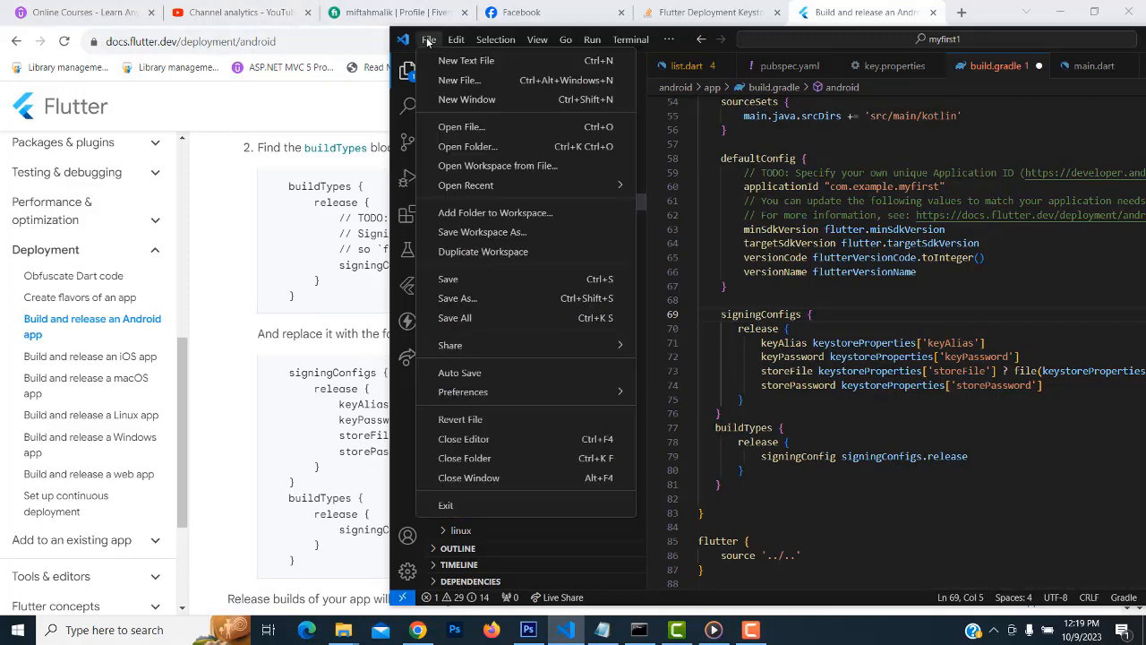
left_click(484, 318)
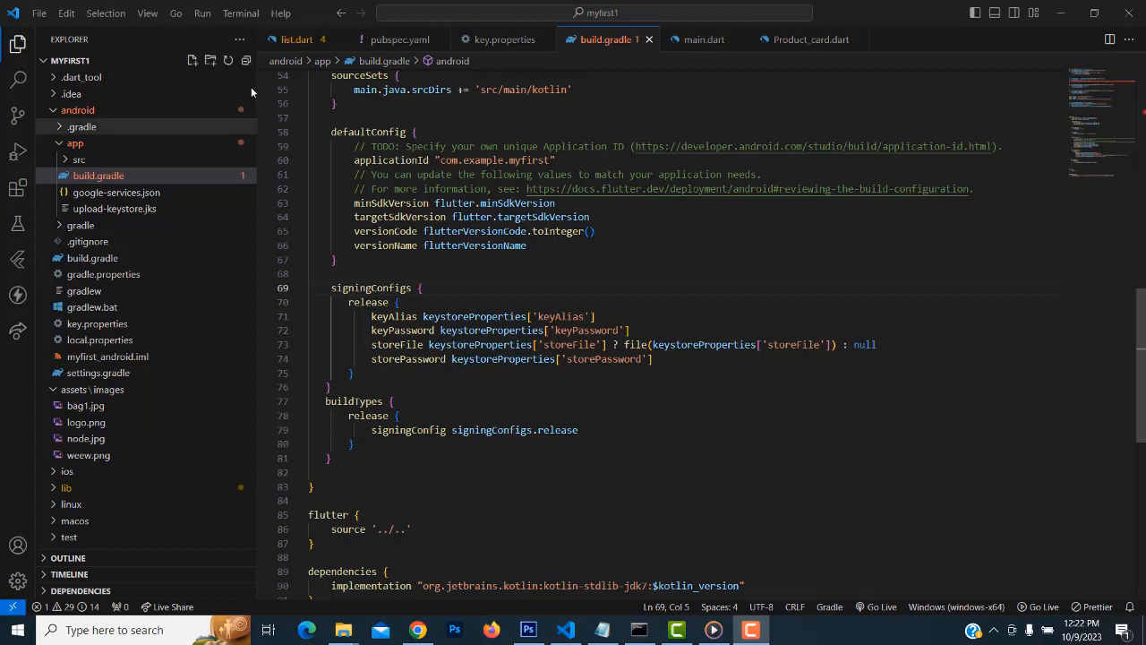
left_click(240, 12)
left_click(254, 35)
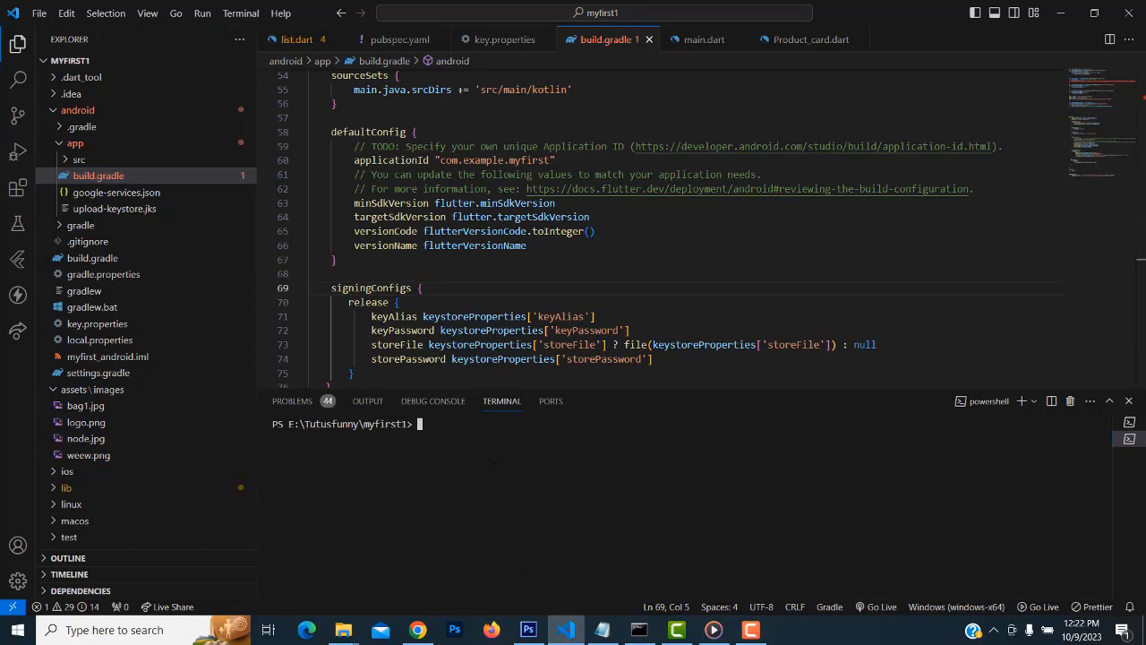
Bring the Flutter docs forward and scroll to the flutter clean note
mouse_move(417, 630)
left_click(425, 571)
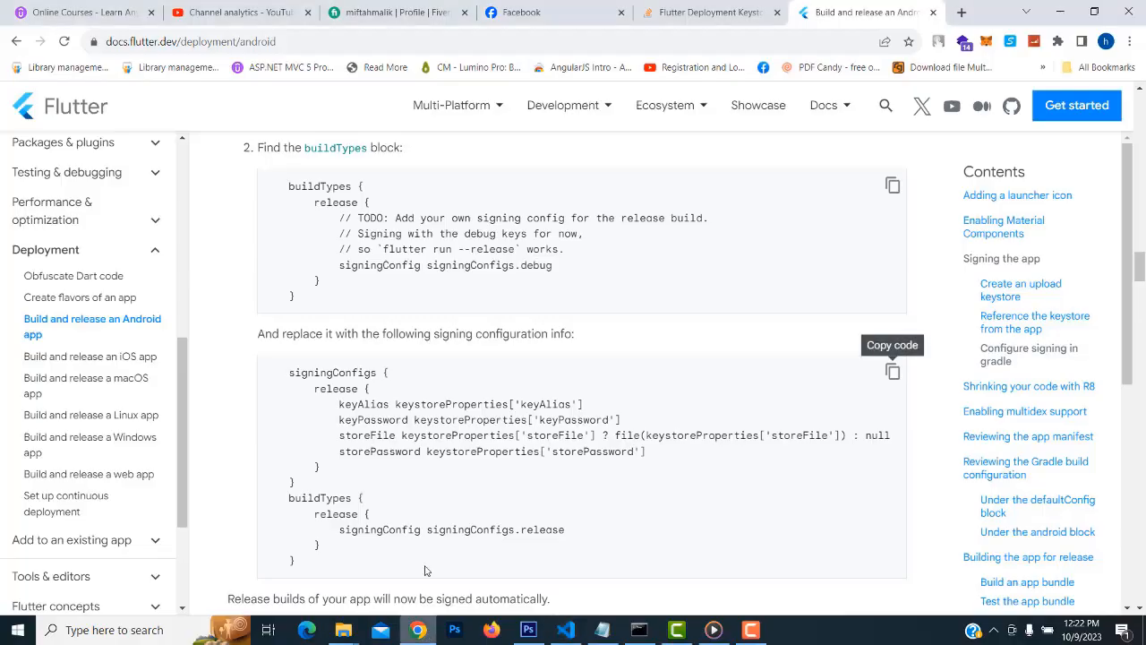
scroll(520, 412, "down", 3)
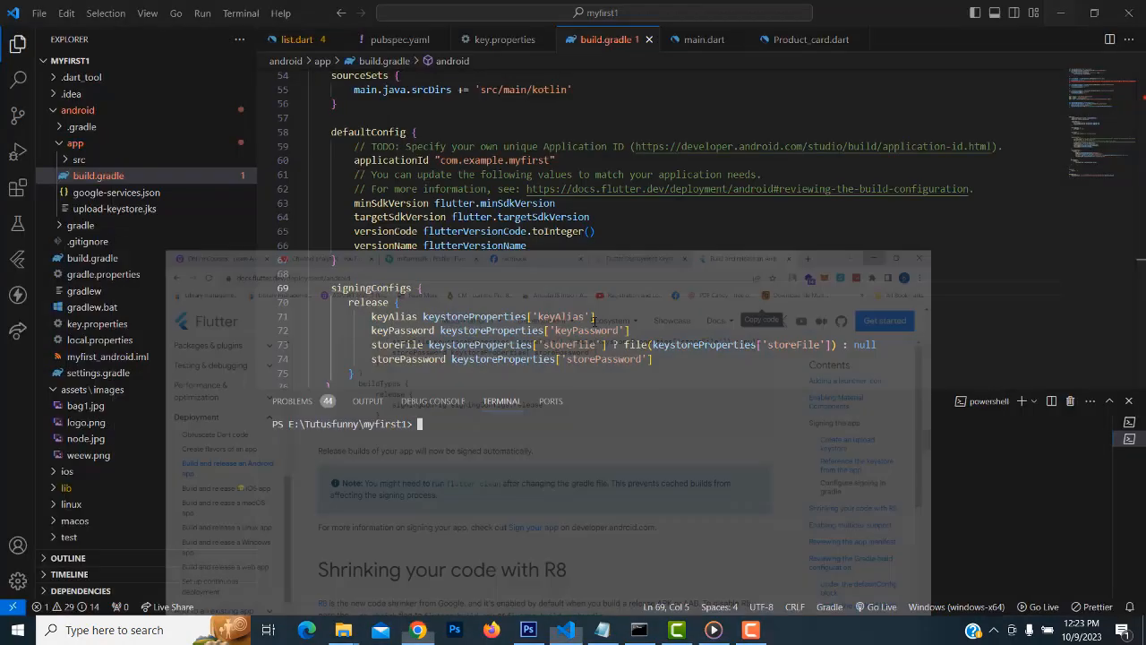
Run flutter clean in the VS Code terminal
left_click(1060, 11)
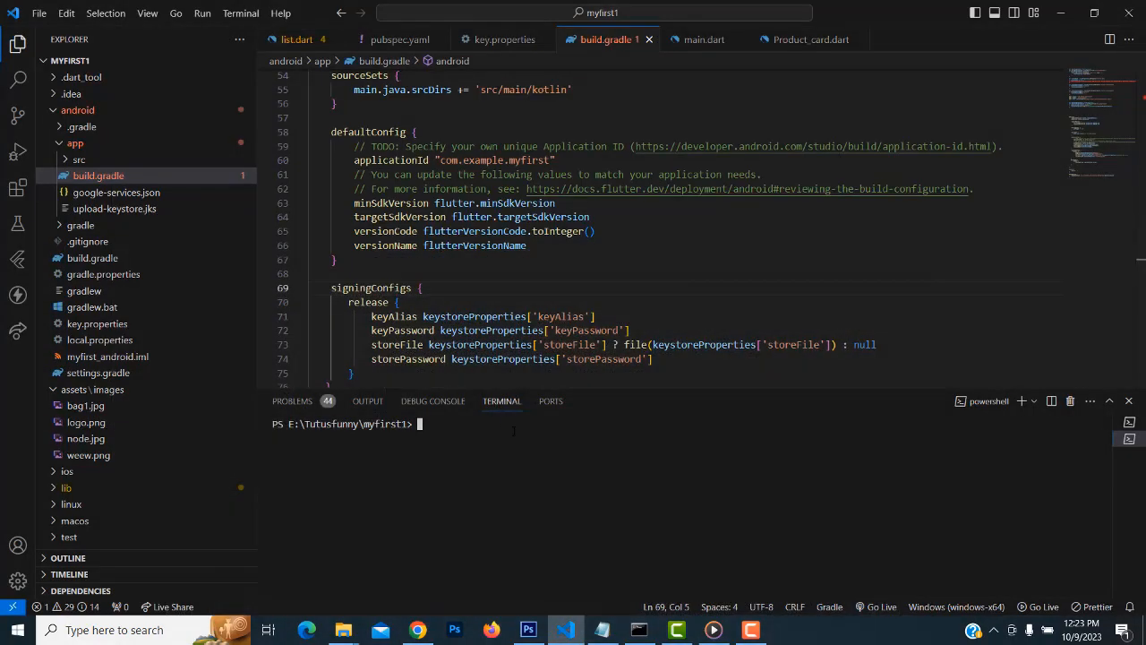
type("flutter clean")
key("Return")
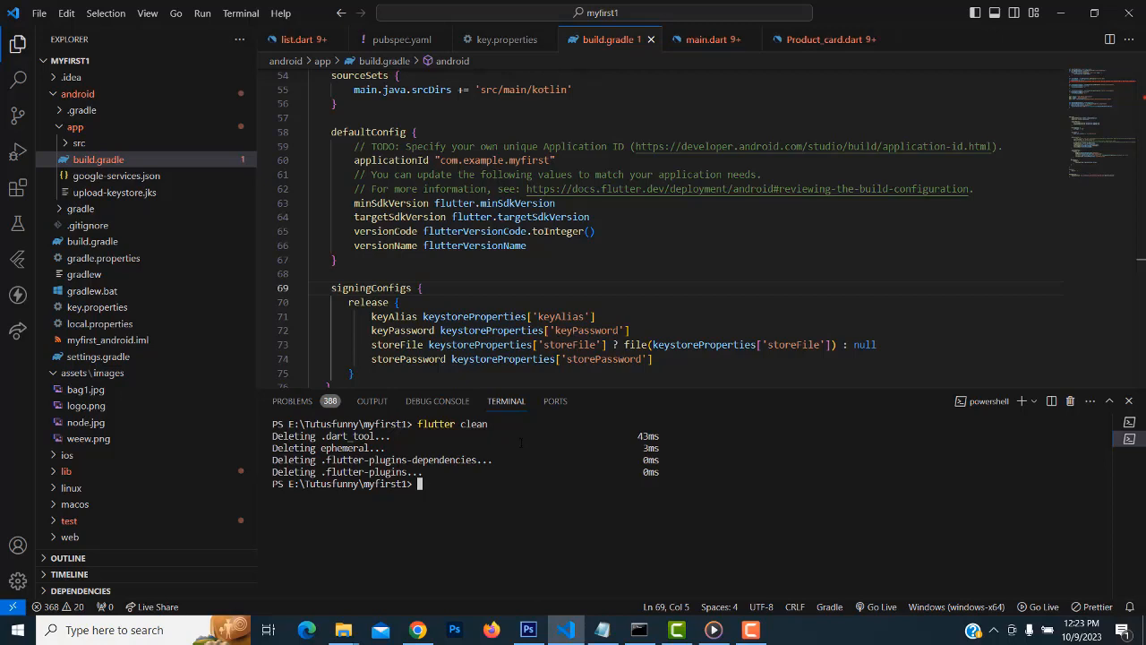
Run flutter build appbundle, rerunning it until Gradle reaches bundleRelease
type("flutter build appbundle")
key("Return")
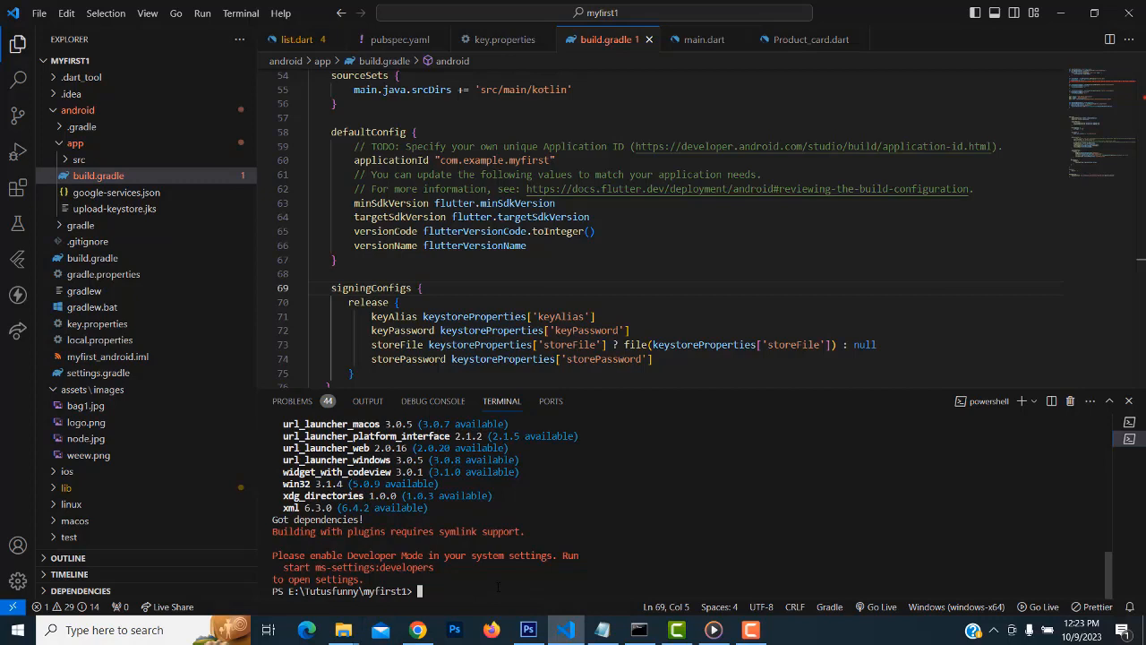
key("Up")
key("Return")
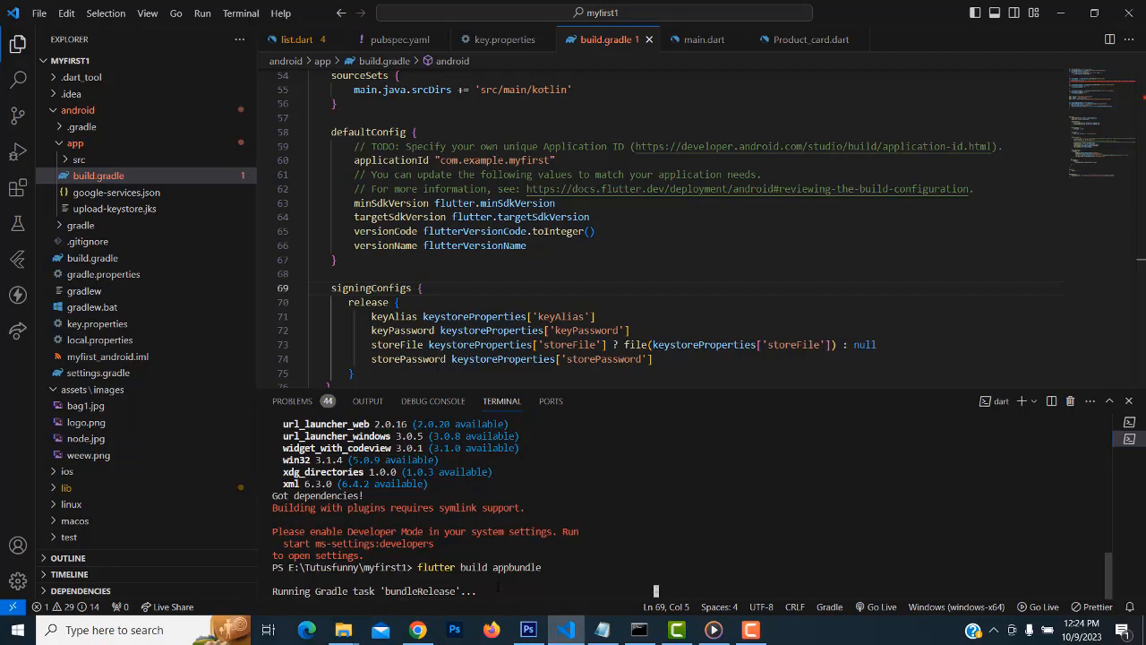
Collapse android and expand build > app > outputs > bundle\release to reveal app-release.aab (19.2MB)
left_click(750, 630)
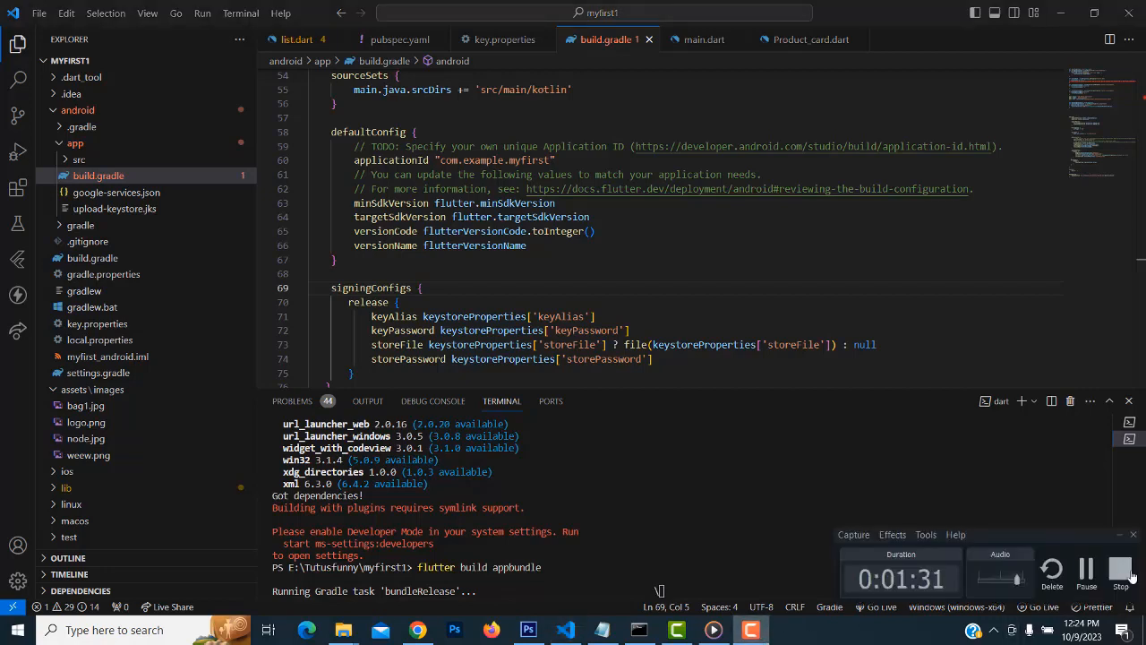
left_click(1131, 574)
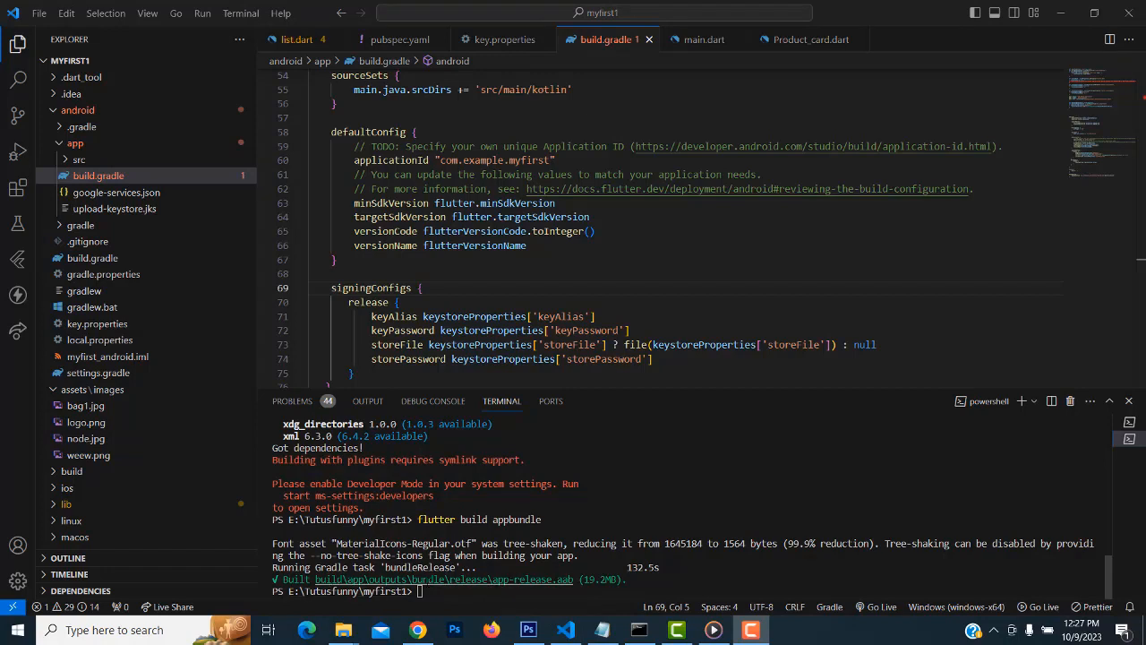
left_click(51, 113)
left_click(51, 112)
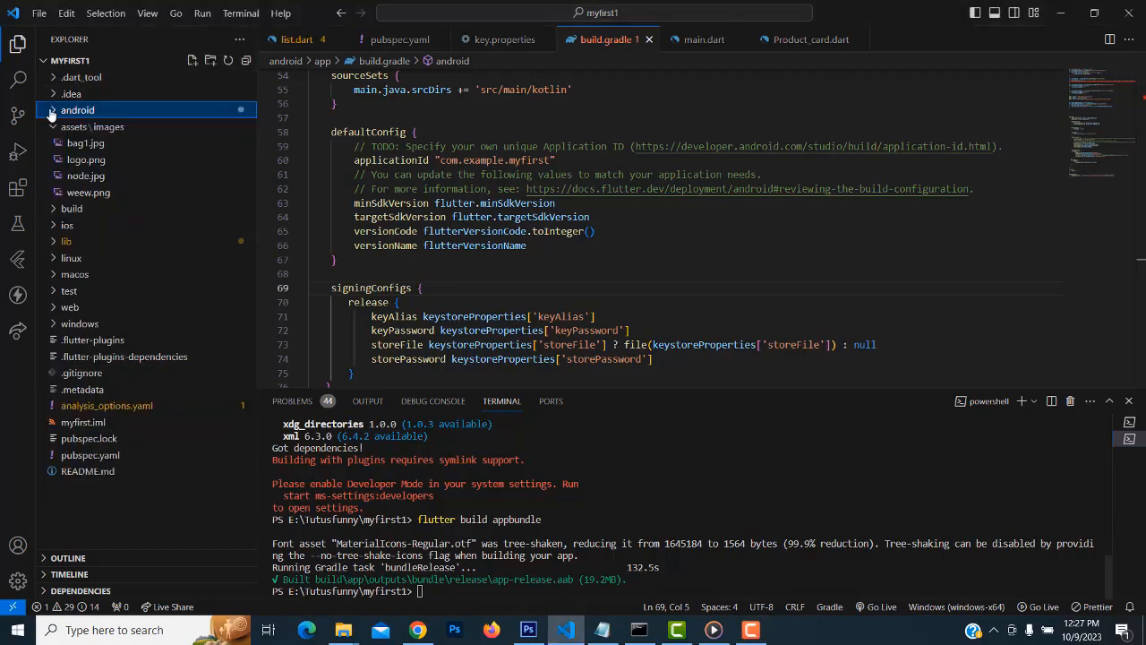
left_click(51, 212)
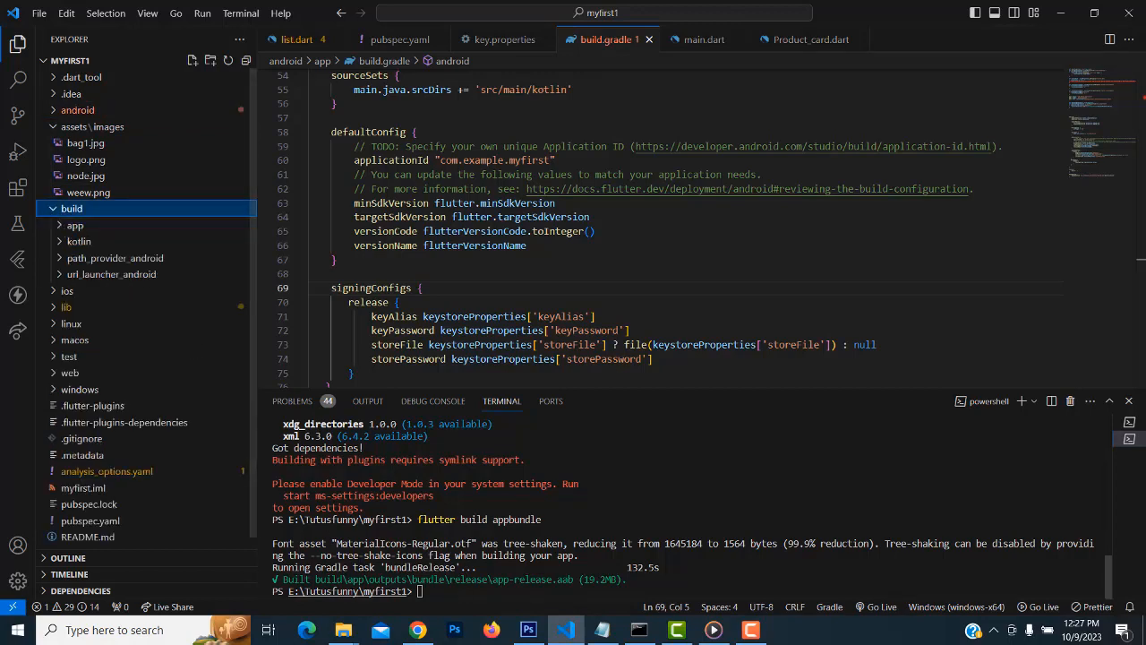
left_click(59, 226)
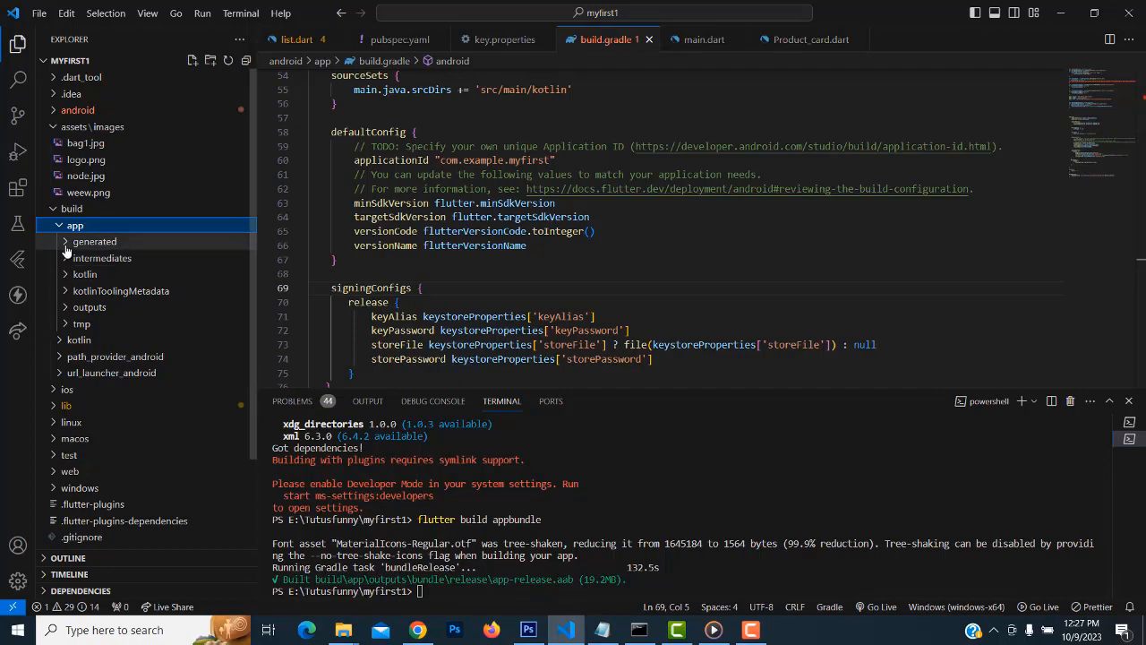
left_click(71, 307)
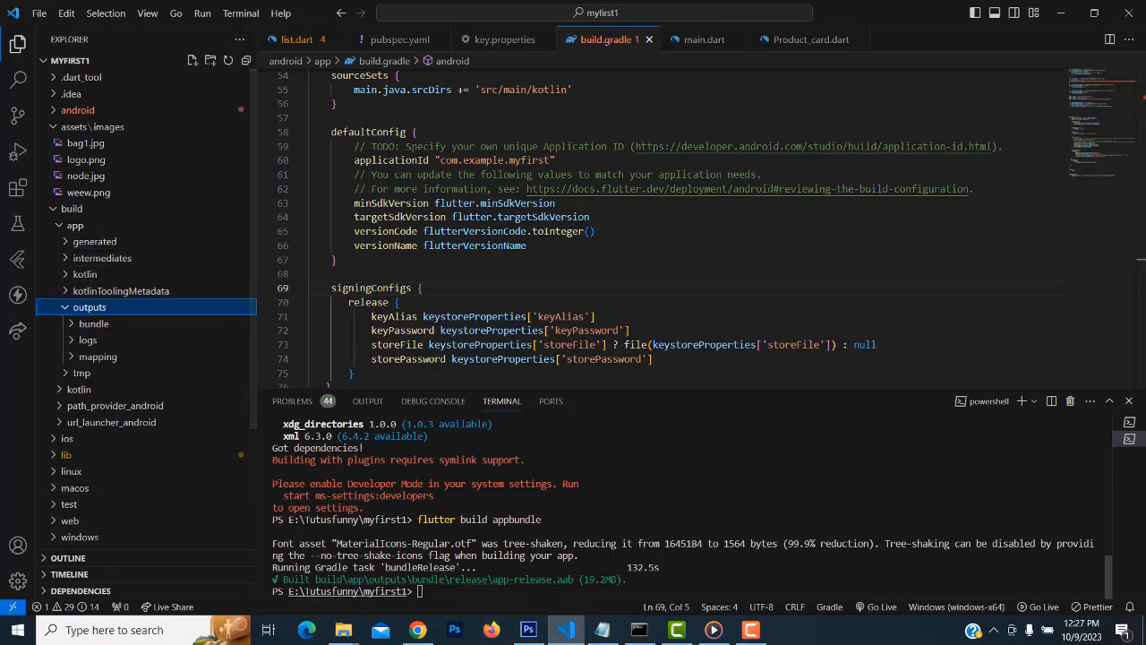
left_click(87, 324)
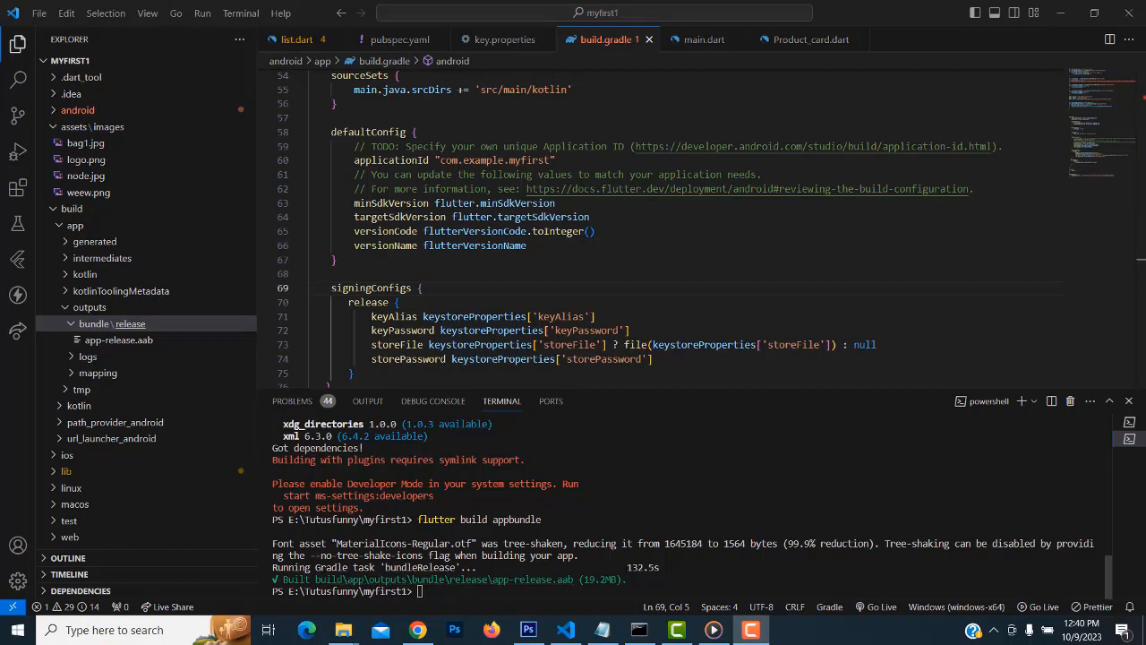
Search Google for 'play store console' in Chrome
left_click(420, 632)
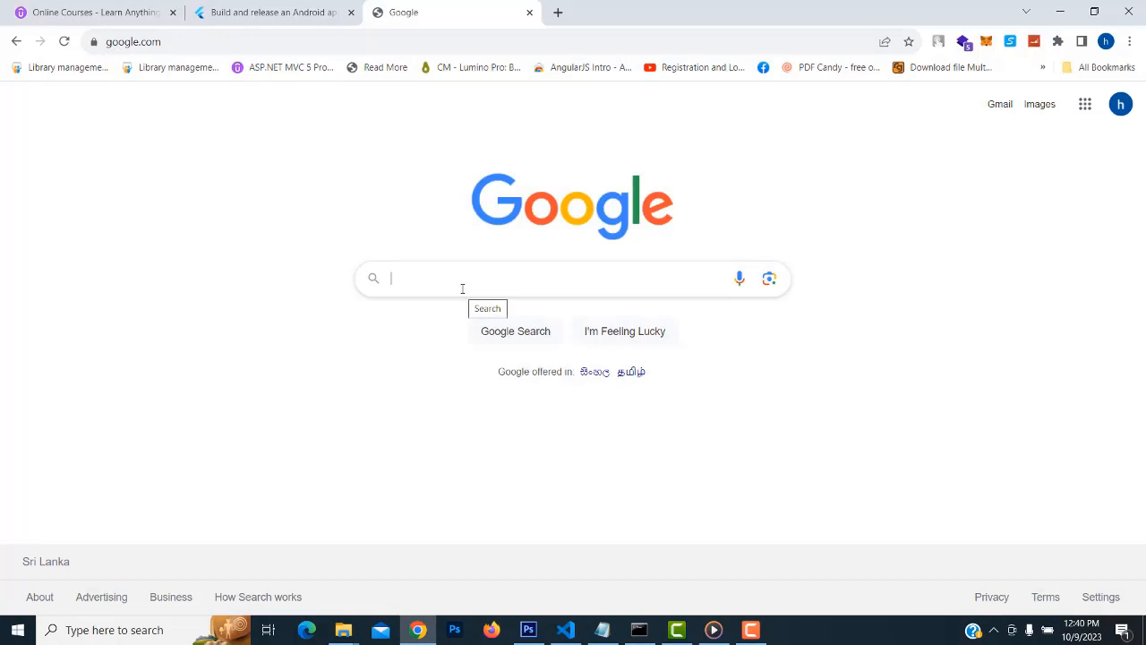
type("play")
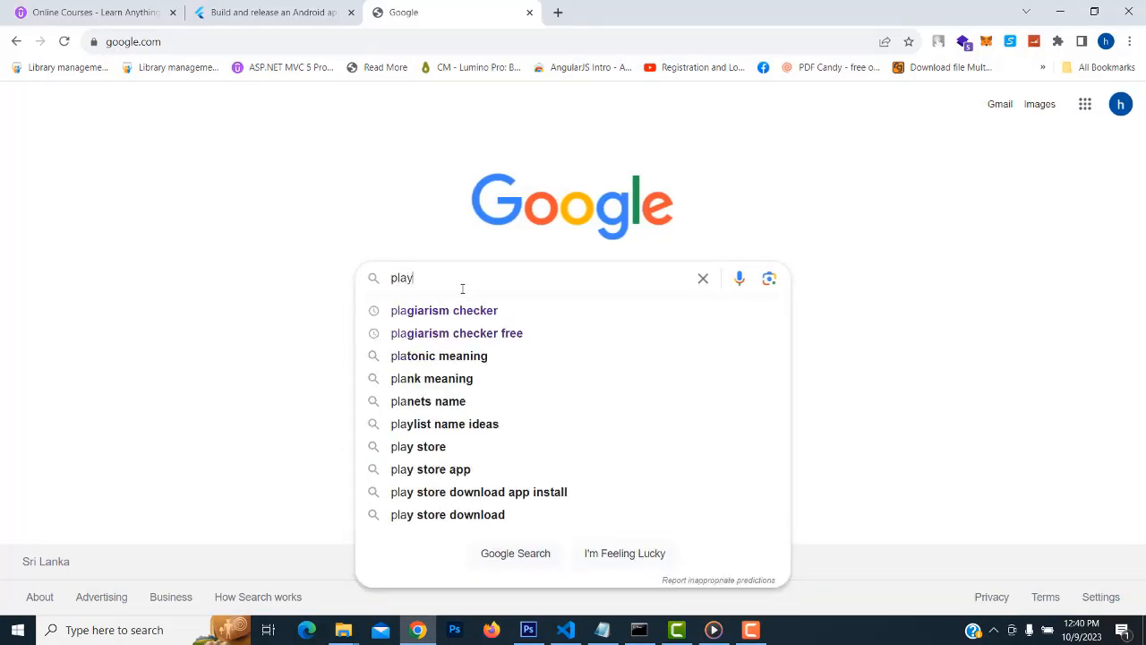
type("store")
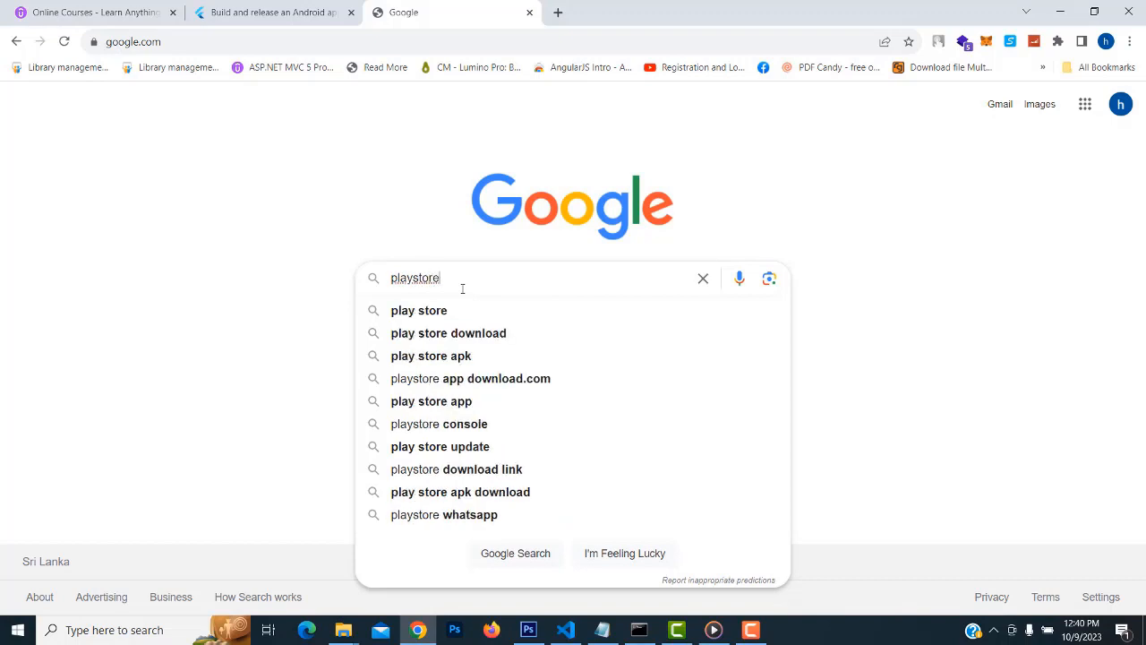
key("Down")
type("console")
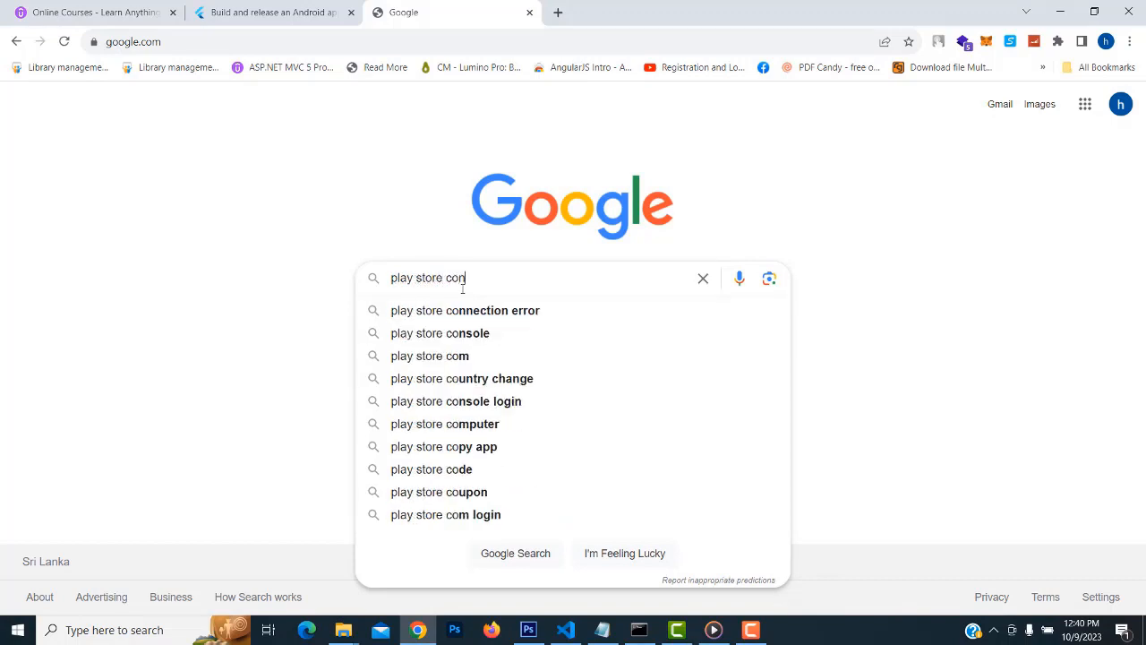
key("Return")
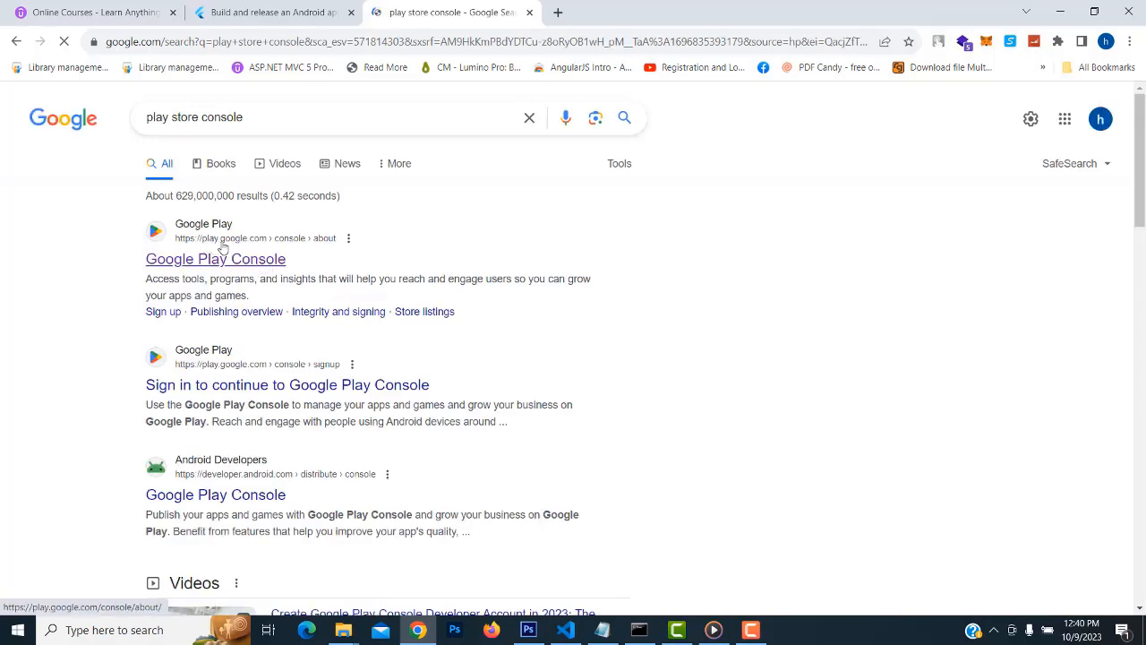
Open Google Play Console's All apps page and start deleting the CodeFunny draft app
left_click(240, 262)
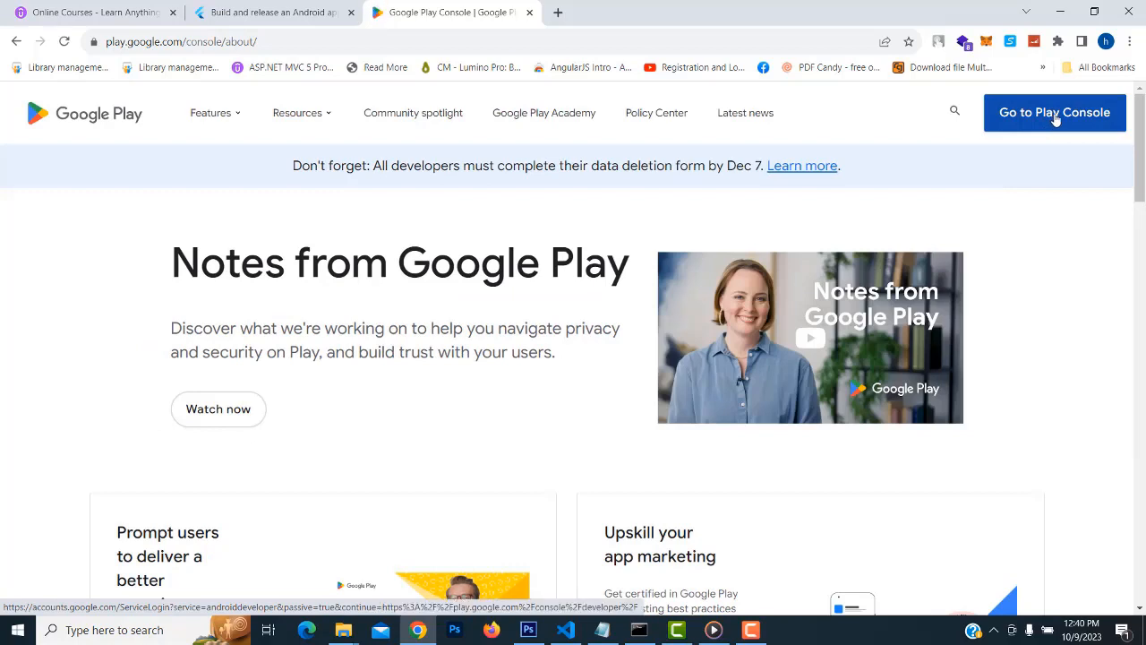
left_click(1057, 119)
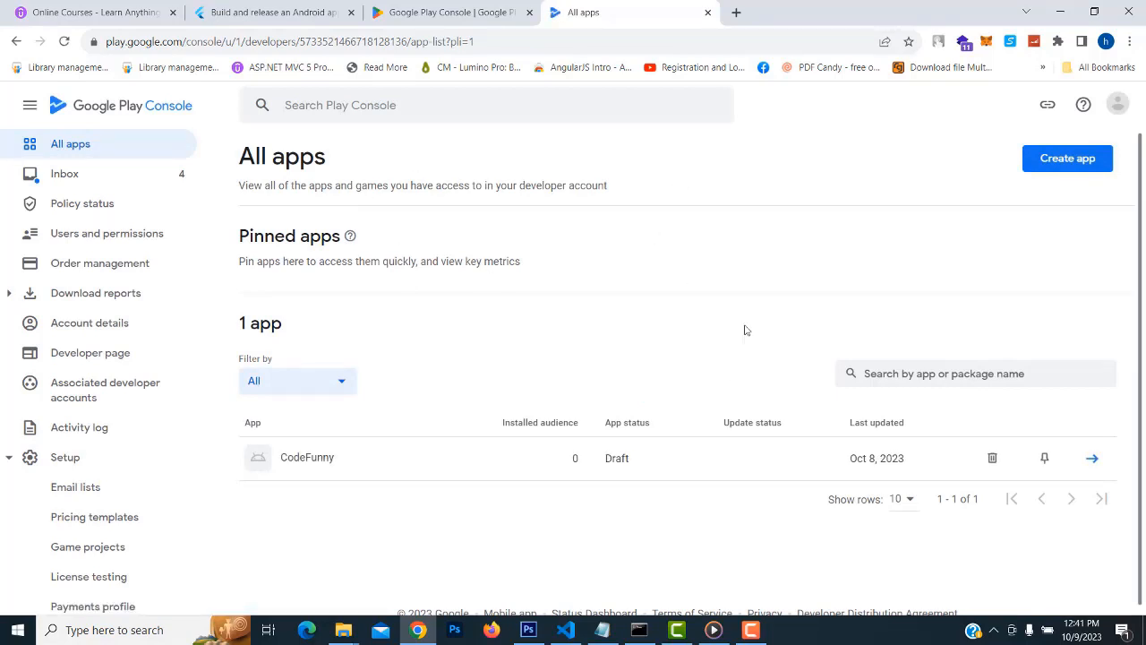
left_click(993, 459)
Confirm deleting the CodeFunny draft, then bring up the Create app form
left_click(700, 382)
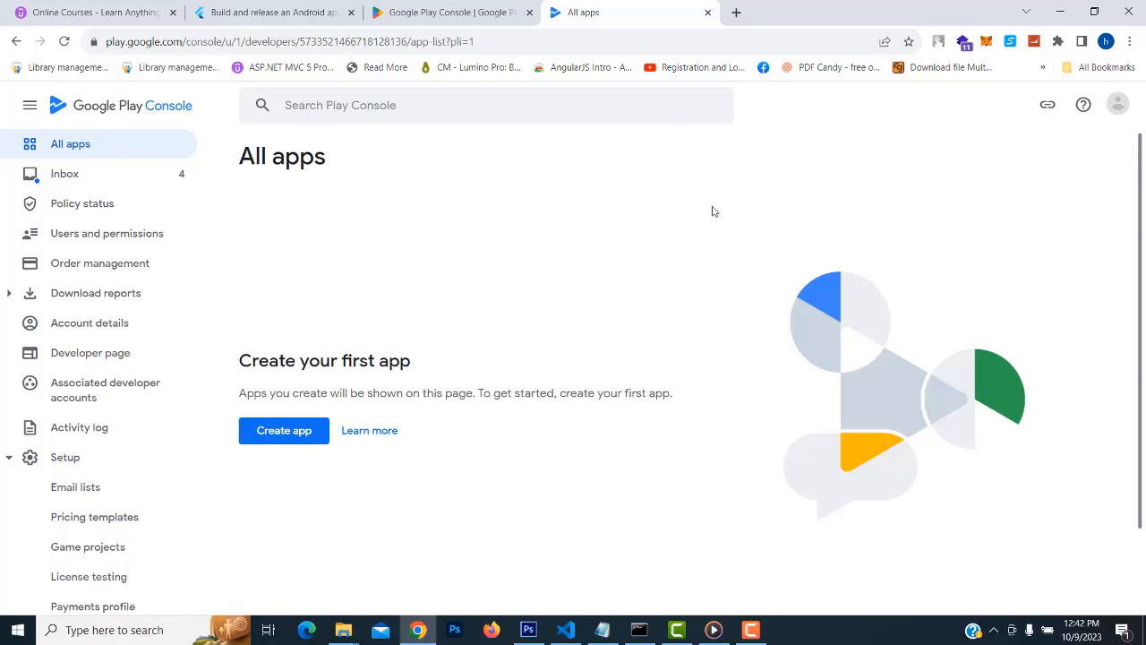
left_click(282, 434)
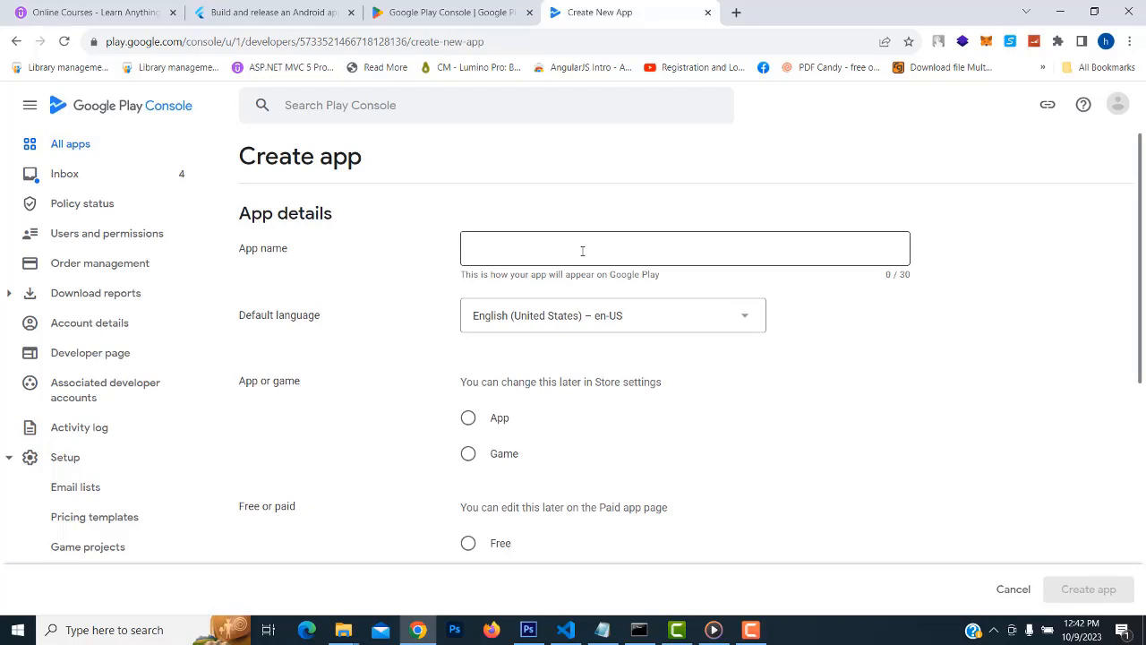
Open Desktop\tutussfunny\codefunny.txt in Notepad, select the CodeFunny name, and reposition the window
mouse_move(341, 636)
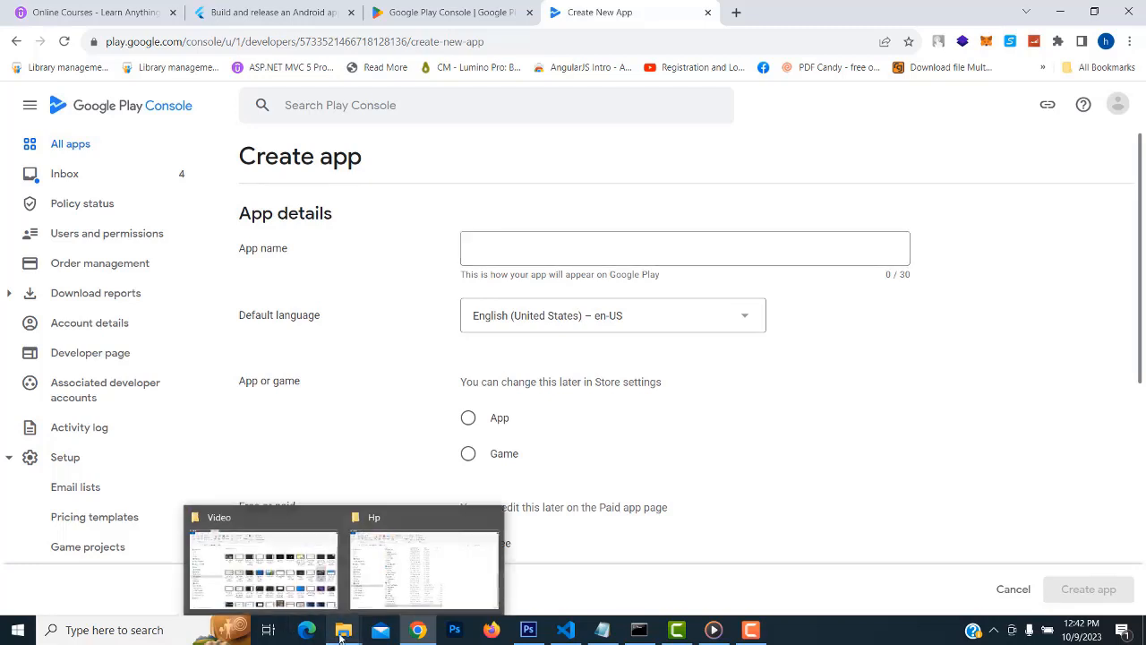
left_click(438, 570)
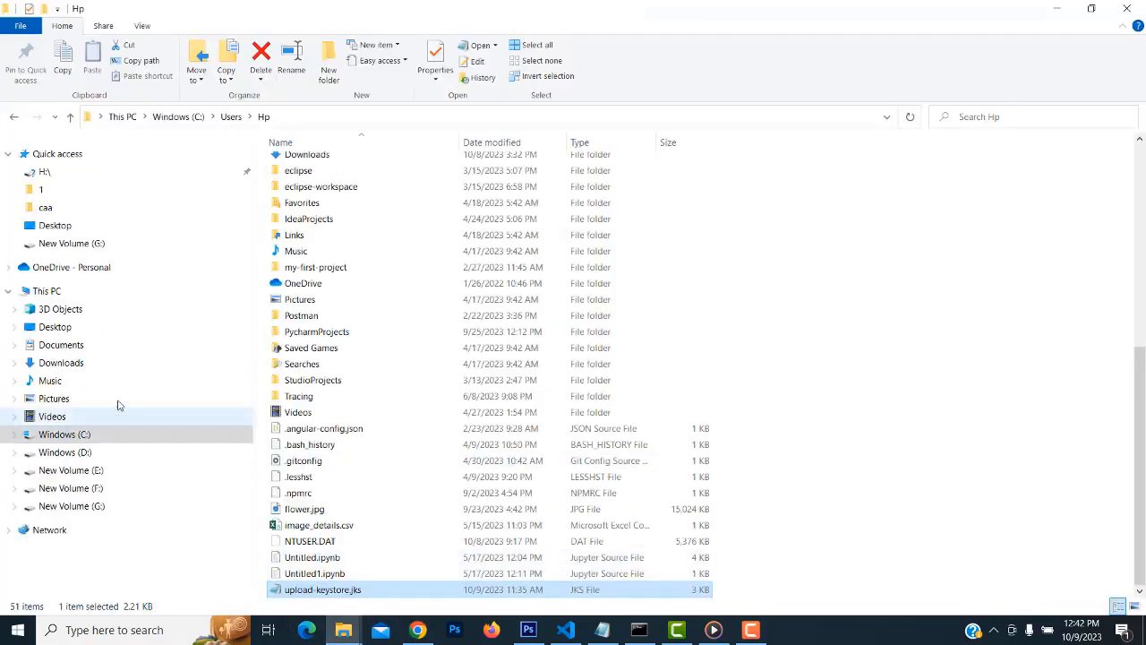
left_click(54, 327)
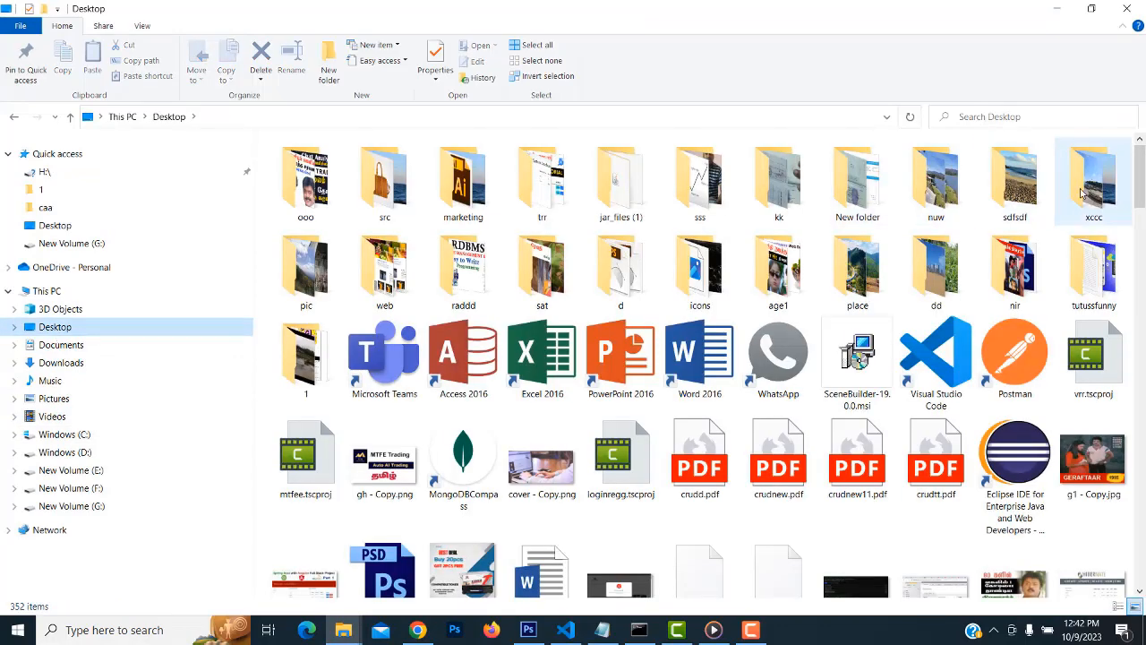
double_click(1094, 267)
double_click(1100, 184)
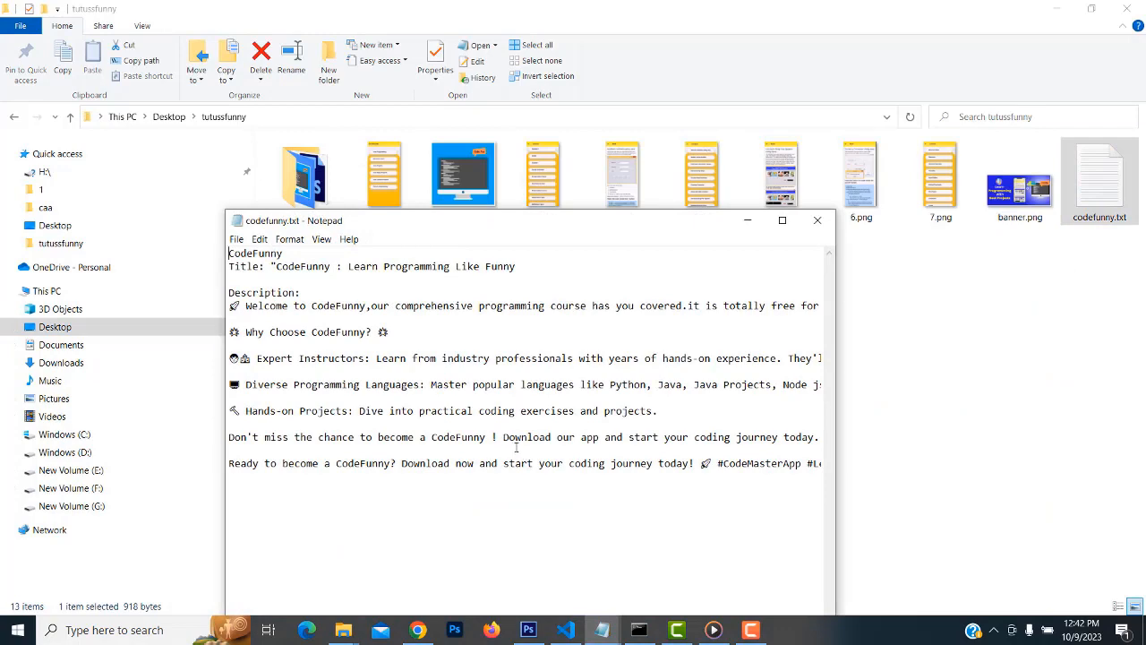
key("shift+Home")
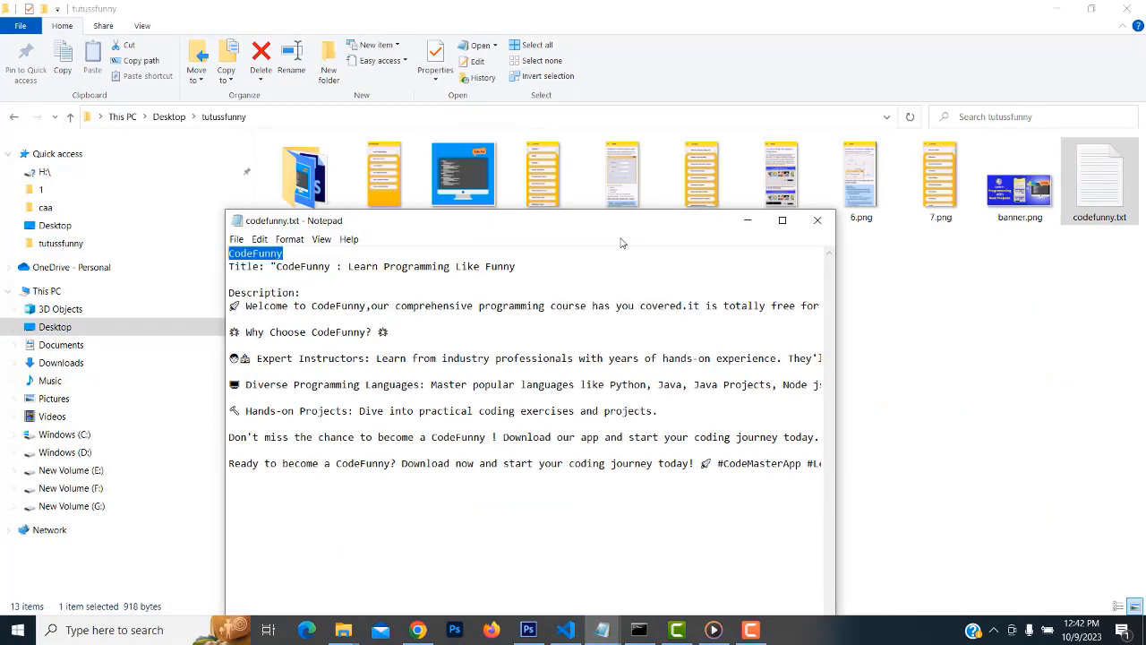
left_click_drag(500, 231, 519, 135)
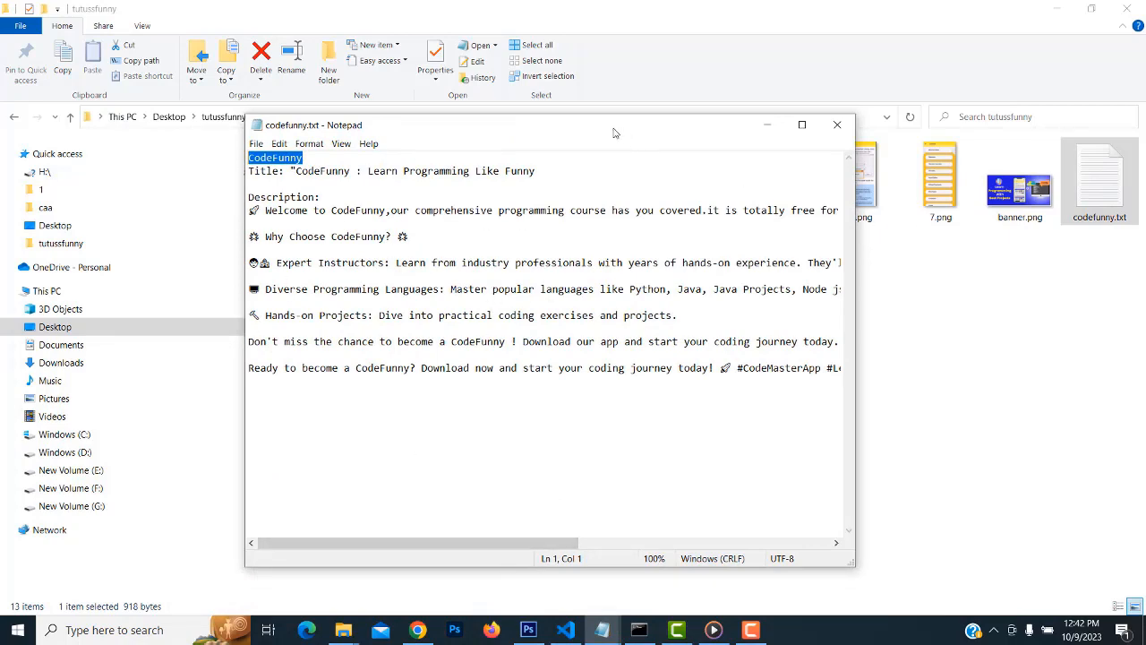
left_click_drag(613, 133, 618, 330)
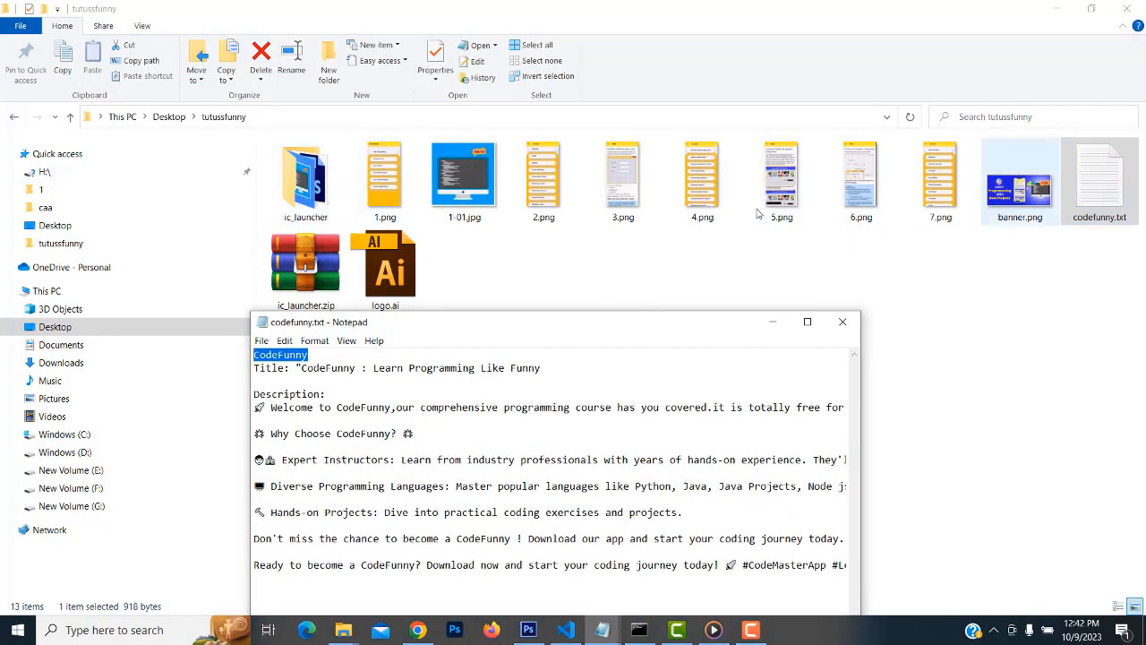
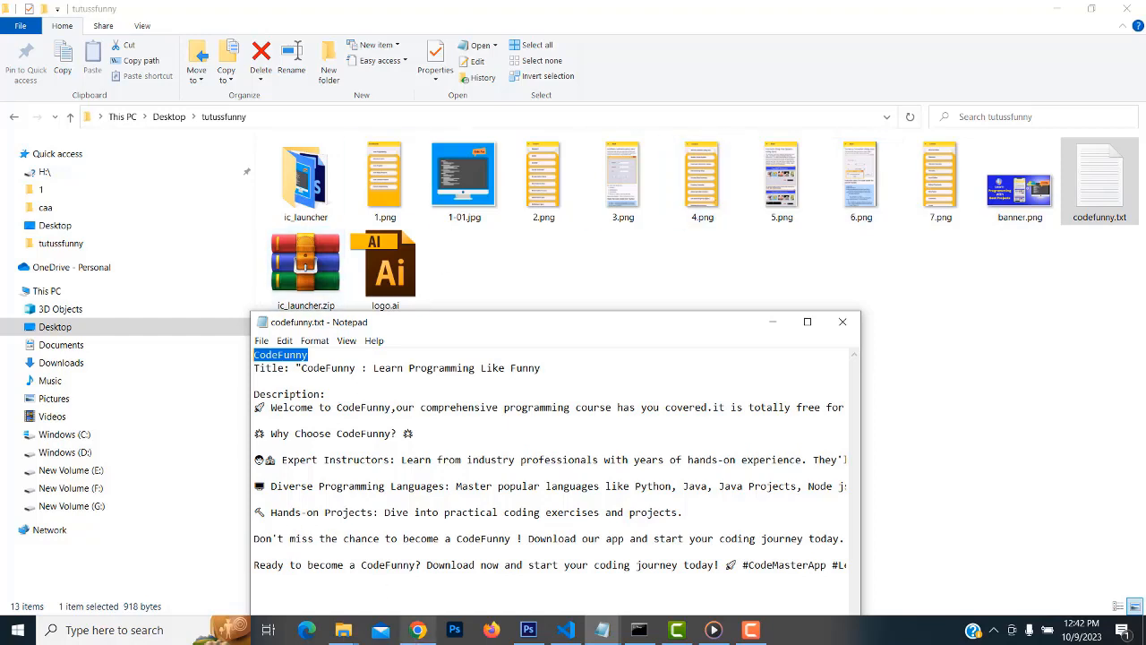
In the tutussfunny folder, select 1.png through 7.png, banner.png and codefunny.txt
mouse_move(413, 640)
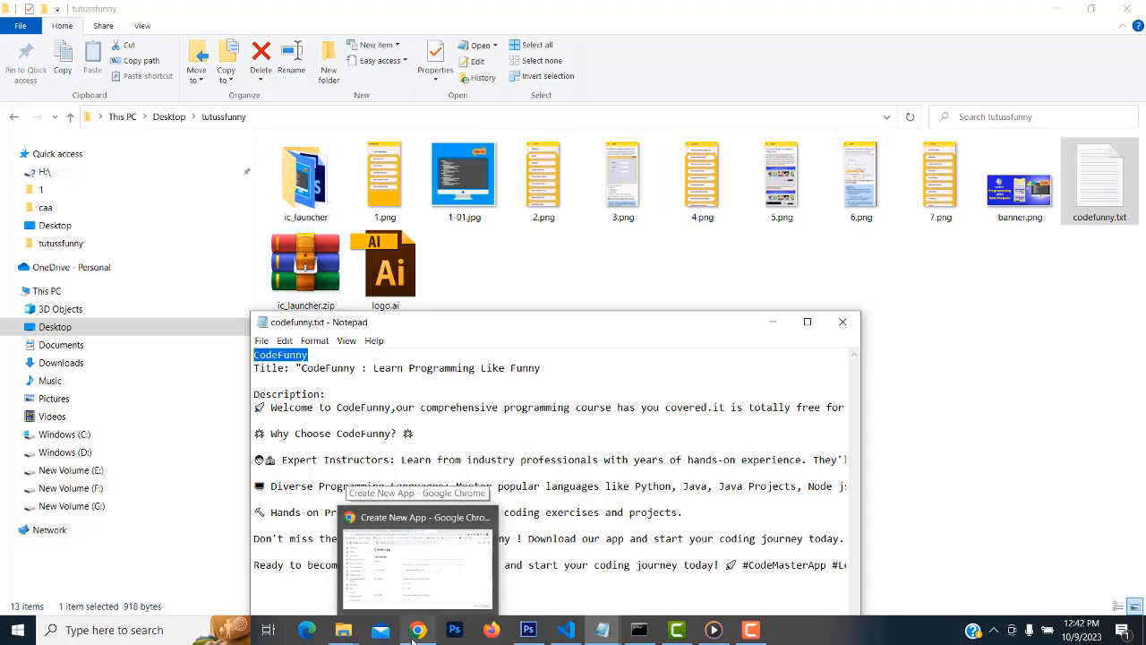
left_click(548, 276)
left_click(385, 184)
left_click(544, 184, "ctrl")
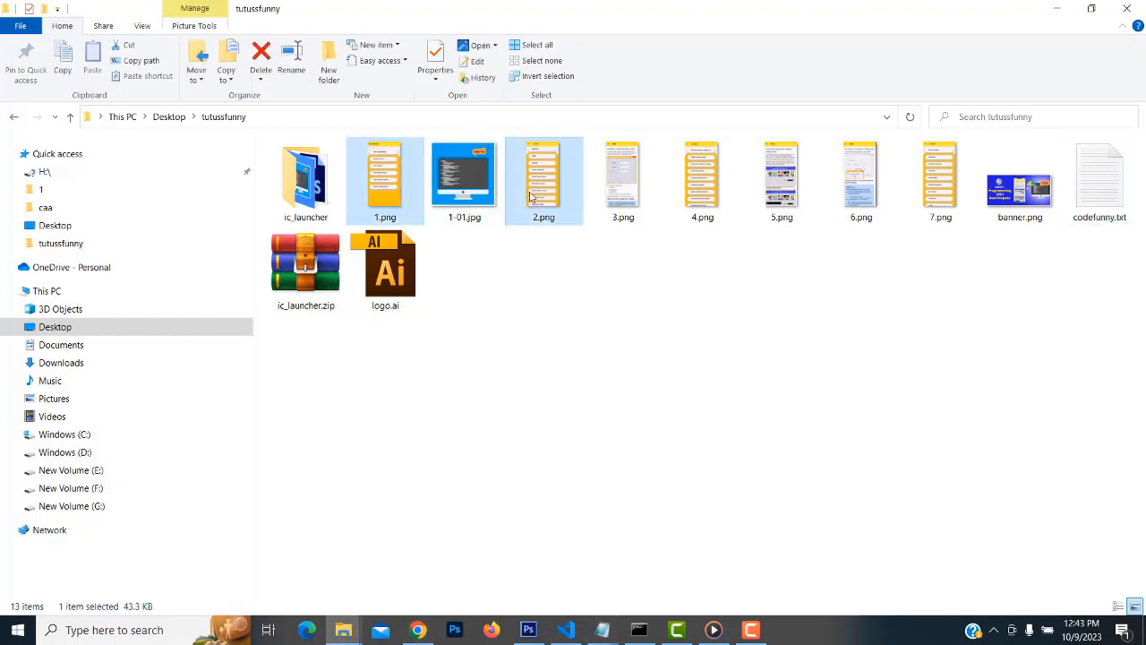
left_click(618, 209, "ctrl")
left_click(707, 212, "ctrl")
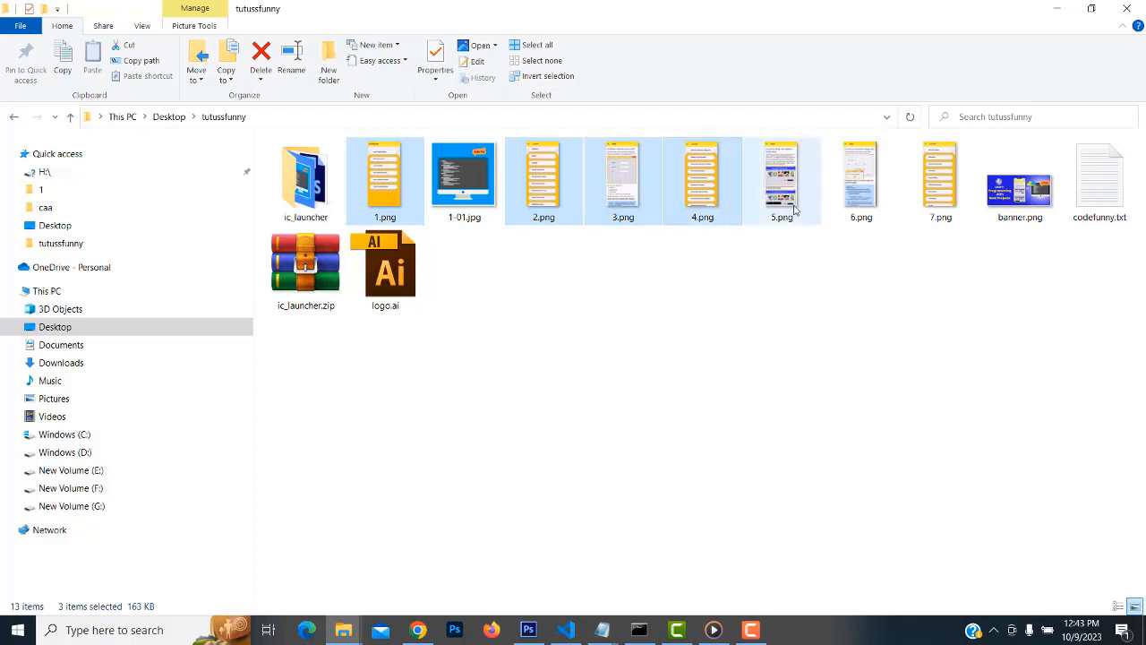
left_click(790, 213, "ctrl")
left_click(863, 214, "ctrl")
left_click(947, 212, "ctrl")
left_click(1041, 207, "ctrl")
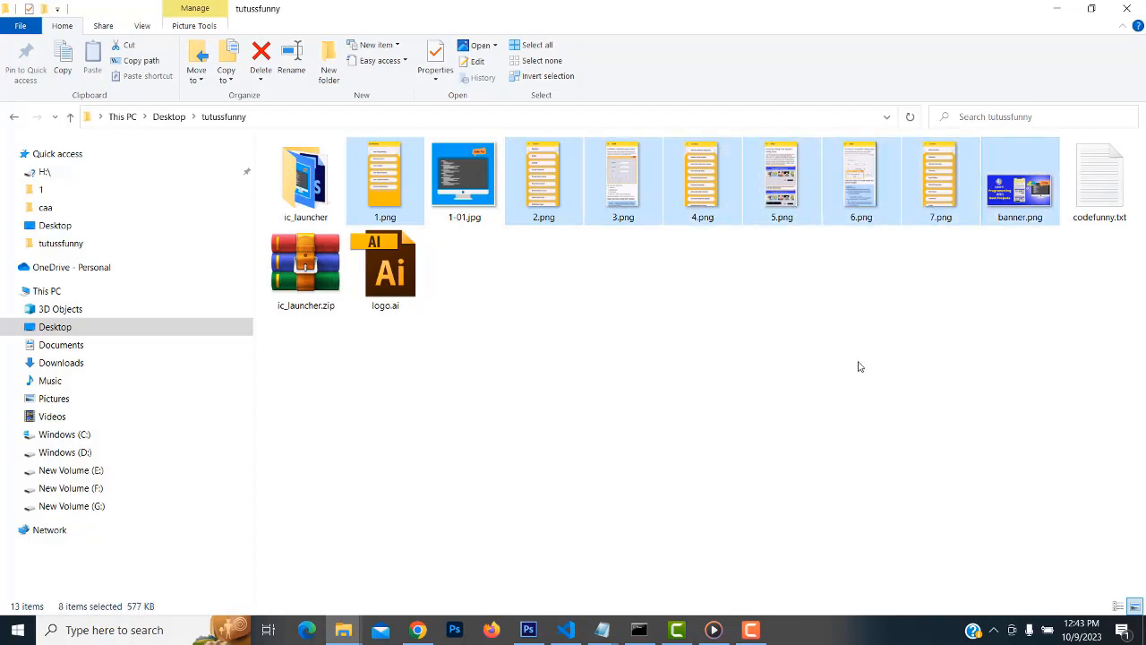
left_click(1078, 224, "ctrl")
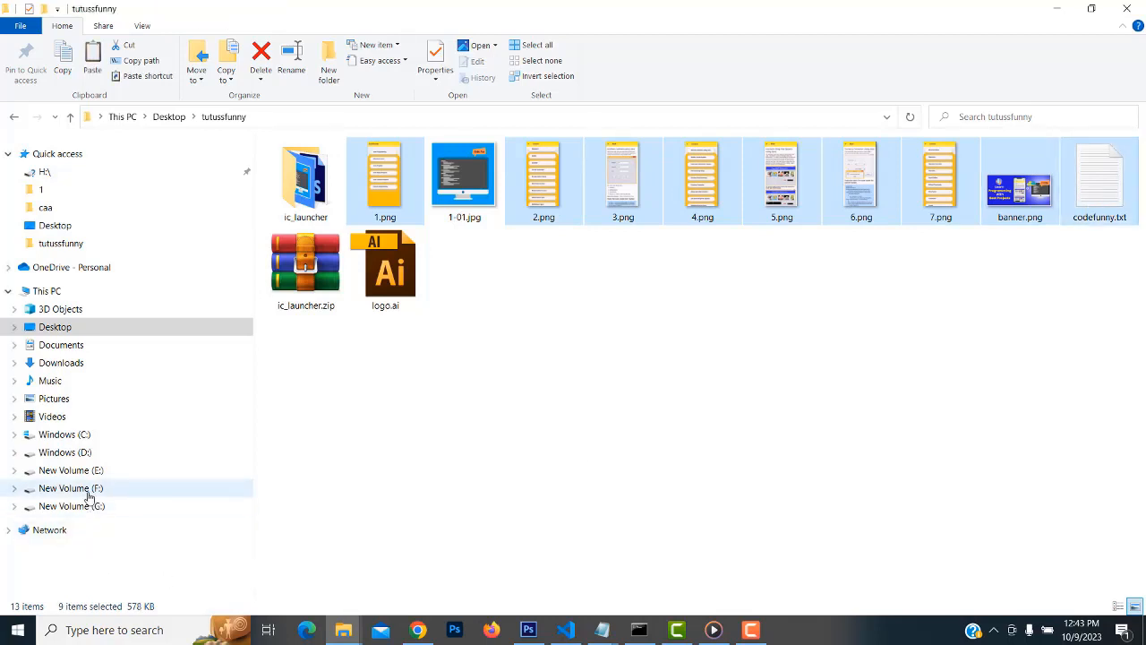
Paste the copied files into the codefunny folder on New Volume (F:)
left_click(80, 507)
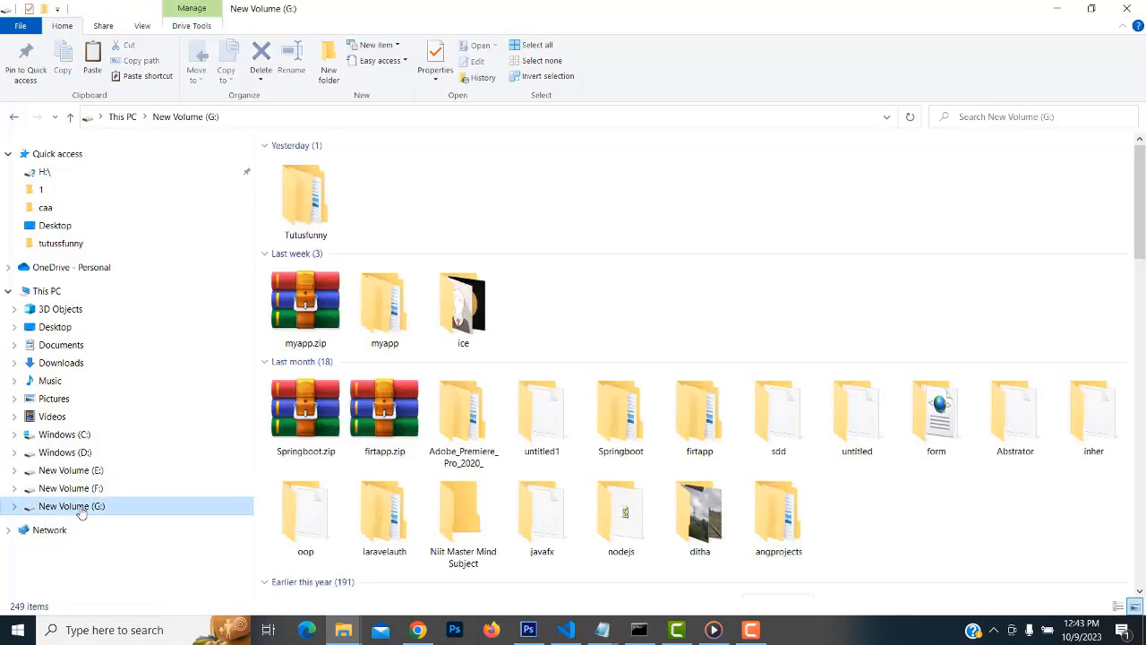
left_click(298, 219)
double_click(298, 219)
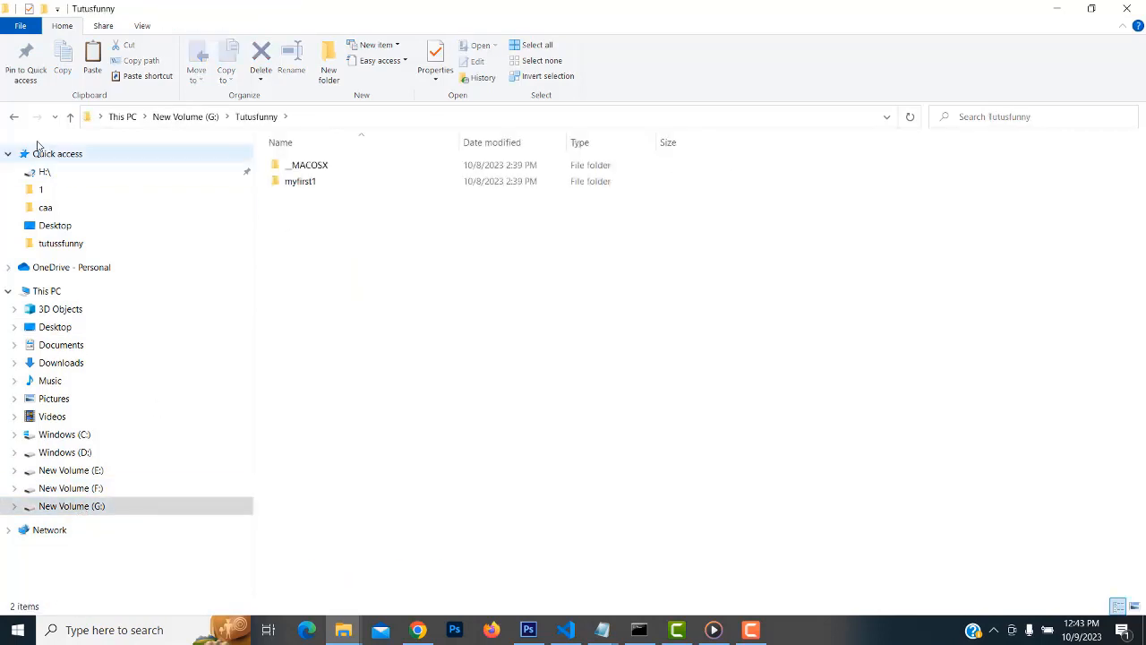
left_click(15, 117)
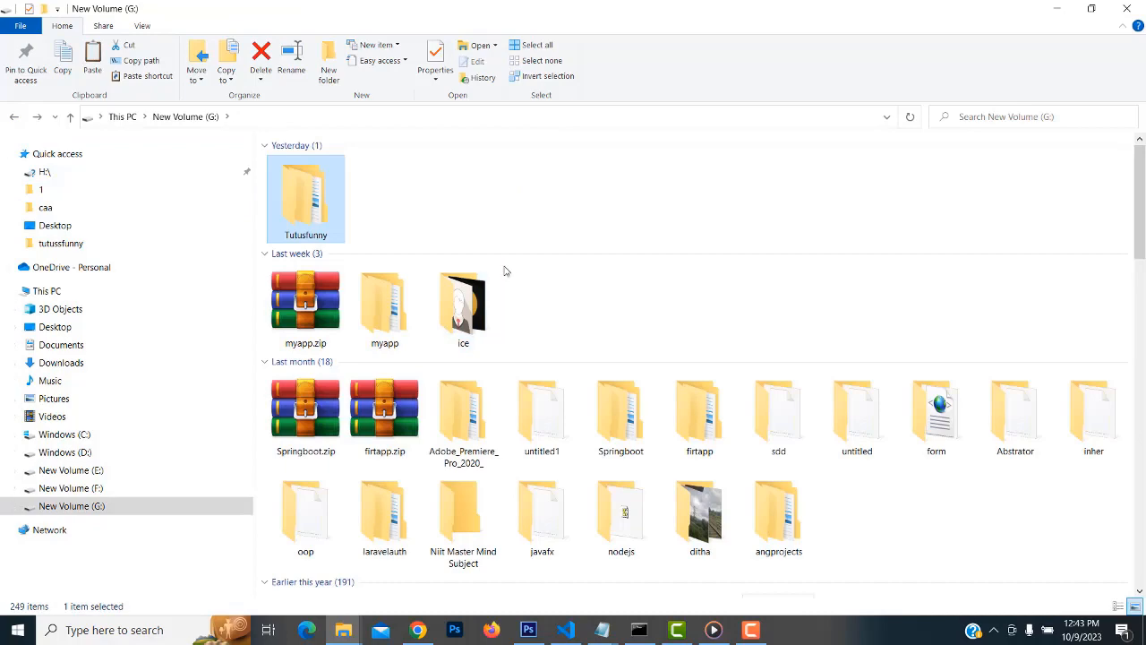
scroll(1025, 322, "down", 4)
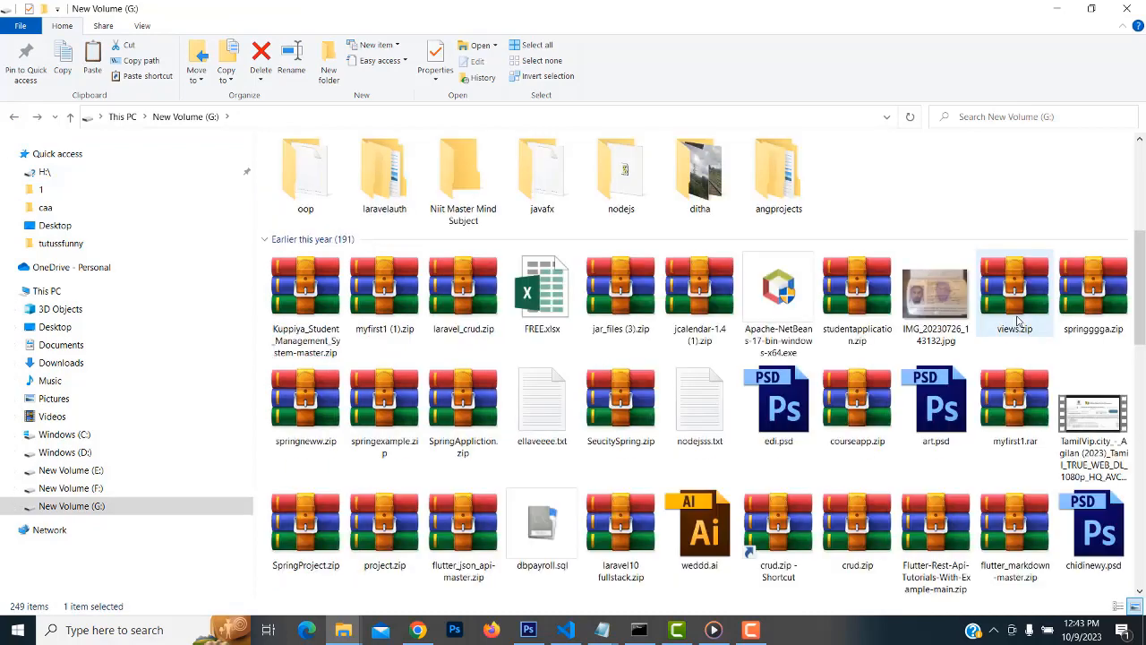
left_click(90, 491)
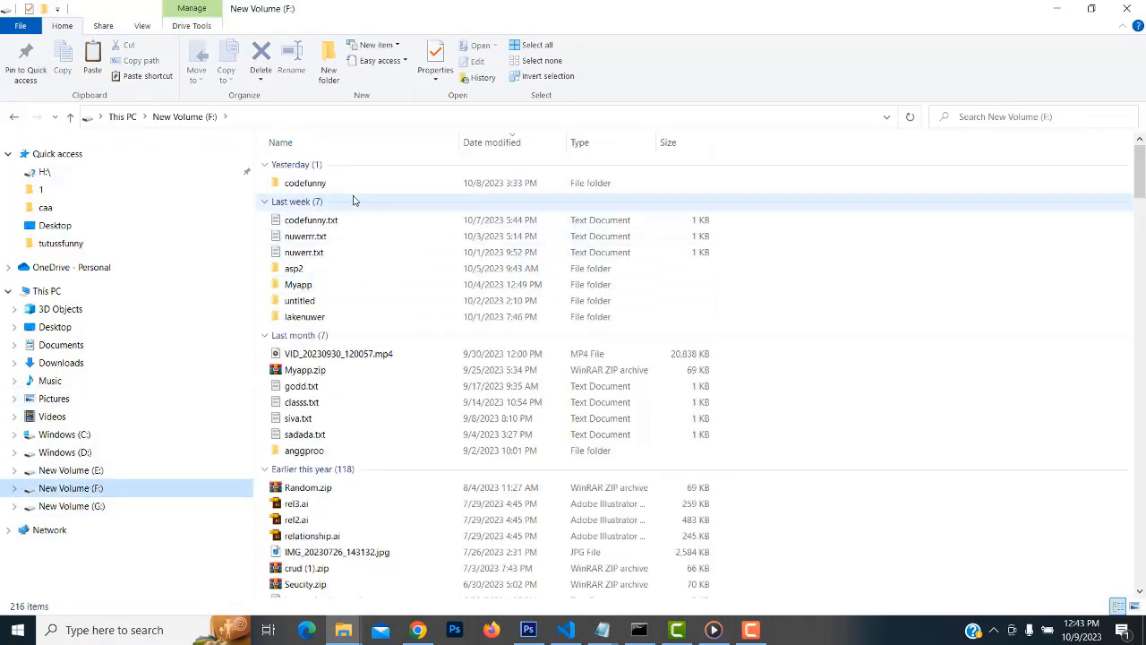
double_click(337, 187)
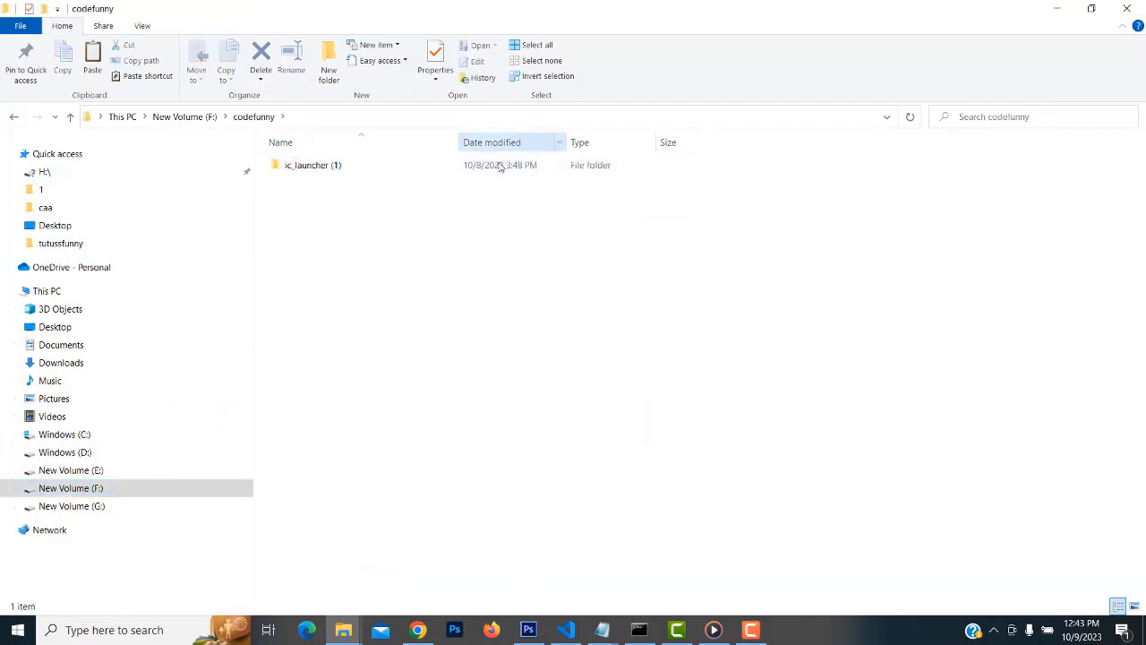
right_click(405, 212)
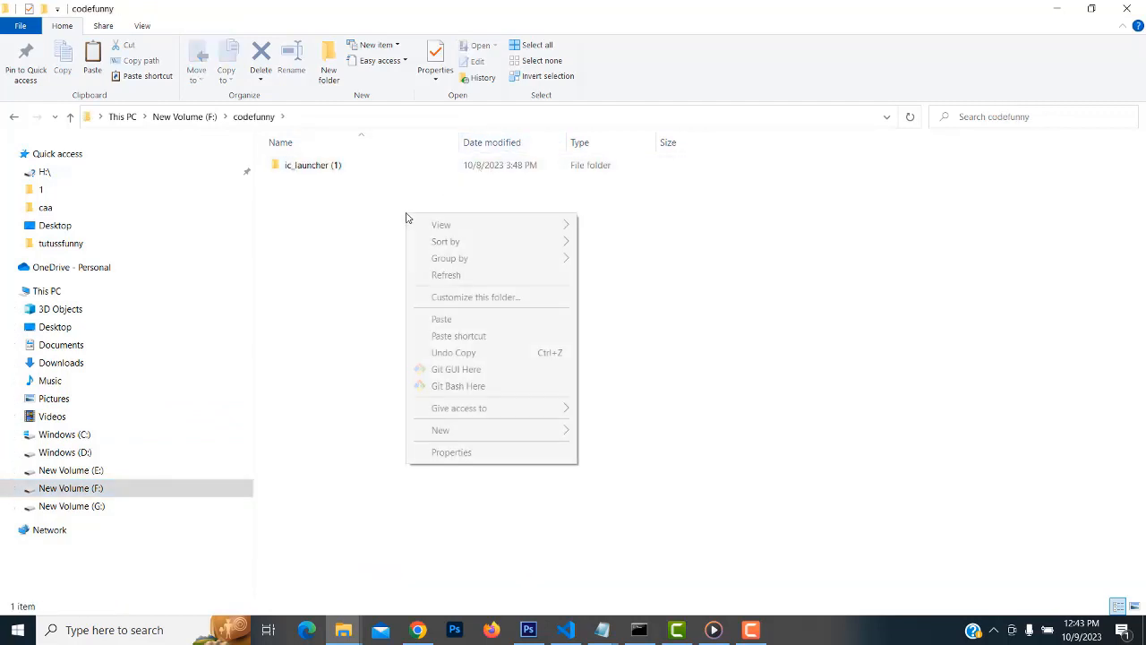
left_click(443, 322)
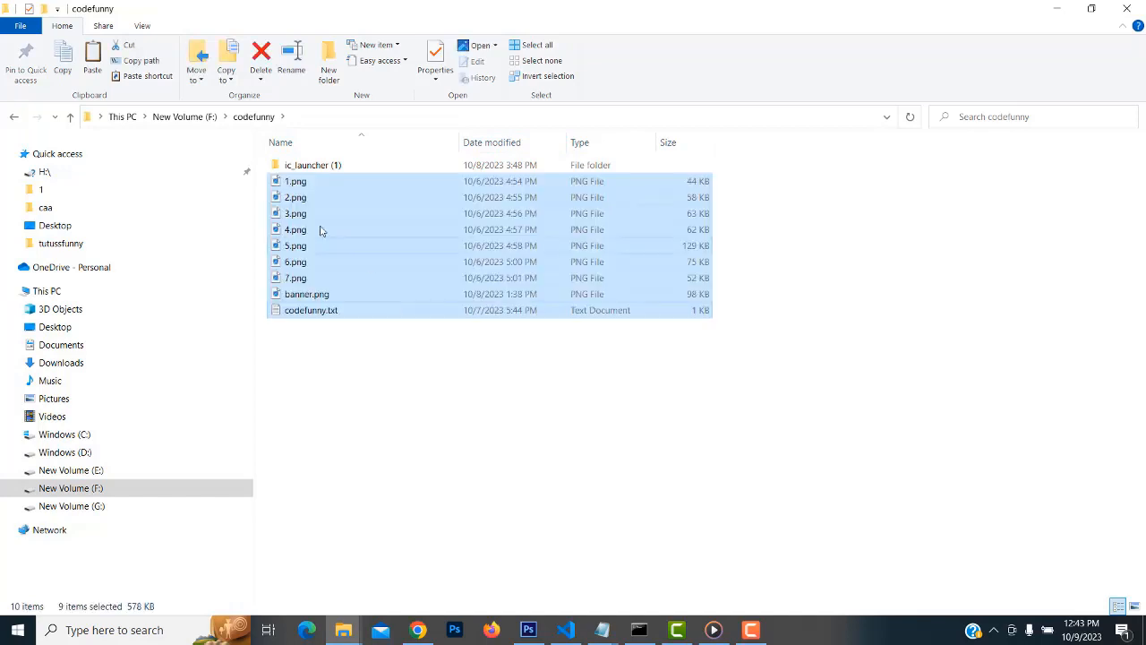
Check banner.png and the ic_launcher (1) folder, then return to the Create app form's App name field
double_click(305, 166)
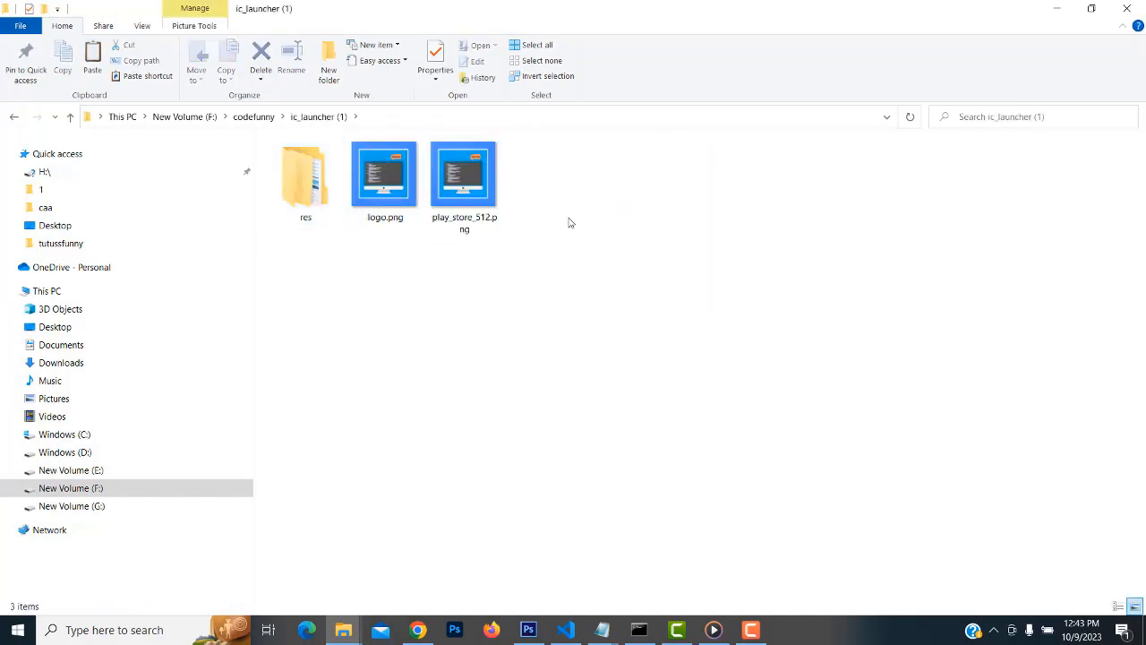
left_click(13, 116)
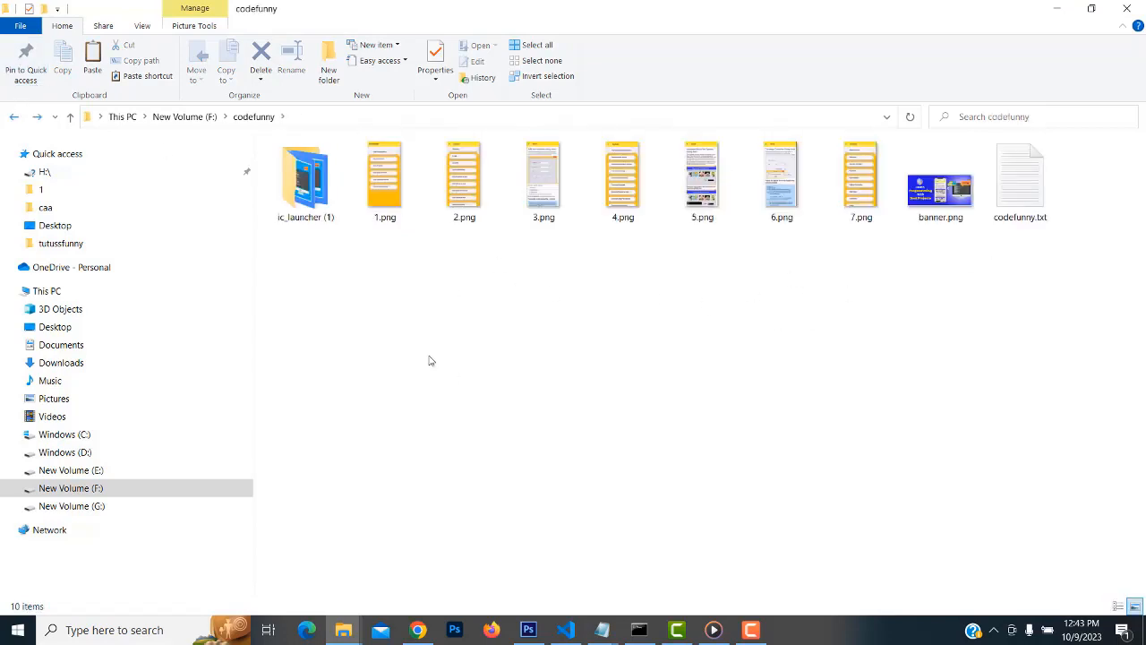
left_click(957, 205)
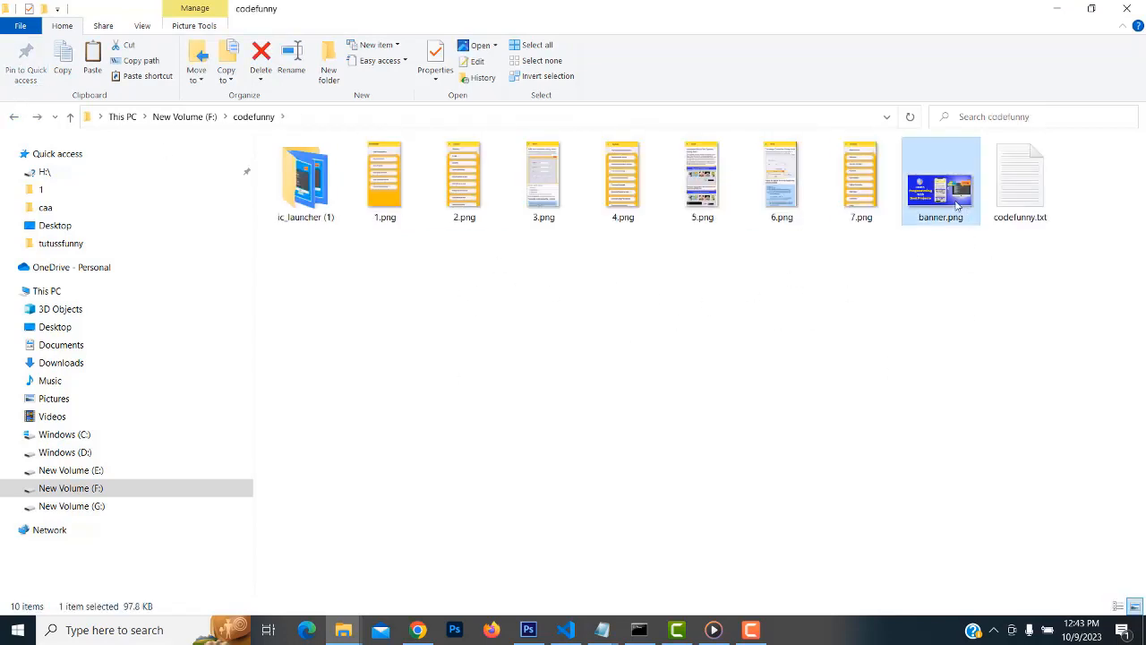
left_click(321, 205)
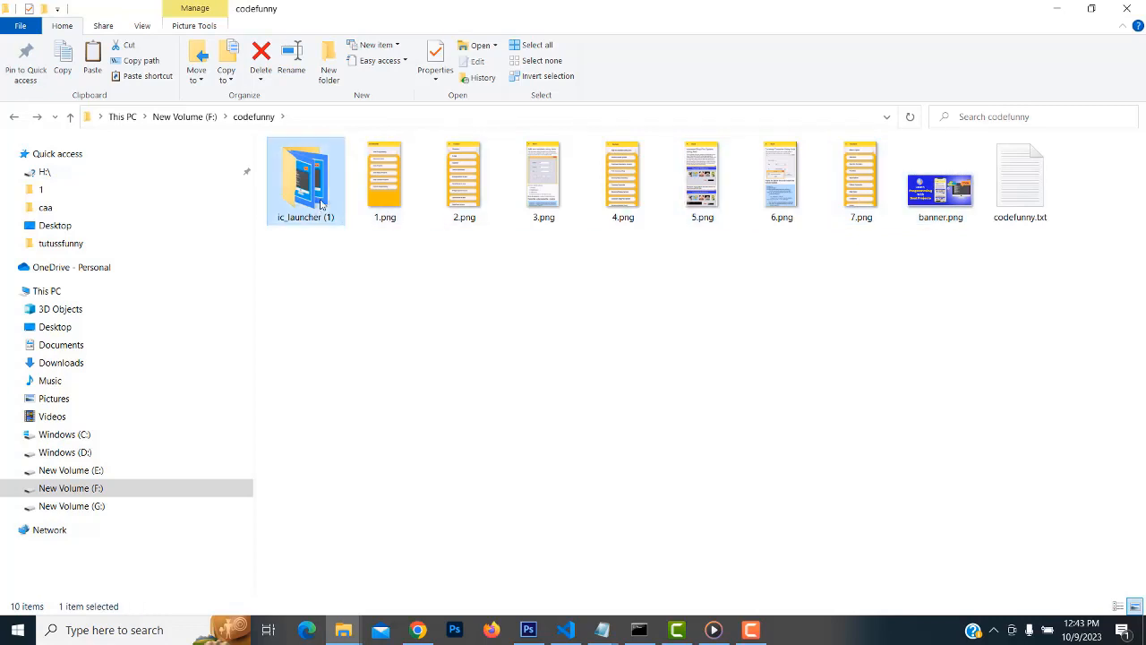
double_click(320, 204)
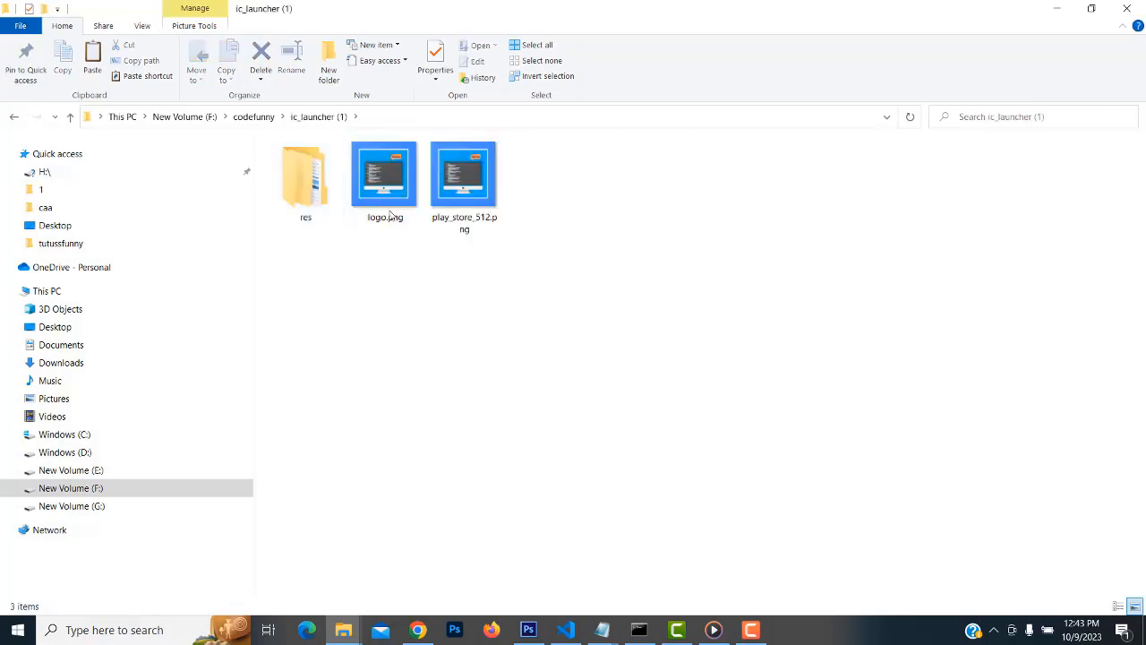
left_click(419, 630)
left_click(543, 245)
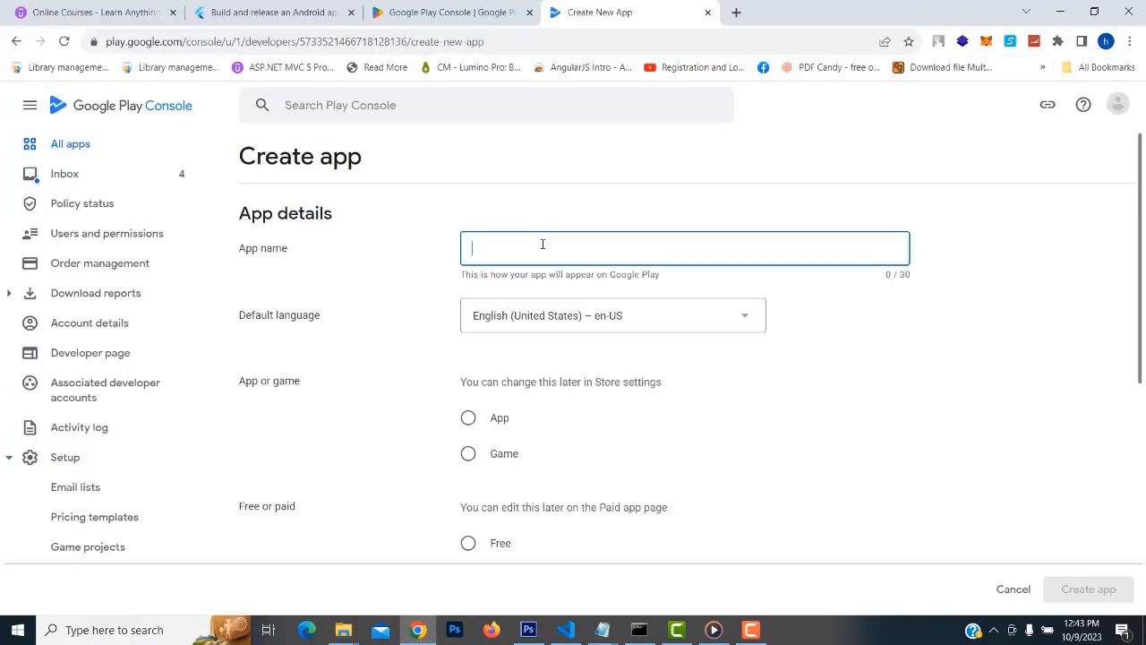
Copy 'CodeFunny' from the codefunny.txt notes and paste it as the app name
left_click(602, 630)
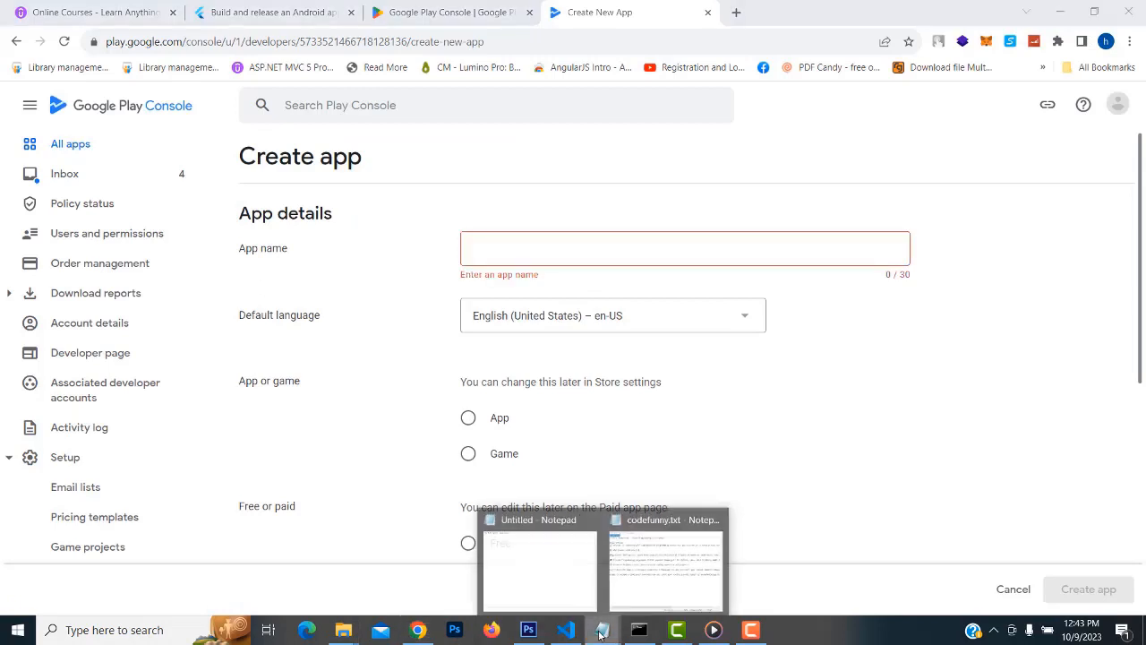
left_click(653, 583)
left_click(320, 356)
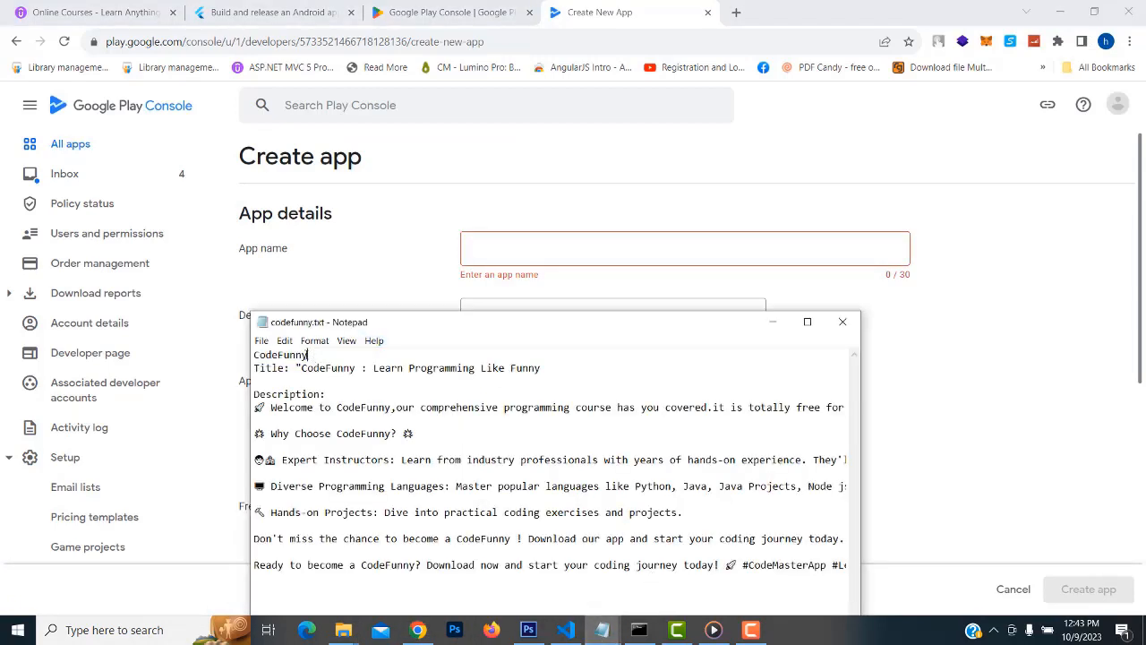
double_click(296, 355)
key("ctrl+c")
left_click(611, 236)
key("ctrl+v")
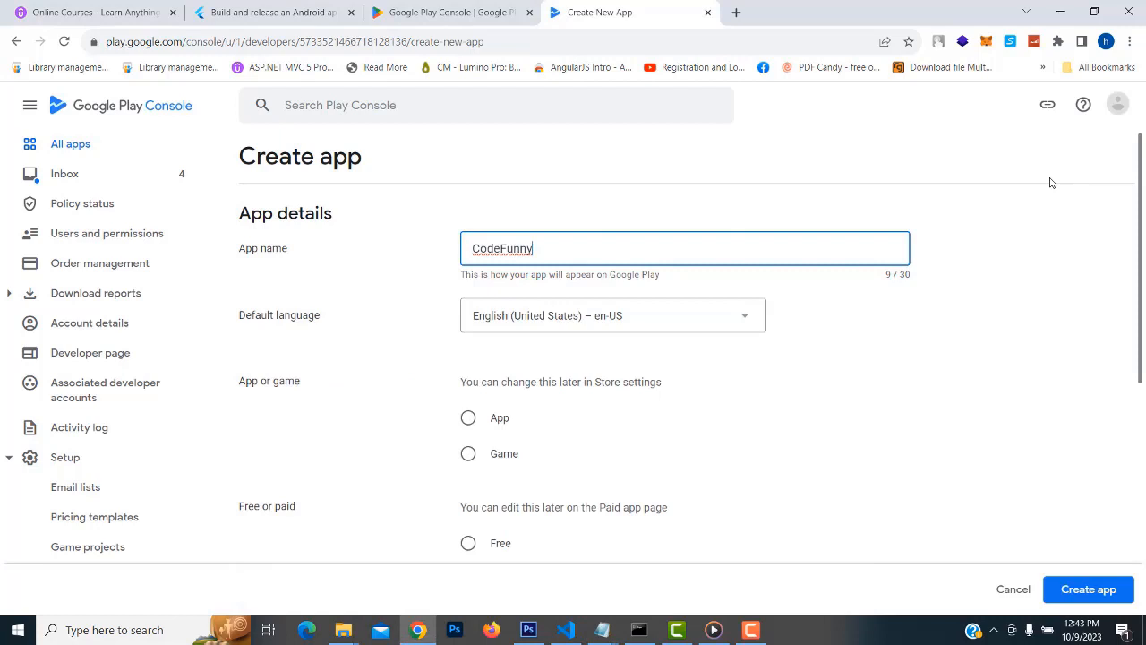
left_click(956, 320)
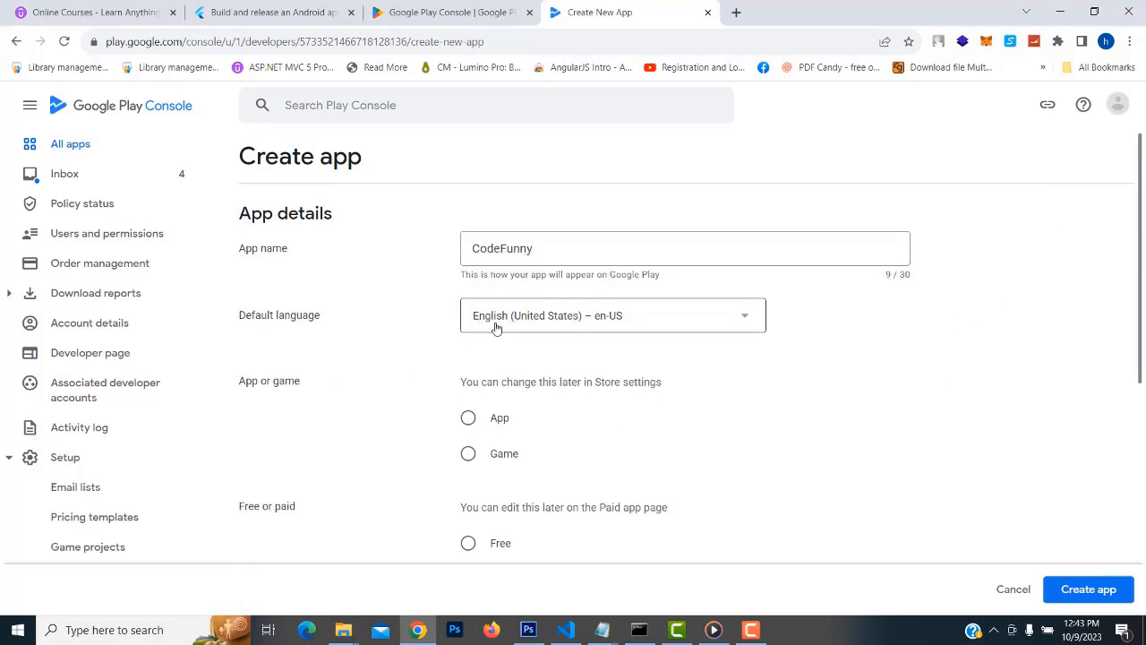
Set the app type to App and make it Free
scroll(887, 412, "down", 1)
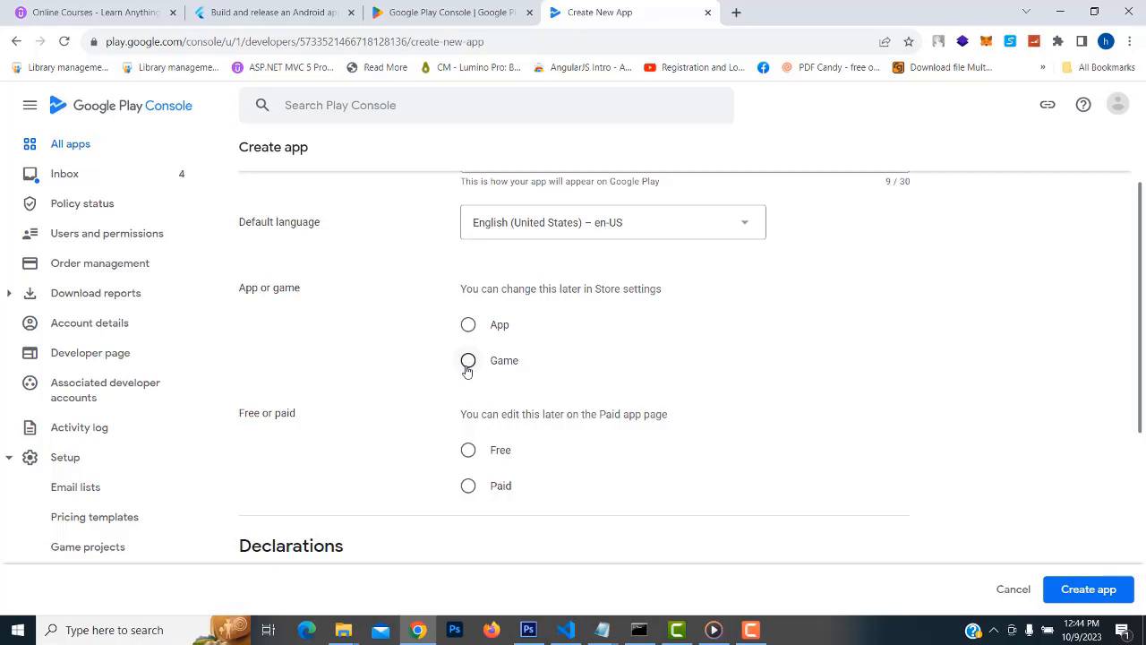
left_click(467, 325)
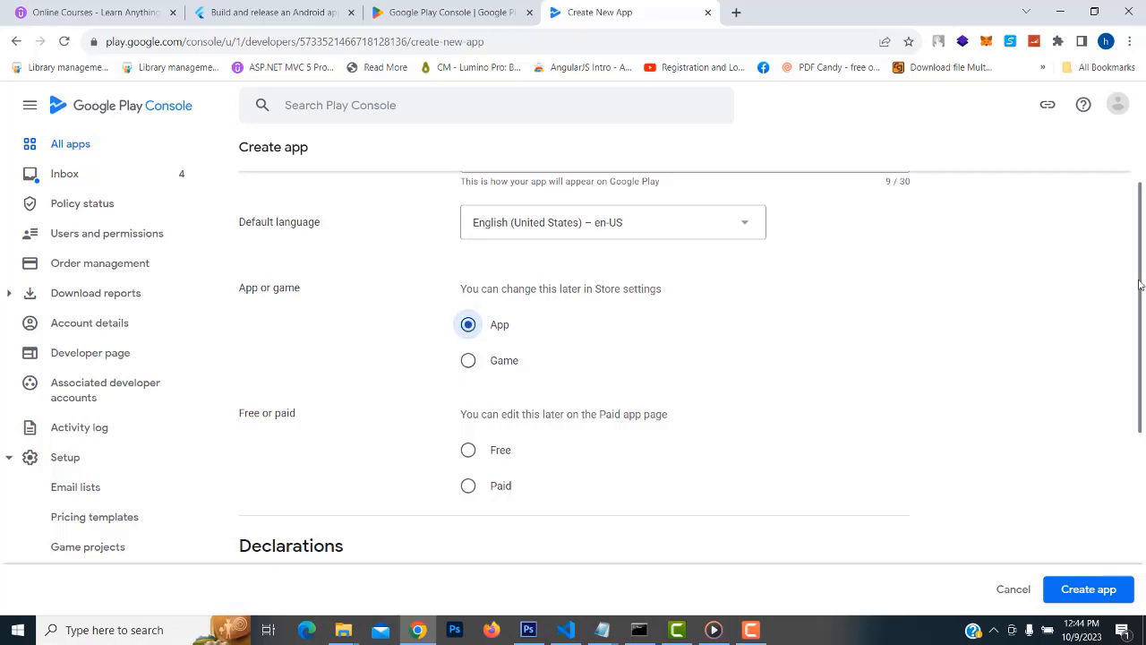
scroll(836, 440, "up", 1)
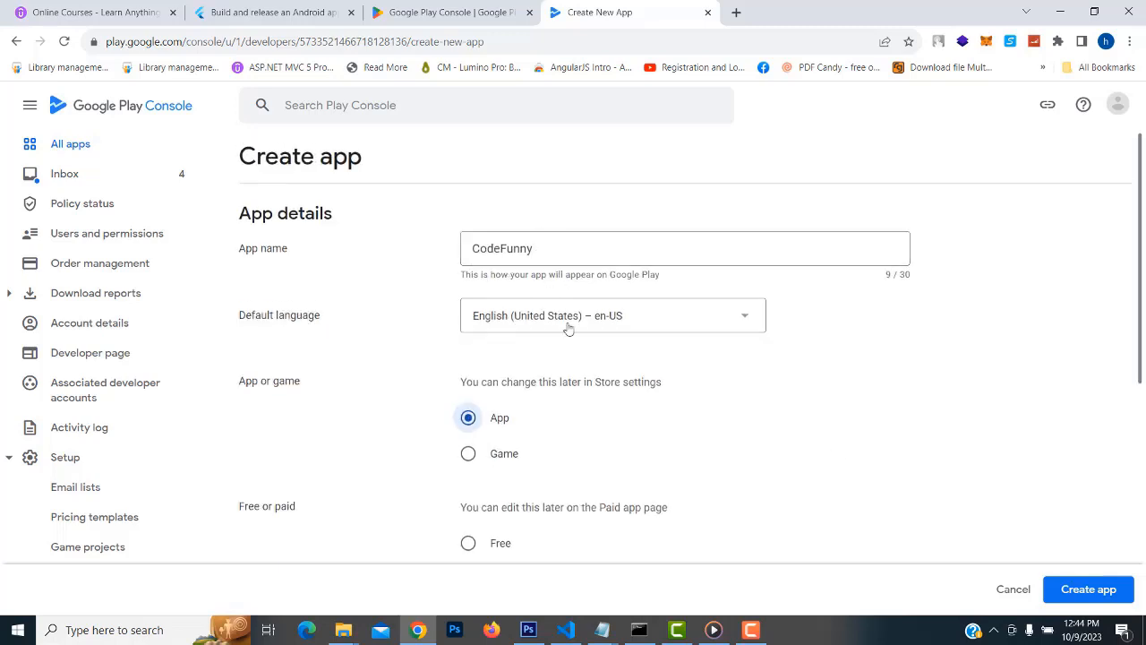
scroll(567, 329, "down", 1)
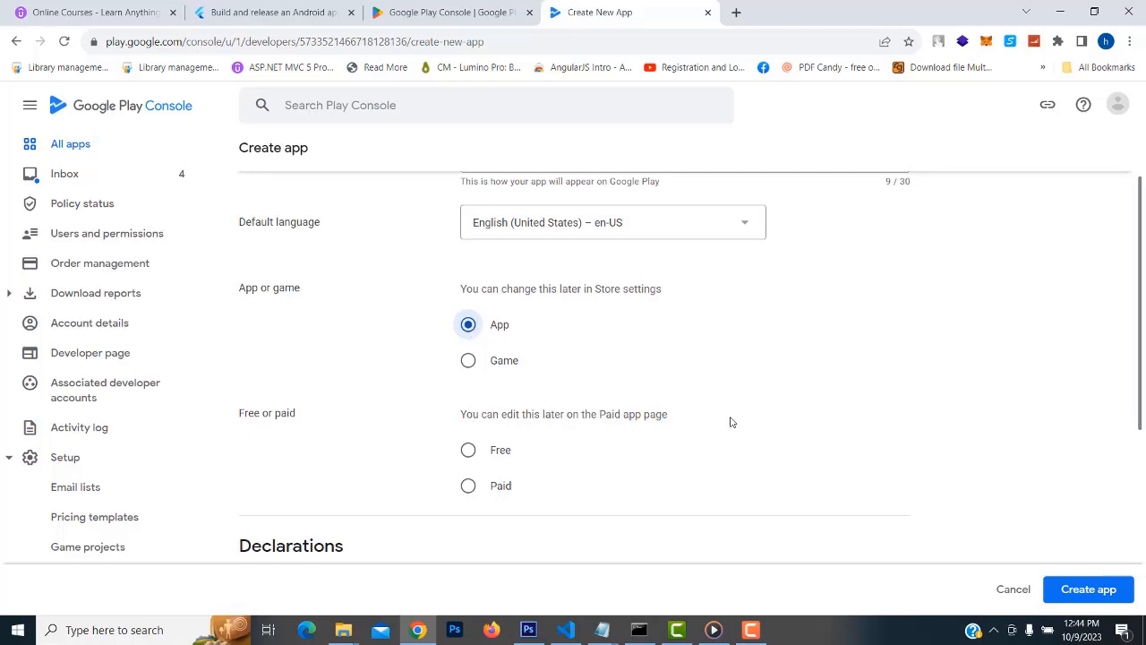
scroll(730, 422, "down", 1)
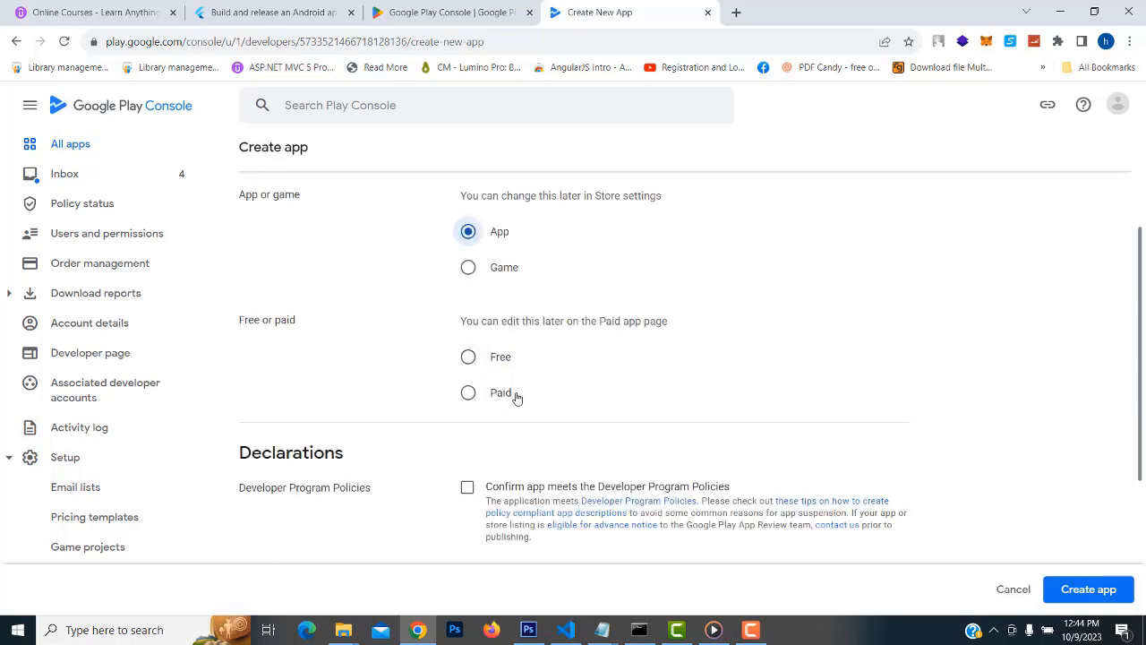
left_click(467, 397)
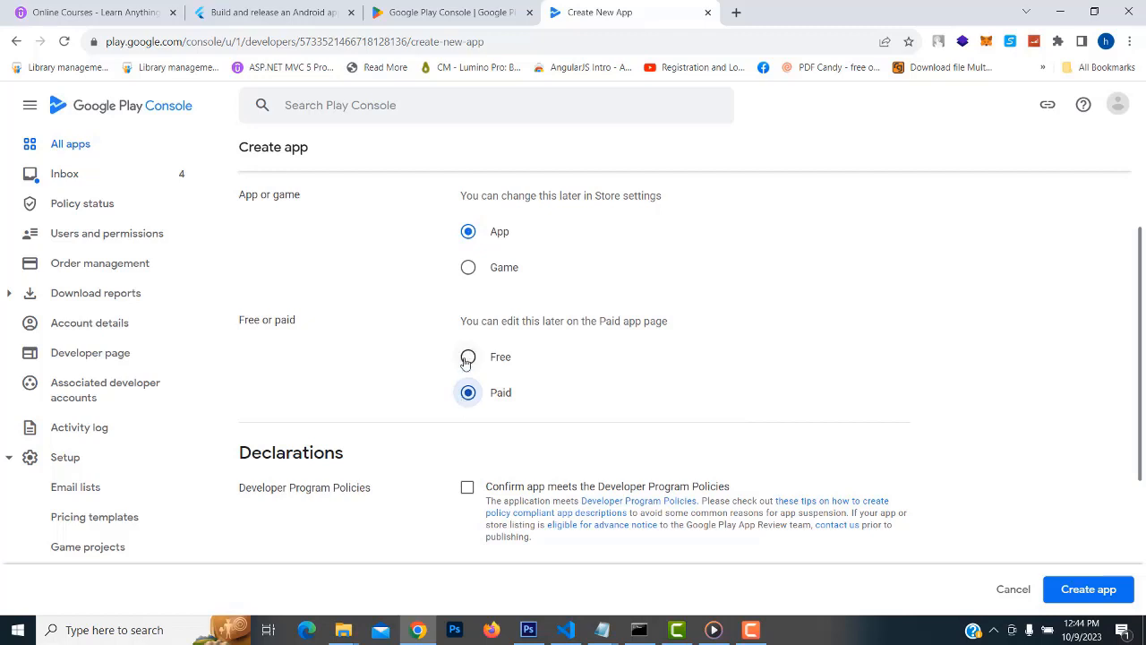
left_click(468, 359)
Accept the Developer Program Policies and US export laws declarations, then create the app
scroll(734, 349, "down", 3)
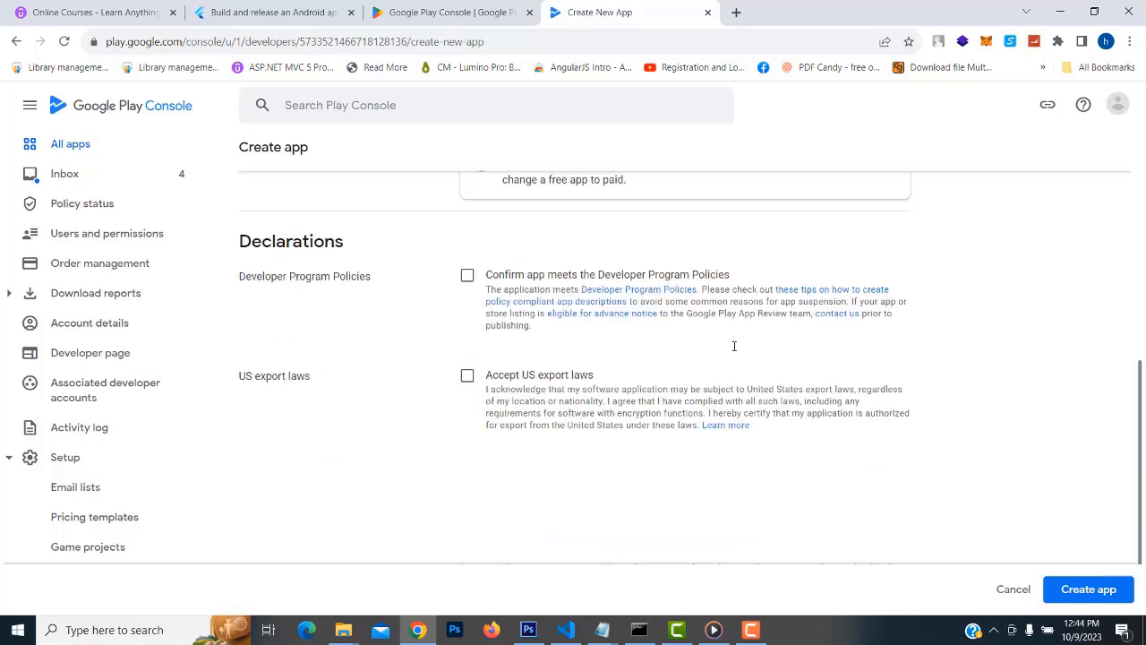
scroll(734, 346, "up", 1)
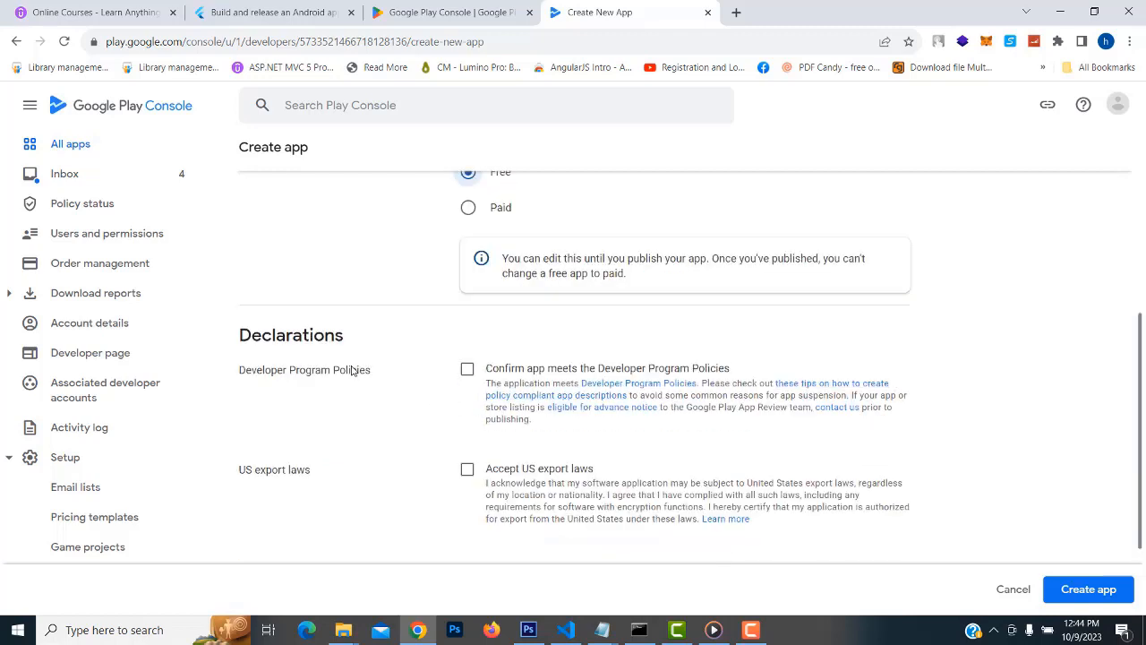
scroll(450, 379, "down", 1)
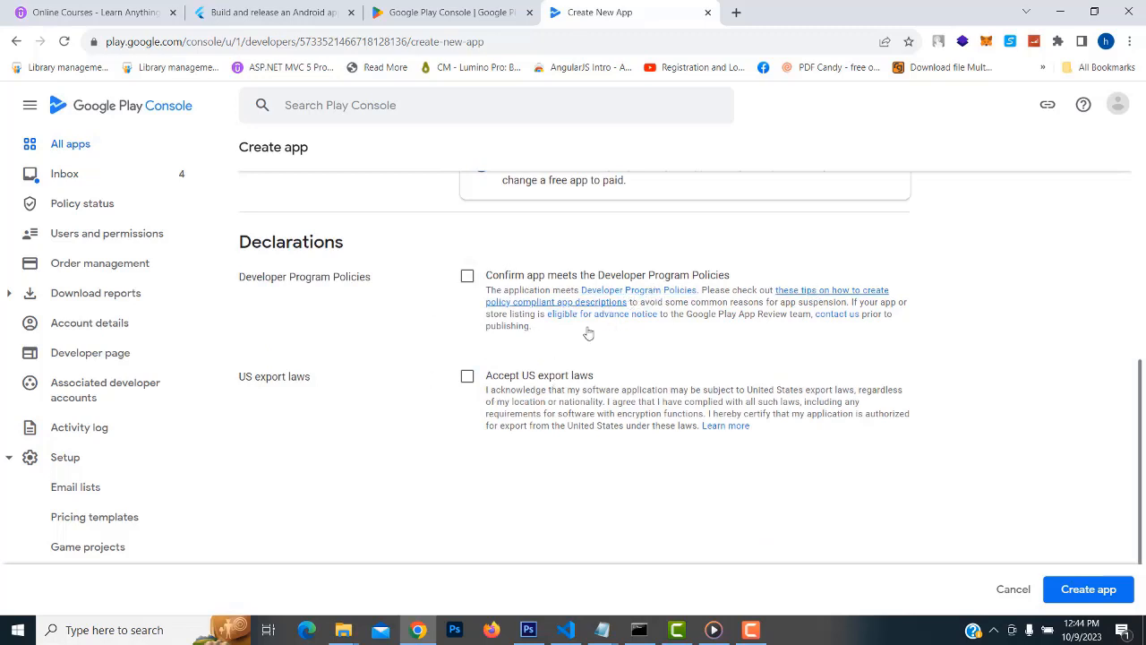
left_click(468, 277)
left_click(467, 376)
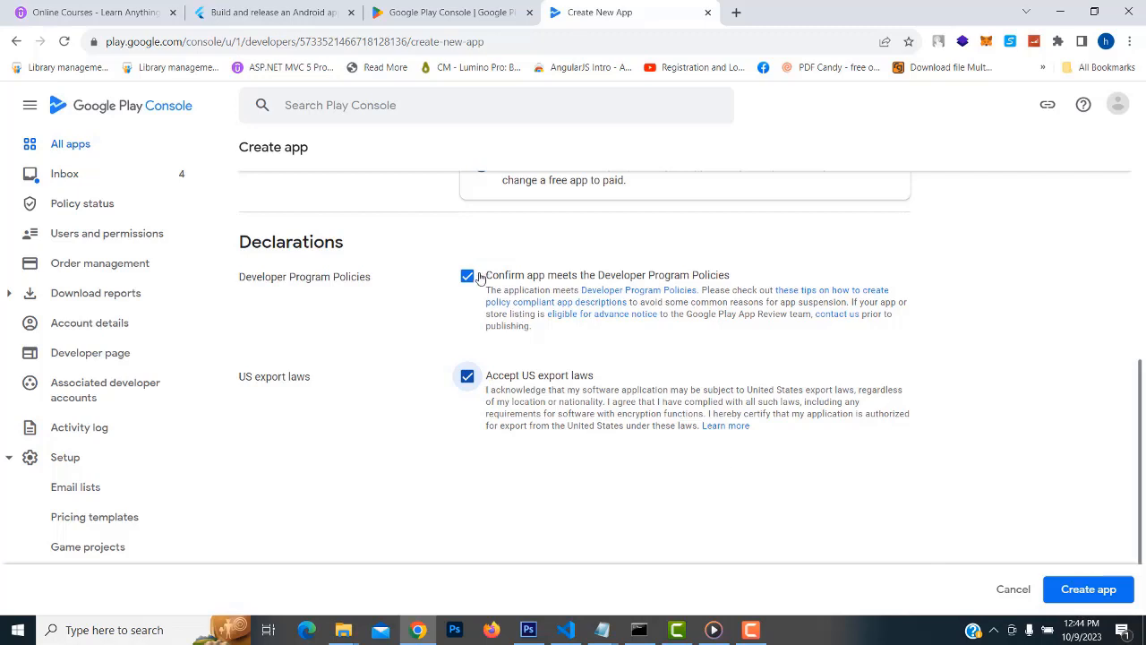
left_click(1090, 599)
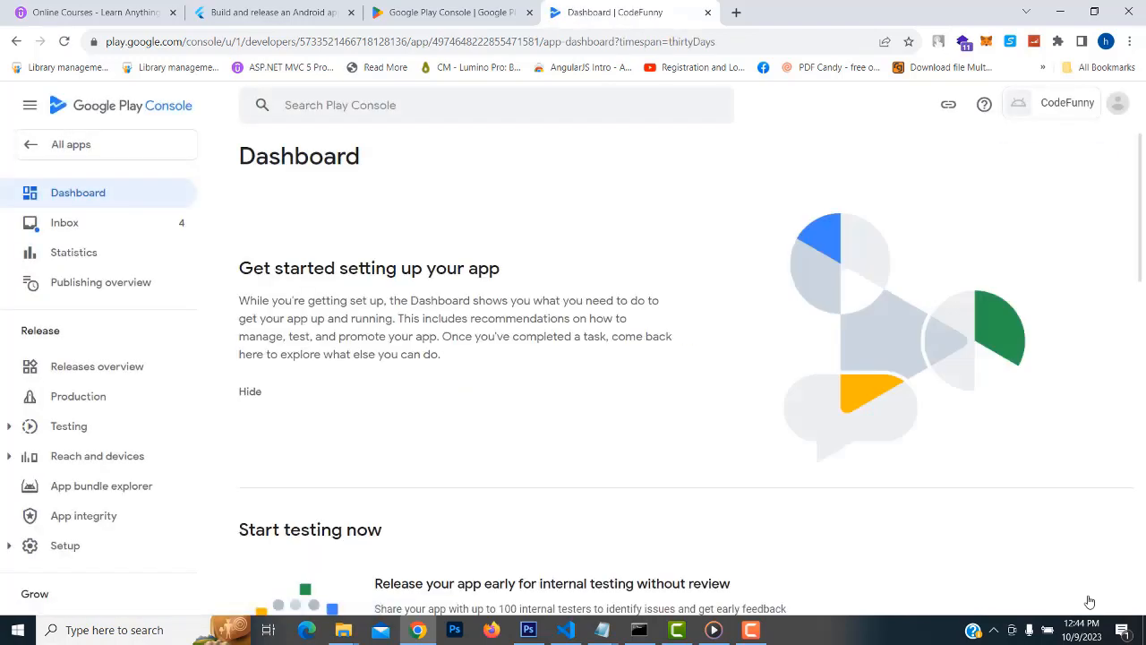
Scroll through the CodeFunny dashboard and open Grow > Store presence > Main store listing
scroll(546, 360, "down", 2)
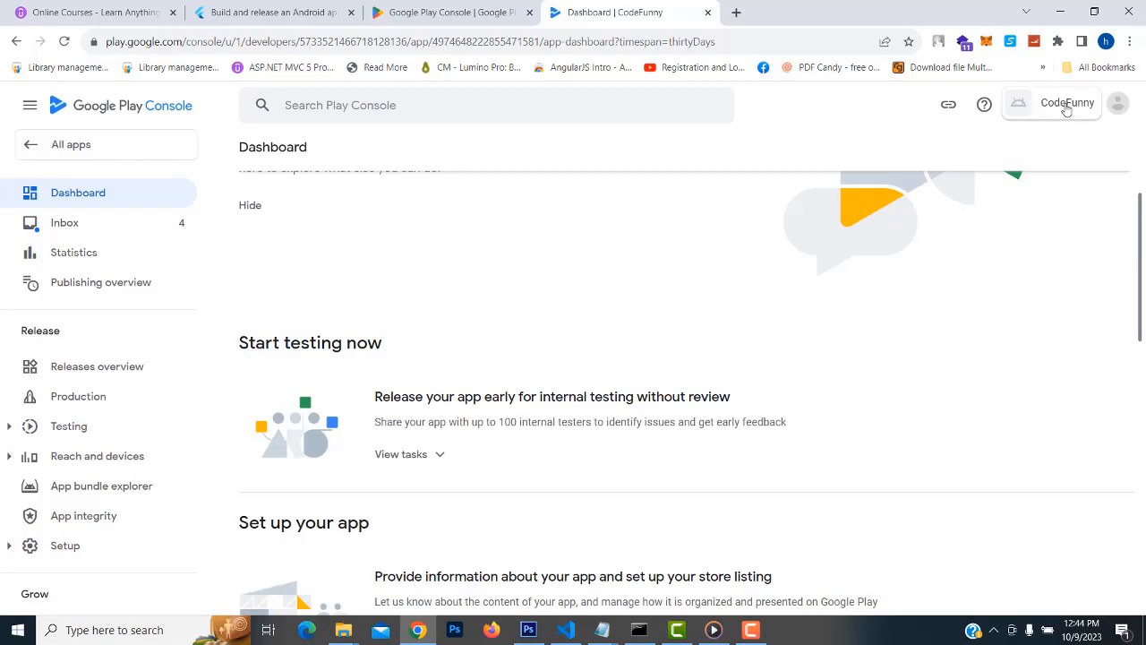
scroll(595, 321, "down", 2)
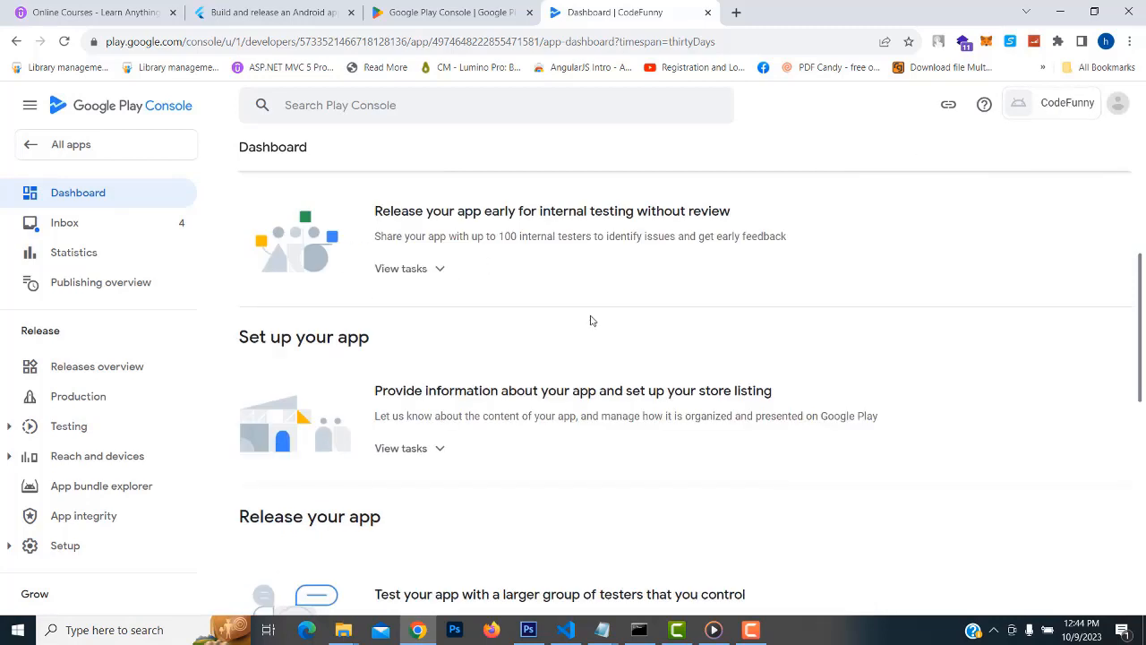
scroll(590, 320, "up", 2)
scroll(591, 320, "down", 2)
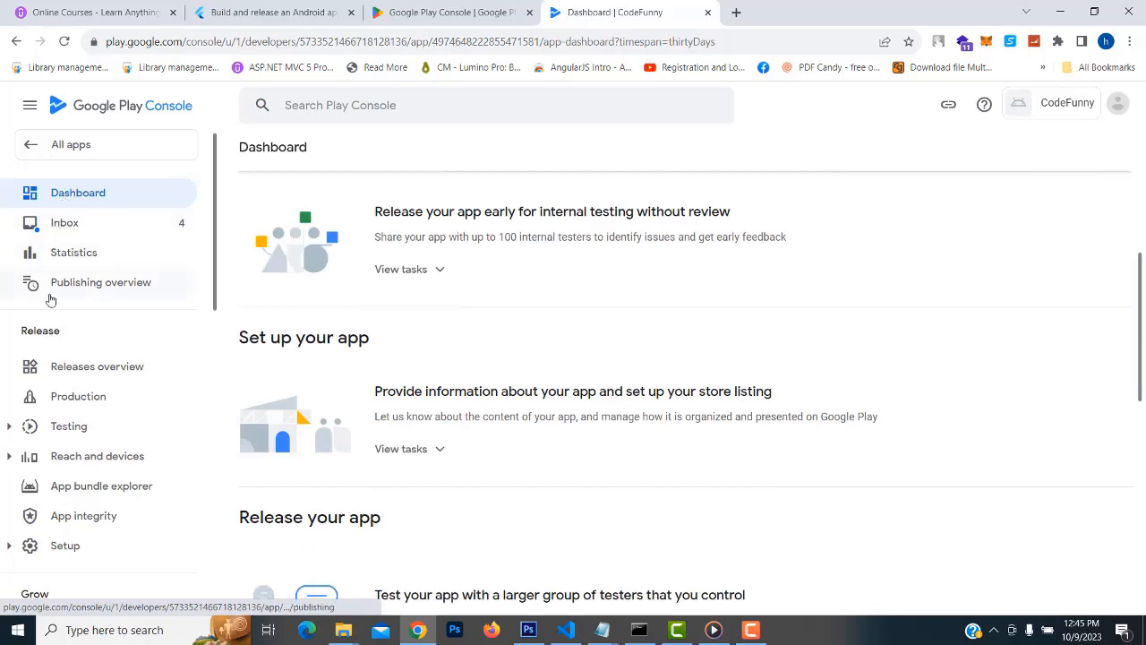
scroll(78, 375, "down", 2)
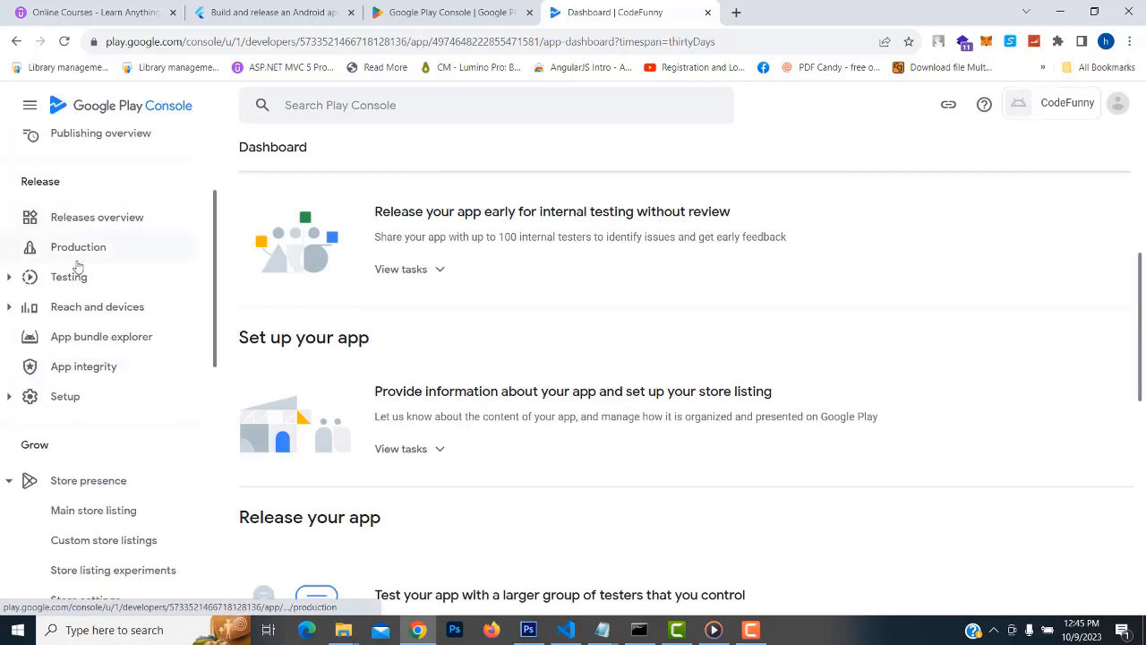
scroll(107, 224, "up", 1)
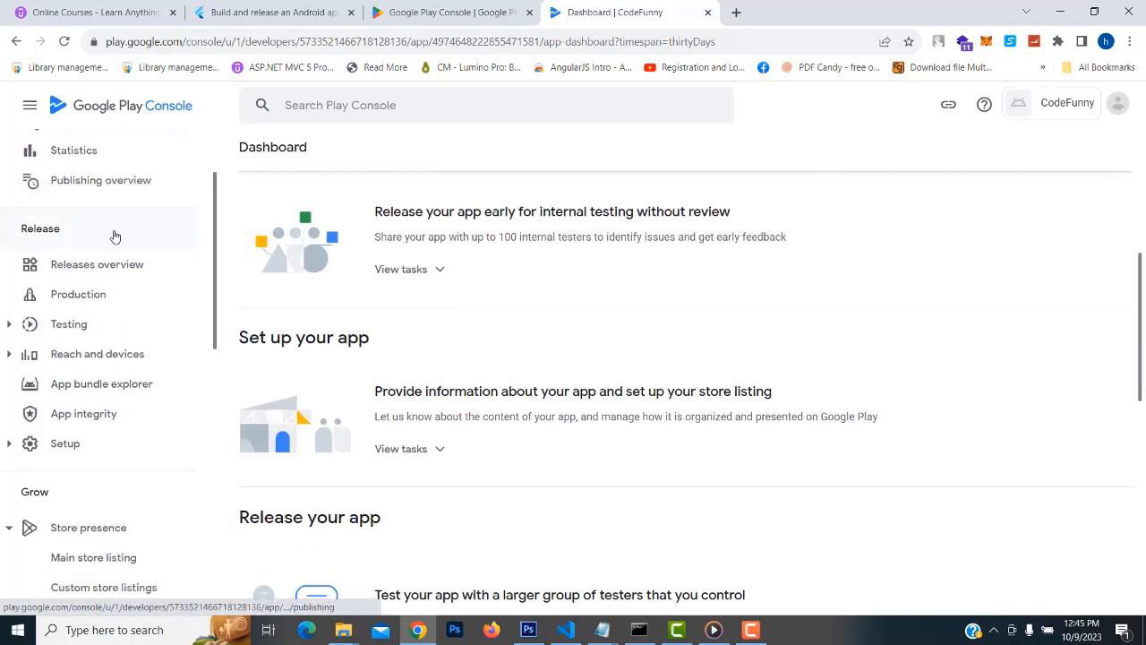
scroll(90, 260, "down", 3)
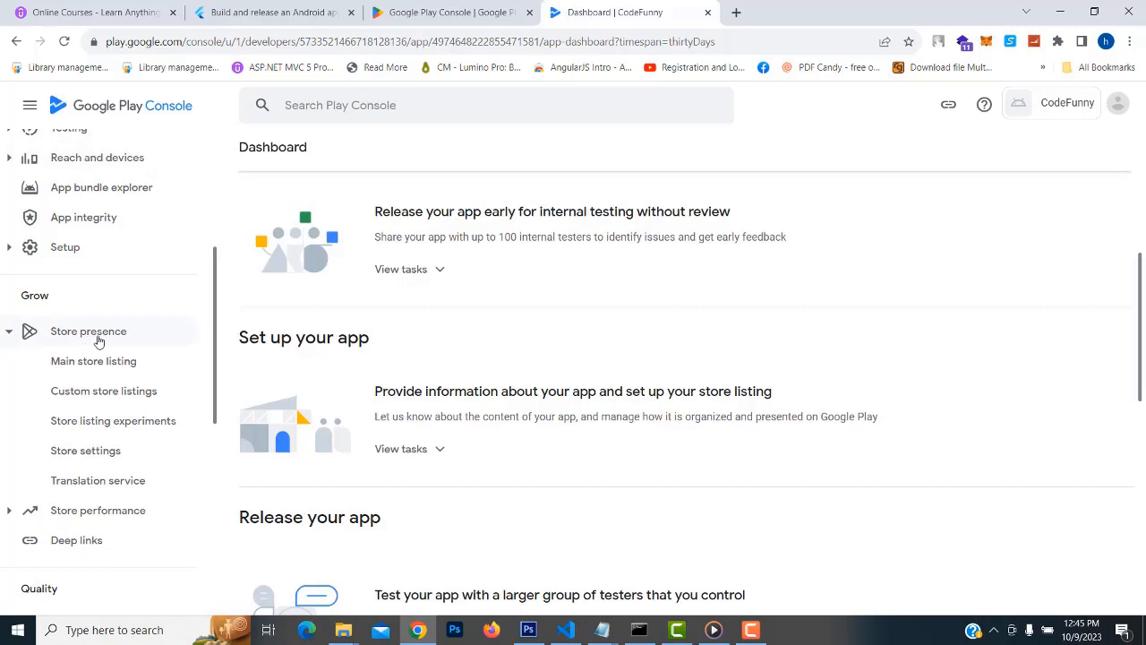
left_click(105, 374)
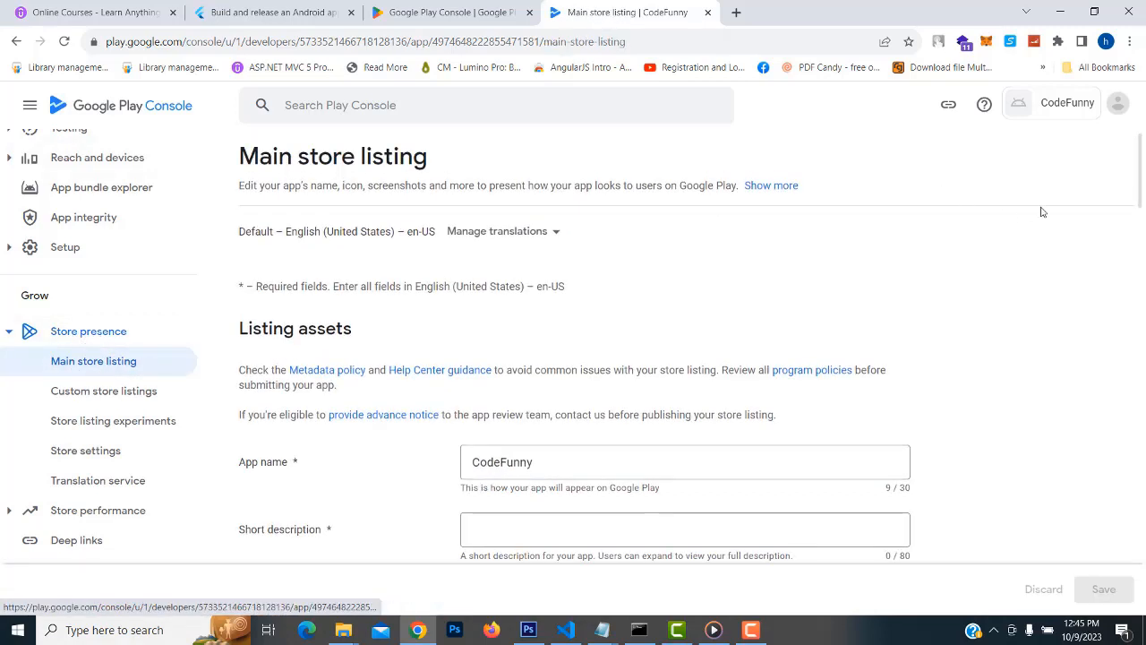
Scroll down to the description fields and bring the codefunny.txt notes forward in Notepad
scroll(934, 340, "down", 2)
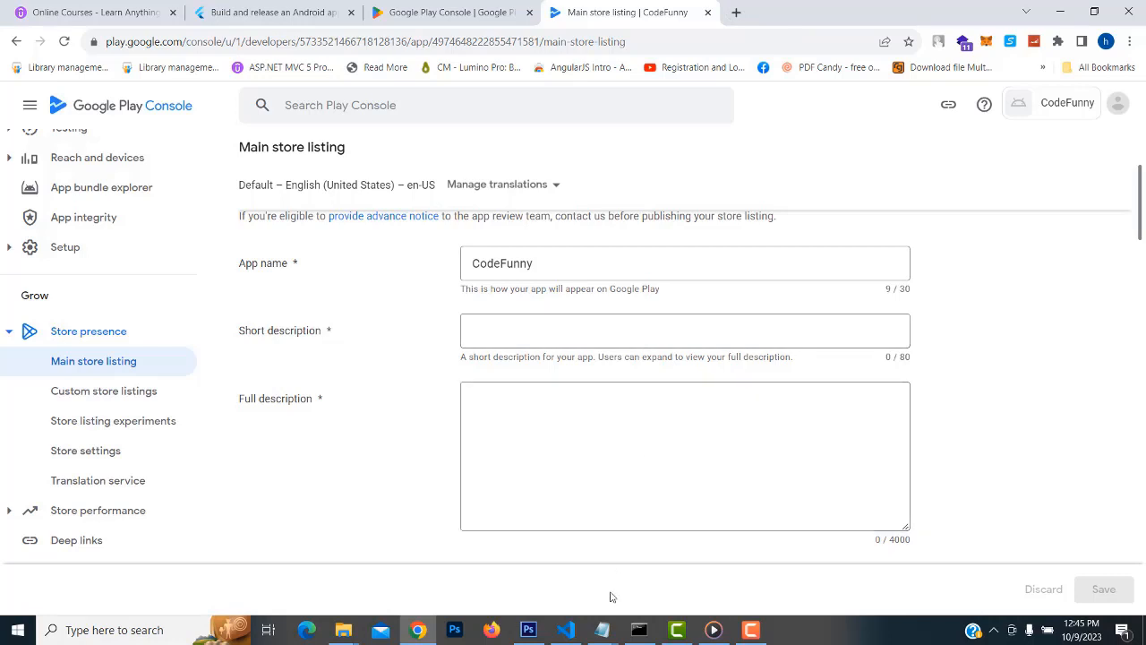
mouse_move(603, 636)
left_click(625, 548)
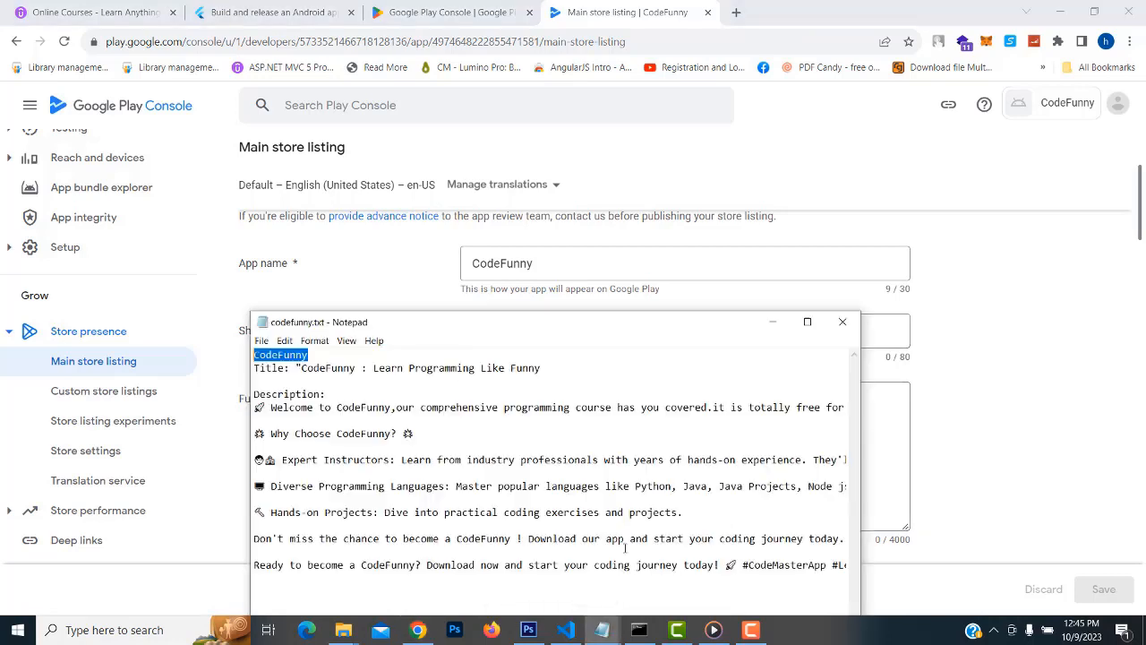
Copy the title 'CodeFunny : Learn Programming Like Funny' and paste it into Short description
left_click(256, 368)
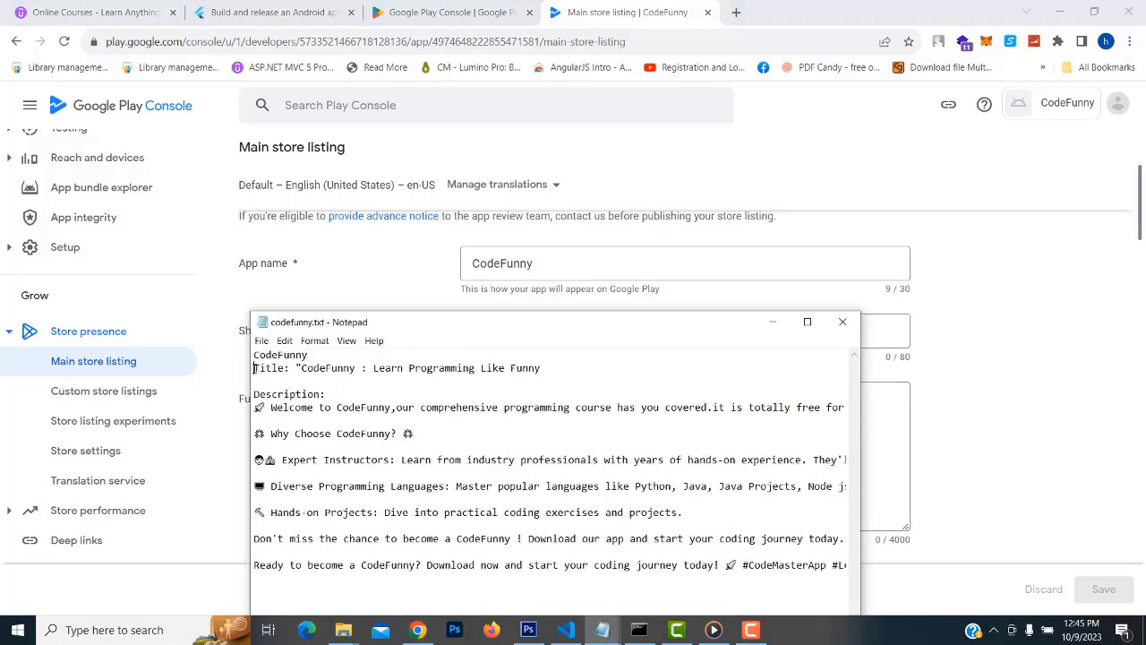
left_click_drag(544, 368, 302, 368)
key("ctrl+c")
left_click(990, 333)
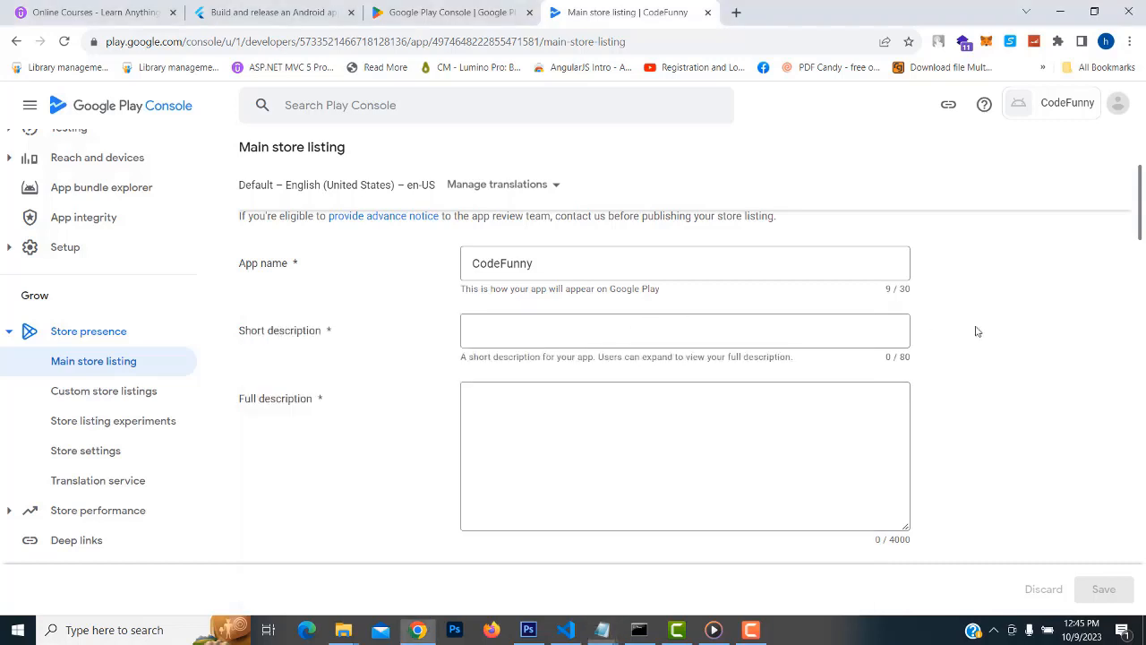
left_click(744, 328)
key("ctrl+v")
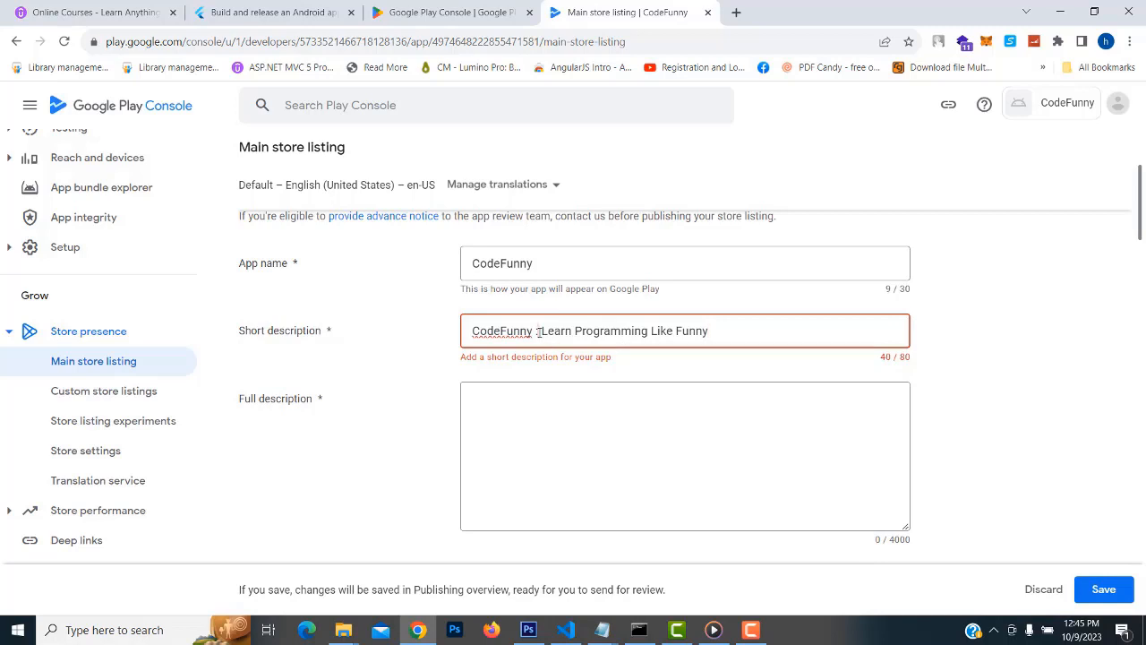
Replace 'Like Funny' with 'to Code' so the short description reads 'CodeFunny : Learn Programming to Code'
left_click_drag(538, 331, 438, 334)
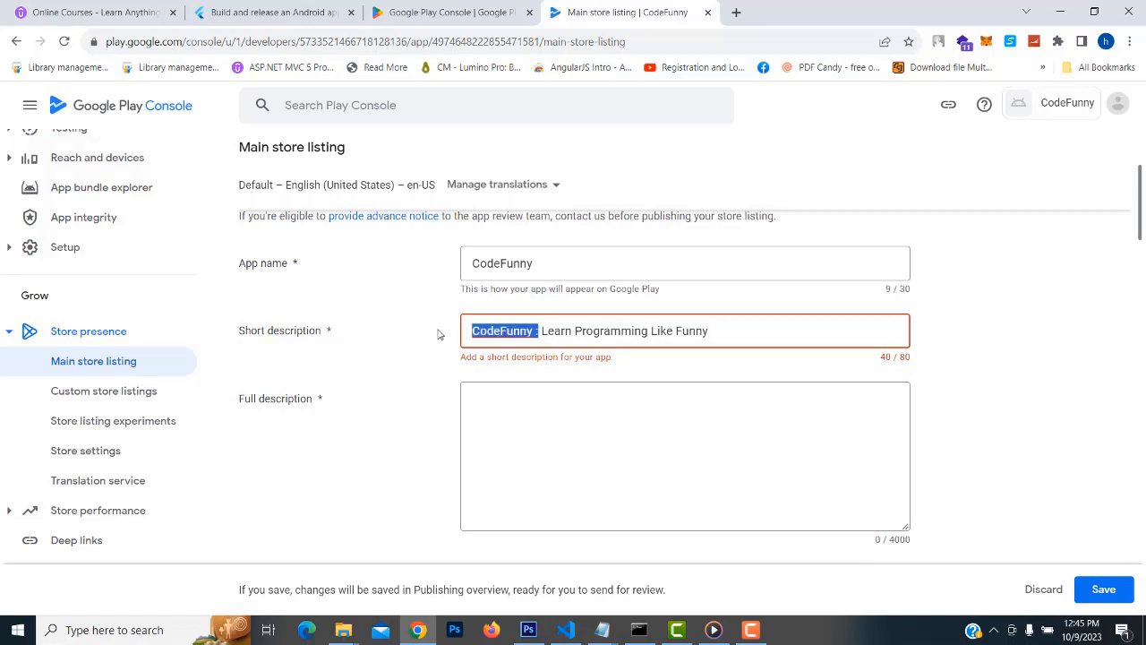
left_click(597, 317)
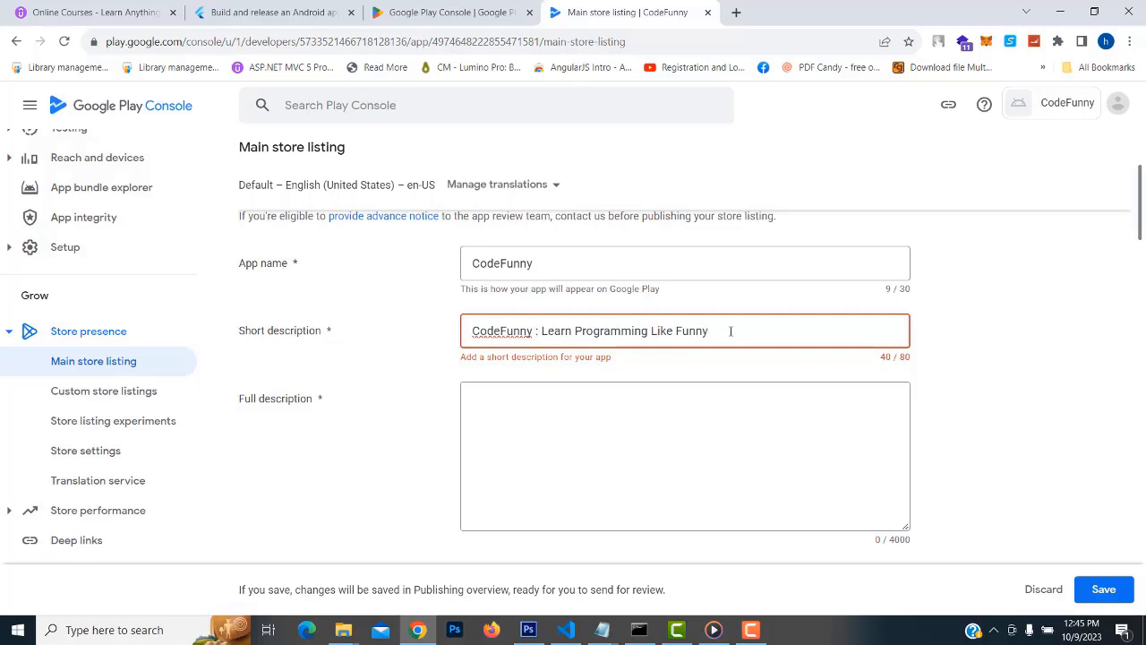
left_click_drag(731, 332, 651, 331)
key("BackSpace")
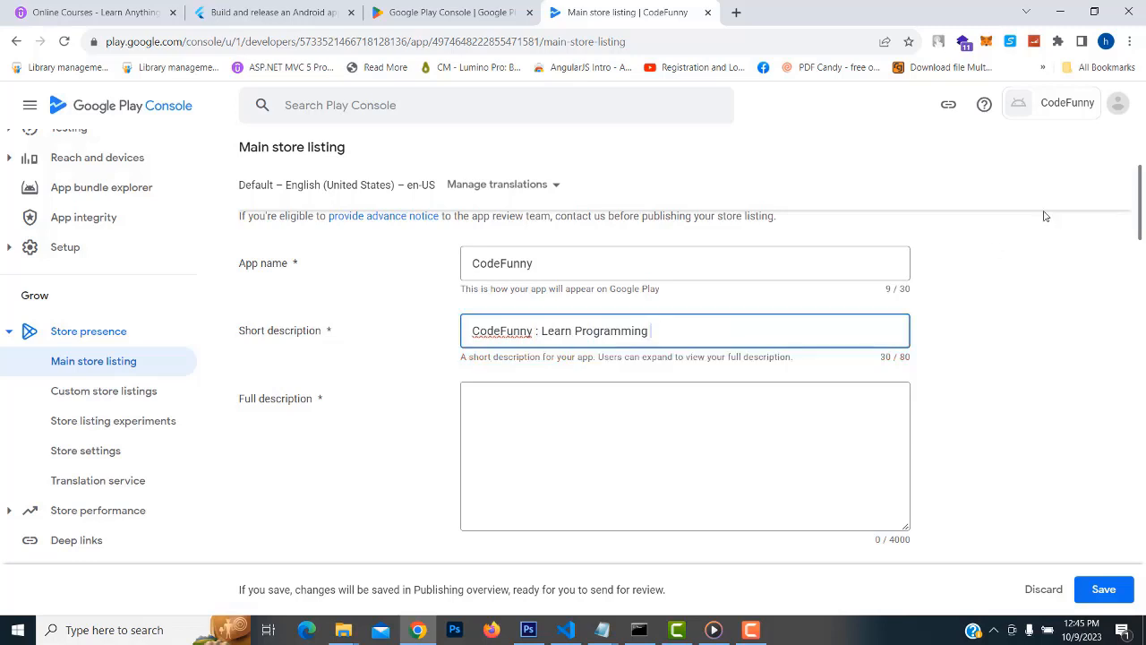
type("to Code")
left_click(694, 424)
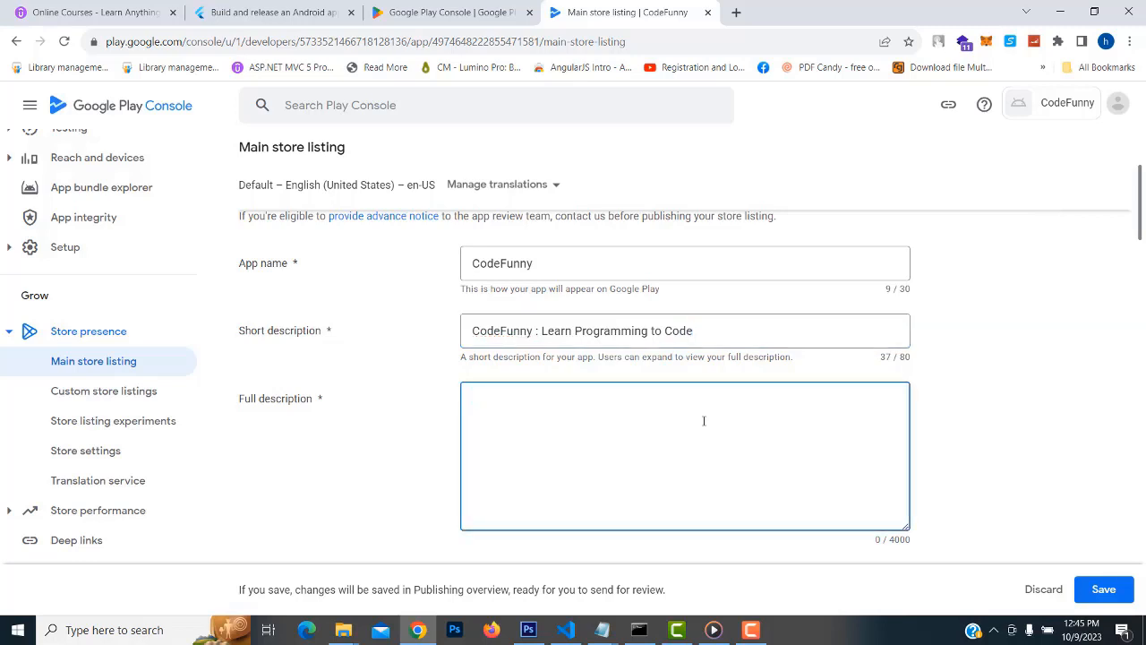
Move and widen the codefunny.txt window, then copy everything from 'Description:' to the end
mouse_move(602, 630)
left_click(653, 581)
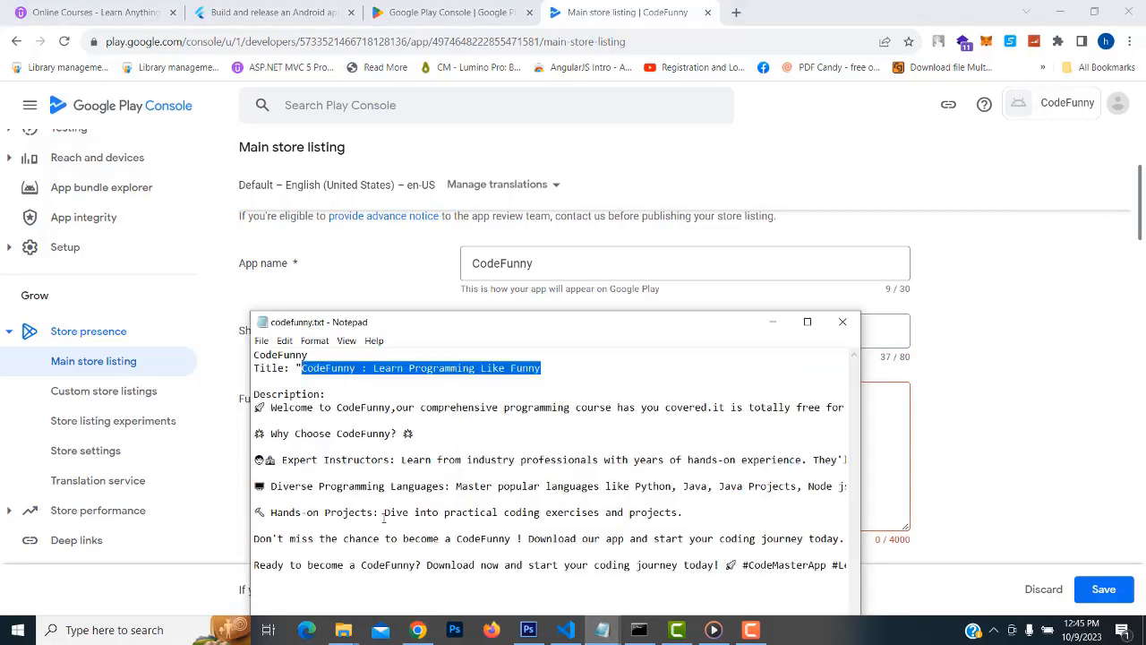
left_click_drag(518, 324, 518, 162)
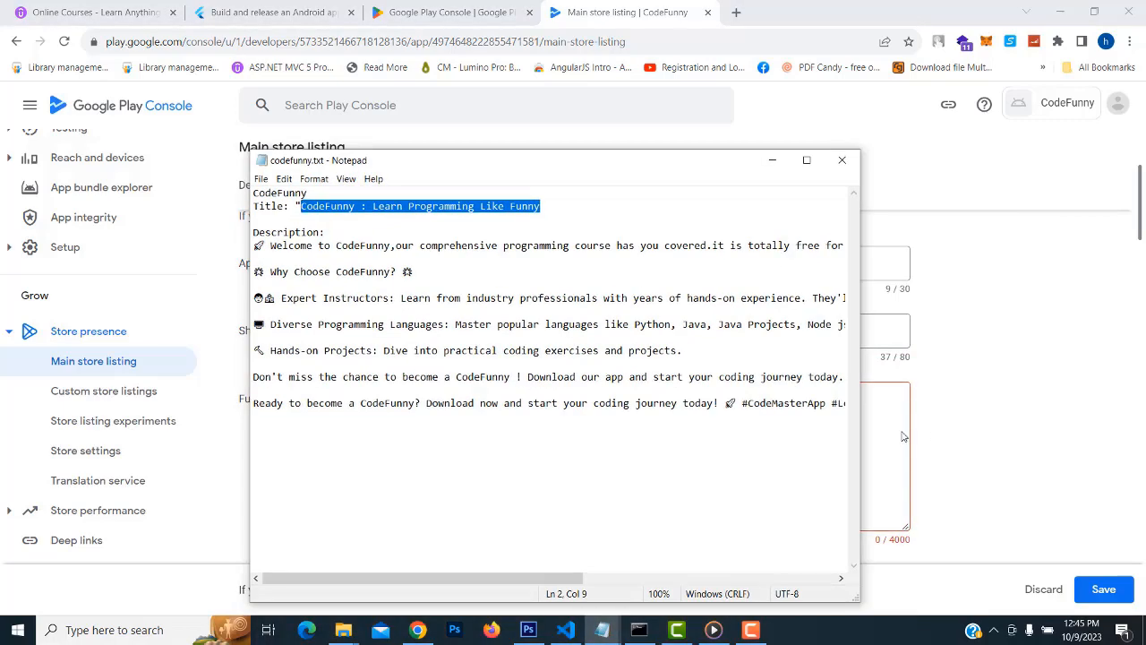
left_click_drag(863, 441, 1054, 441)
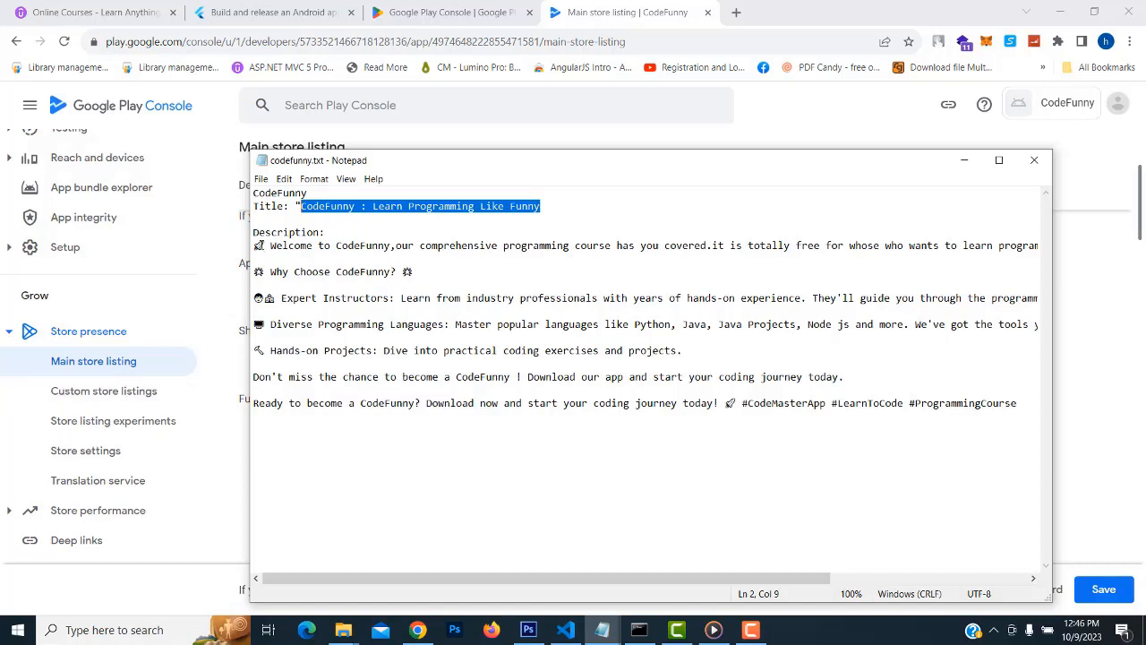
left_click_drag(272, 245, 336, 260)
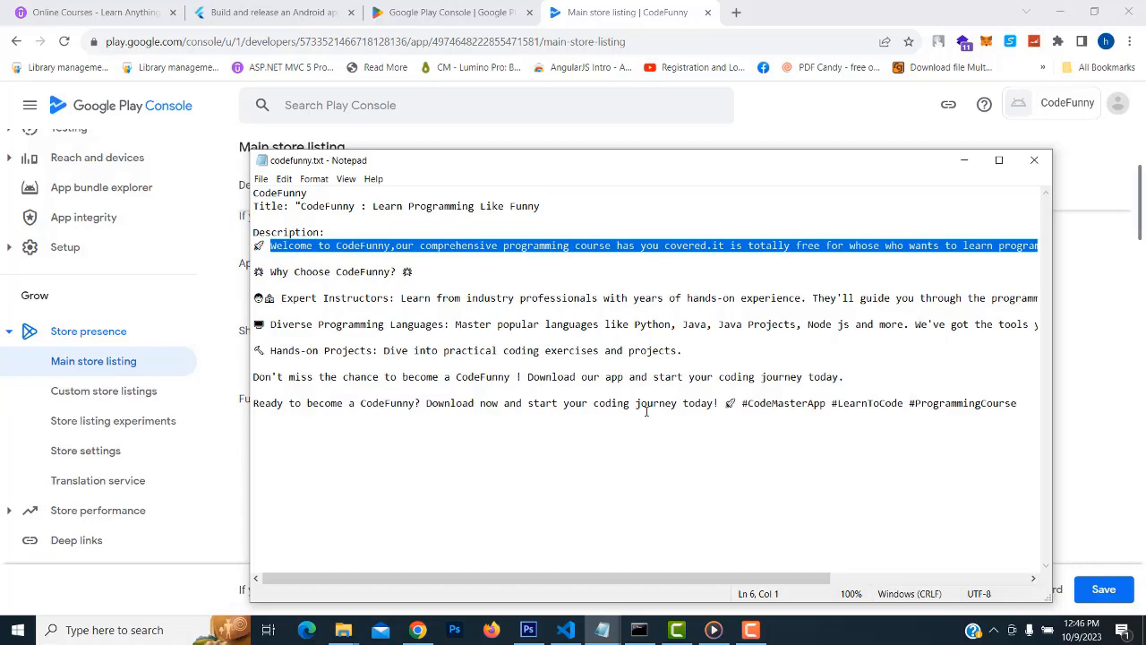
left_click_drag(1021, 404, 216, 231)
key("ctrl+c")
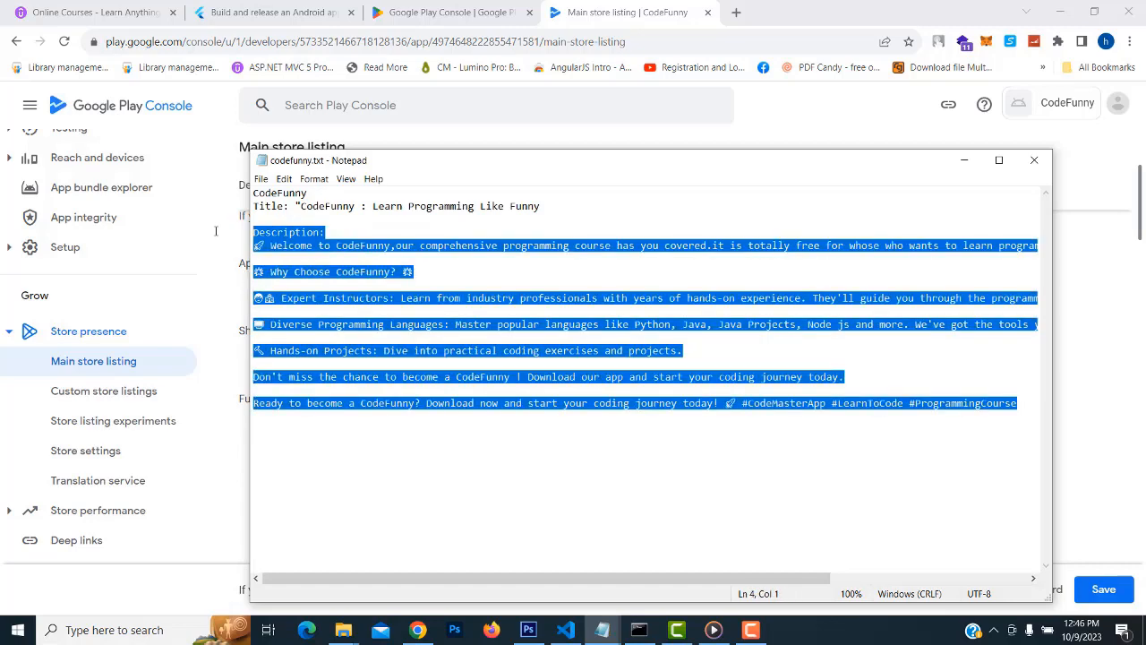
left_click(1126, 299)
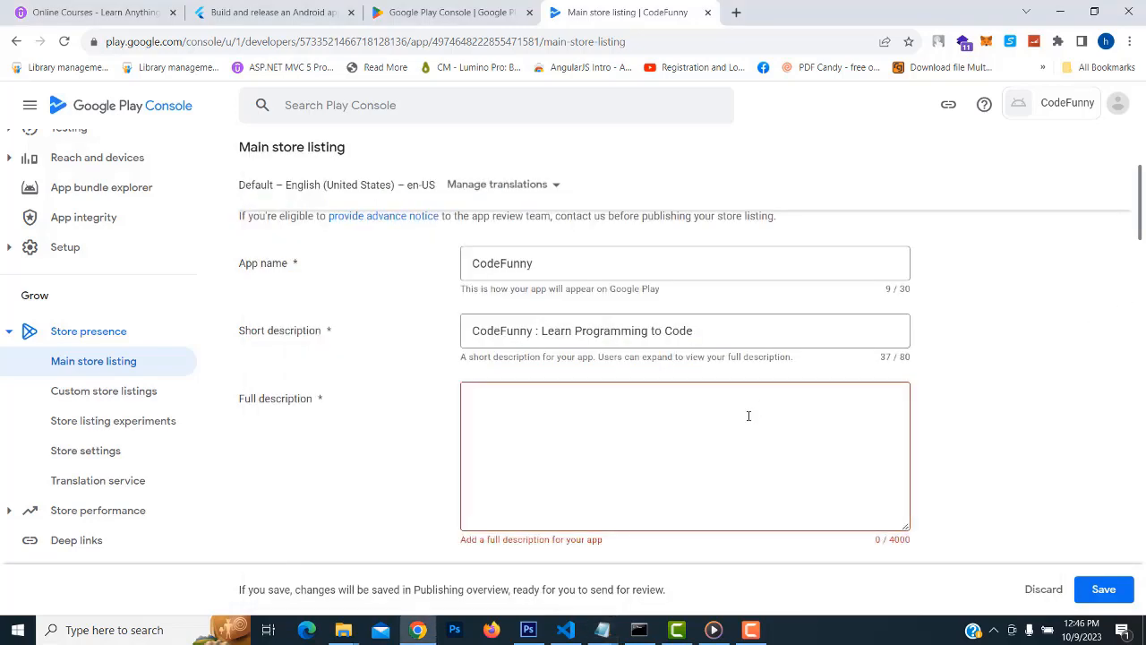
Paste the copied description text into Full description and review it
left_click(707, 404)
key("ctrl+v")
scroll(741, 458, "up", 3)
scroll(741, 458, "up", 5)
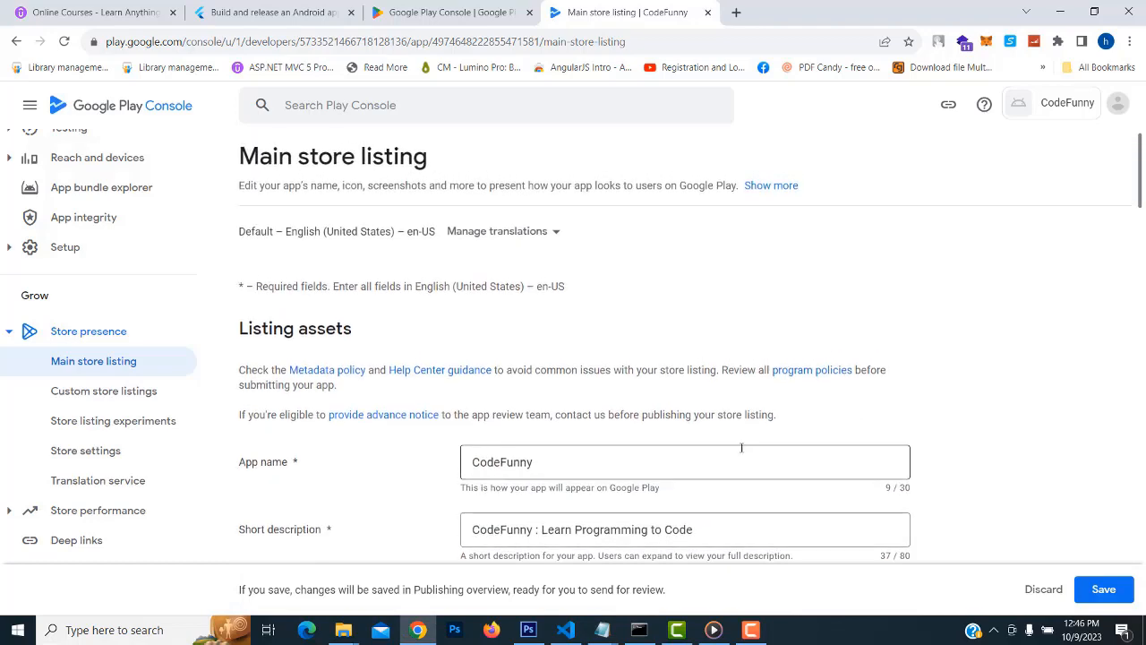
scroll(742, 448, "down", 3)
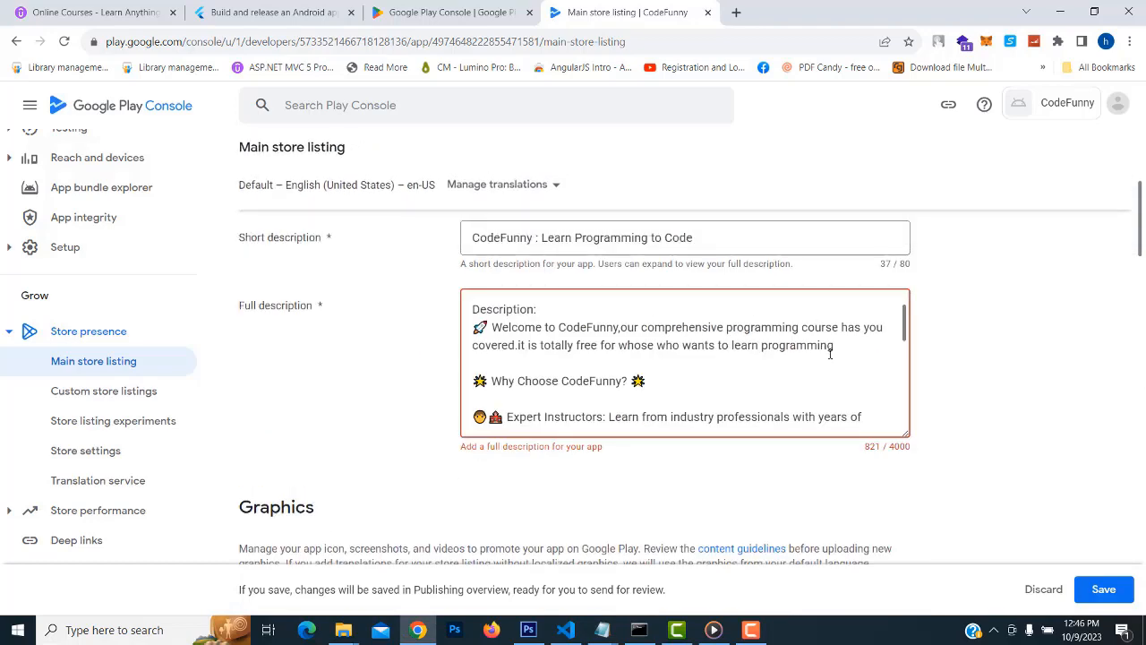
scroll(708, 356, "down", 1)
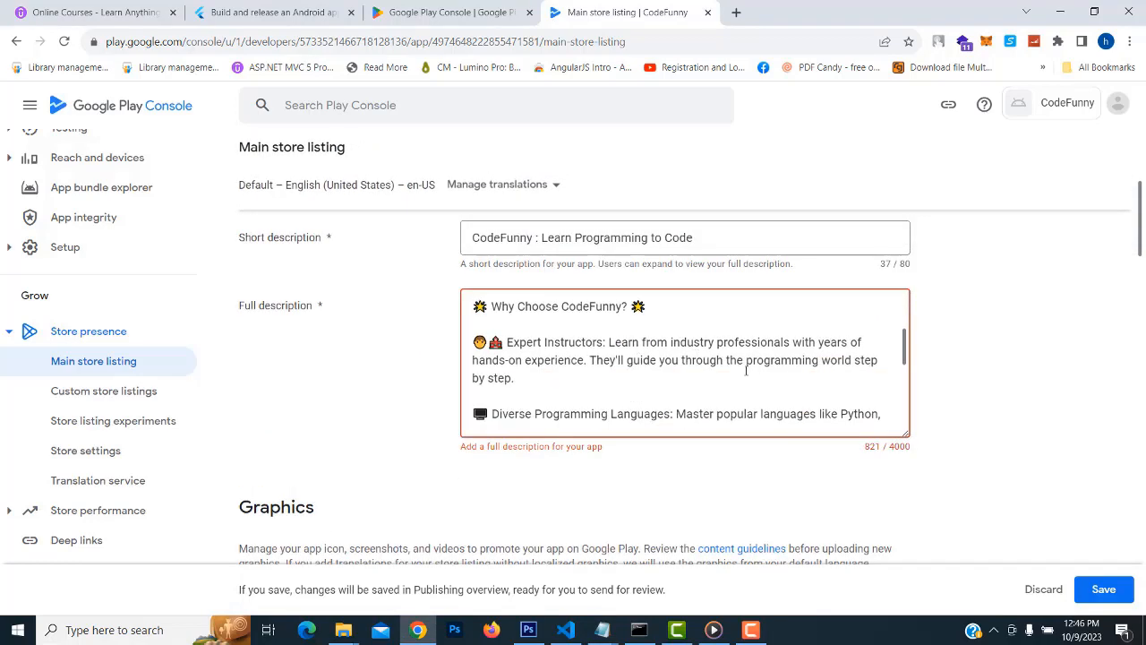
scroll(746, 370, "up", 1)
scroll(936, 404, "up", 2)
scroll(888, 391, "down", 2)
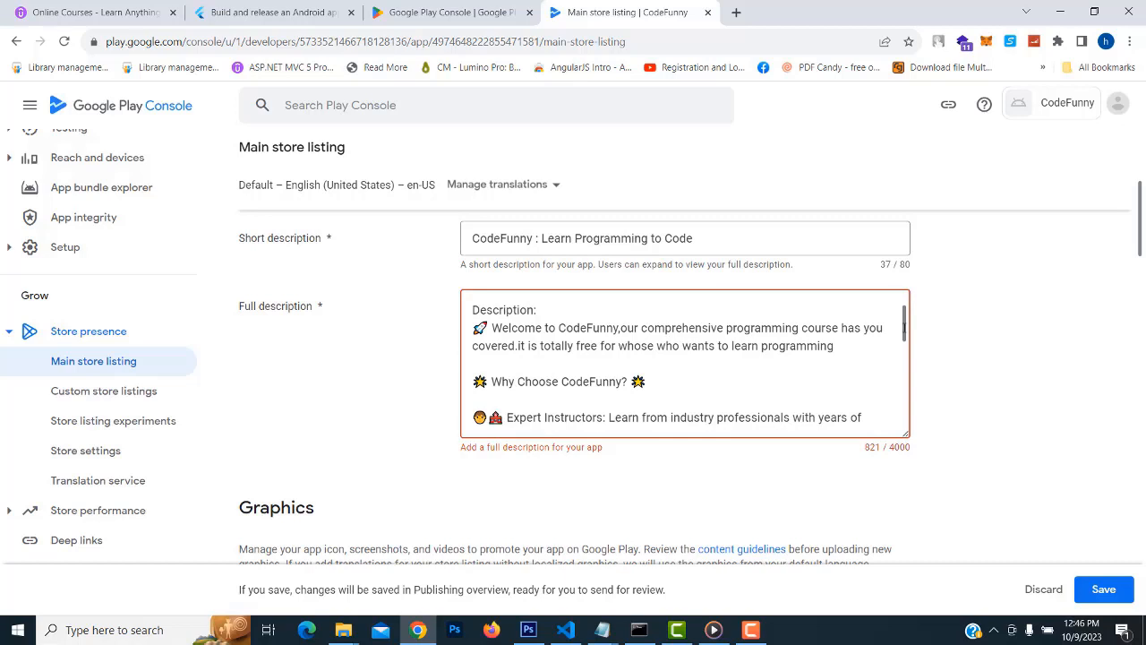
scroll(903, 331, "down", 2)
scroll(678, 365, "down", 1)
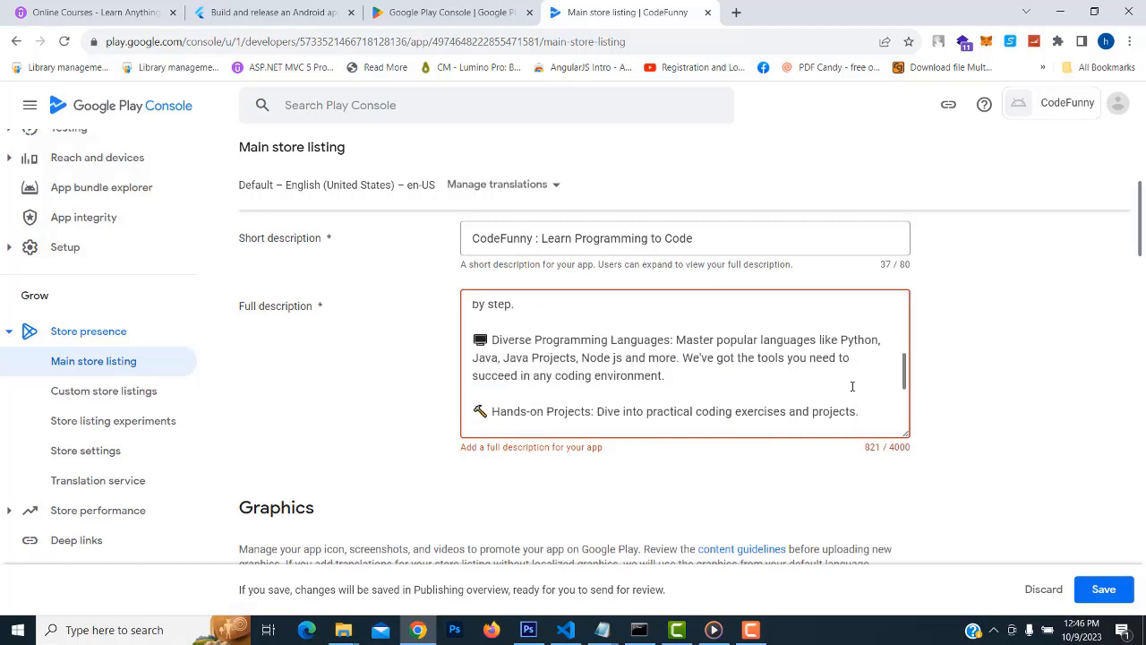
scroll(582, 431, "down", 3)
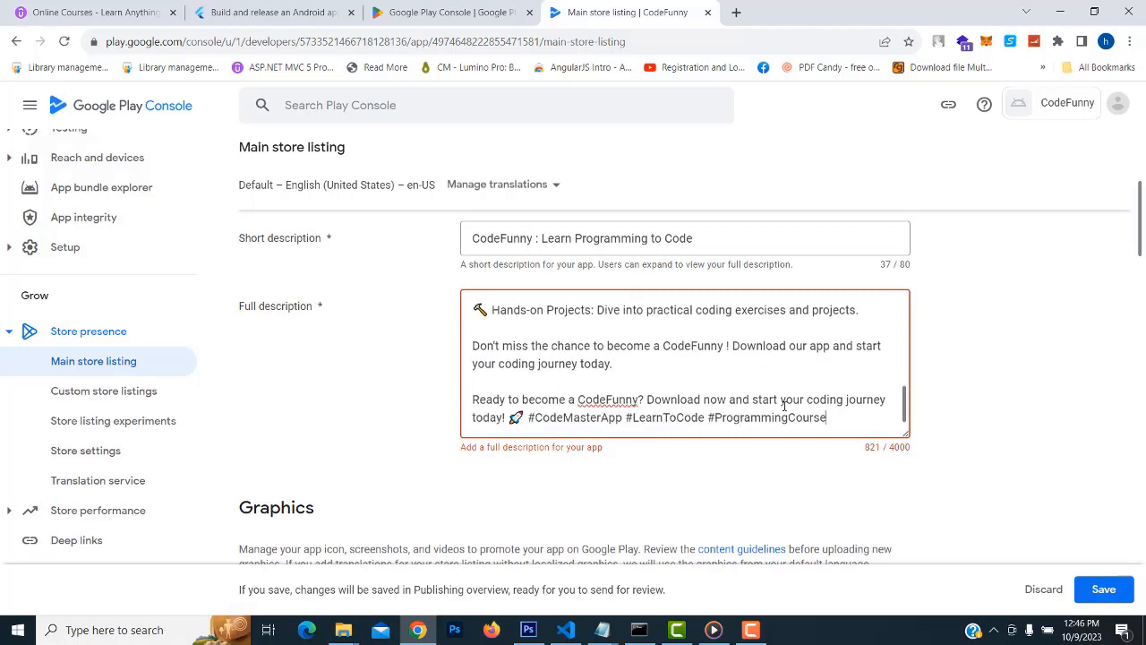
left_click(1025, 419)
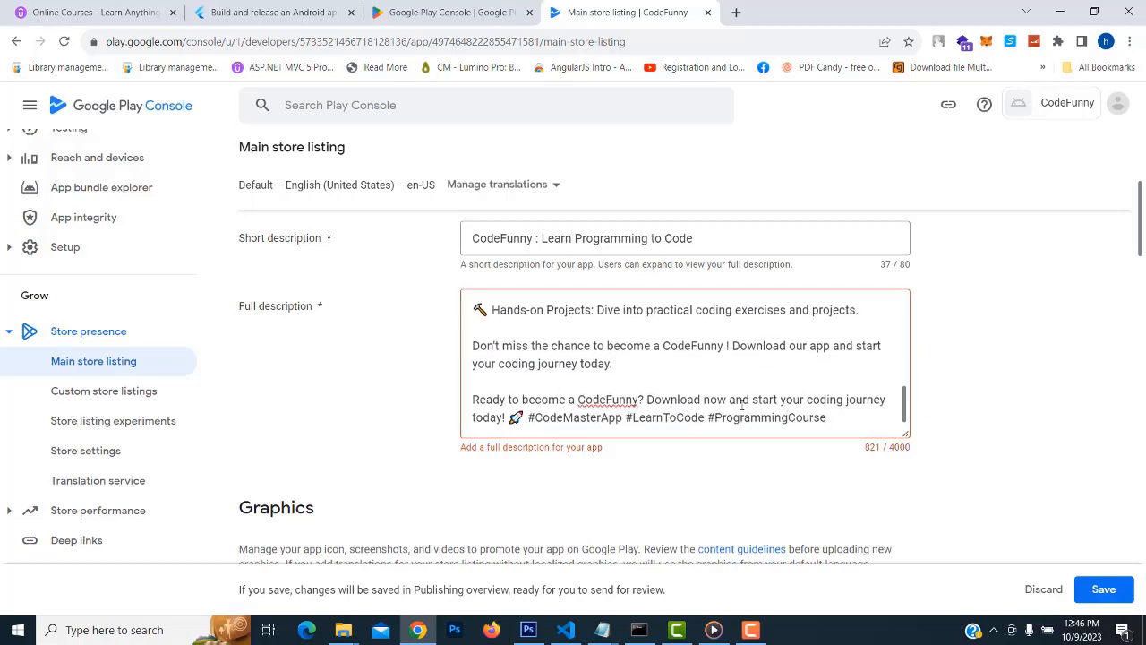
Change #CodeMasterApp to #CodeFunnyApp and delete the 'We've got the tools you need' sentence
left_click_drag(602, 418, 563, 417)
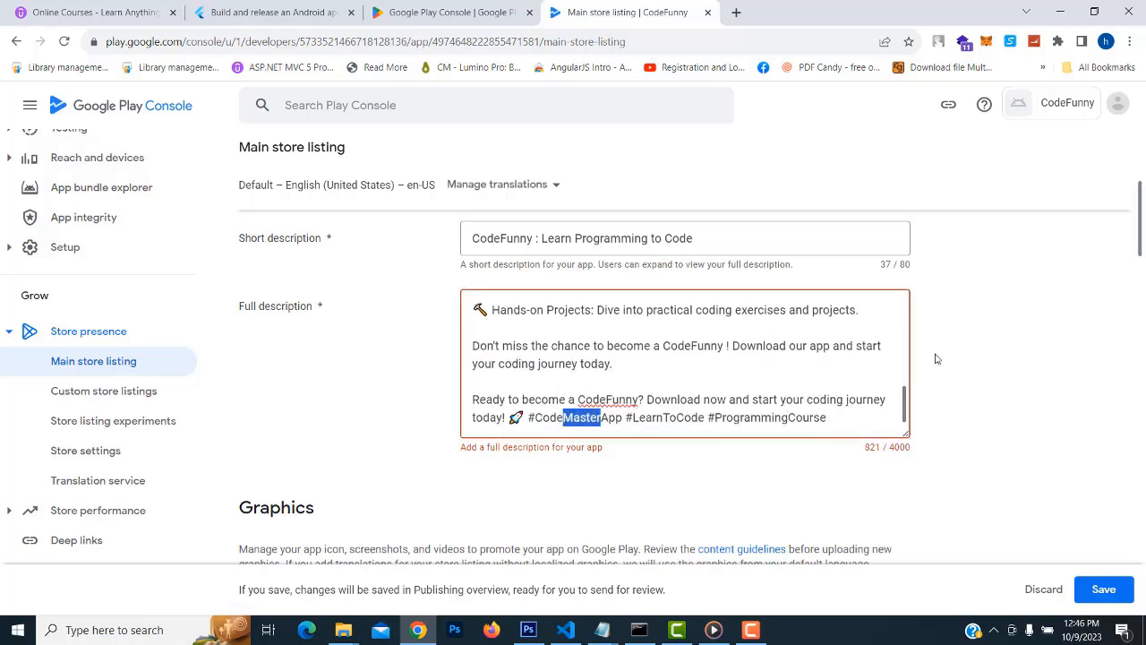
type("Fun")
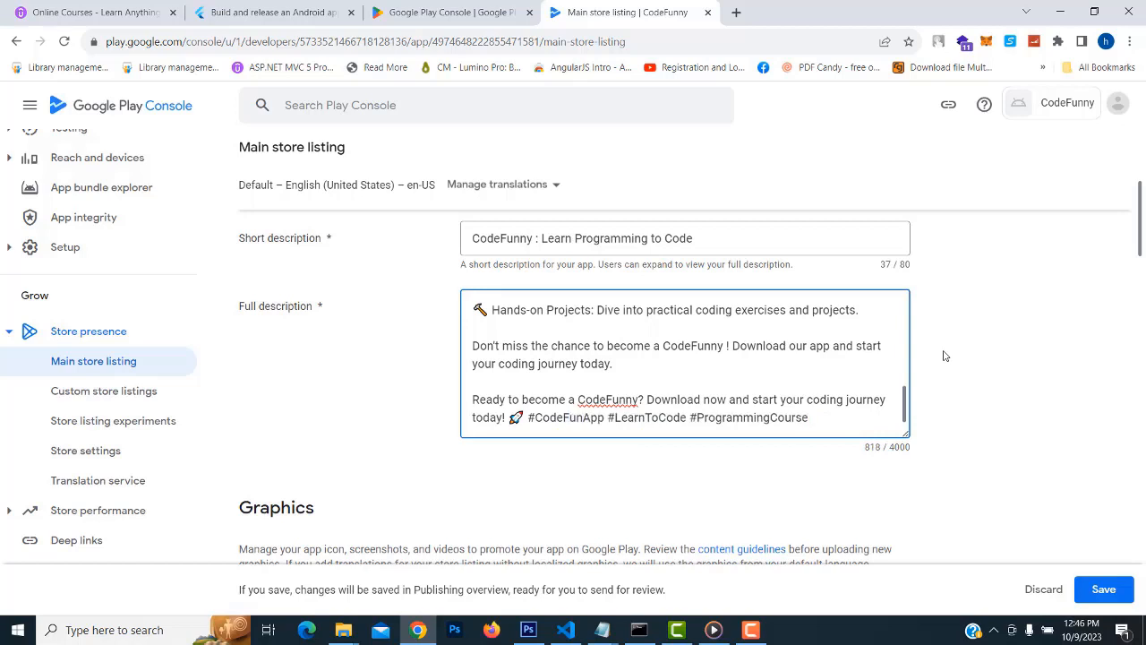
type("ny")
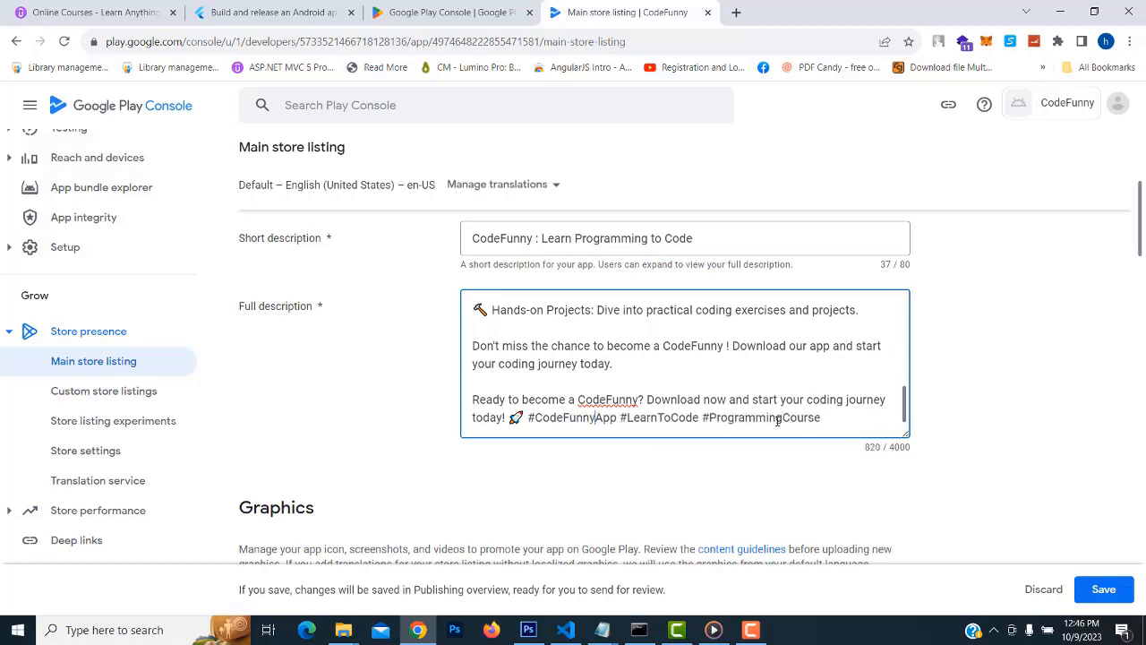
scroll(778, 420, "up", 5)
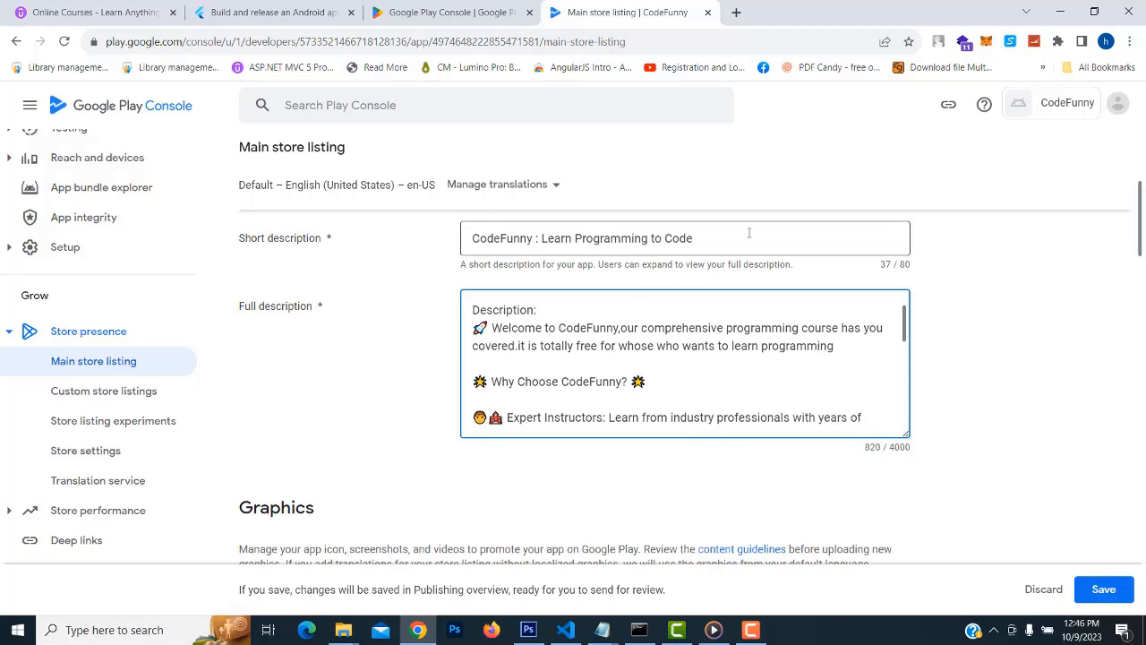
scroll(789, 345, "down", 5)
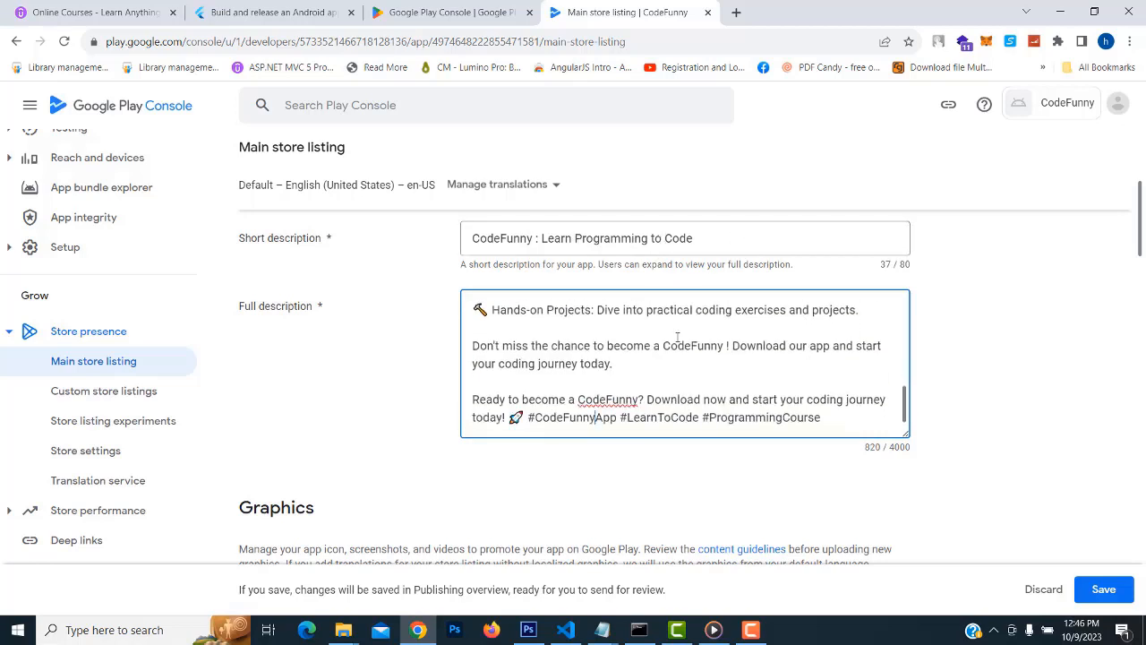
scroll(824, 373, "up", 2)
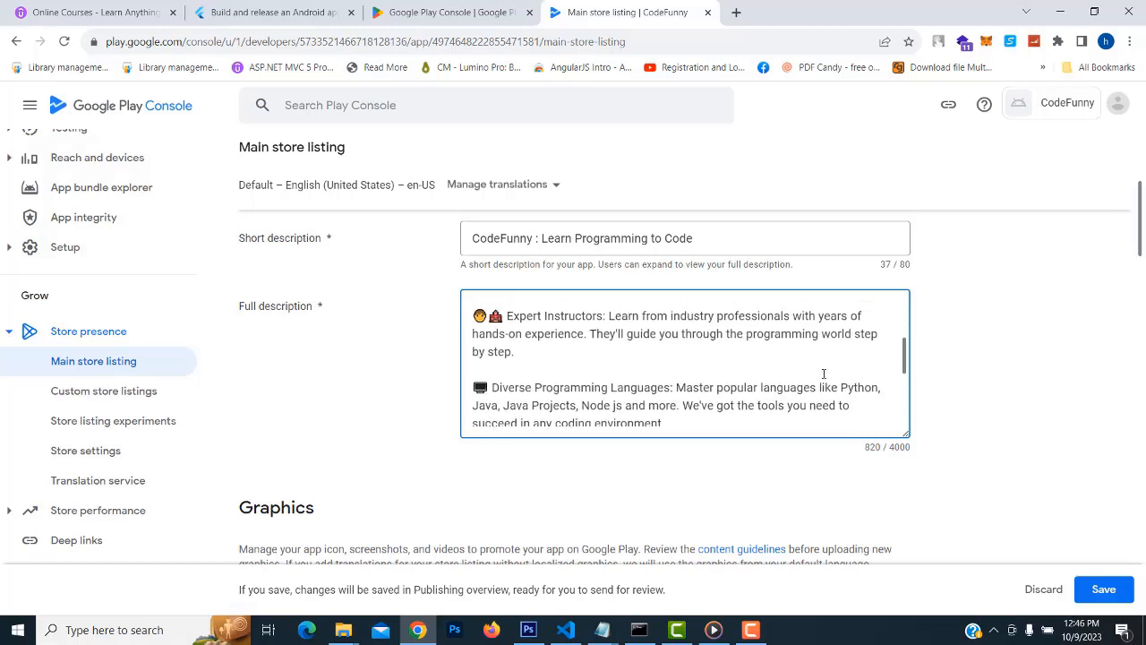
scroll(796, 397, "down", 2)
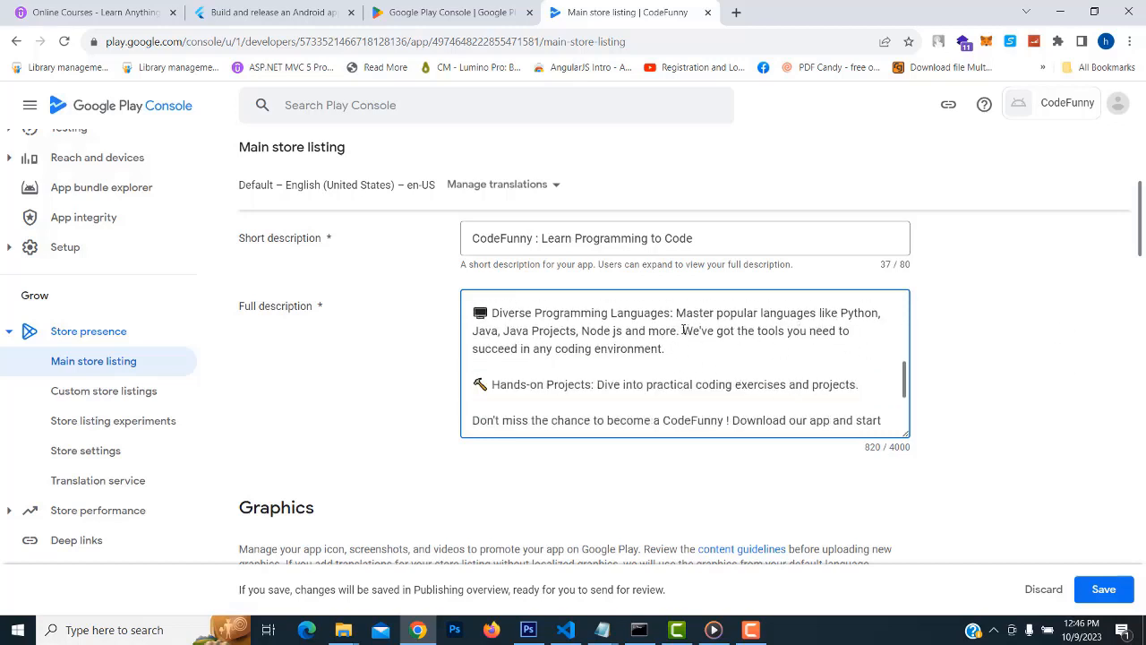
left_click_drag(684, 329, 750, 350)
key("BackSpace")
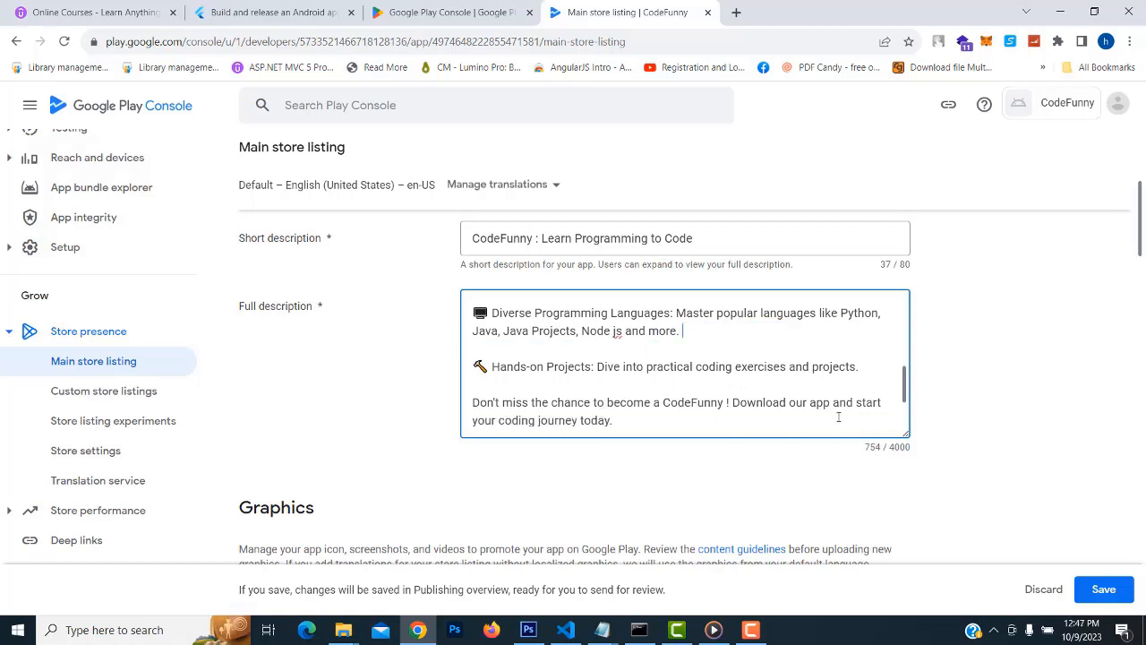
Scroll to Graphics and start uploading an image for the App icon
scroll(737, 374, "up", 2)
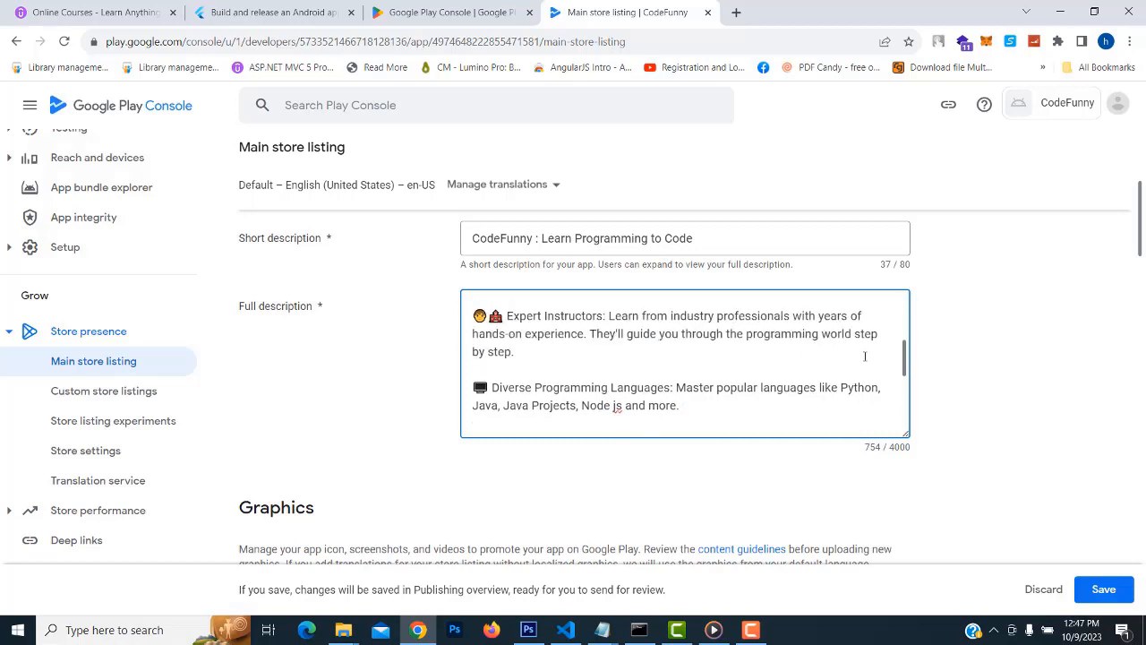
scroll(696, 359, "up", 3)
scroll(695, 358, "down", 2)
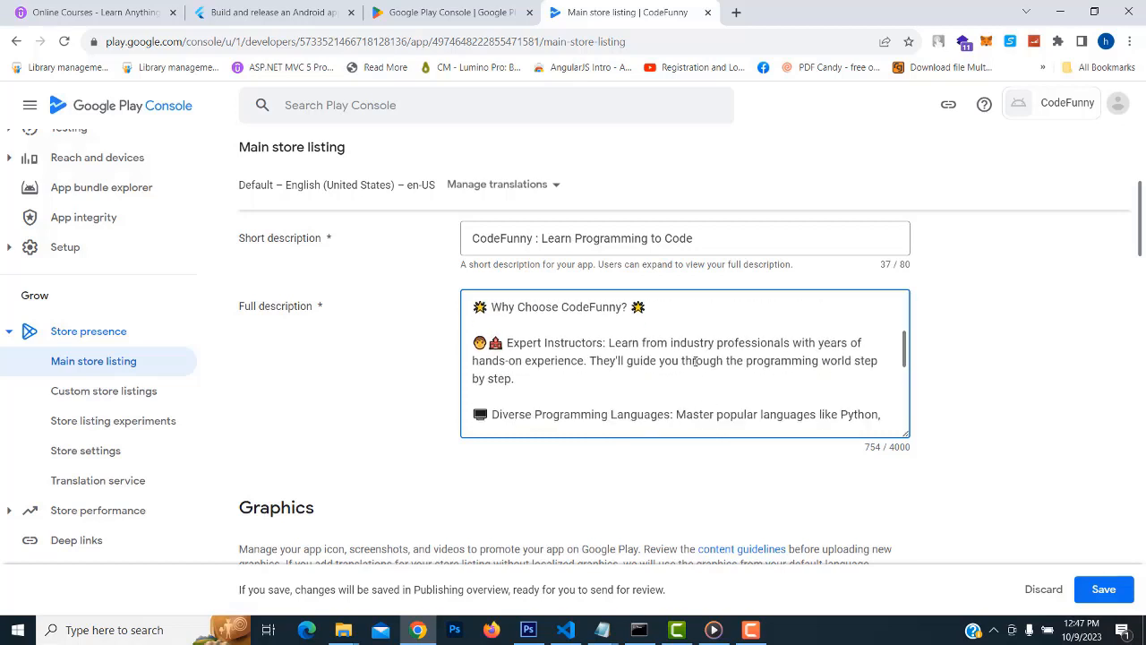
scroll(696, 360, "up", 2)
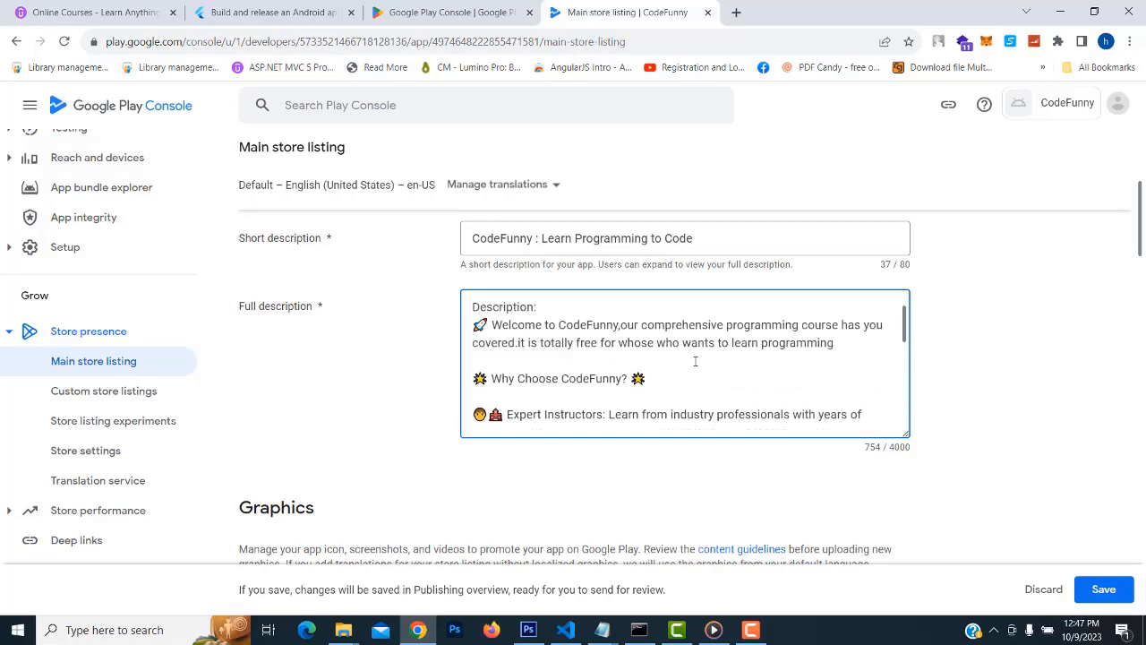
scroll(1018, 367, "up", 2)
scroll(1003, 366, "down", 3)
scroll(845, 358, "down", 2)
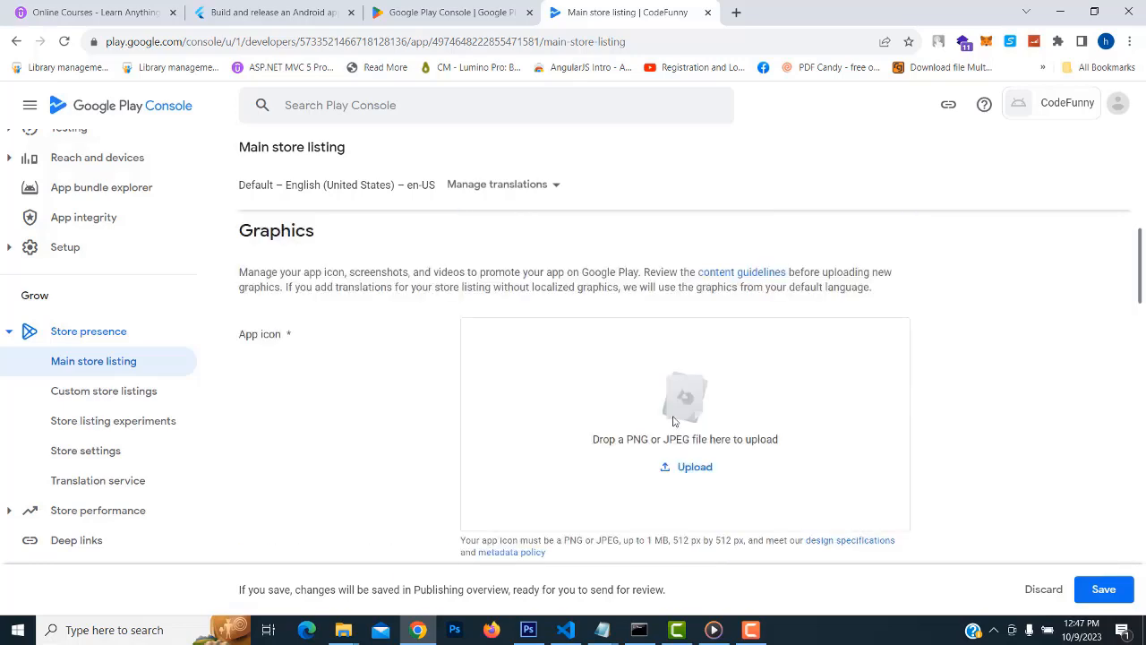
left_click(694, 469)
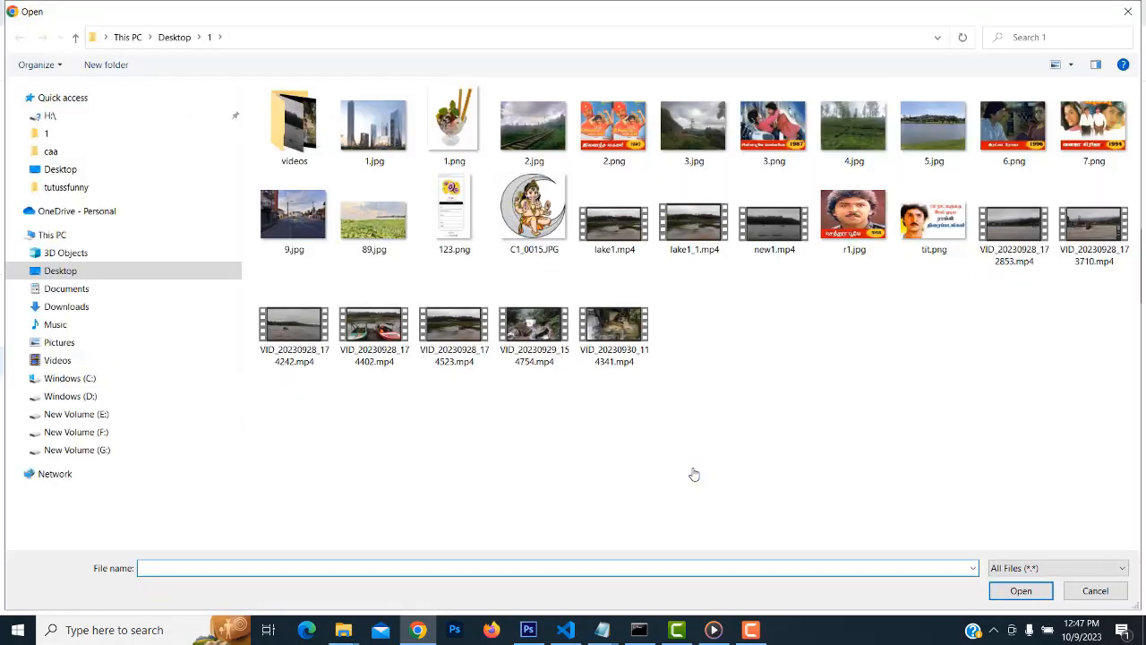
In the Open dialog, browse drives G: and F:, filtering by the October 8 modified date
left_click(97, 451)
left_click(90, 433)
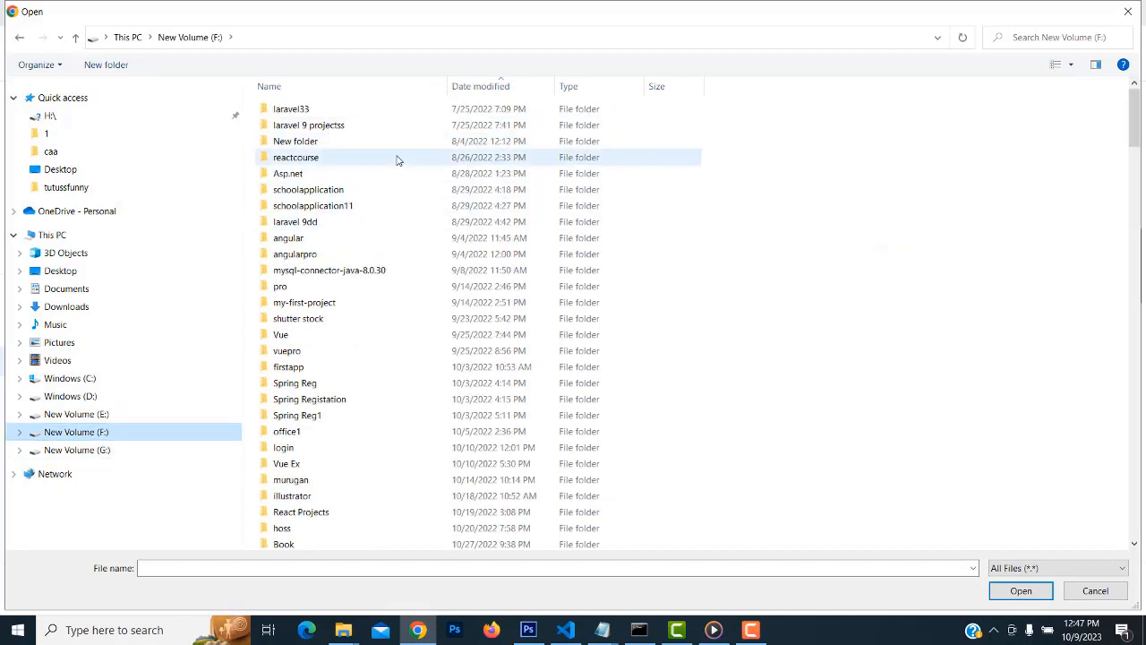
left_click(550, 88)
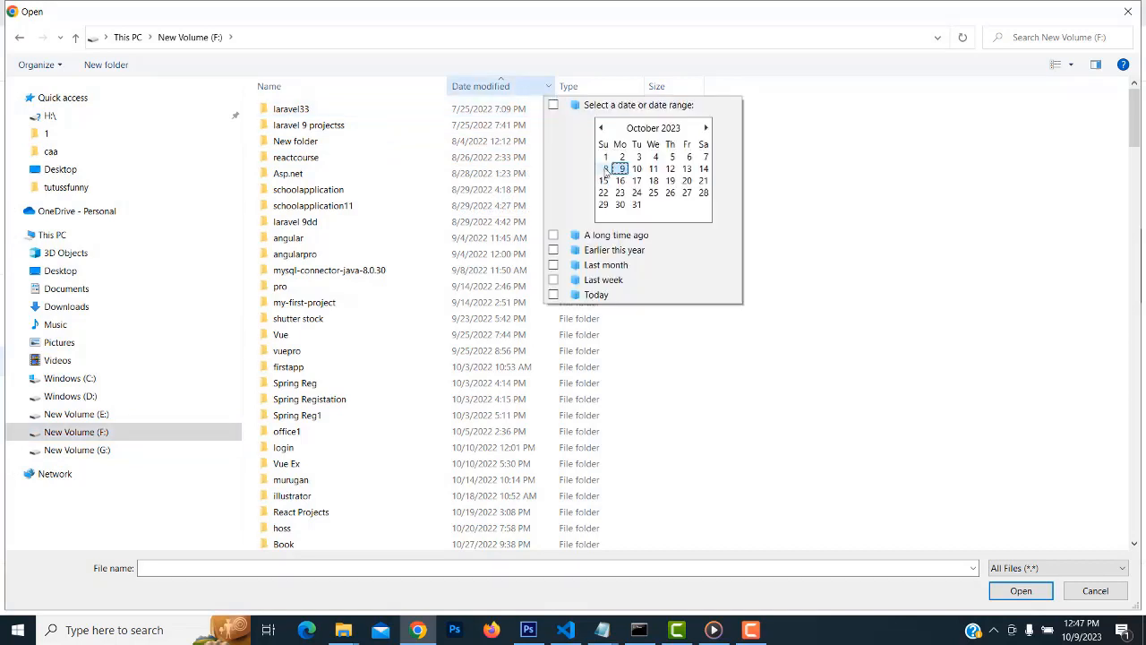
left_click(605, 170)
left_click(98, 434)
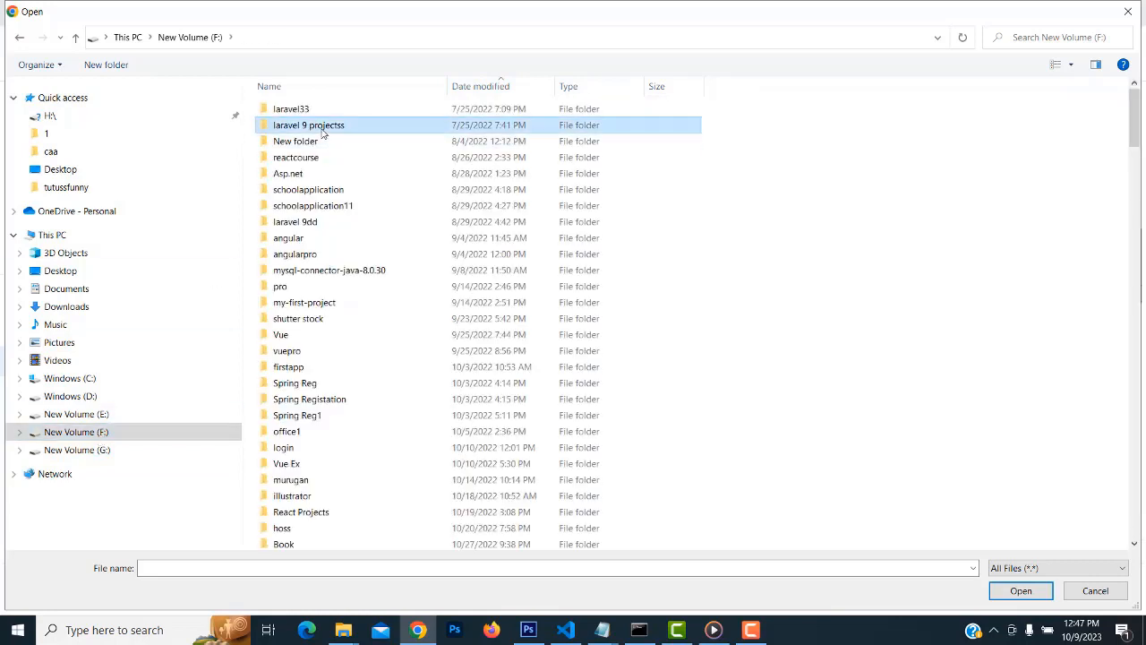
scroll(324, 126, "down", 5)
key("t")
key("t")
key("t")
key("t")
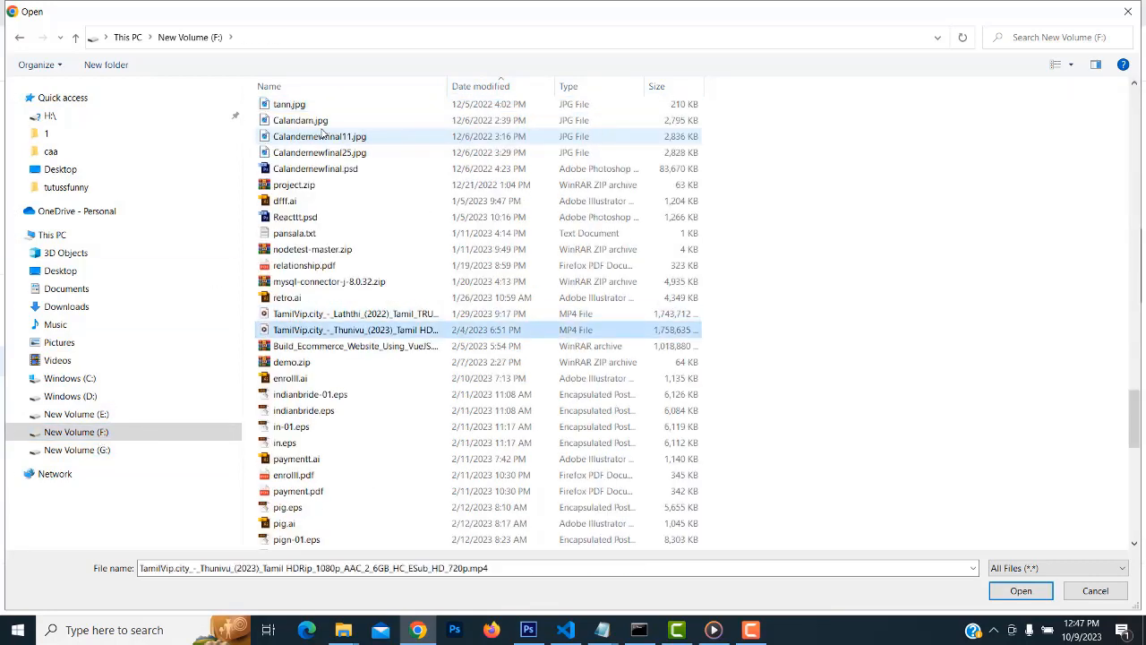
key("t")
key("t")
key("t")
key("t")
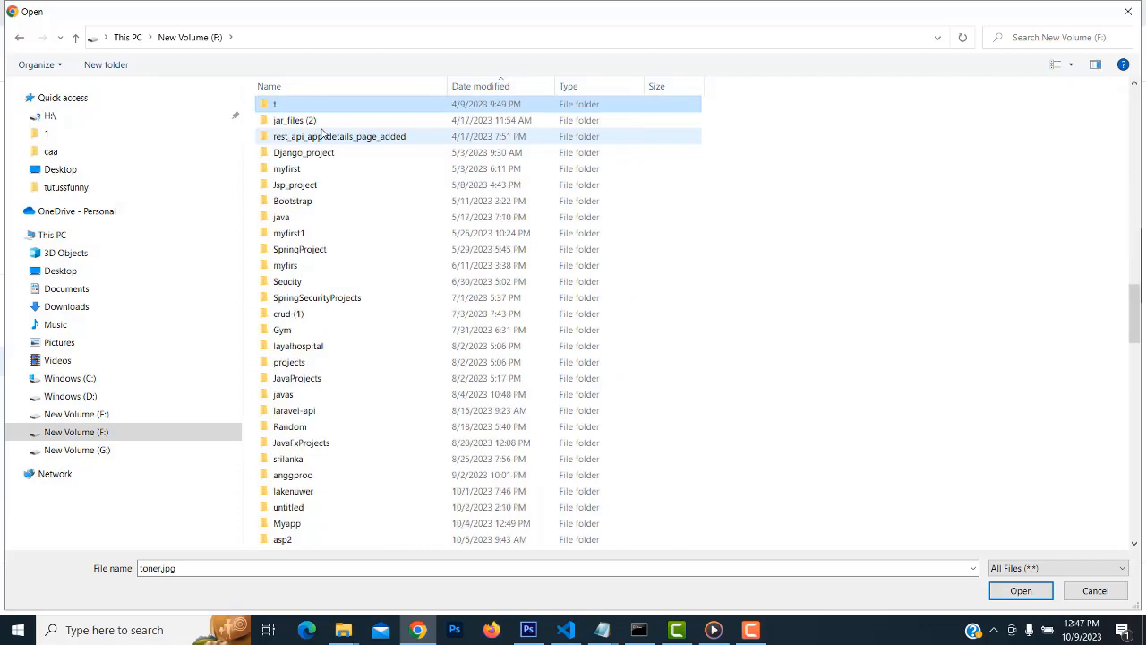
key("t")
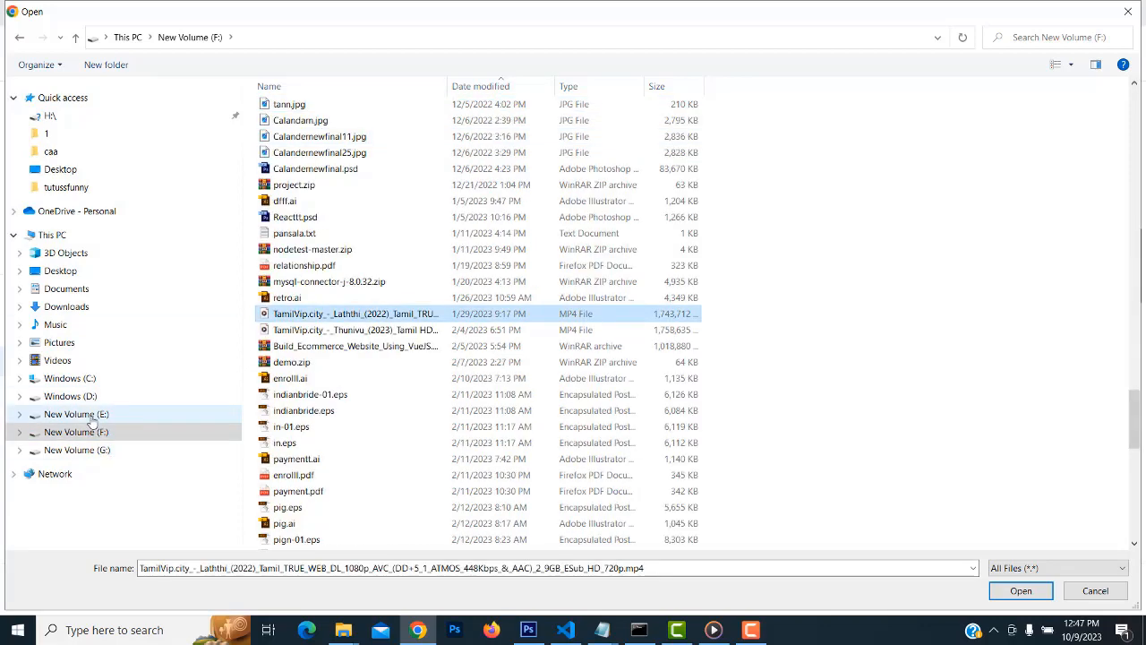
Browse drive E:'s Tutusfunny folder, then switch to the File Explorer window showing ic_launcher (1)
left_click(90, 418)
scroll(328, 161, "down", 15)
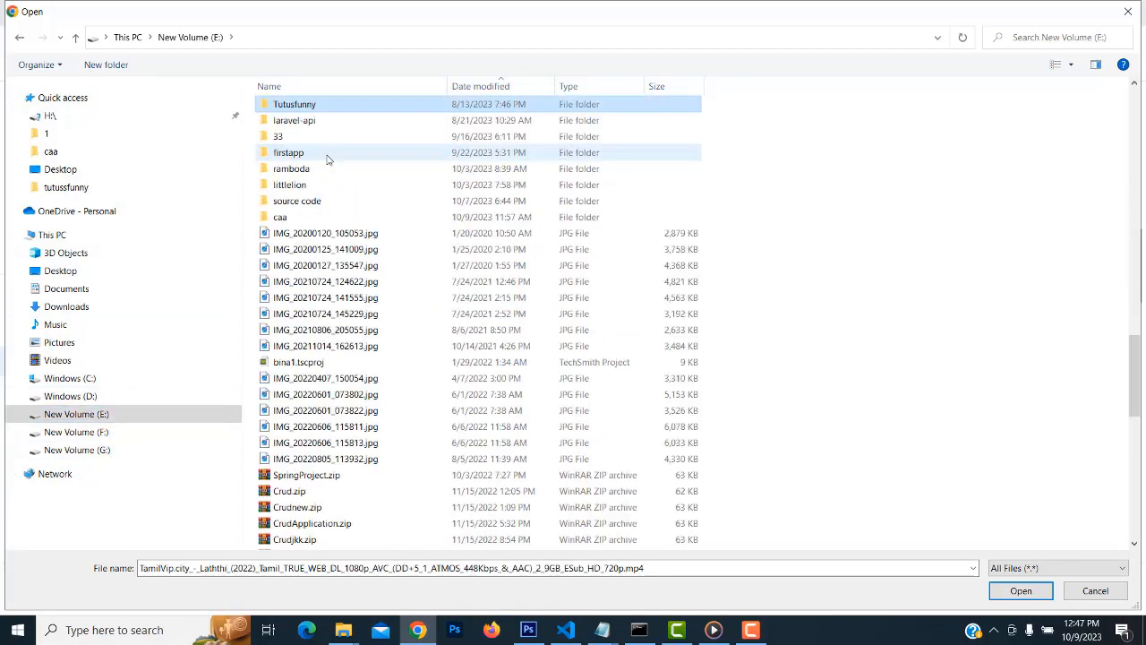
double_click(340, 106)
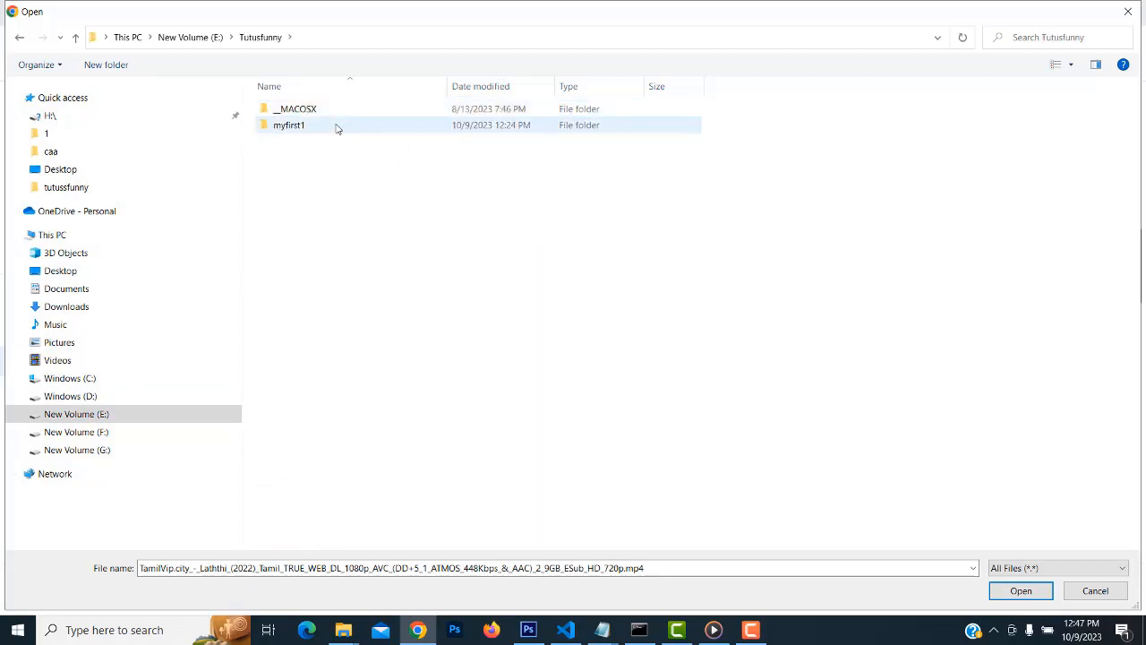
left_click(17, 40)
key("t")
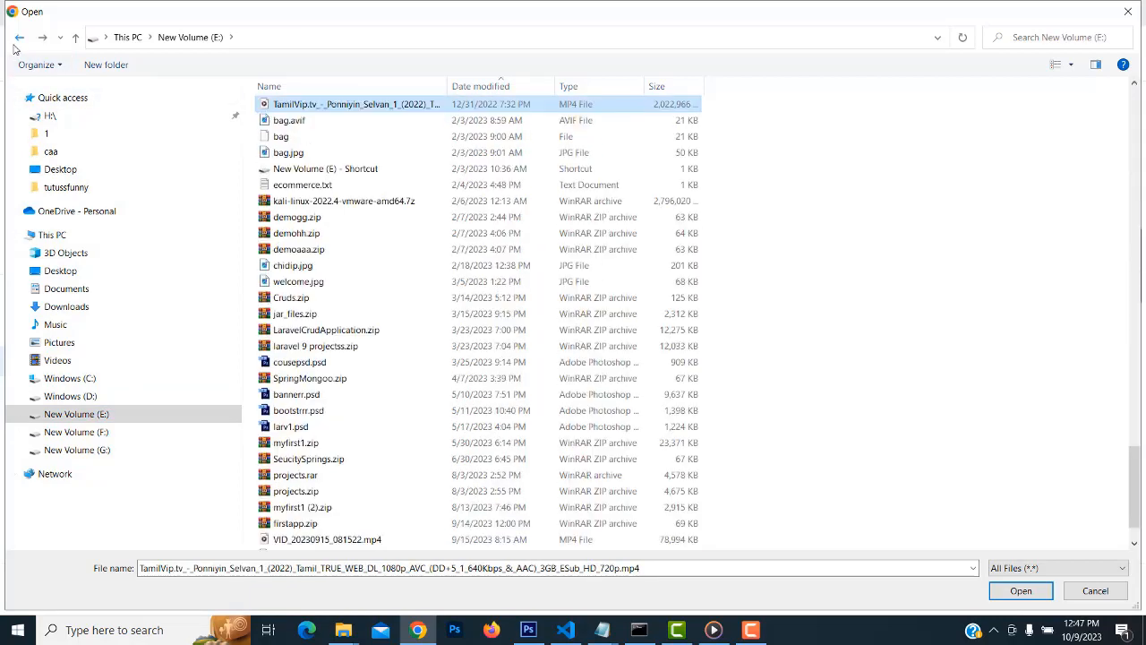
key("t")
left_click(344, 631)
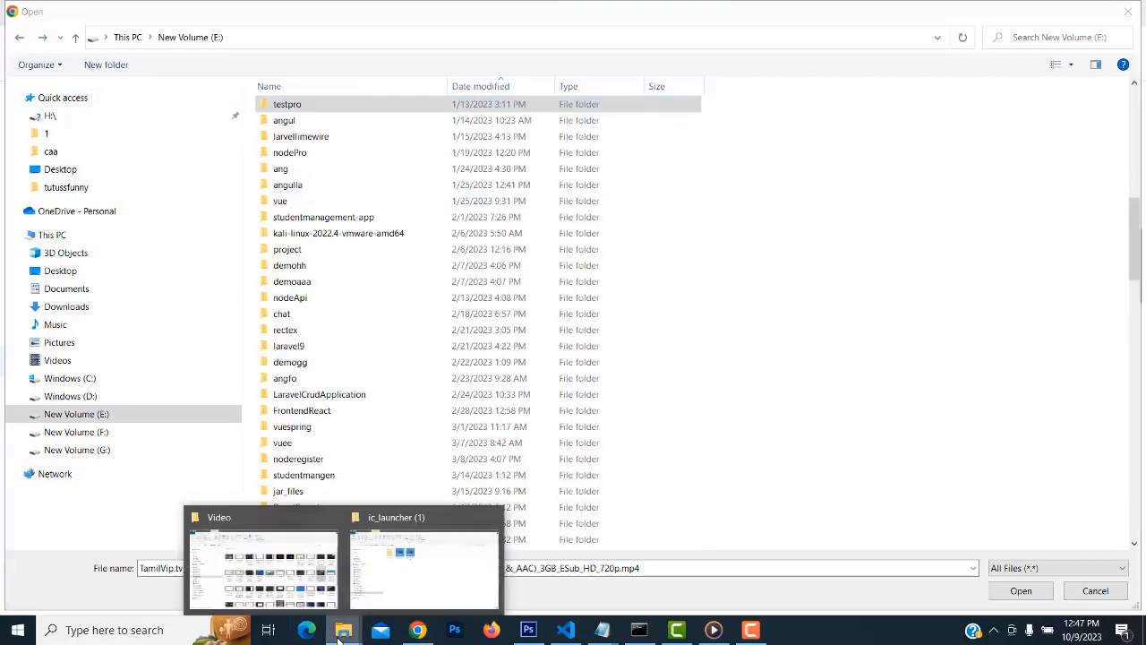
left_click(410, 595)
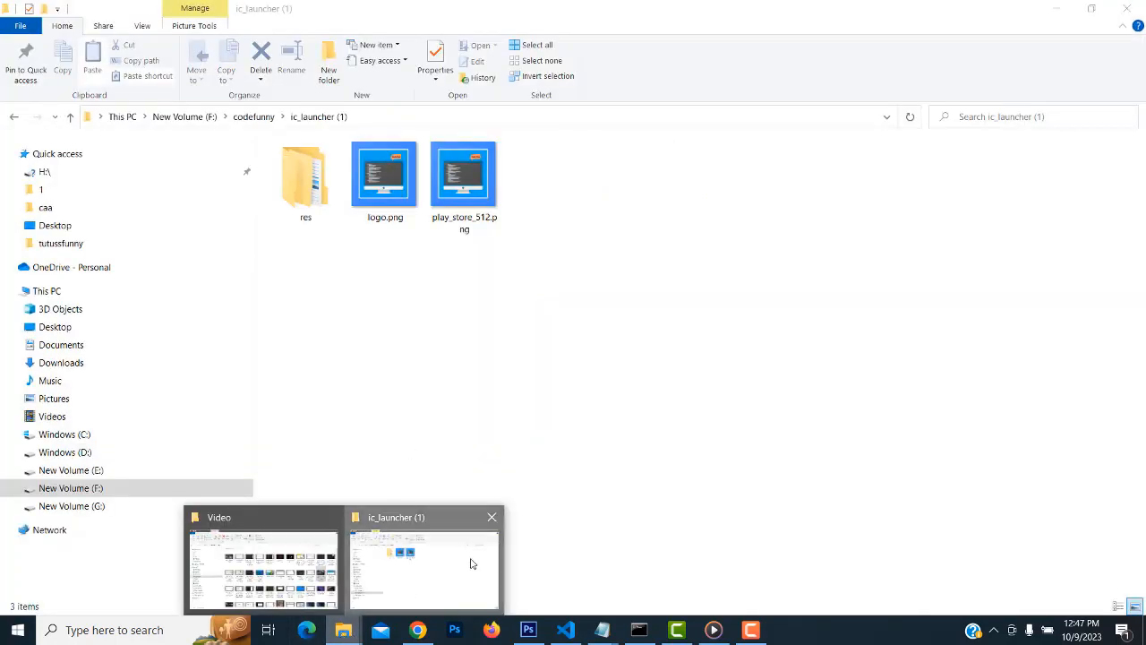
Navigate to F:\codefunny\ic_launcher (1) in File Explorer
left_click(95, 489)
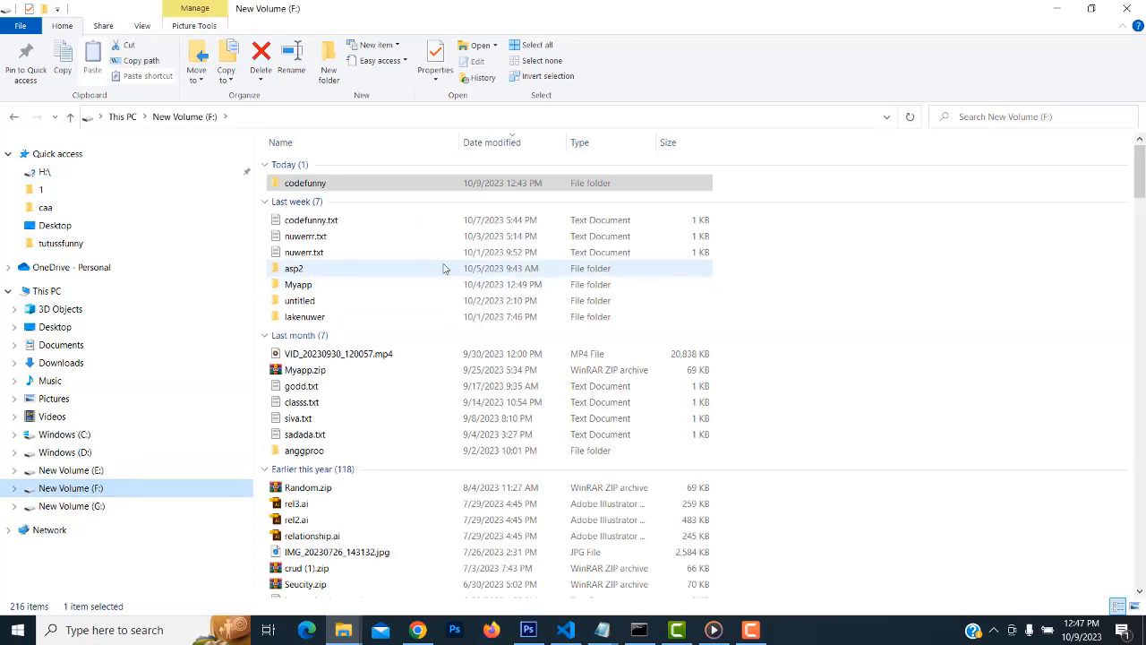
left_click(472, 286)
key("t")
key("t")
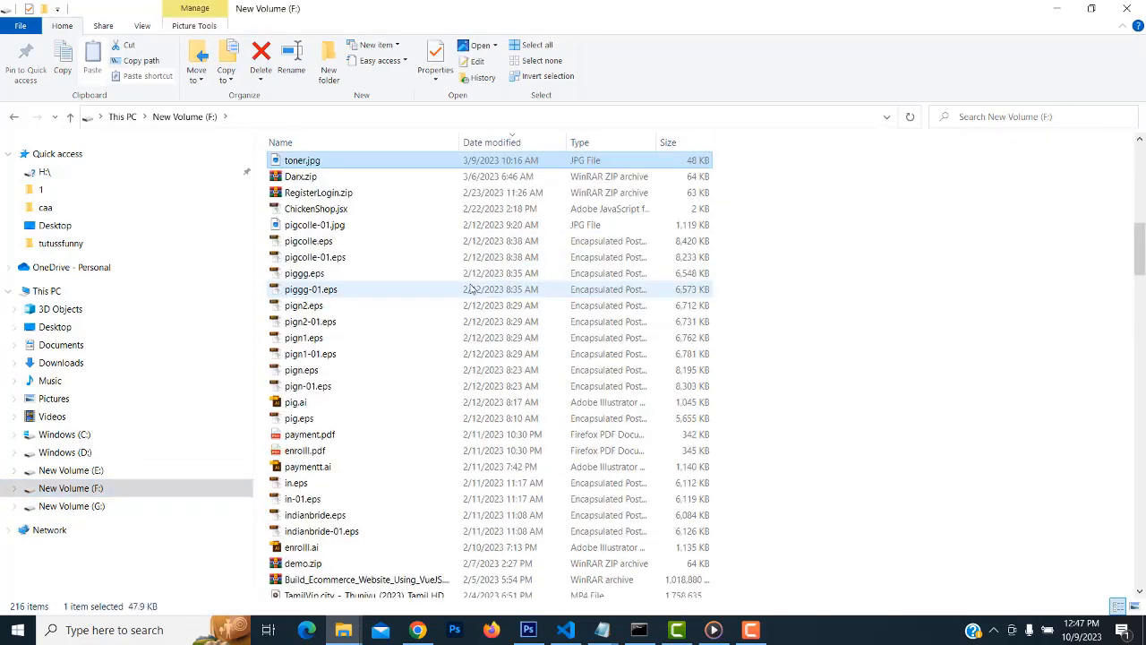
key("t")
key("t")
key("t")
key("t")
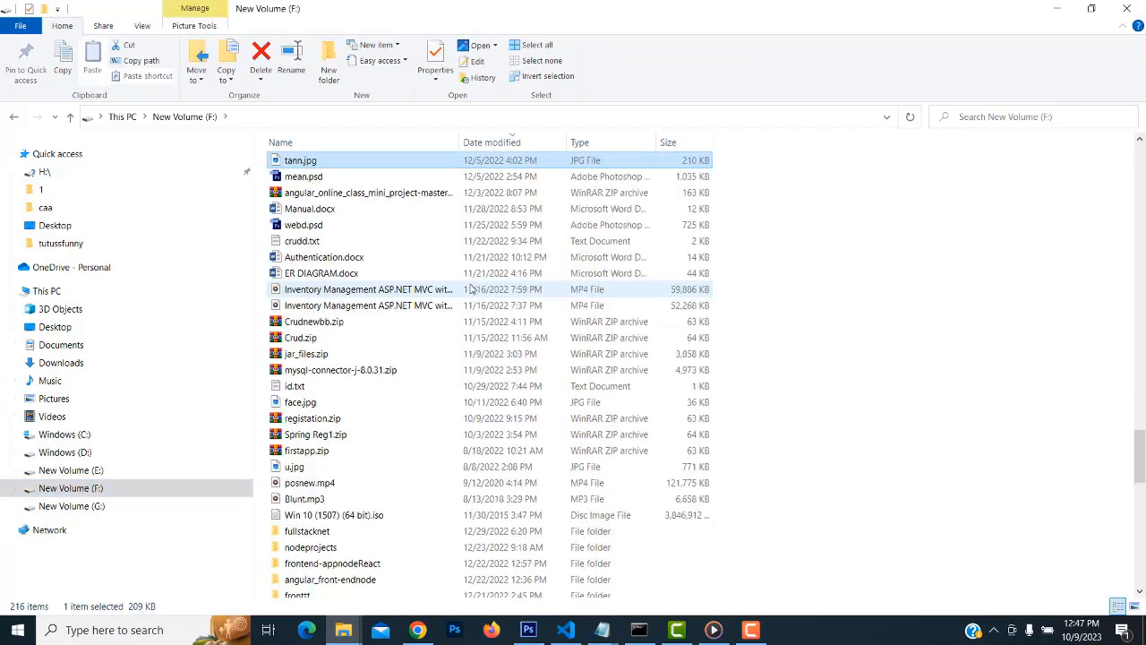
key("c")
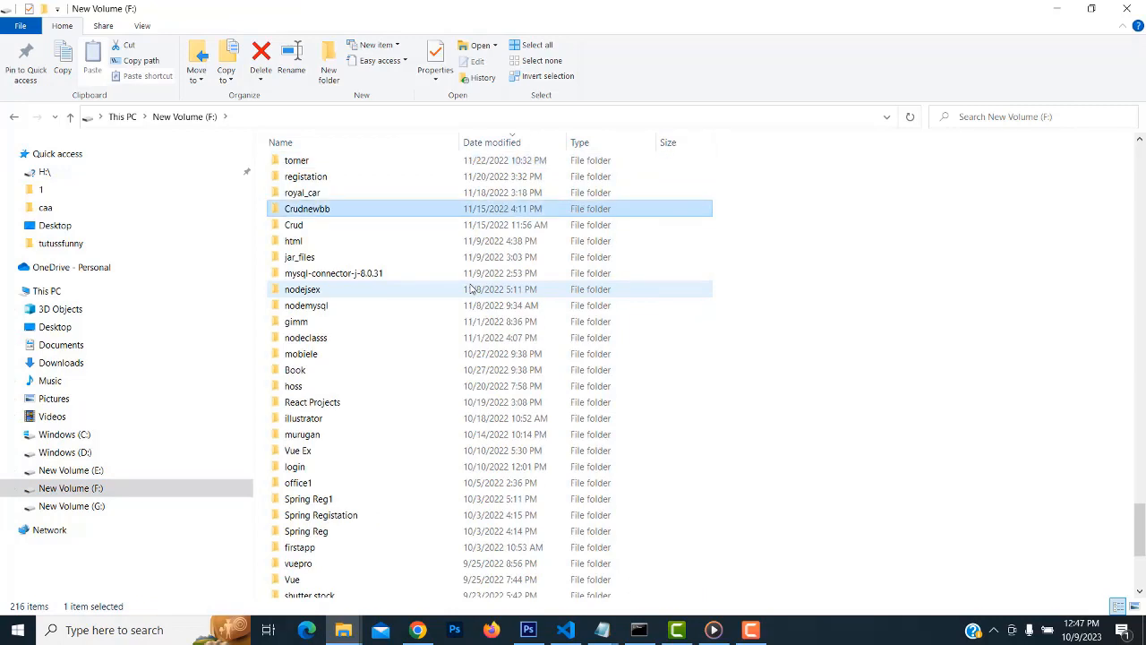
key("o")
double_click(385, 167)
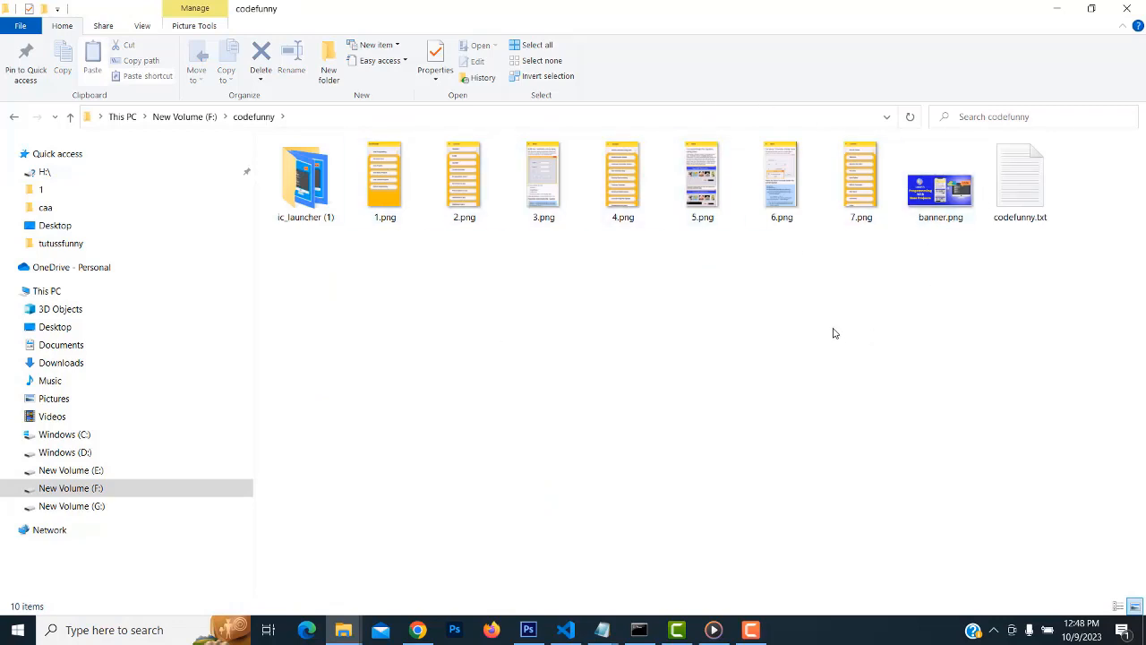
double_click(306, 179)
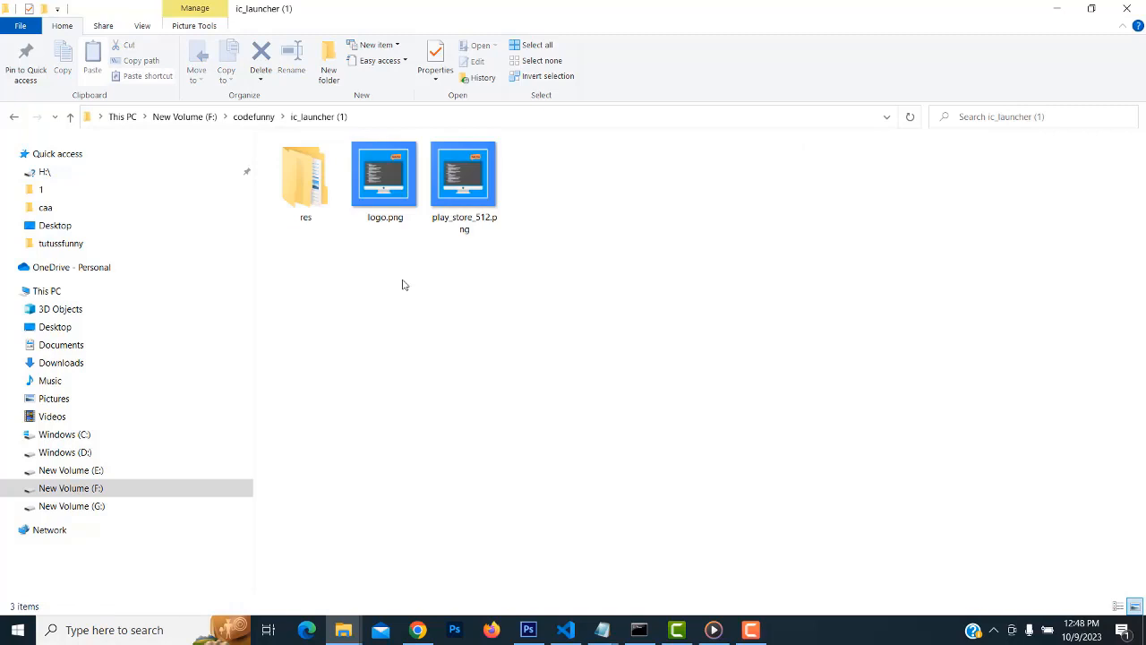
Confirm play_store_512.png is 512 x 512, then restore the window beside the Open dialog
left_click(453, 195)
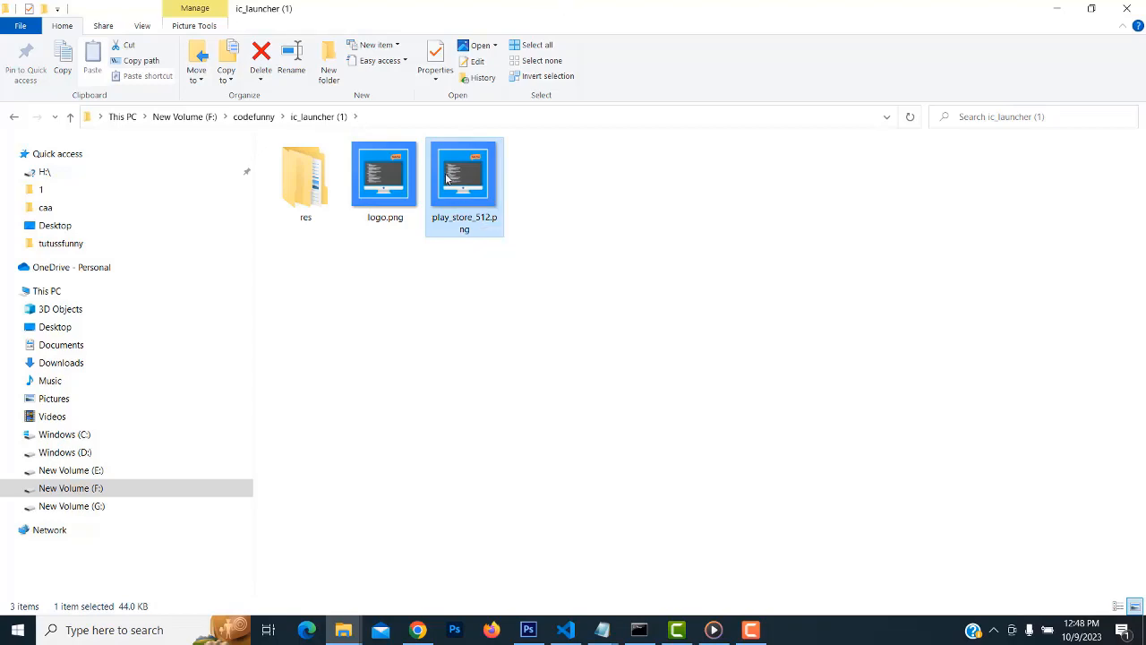
double_click(524, 7)
left_click_drag(603, 140, 518, 70)
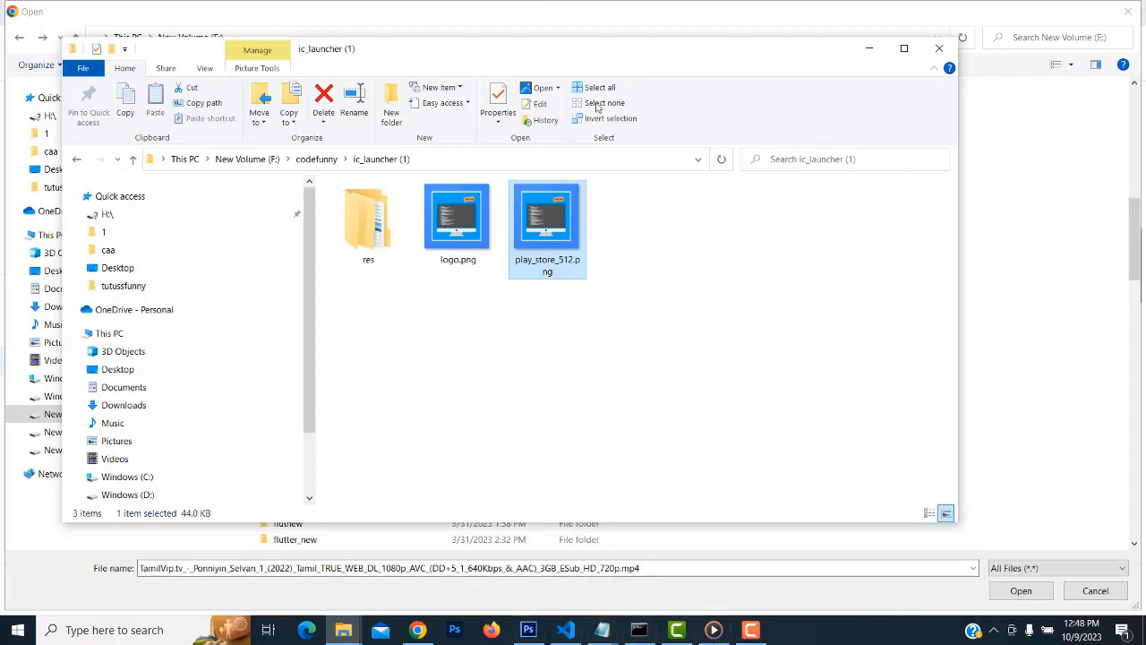
Upload play_store_512.png from F:\codefunny\ic_launcher (1) as the store listing's app icon
left_click_drag(616, 45, 698, 87)
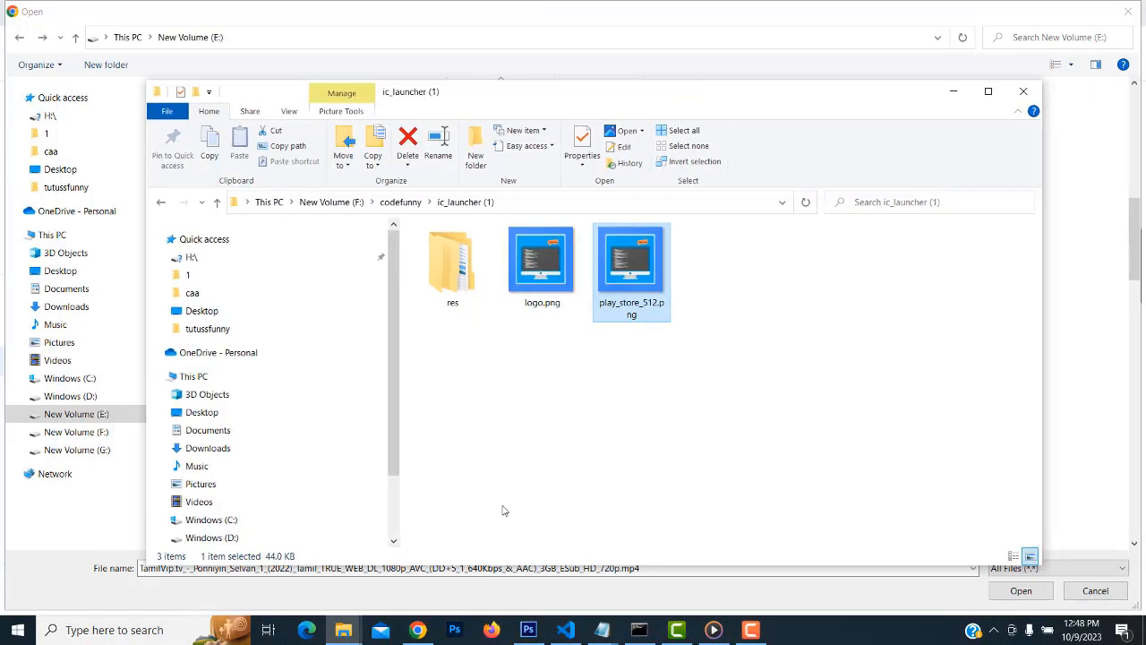
left_click(419, 630)
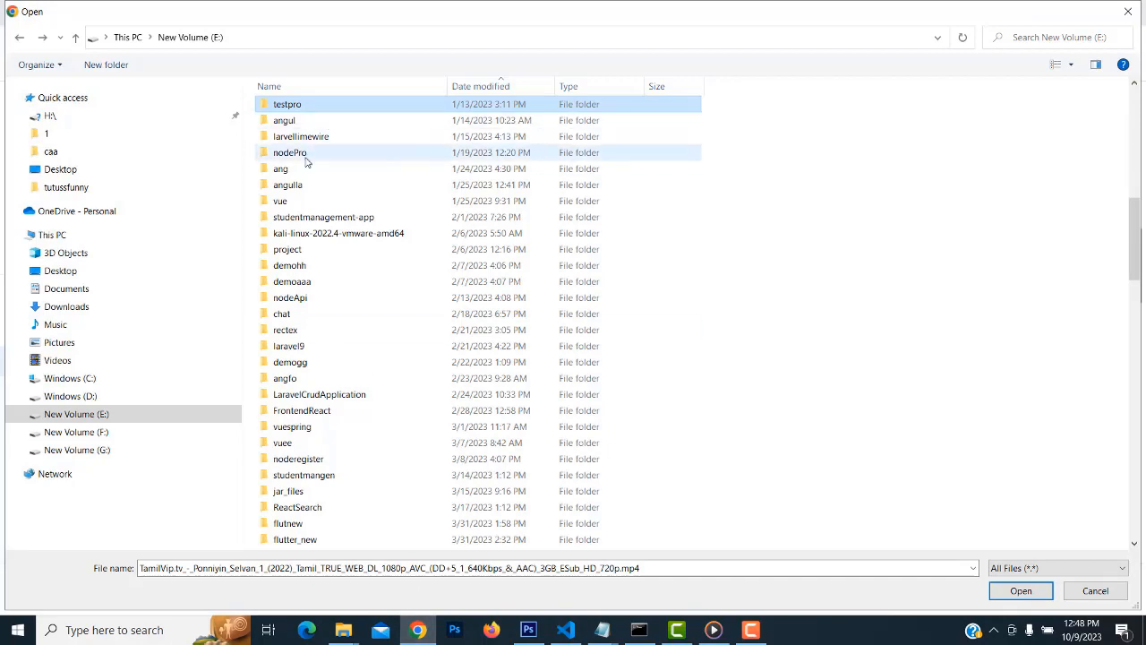
left_click(81, 432)
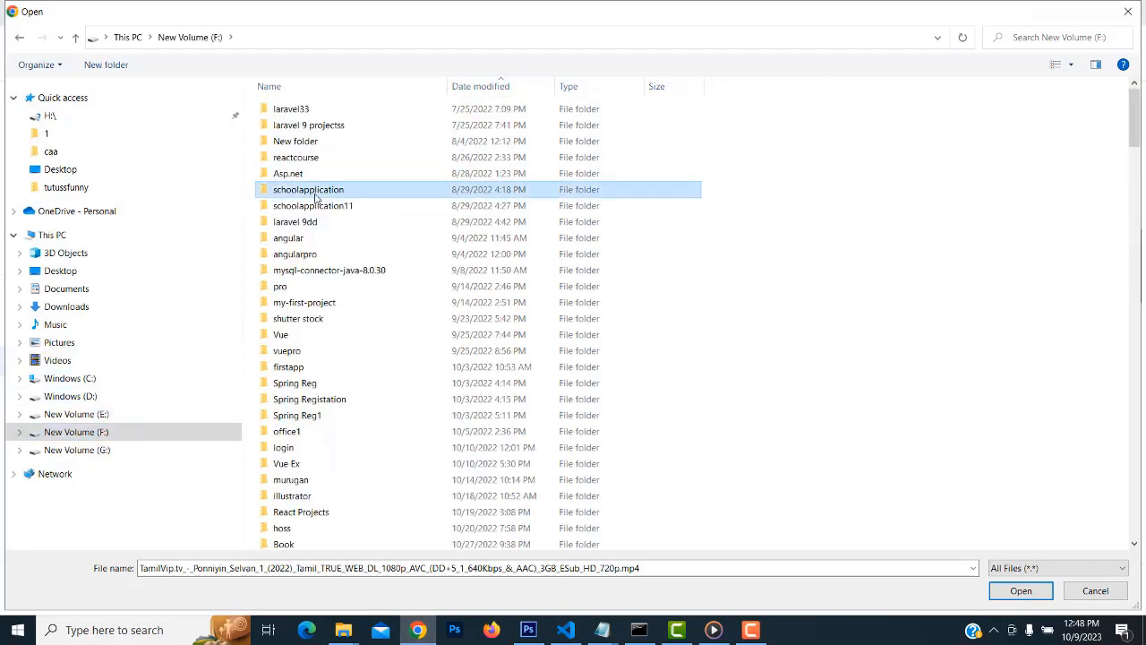
scroll(318, 200, "down", 10)
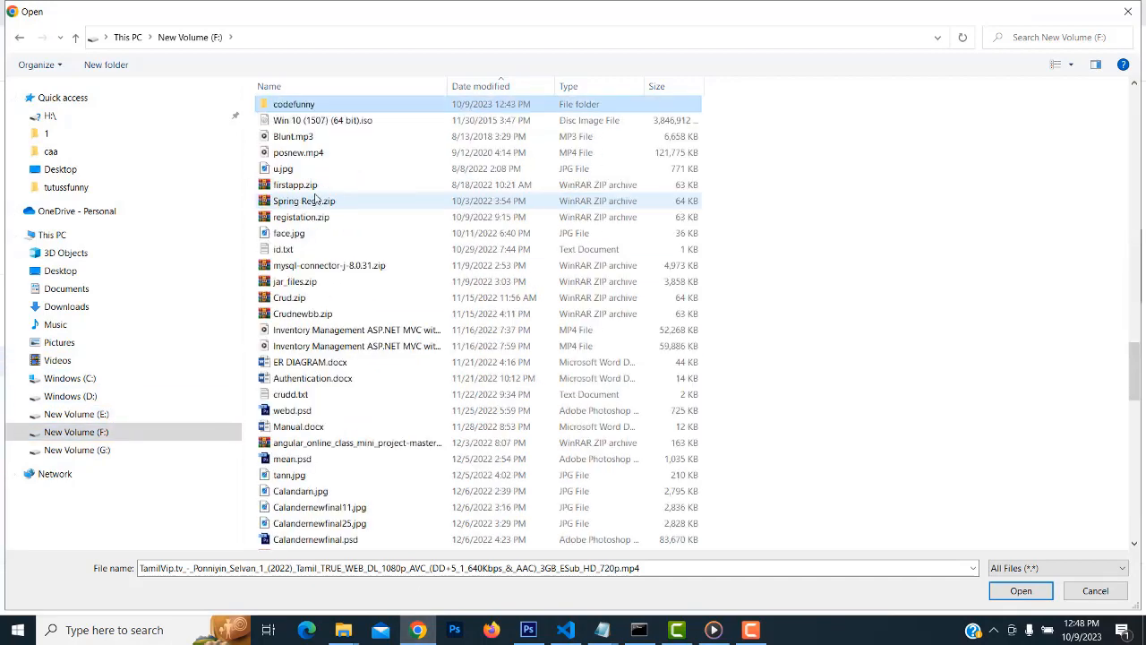
double_click(343, 105)
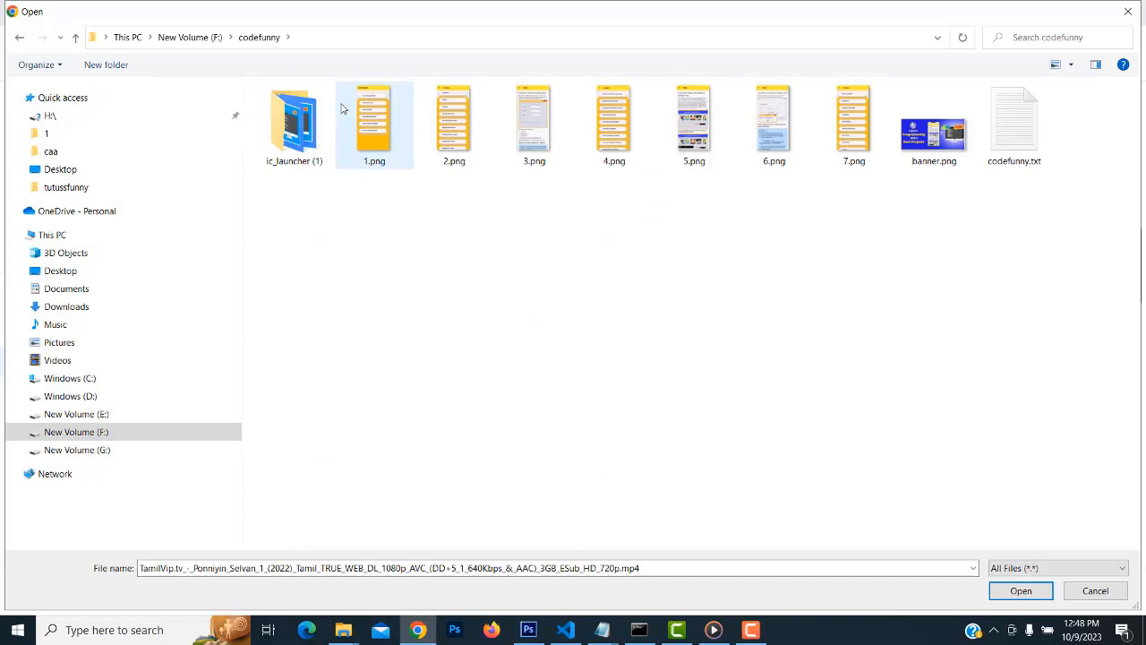
double_click(296, 123)
left_click(376, 135)
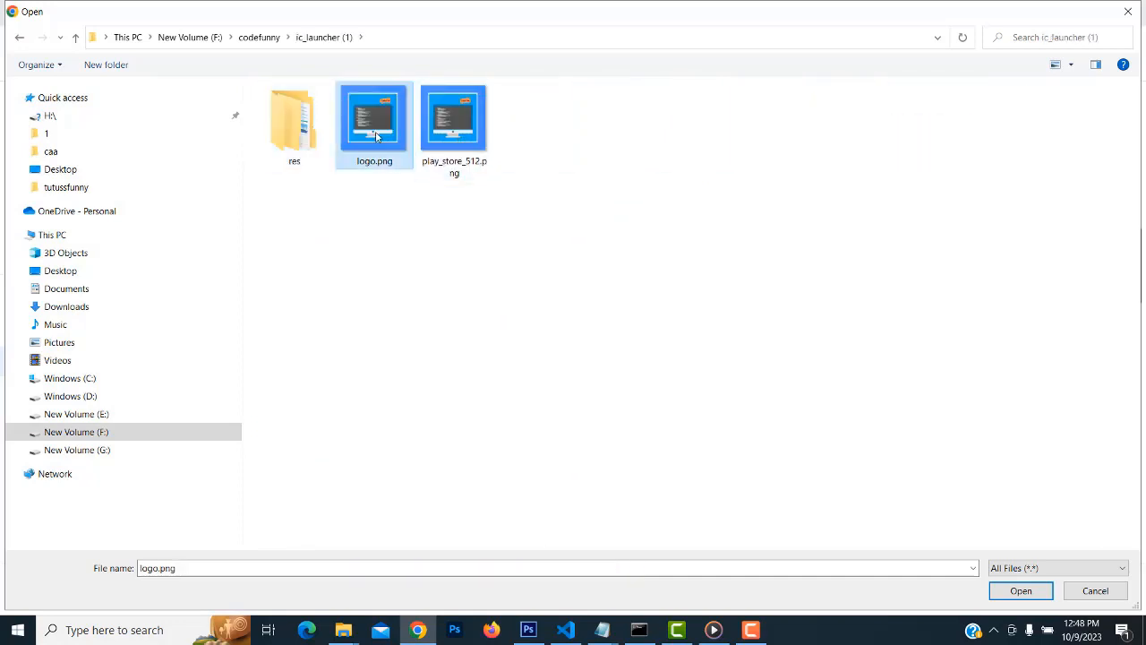
left_click(456, 135)
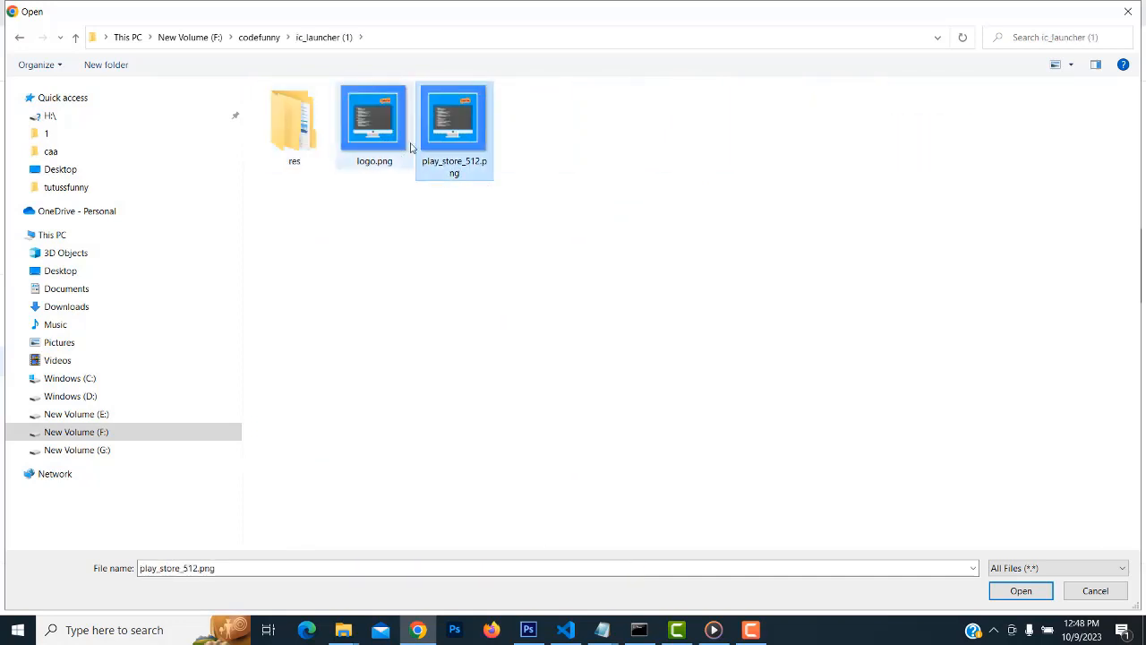
double_click(456, 137)
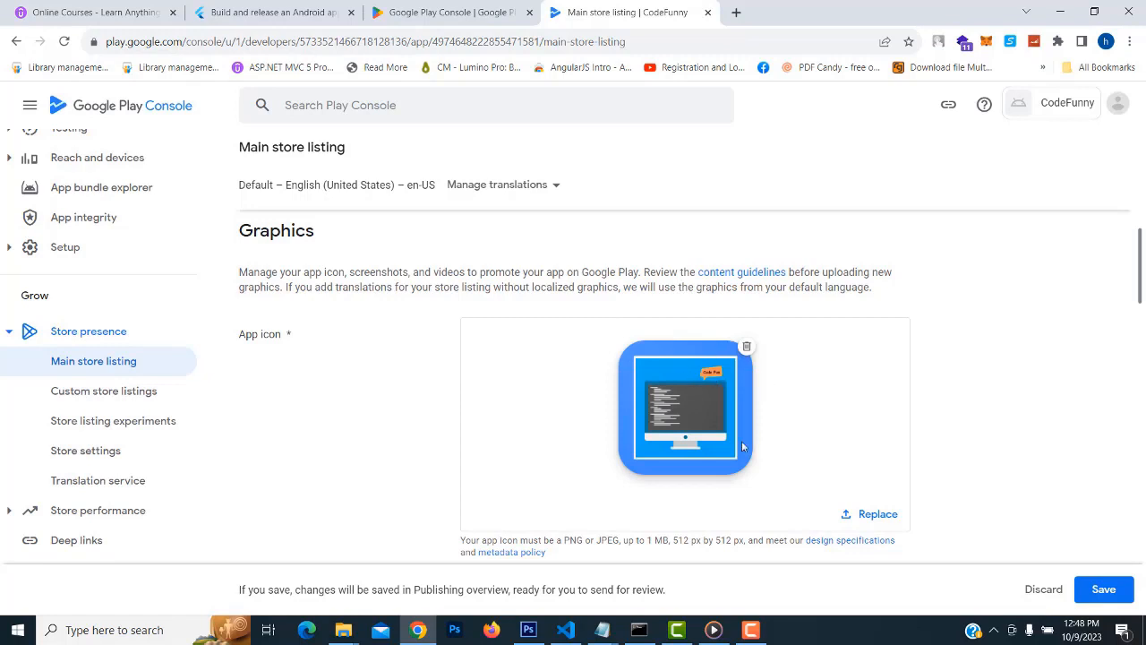
Scroll to Feature graphic and select its 1,024 px width requirement for copying
scroll(662, 273, "down", 1)
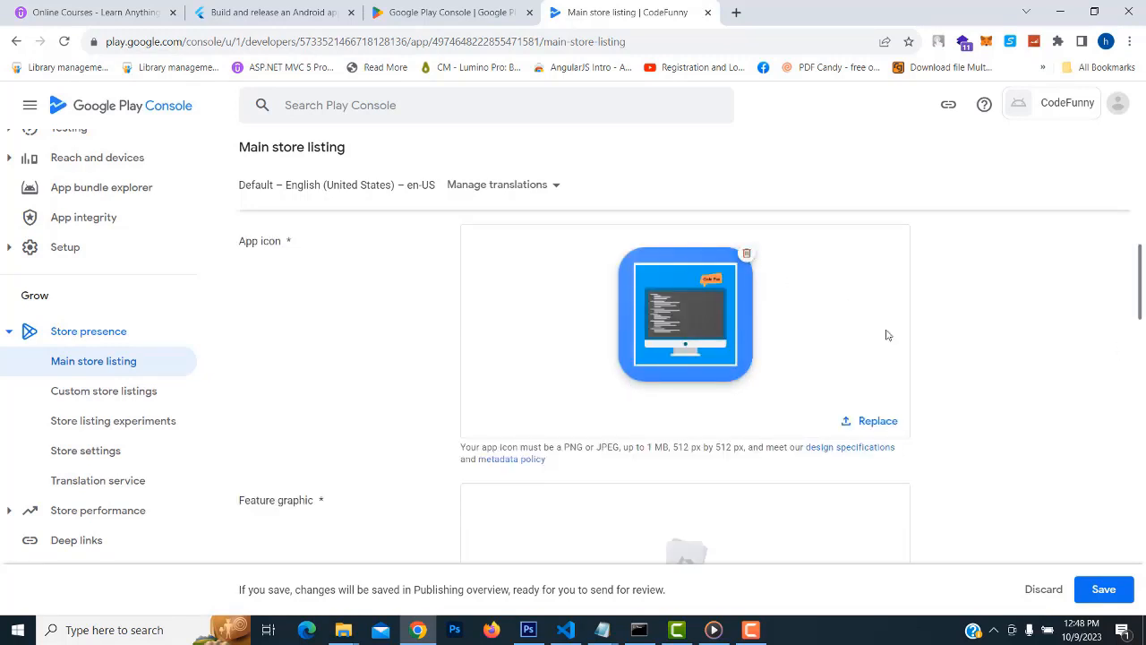
scroll(1007, 378, "down", 2)
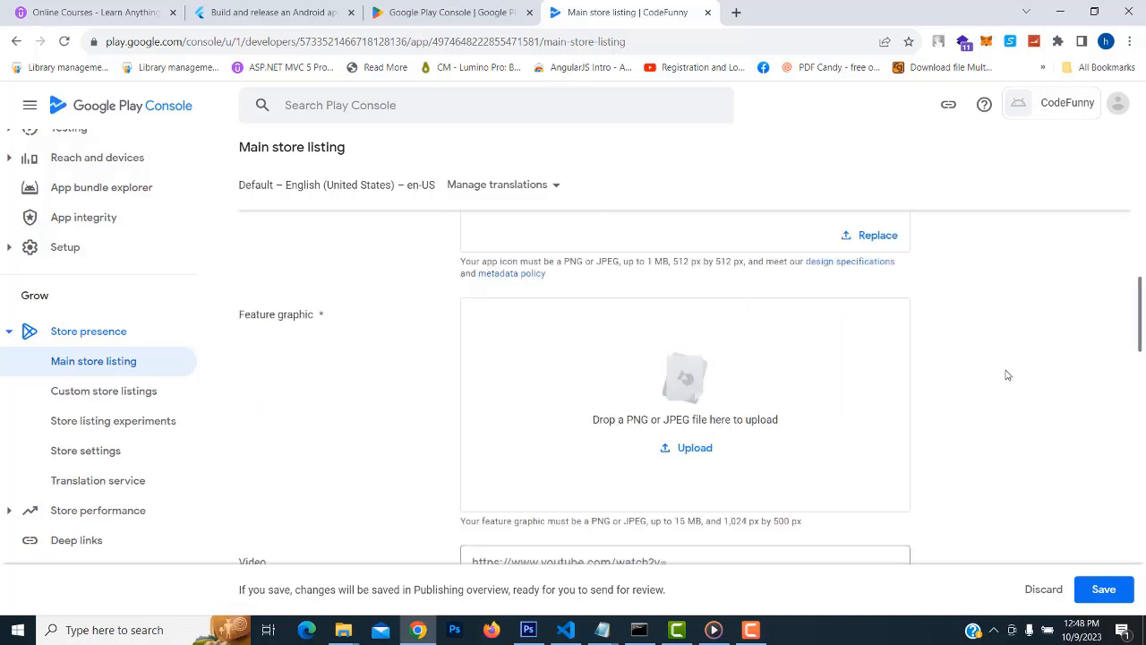
scroll(1007, 374, "down", 1)
scroll(1006, 374, "up", 1)
scroll(1007, 375, "down", 1)
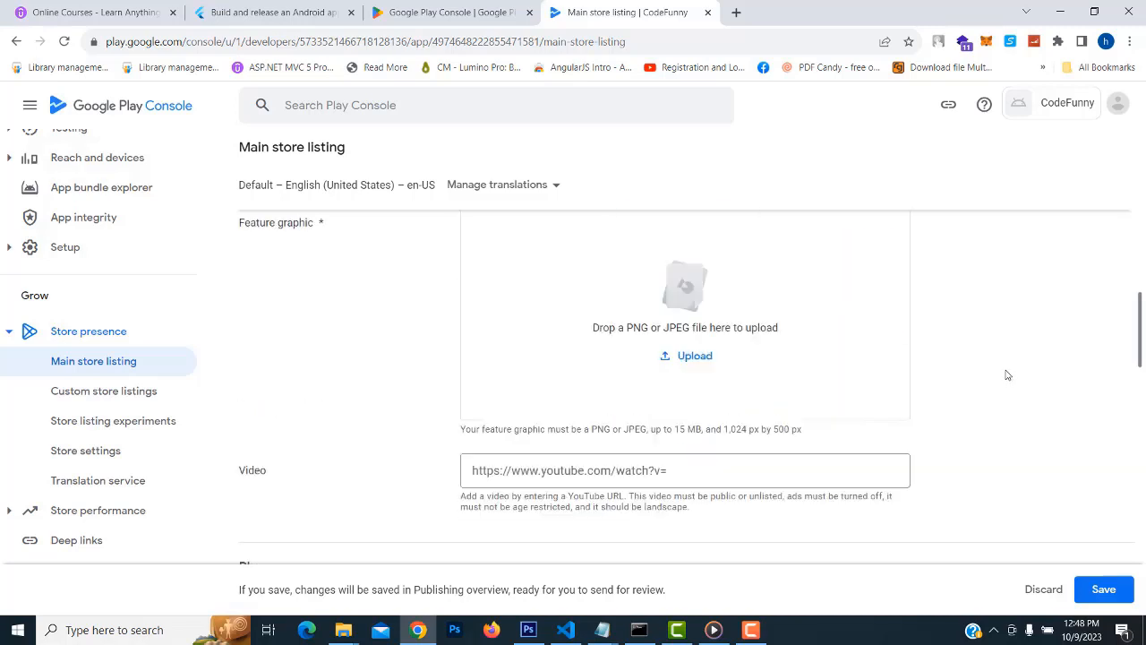
scroll(1006, 374, "up", 1)
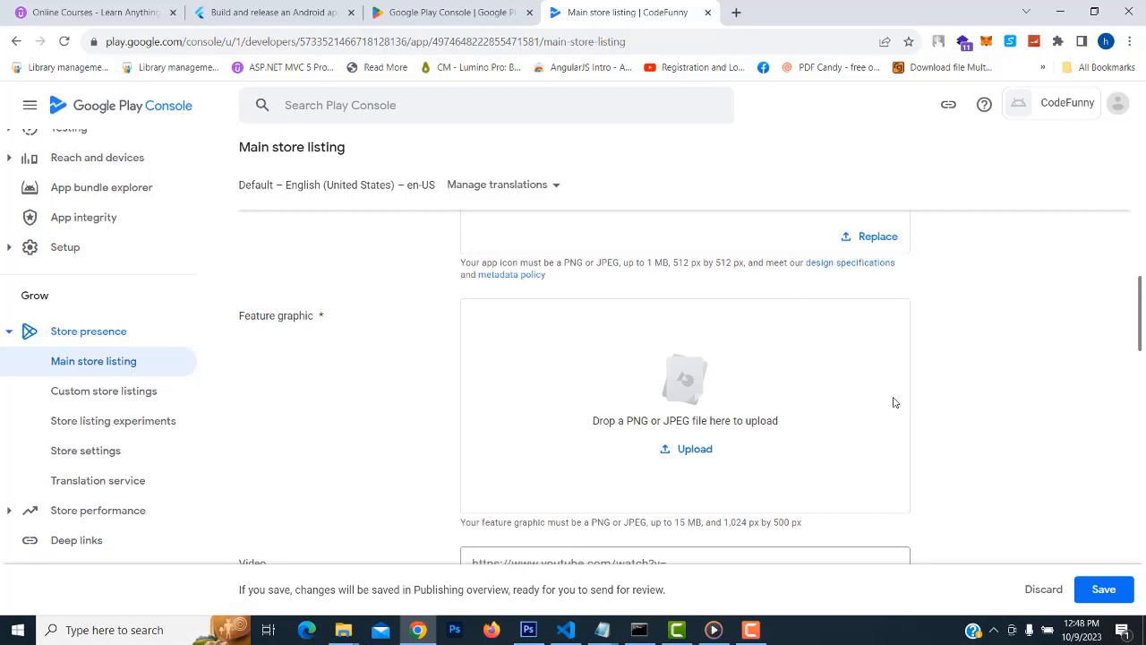
left_click_drag(724, 523, 811, 528)
double_click(729, 523)
key("ctrl+c")
Launch Photoshop from the Run prompt
right_click(18, 630)
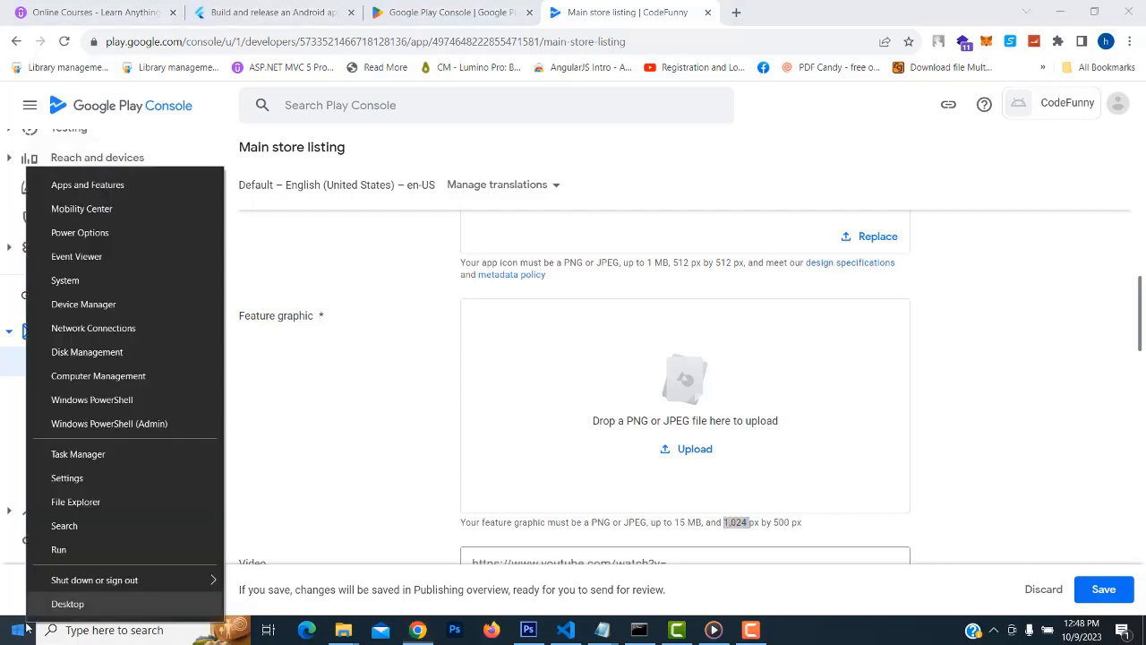
left_click(59, 549)
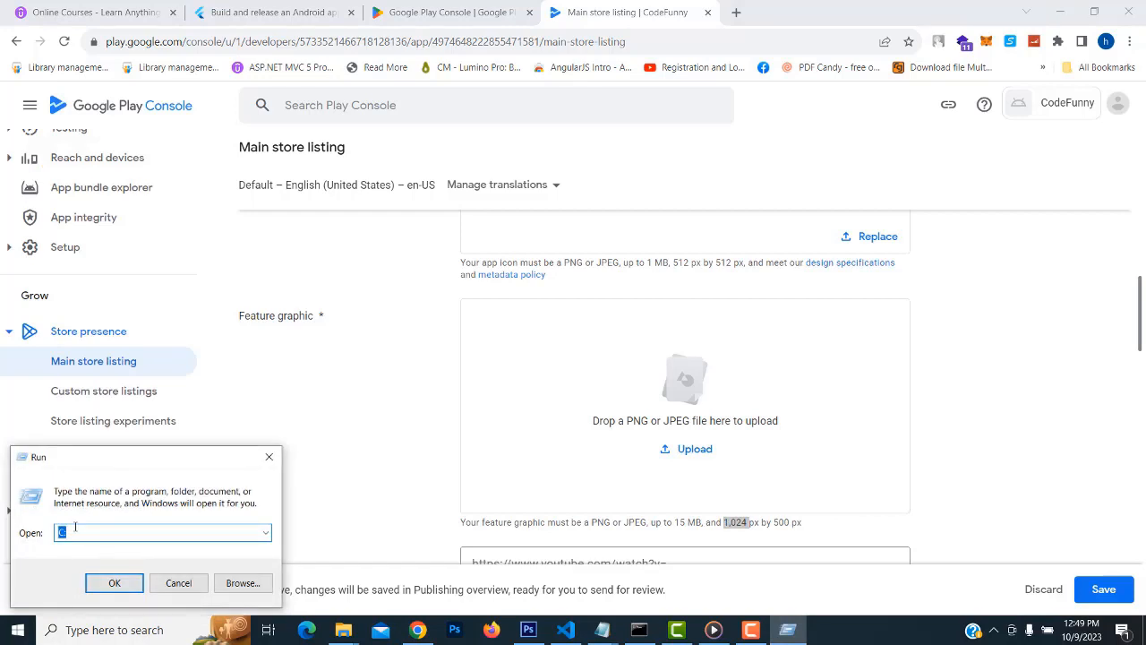
type("photo")
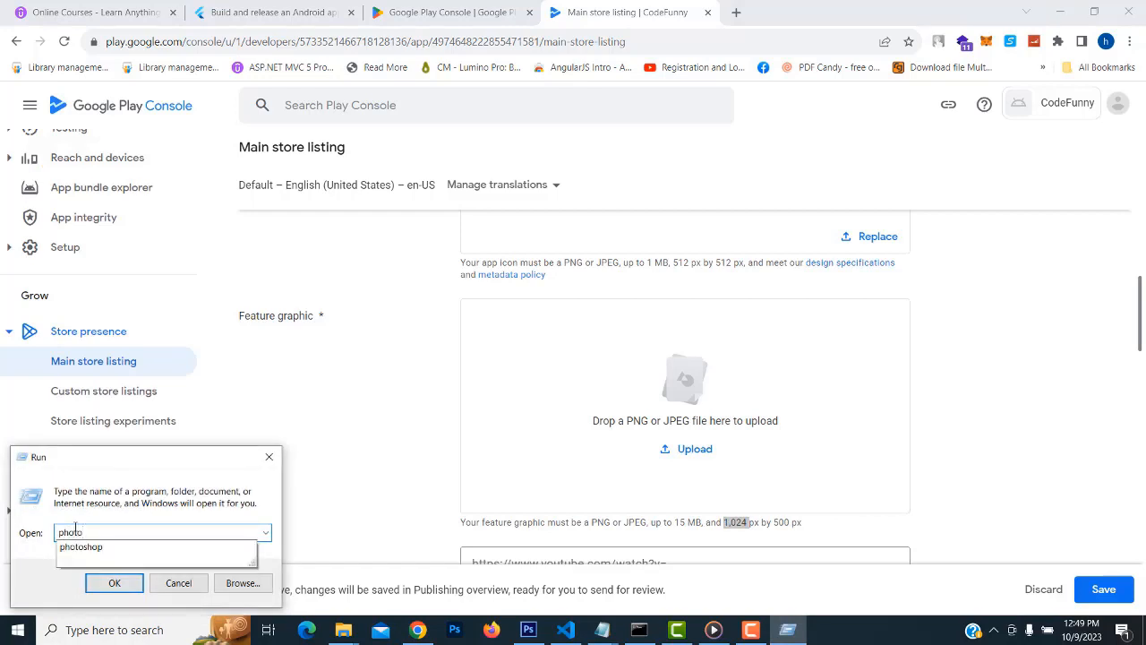
left_click(135, 548)
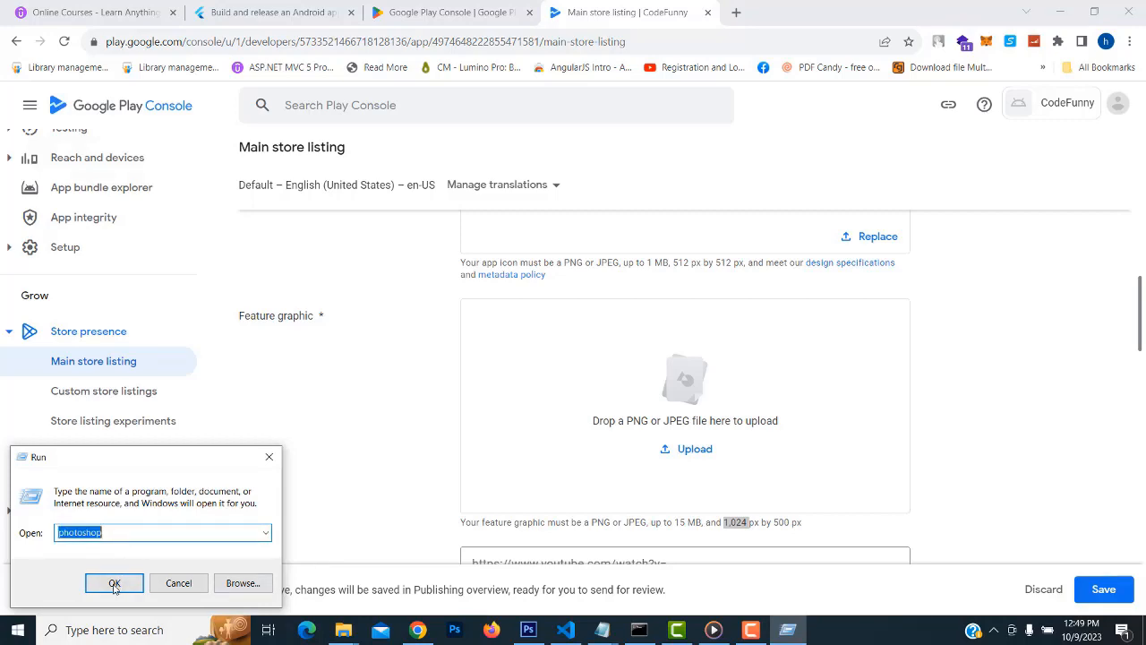
left_click(115, 583)
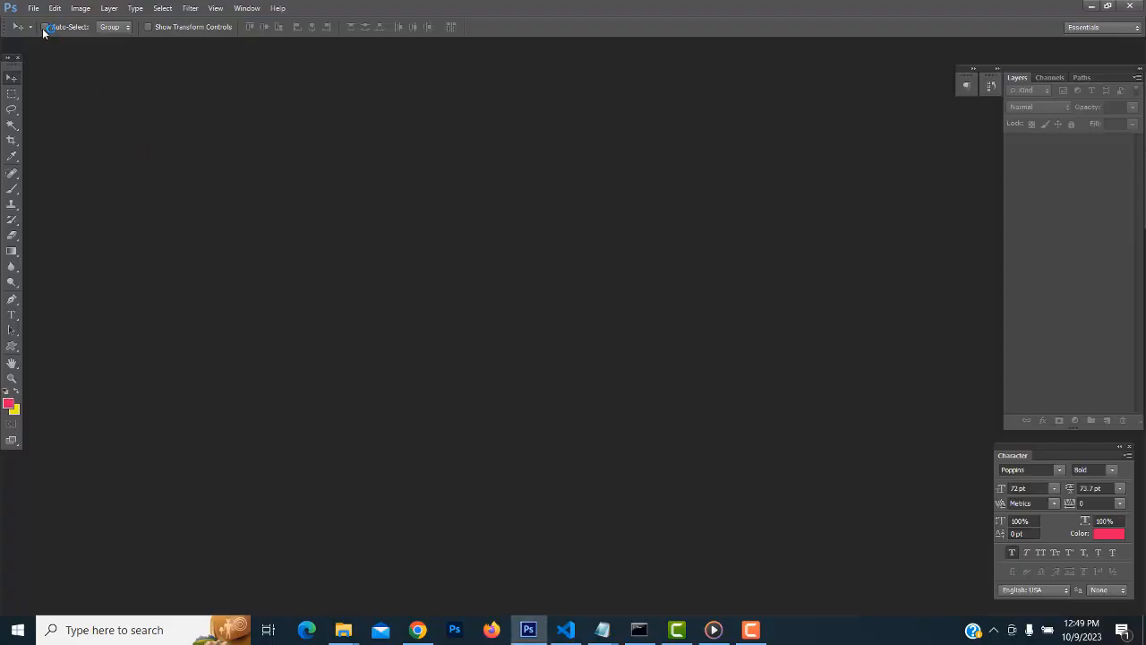
Create a new 1024 × 500 px document using the copied width, then minimize Photoshop
left_click(34, 9)
left_click(43, 22)
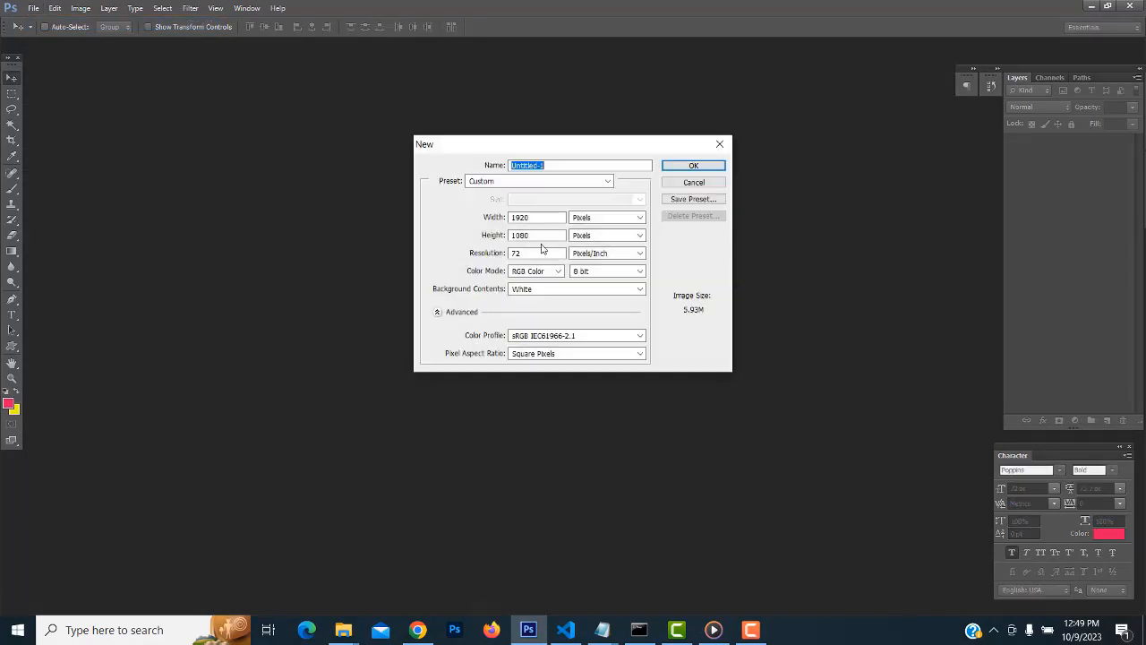
double_click(546, 218)
left_click(418, 630)
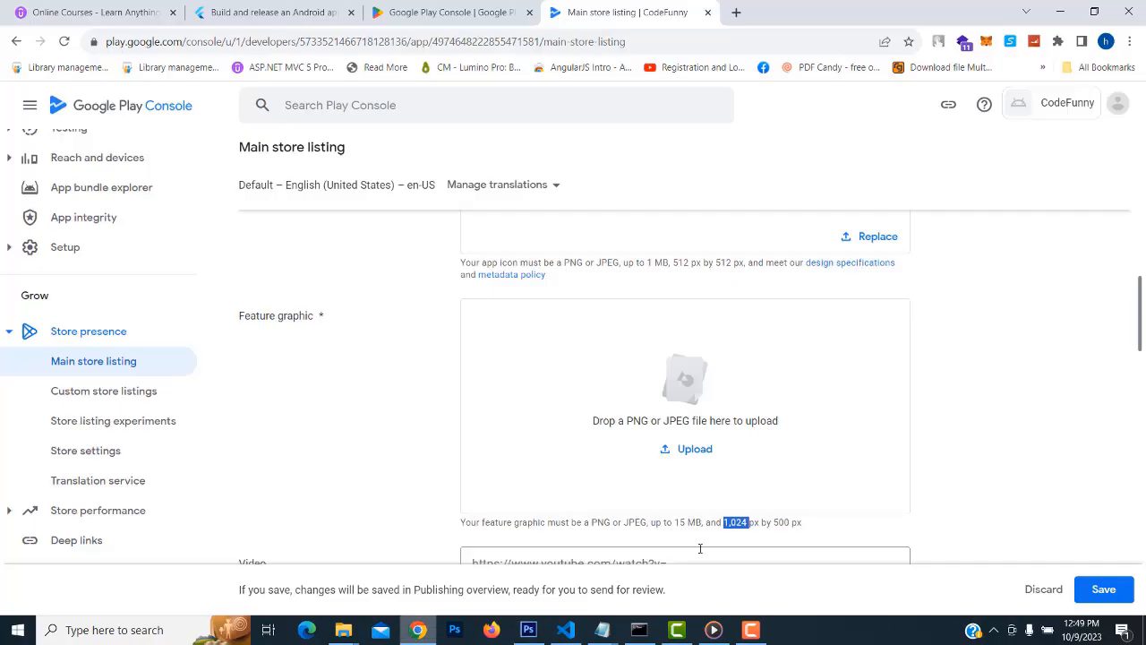
left_click(1061, 11)
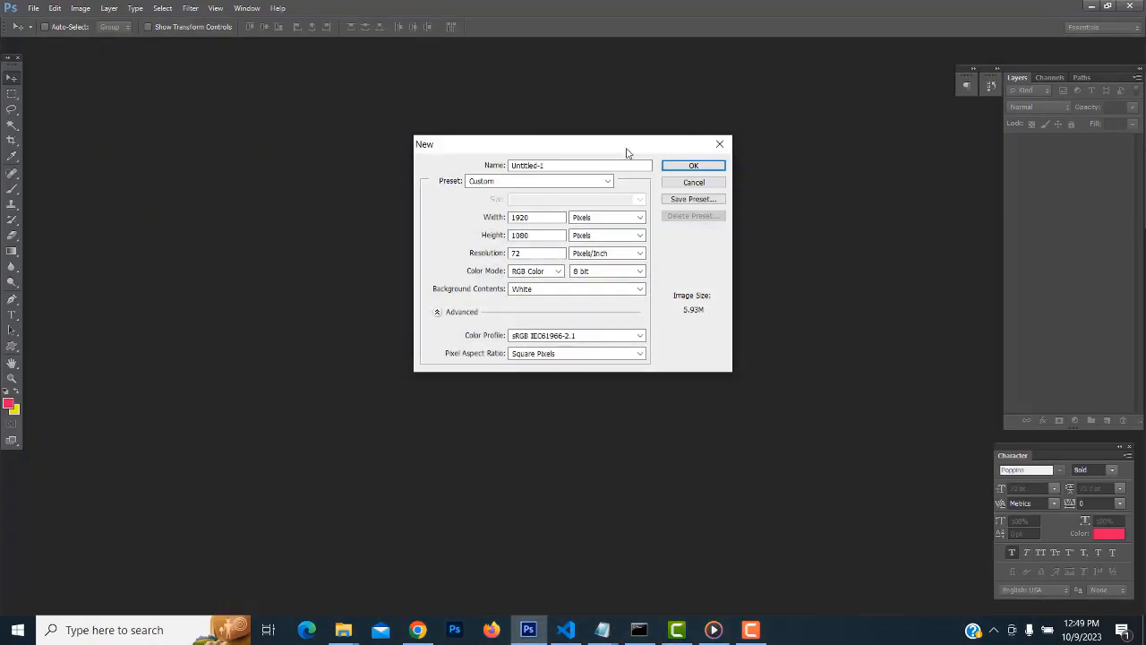
key("ctrl+v")
double_click(532, 234)
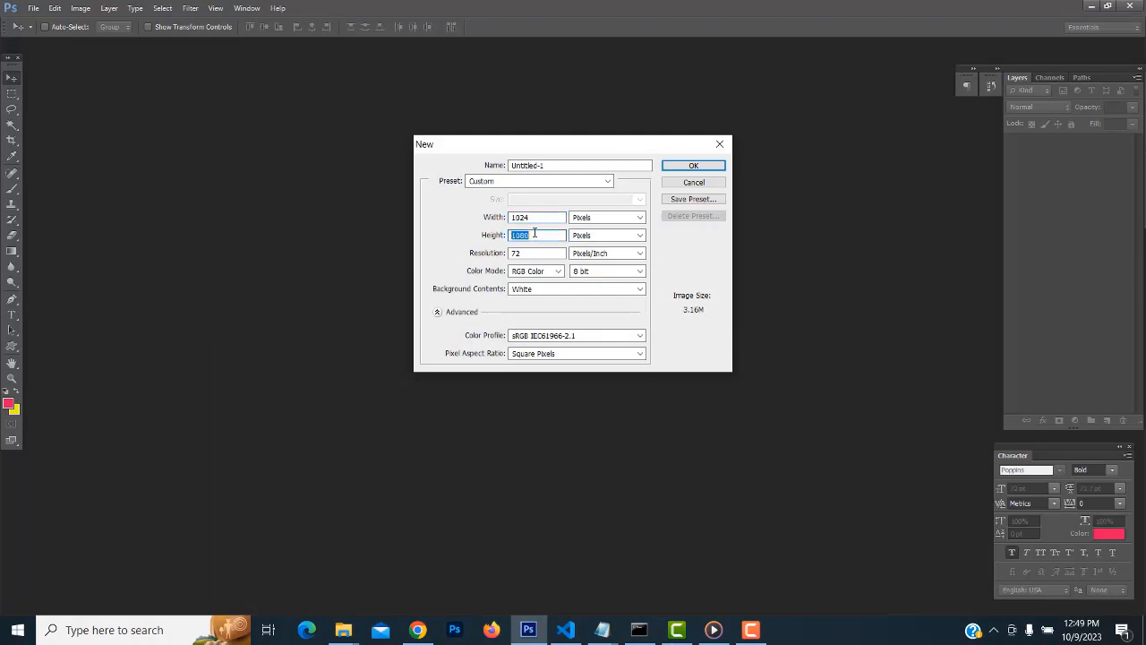
type("500")
key("Tab")
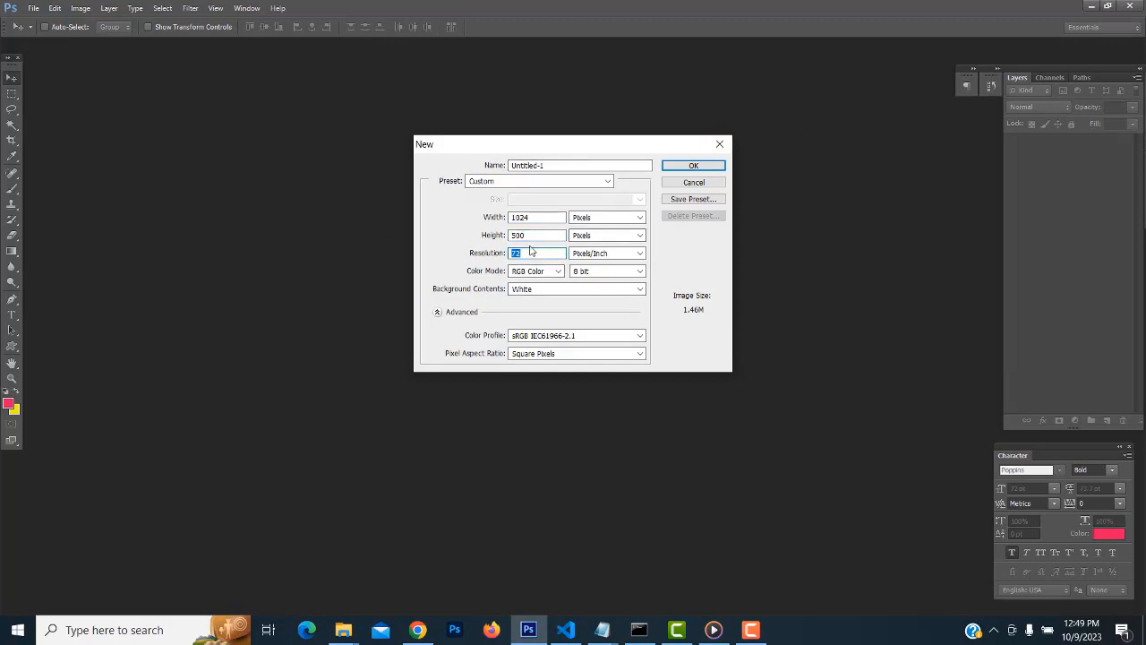
left_click(686, 167)
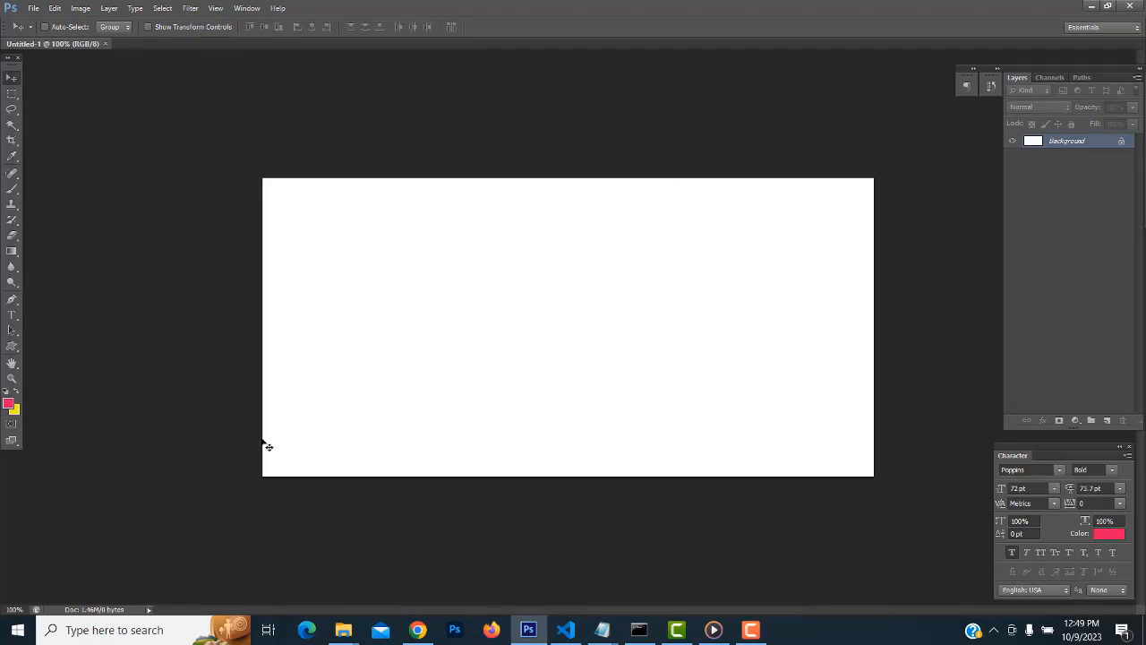
left_click(1092, 5)
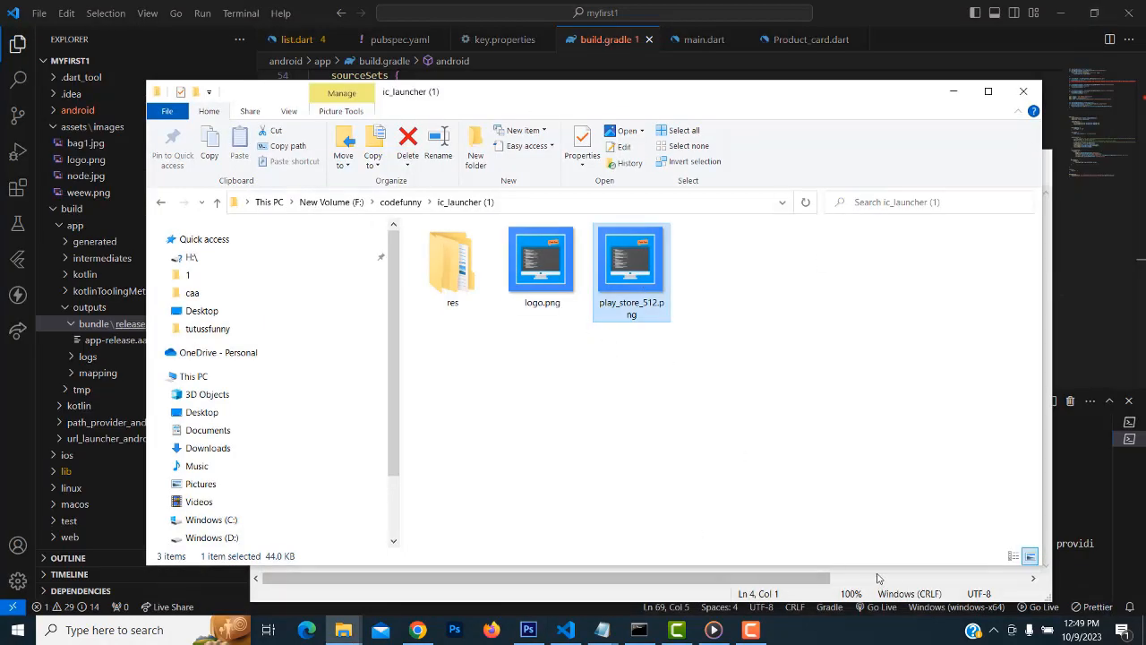
Upload banner.png from F:\codefunny as the Feature graphic image
key("alt+Tab")
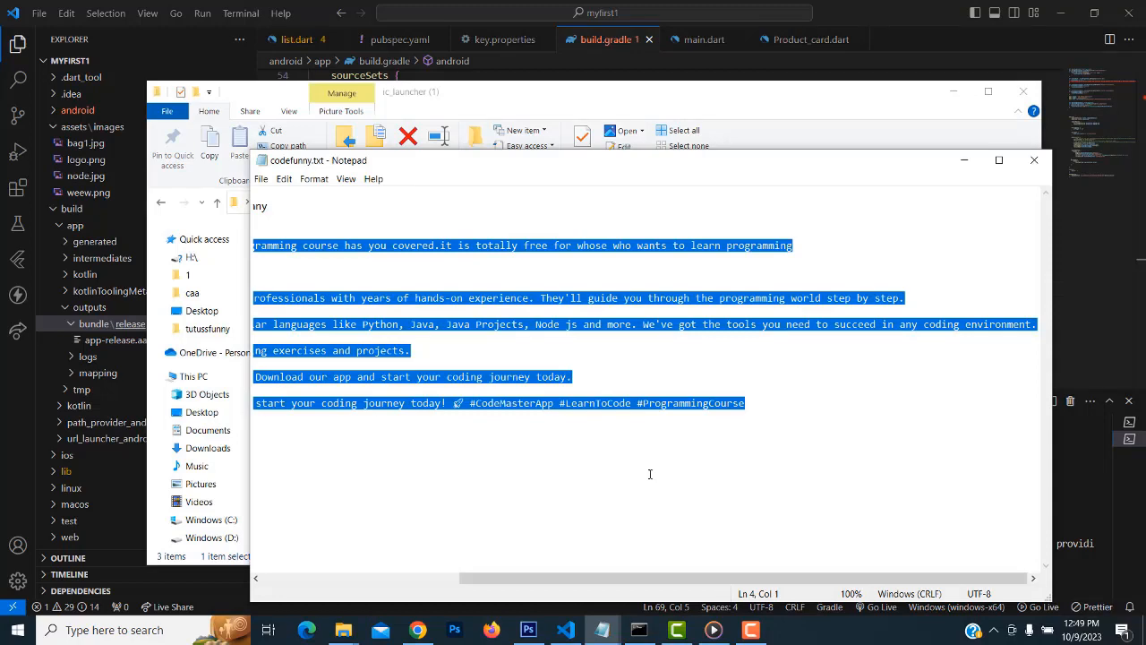
left_click(417, 630)
left_click(690, 452)
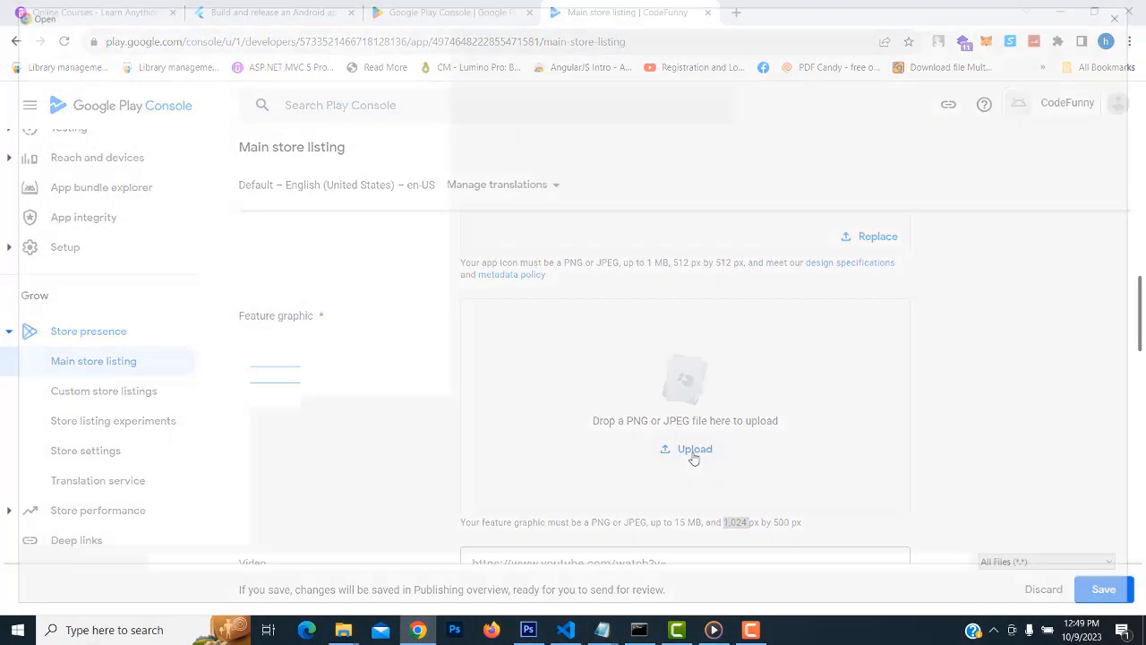
left_click(374, 35)
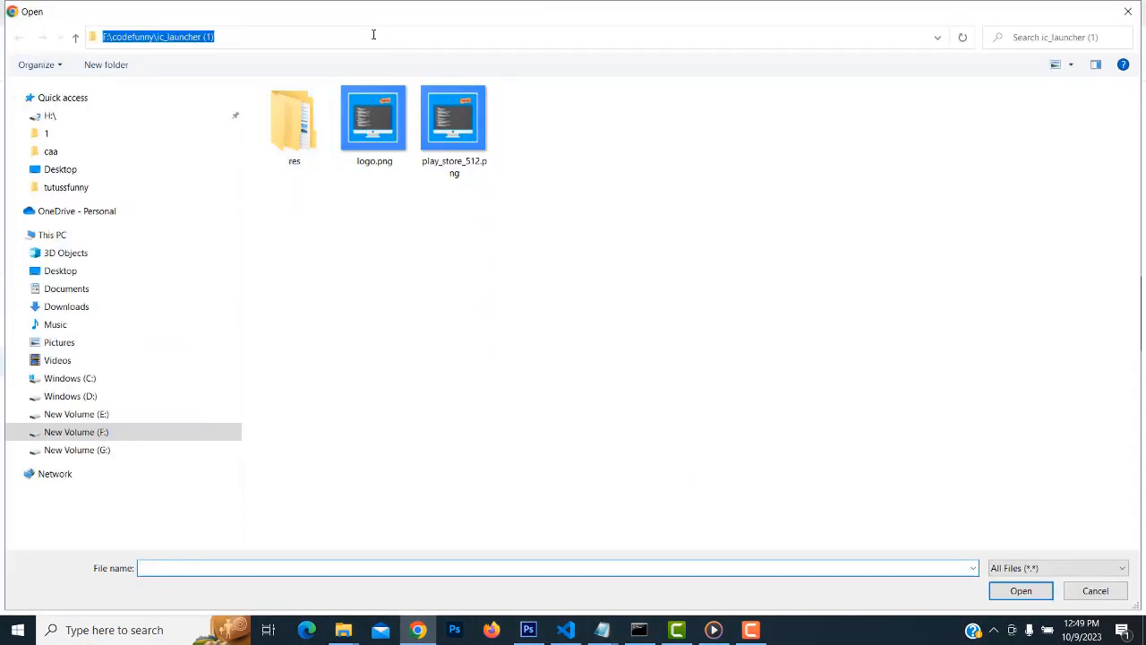
left_click_drag(216, 36, 156, 37)
key("BackSpace")
key("Return")
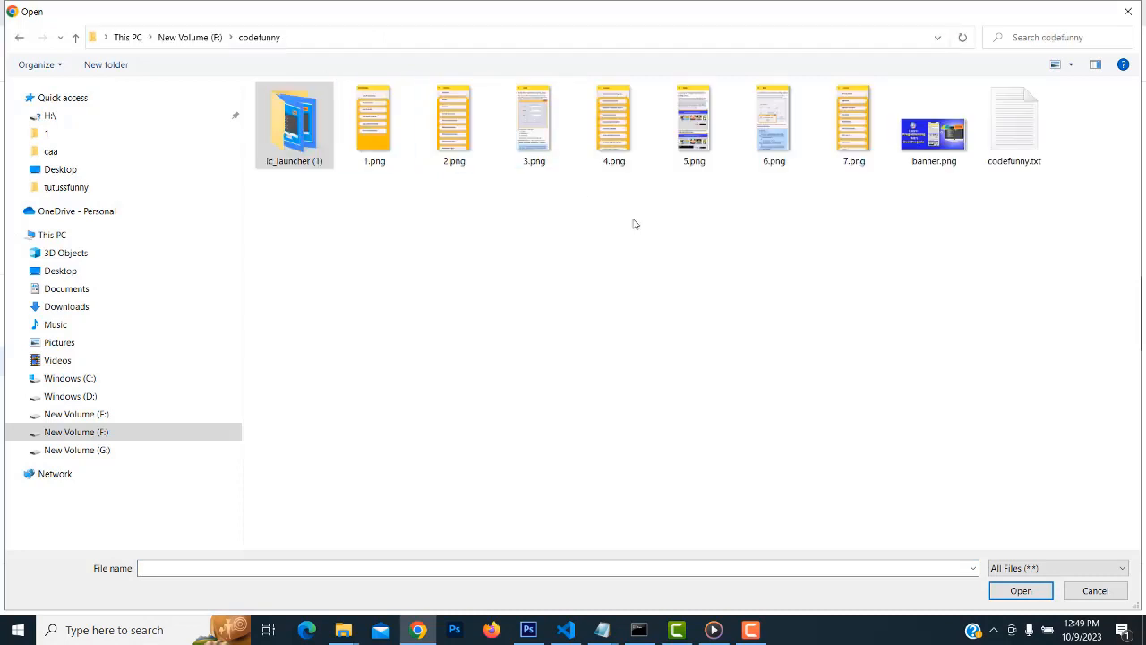
left_click(932, 148)
double_click(932, 148)
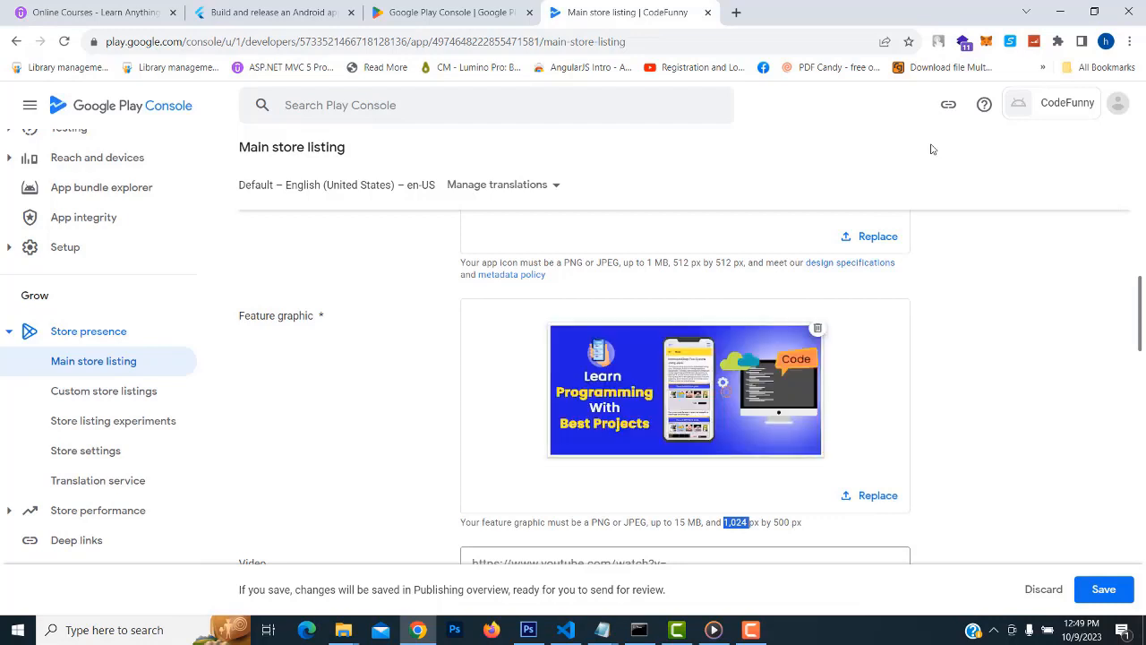
scroll(1030, 386, "down", 1)
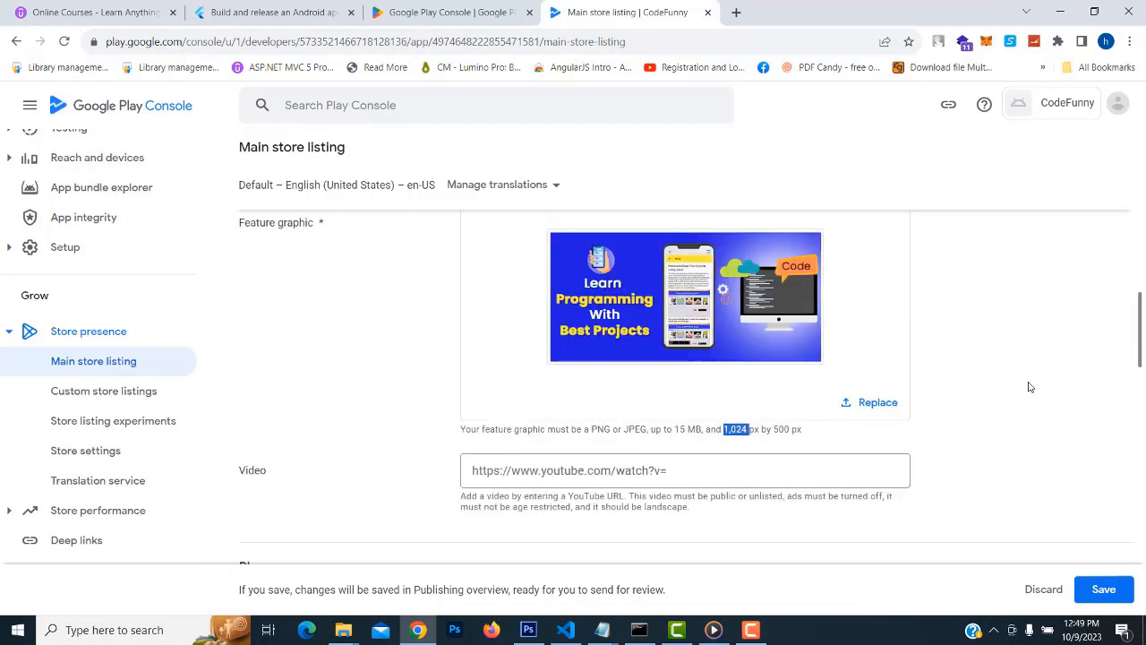
scroll(1028, 386, "down", 1)
left_click(760, 385)
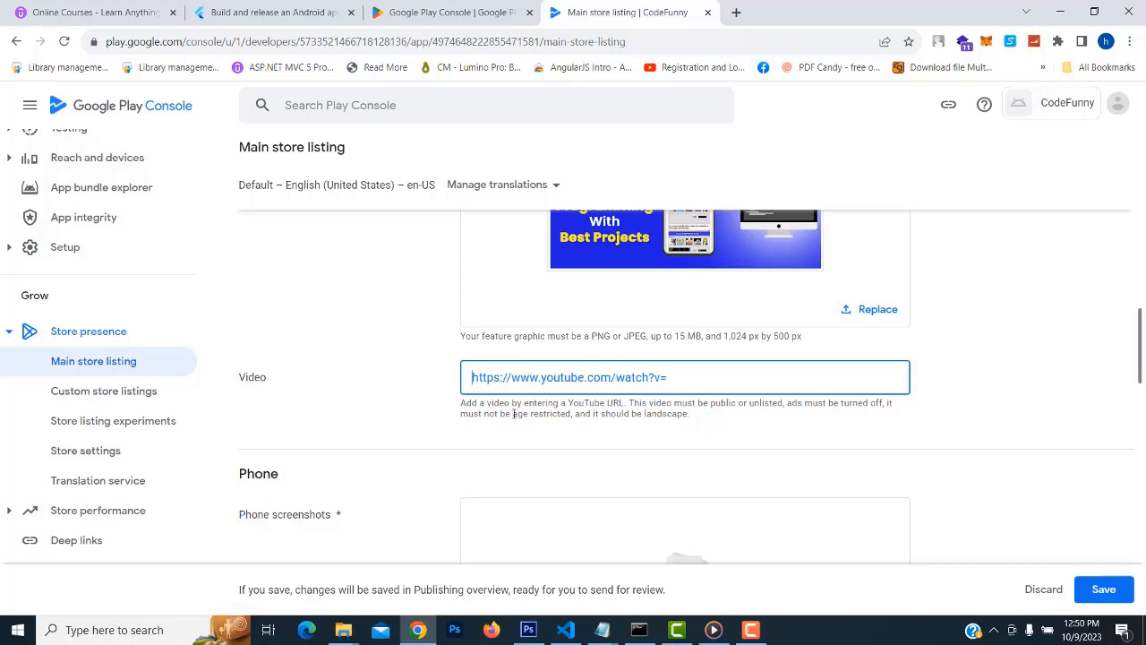
double_click(796, 403)
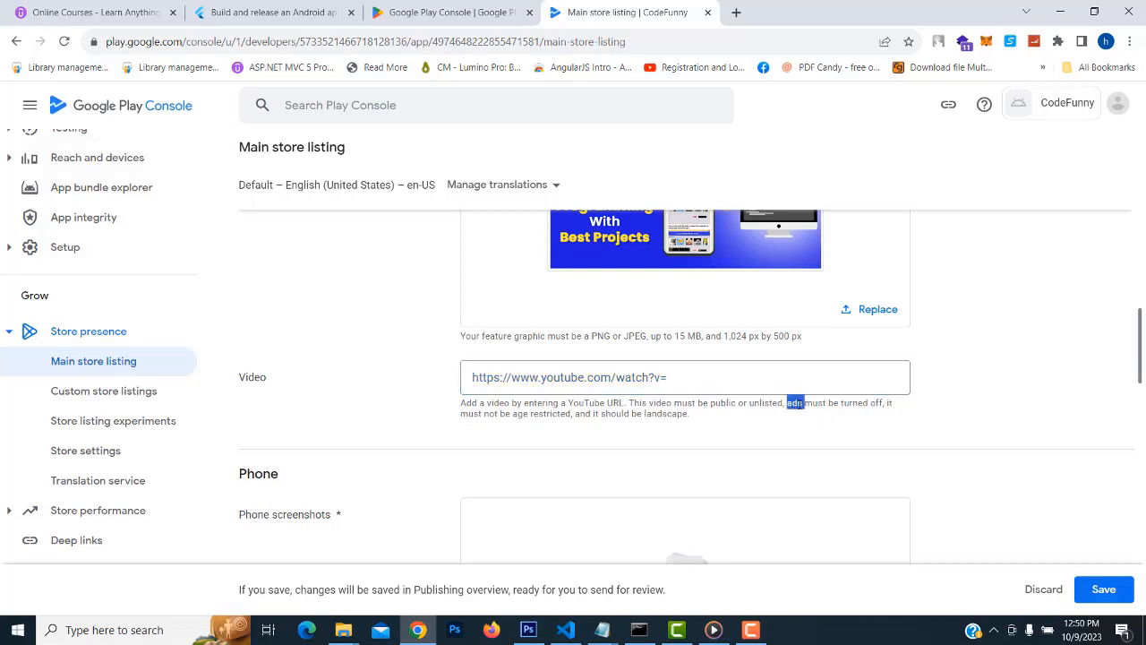
double_click(876, 403)
double_click(755, 404)
double_click(767, 407)
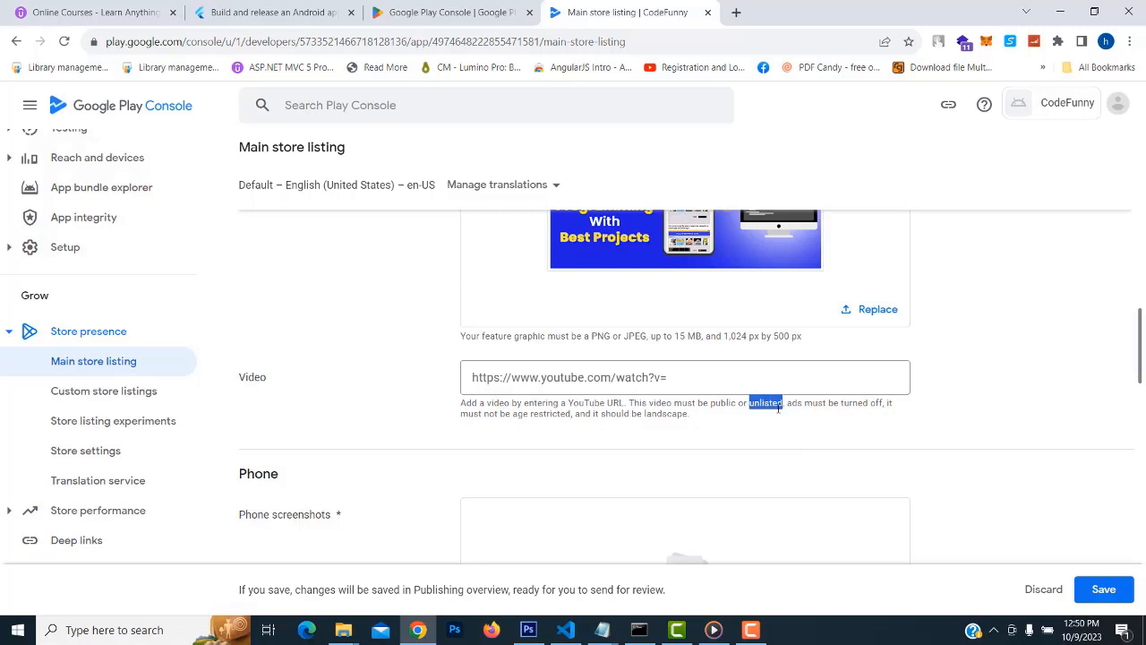
left_click(474, 377)
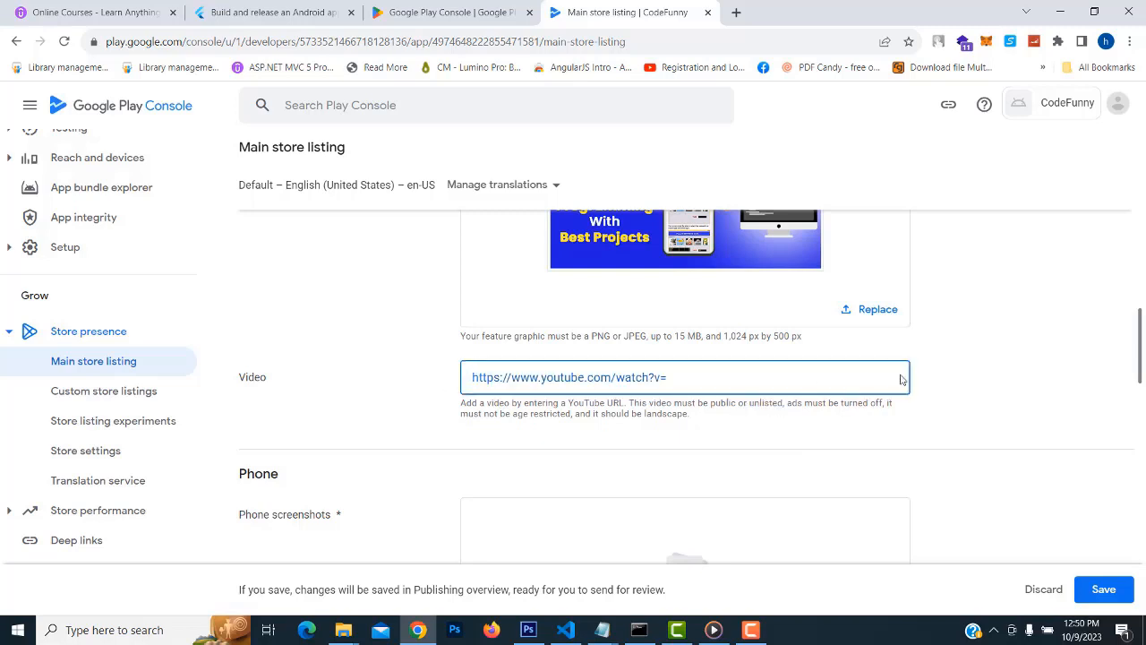
left_click_drag(841, 404, 892, 407)
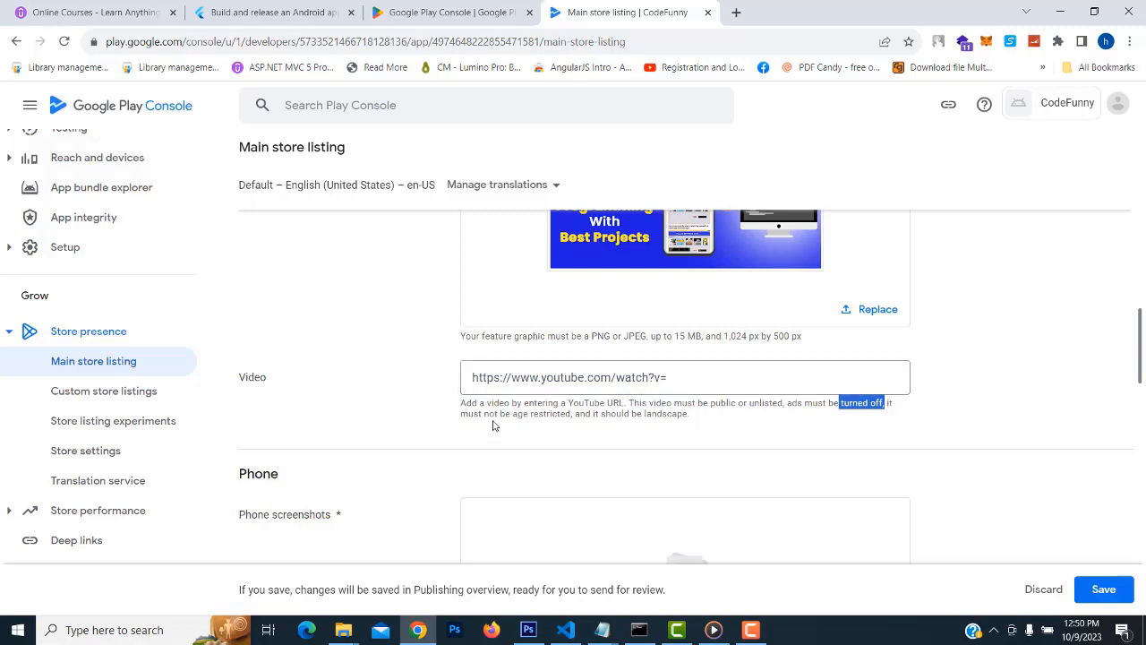
left_click(806, 387)
left_click_drag(459, 403, 781, 417)
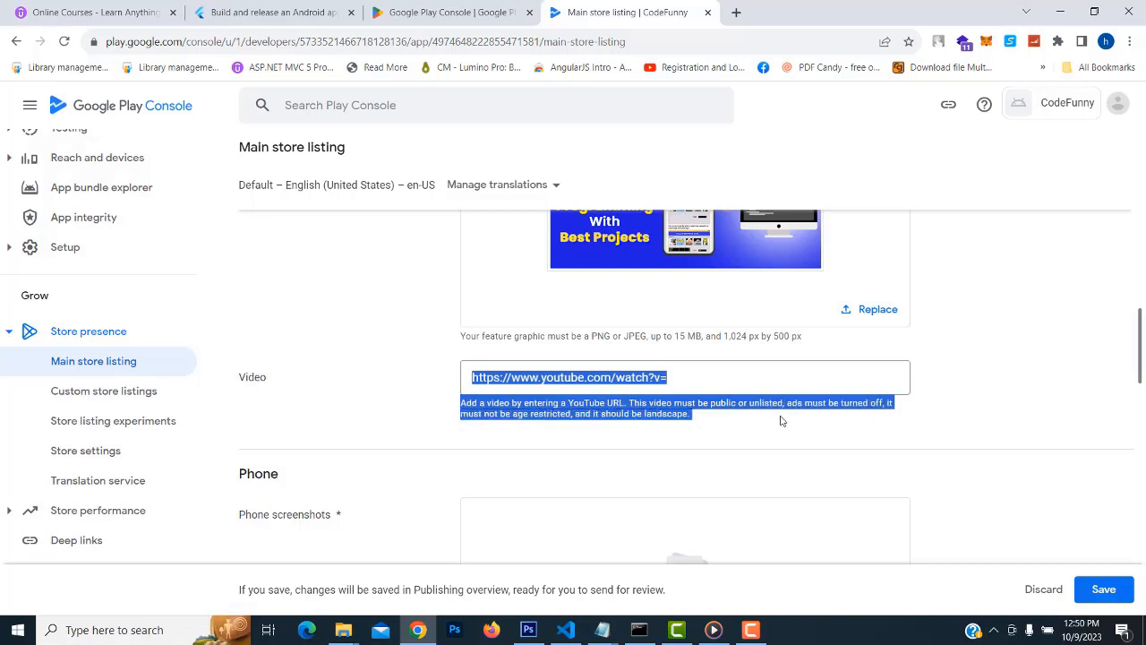
left_click(714, 381)
Upload 1.png through 7.png from the codefunny folder under Phone screenshots
scroll(1003, 358, "down", 2)
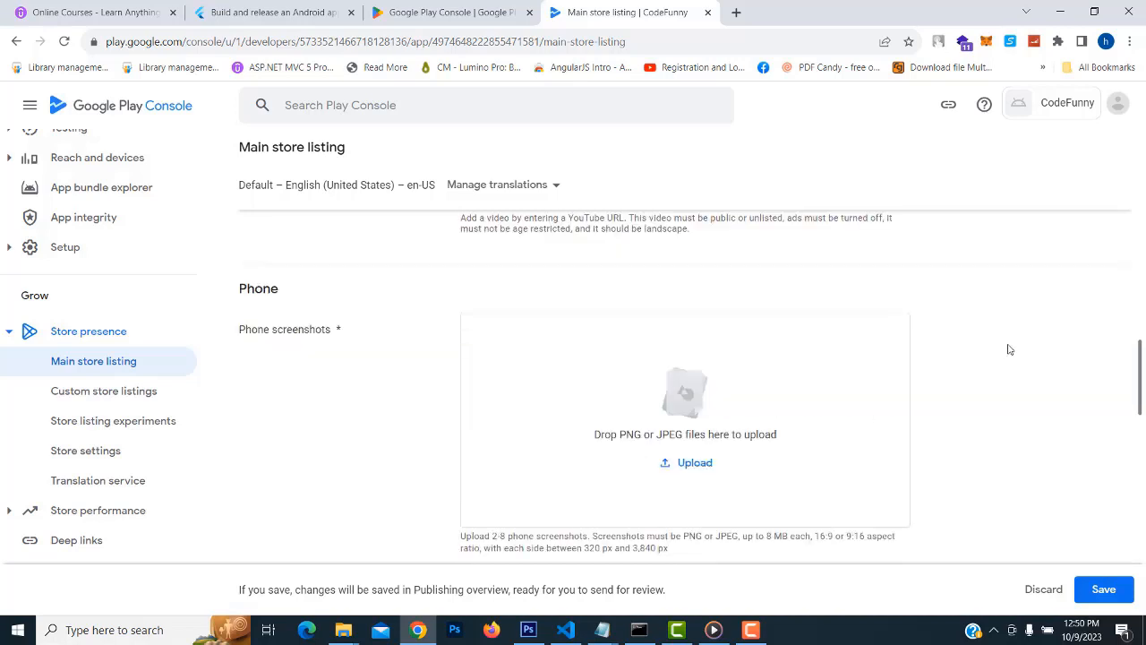
scroll(785, 349, "down", 1)
scroll(685, 366, "up", 1)
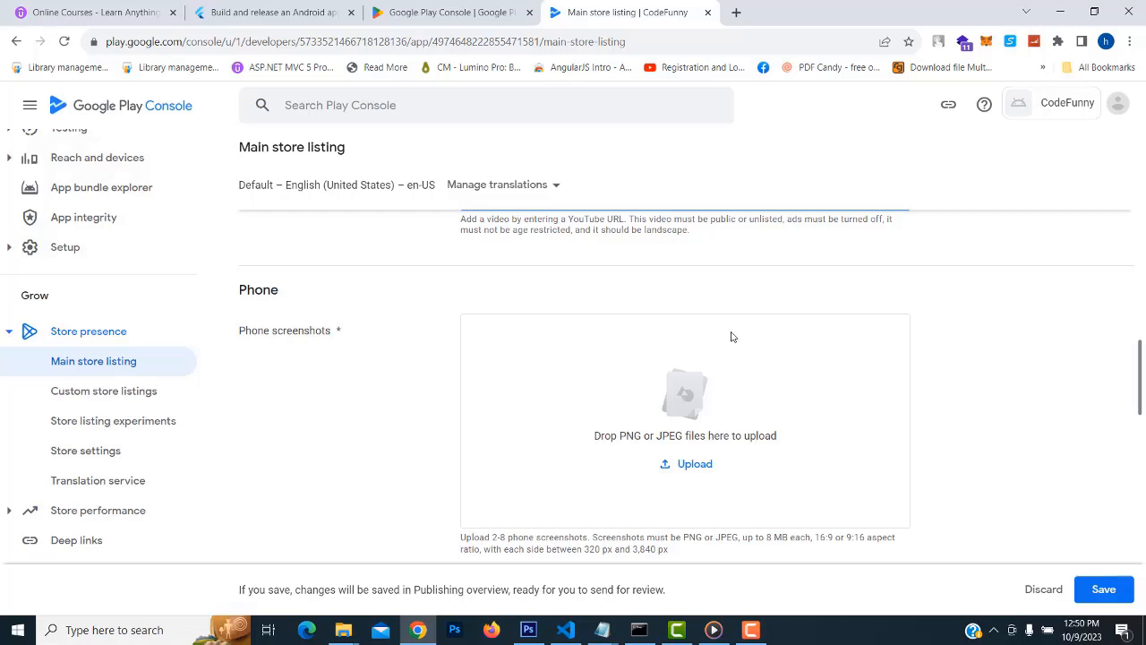
left_click(701, 464)
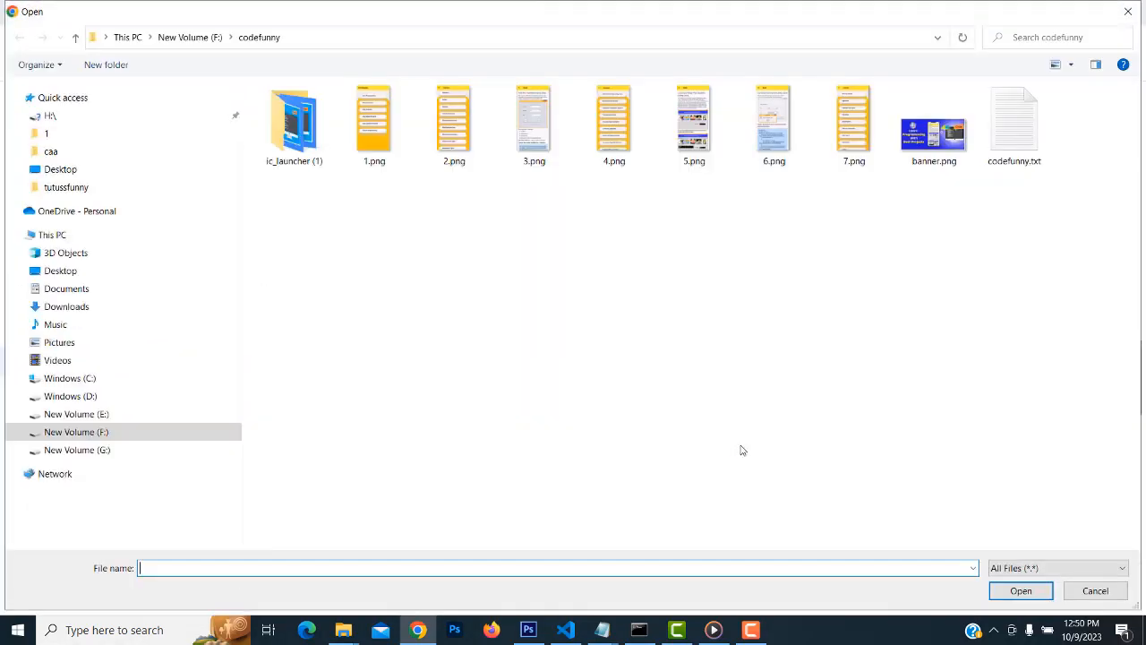
left_click(377, 150)
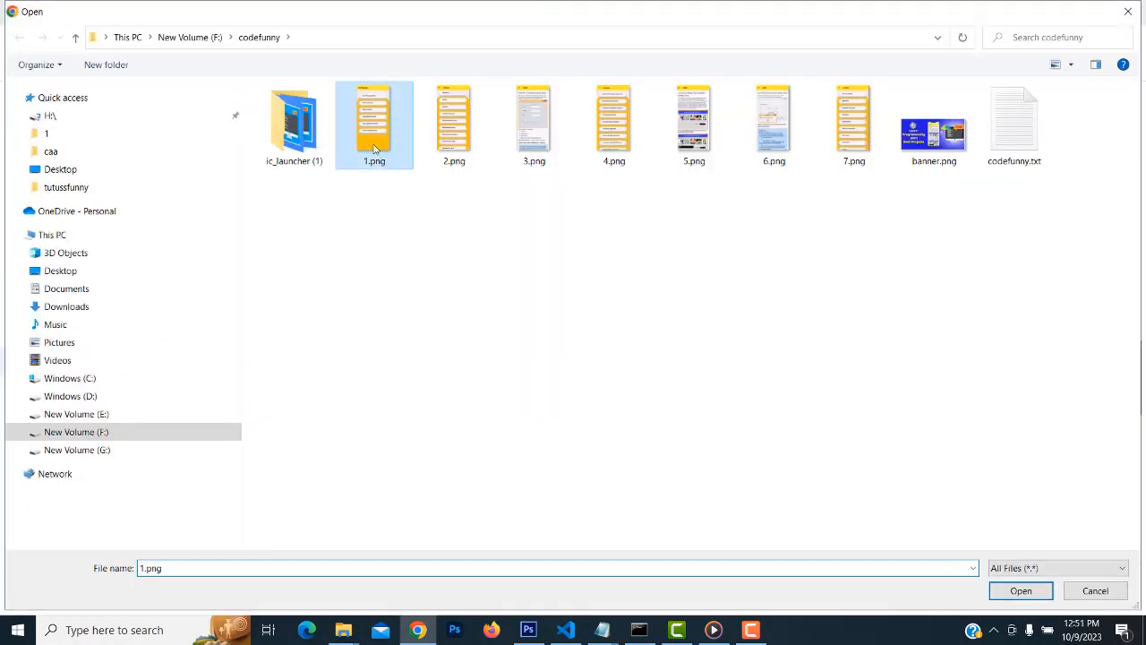
left_click(457, 152, "ctrl")
left_click(546, 166, "ctrl")
left_click(595, 161, "ctrl")
left_click(688, 155, "ctrl")
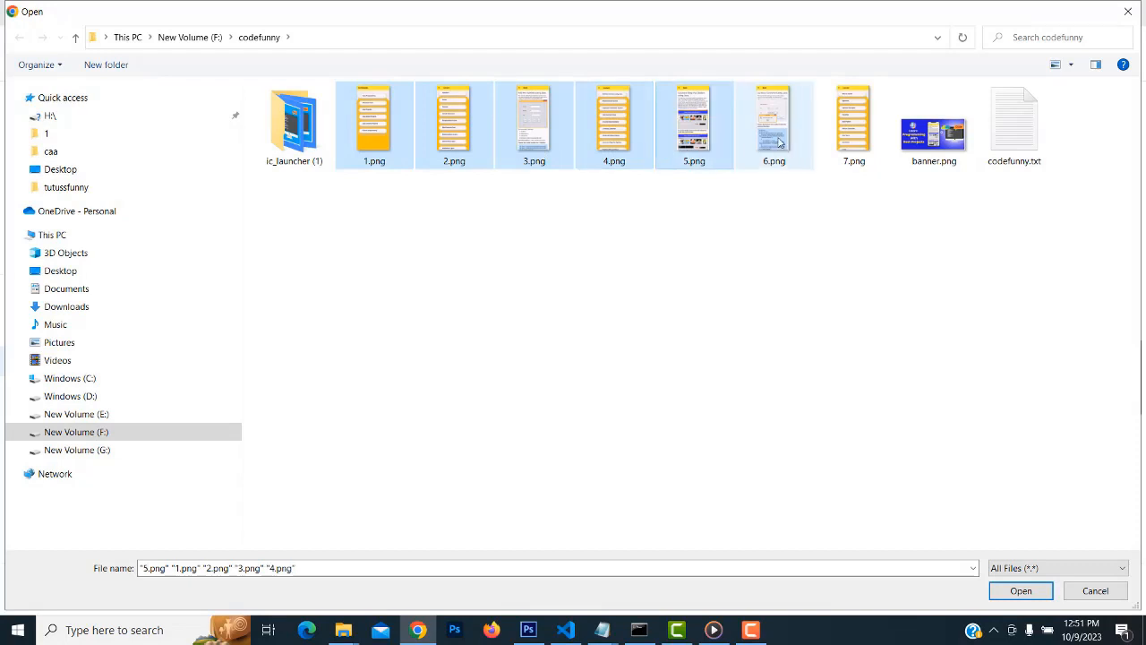
left_click(773, 134, "ctrl")
left_click(853, 135, "ctrl")
left_click(1023, 593)
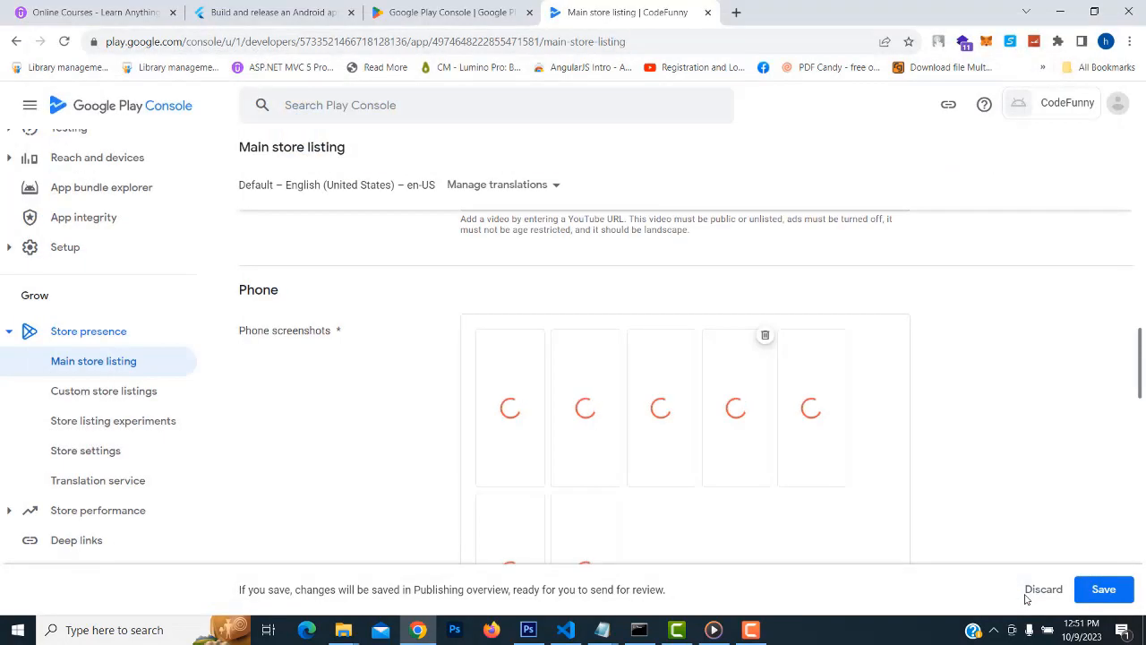
scroll(1010, 438, "down", 1)
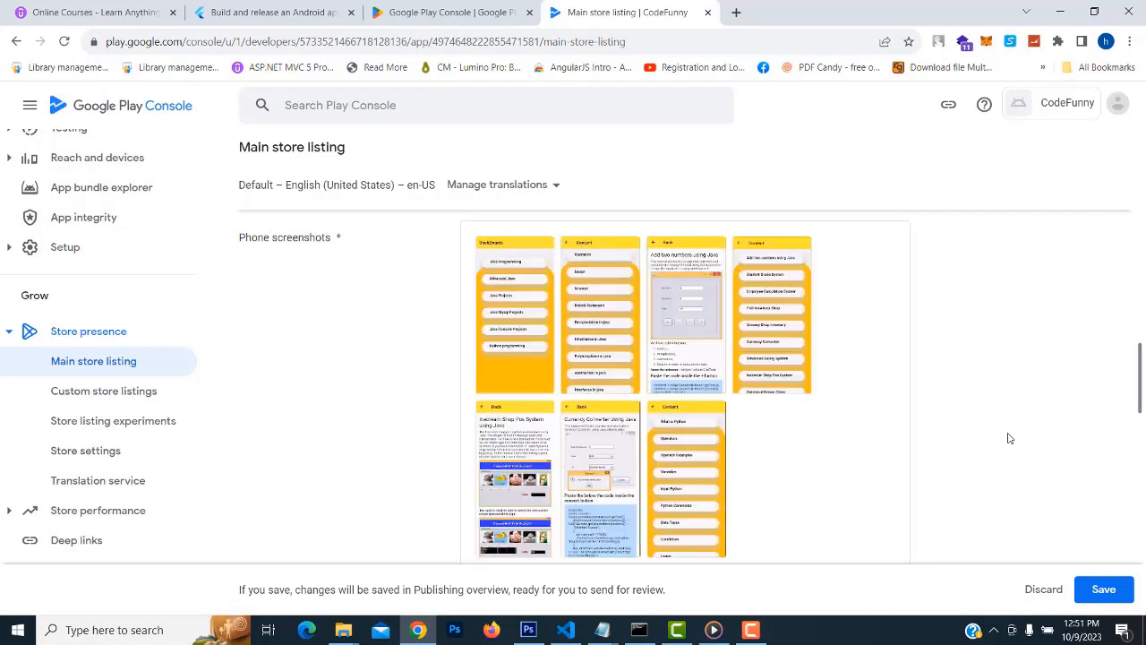
Review the screenshot sections and save the main store listing changes
scroll(927, 401, "down", 2)
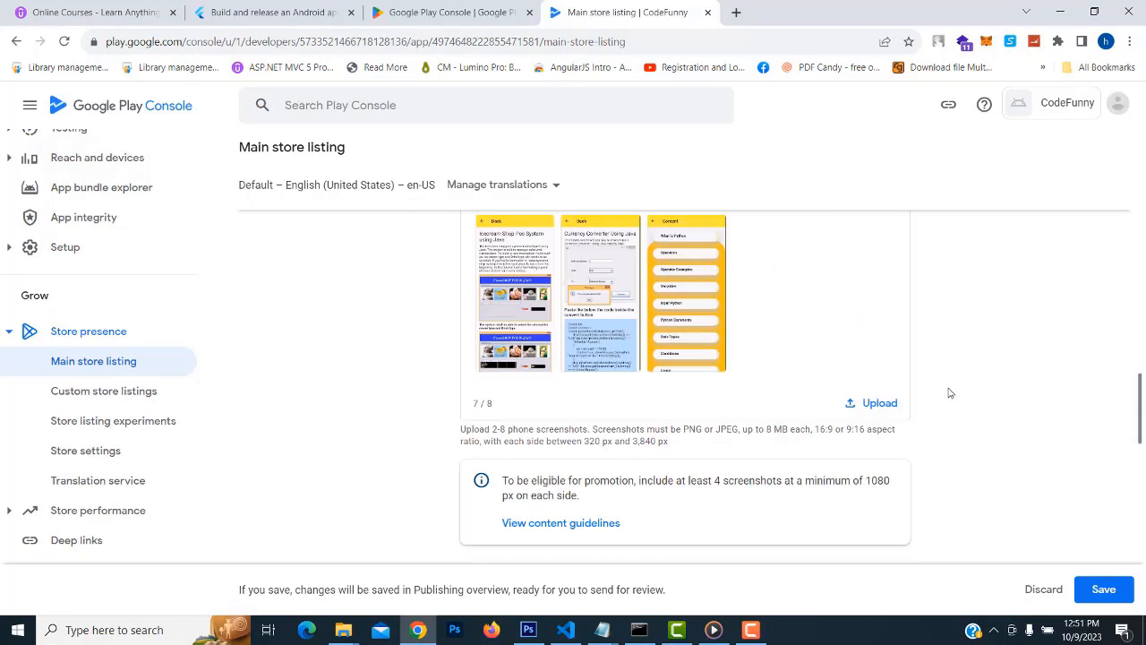
scroll(949, 391, "down", 1)
scroll(950, 392, "down", 2)
scroll(950, 392, "up", 2)
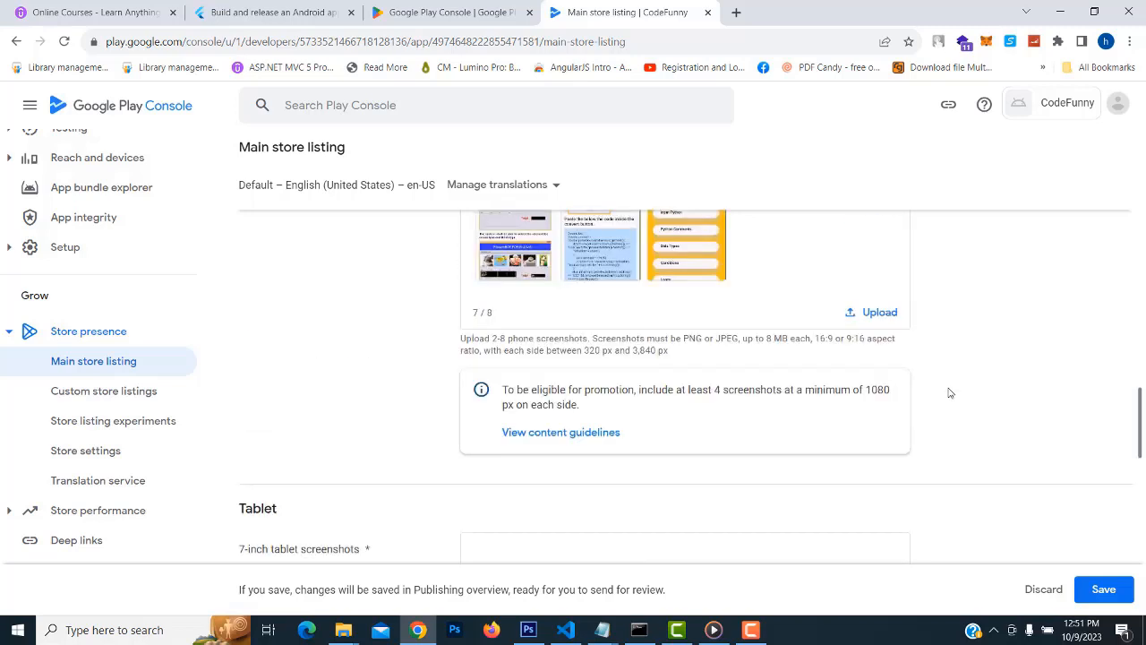
scroll(950, 393, "down", 2)
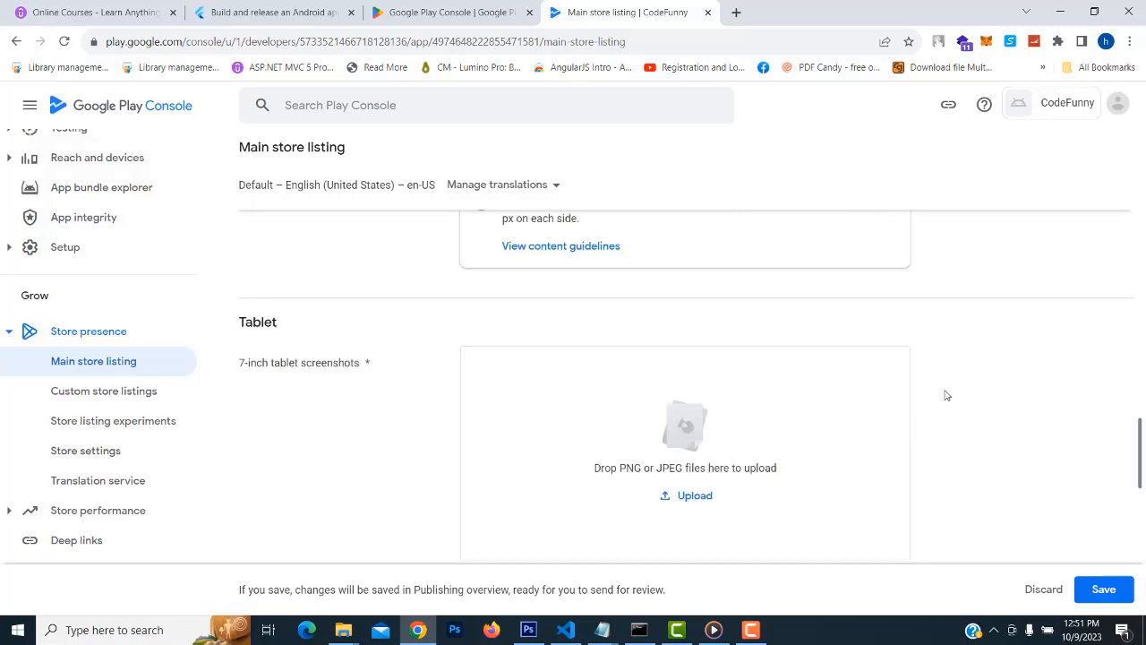
scroll(946, 397, "up", 2)
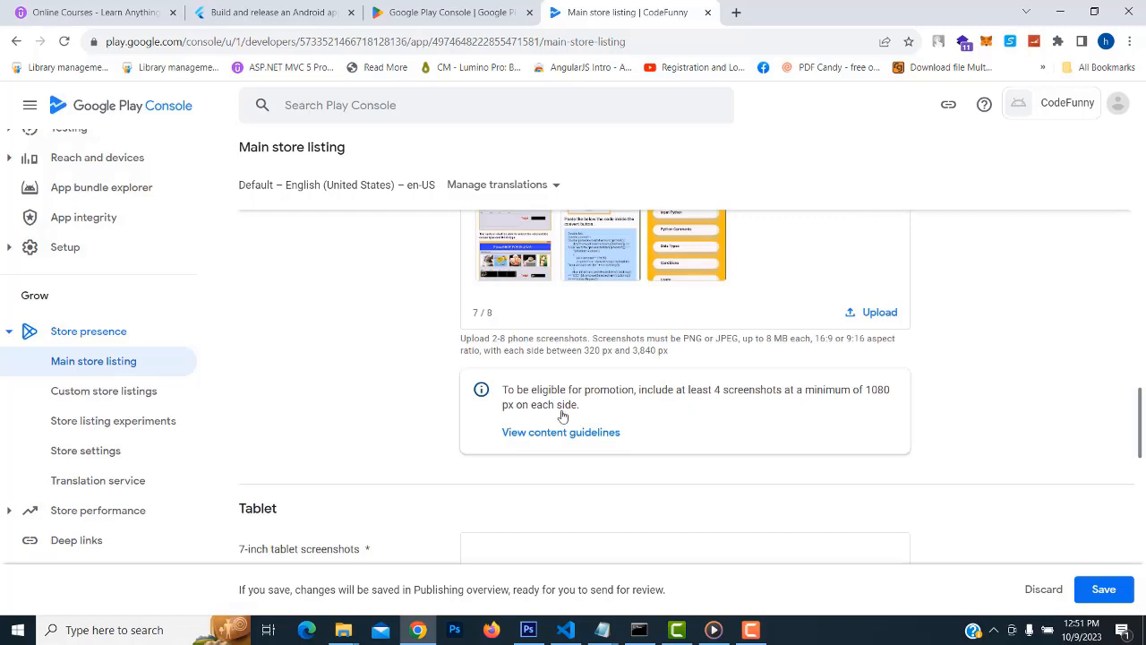
scroll(537, 305, "up", 2)
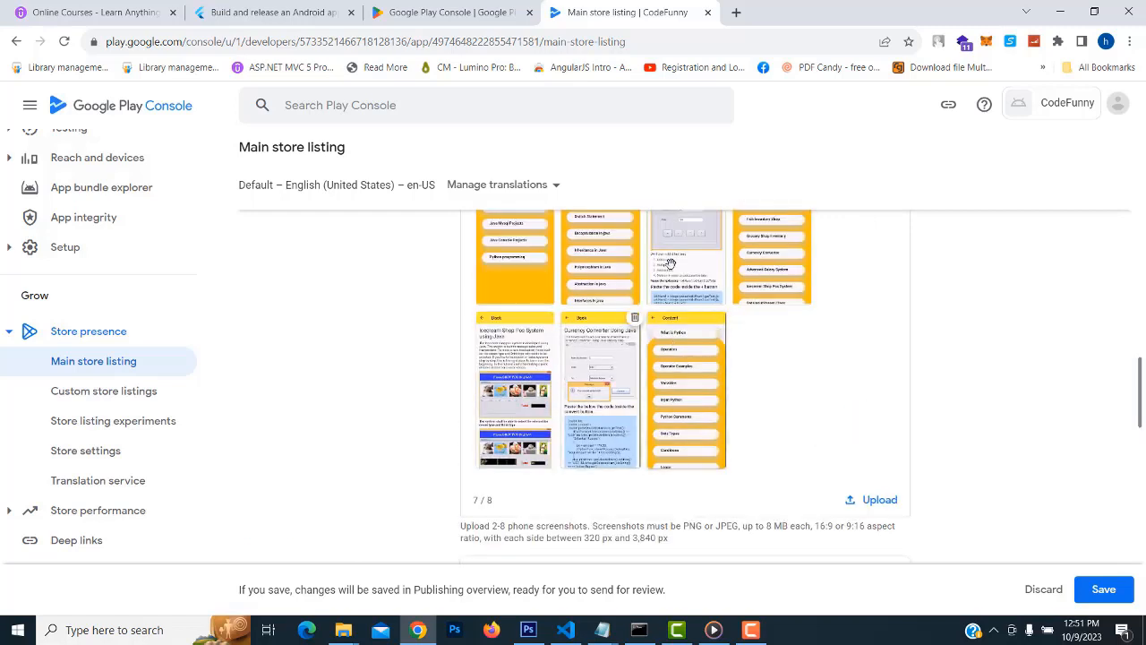
scroll(771, 318, "down", 3)
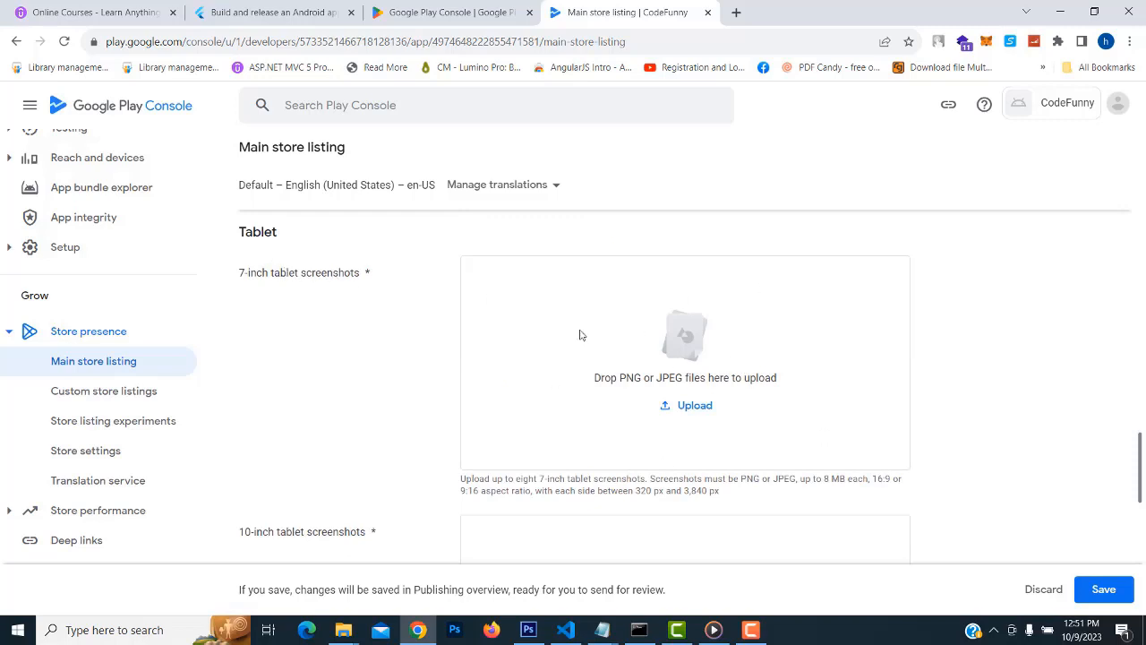
scroll(802, 357, "down", 2)
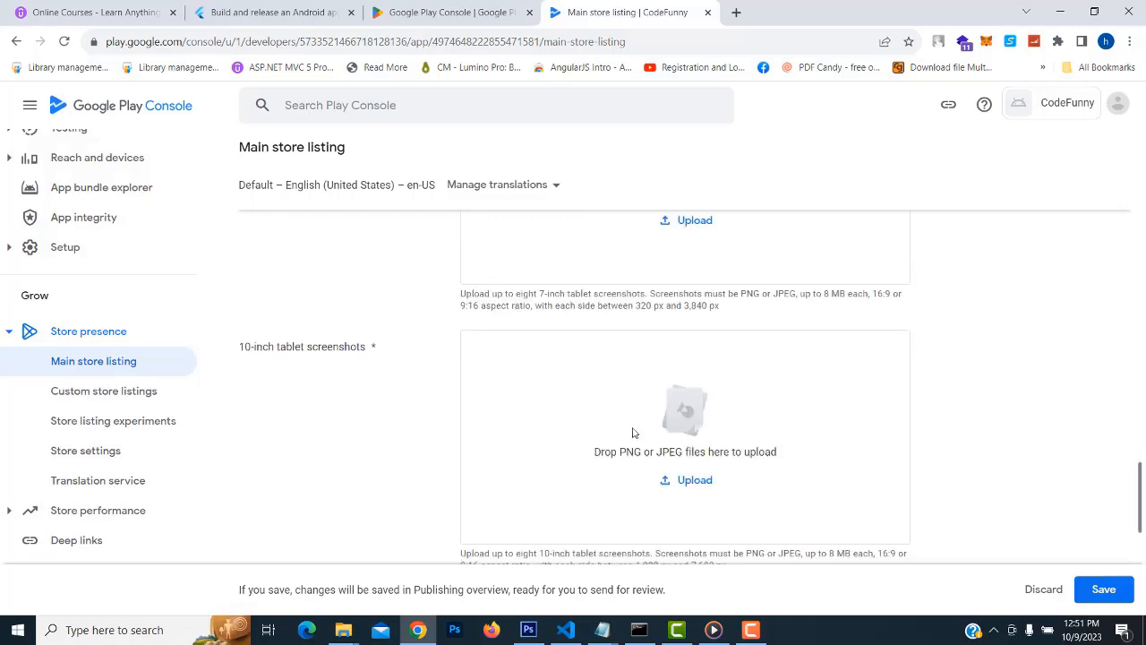
scroll(691, 346, "down", 2)
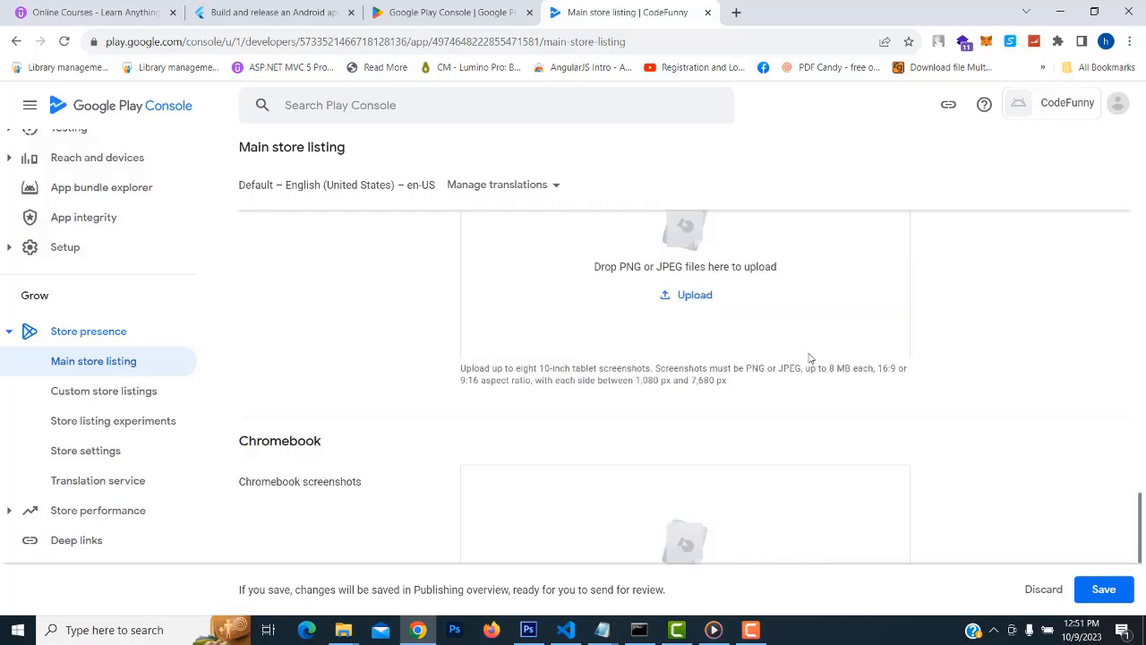
scroll(808, 356, "down", 2)
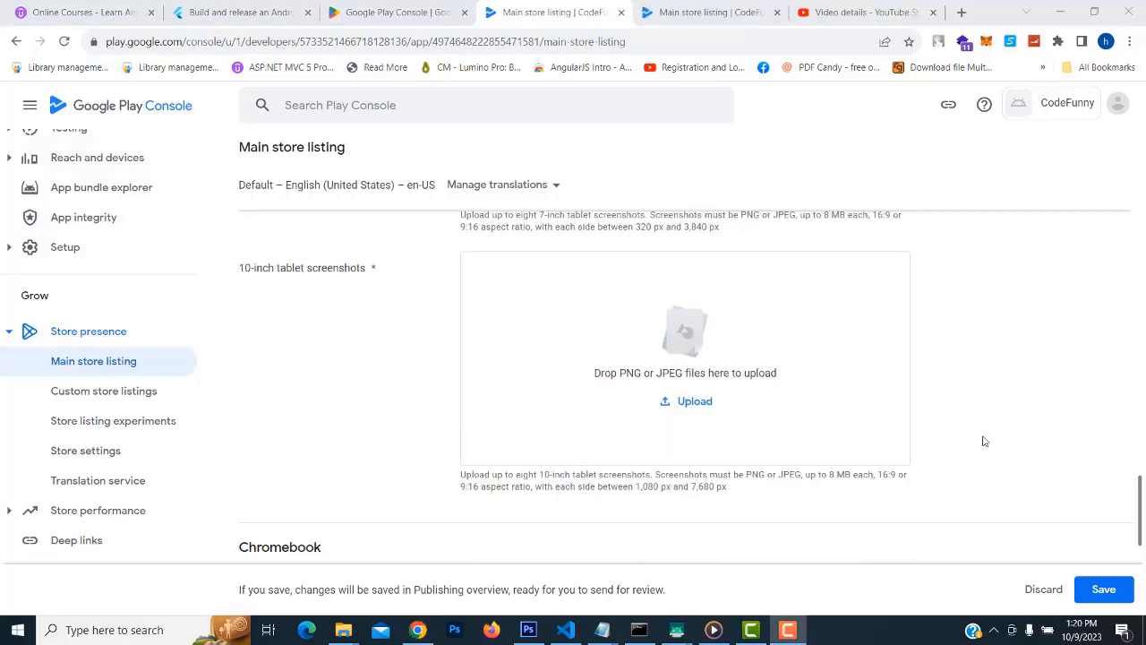
scroll(966, 424, "up", 5)
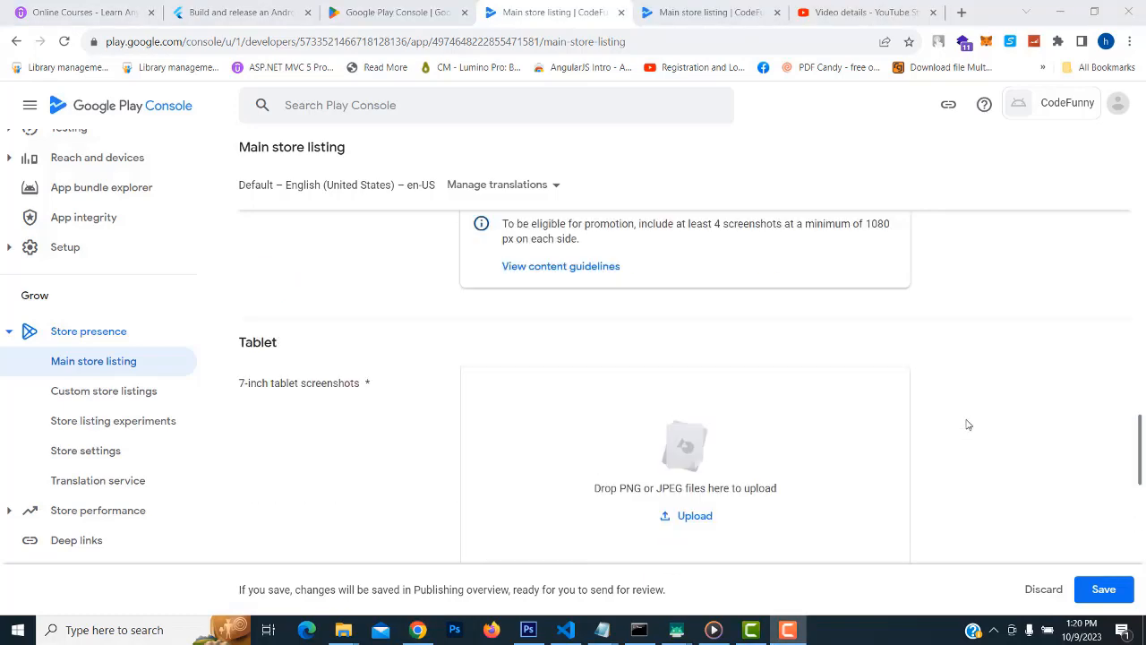
scroll(968, 424, "up", 2)
scroll(968, 425, "down", 2)
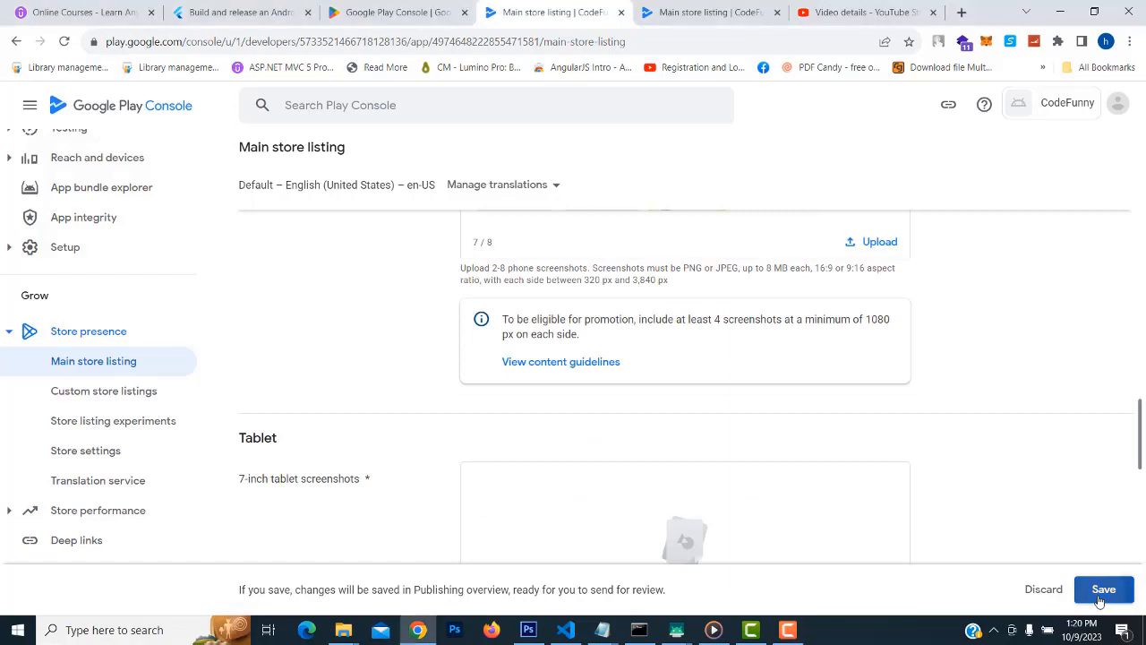
left_click(1101, 594)
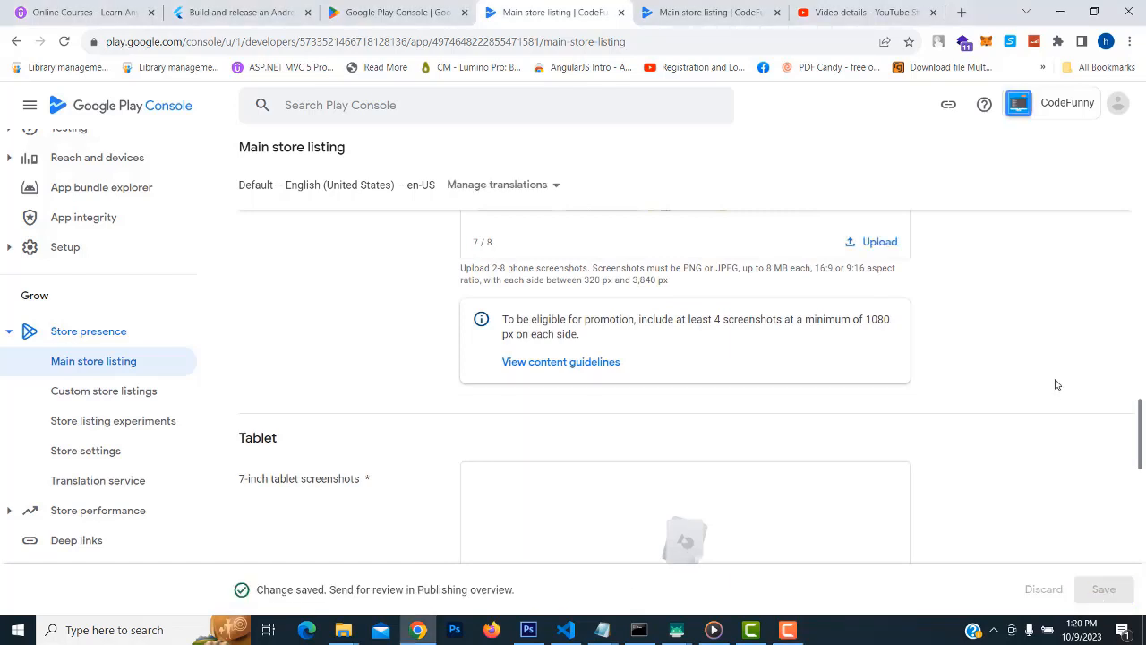
scroll(1056, 384, "down", 1)
scroll(163, 336, "down", 3)
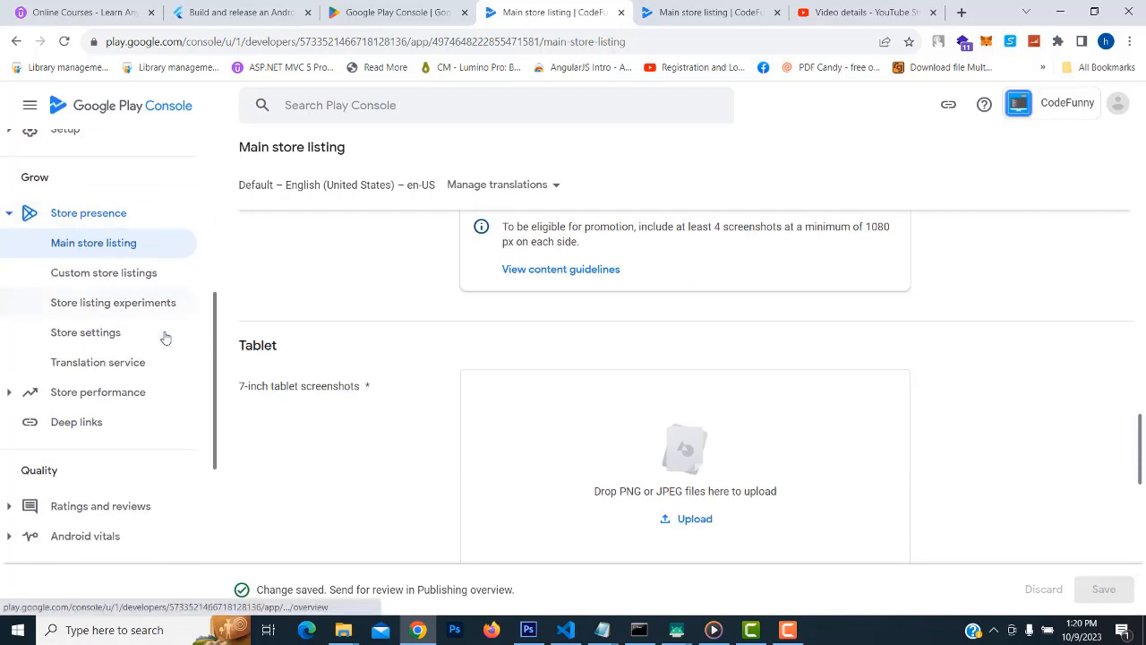
scroll(164, 336, "up", 2)
scroll(978, 404, "down", 2)
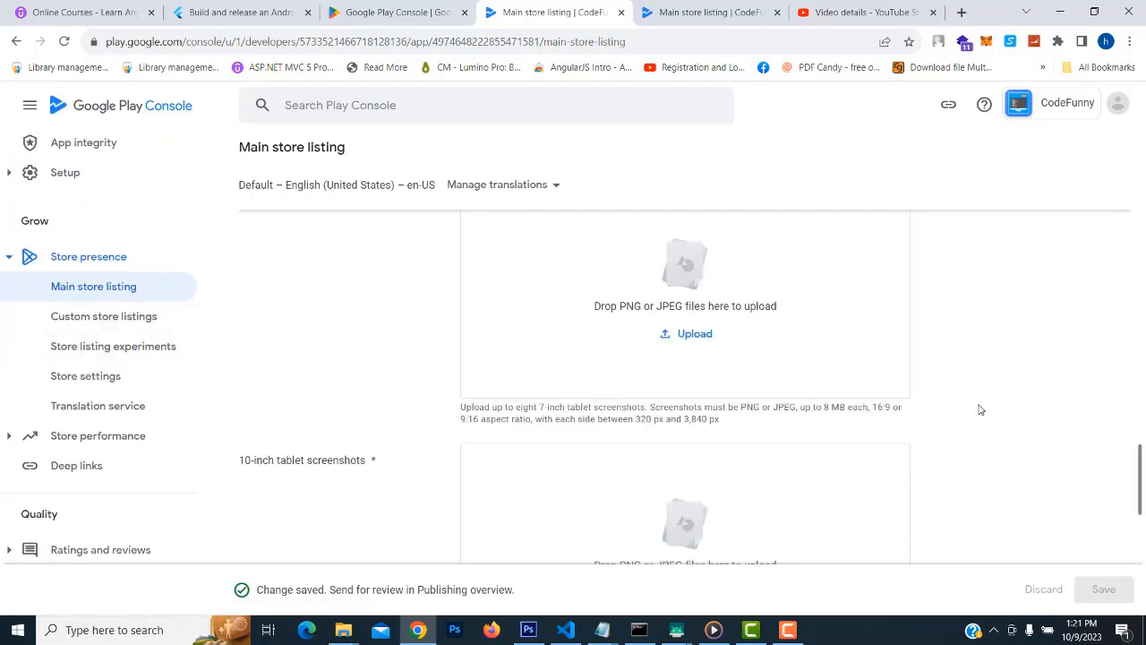
scroll(978, 404, "up", 4)
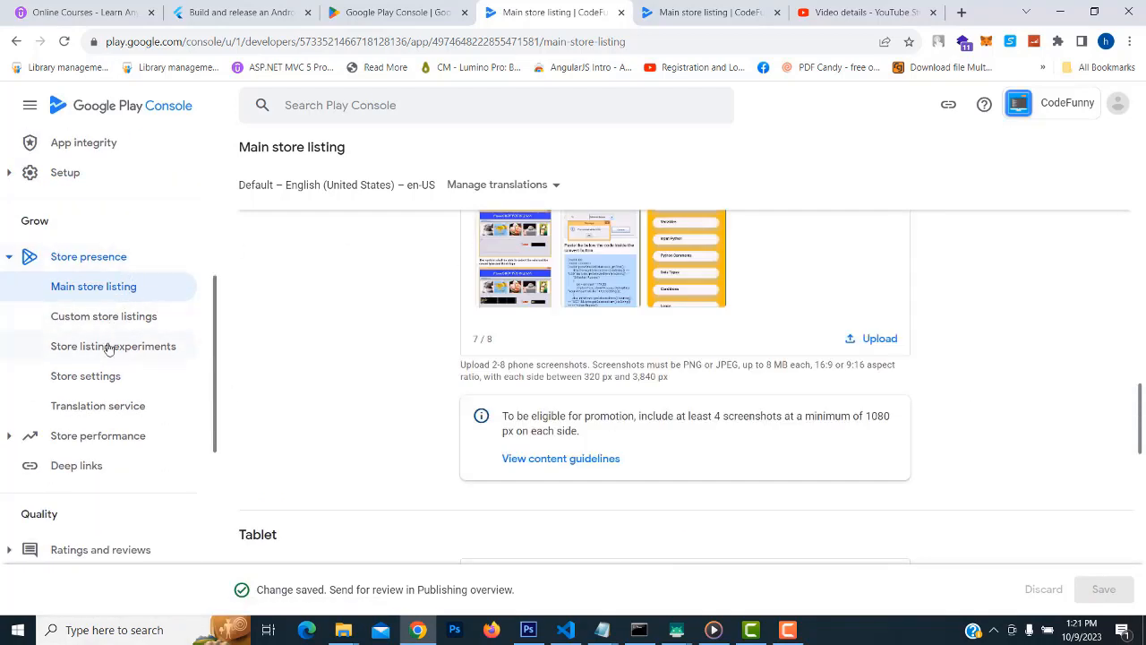
Open Store settings and edit the app category, keeping the type as App
left_click(79, 378)
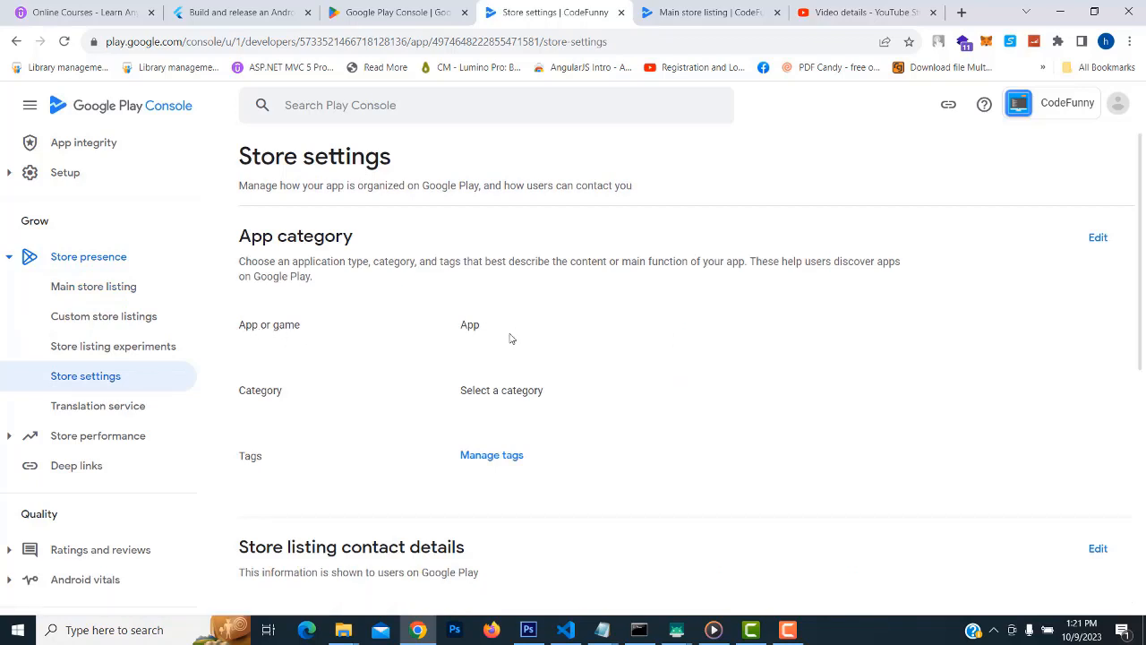
scroll(515, 336, "down", 2)
scroll(538, 336, "up", 2)
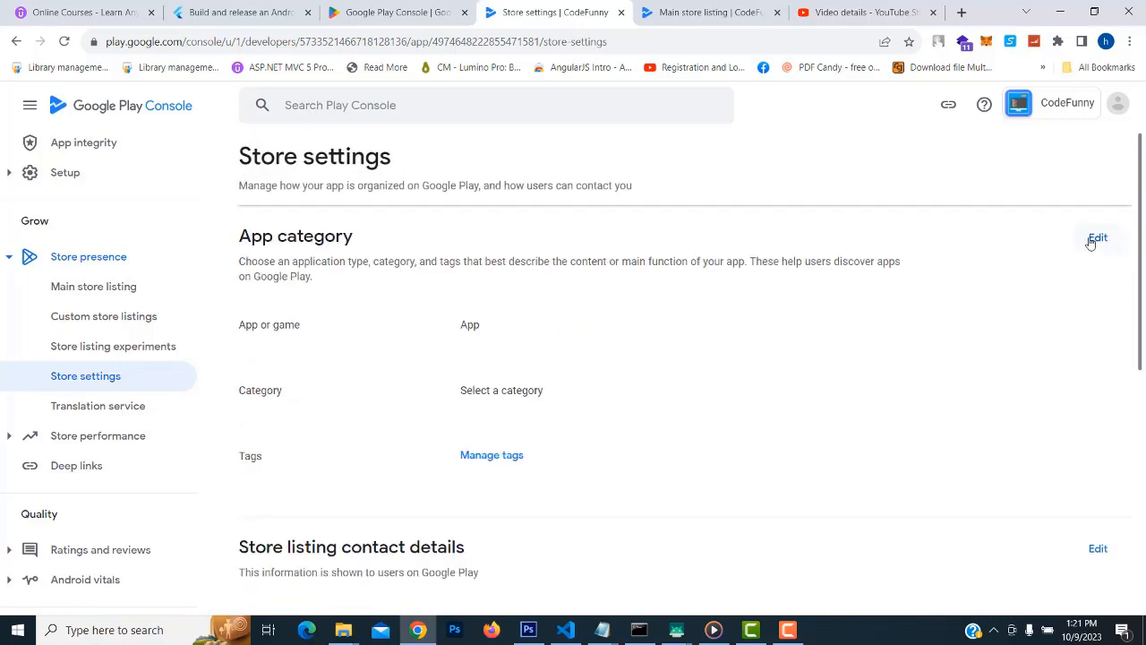
left_click(1095, 239)
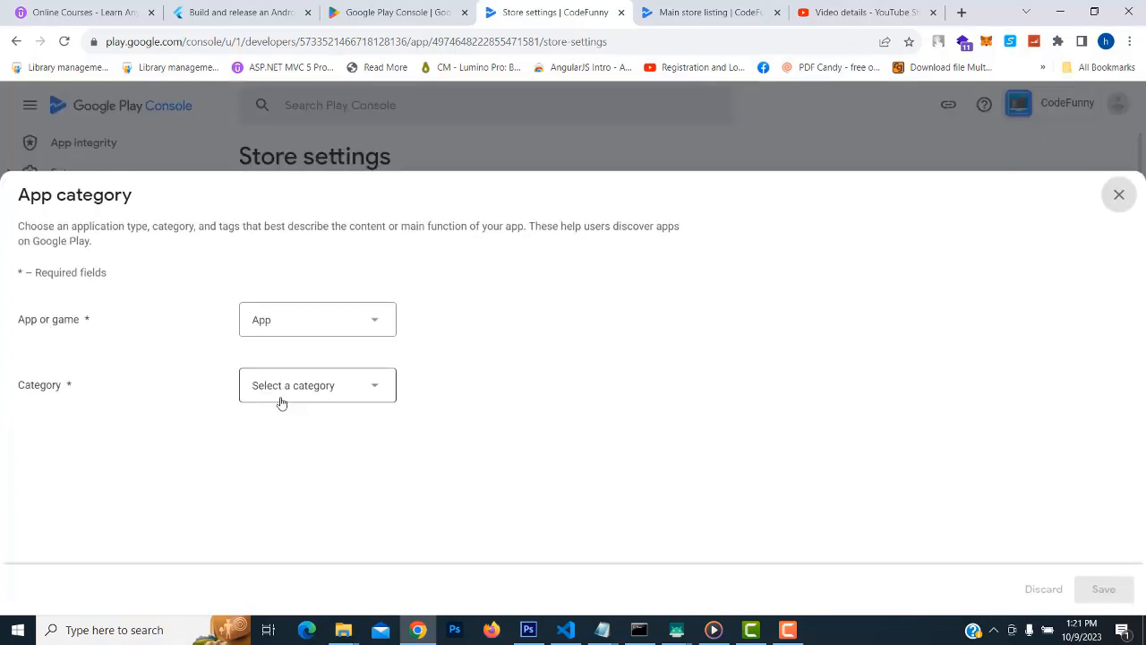
left_click(325, 333)
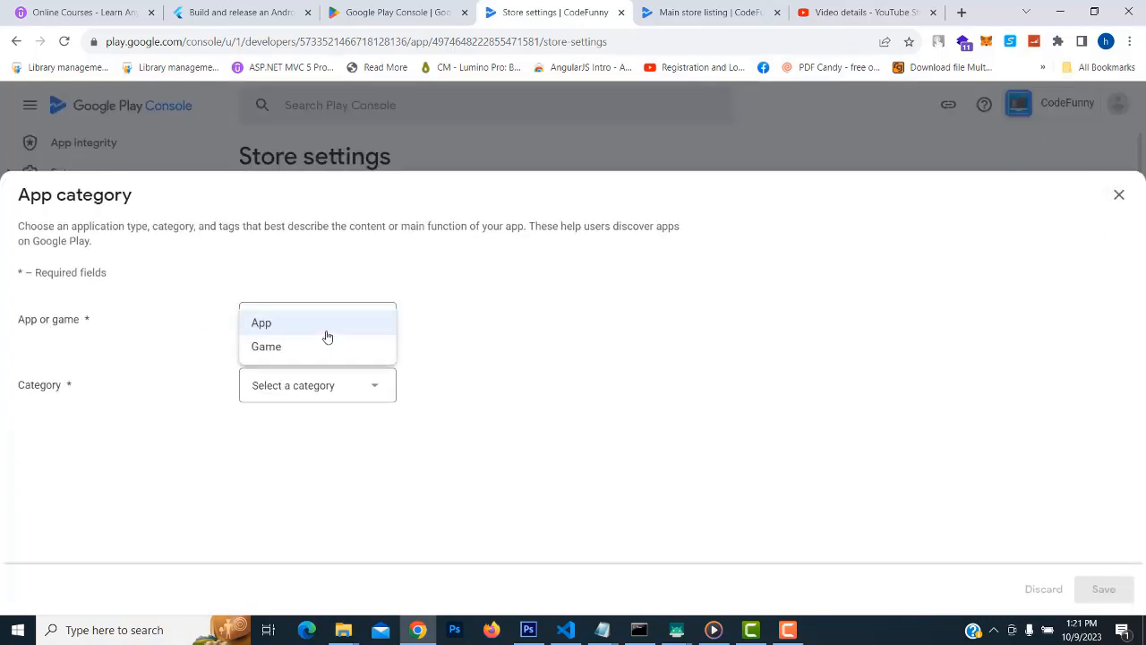
left_click(293, 325)
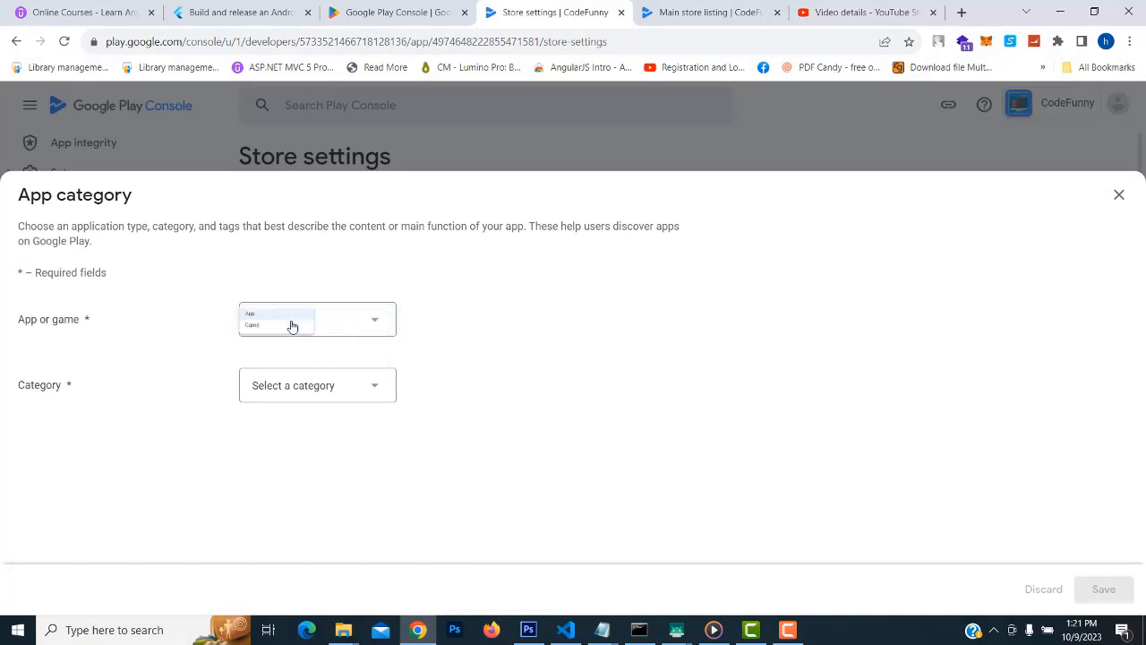
Choose Education as the store category, save it, and close the editor
left_click(345, 388)
scroll(348, 394, "down", 1)
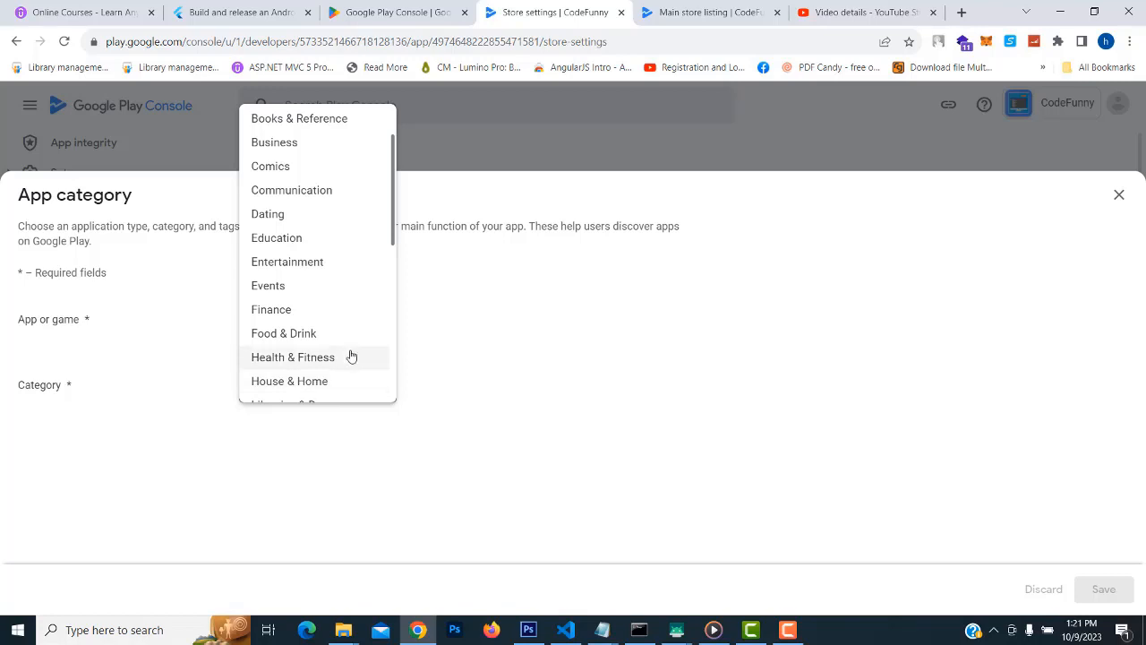
scroll(353, 357, "down", 3)
scroll(351, 356, "down", 3)
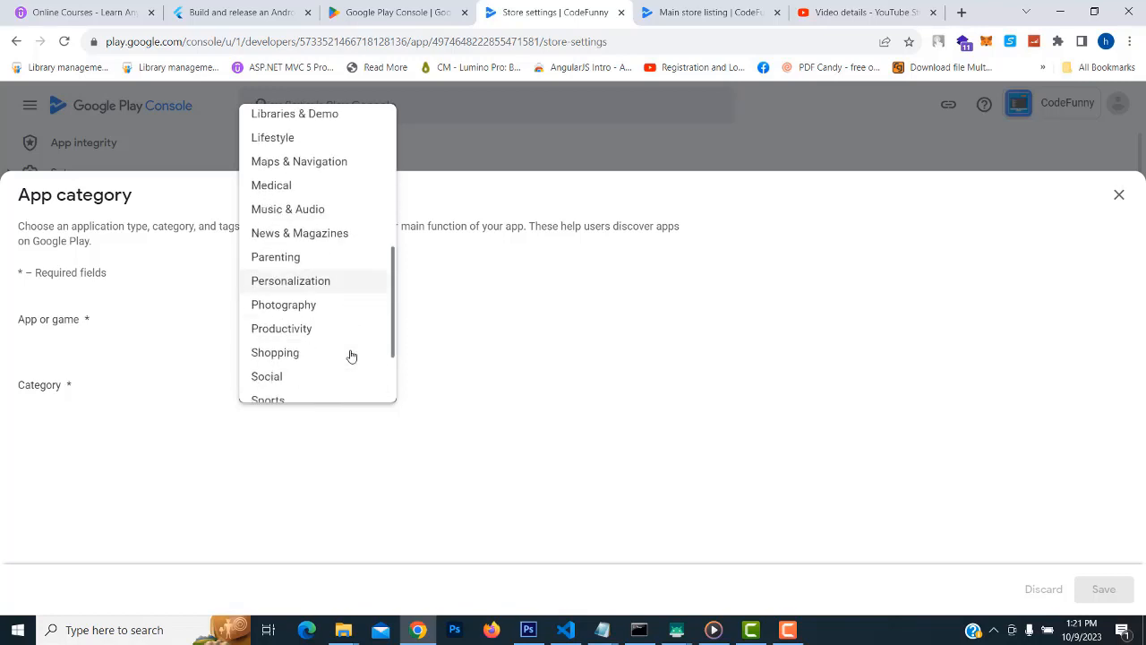
scroll(323, 386, "up", 3)
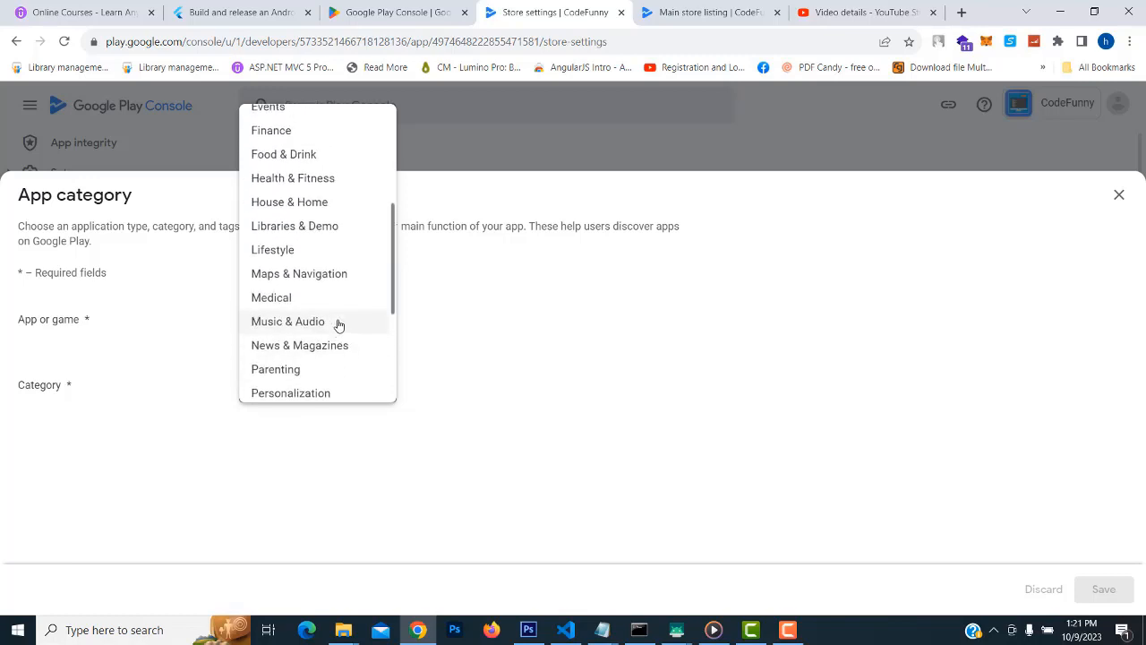
scroll(338, 324, "up", 1)
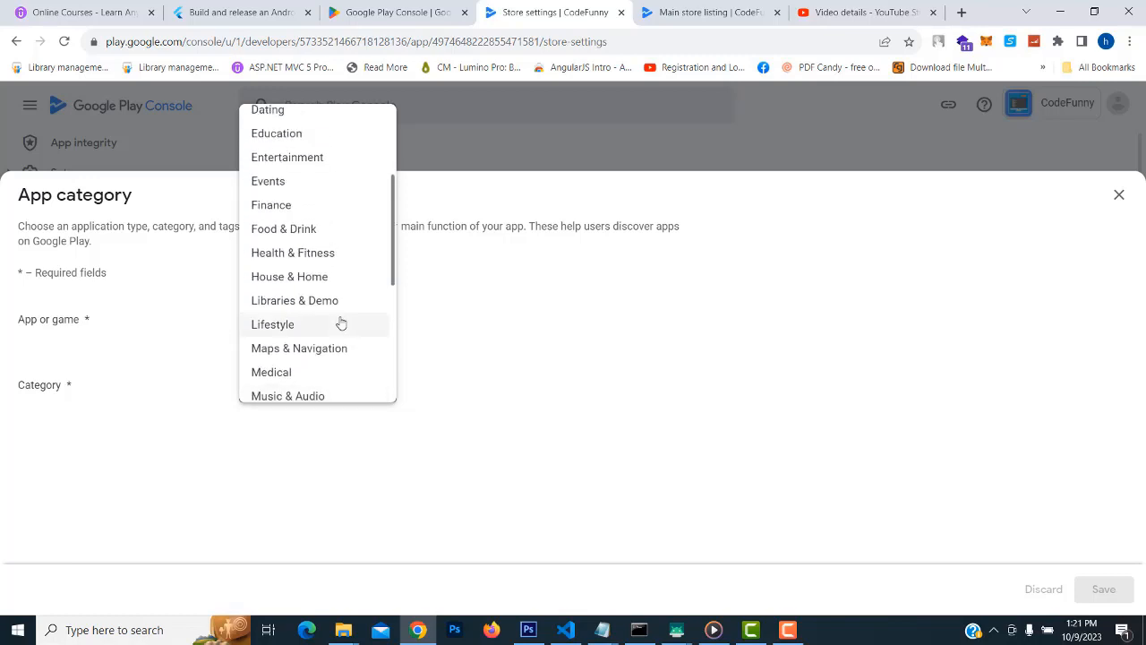
scroll(341, 323, "up", 1)
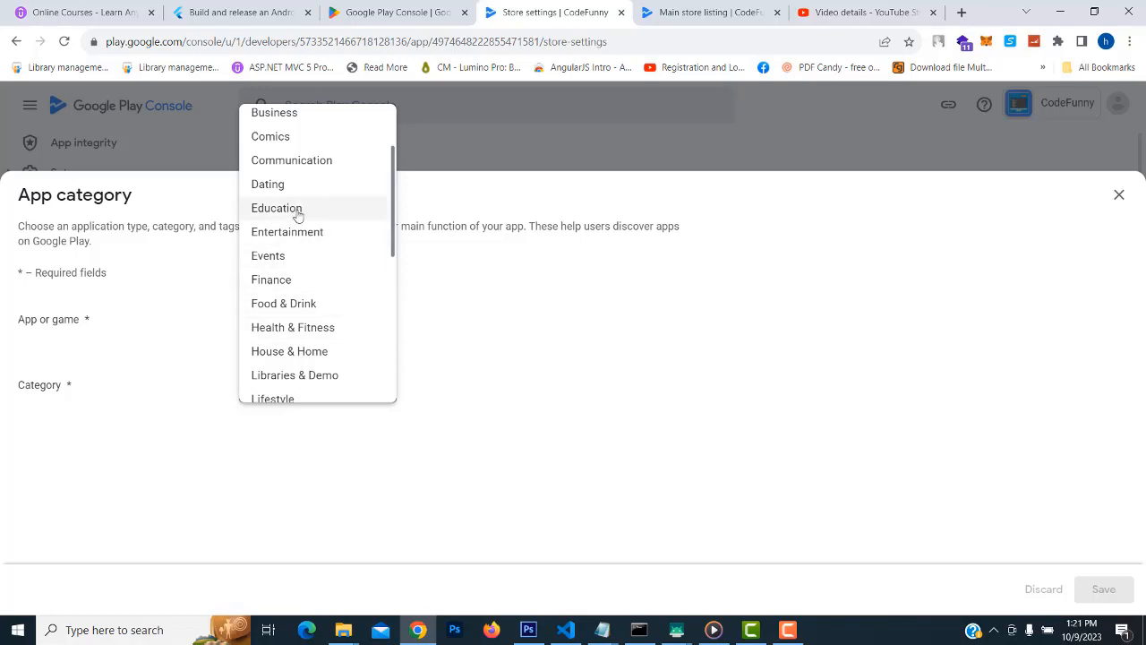
scroll(324, 302, "down", 4)
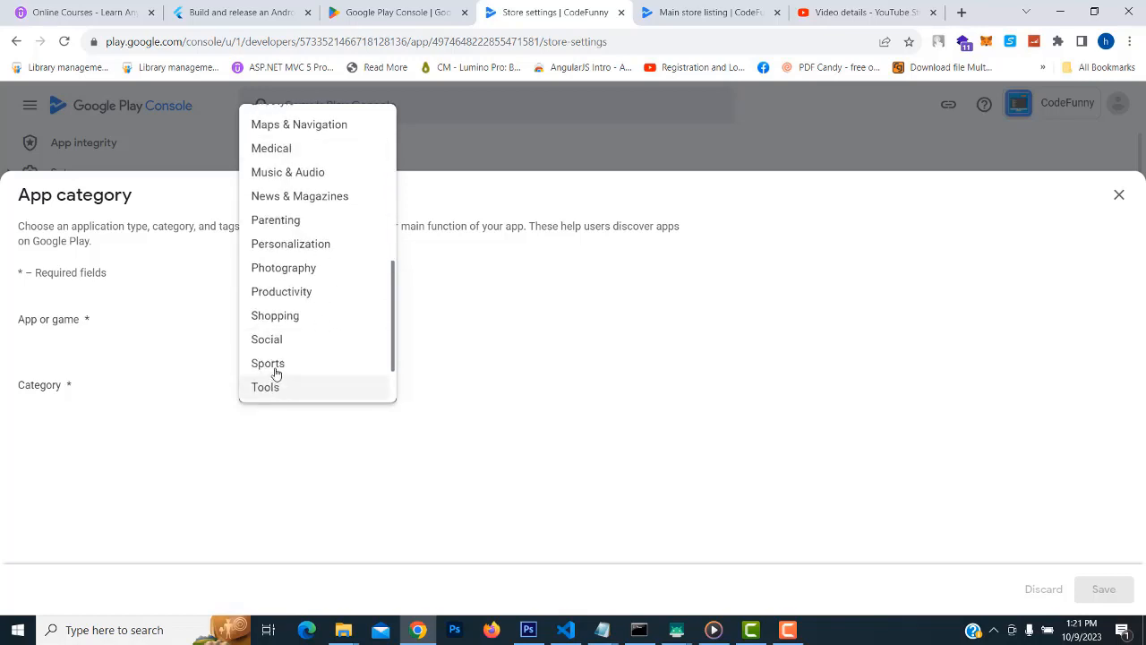
scroll(268, 288, "up", 1)
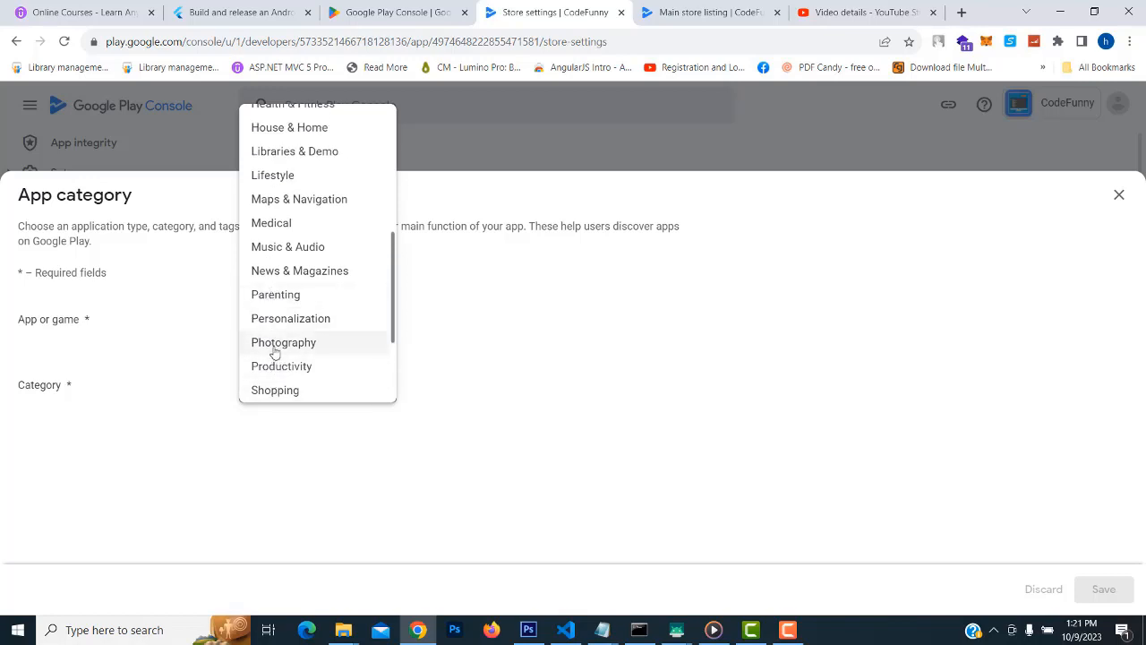
scroll(270, 342, "up", 1)
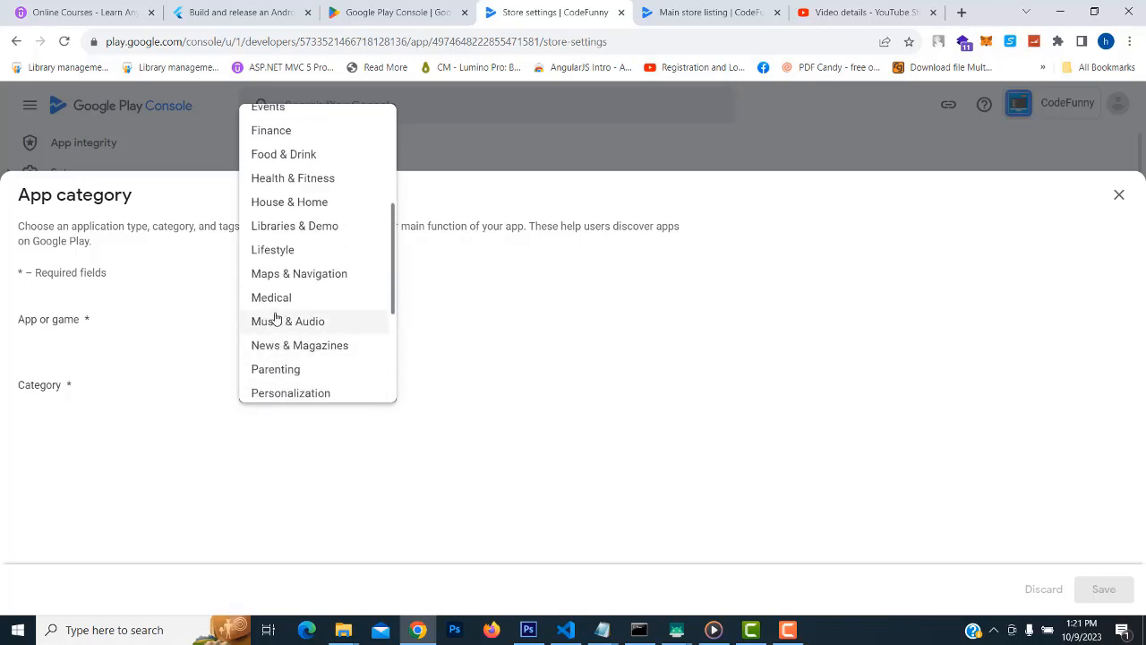
scroll(276, 318, "up", 1)
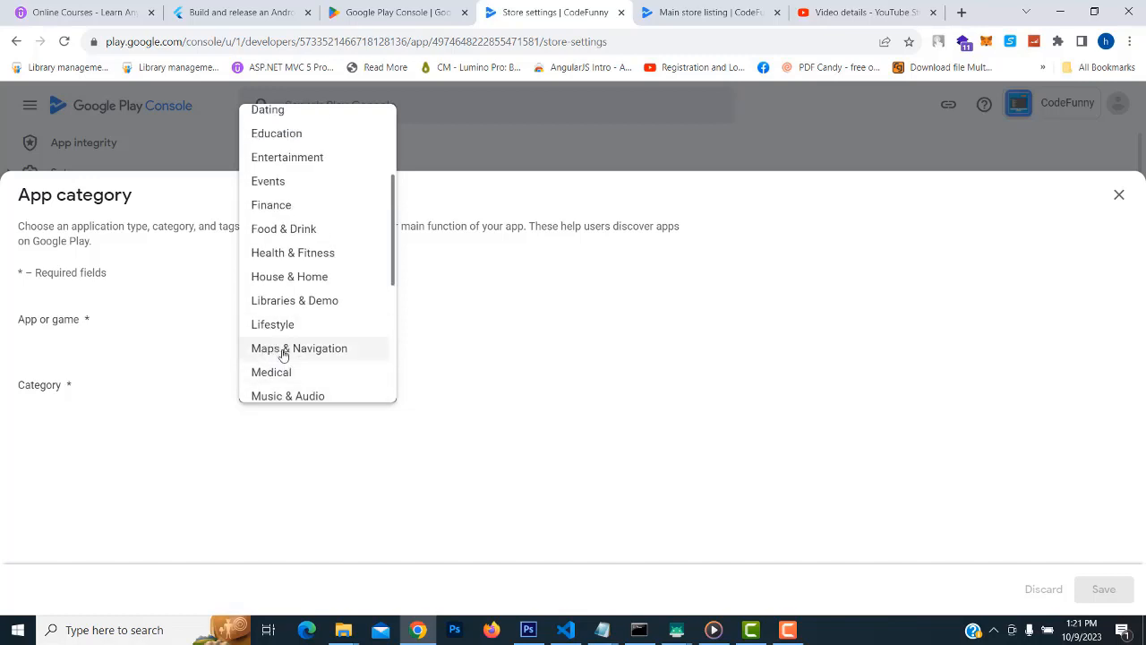
scroll(285, 349, "up", 1)
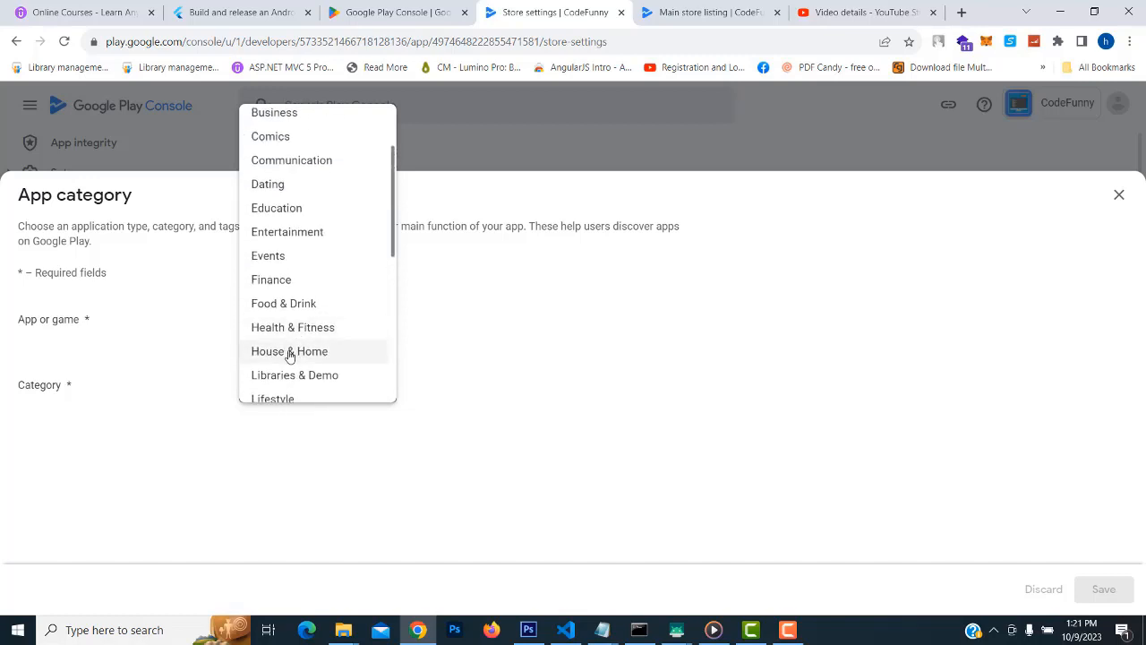
scroll(279, 296, "up", 1)
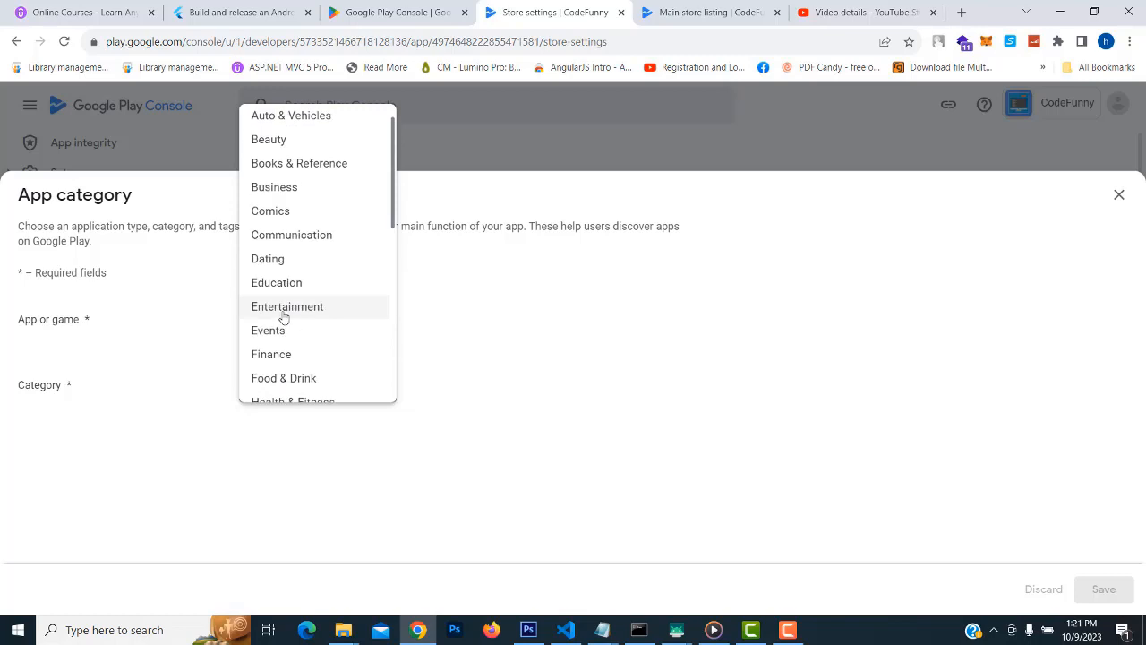
left_click(277, 294)
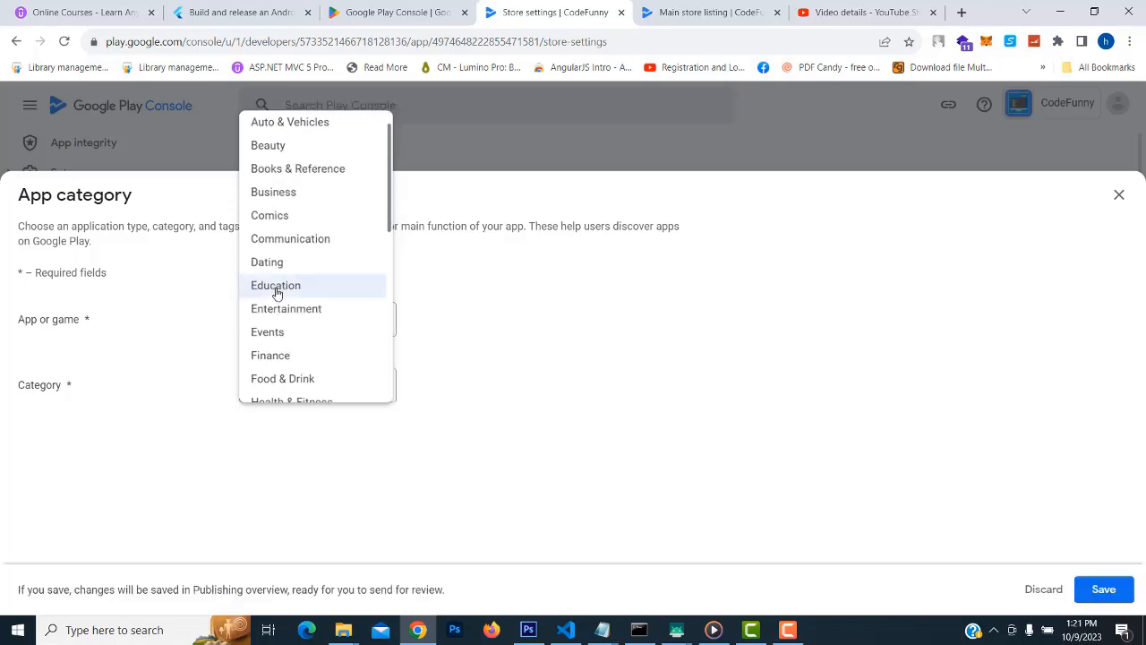
left_click(1104, 591)
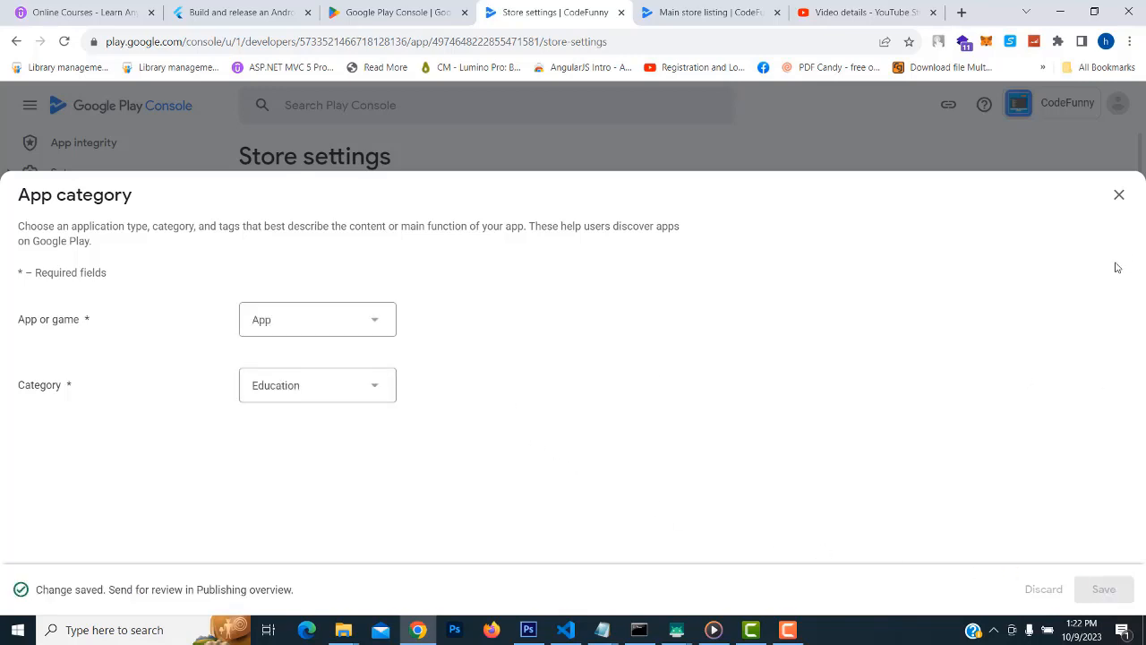
left_click(1119, 194)
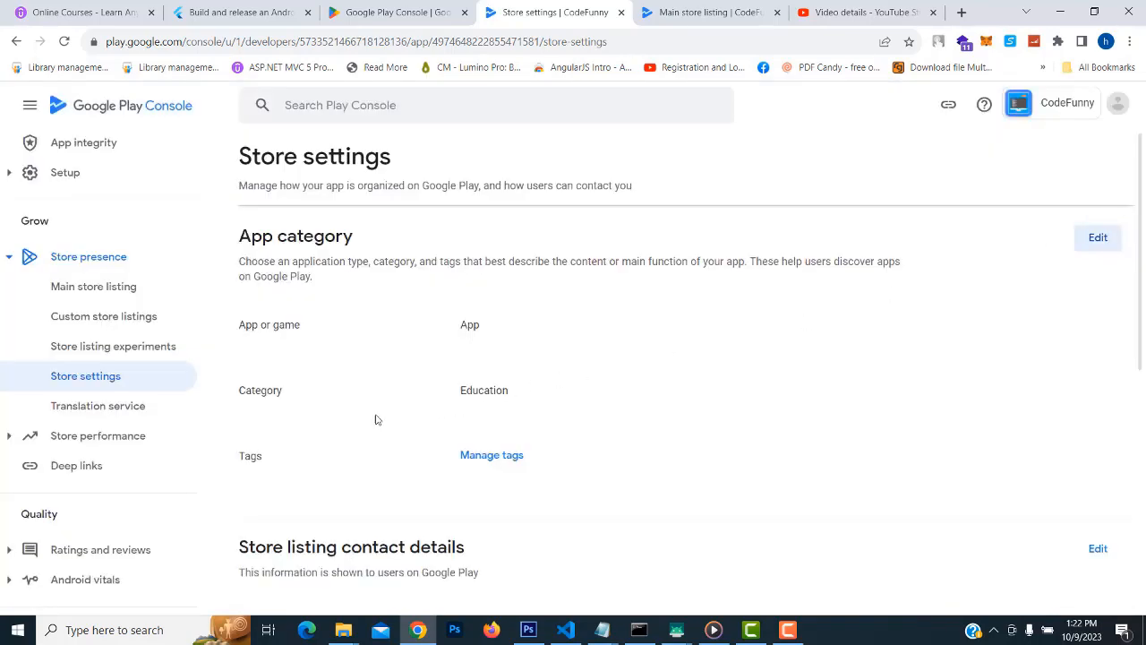
scroll(597, 312, "down", 3)
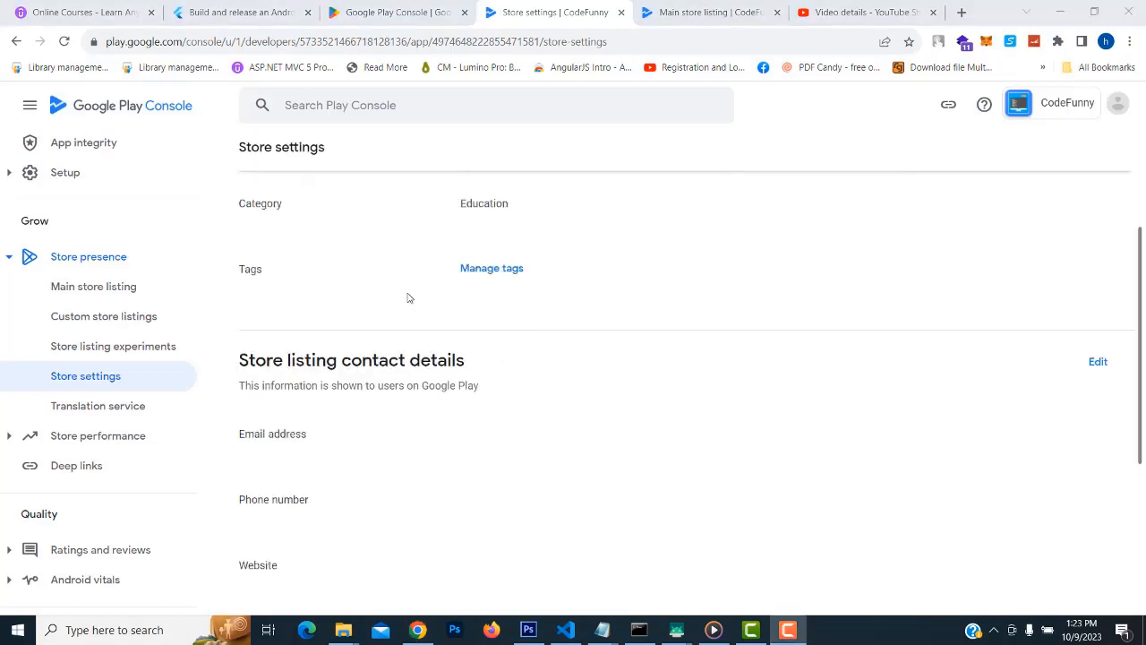
In Manage tags, apply a category filter for Education and return to the programming search
left_click(469, 273)
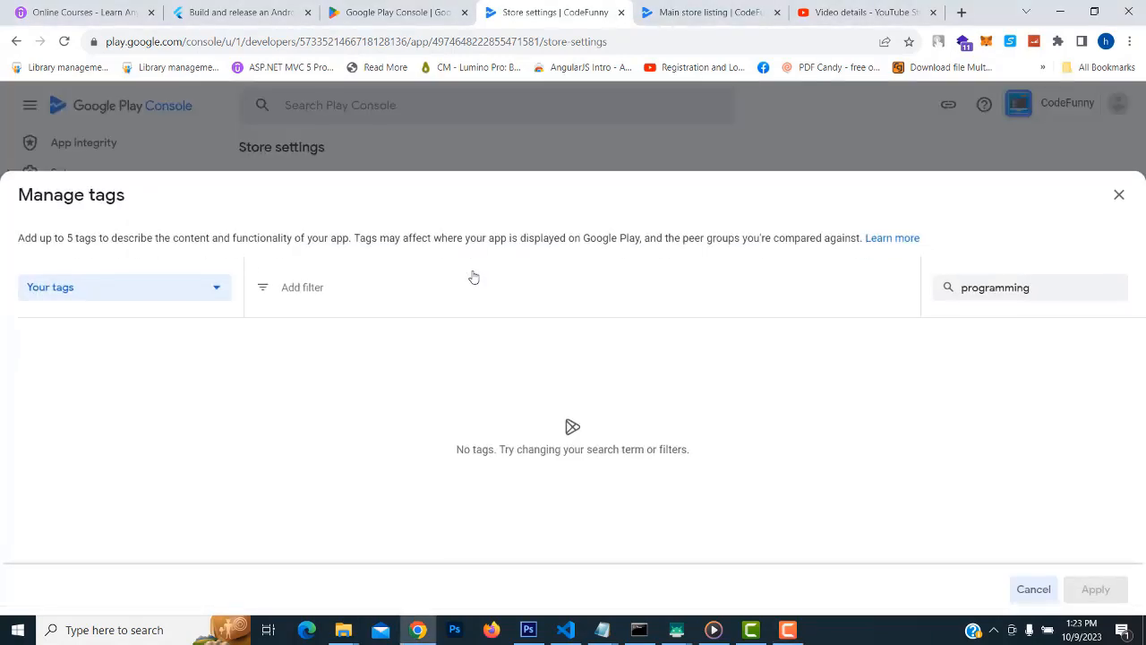
left_click(207, 297)
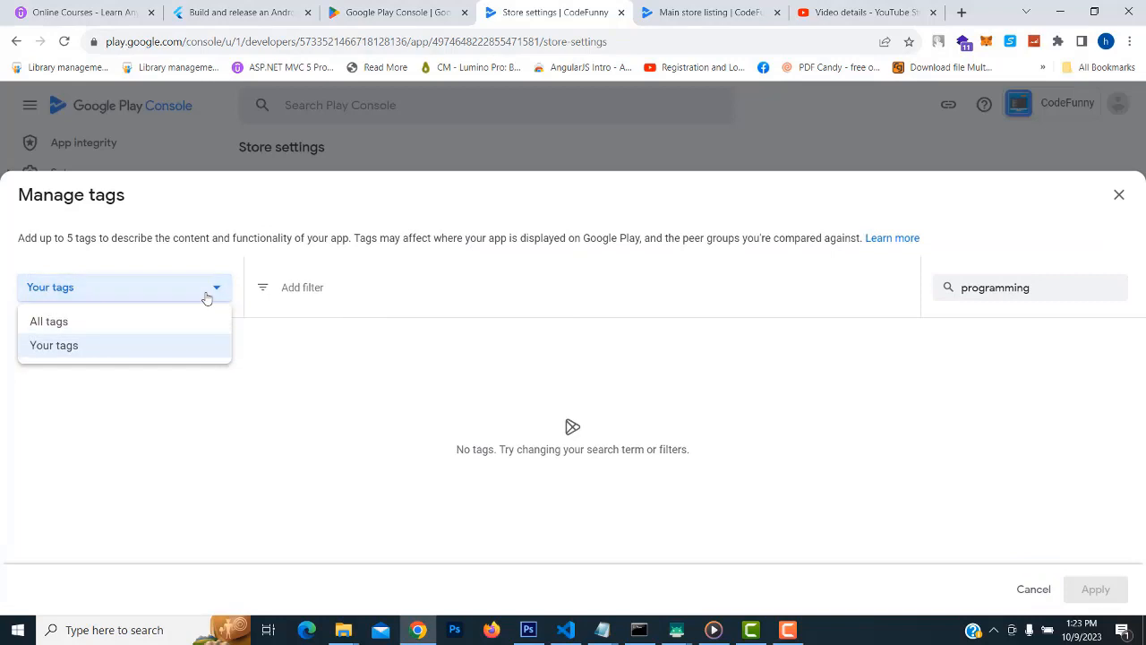
left_click(459, 297)
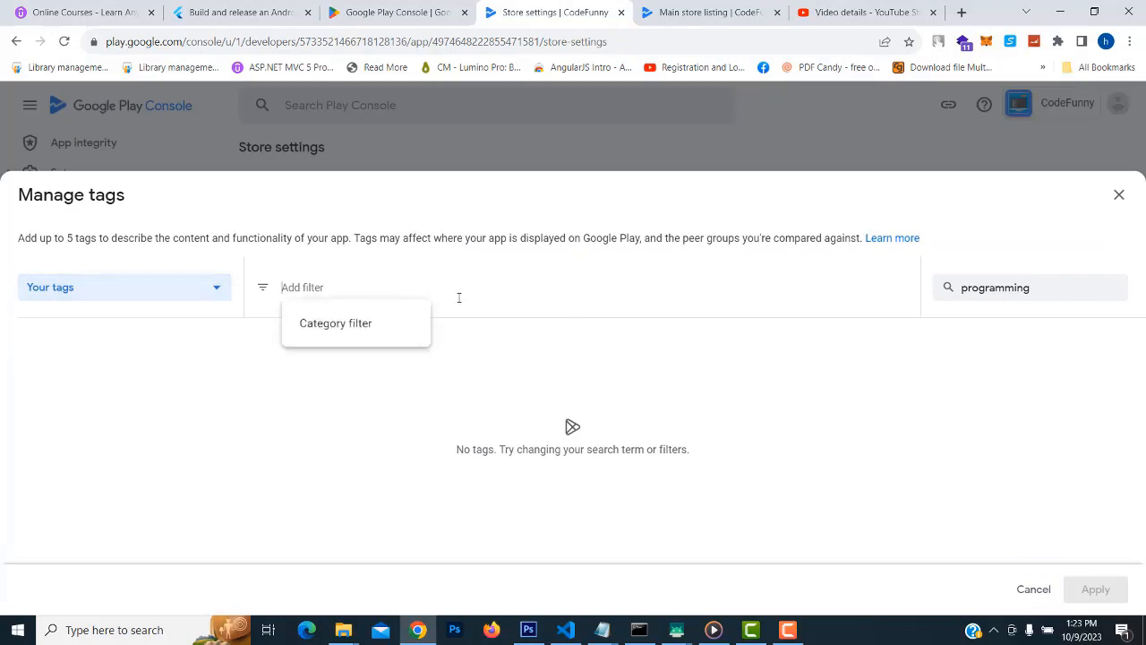
left_click(379, 322)
scroll(436, 377, "down", 1)
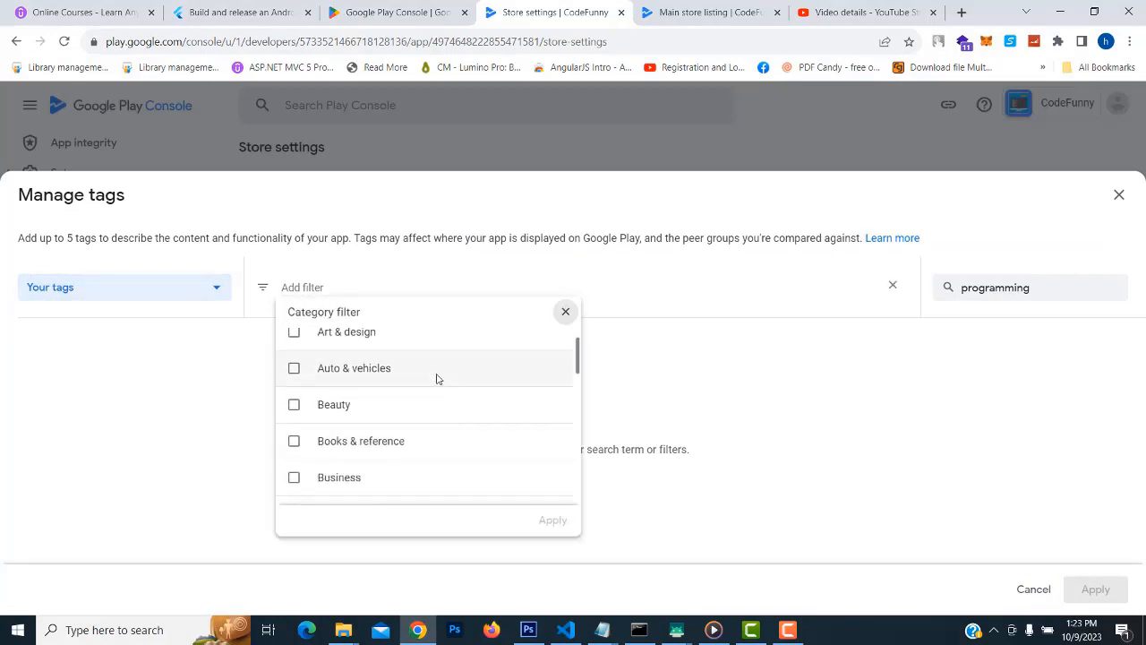
scroll(361, 394, "down", 1)
scroll(364, 405, "down", 3)
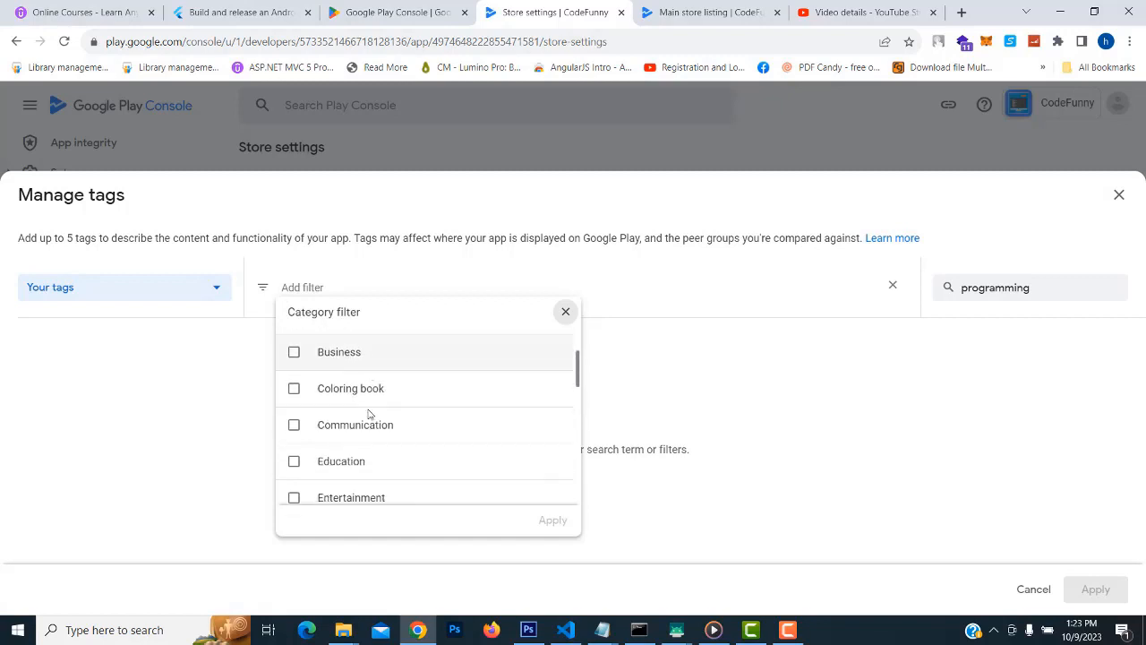
left_click(295, 364)
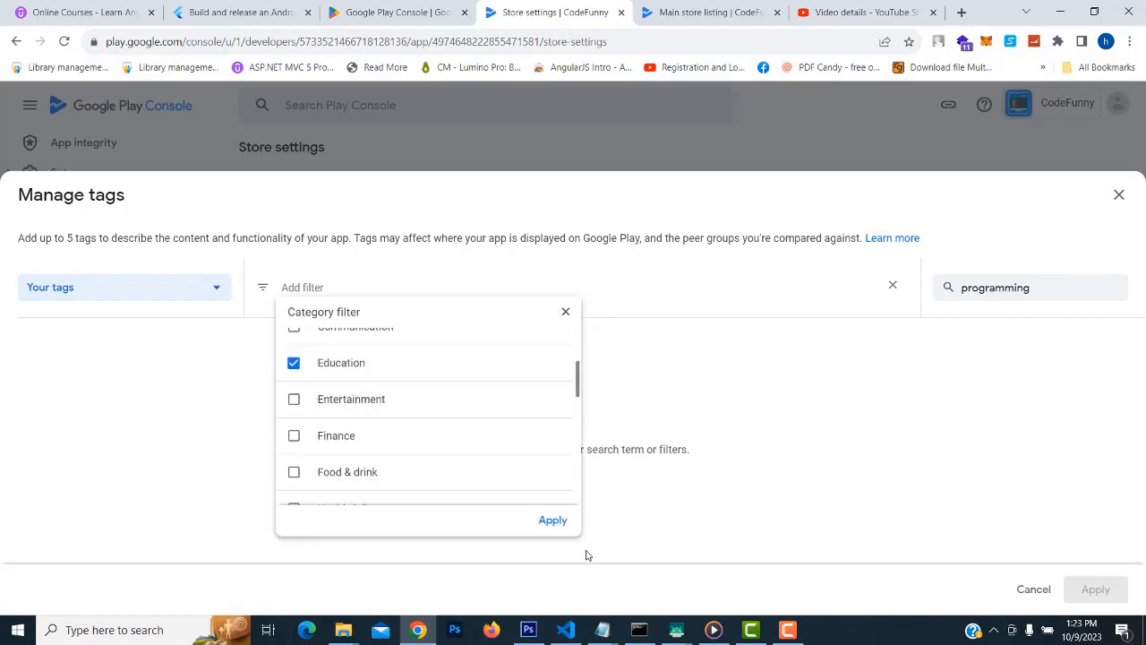
left_click(555, 521)
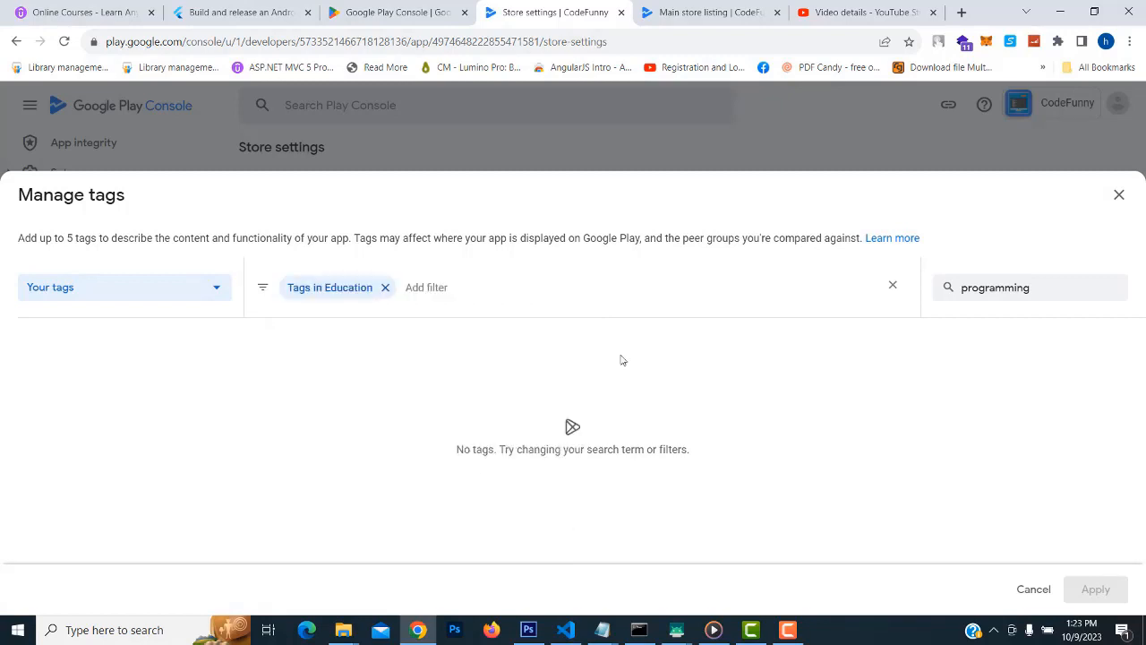
left_click(1075, 283)
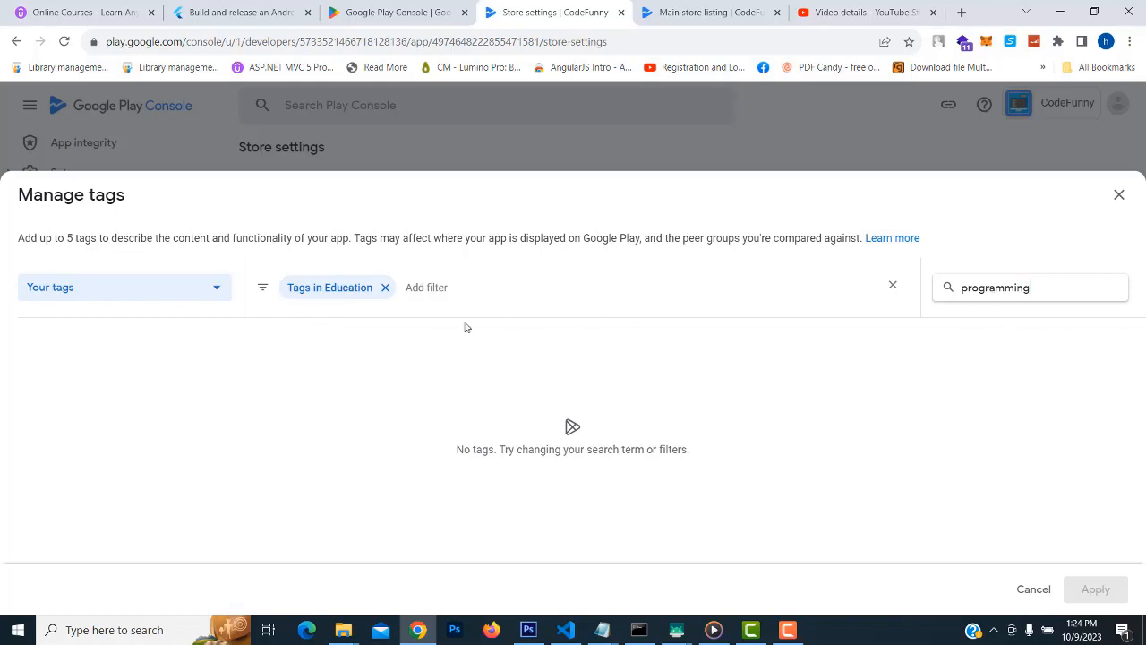
Edit Store listing contact details, entering the contact email and phone number, and save
left_click(789, 630)
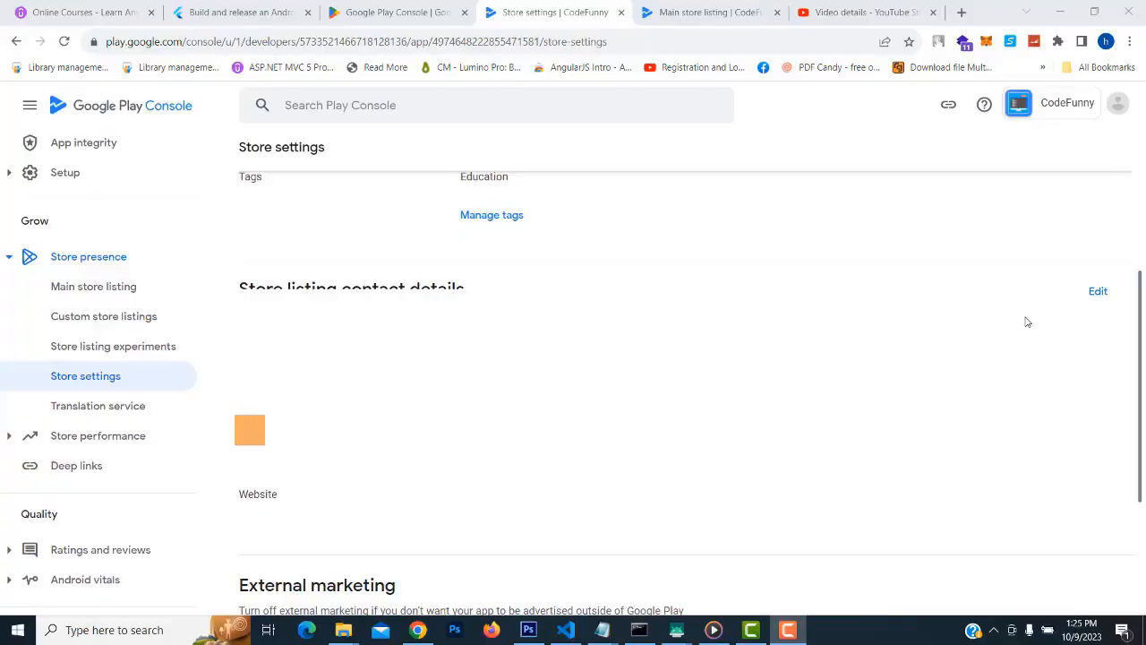
left_click(1101, 291)
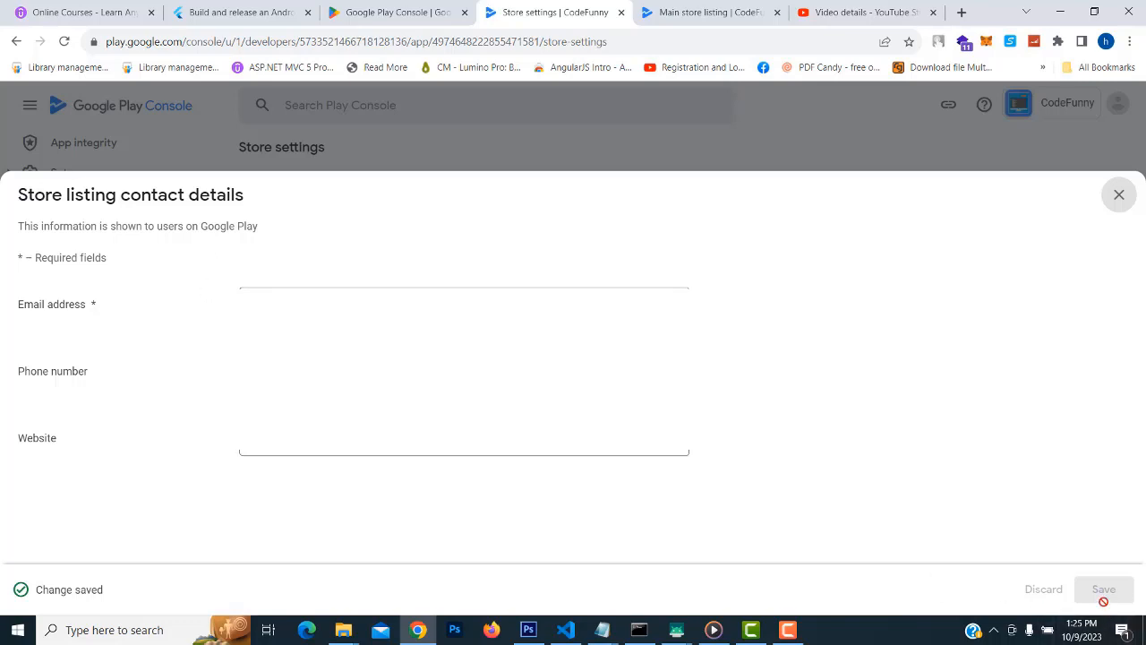
left_click(788, 629)
left_click(927, 580)
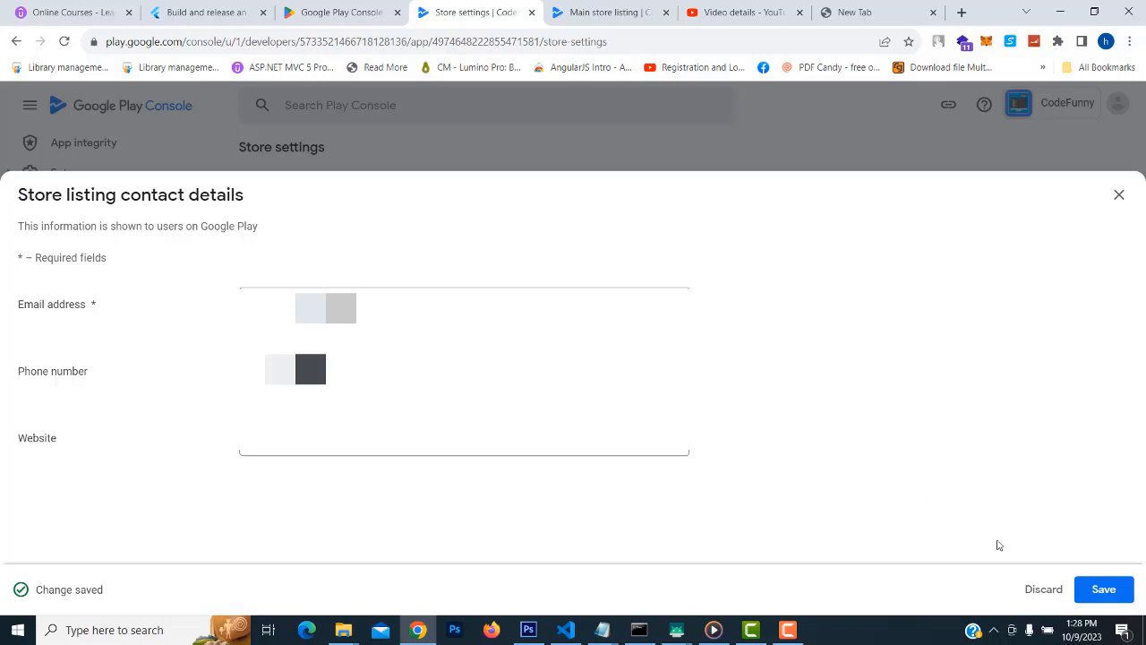
left_click(1105, 592)
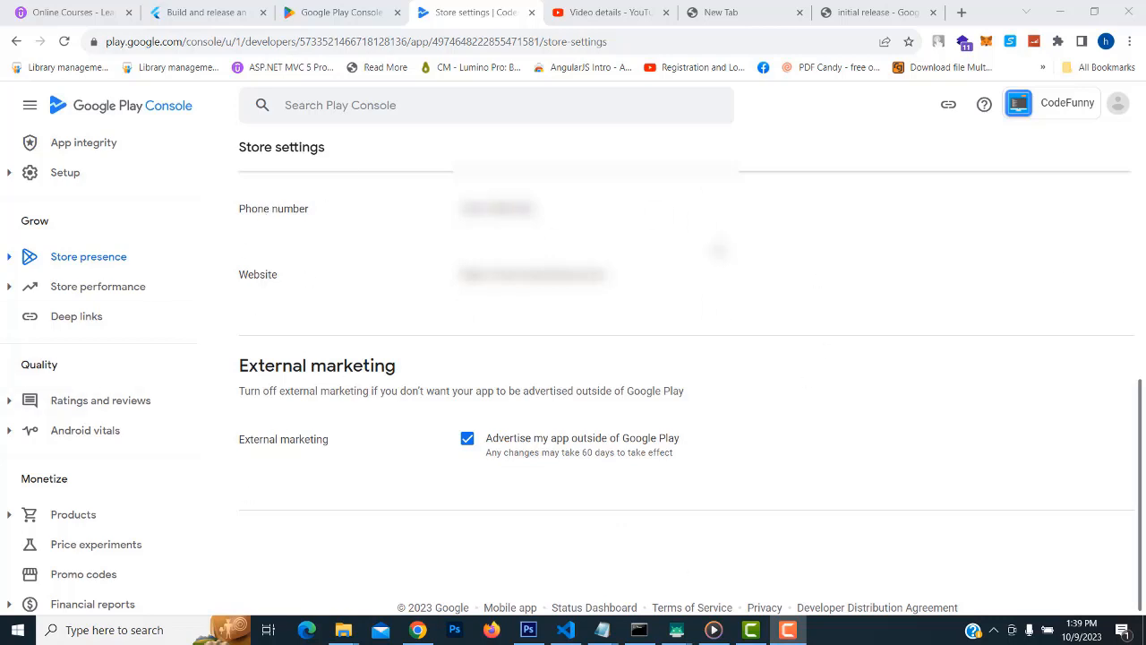
Expand the Testing section in the sidebar to reveal its track pages
scroll(170, 449, "up", 3)
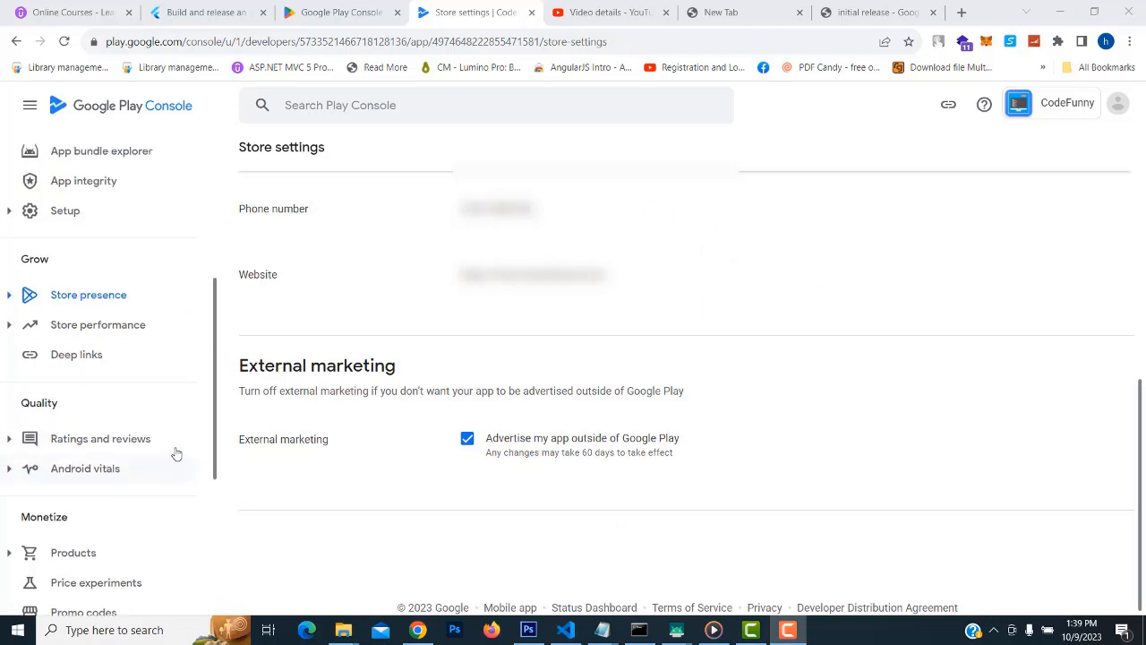
scroll(176, 454, "down", 1)
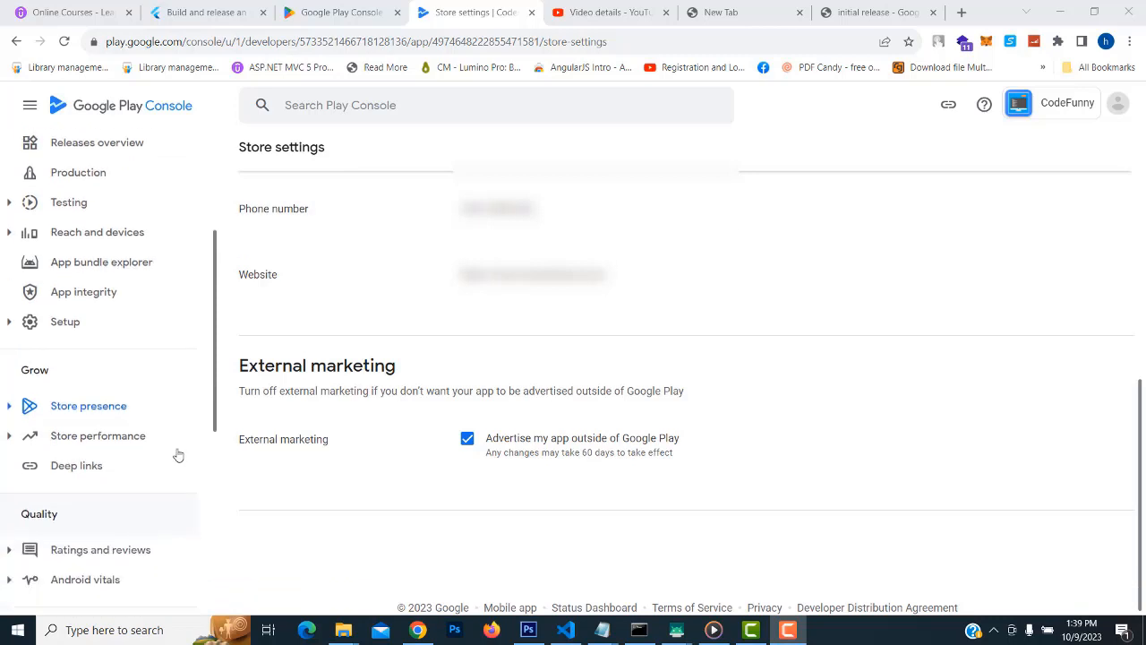
scroll(171, 433, "up", 2)
scroll(179, 407, "up", 1)
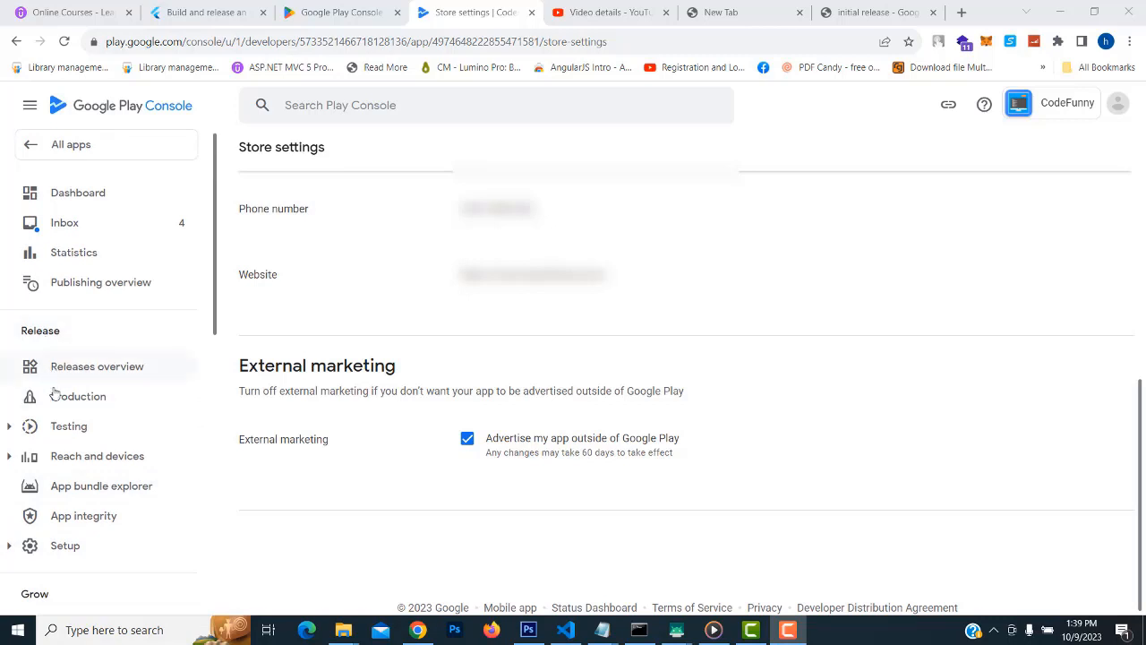
left_click(12, 429)
left_click(76, 429)
left_click(76, 428)
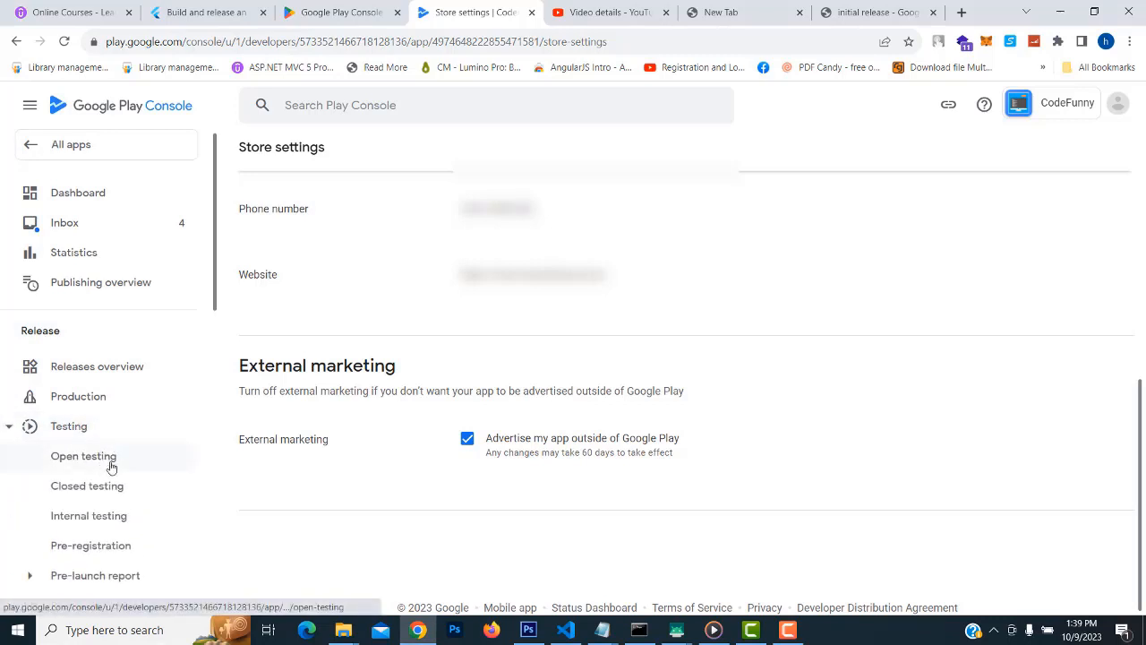
scroll(134, 430, "down", 3)
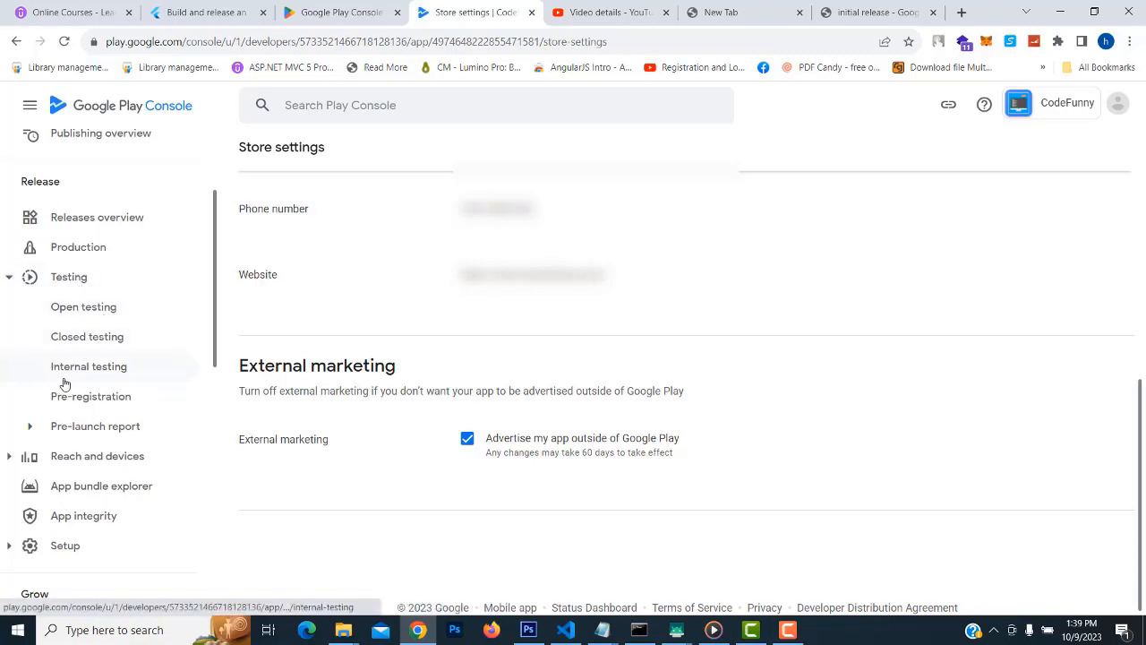
Visit Open and Closed testing, then open Internal testing and highlight its 100-tester limit
left_click(90, 306)
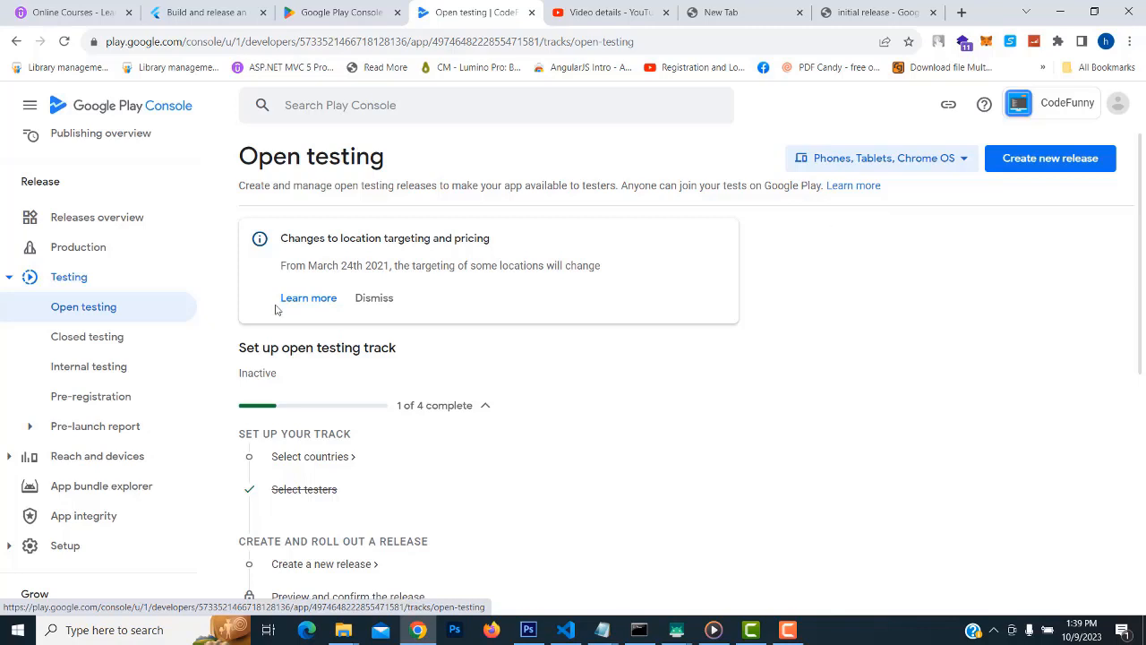
left_click(86, 337)
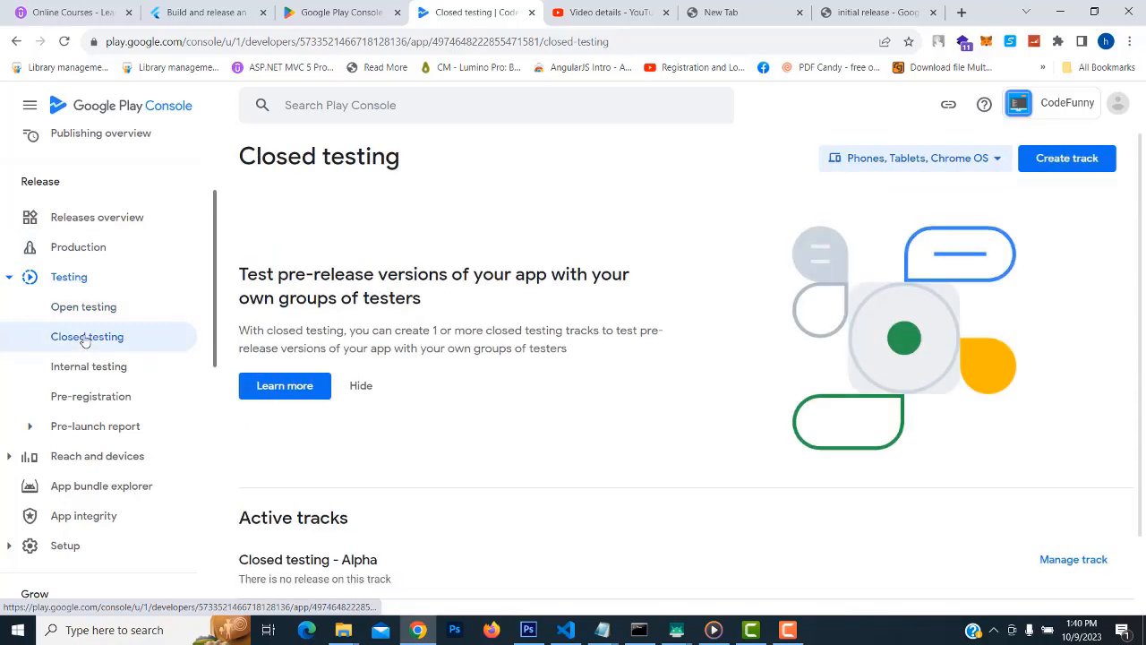
scroll(653, 351, "down", 1)
scroll(653, 350, "up", 1)
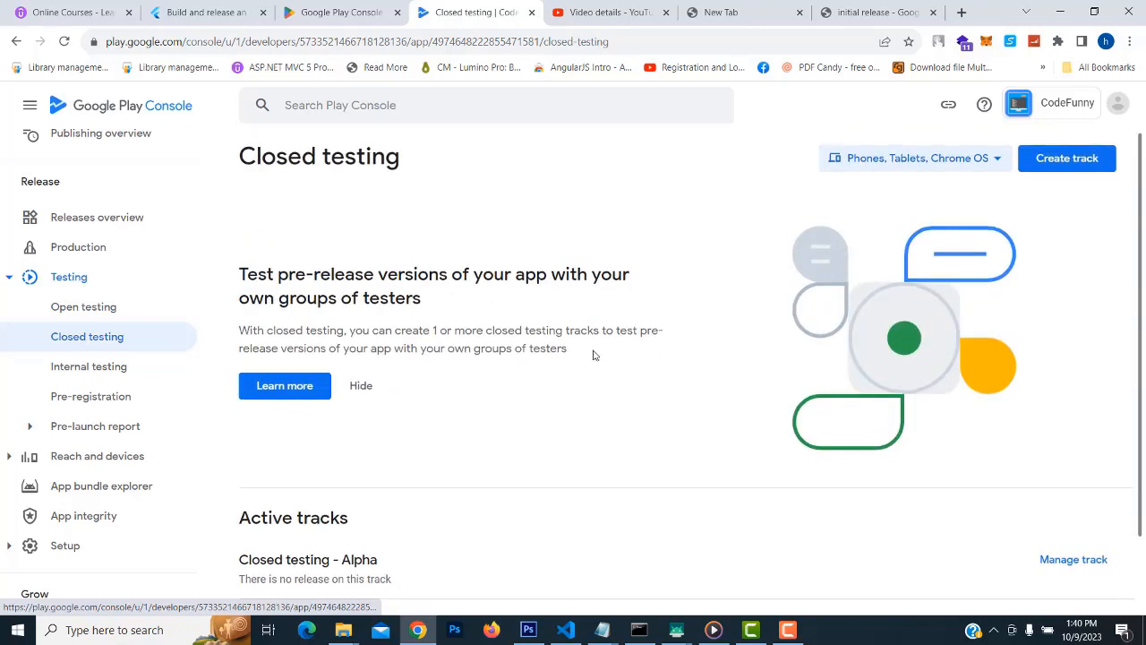
left_click(90, 368)
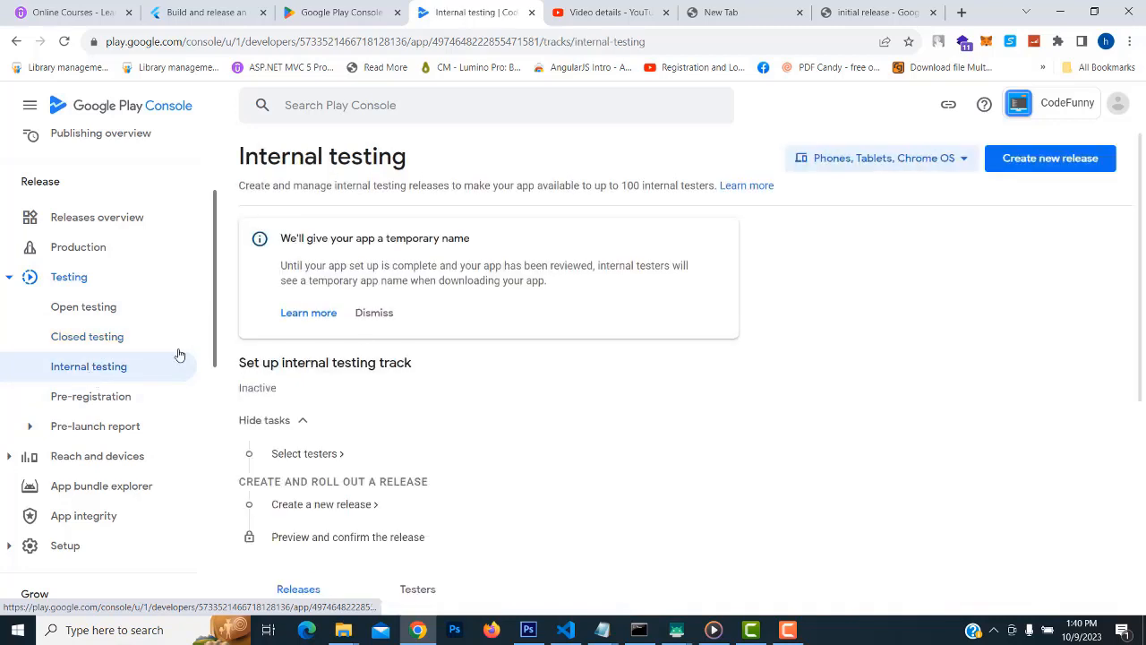
left_click_drag(624, 185, 682, 186)
left_click(629, 200)
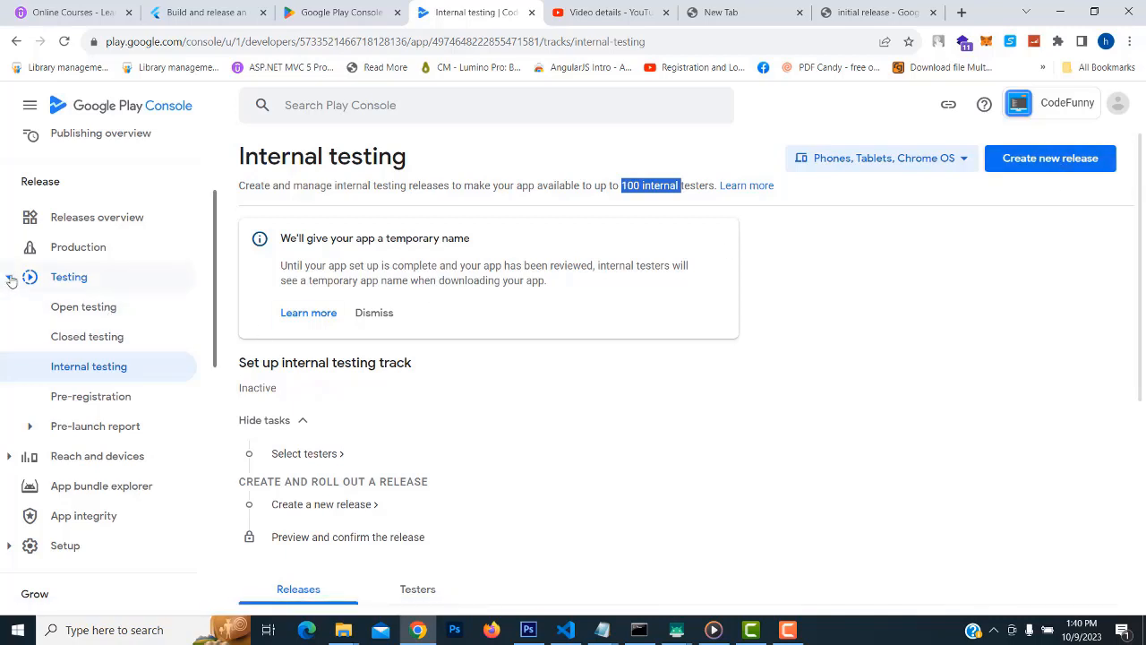
Open the Production track and start creating a new production release
left_click(72, 281)
left_click(76, 250)
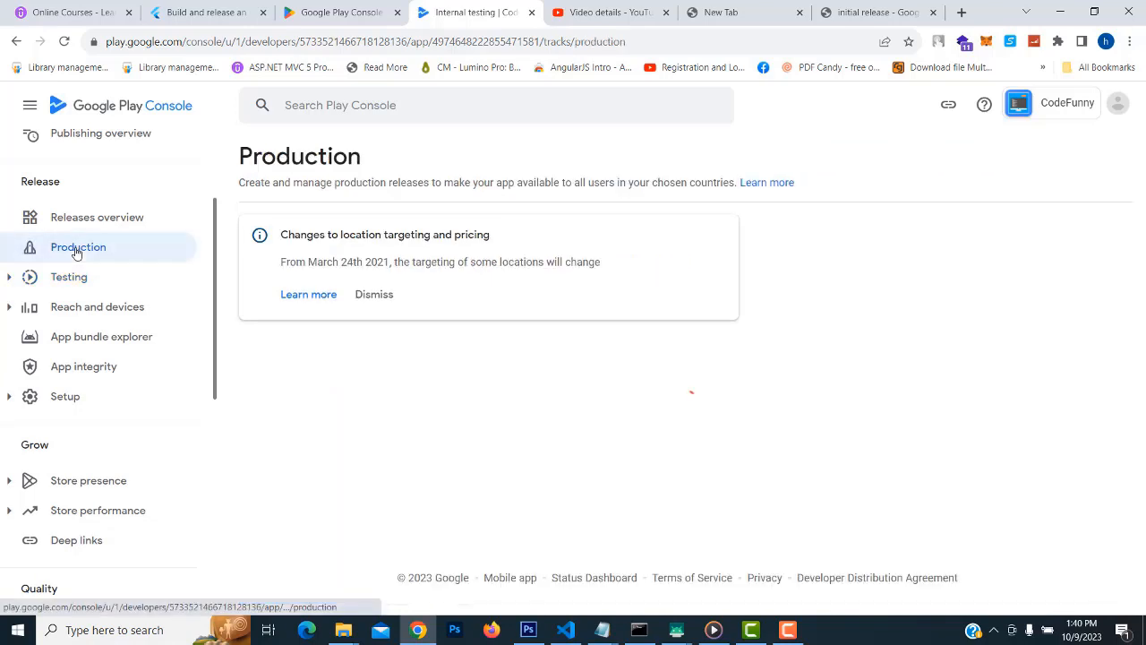
scroll(784, 368, "down", 2)
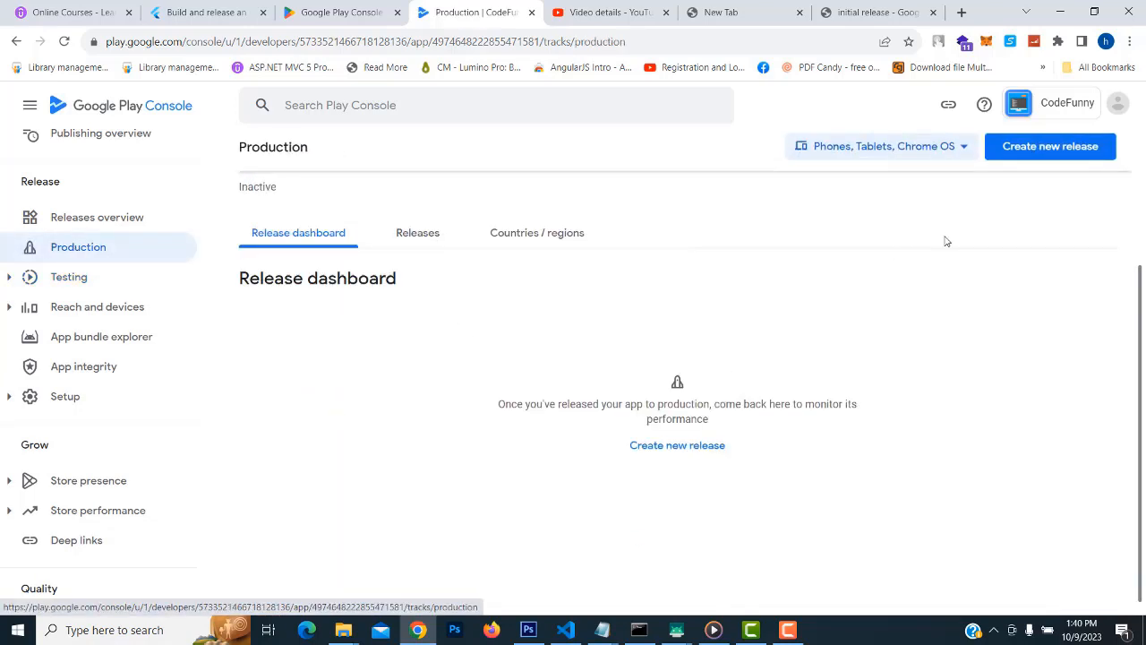
left_click(1044, 154)
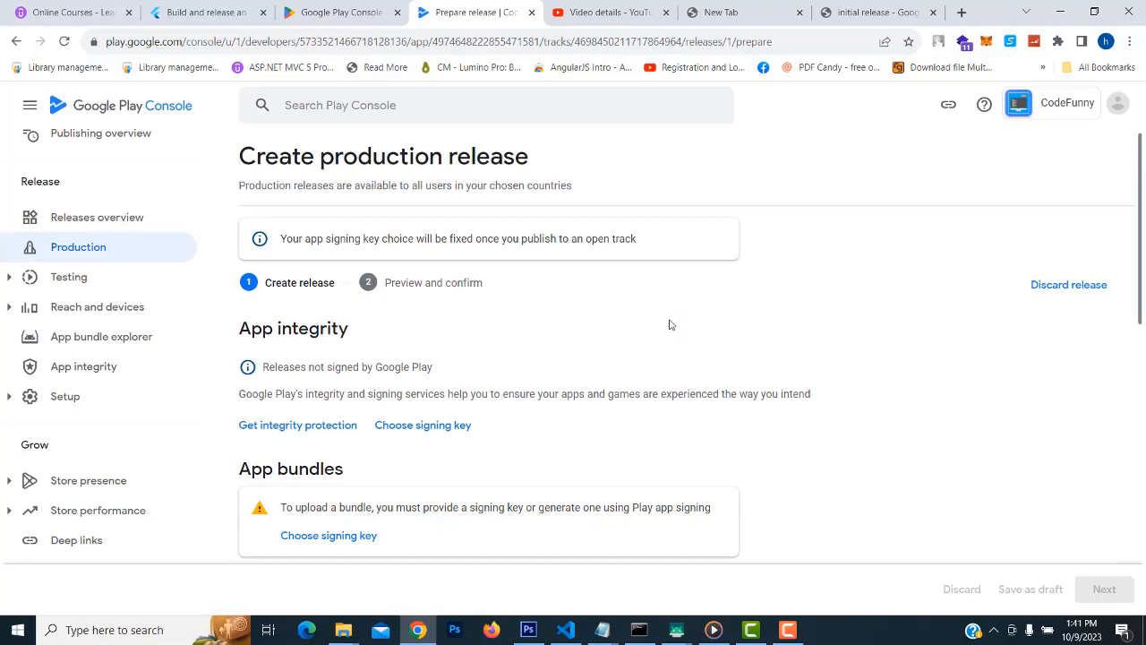
Review the new release page and its App bundles warning requiring a signing key
scroll(786, 335, "down", 3)
scroll(792, 344, "up", 3)
scroll(795, 347, "down", 1)
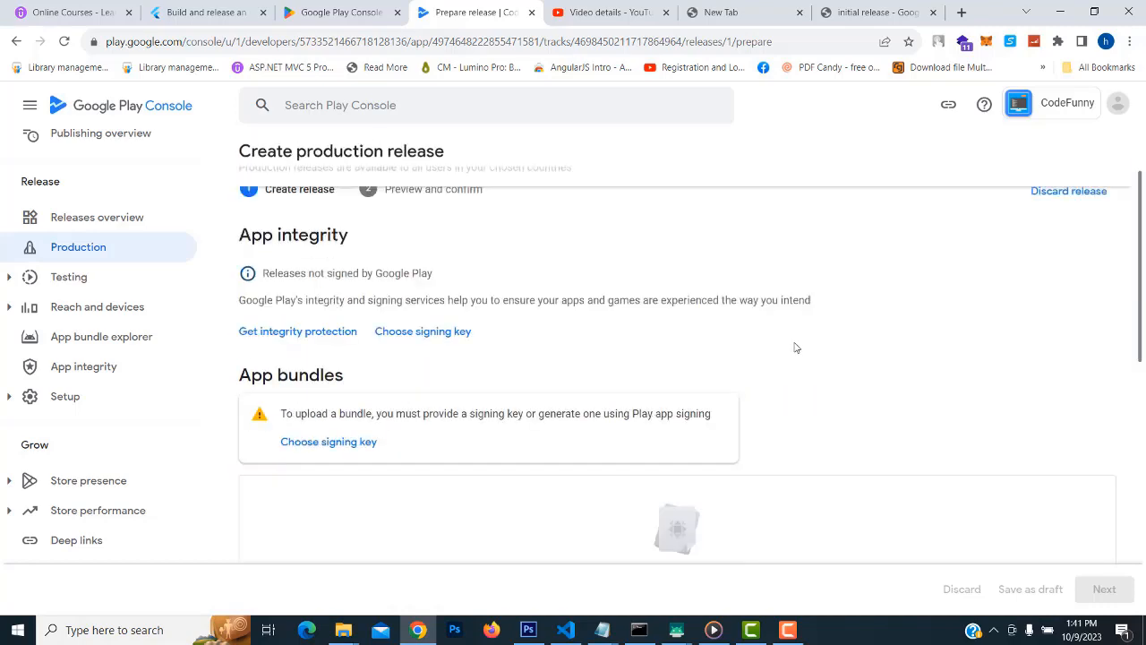
scroll(795, 348, "down", 2)
scroll(795, 347, "down", 2)
scroll(793, 348, "up", 2)
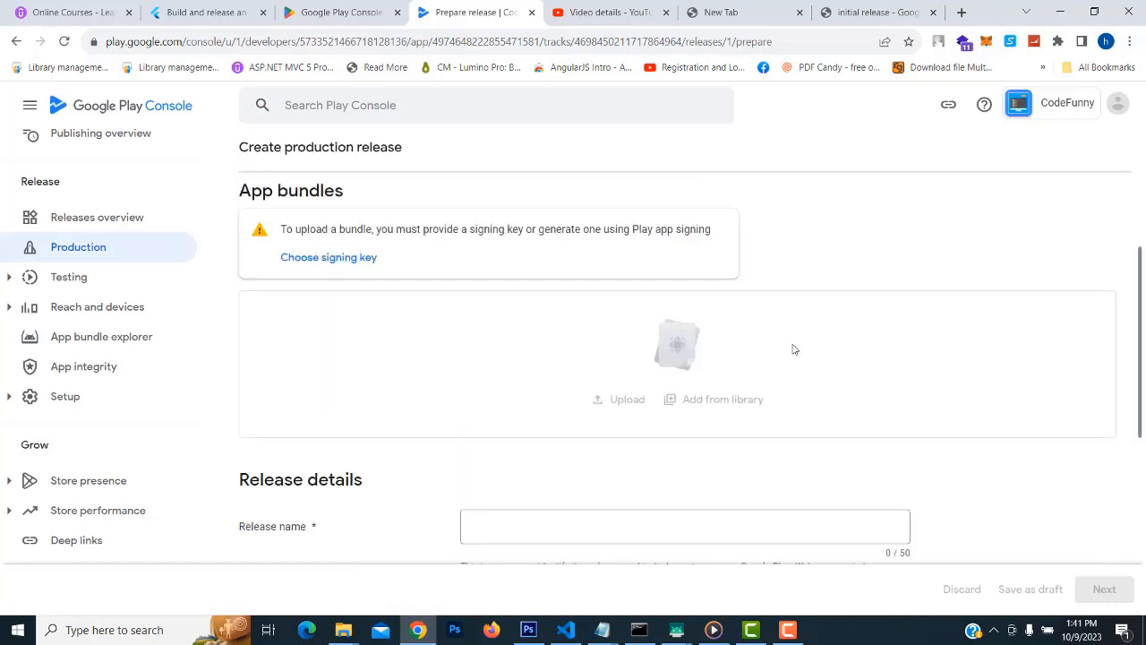
scroll(678, 378, "up", 1)
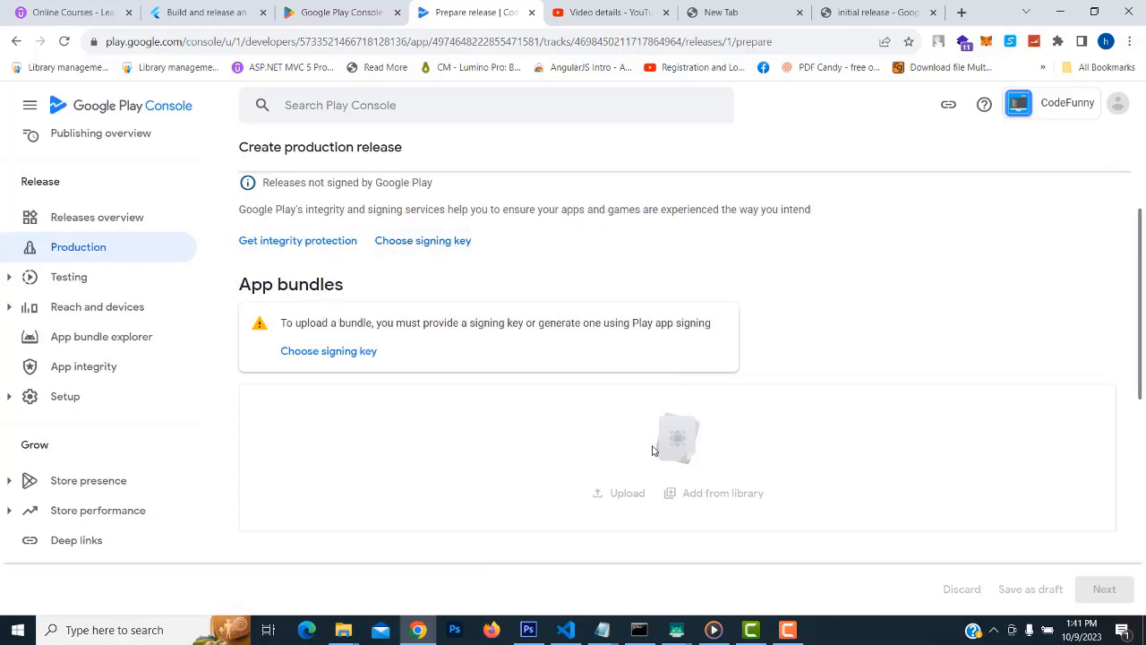
left_click(1119, 107)
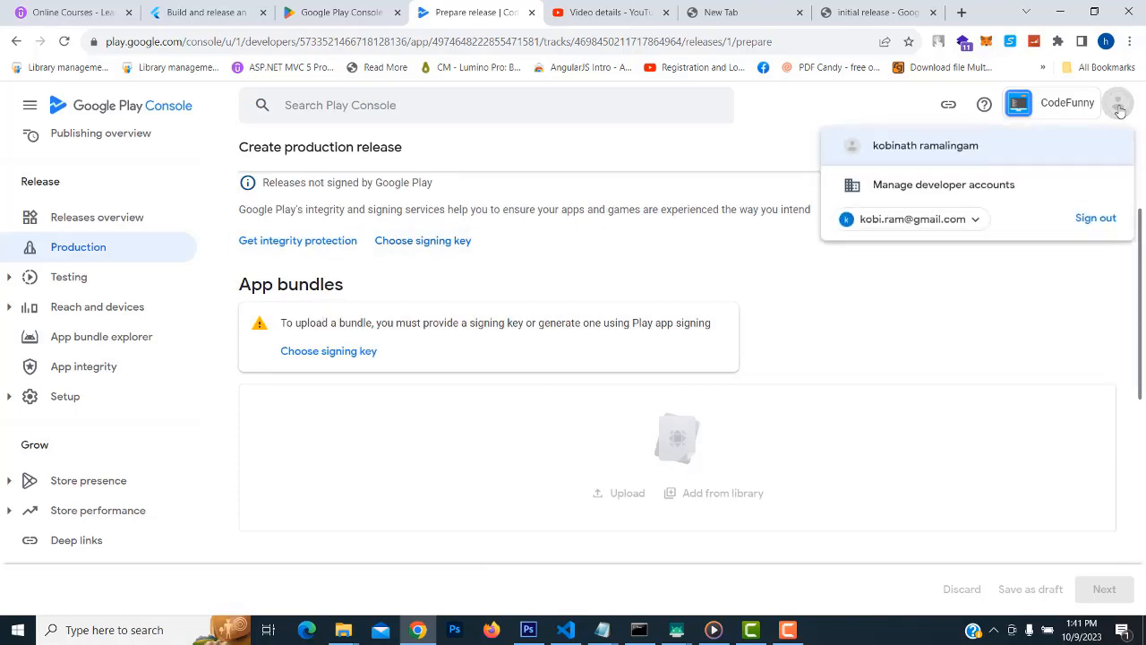
left_click(794, 120)
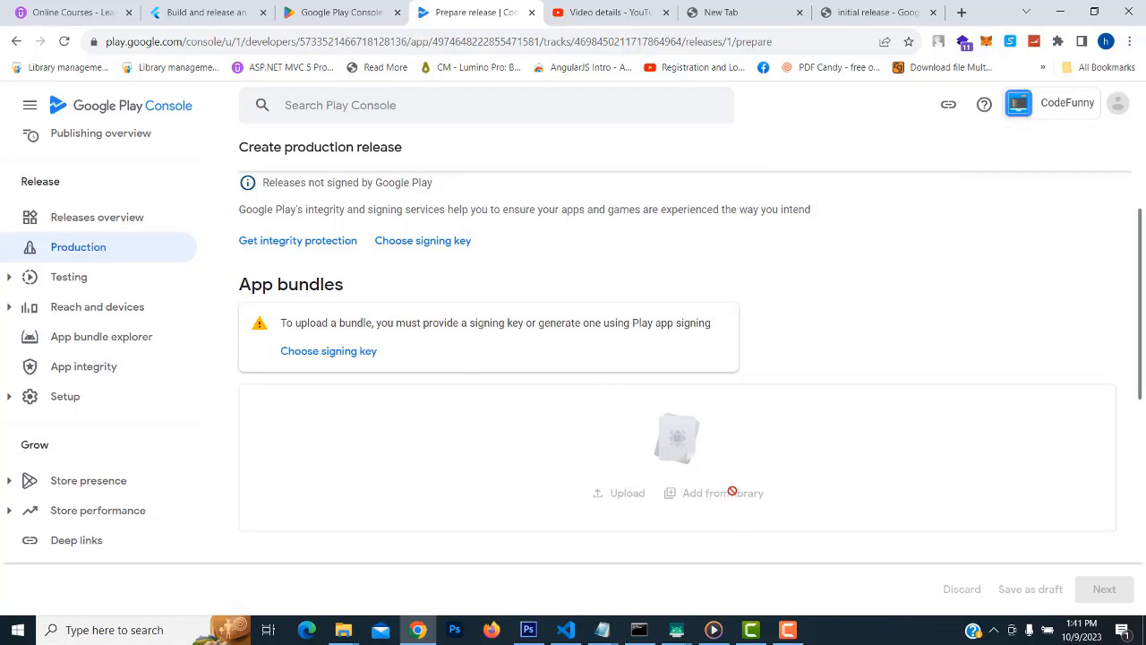
scroll(725, 483, "down", 3)
scroll(682, 396, "up", 3)
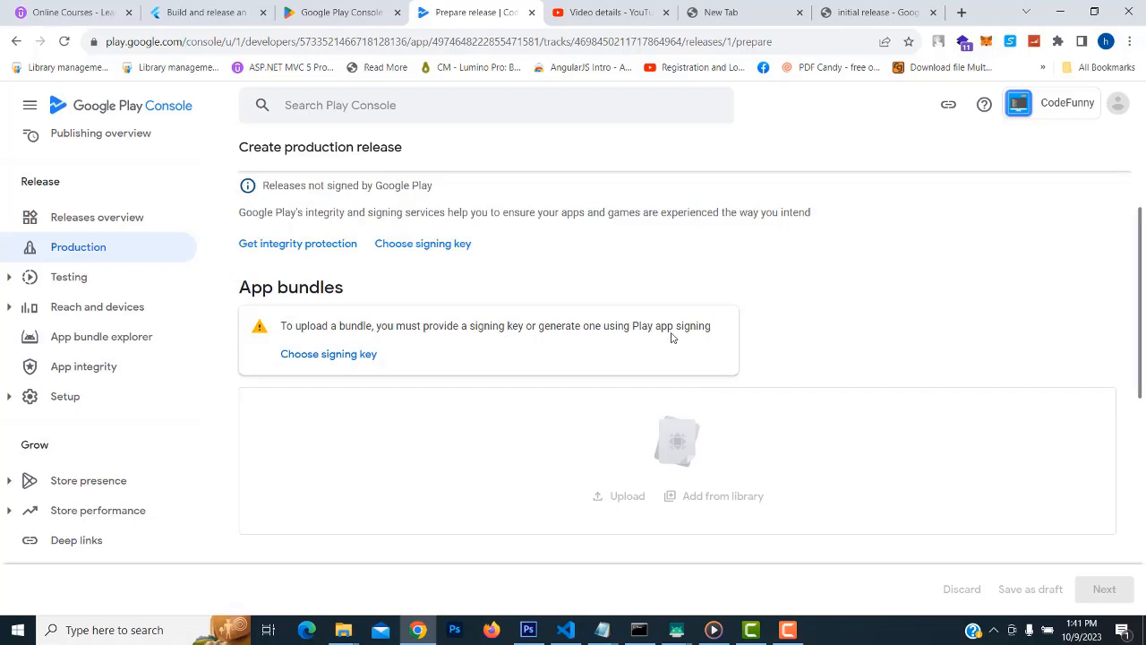
Choose a Google-generated key as the release's app signing key
left_click(320, 359)
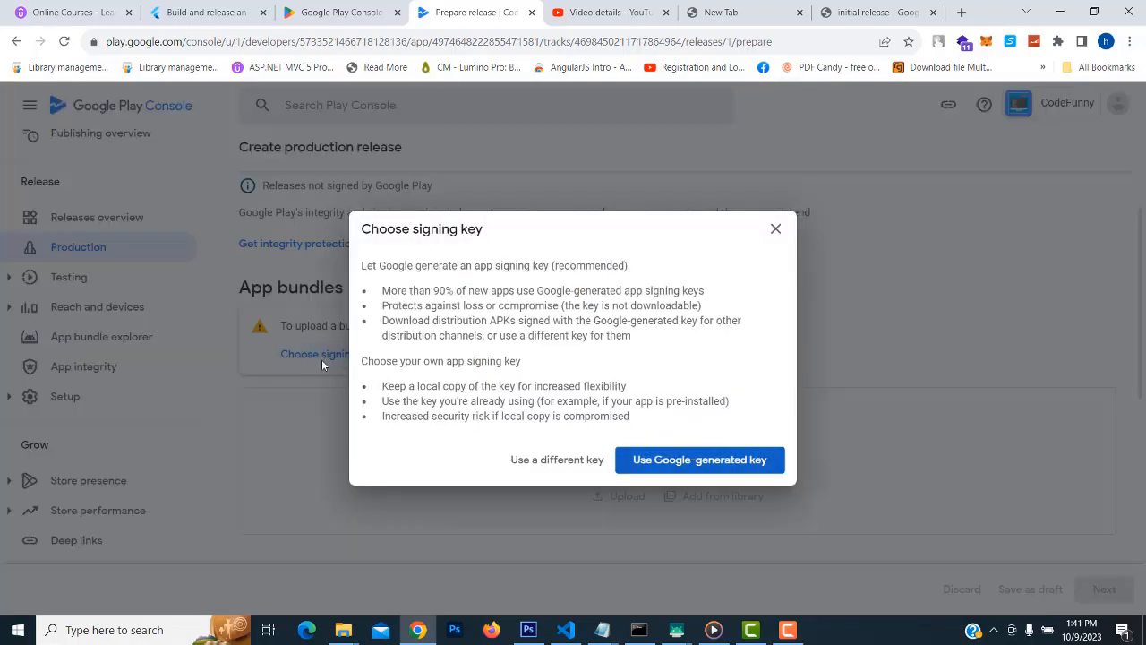
left_click(694, 461)
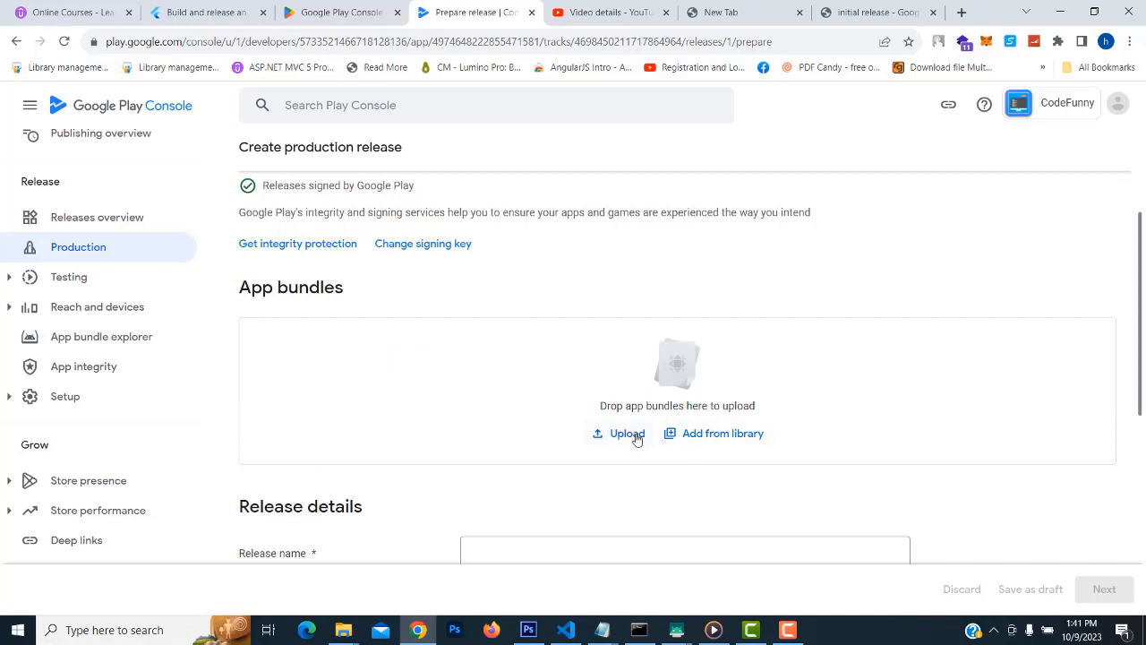
Reveal build/app/outputs/bundle/release from VS Code in File Explorer and open the release folder
left_click(563, 638)
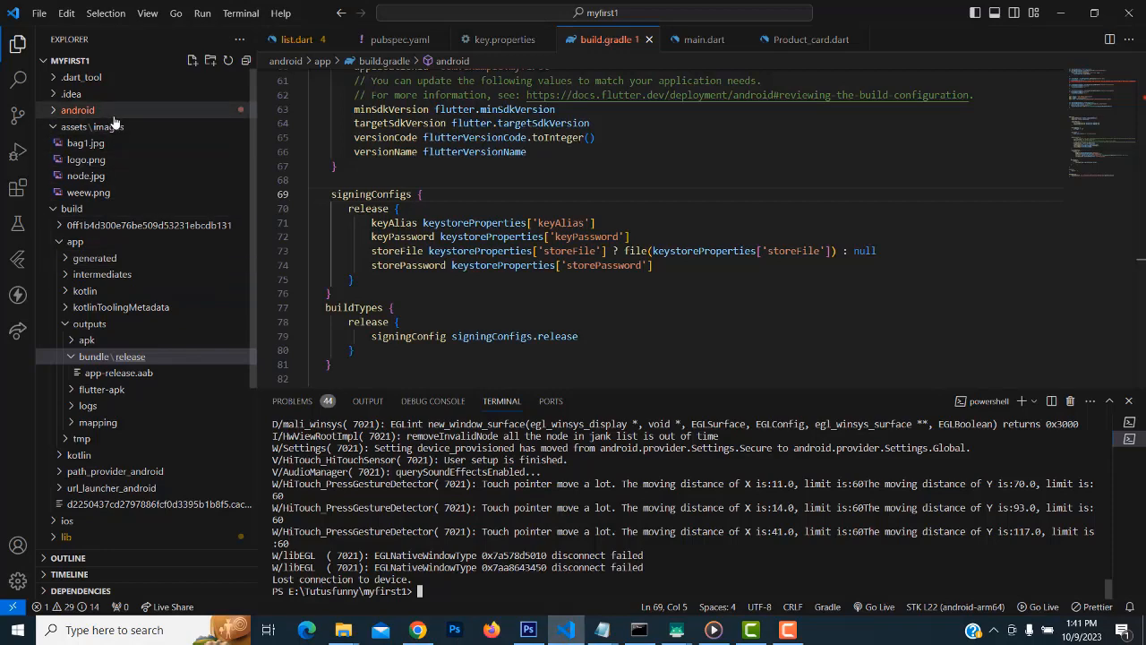
left_click(129, 358)
right_click(130, 358)
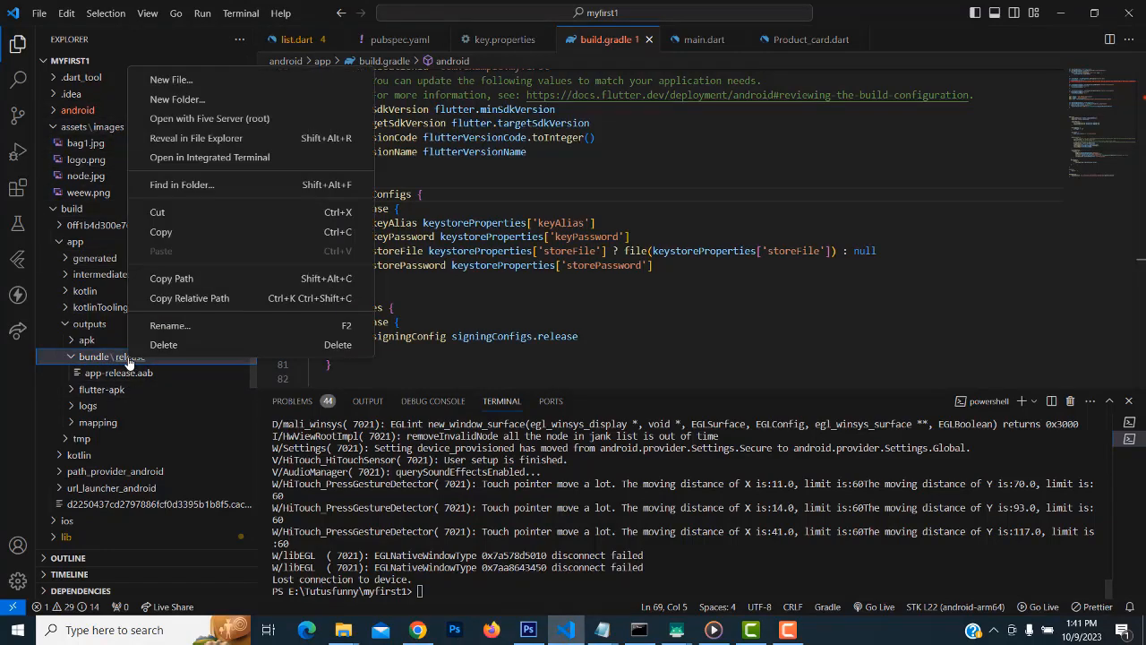
left_click(232, 140)
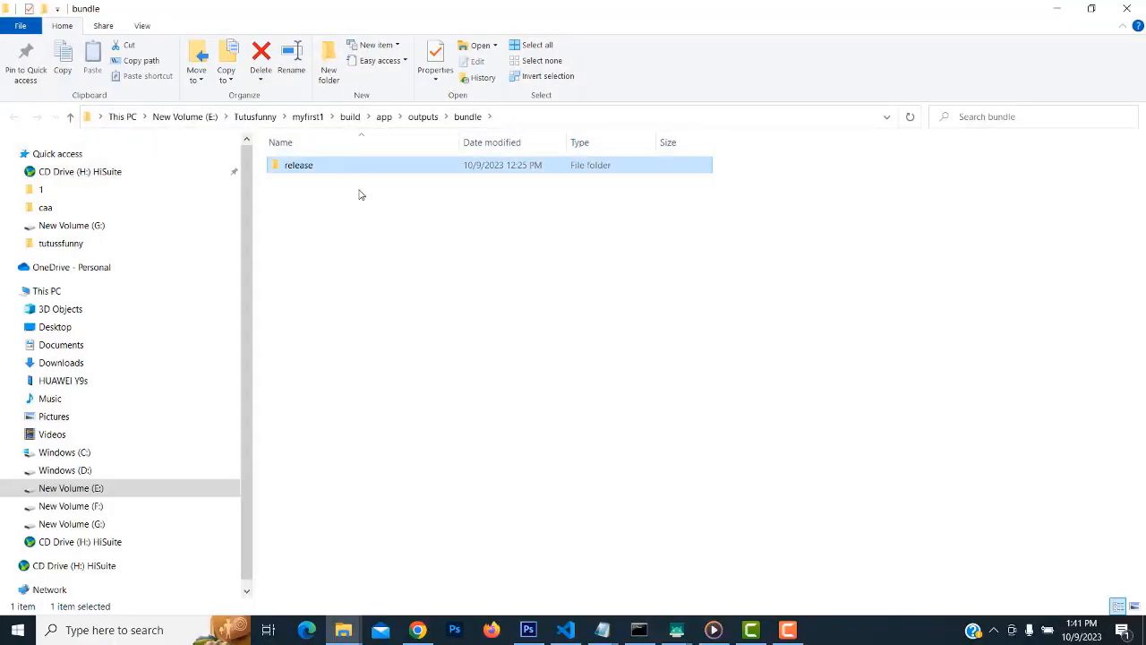
double_click(341, 170)
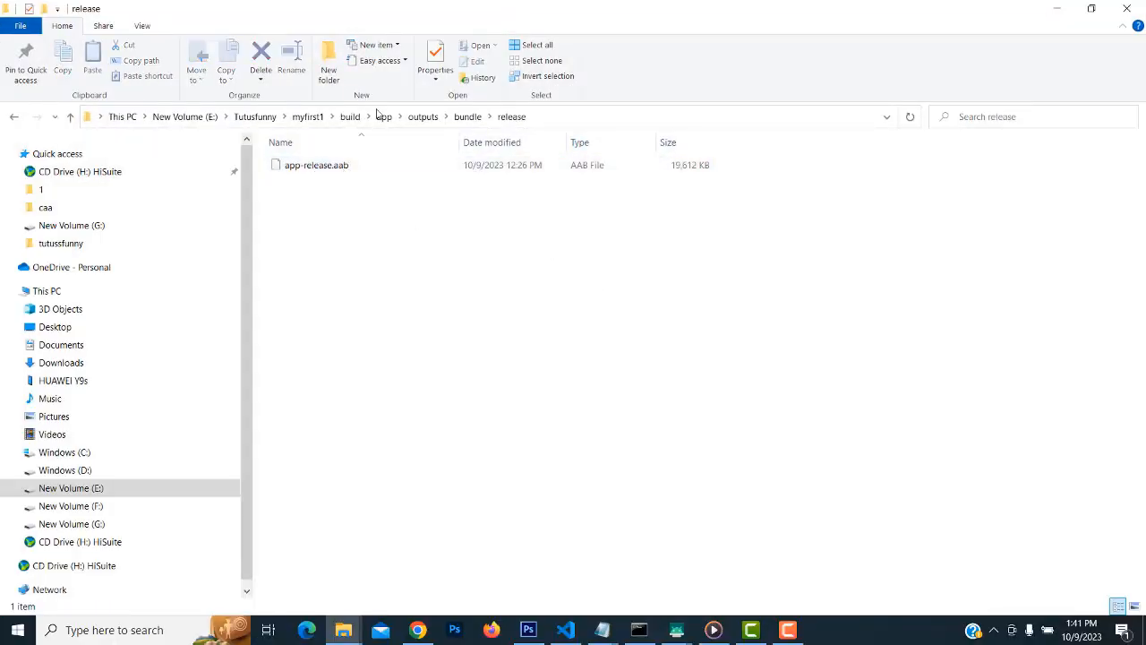
Place the folder beside Play Console and drag app-release.aab into the App bundles upload area
left_click_drag(530, 13, 414, 179)
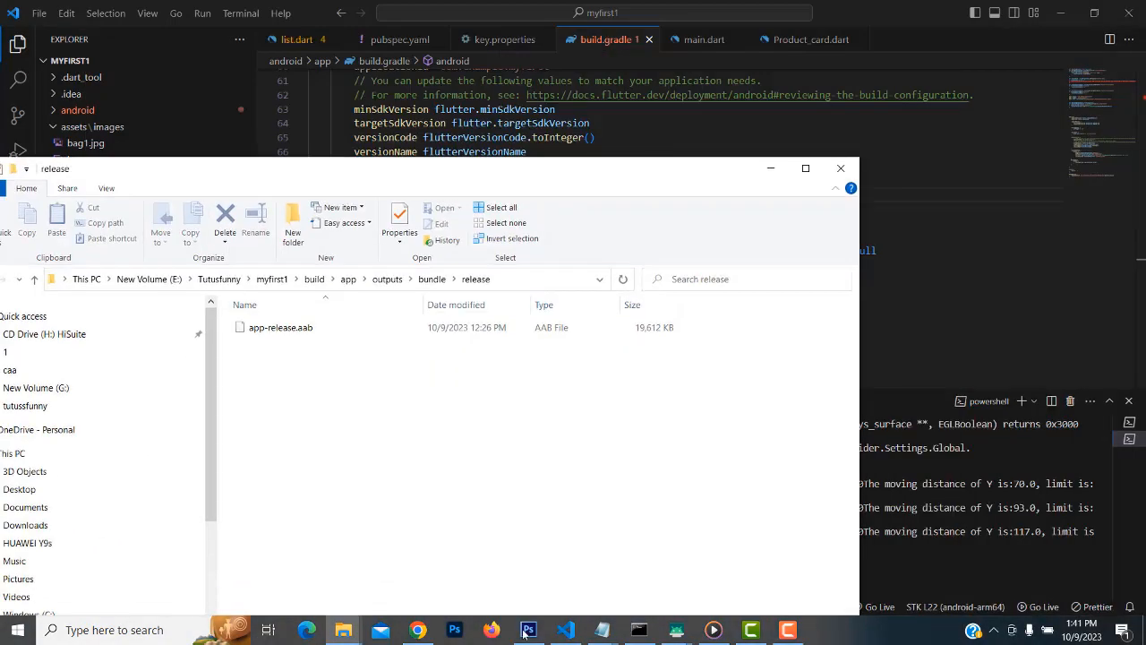
left_click(418, 630)
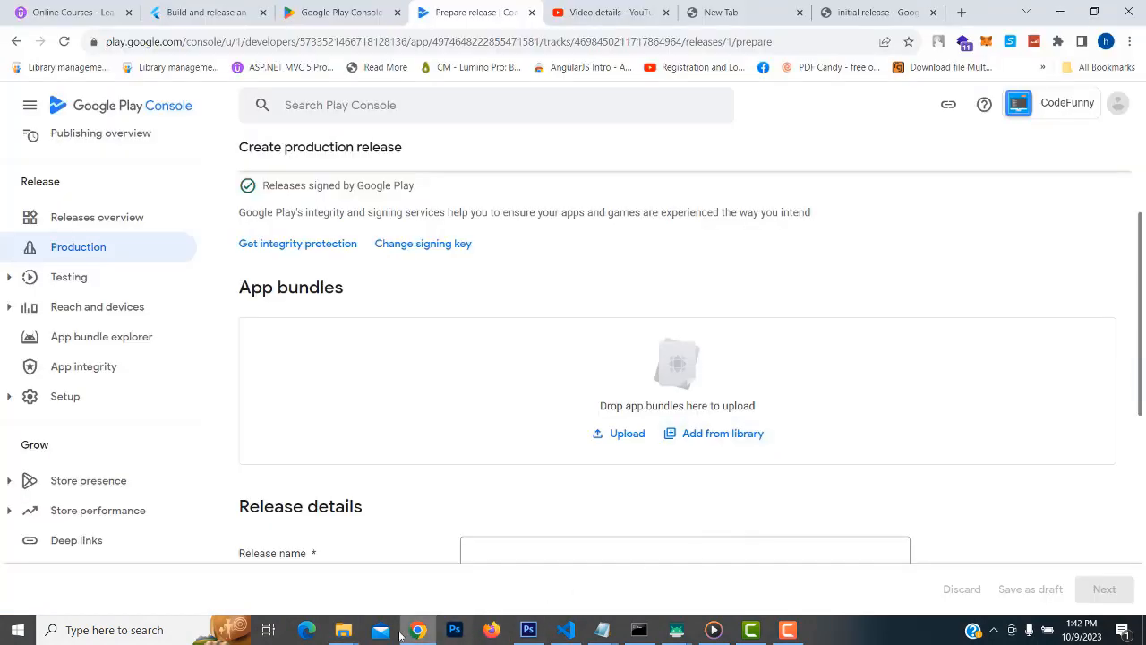
left_click(343, 630)
left_click(609, 586)
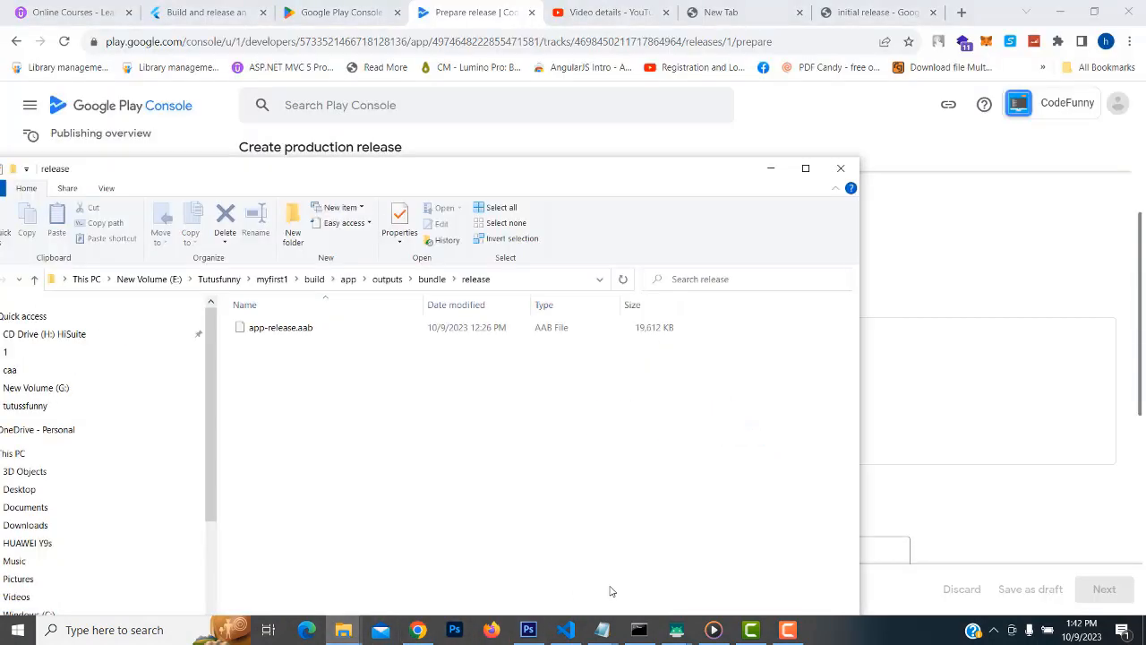
left_click_drag(573, 172, 1145, 147)
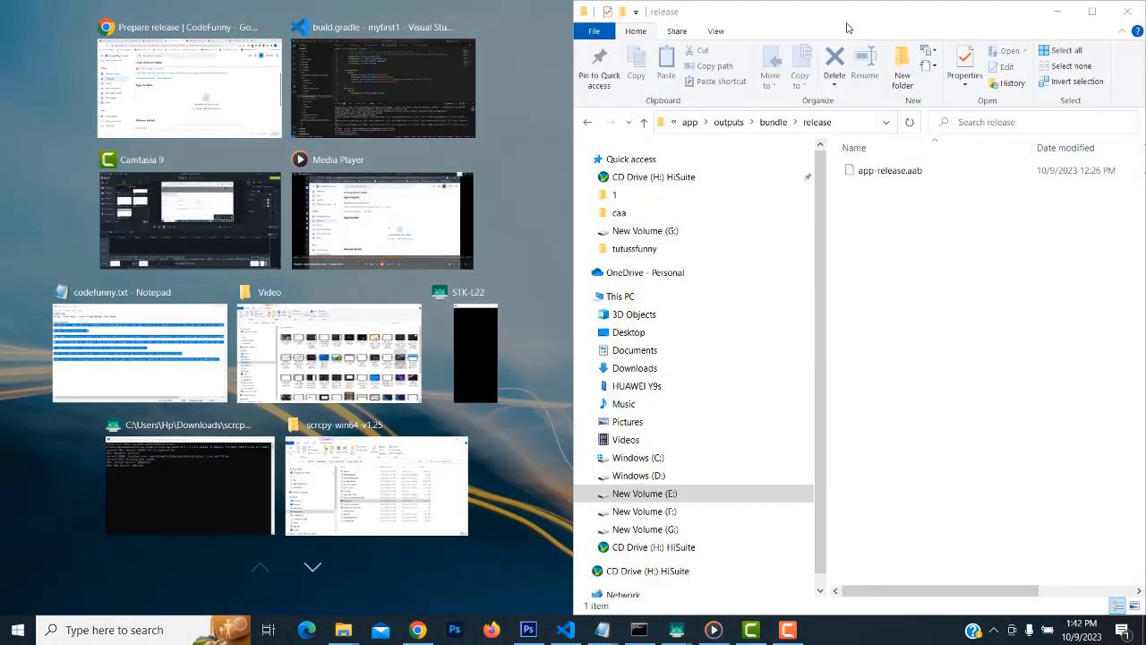
left_click(857, 18)
left_click_drag(855, 16, 1062, 155)
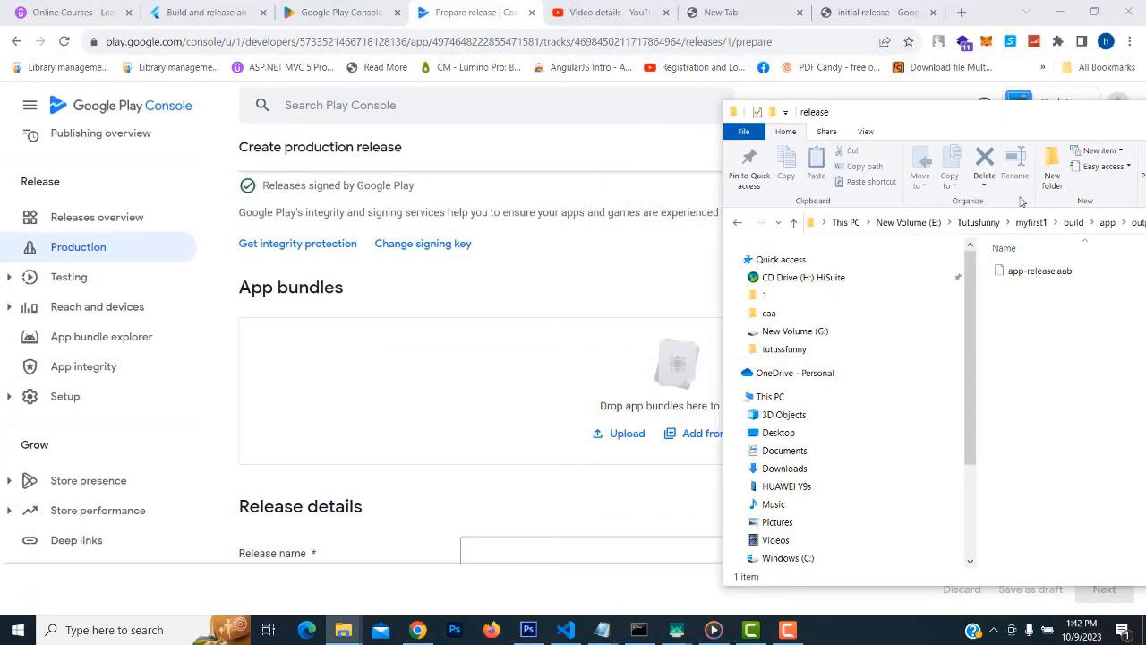
left_click_drag(1039, 271, 627, 433)
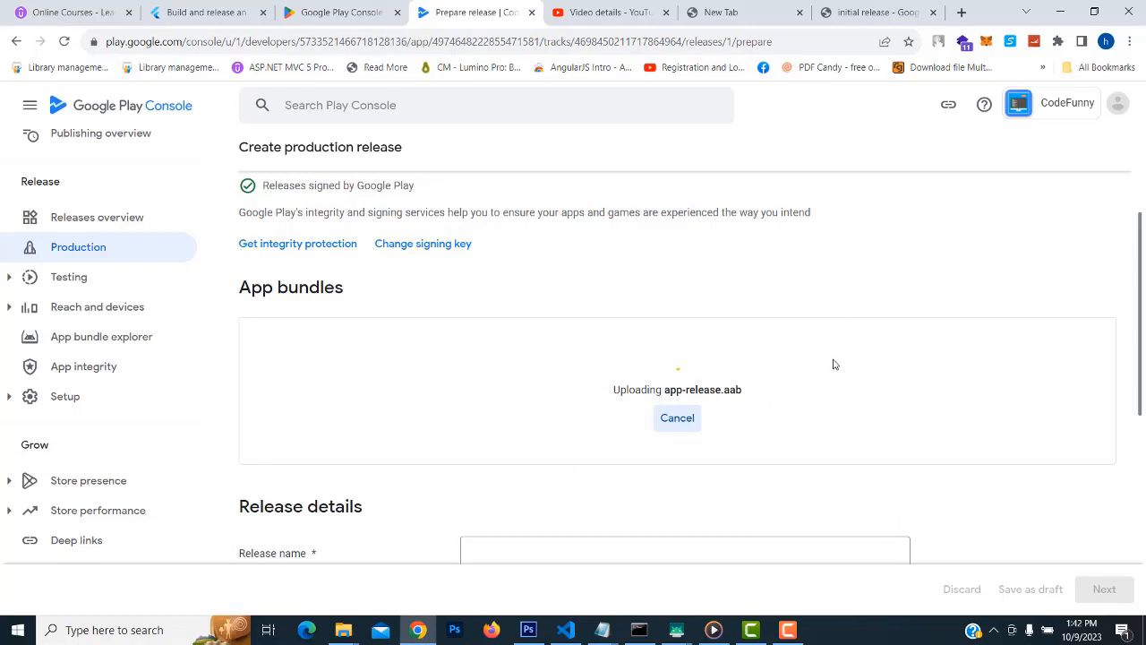
Let app-release.aab finish uploading and read the restricted com.example package name error
left_click(792, 627)
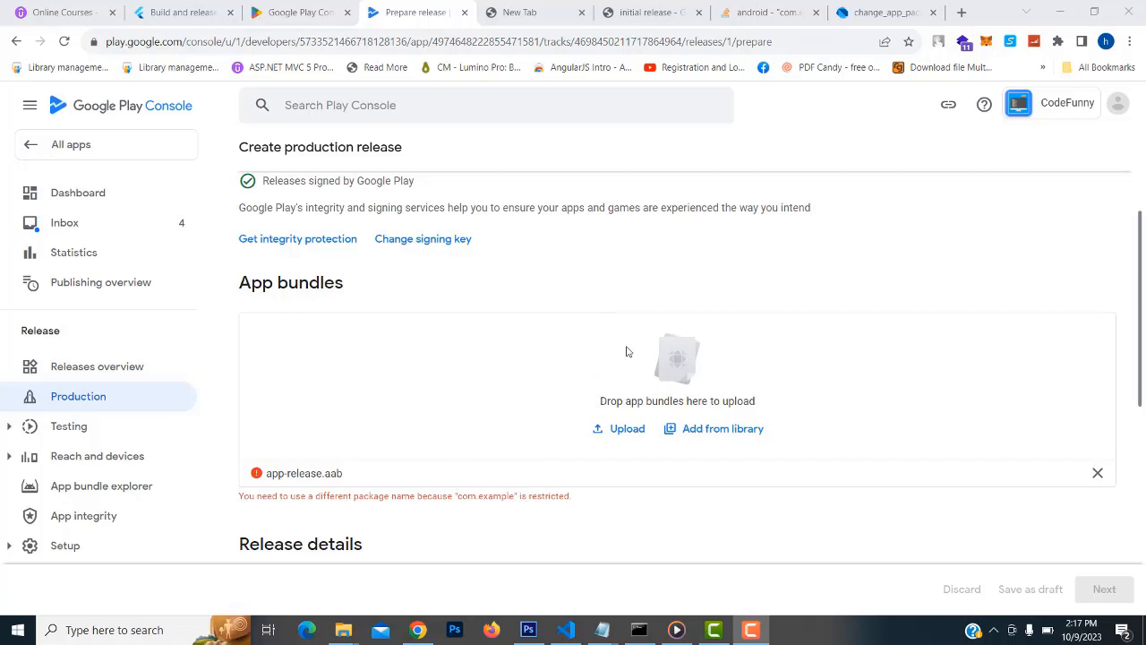
Select the package name from the page title and search the web for 'pub dev'
left_click(881, 13)
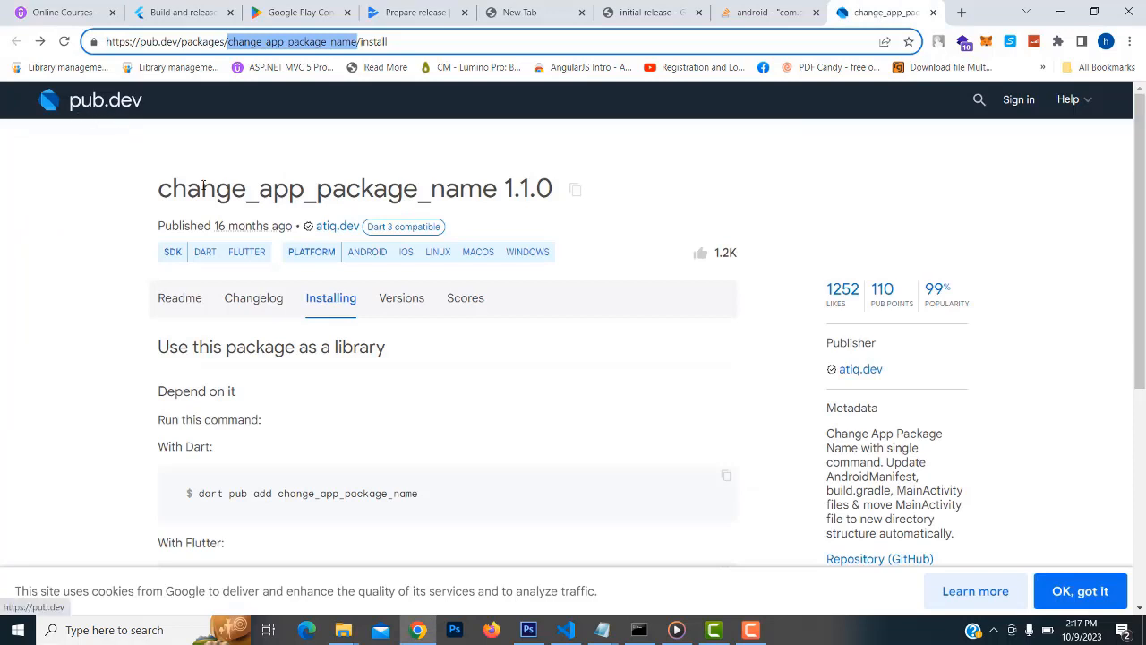
left_click_drag(159, 189, 414, 190)
key("ctrl+c")
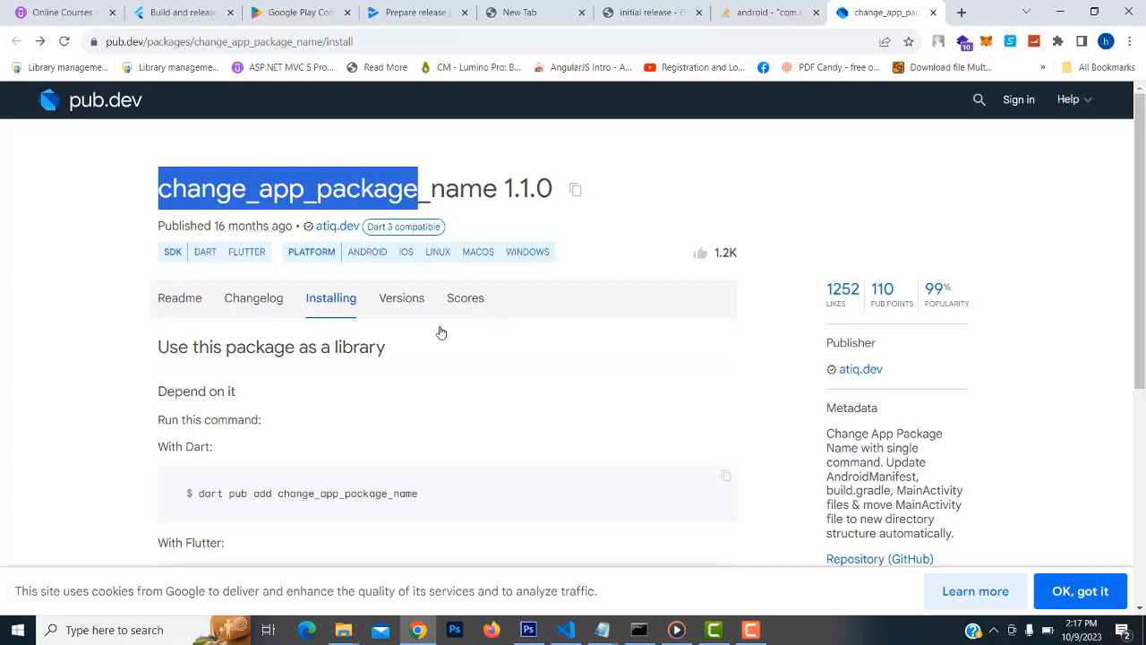
scroll(324, 231, "down", 1)
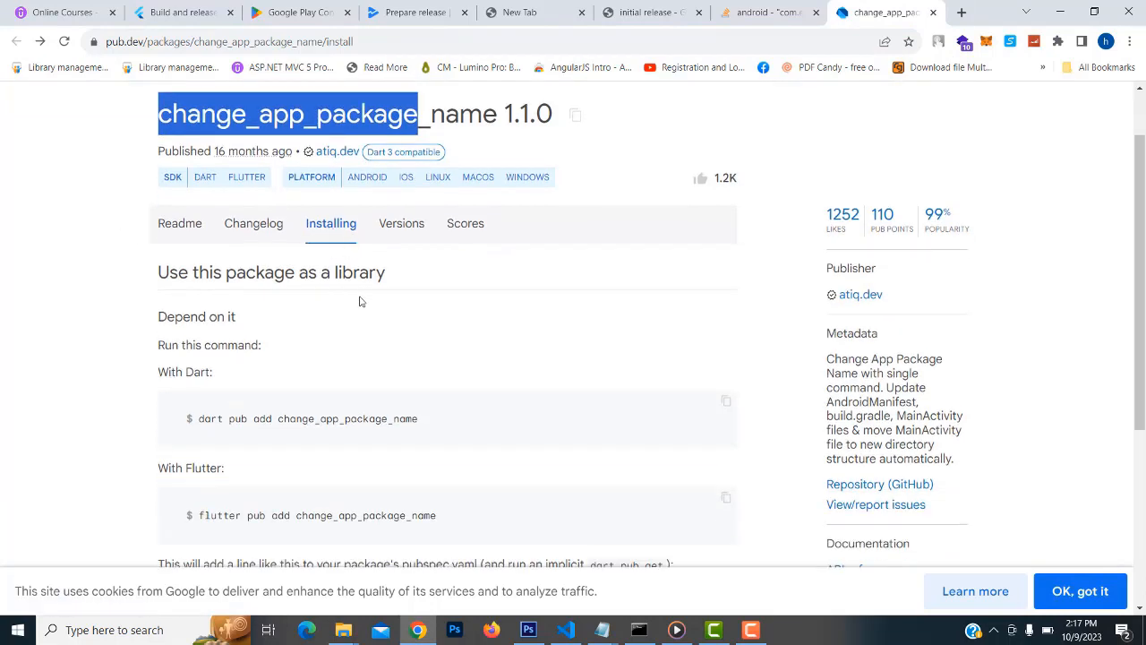
scroll(358, 302, "up", 1)
left_click(961, 12)
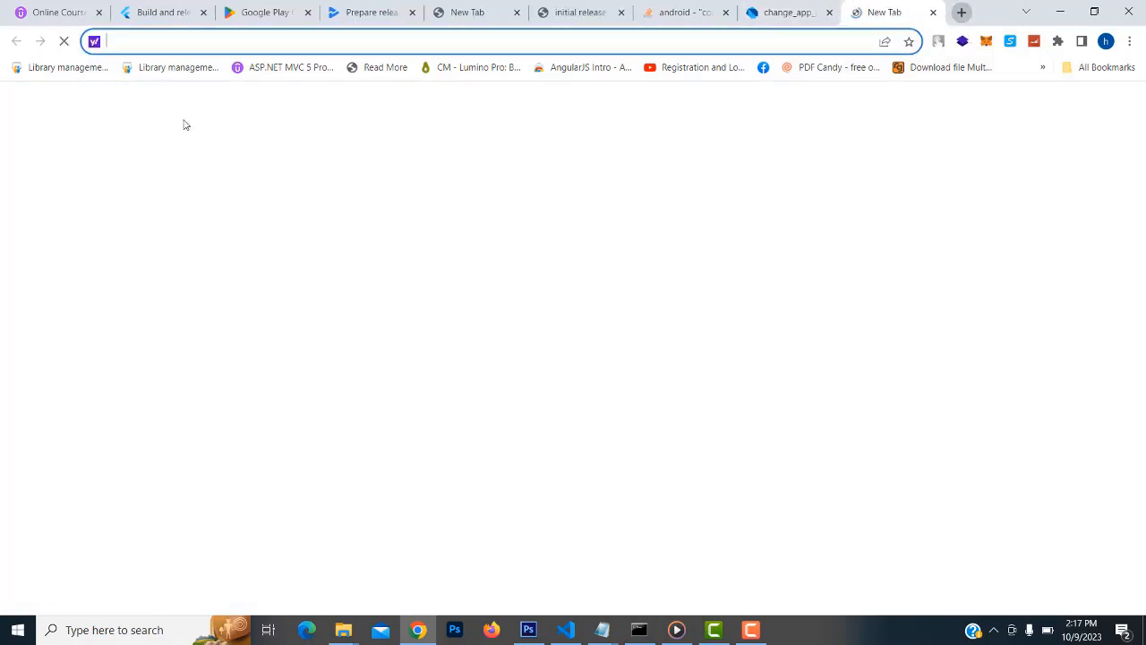
type("google.com")
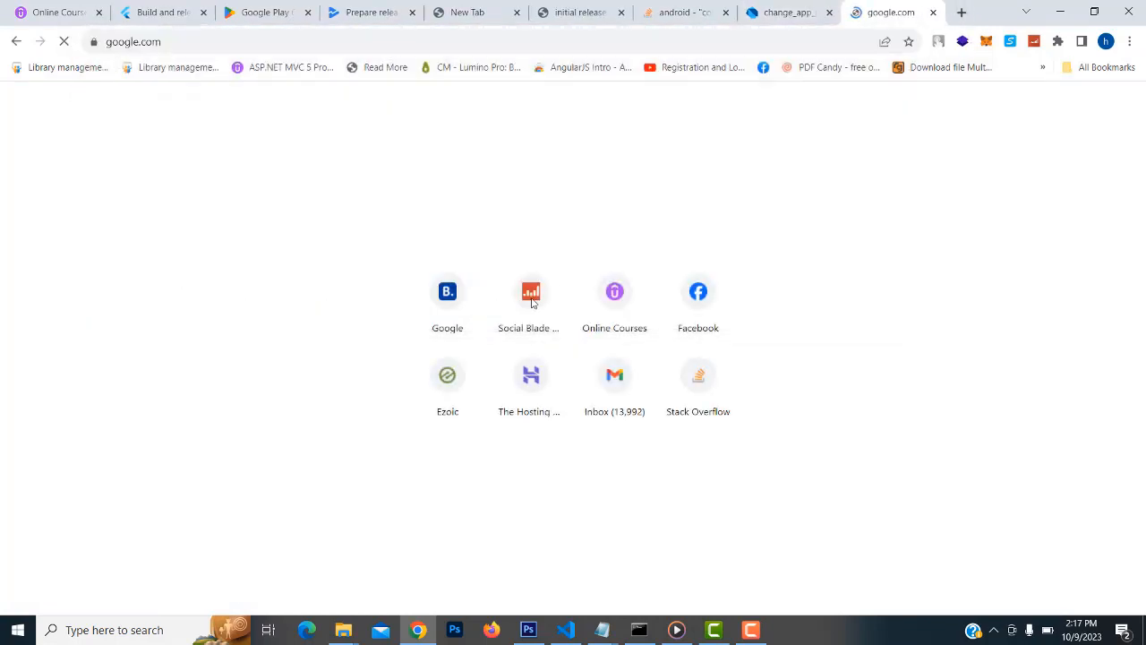
type("pub dev")
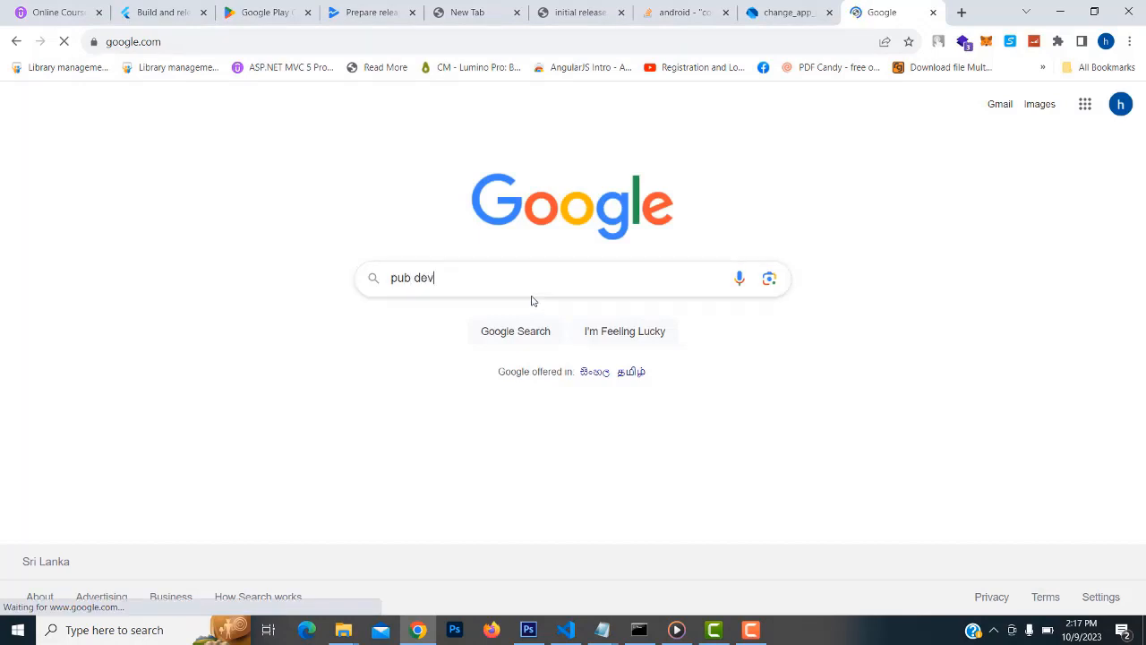
key("Return")
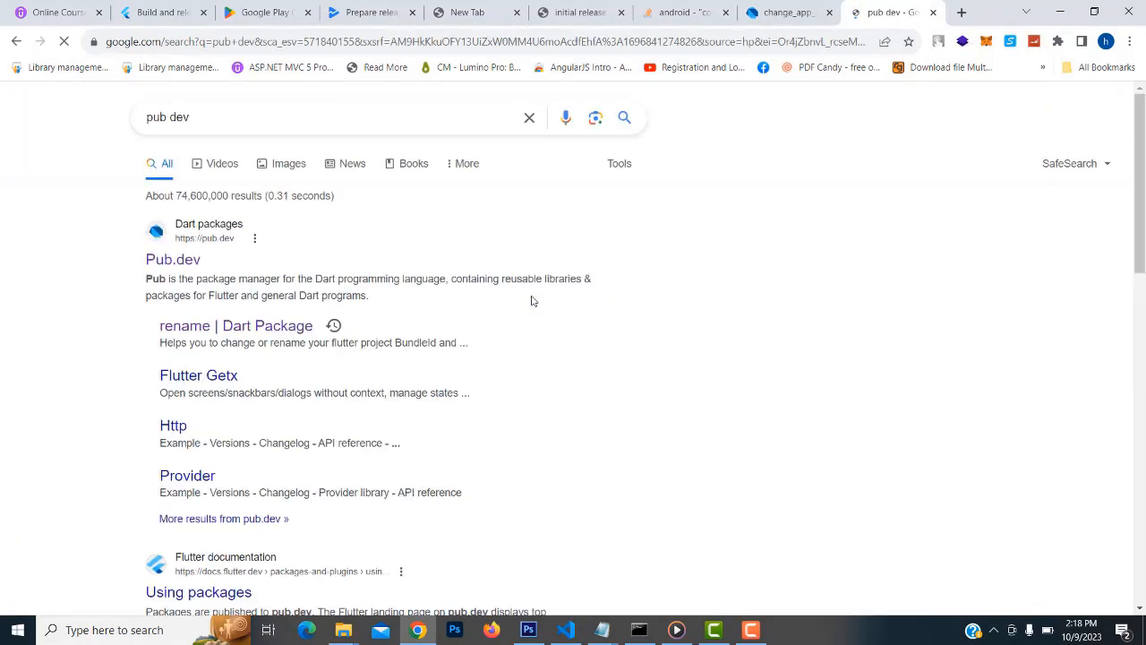
On pub.dev, search for change_app_package and open the change_app_package_name package page
left_click(180, 262)
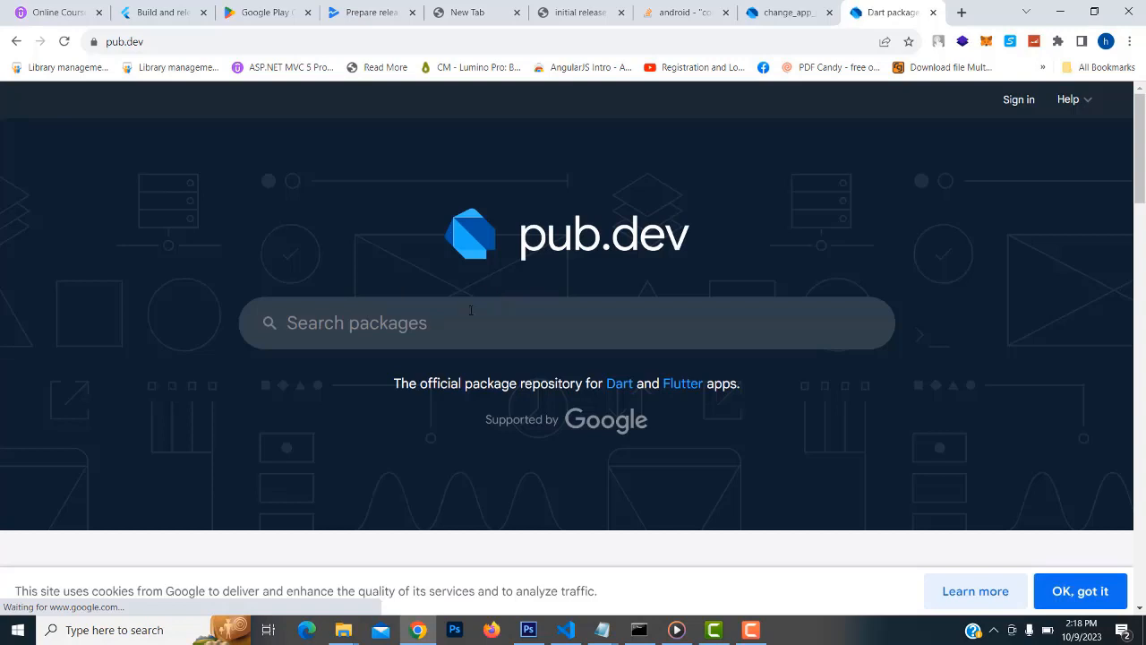
left_click(469, 315)
key("ctrl+v")
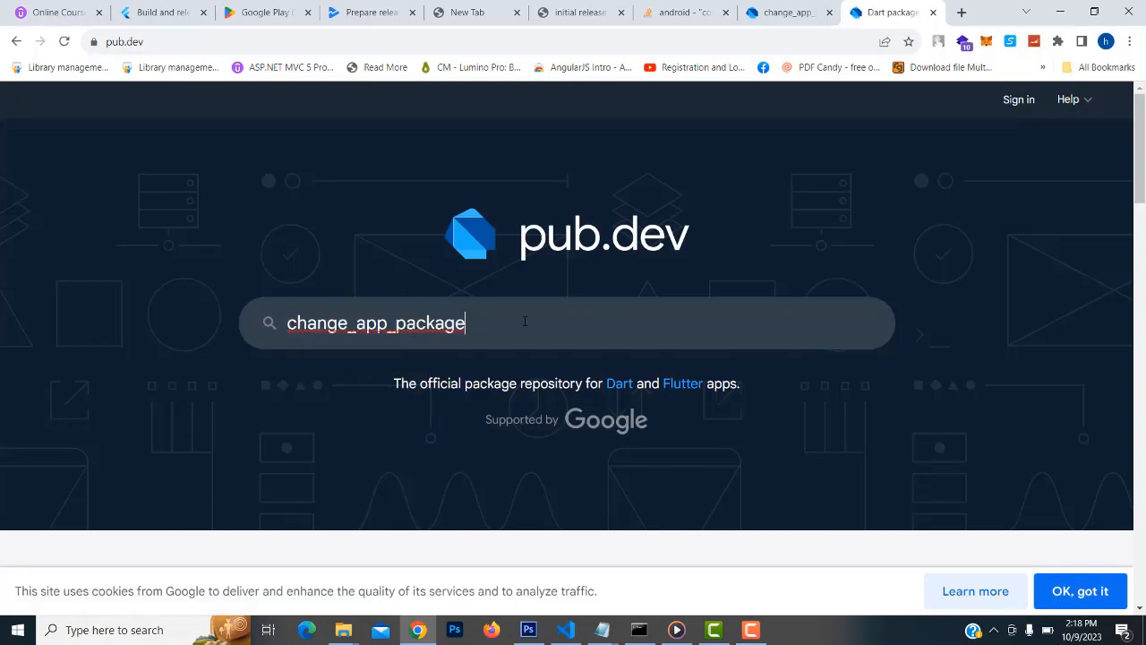
key("Return")
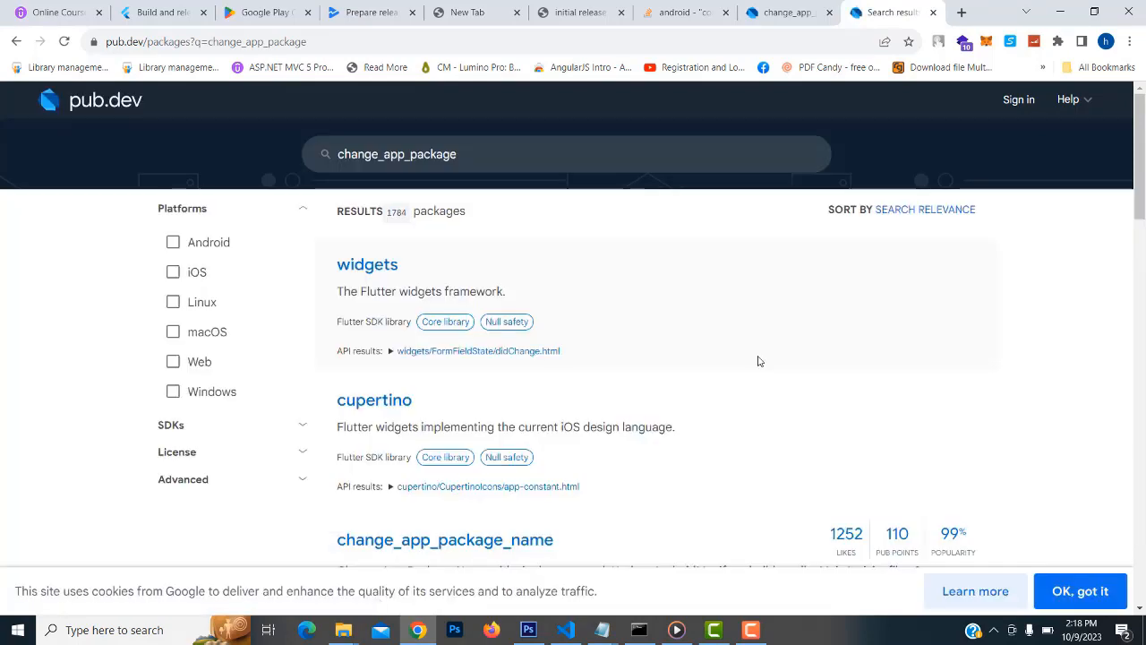
scroll(758, 361, "down", 2)
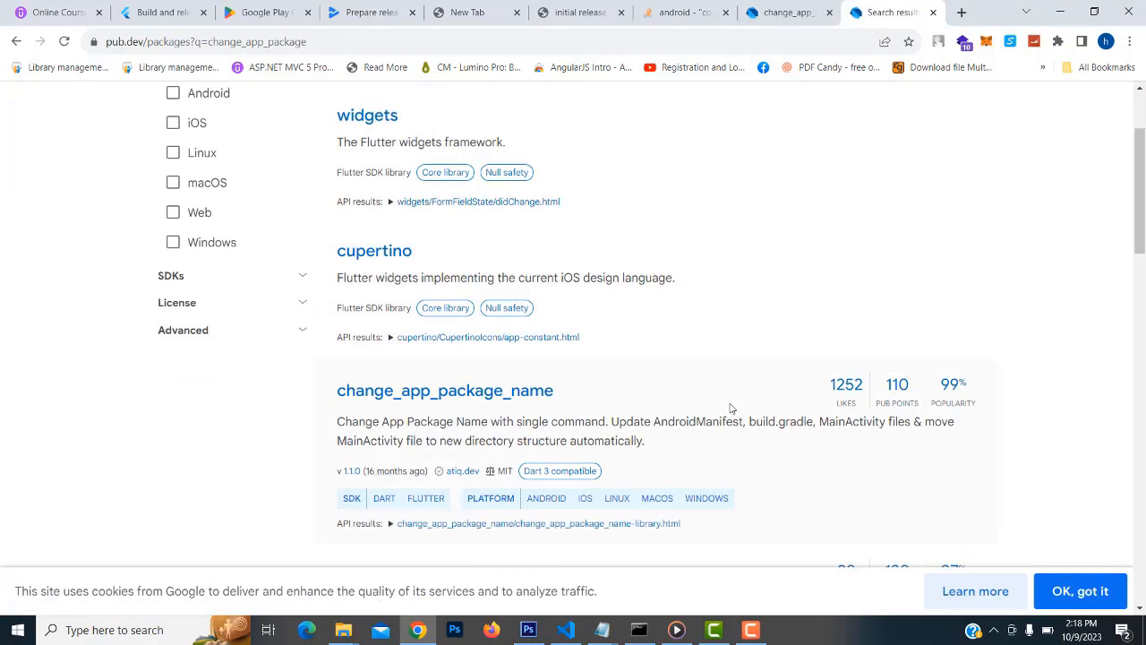
left_click(532, 397)
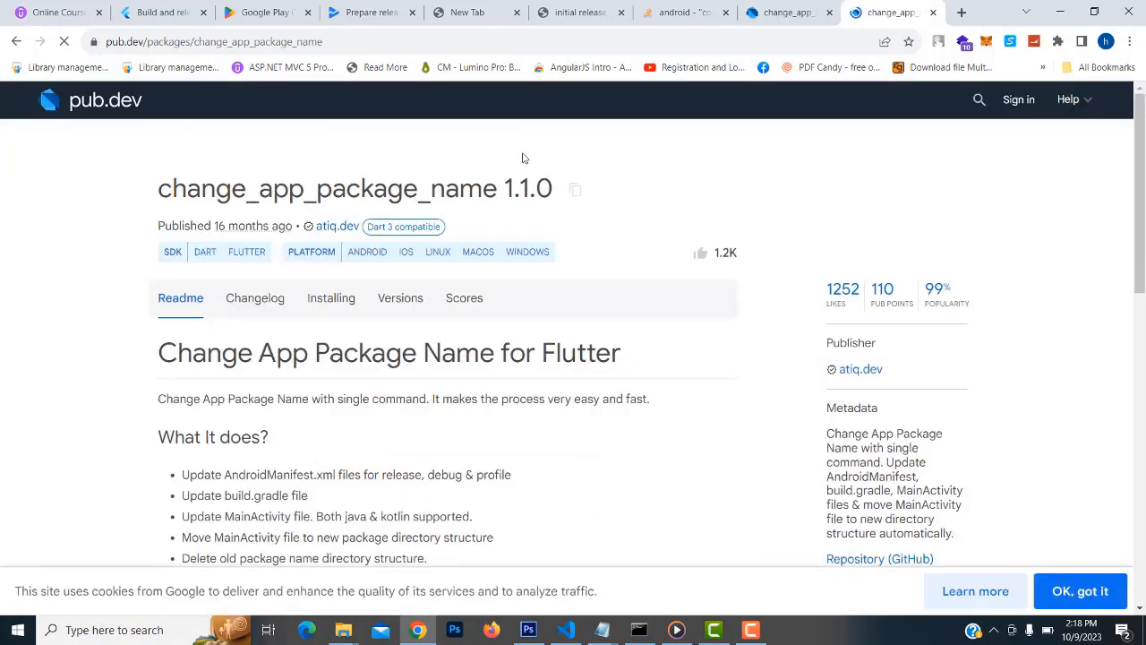
Close the duplicate tab and copy the change_app_package_name: ^1.1.0 dependency line
left_click(766, 15)
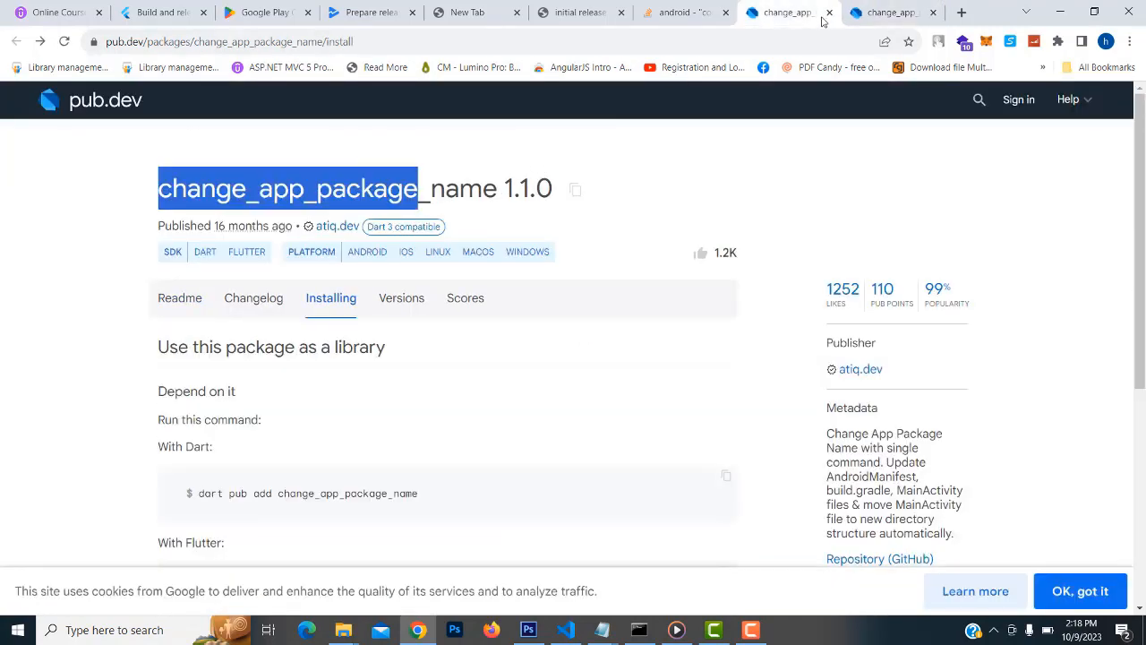
left_click(829, 12)
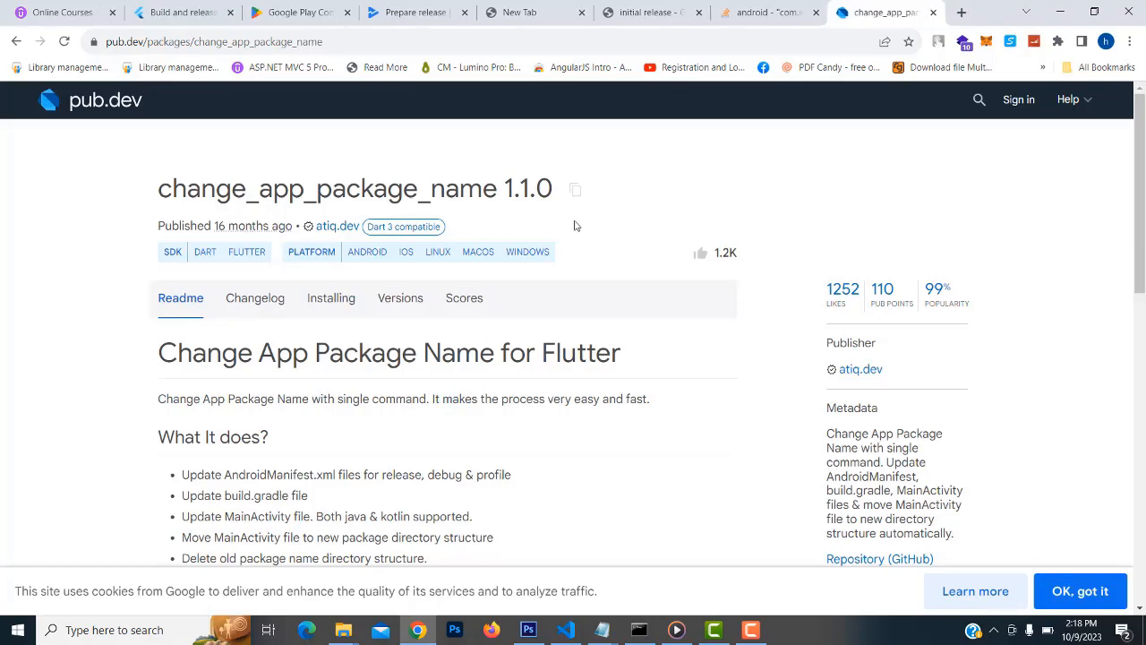
left_click(576, 191)
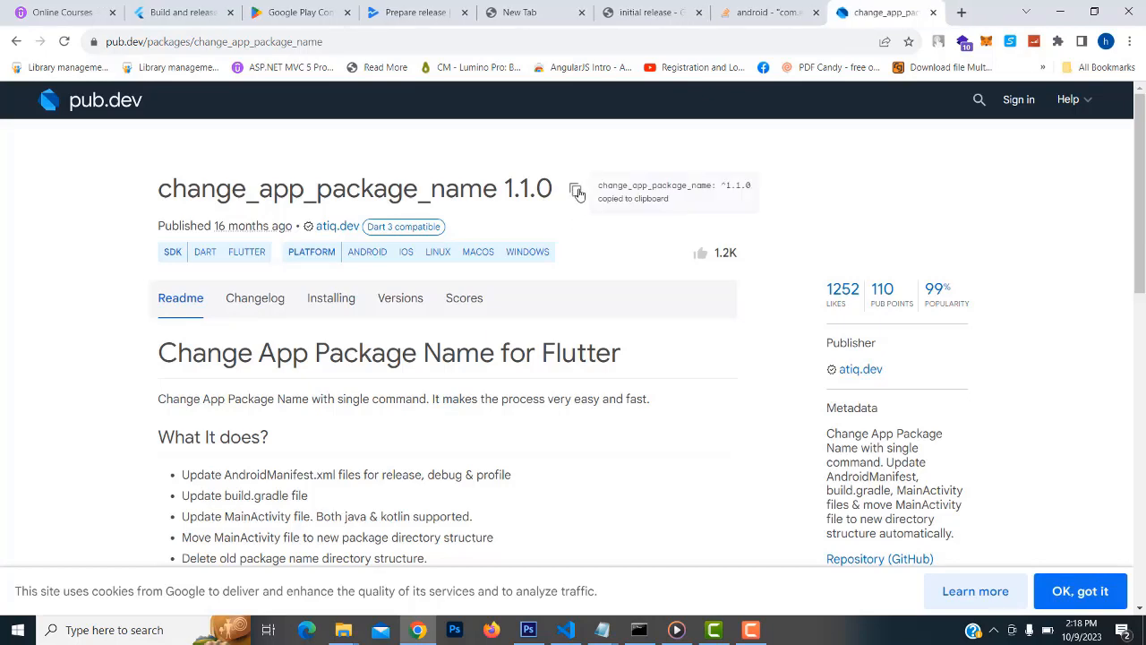
scroll(220, 323, "down", 3)
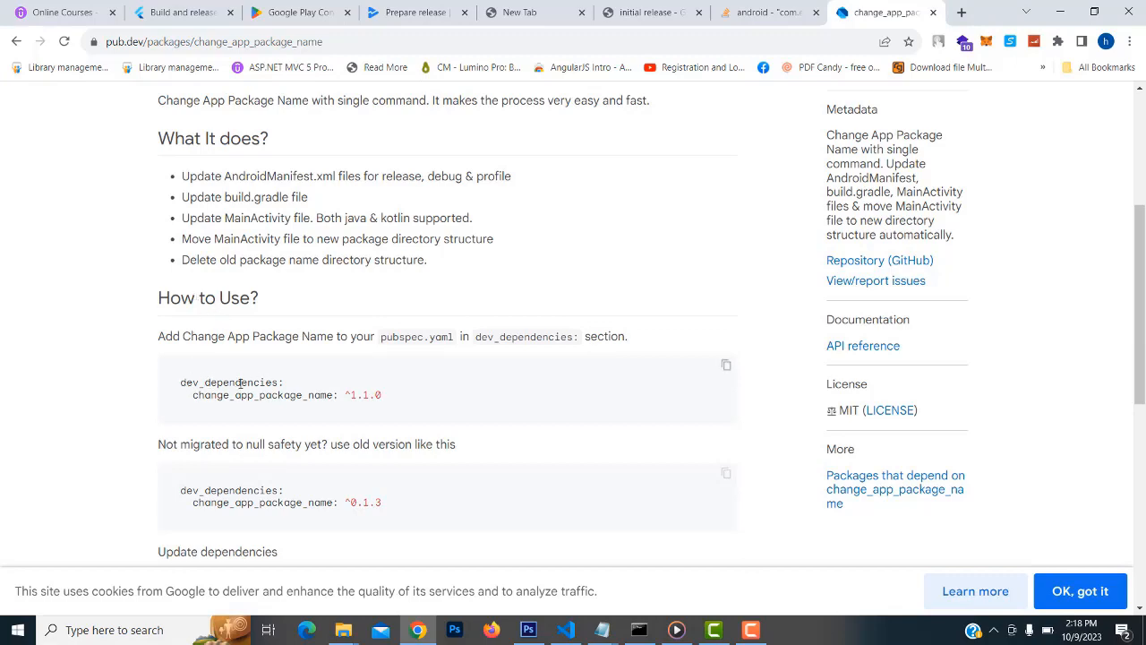
left_click(565, 630)
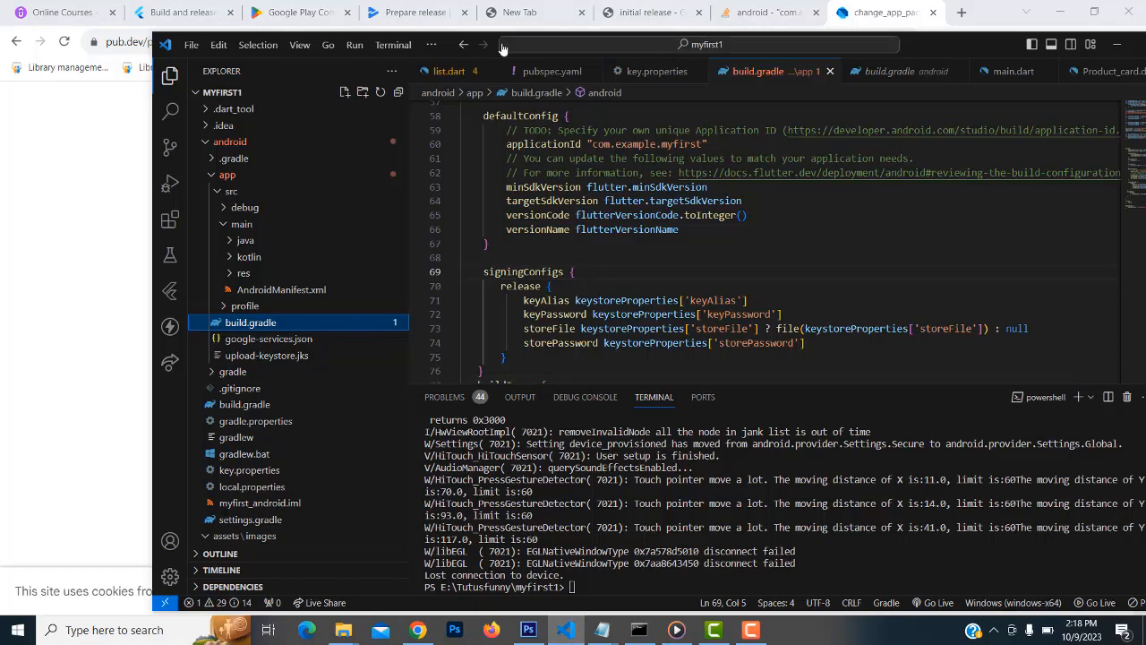
Paste change_app_package_name: ^1.1.0 below flutter_launcher_icons under dev_dependencies in pubspec.yaml
double_click(453, 45)
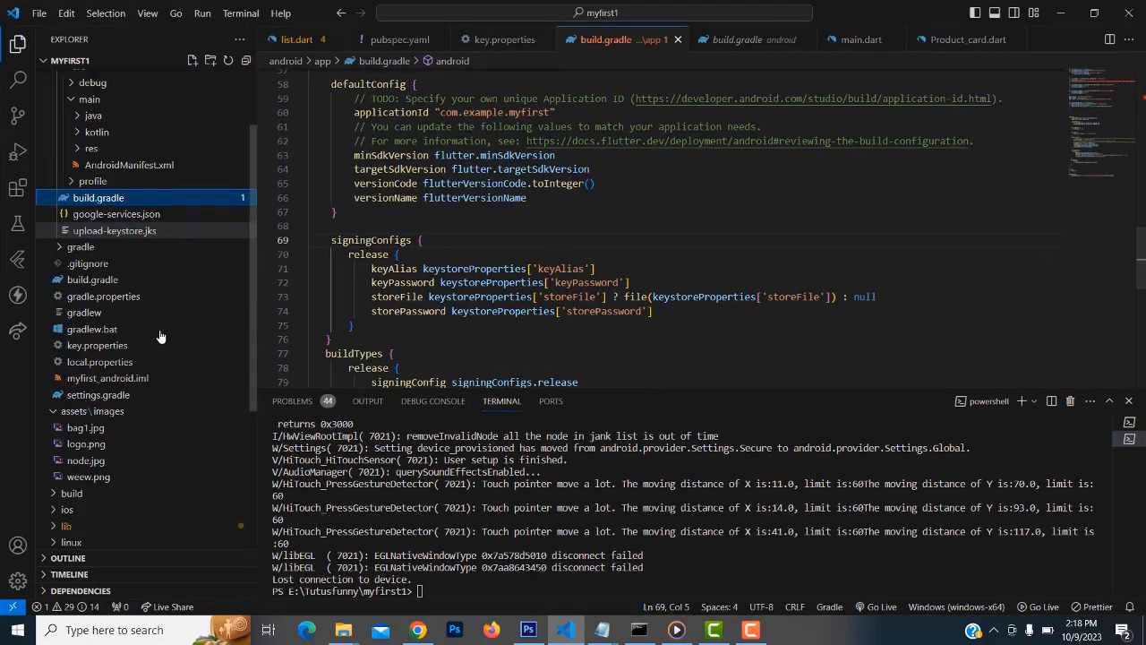
scroll(159, 336, "down", 5)
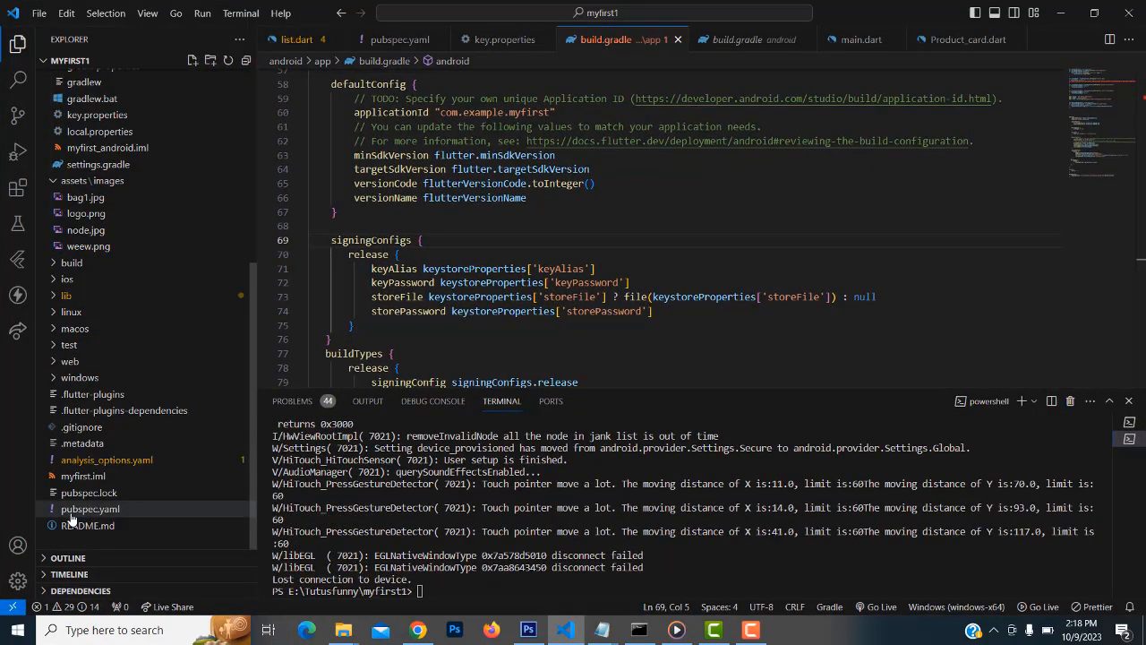
left_click(71, 510)
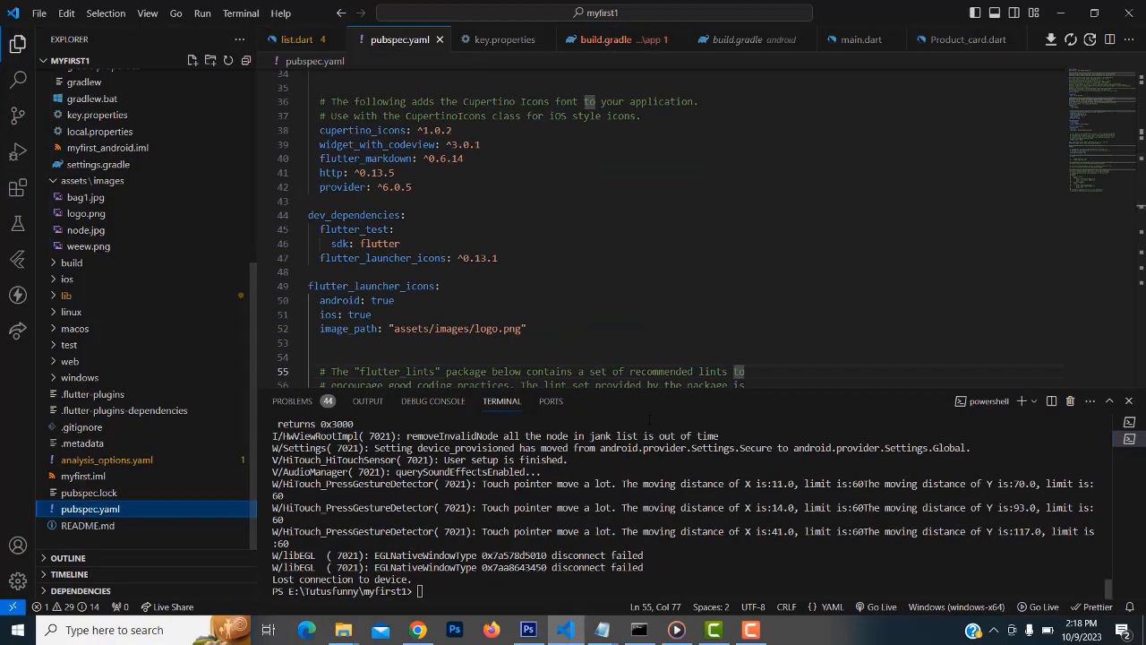
left_click_drag(645, 391, 645, 535)
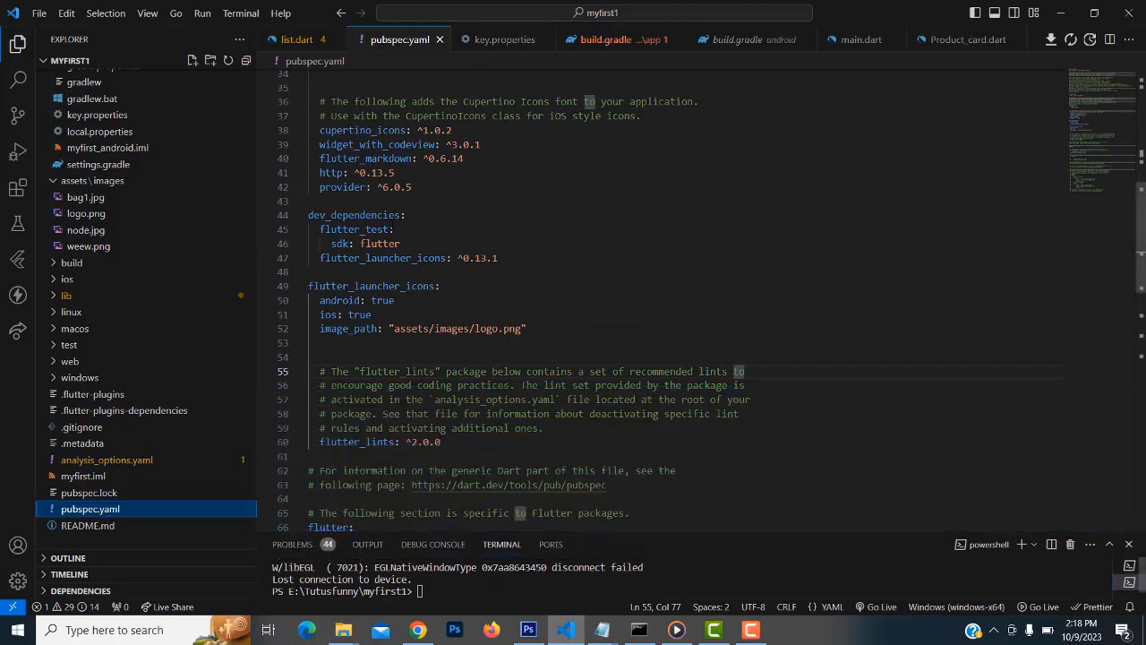
left_click(509, 260)
key("Return")
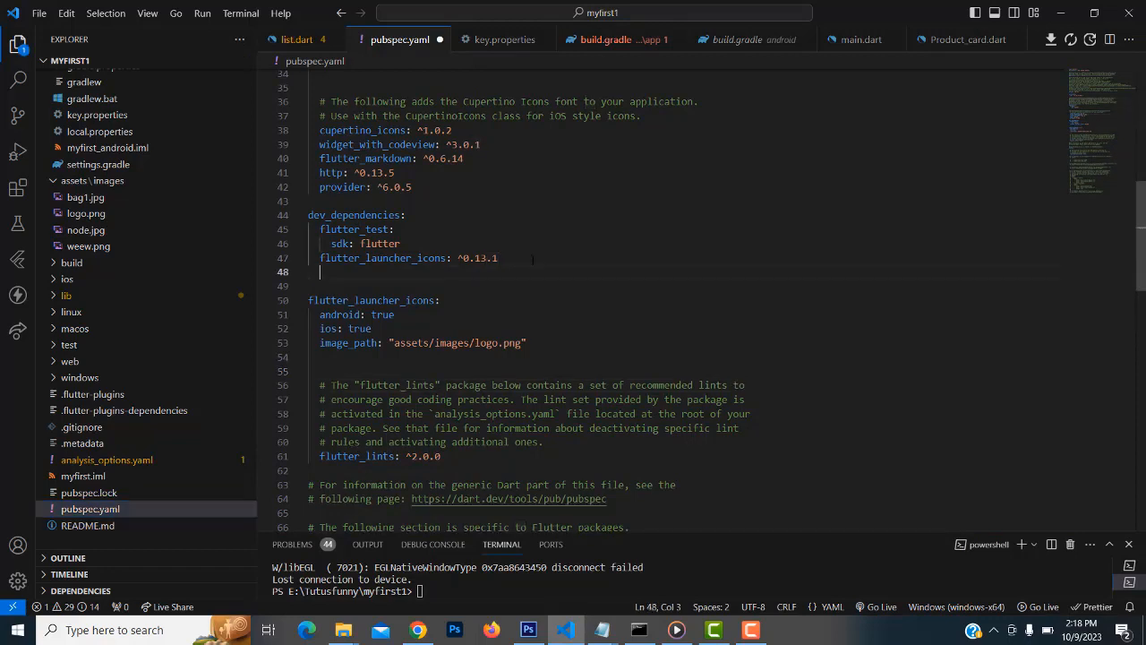
key("ctrl+v")
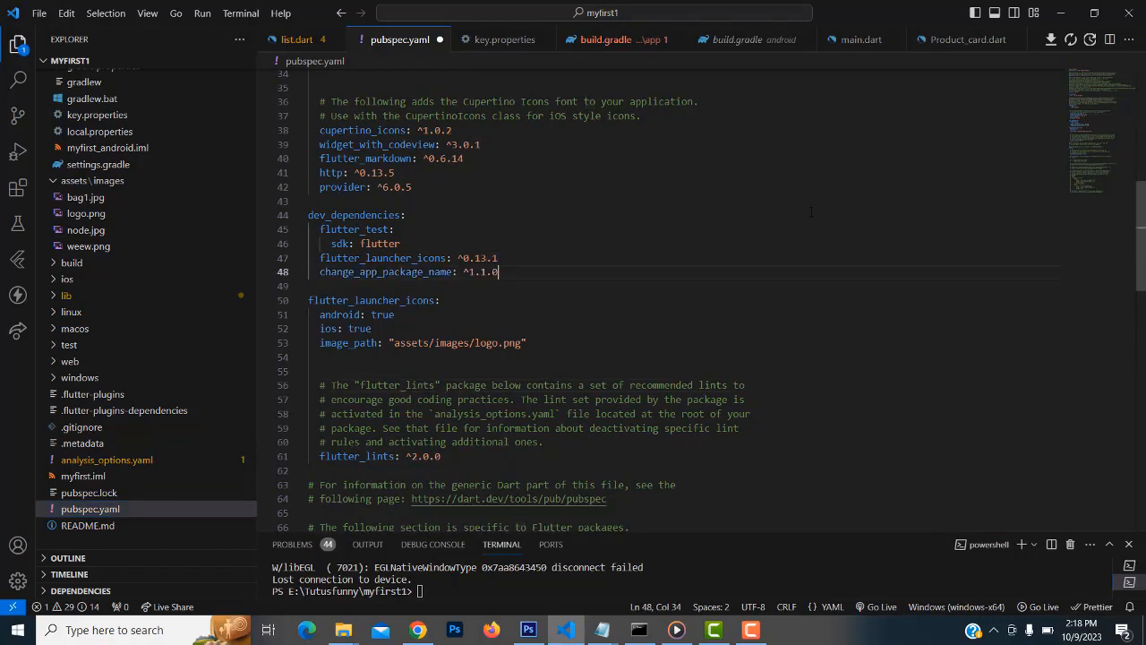
Save all files and watch flutter pub get finish in the enlarged bottom panel
left_click(41, 12)
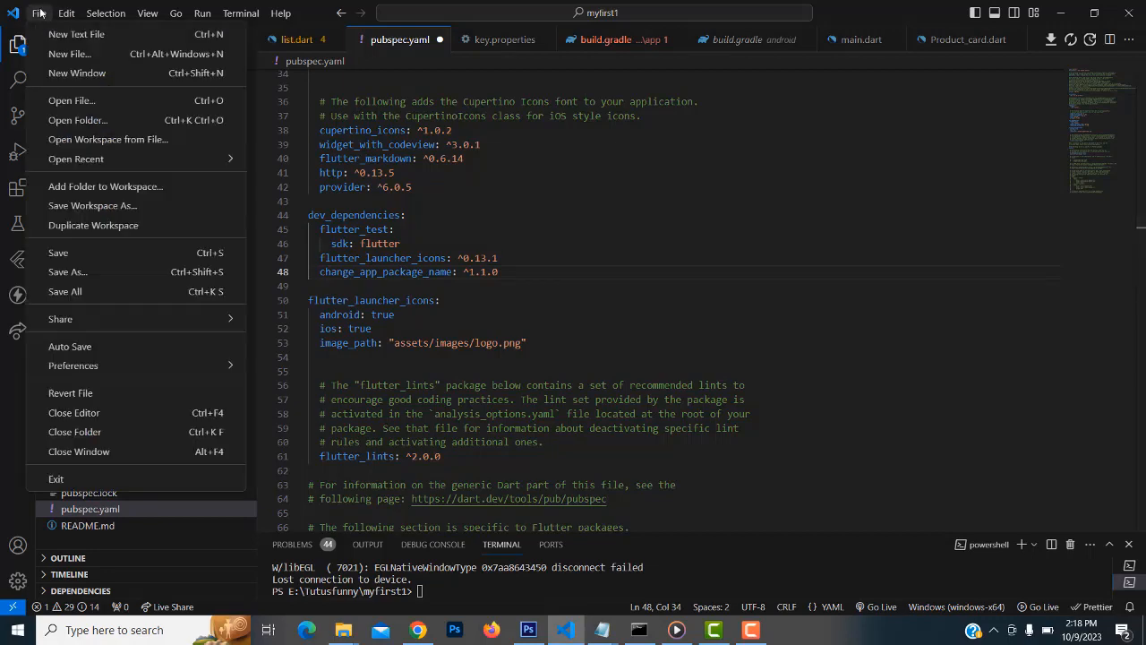
left_click(116, 294)
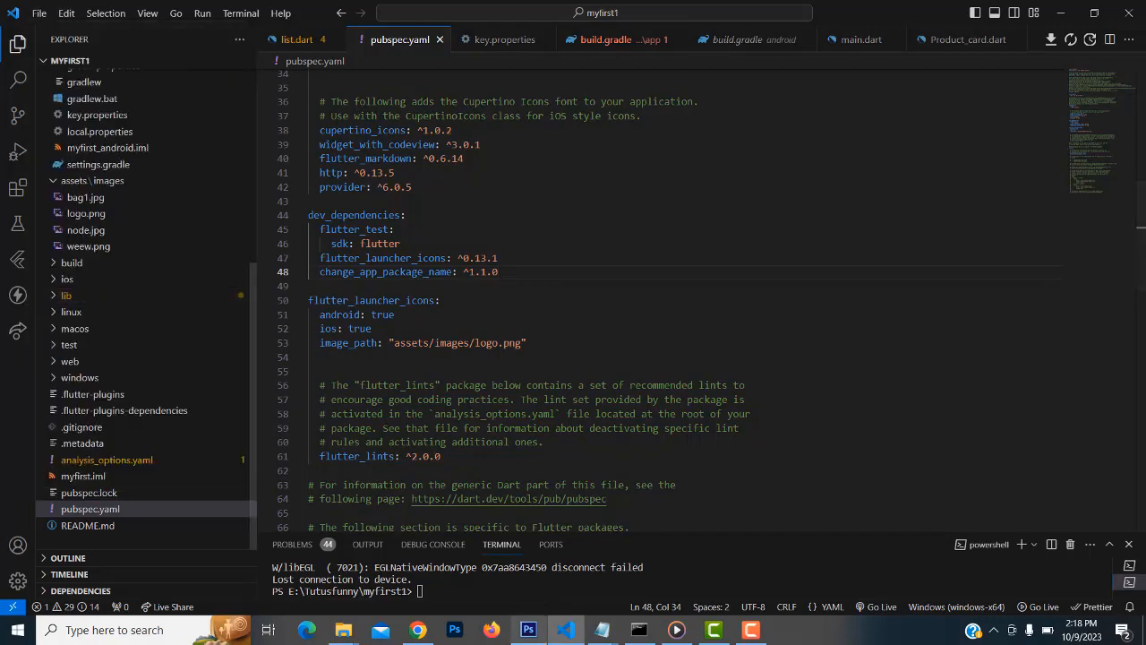
left_click(415, 632)
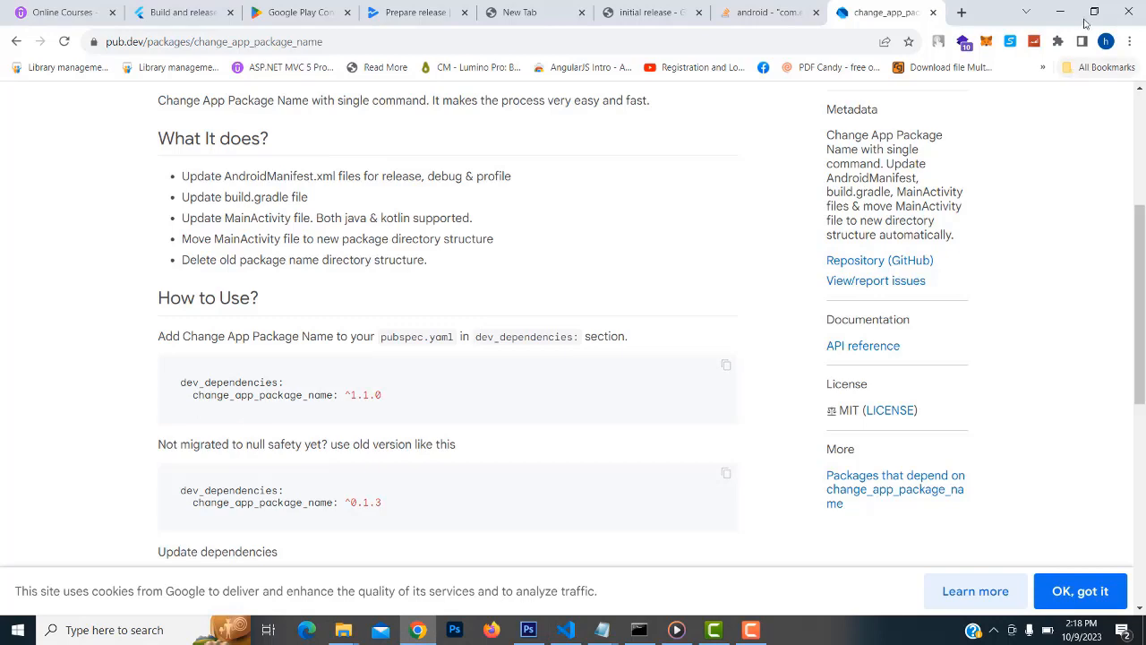
left_click(1062, 12)
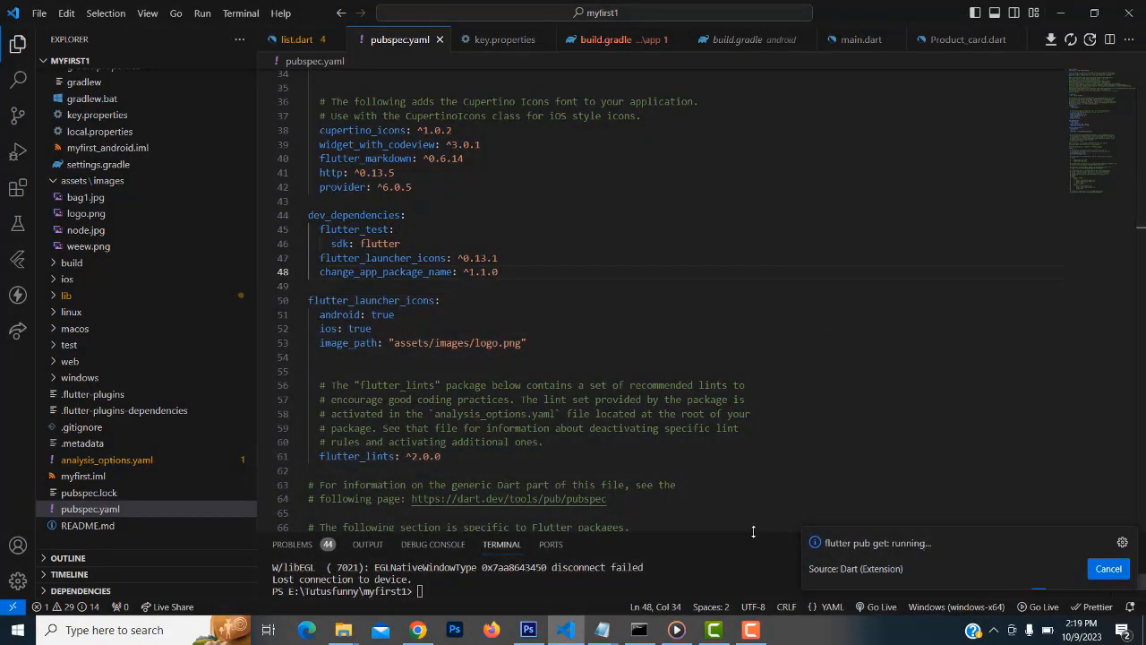
left_click_drag(763, 465, 806, 439)
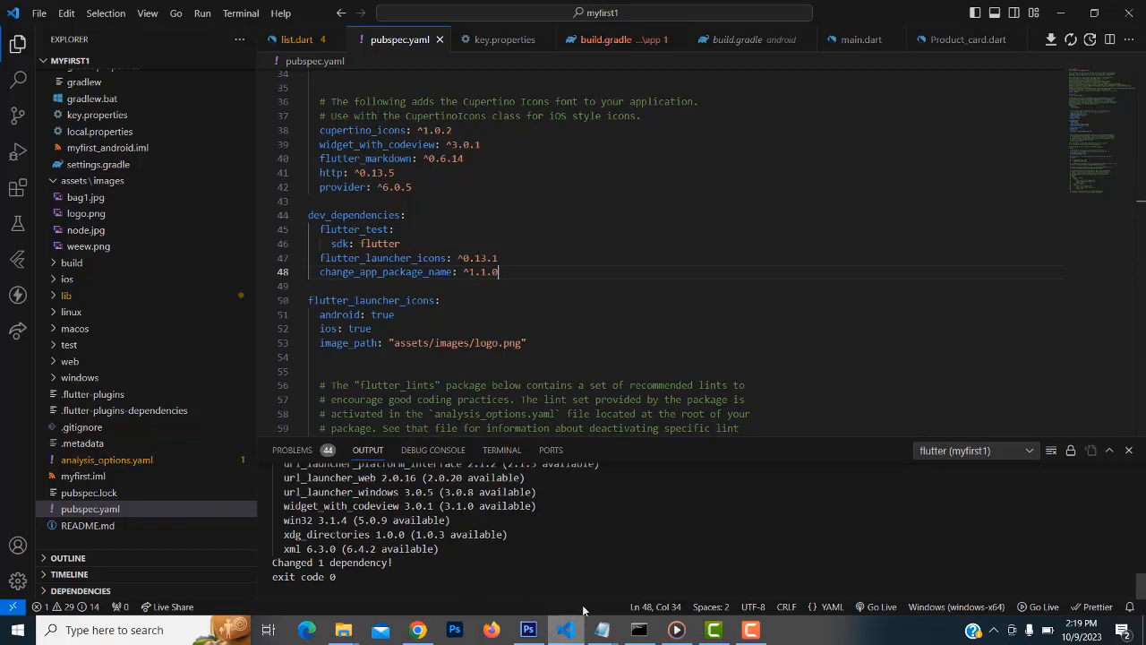
Bring up the untitled Notepad note and locate the com.package.appname part of the command
mouse_move(609, 638)
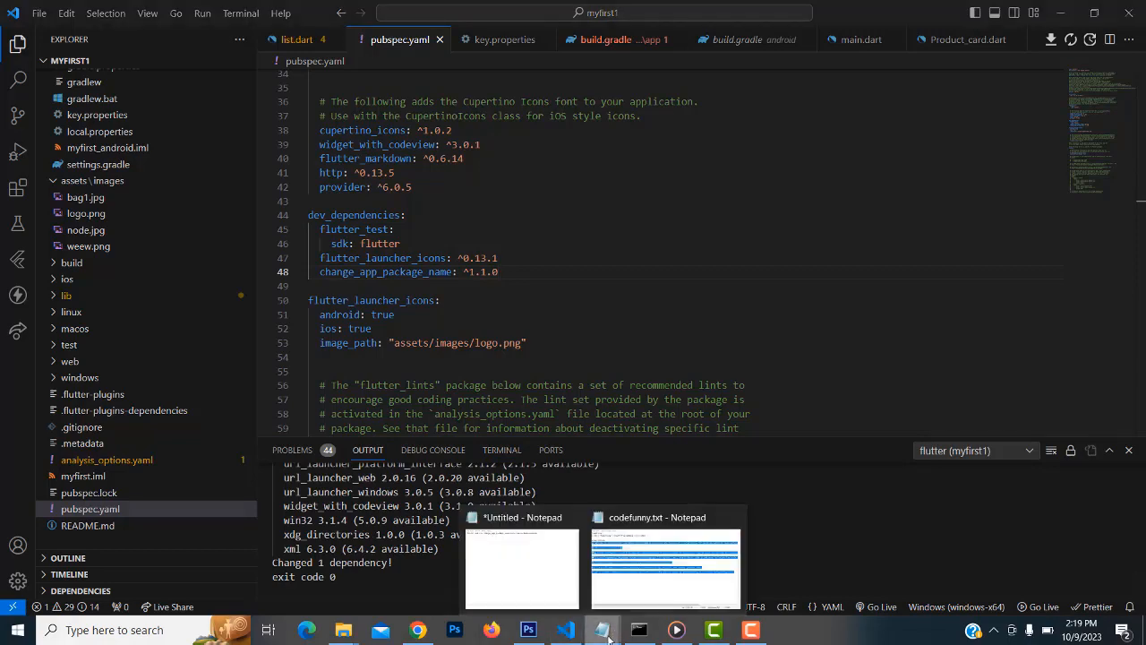
left_click(538, 584)
double_click(566, 480)
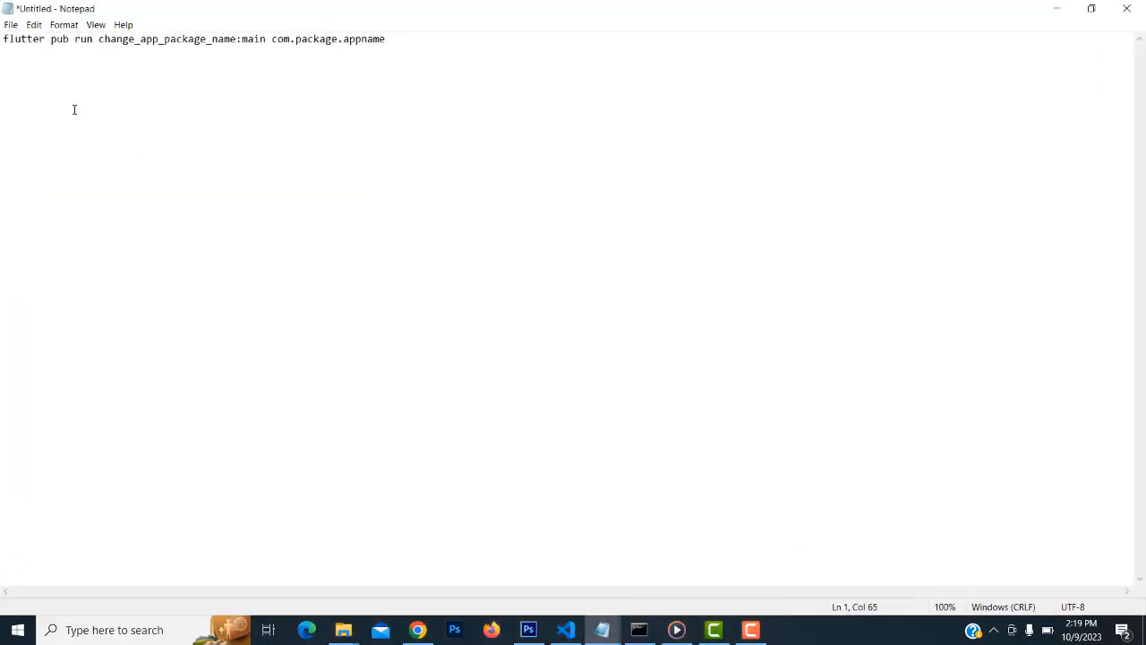
left_click(4, 37)
left_click_drag(273, 39, 481, 125)
left_click(554, 161)
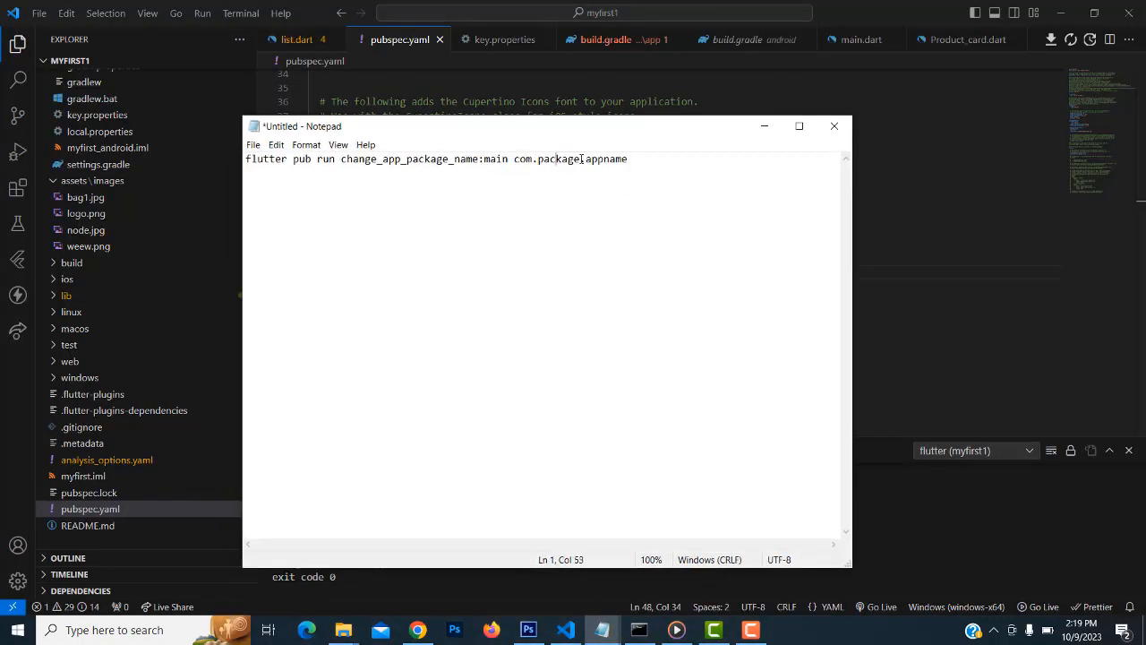
Replace 'package' with 'tutusfunny' and 'appname' with 'codefunny', then select the whole command
left_click_drag(582, 158, 538, 160)
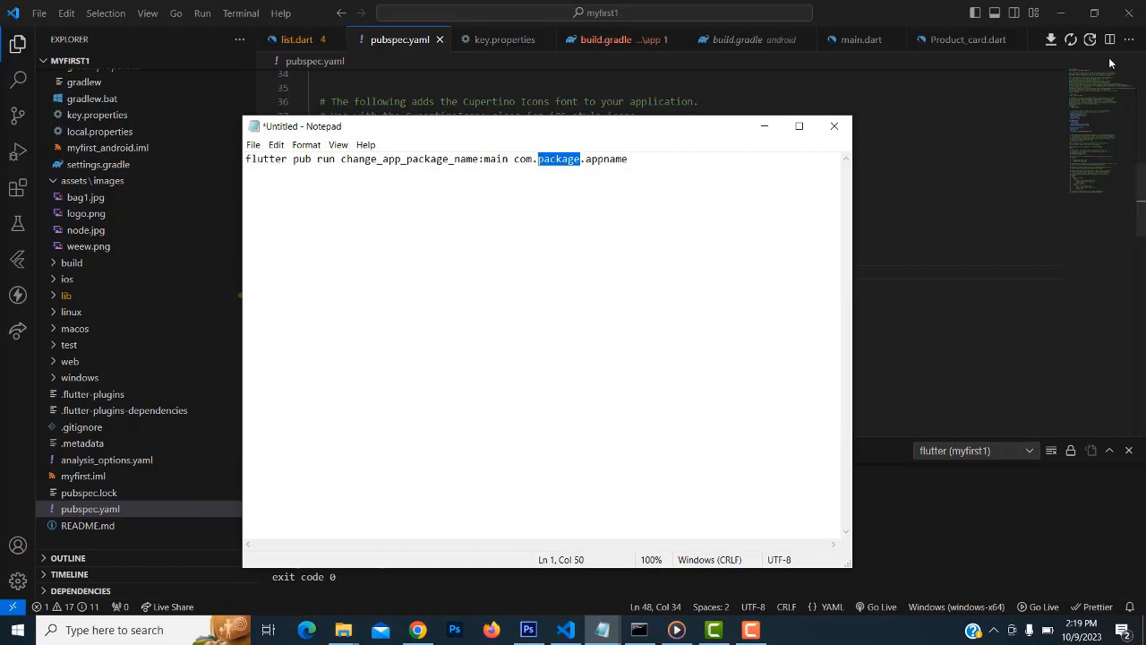
type("tutusfu")
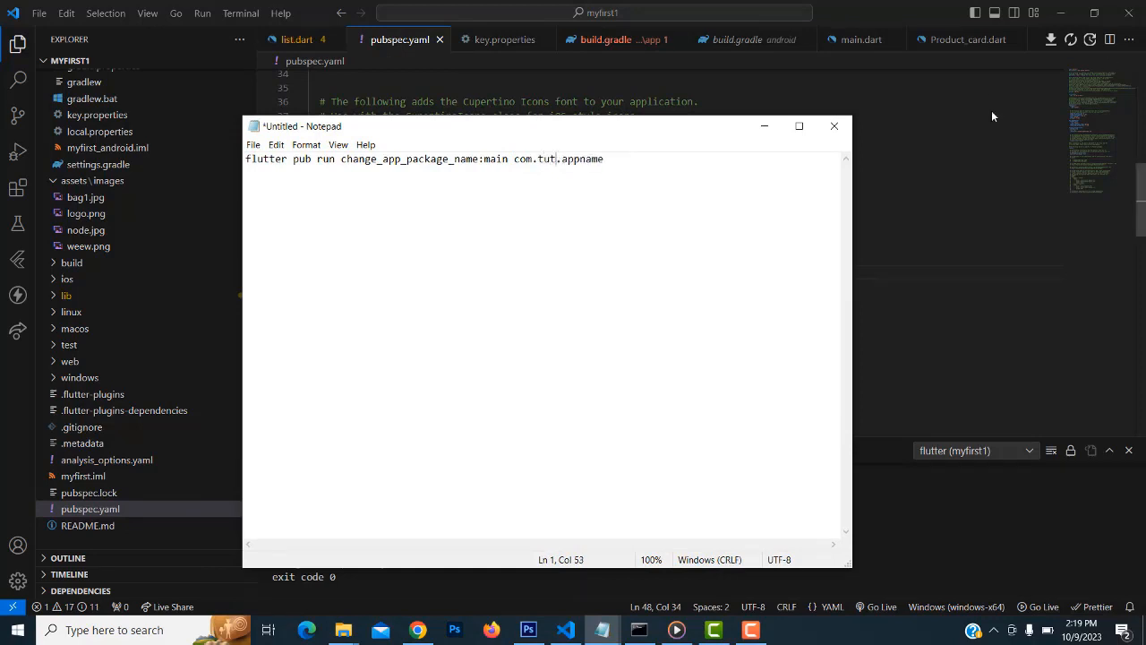
type("nny")
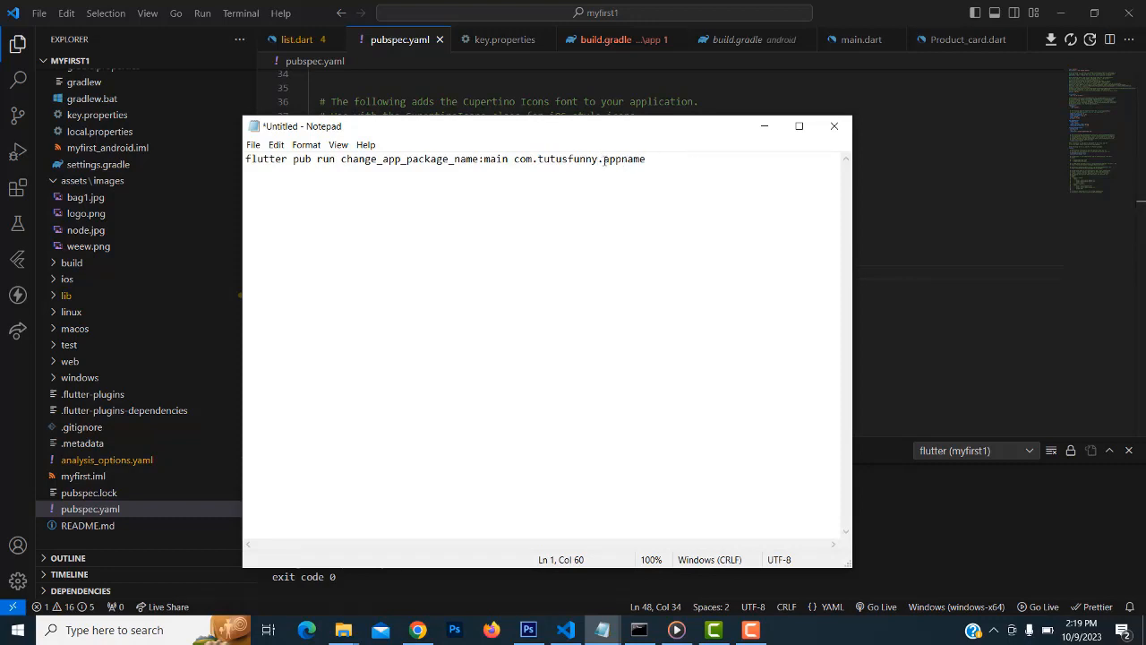
left_click_drag(603, 159, 671, 157)
type("codef")
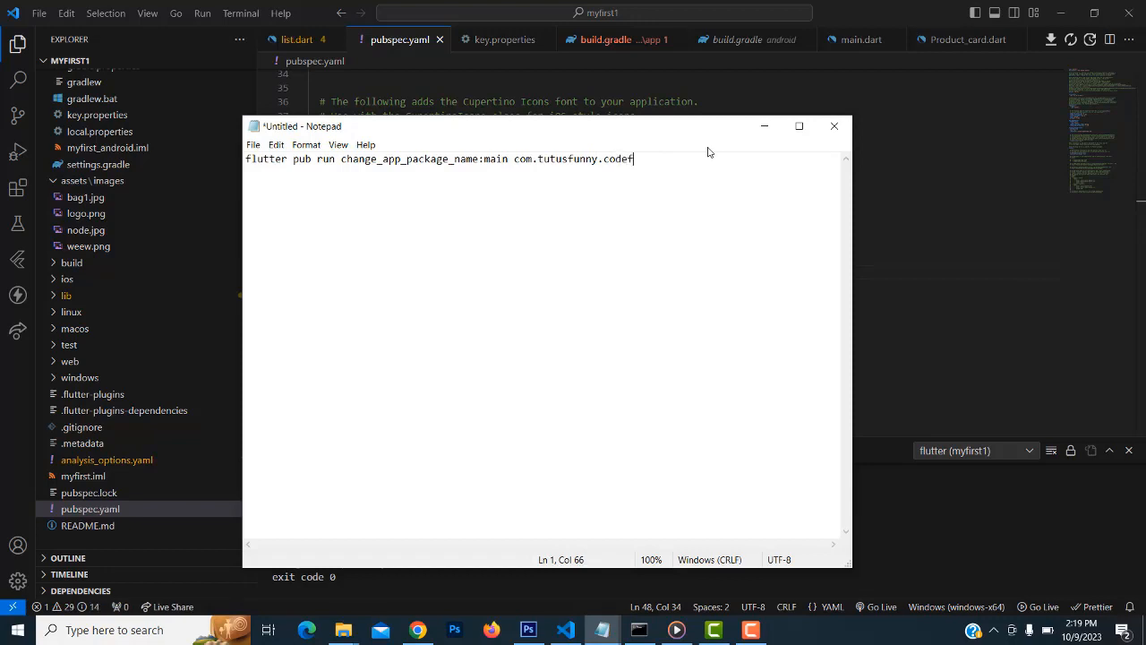
type("unny")
mouse_move(683, 131)
left_mouse_down()
mouse_move(678, 414)
mouse_move(664, 135)
left_mouse_up()
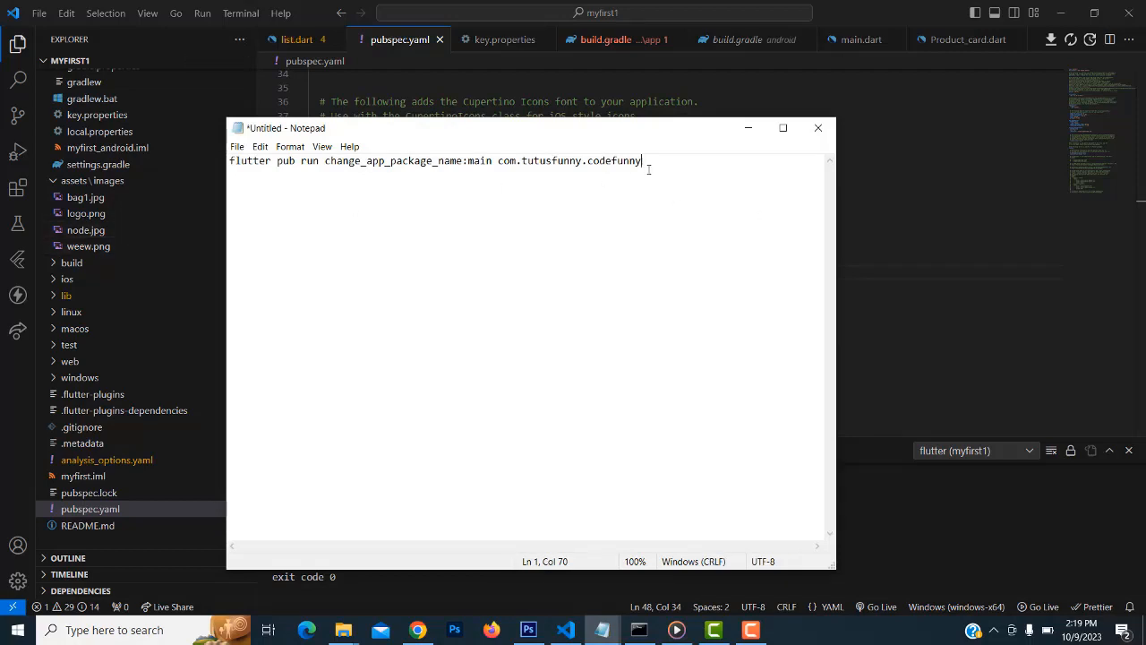
key("ctrl+a")
key("ctrl+c")
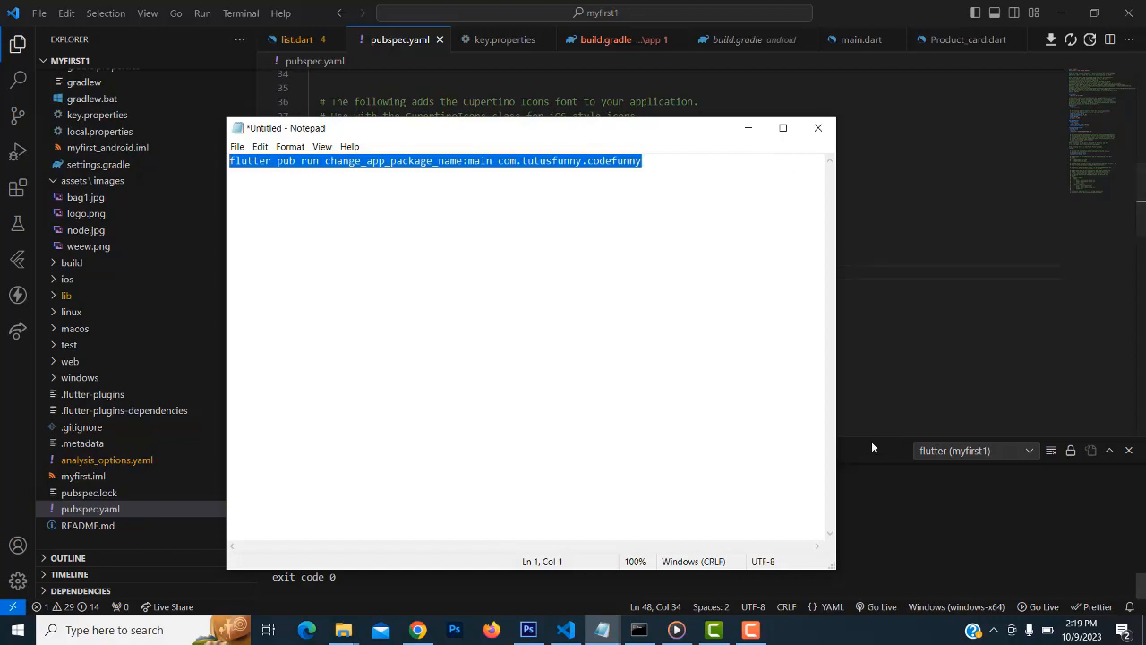
left_click_drag(872, 436, 788, 273)
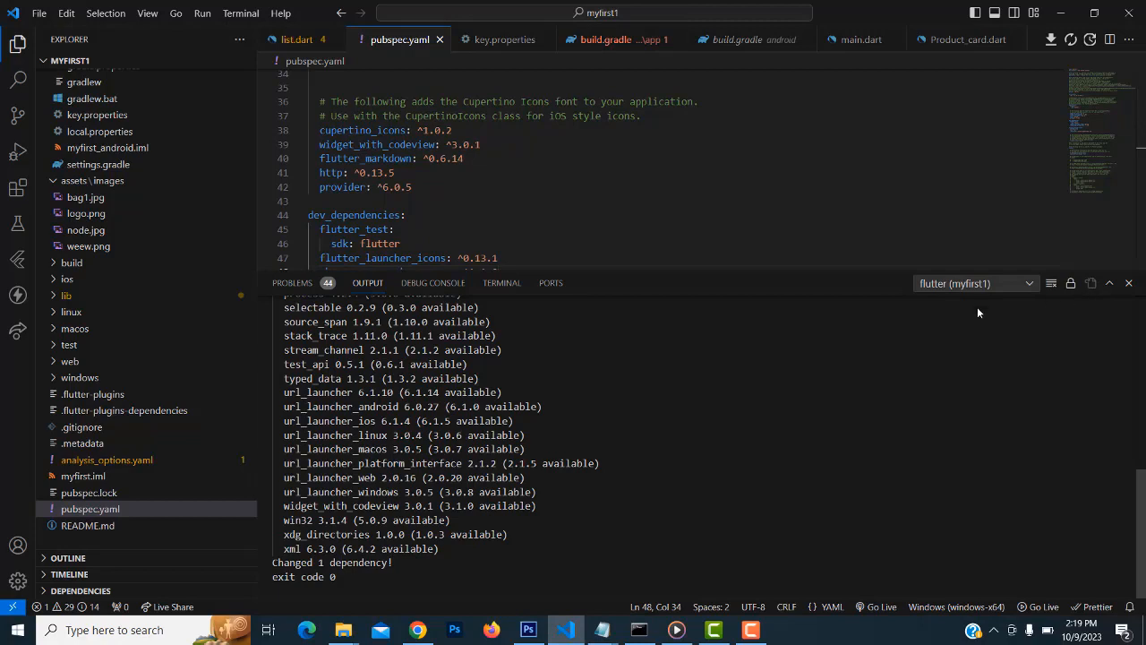
Run flutter pub run change_app_package_name:main com.tutusfunny.codefunny in the VS Code terminal
left_click(498, 283)
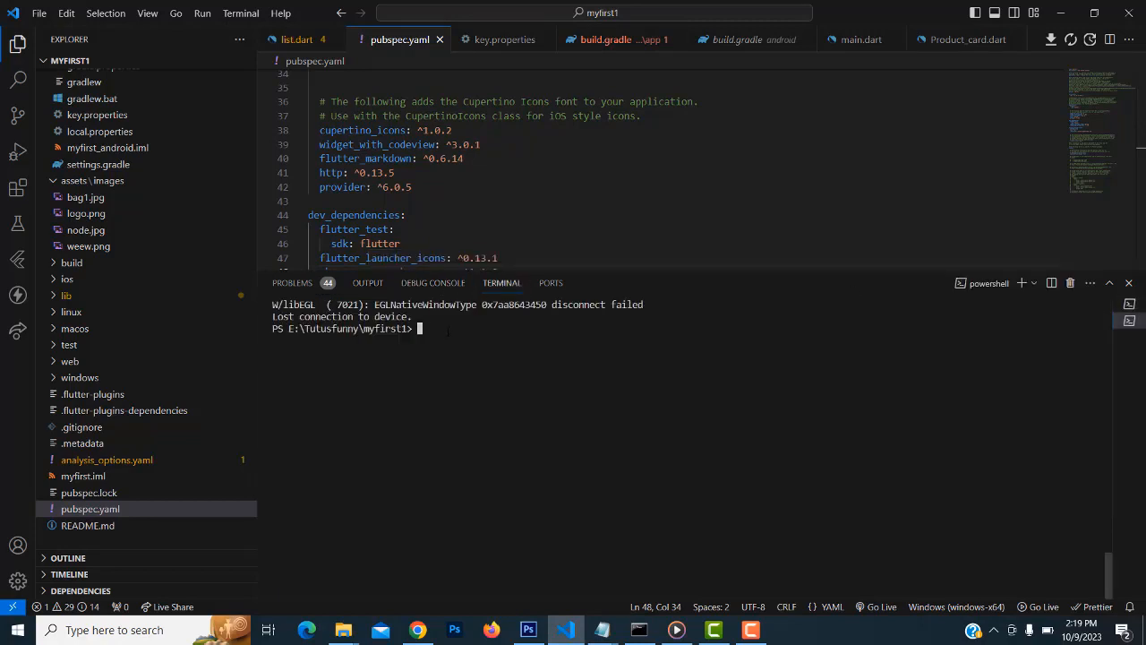
key("ctrl+v")
key("Return")
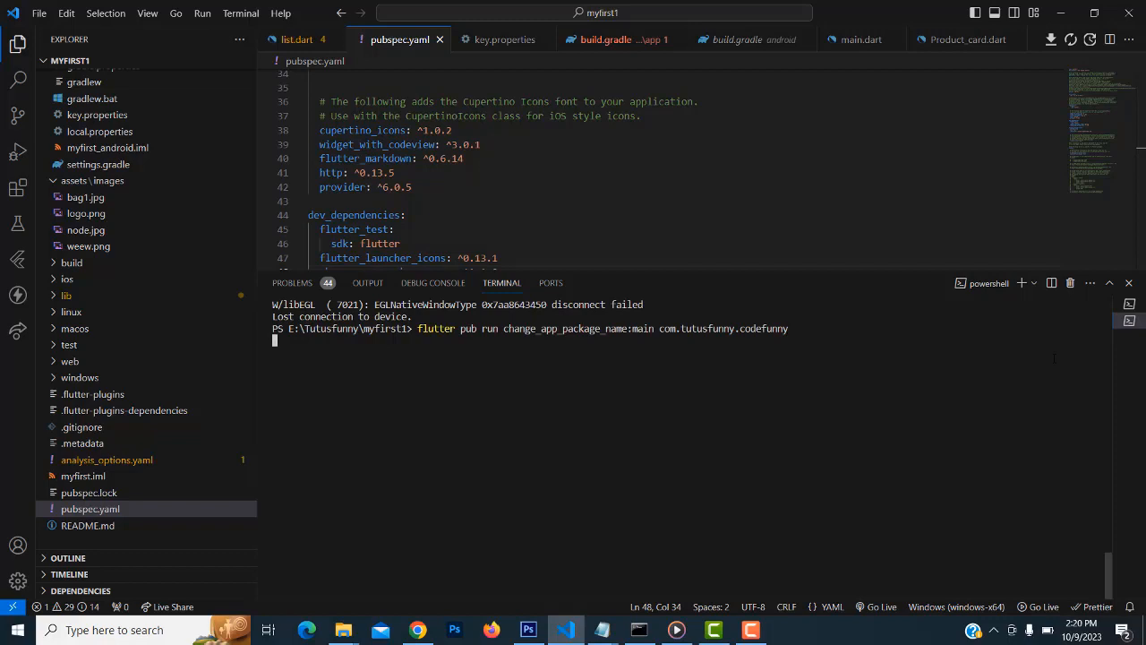
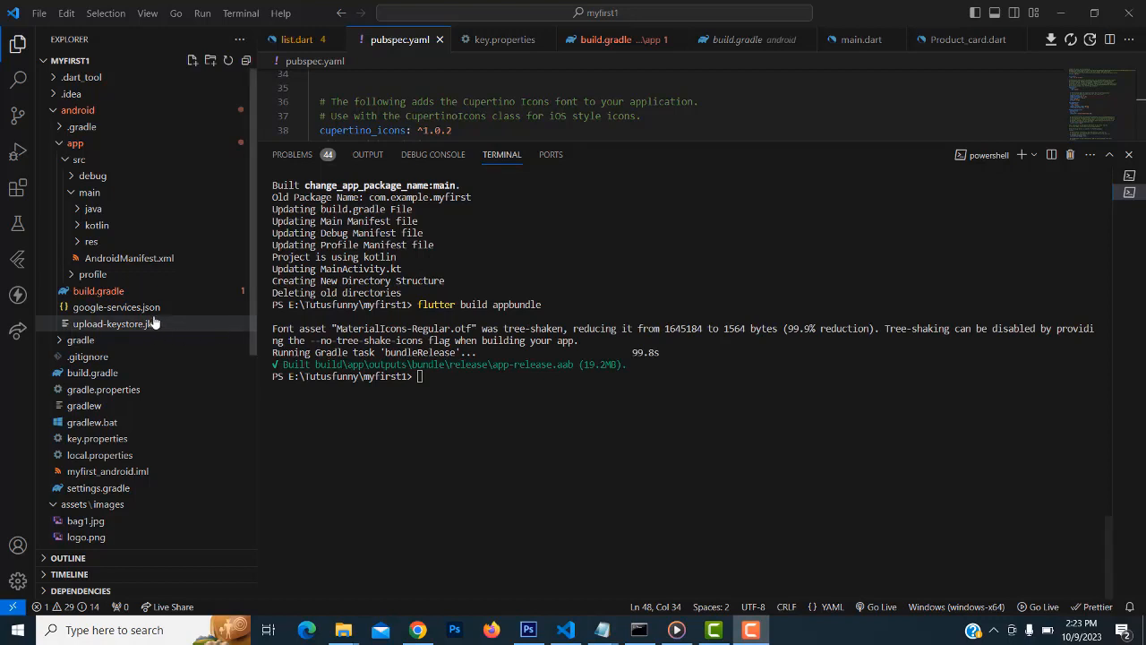
Expand build > app > outputs > bundle in VS Code and reveal the release folder in File Explorer
left_click(52, 110)
left_click(55, 127)
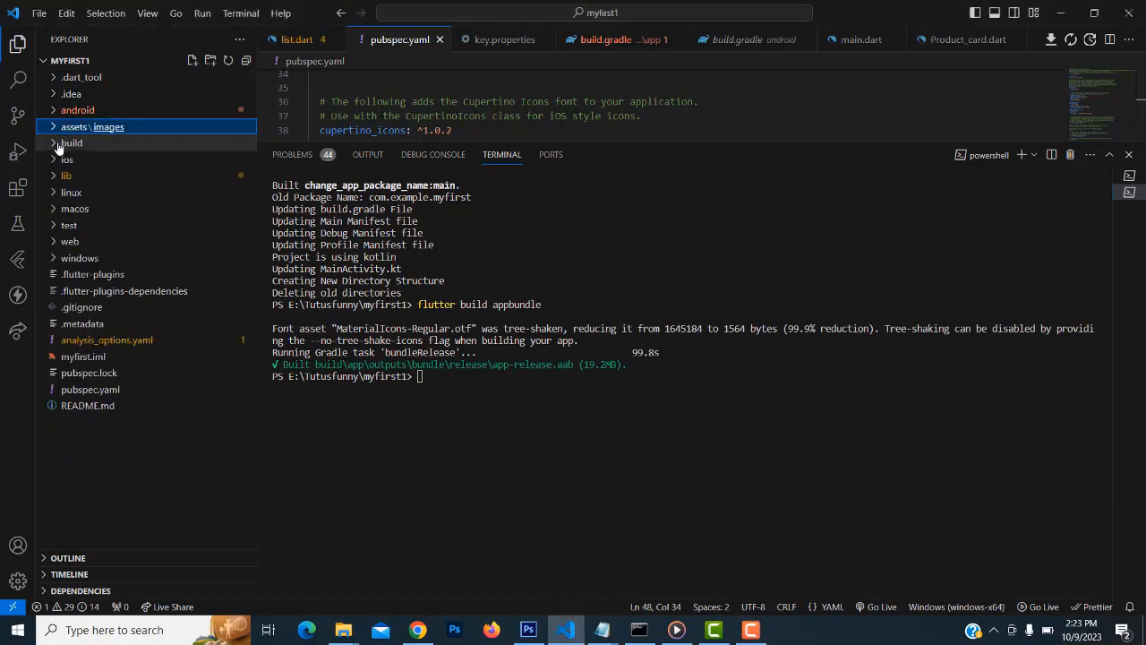
left_click(54, 144)
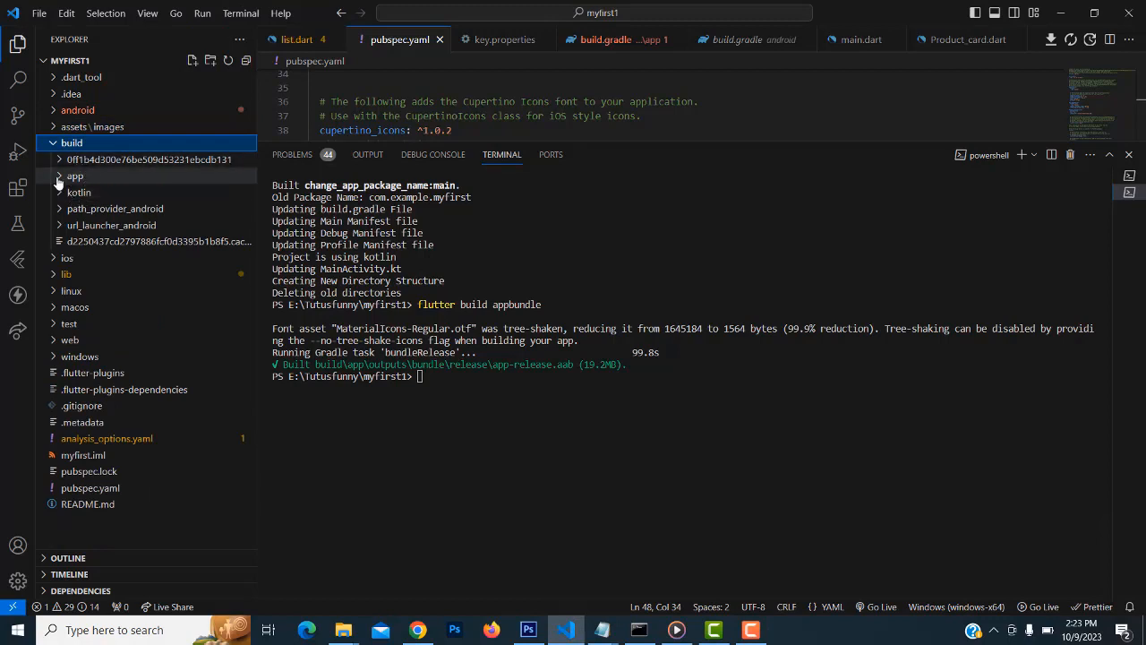
left_click(70, 176)
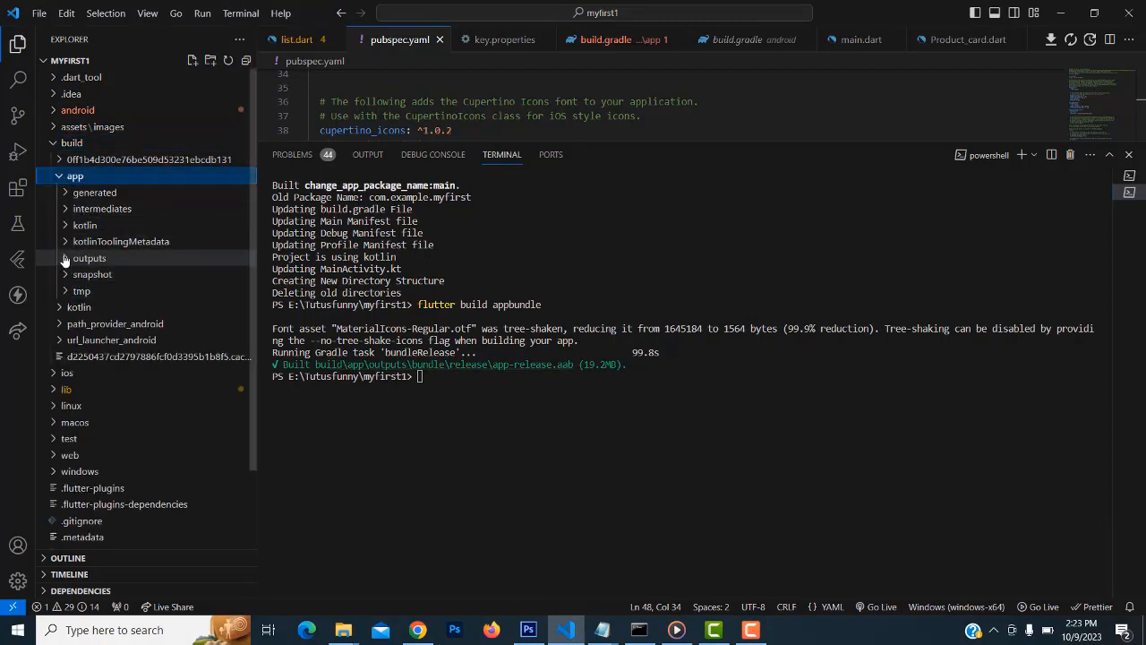
left_click(65, 258)
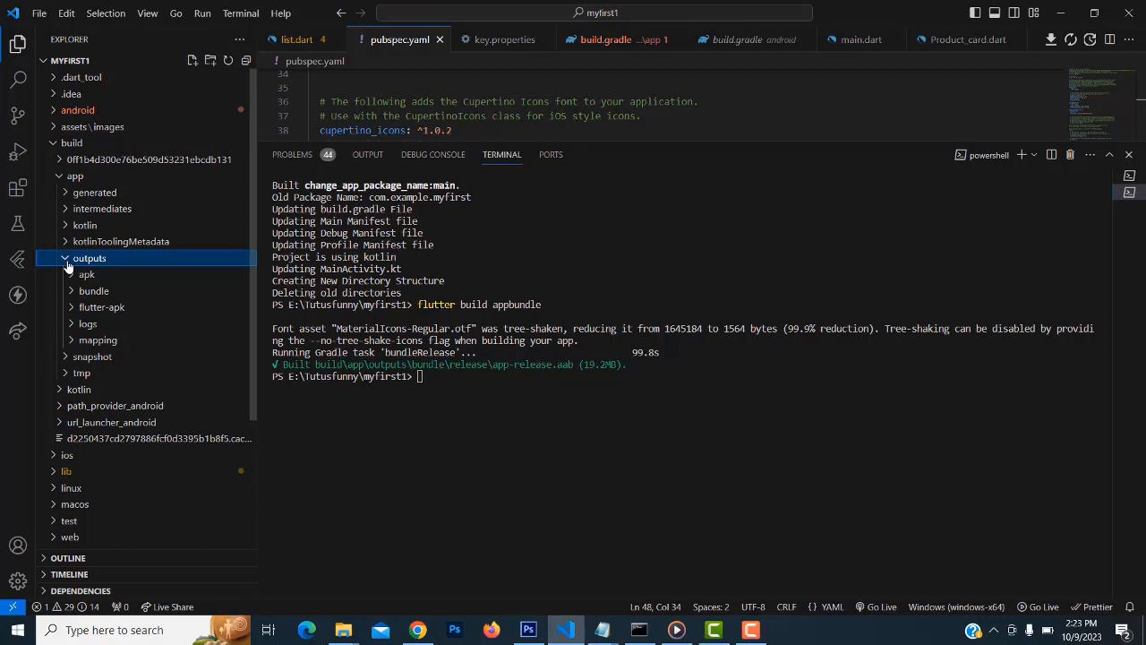
left_click(72, 290)
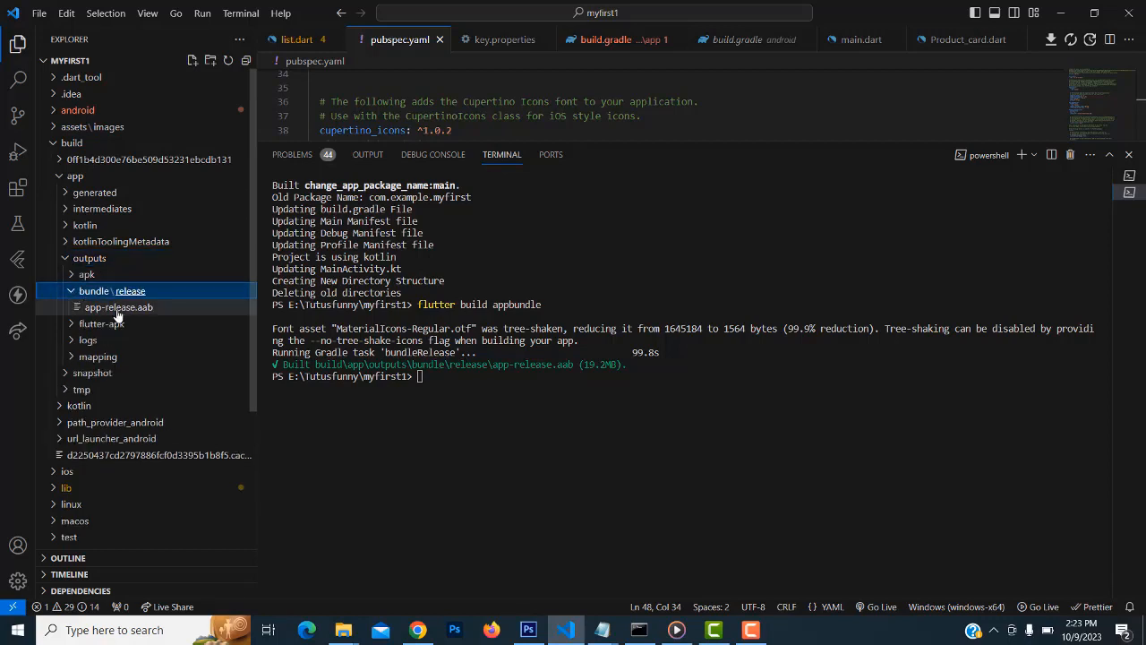
right_click(120, 294)
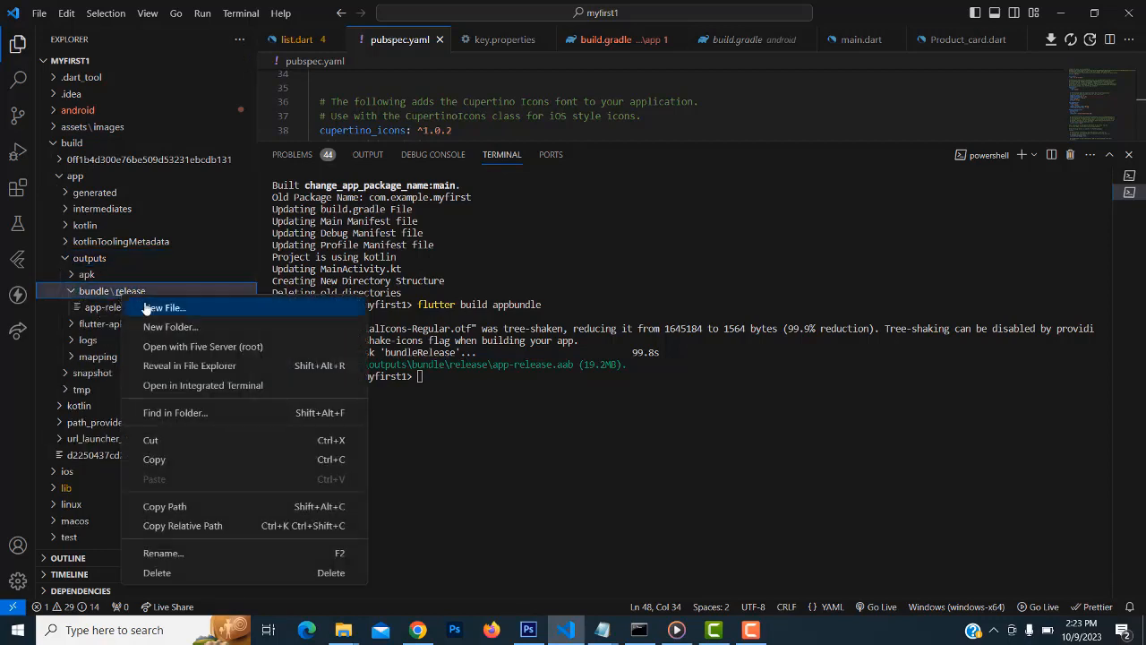
left_click(178, 374)
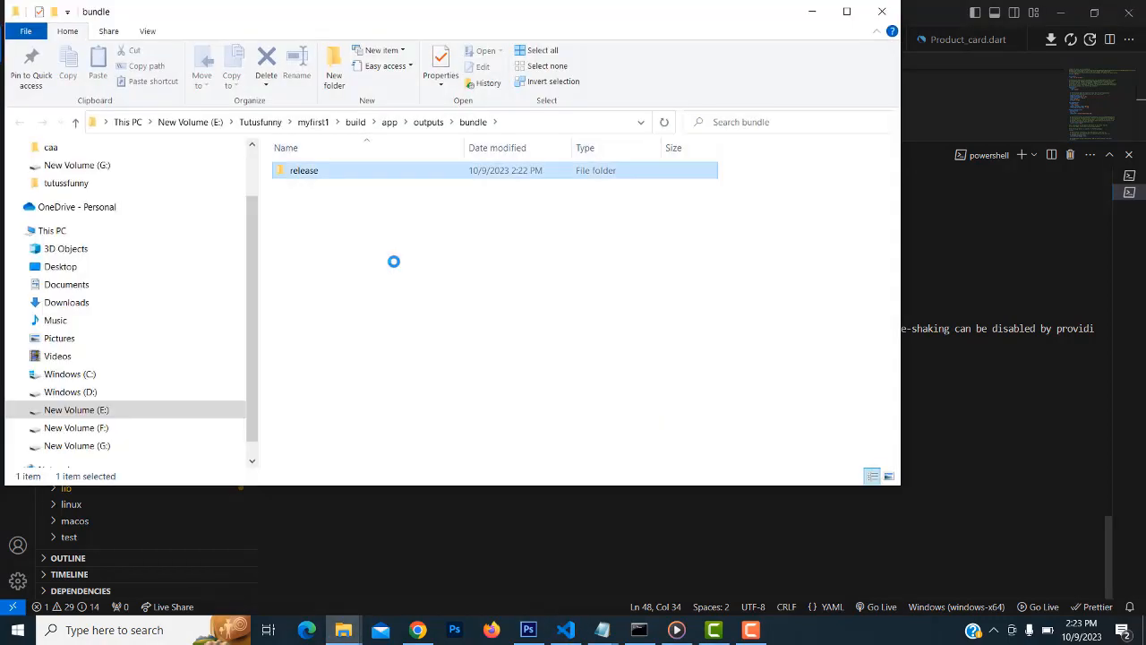
Open the release folder, select the 19.2MB app-release.aab, and bring Chrome back to the front
double_click(321, 182)
left_click(332, 179)
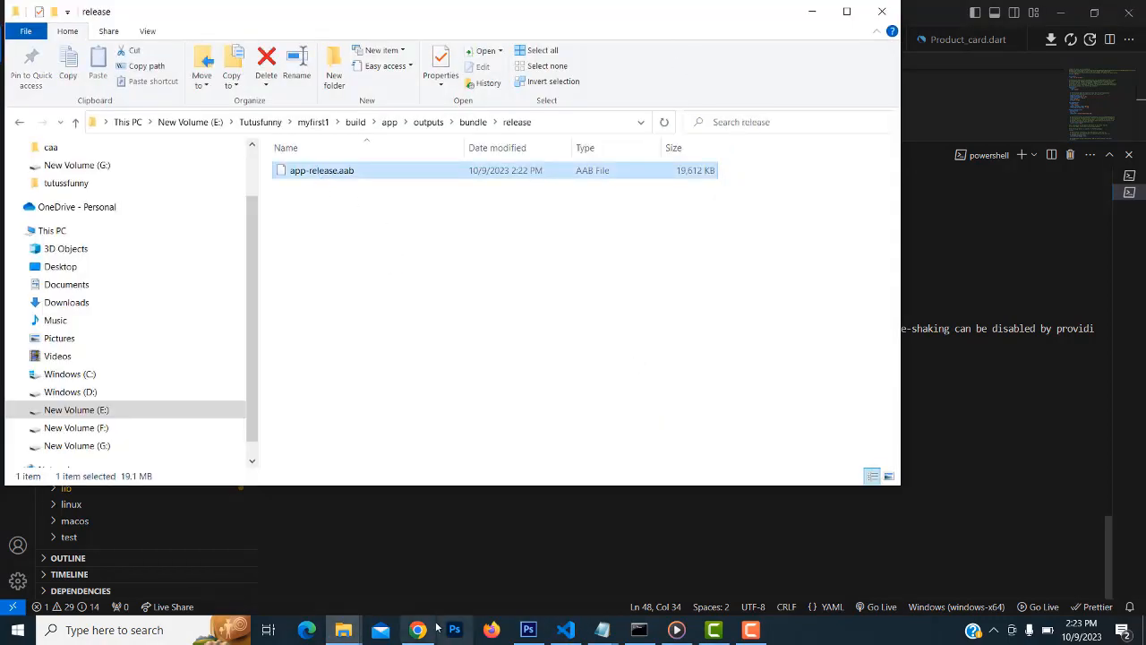
mouse_move(420, 634)
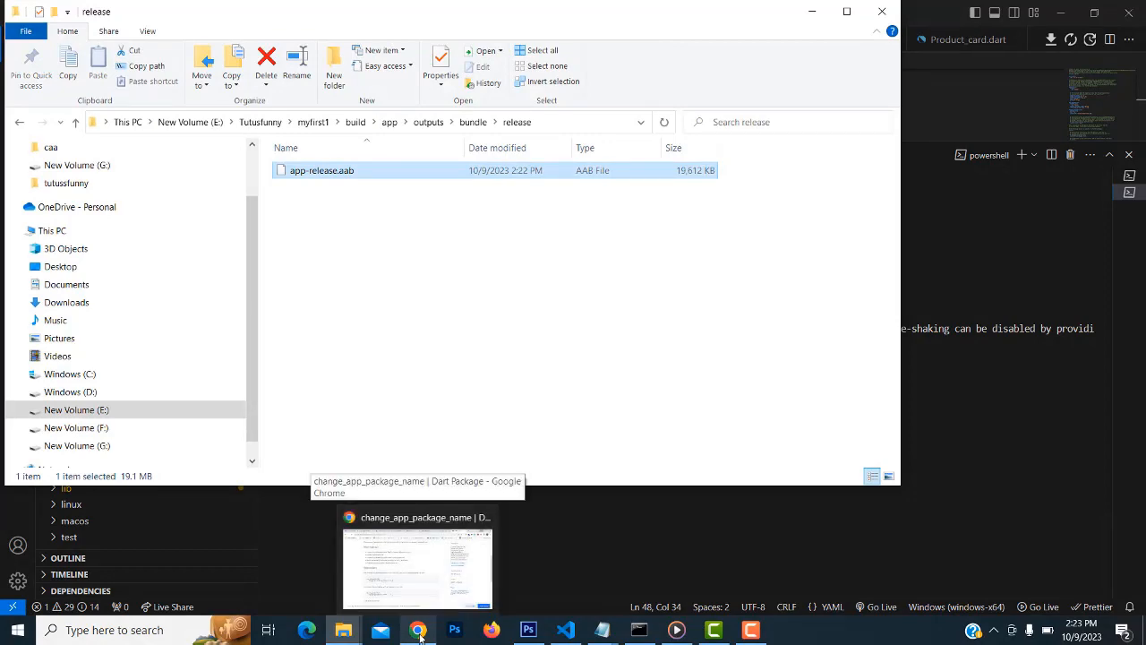
left_click(433, 596)
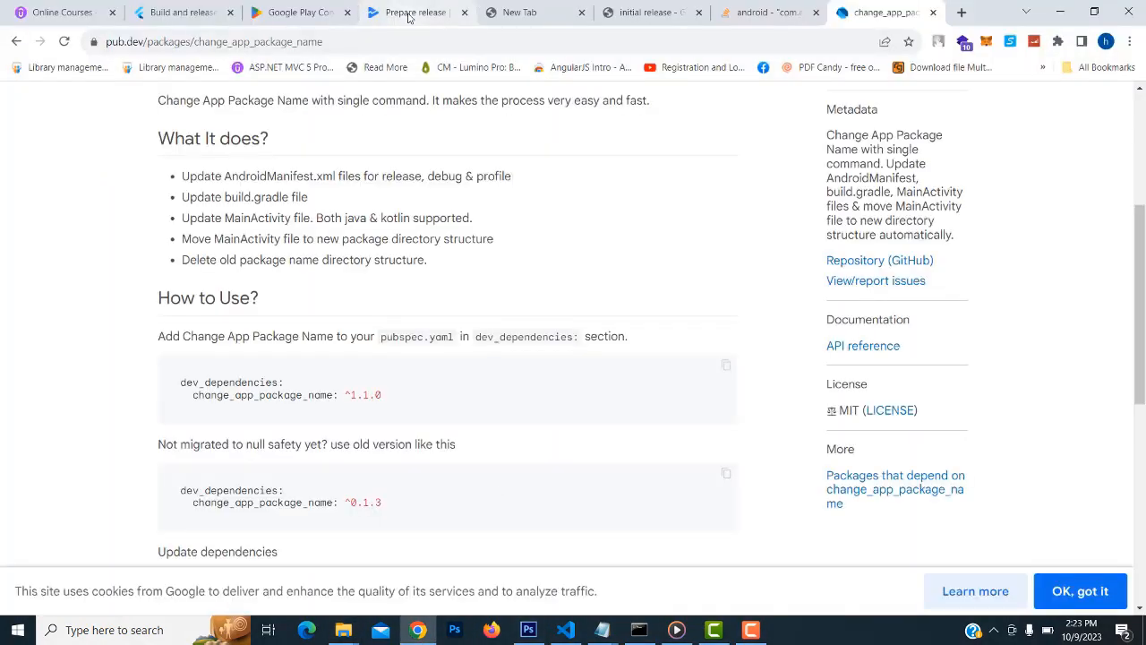
Drag app-release.aab from the release folder into the production release's app bundles drop area
left_click(408, 14)
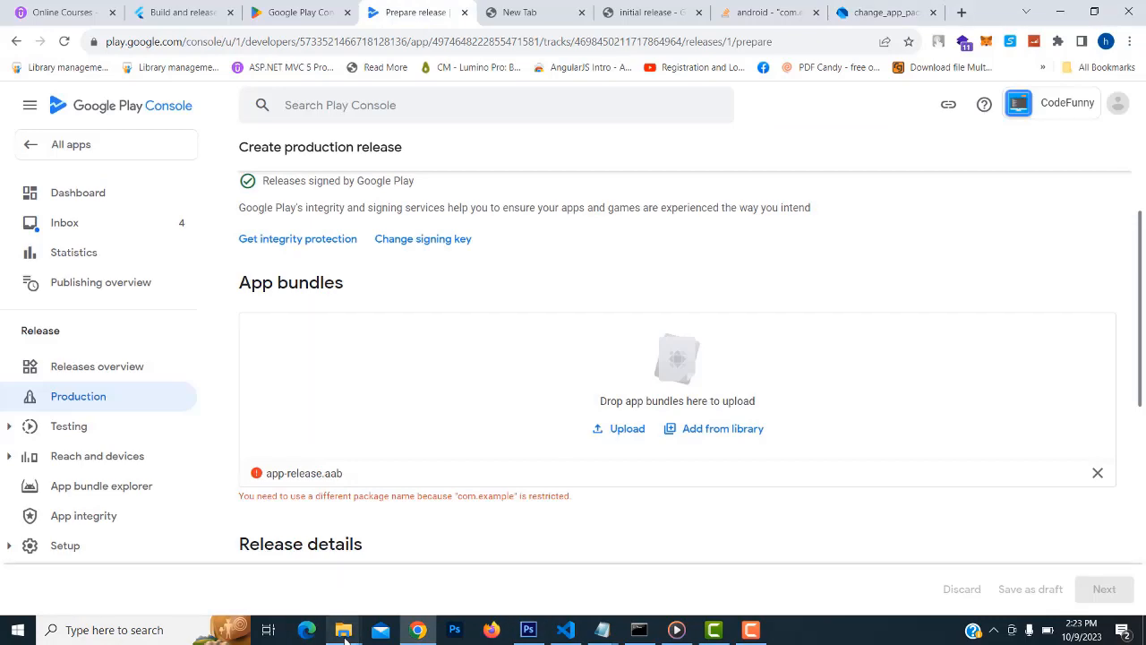
mouse_move(345, 635)
left_click(739, 584)
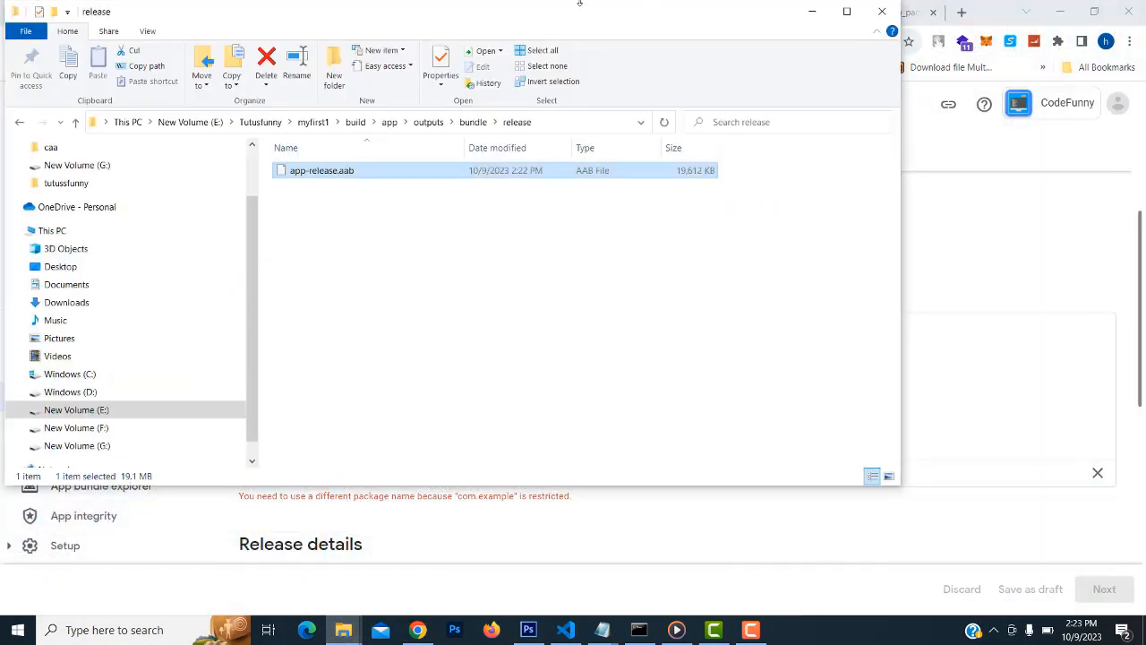
left_click_drag(573, 15, 876, 429)
left_click_drag(624, 588, 681, 367)
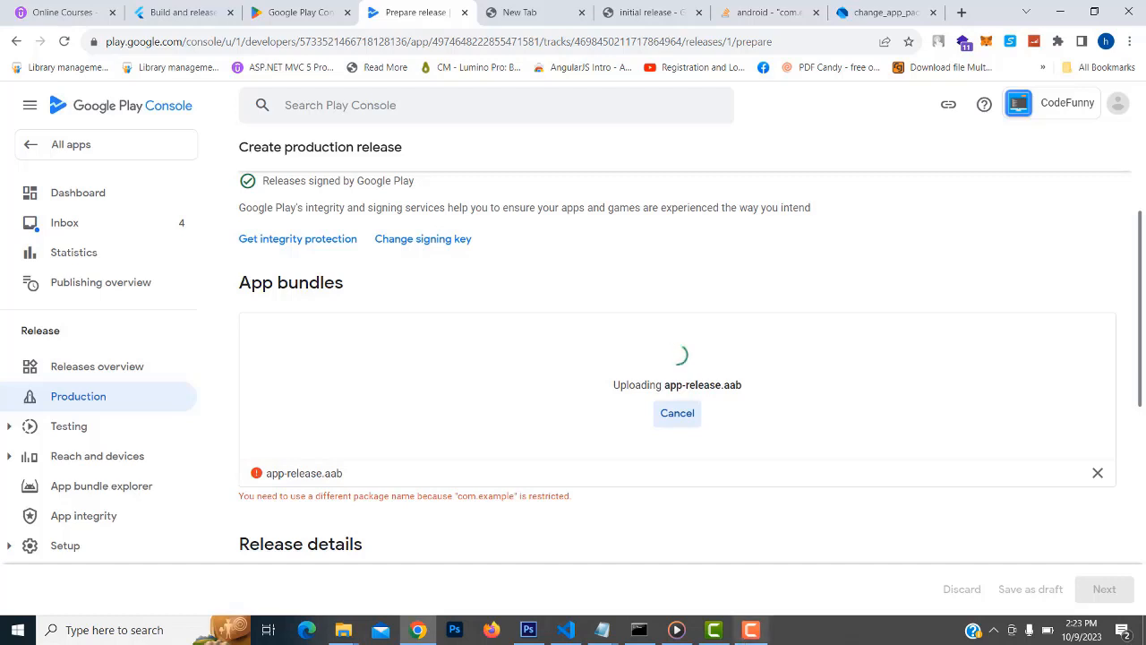
left_click(751, 629)
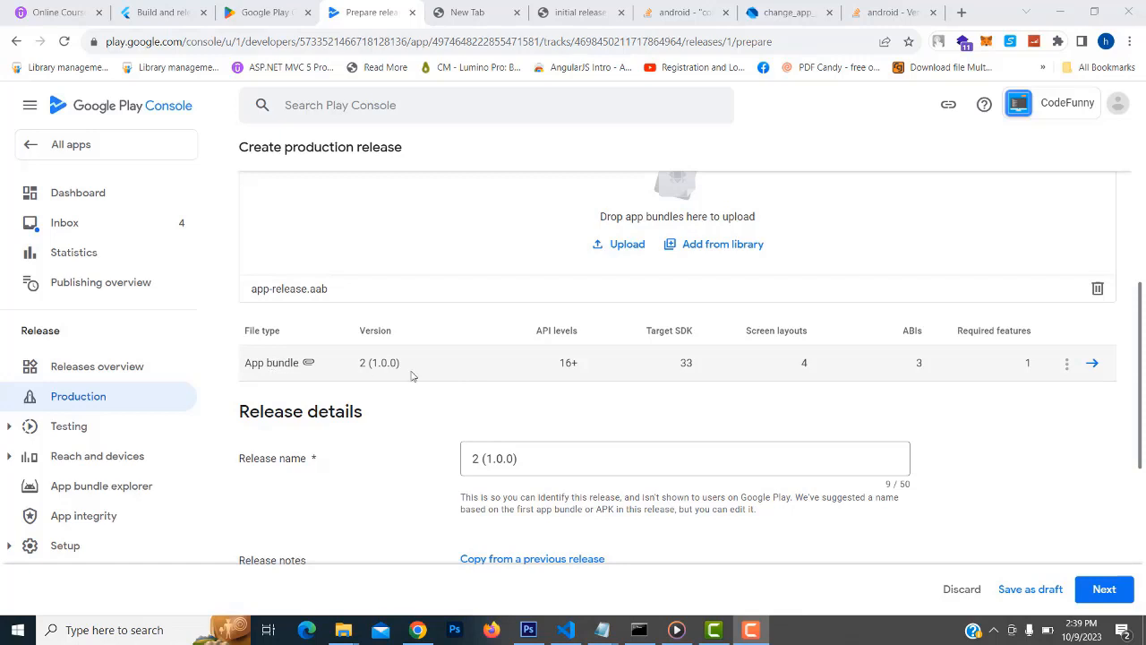
Replace the en-US release notes placeholder with 'initial release' and move on to Preview and confirm
scroll(699, 363, "up", 1)
scroll(889, 458, "down", 3)
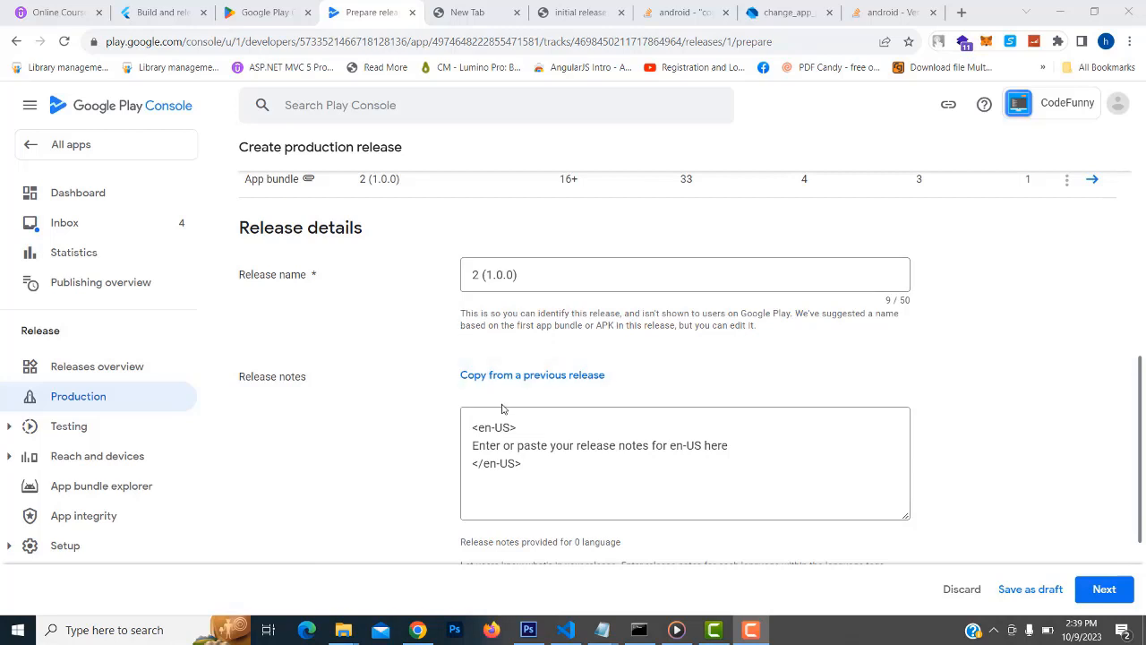
scroll(483, 419, "down", 1)
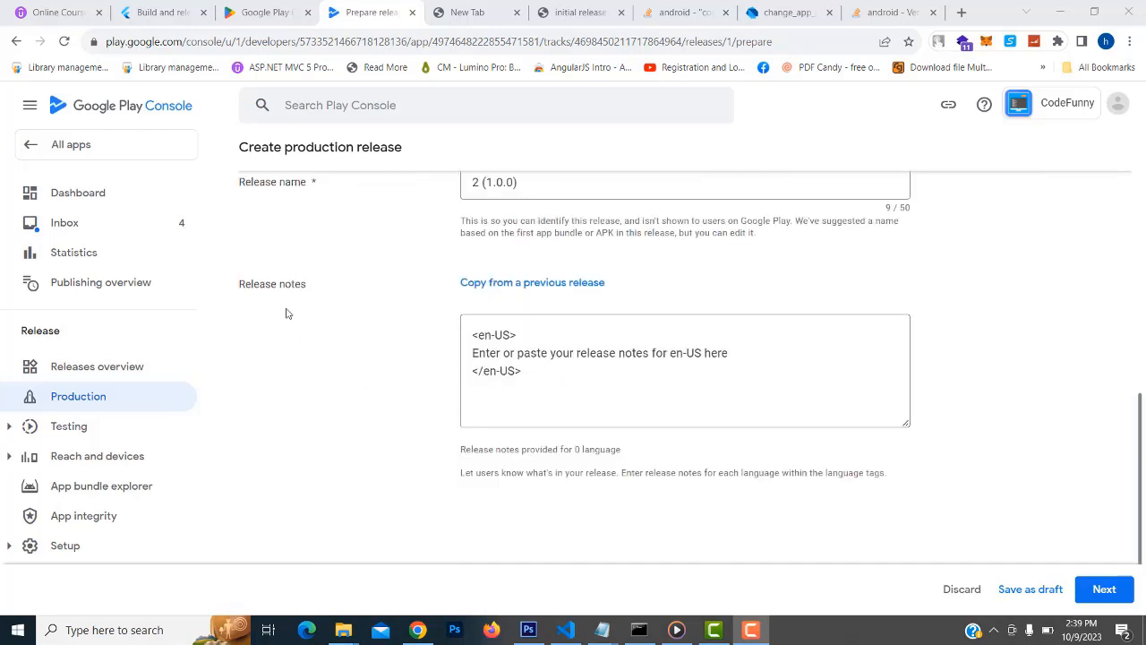
left_click(476, 356)
left_click_drag(474, 353, 826, 350)
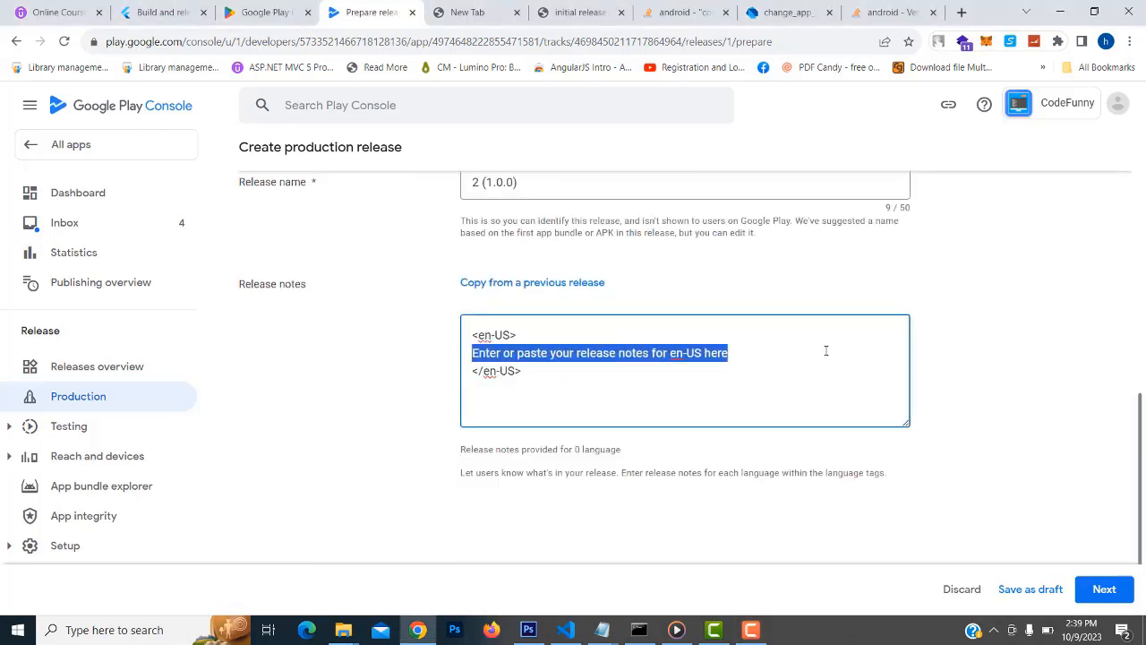
type("initial release")
double_click(487, 355)
double_click(524, 353)
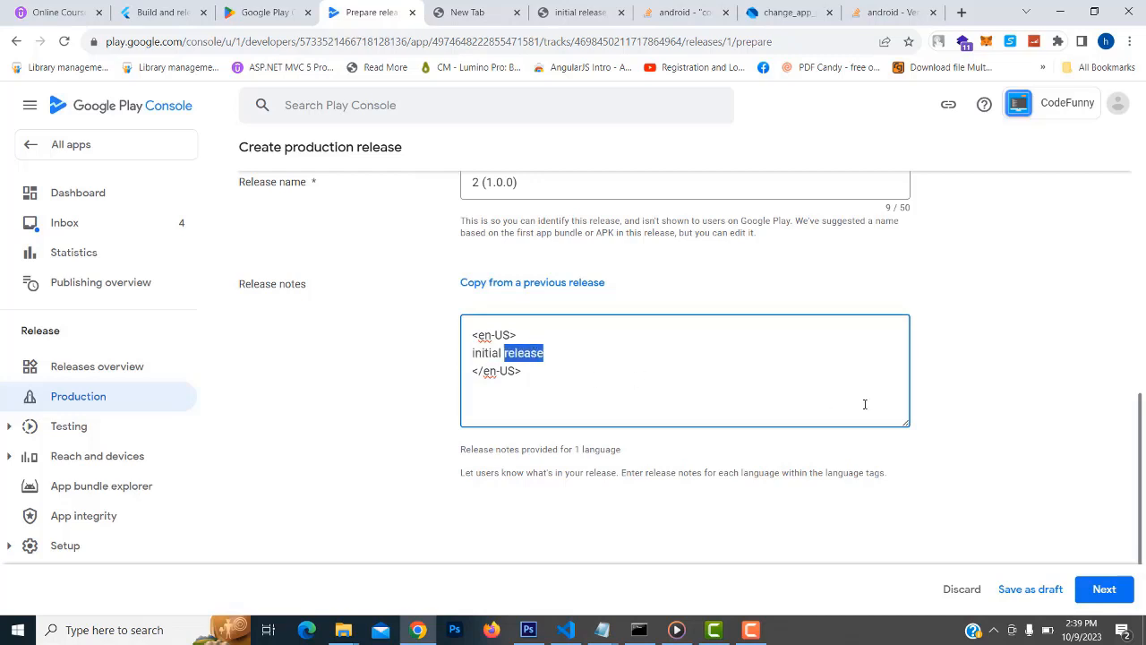
scroll(990, 431, "up", 1)
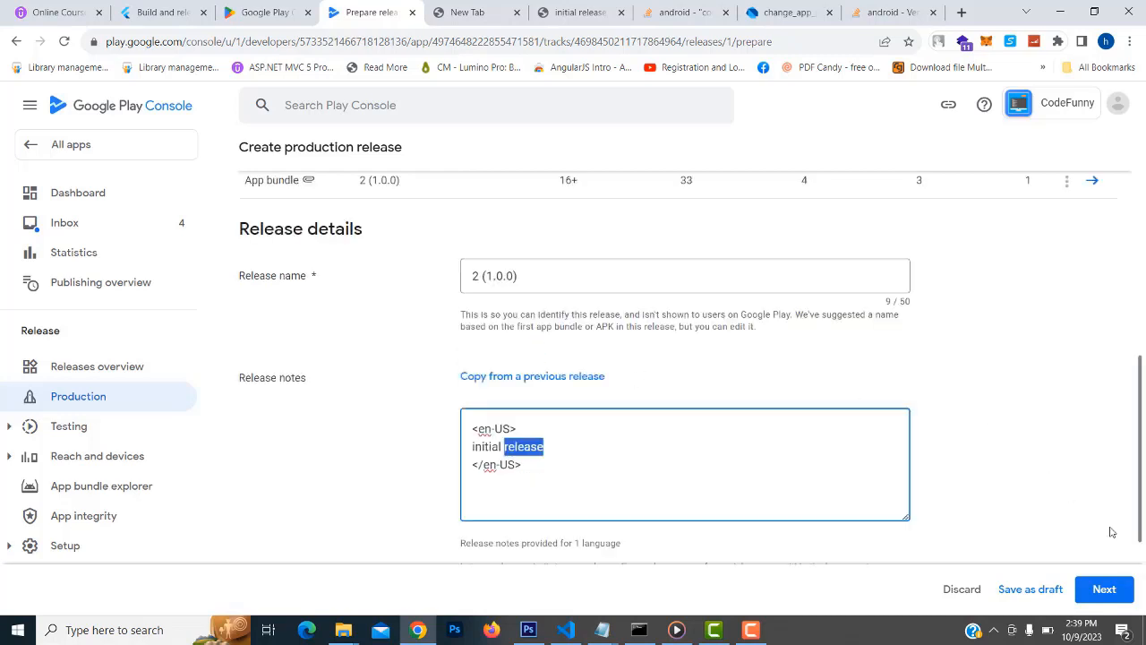
left_click(1104, 590)
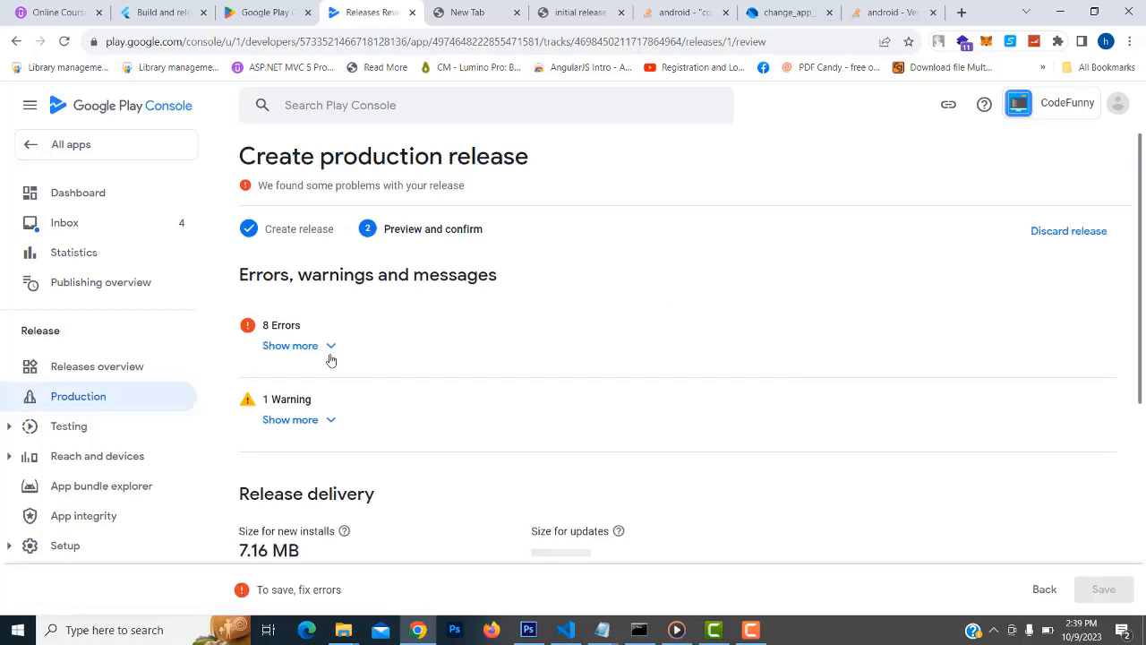
Expand the 8 errors and review the privacy policy, Data safety, advertising ID and countries issues
scroll(354, 325, "down", 1)
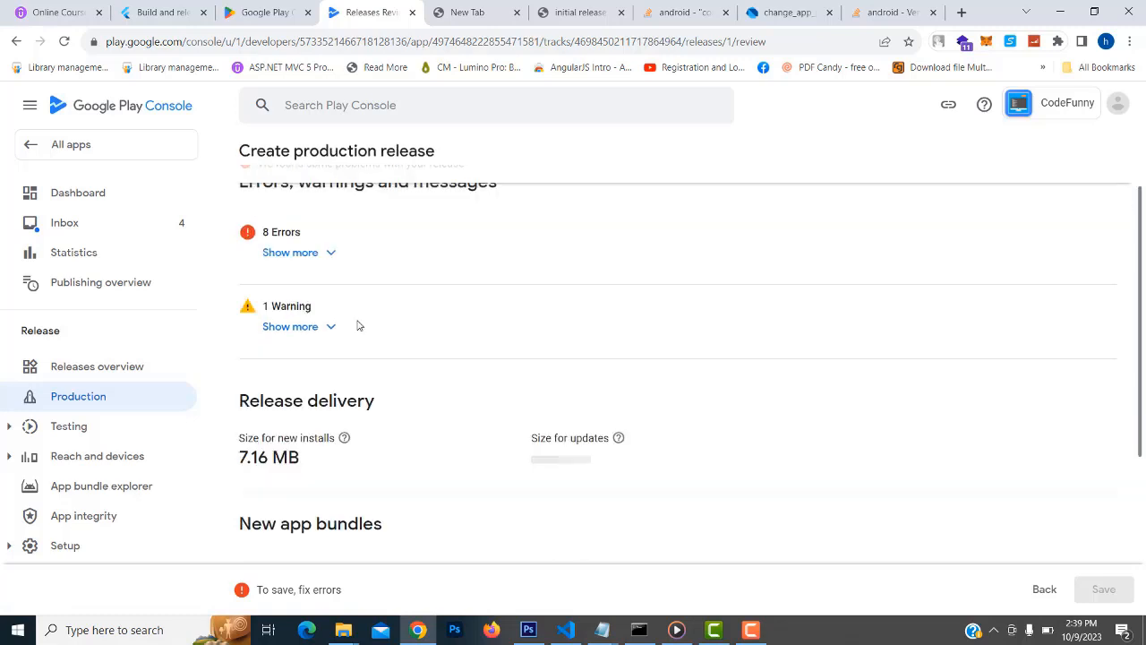
left_click(330, 255)
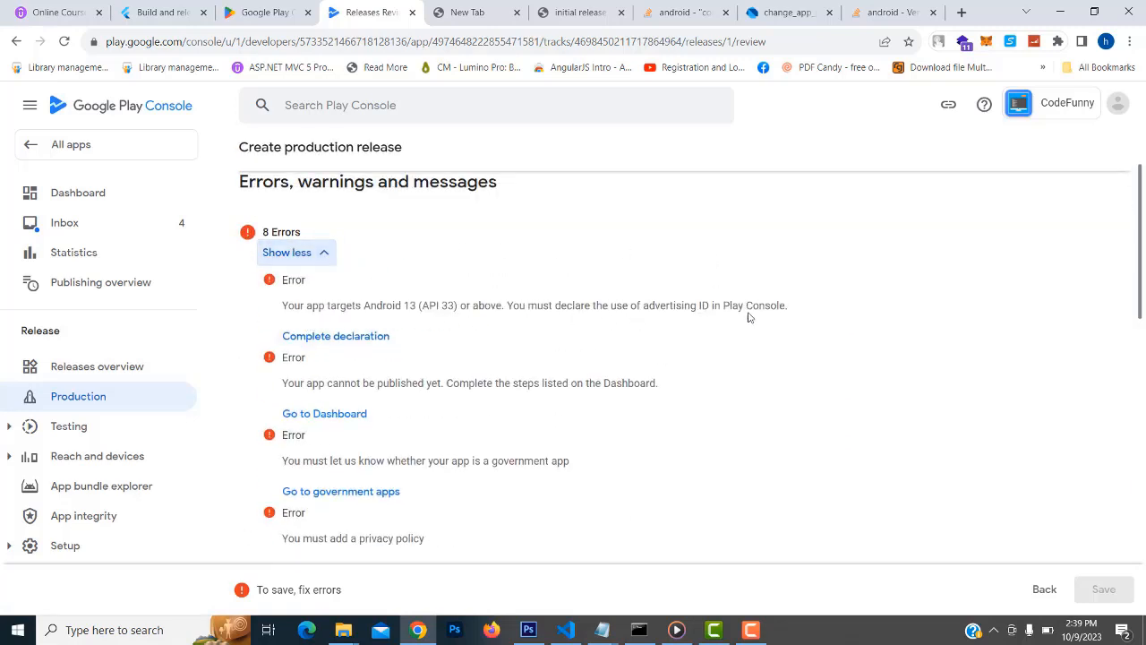
scroll(477, 348, "down", 1)
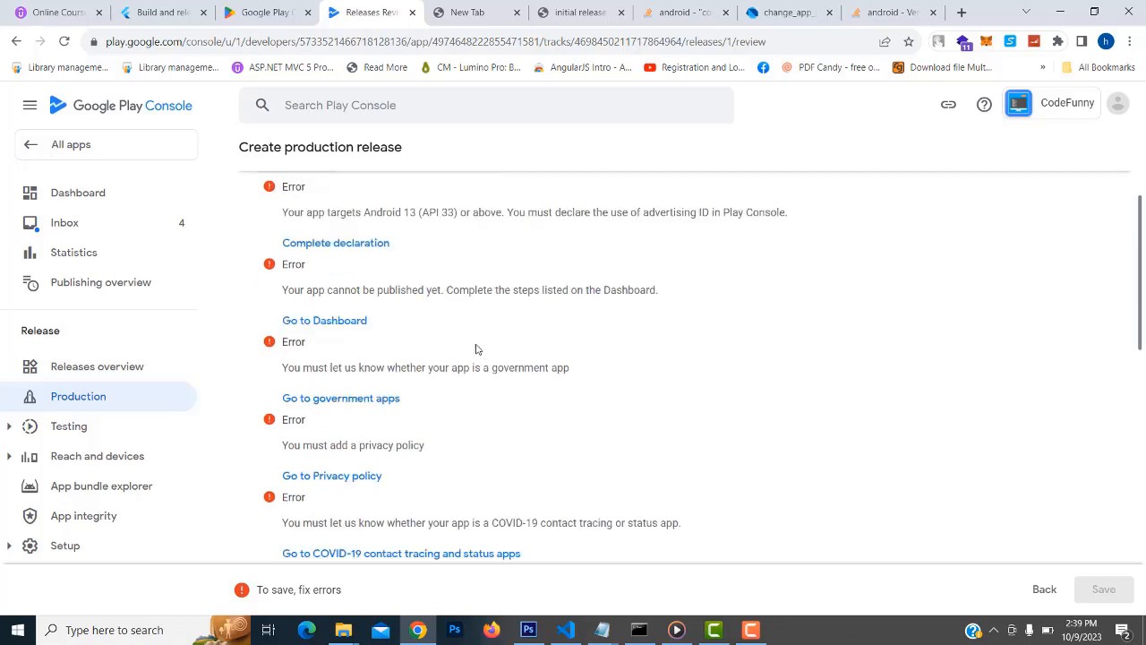
scroll(463, 388, "down", 4)
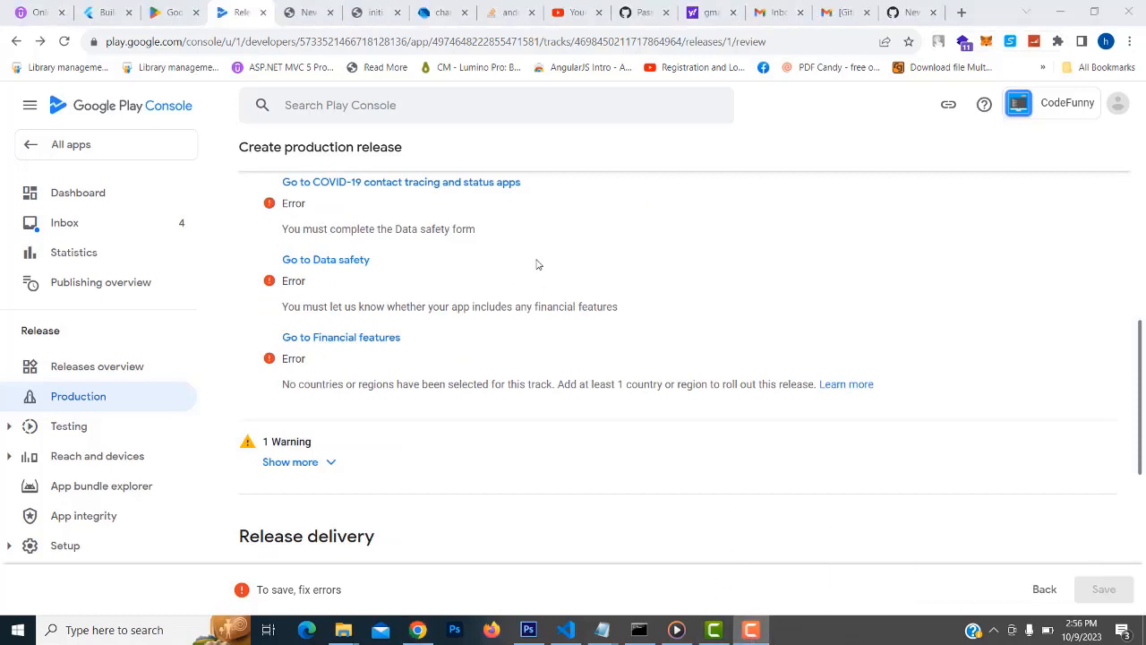
scroll(522, 313, "up", 2)
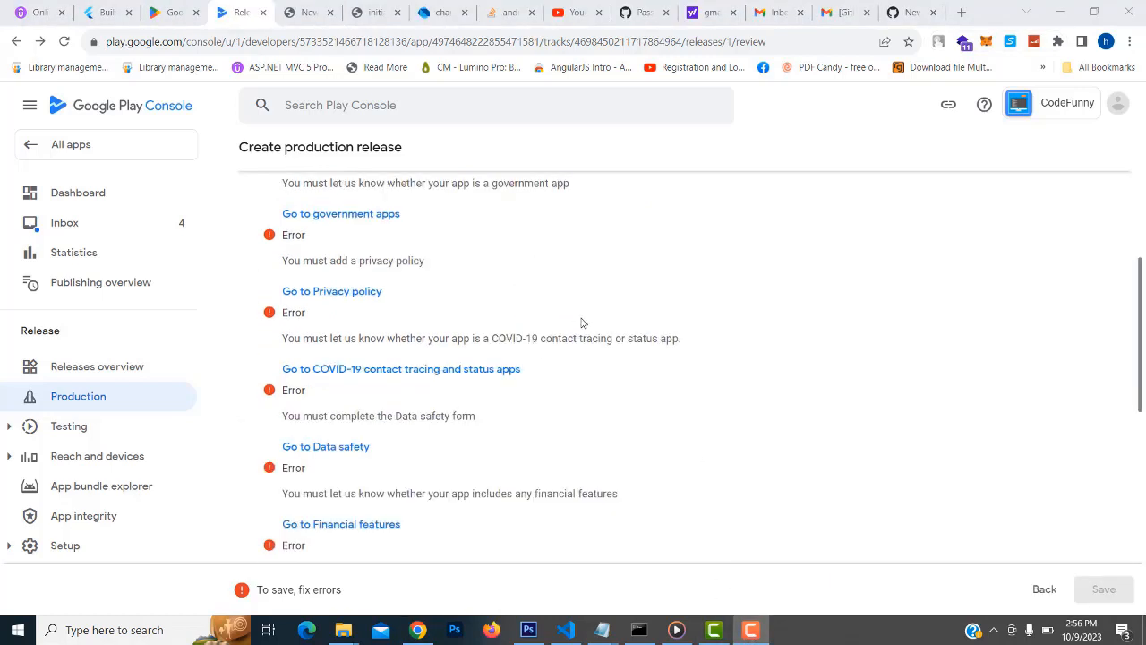
scroll(581, 322, "up", 3)
scroll(565, 337, "down", 4)
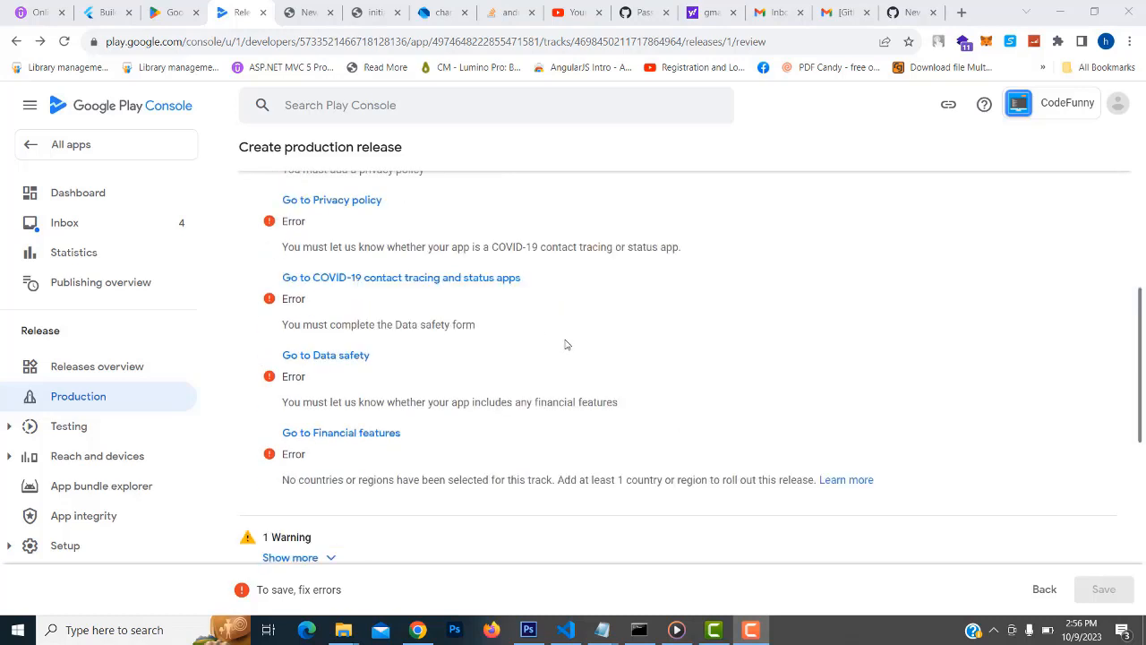
scroll(565, 344, "down", 3)
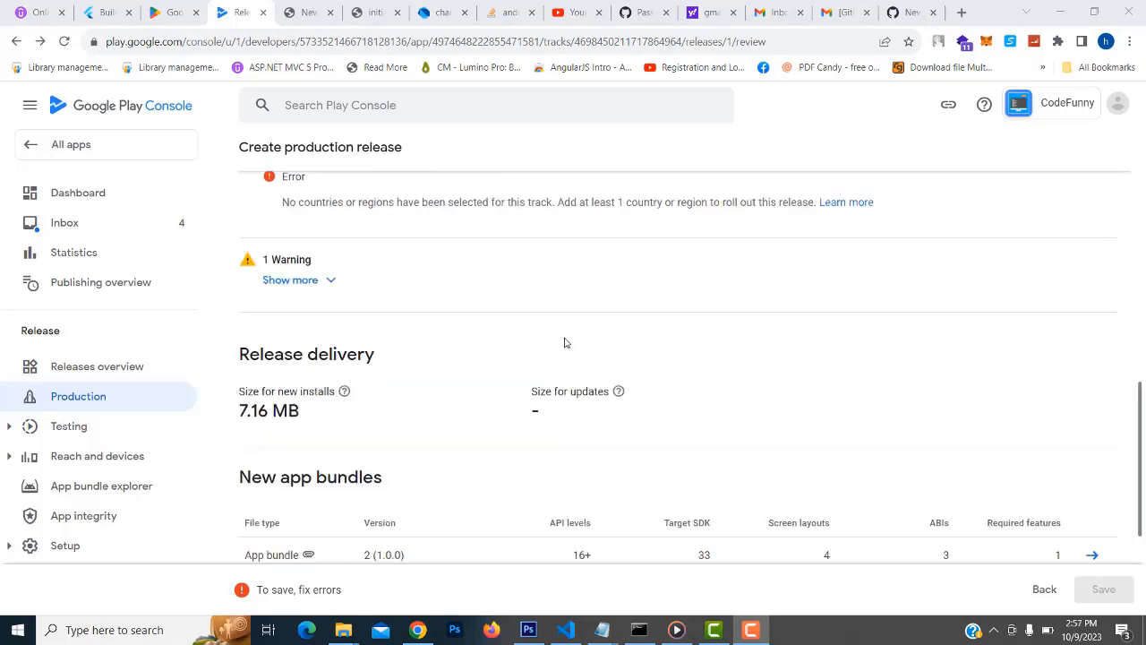
Select all countries and regions for the Production track and save the 177 targeted countries
left_click(90, 405)
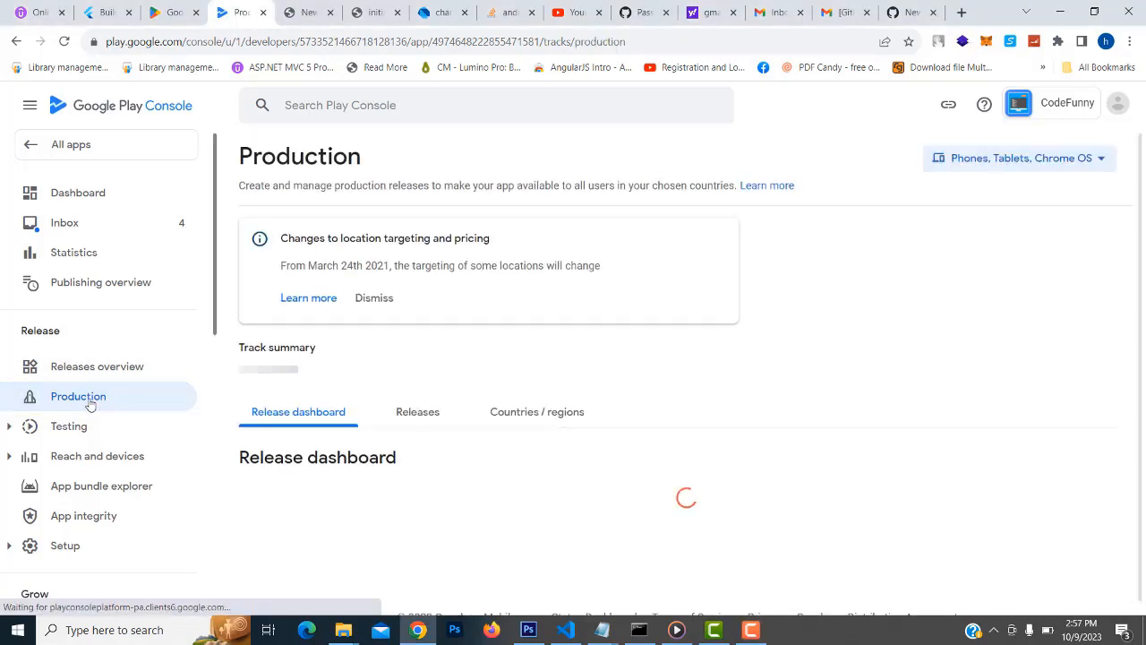
left_click(557, 416)
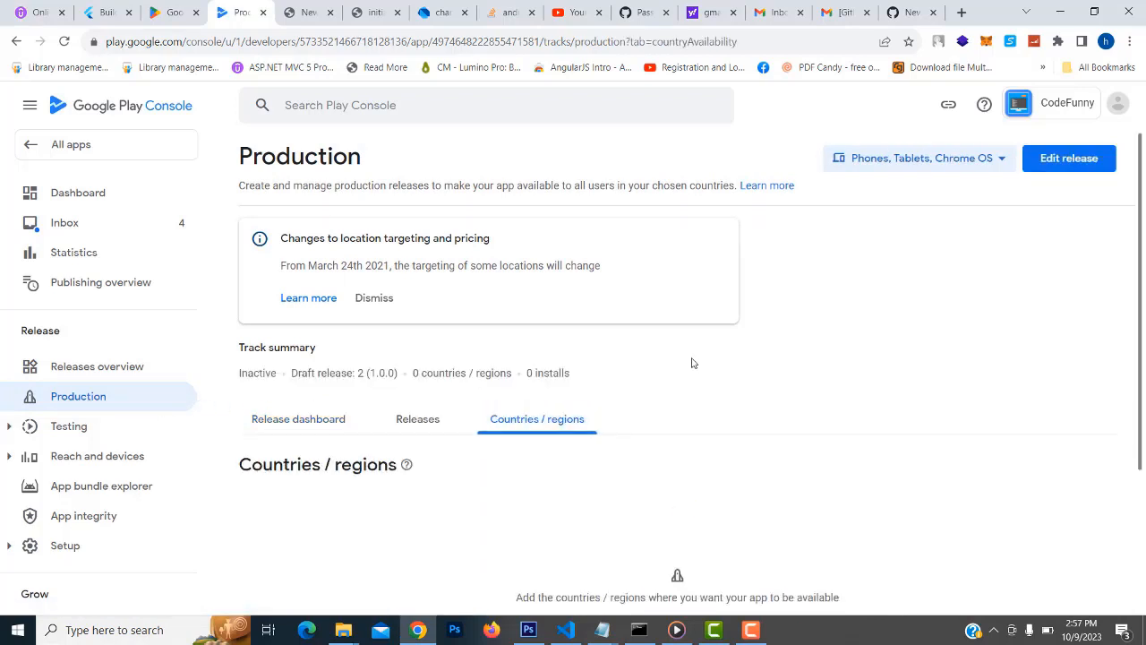
scroll(711, 351, "down", 3)
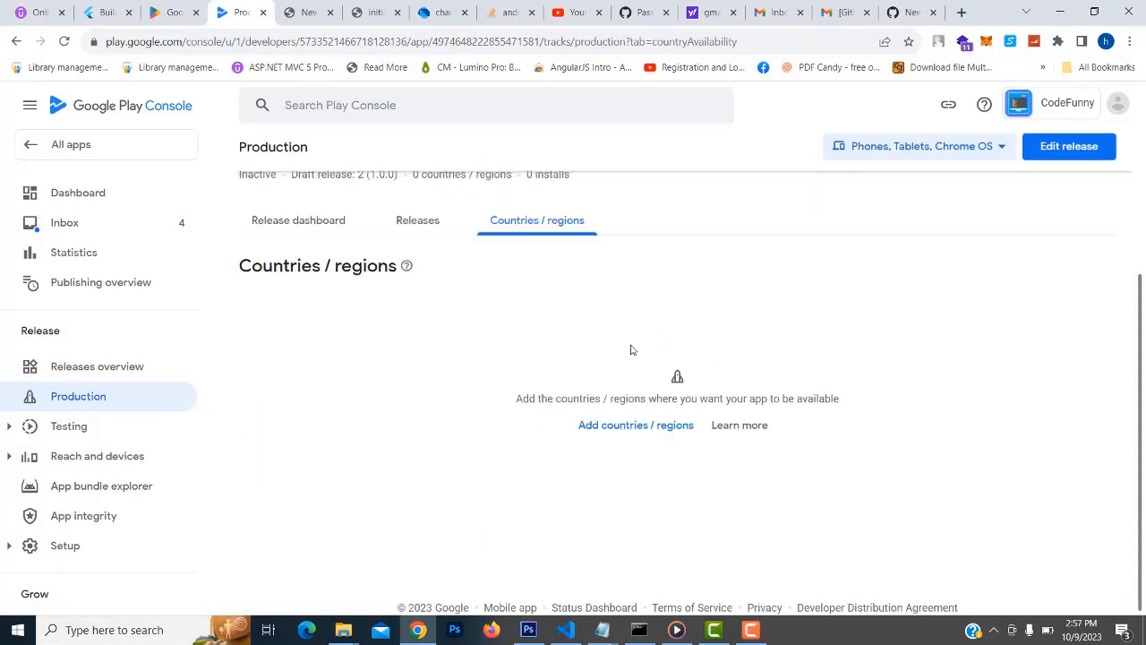
left_click(612, 426)
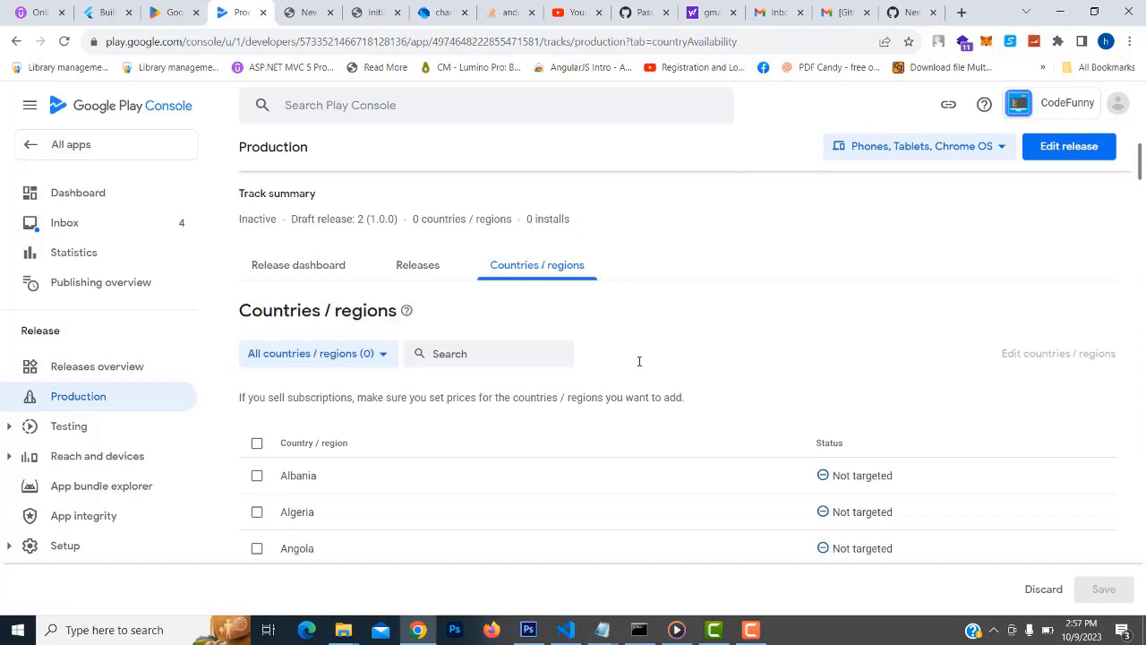
scroll(646, 340, "down", 1)
left_click(257, 351)
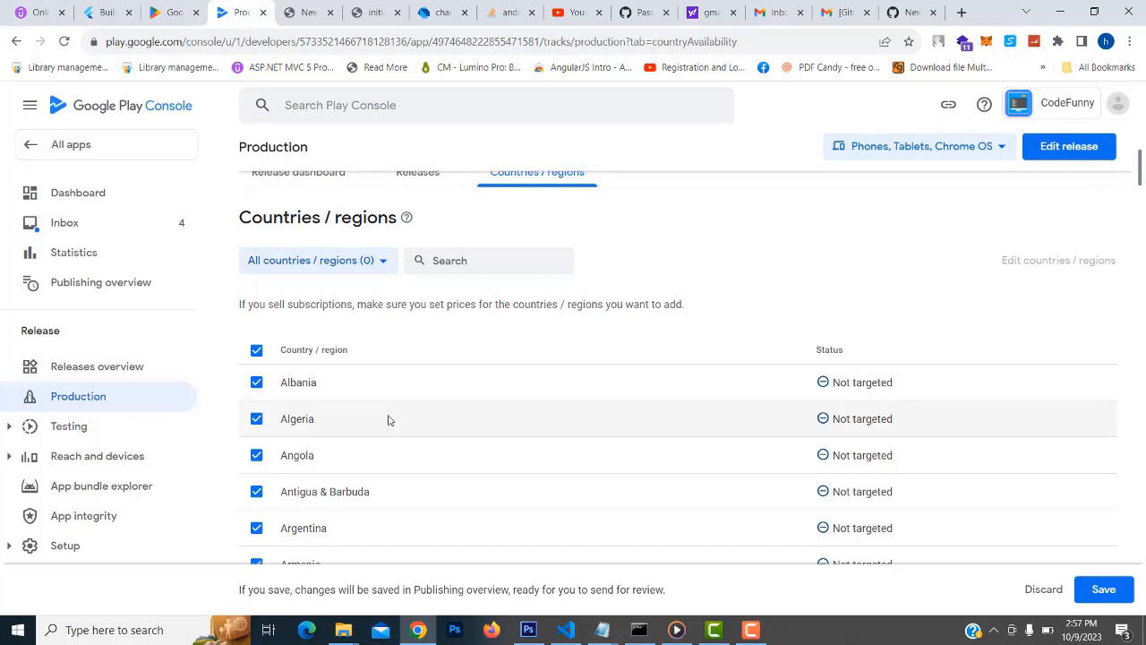
left_click(256, 420)
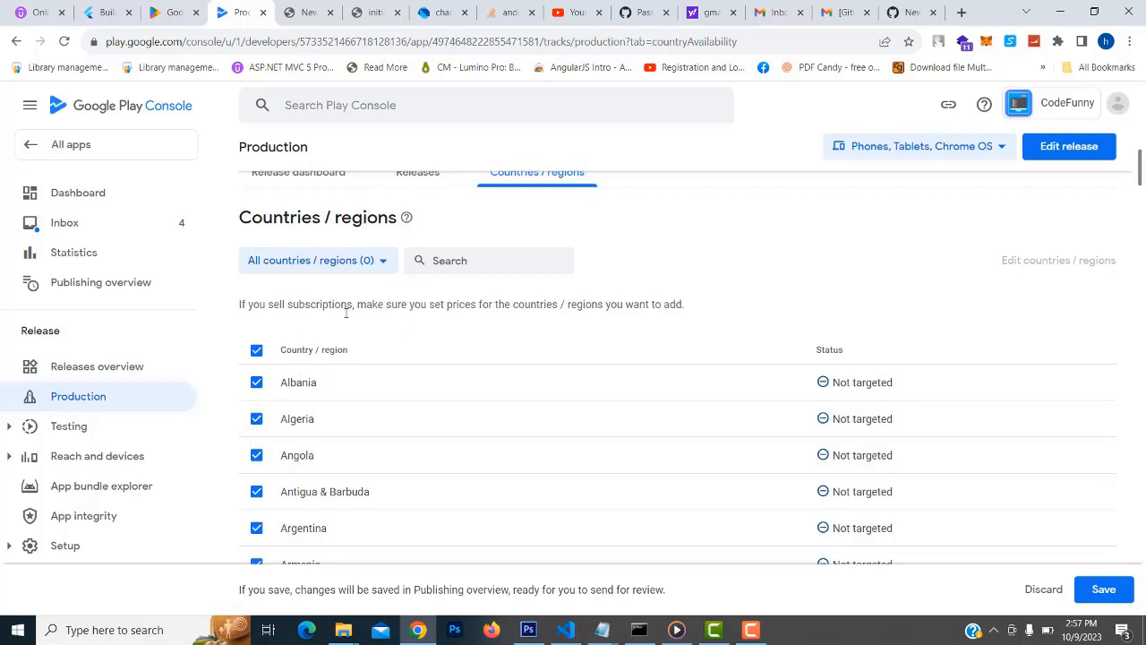
scroll(657, 409, "down", 1)
scroll(654, 397, "down", 3)
scroll(655, 396, "up", 5)
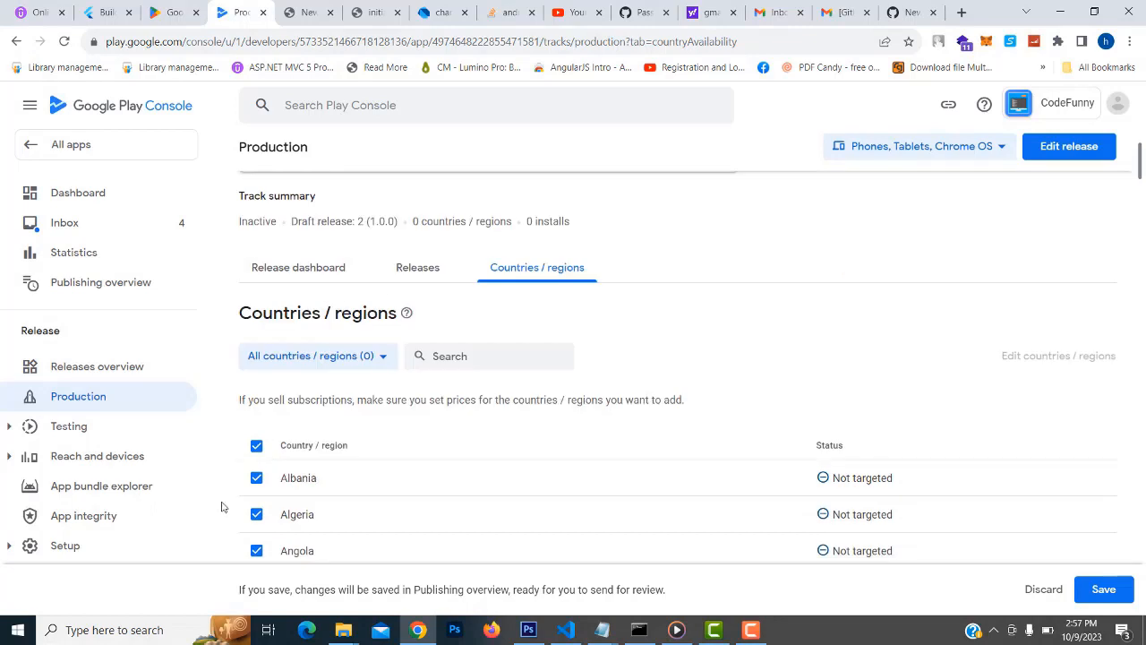
left_click(1119, 591)
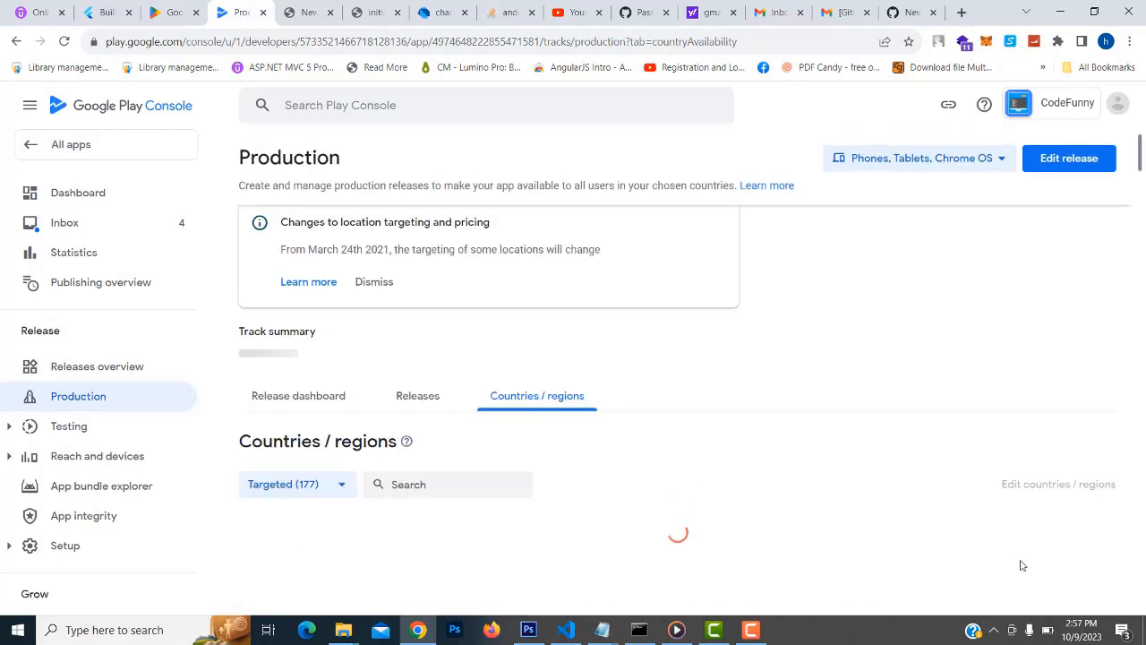
scroll(937, 421, "down", 2)
scroll(939, 422, "down", 8)
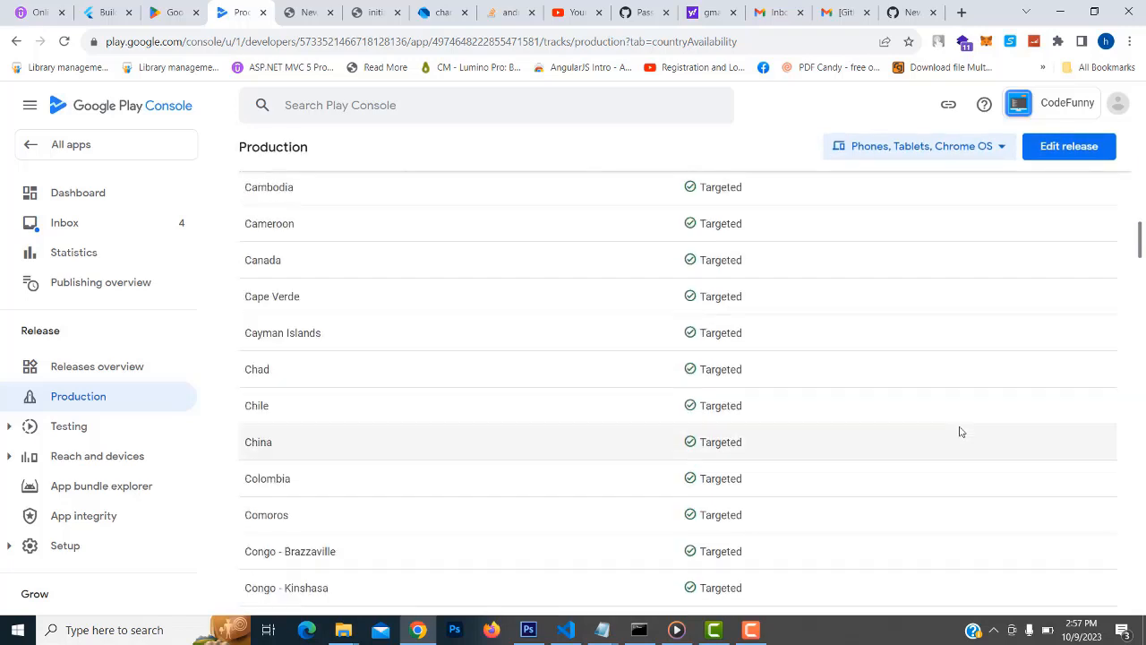
scroll(959, 430, "up", 10)
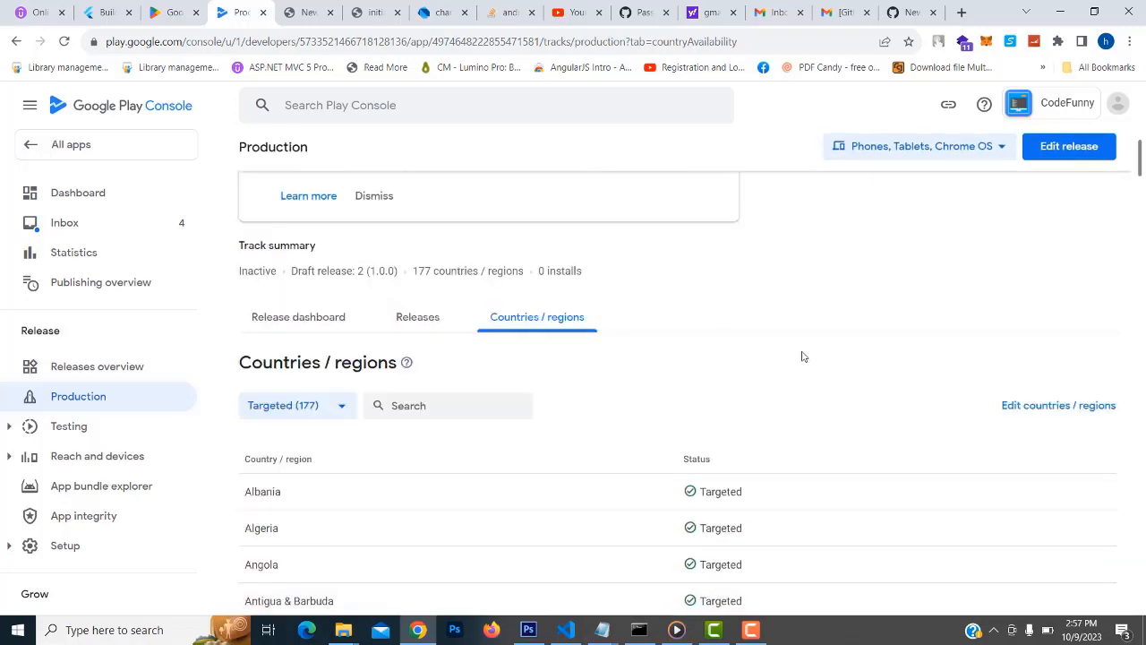
scroll(555, 357, "up", 1)
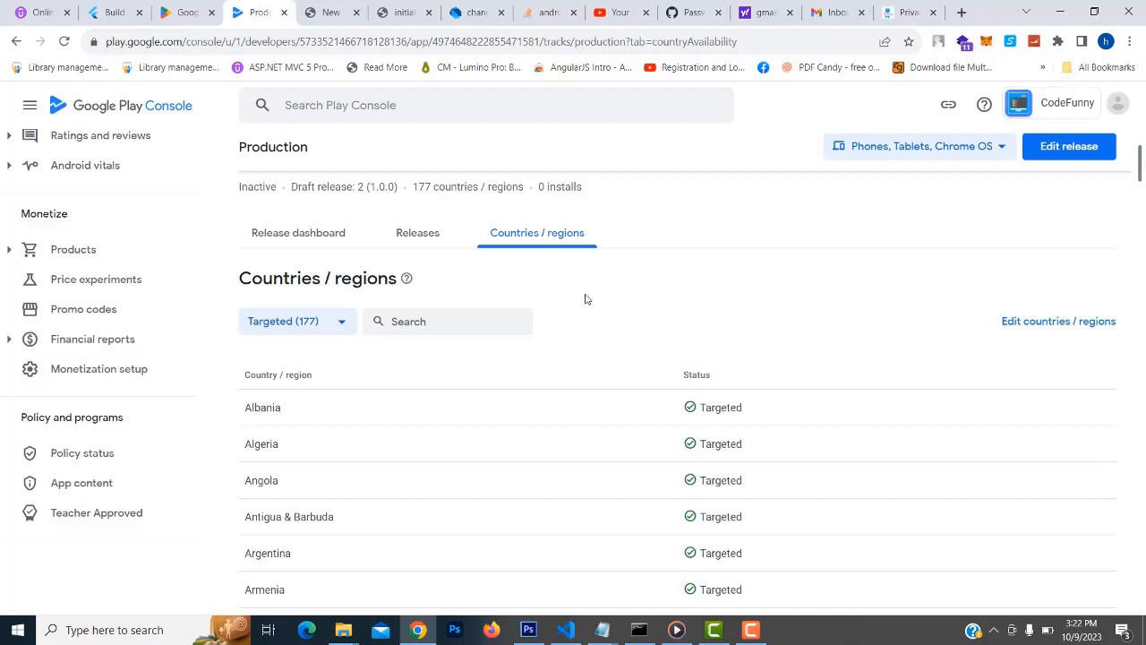
scroll(595, 300, "up", 1)
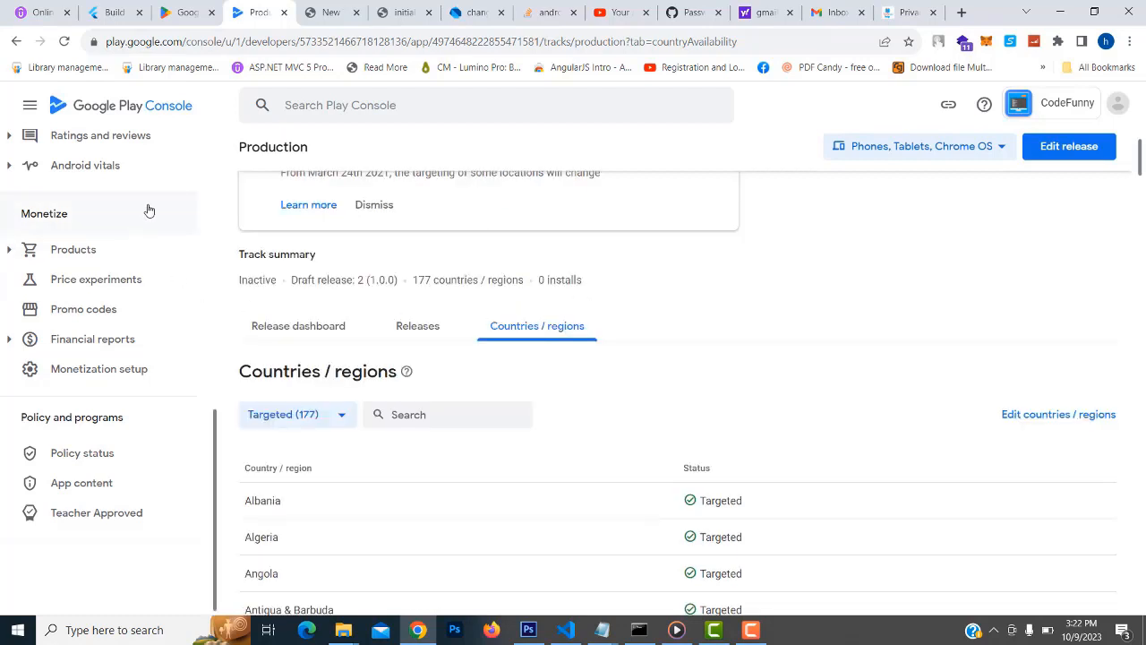
scroll(128, 337, "up", 5)
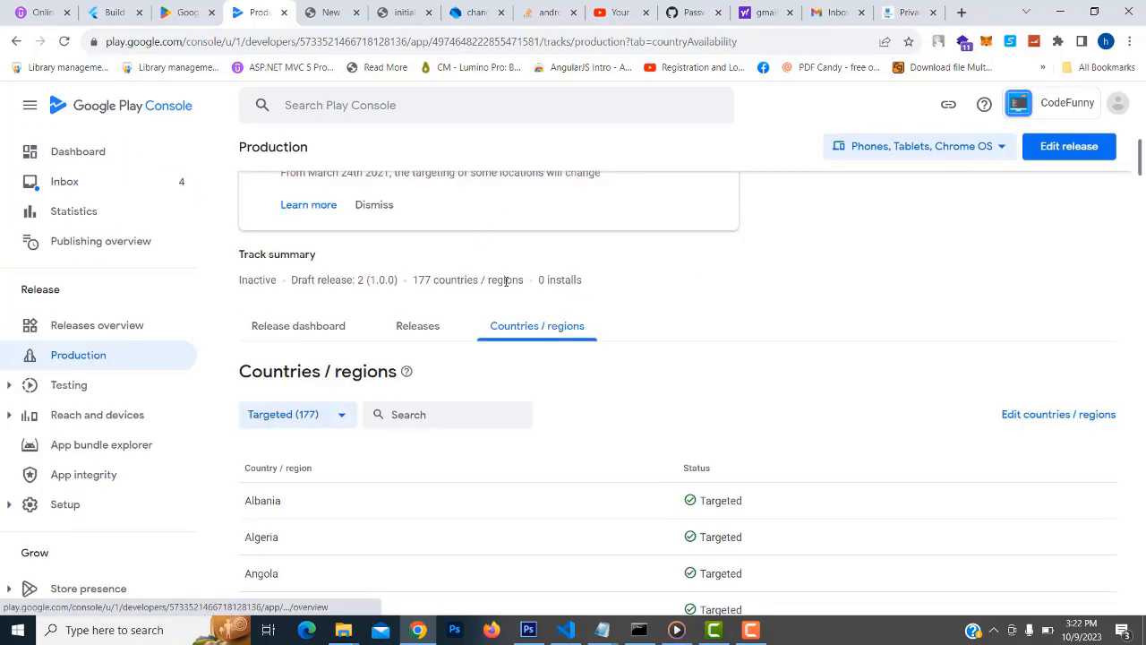
scroll(737, 347, "up", 1)
scroll(171, 297, "up", 1)
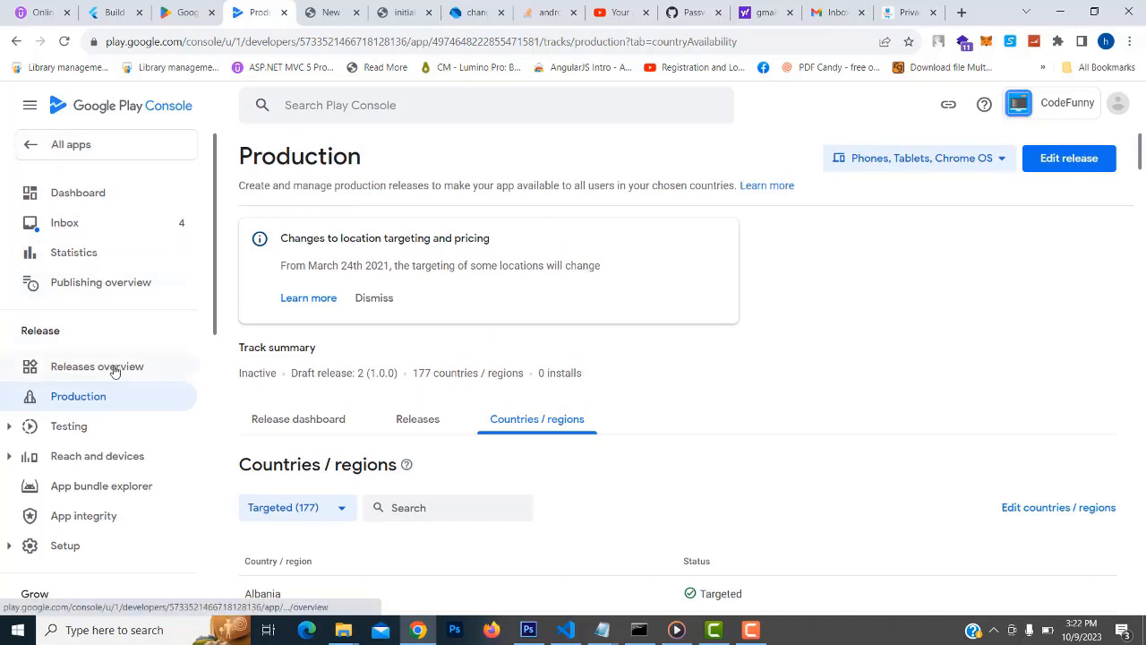
Go to the App content declarations page, briefly checking Policy status along the way
scroll(115, 369, "down", 3)
scroll(115, 369, "down", 5)
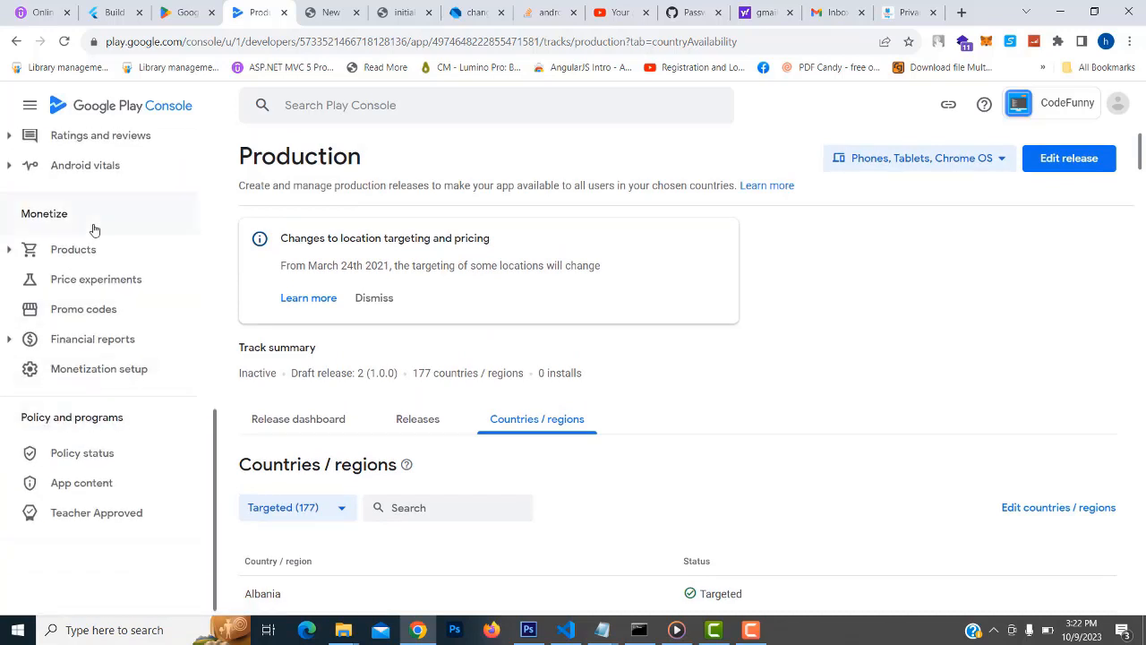
left_click(73, 484)
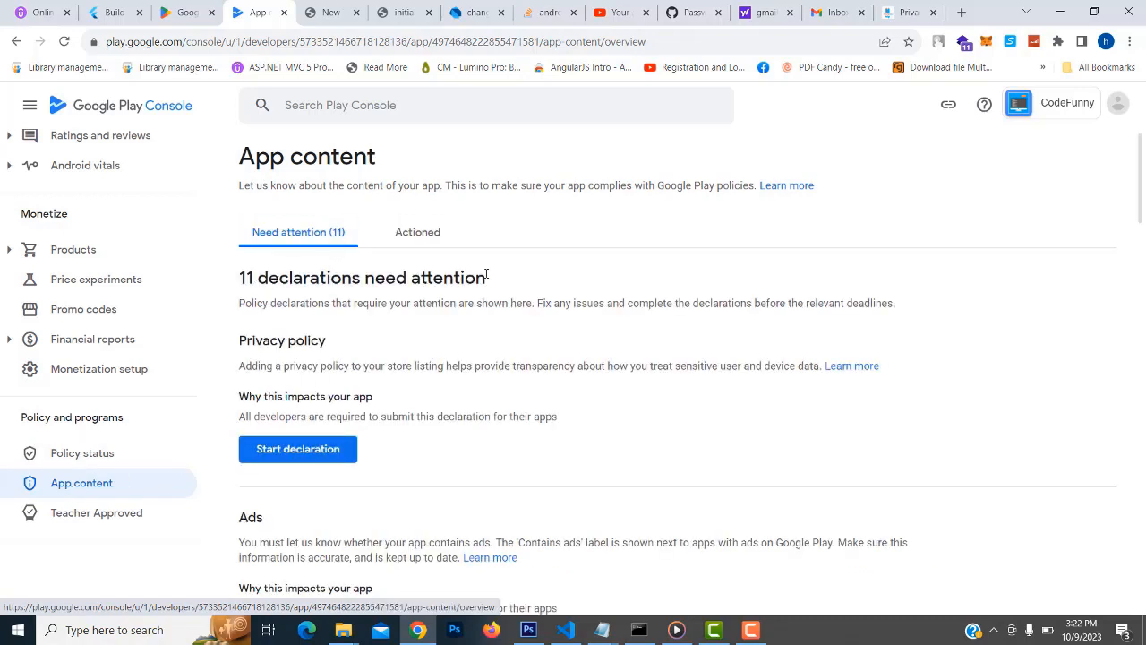
scroll(391, 325, "down", 2)
scroll(328, 302, "down", 4)
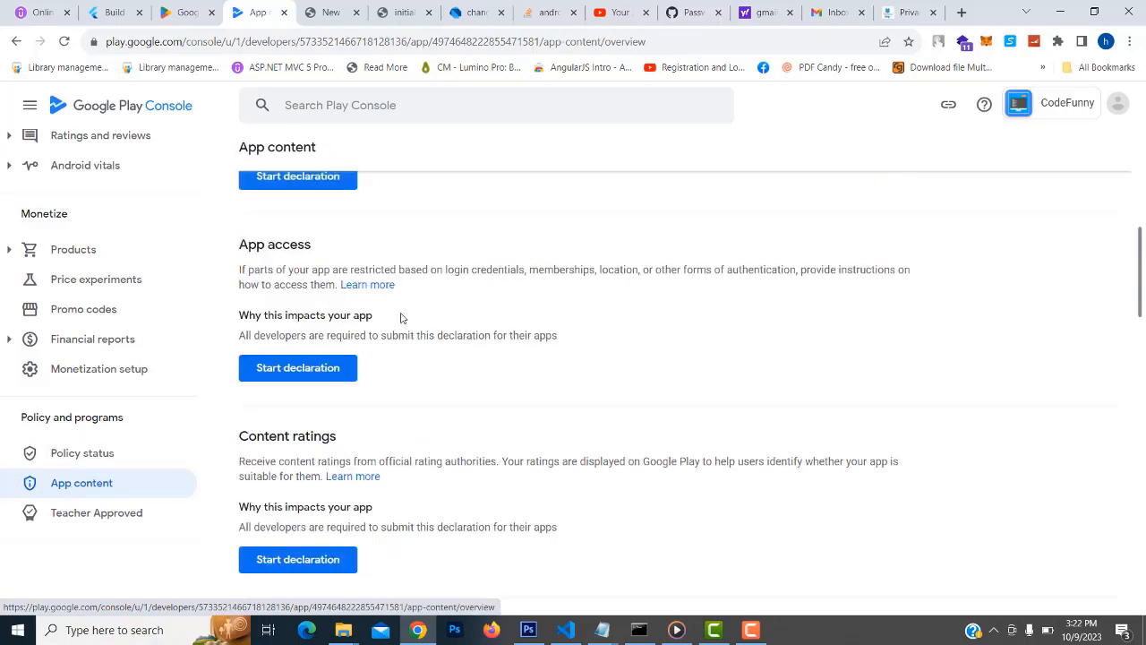
scroll(403, 318, "up", 2)
left_click(83, 454)
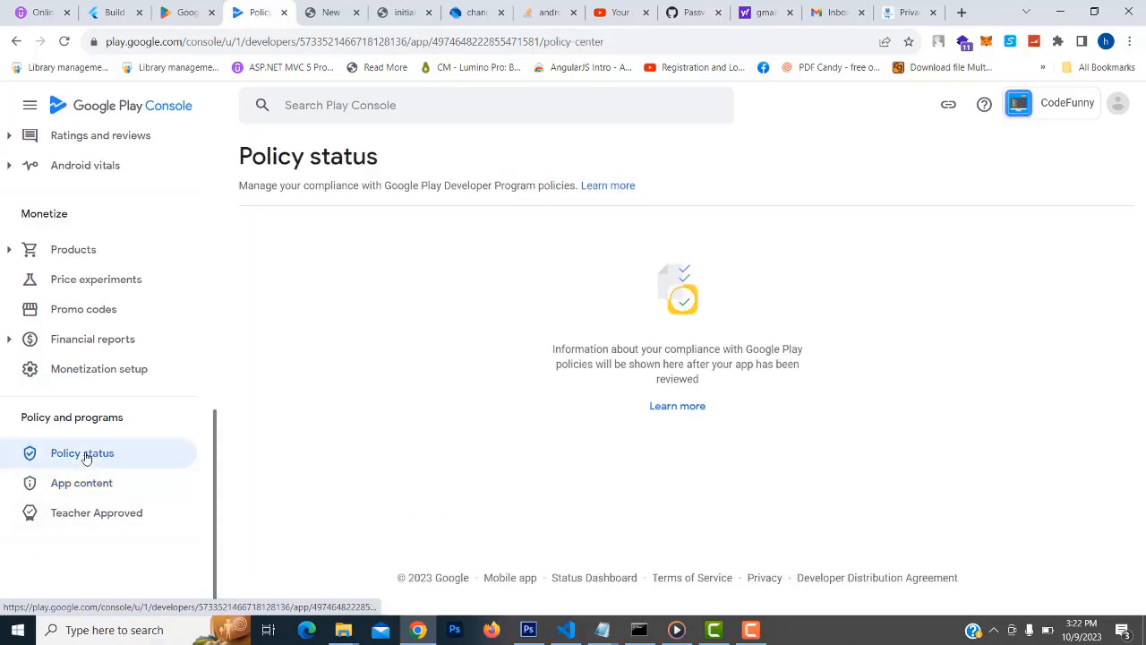
left_click(88, 484)
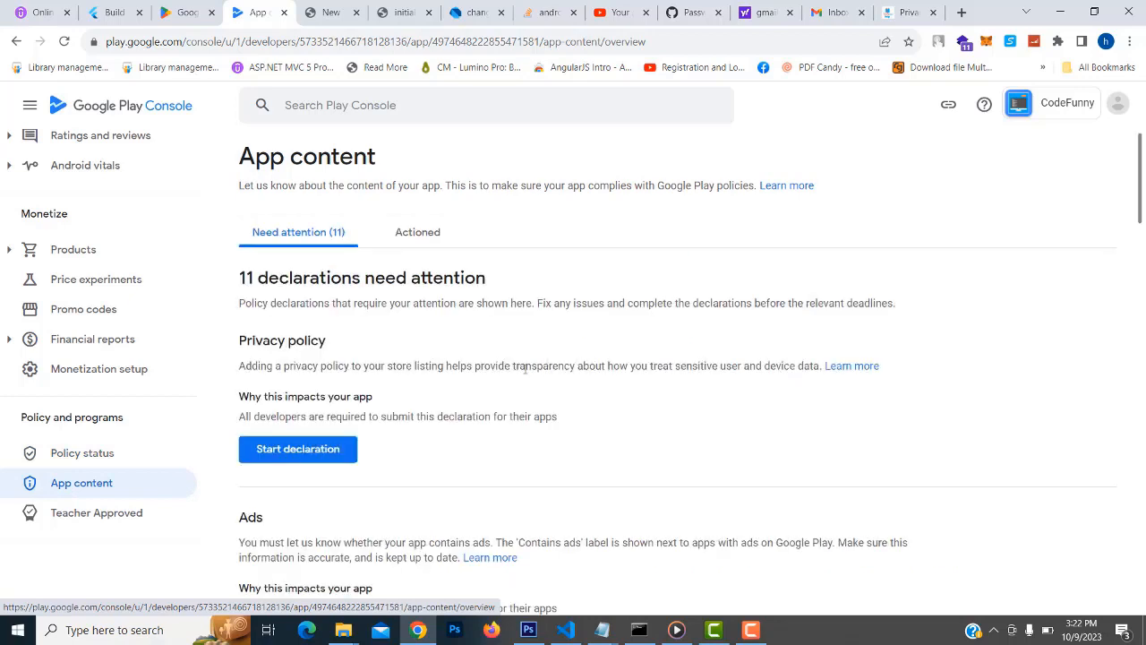
Start the Privacy policy declaration and focus its empty privacy policy URL field
left_click(288, 456)
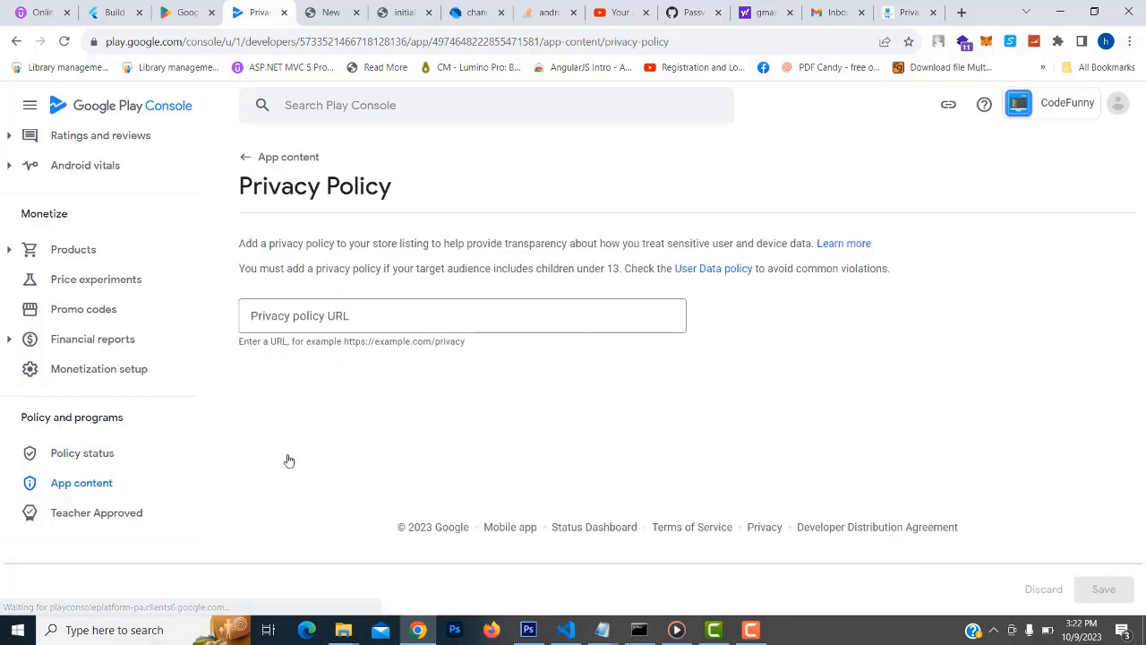
left_click(346, 310)
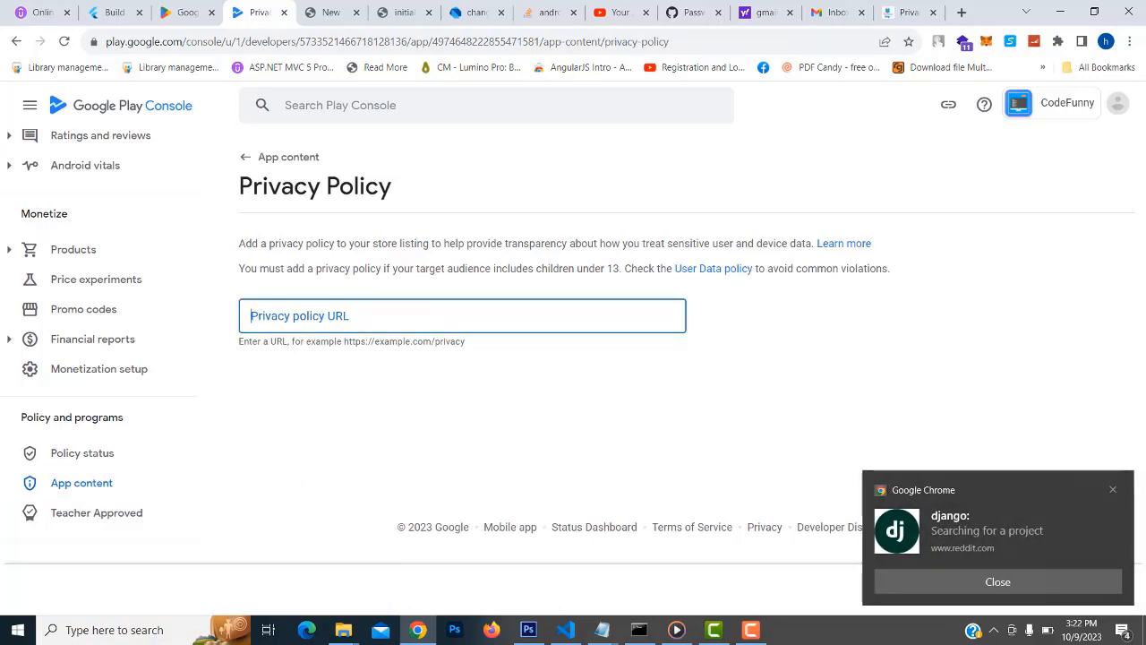
triple_click(257, 188)
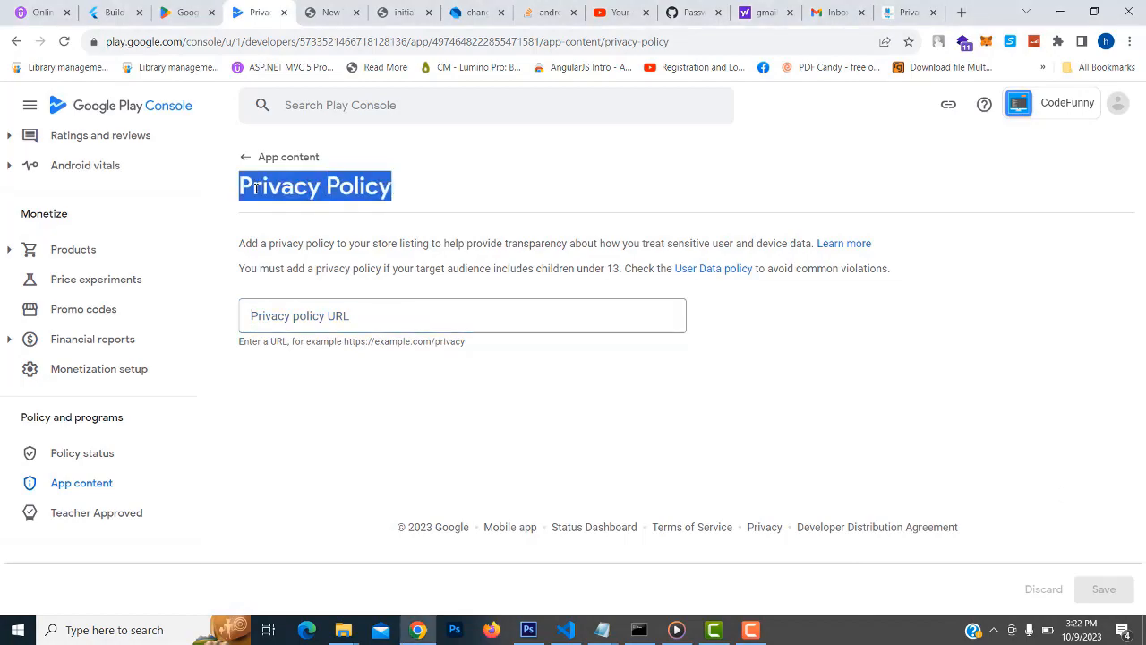
Review the Tutussfunny 'Privacy policy app' page, highlighting the Codefunny app name and Introduction
left_click(907, 12)
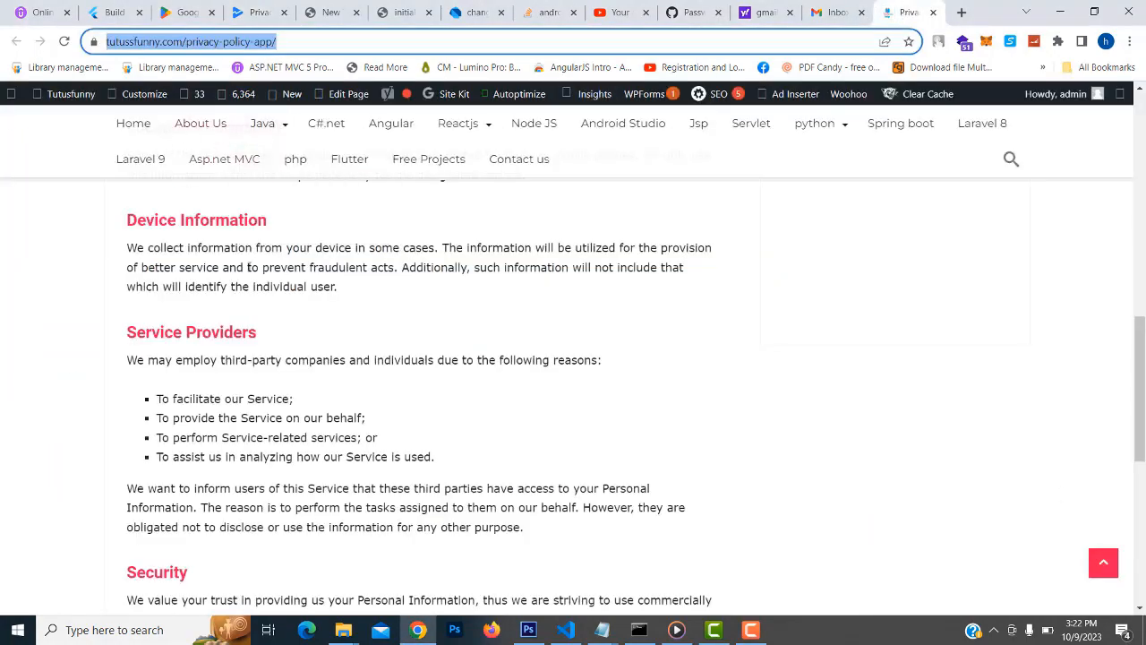
scroll(329, 345, "up", 8)
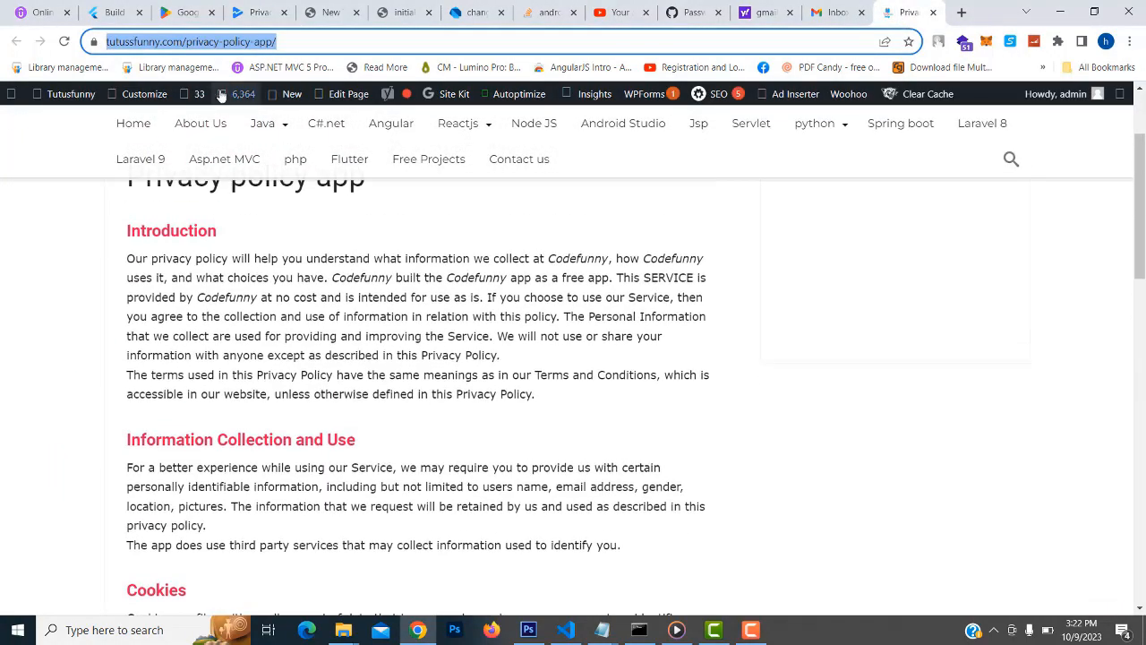
scroll(279, 226, "up", 3)
scroll(382, 356, "down", 3)
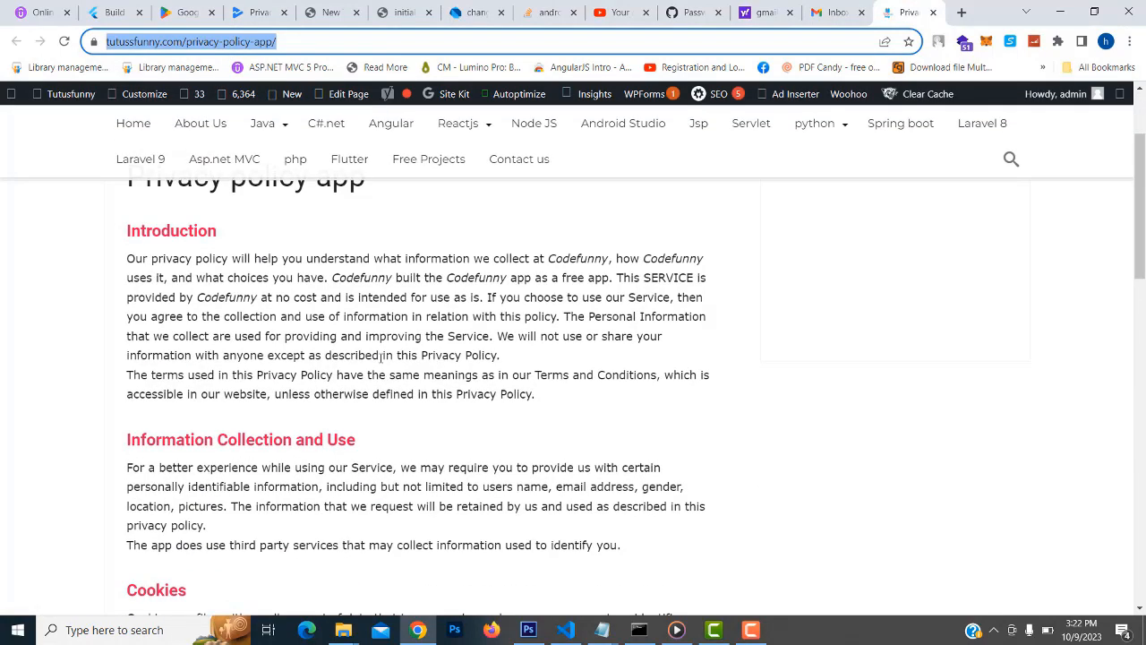
scroll(360, 372, "up", 2)
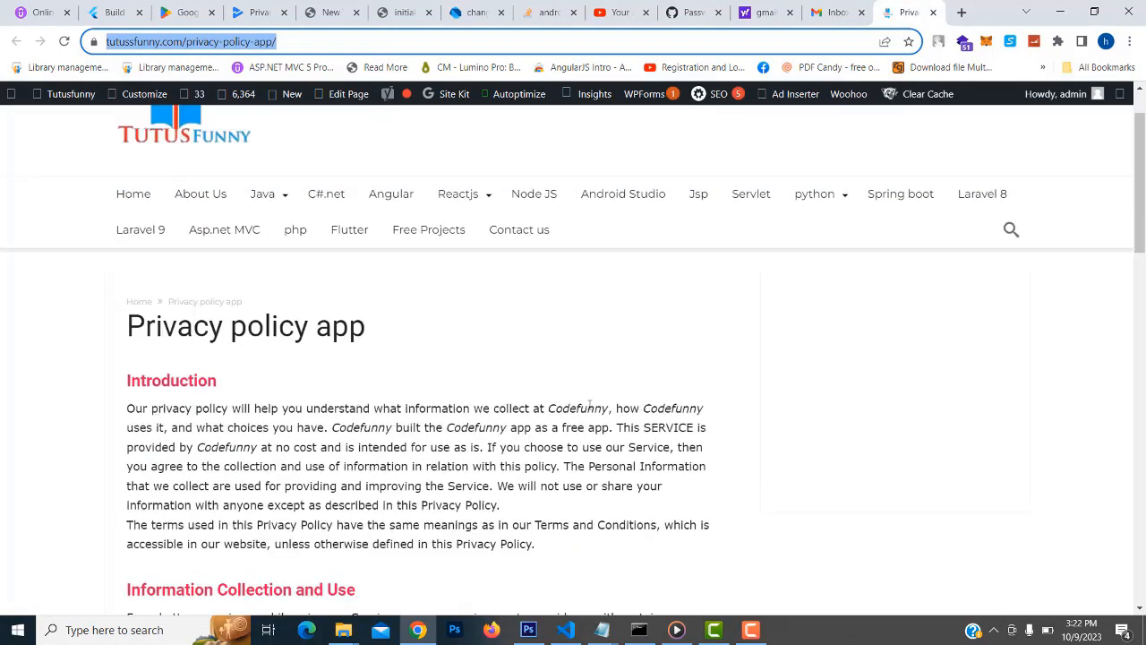
double_click(555, 409)
double_click(667, 409)
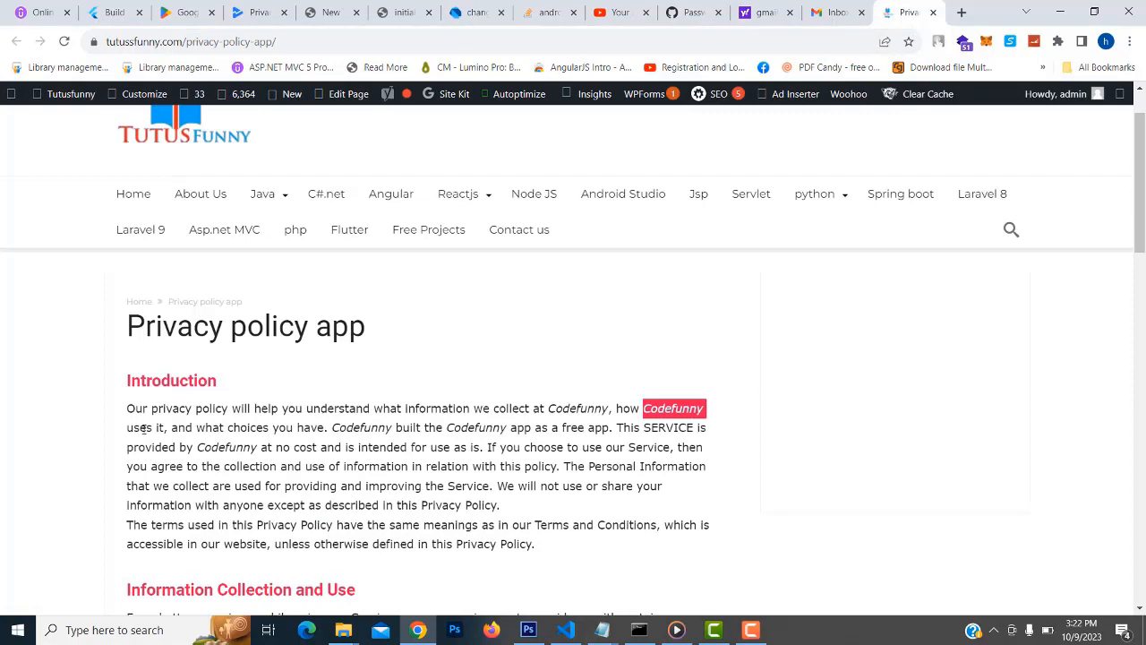
double_click(362, 428)
left_click_drag(129, 324, 299, 363)
Copy the tutussfunny.com/privacy-policy-app/ address and return to the Play Console URL field
double_click(305, 41)
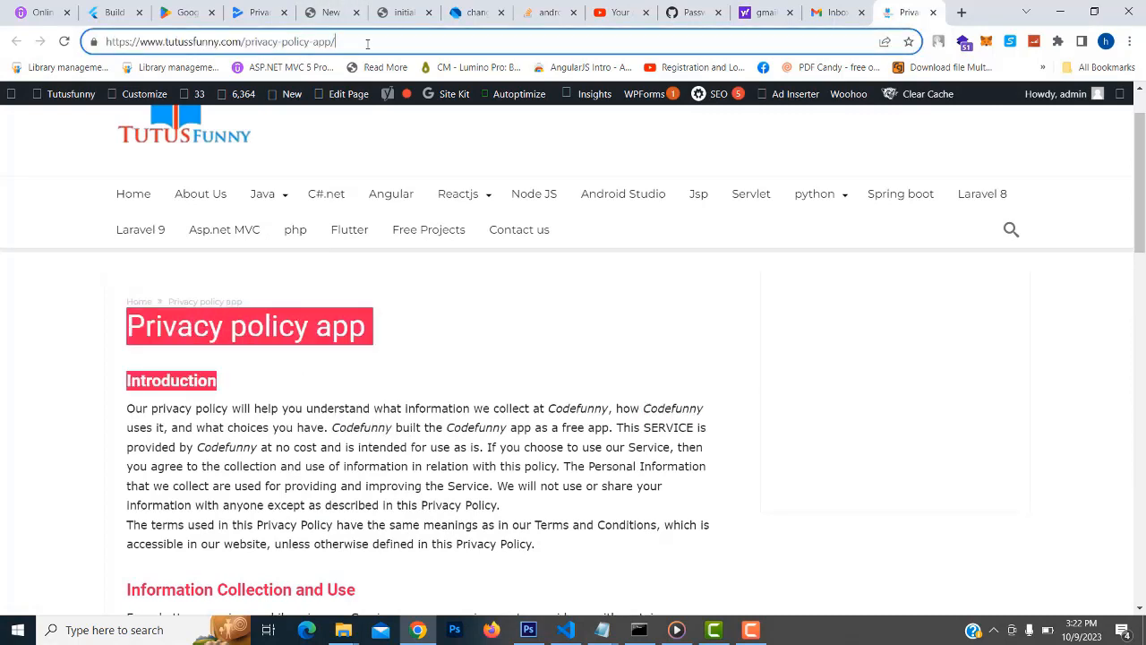
left_click(288, 107)
left_click(313, 43)
key("ctrl+c")
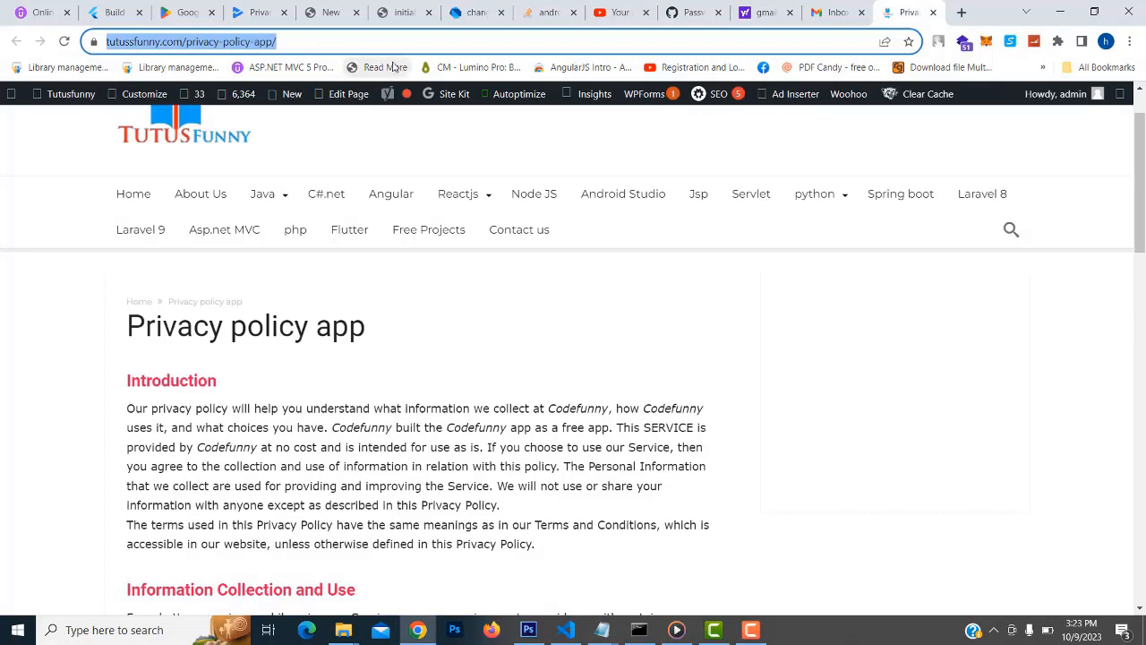
left_click(258, 13)
left_click(345, 316)
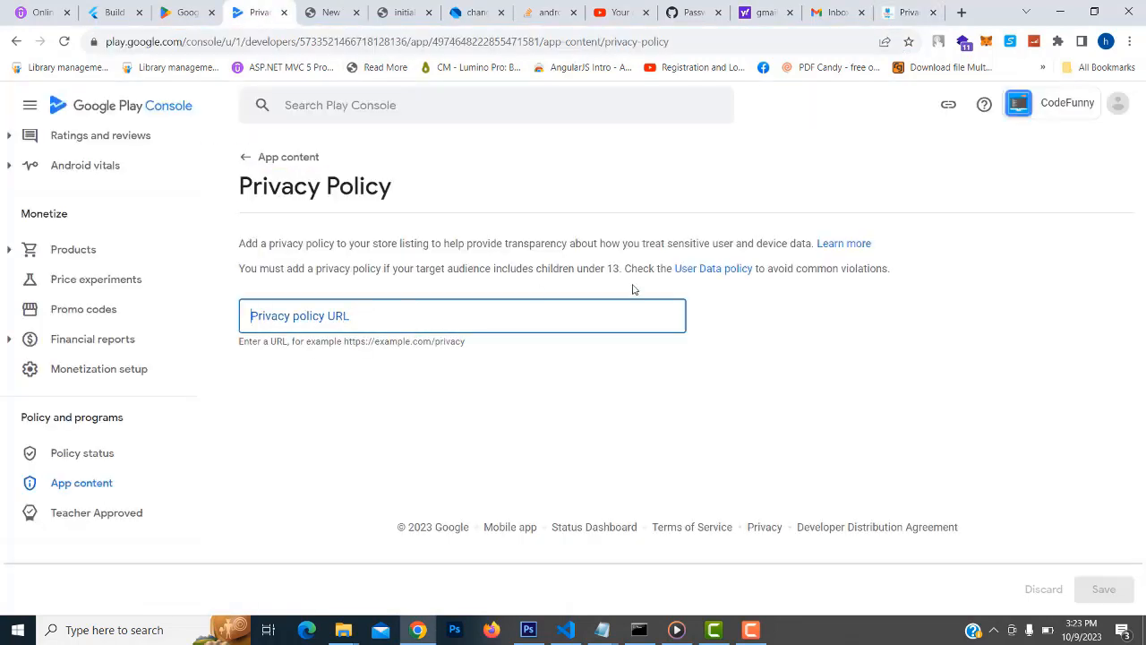
key("ctrl+v")
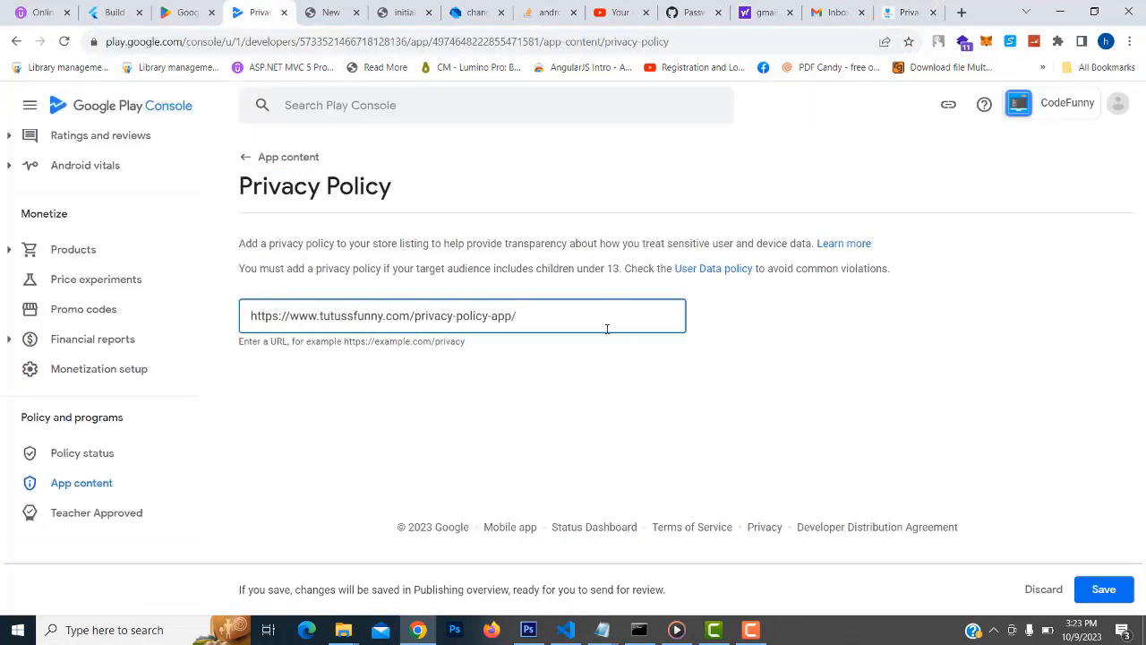
left_click(1104, 590)
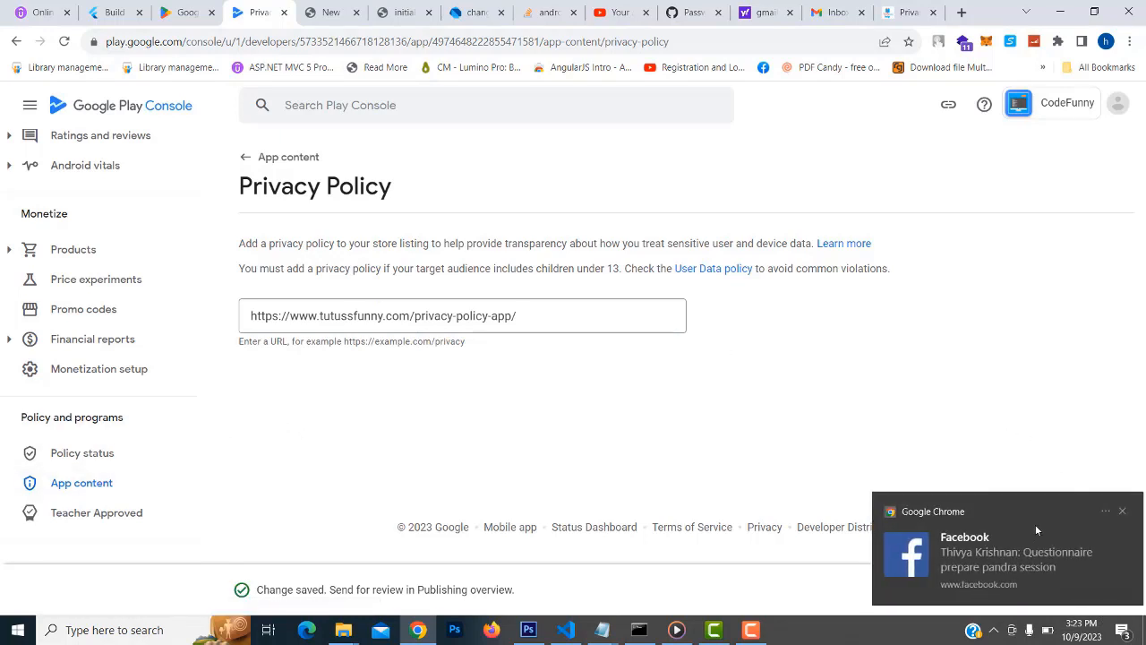
left_click(1122, 511)
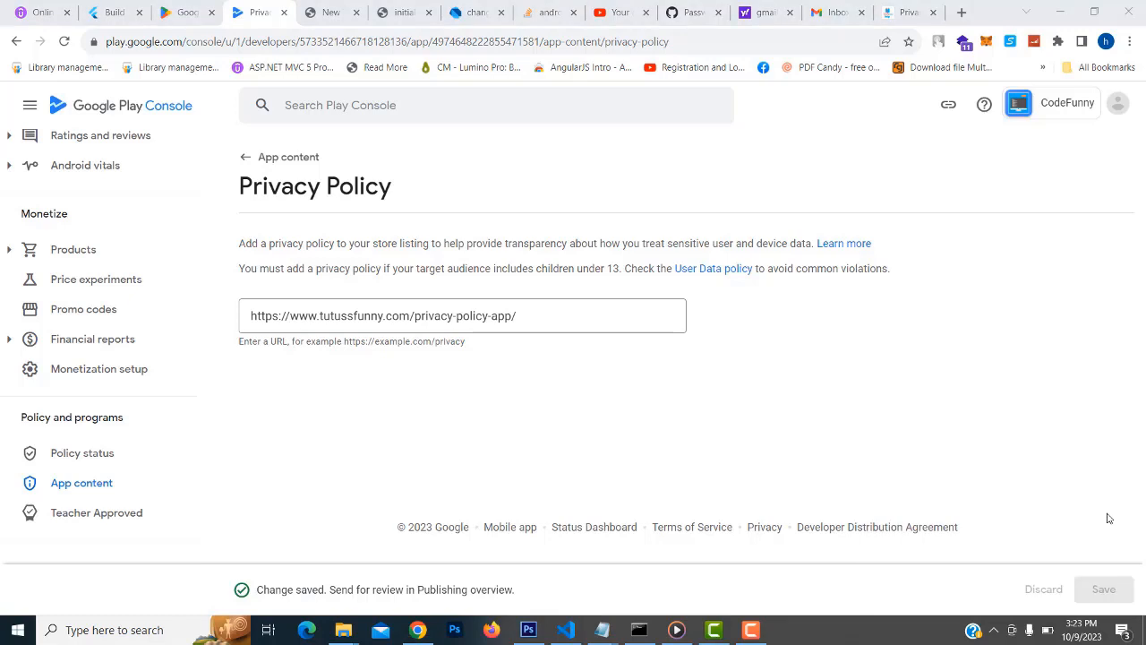
left_click(78, 489)
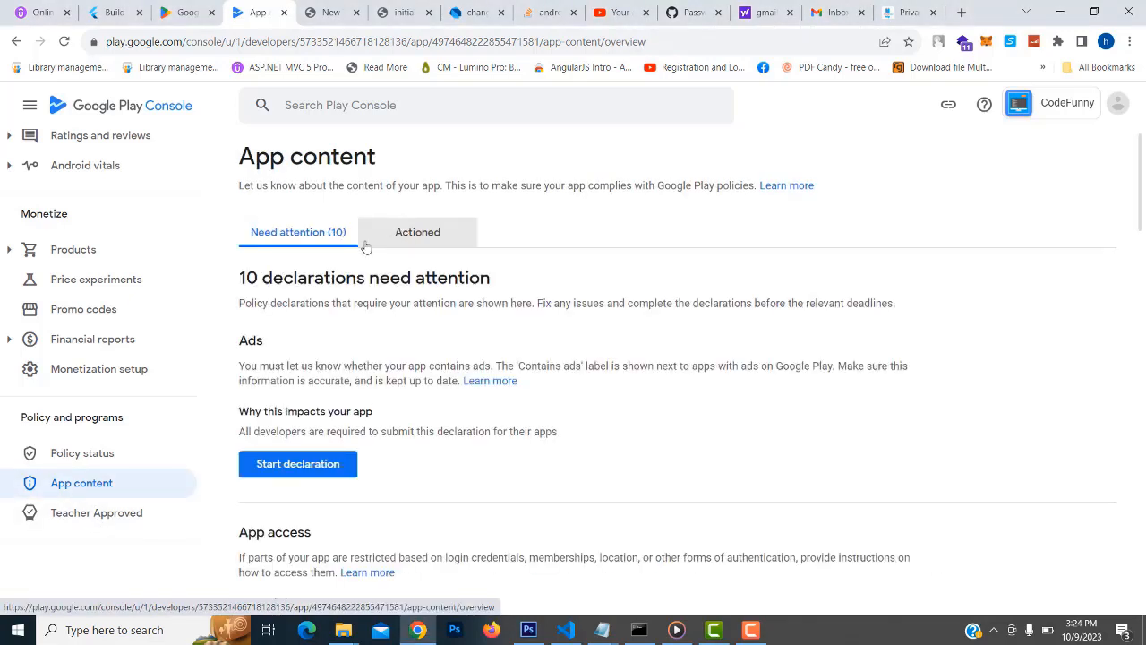
Answer the Ads declaration with 'No, my app does not contain ads' and save it
scroll(303, 278, "down", 1)
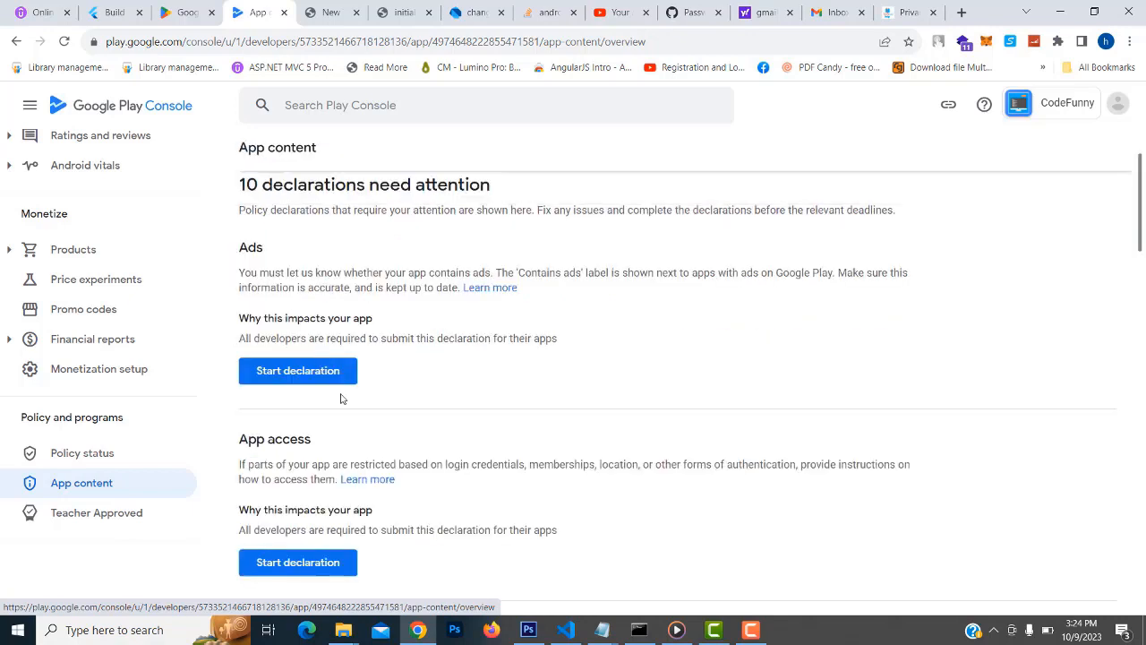
left_click(297, 371)
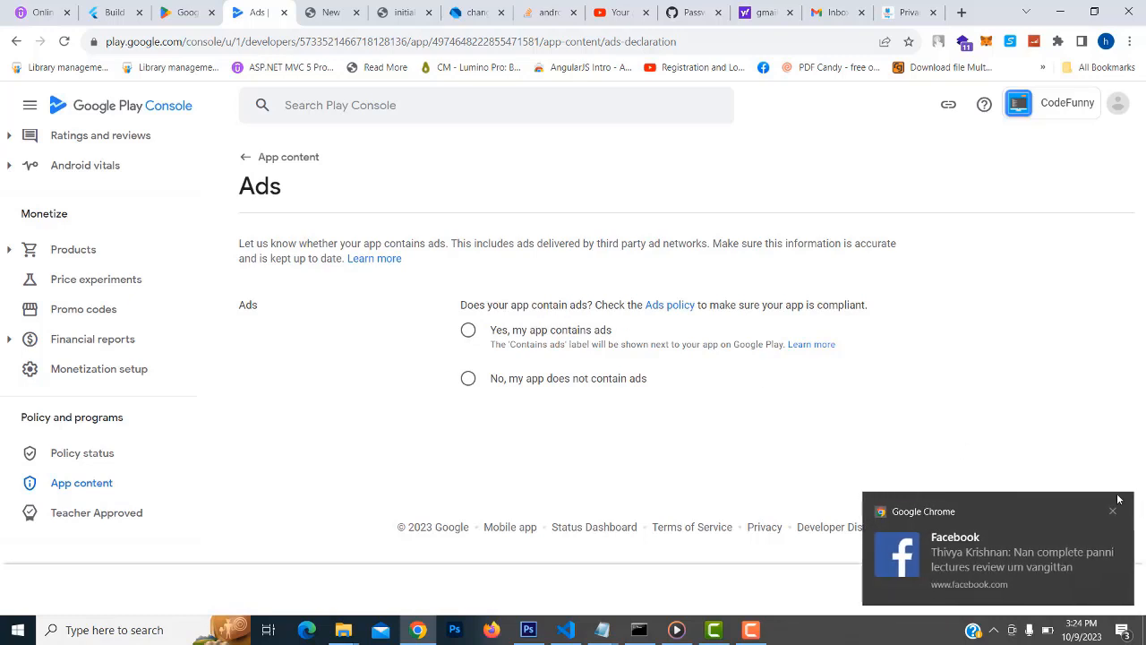
left_click(1113, 513)
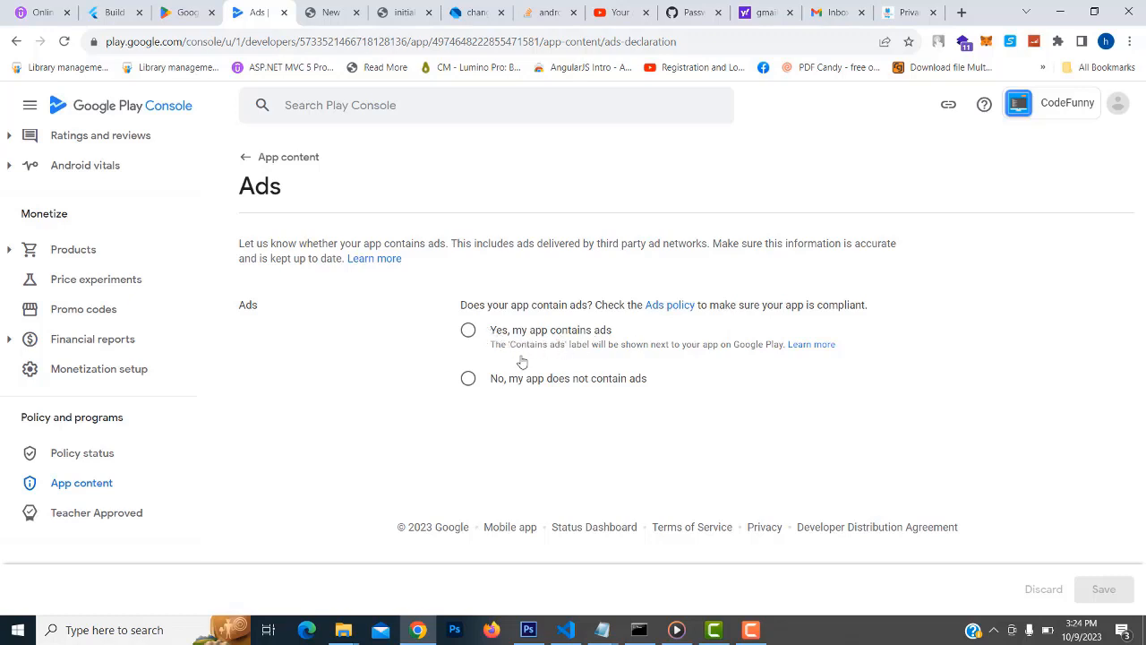
left_click(469, 379)
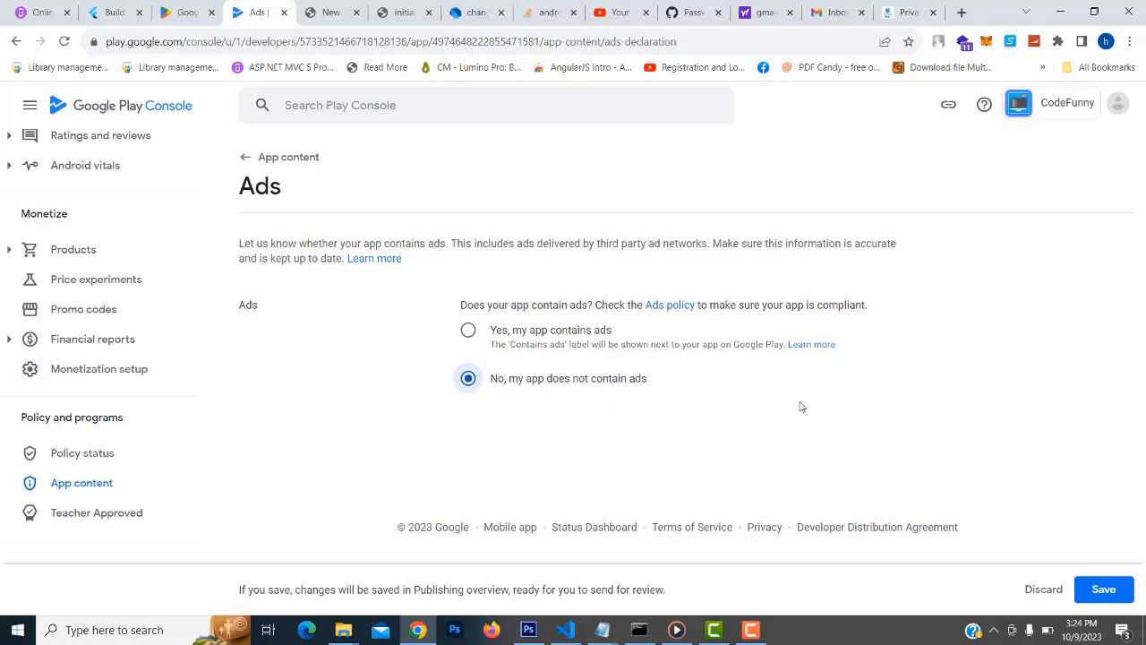
left_click(1093, 594)
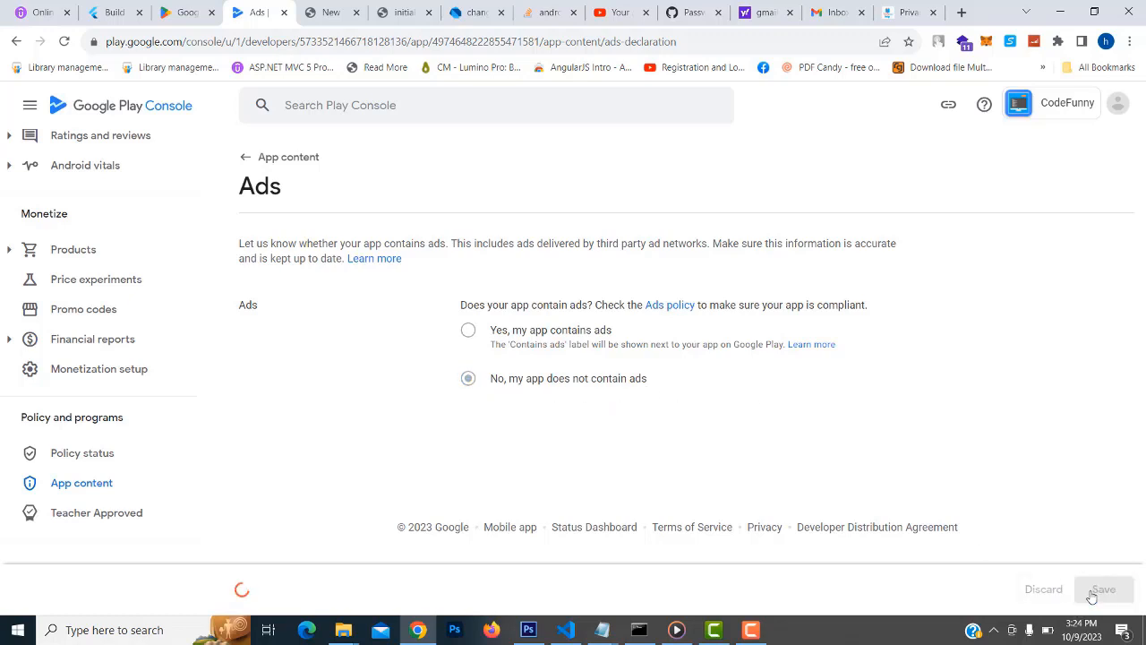
left_click(88, 486)
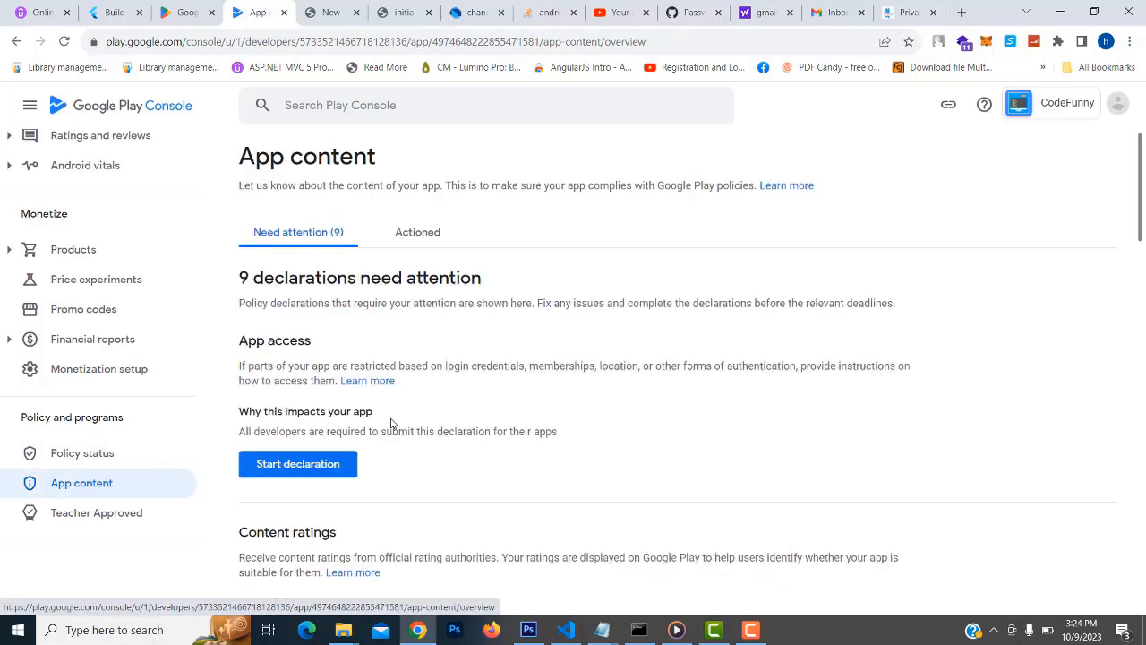
Set App access to 'All functionality available without any access restrictions', save, and return to App content
left_click(299, 467)
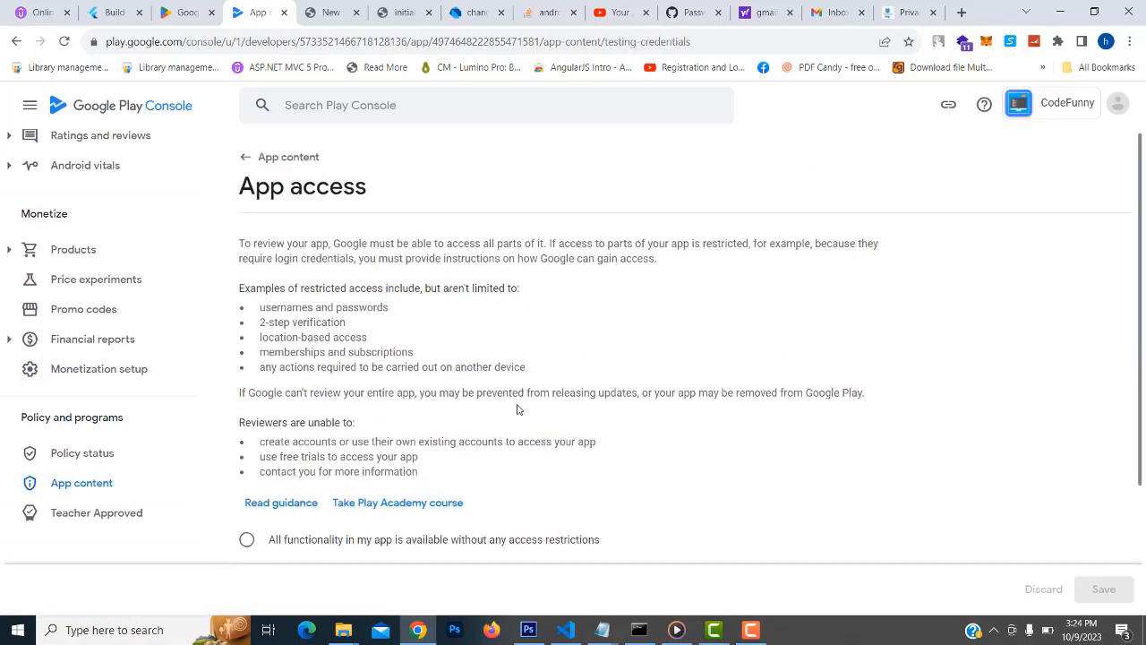
scroll(516, 409, "down", 1)
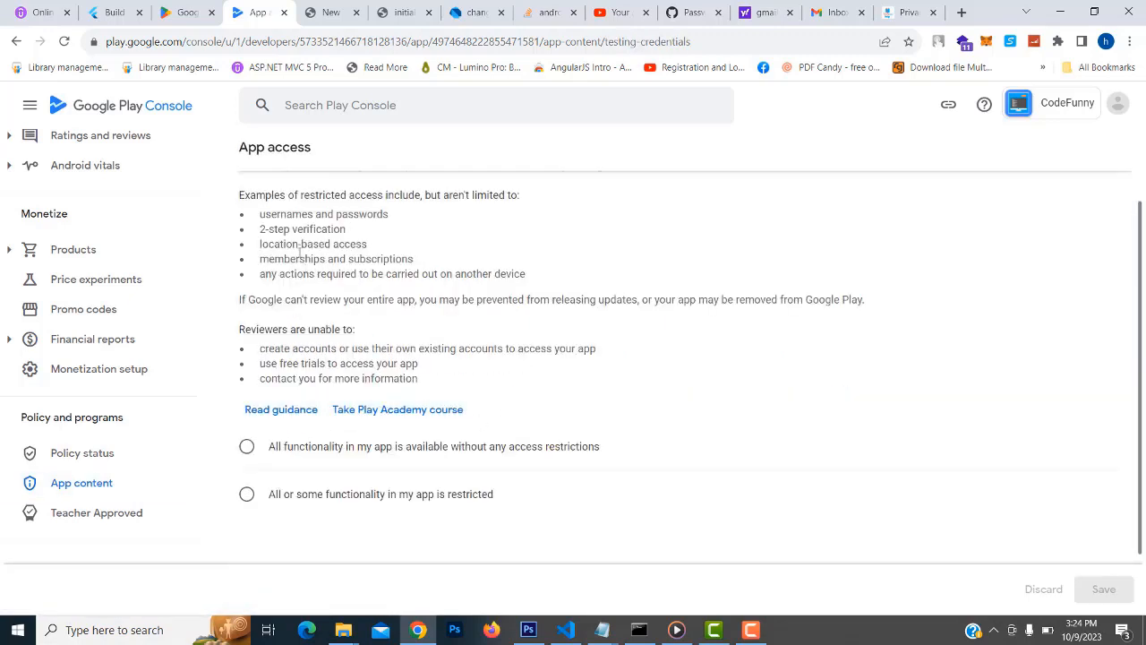
scroll(345, 390, "up", 1)
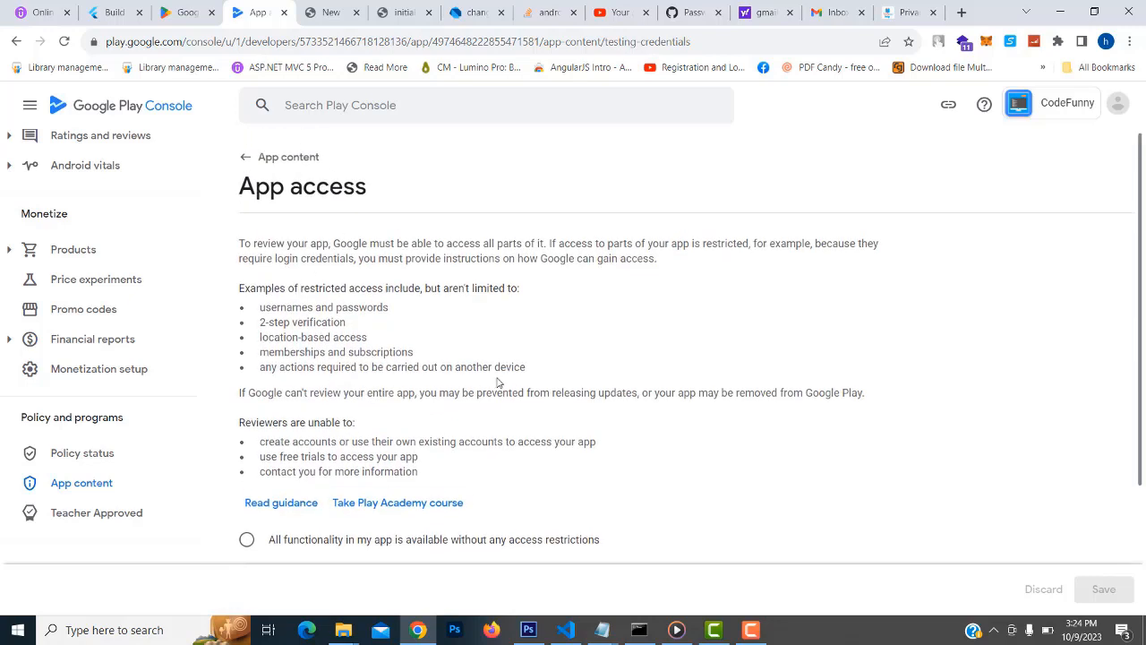
scroll(470, 351, "down", 1)
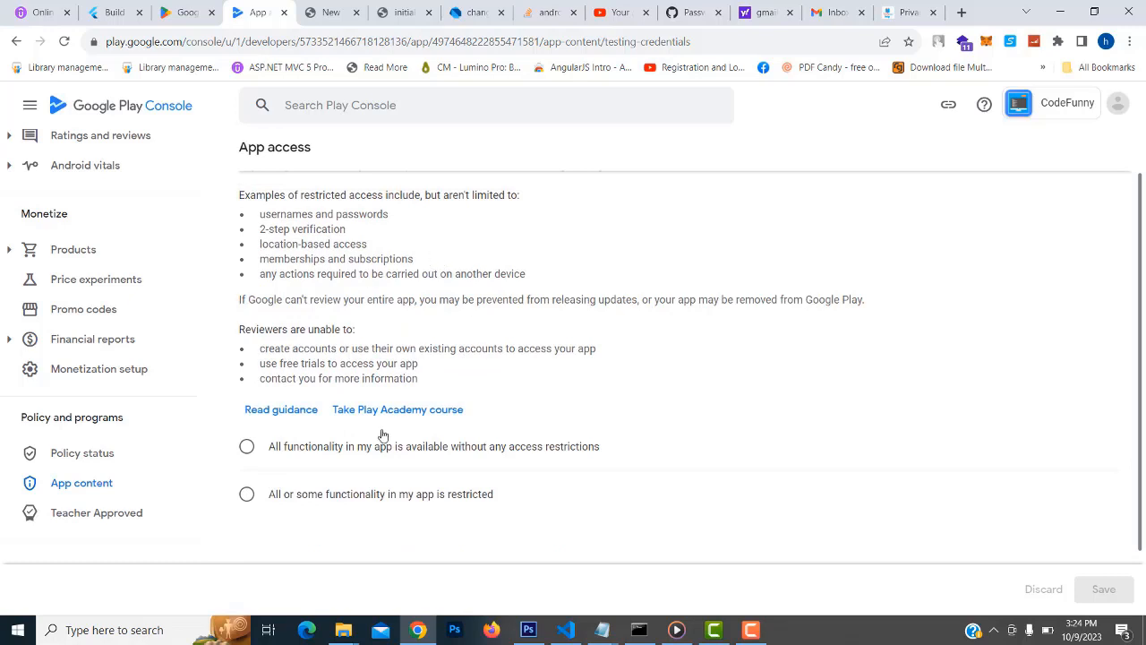
left_click(248, 450)
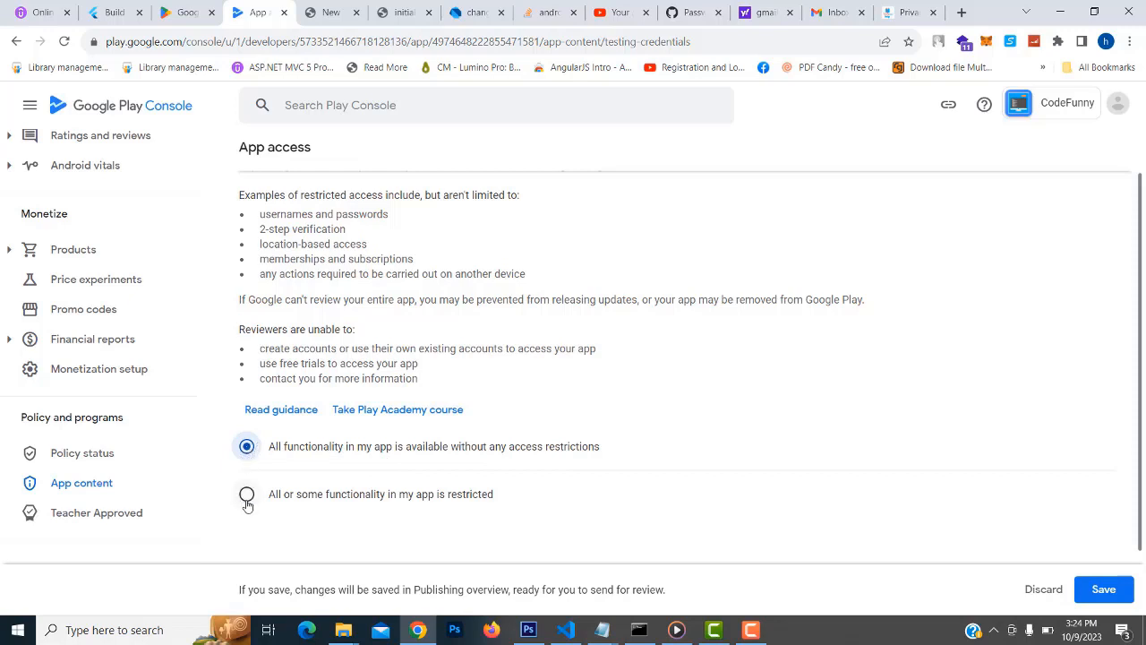
left_click(247, 496)
left_click(248, 449)
left_click(1121, 588)
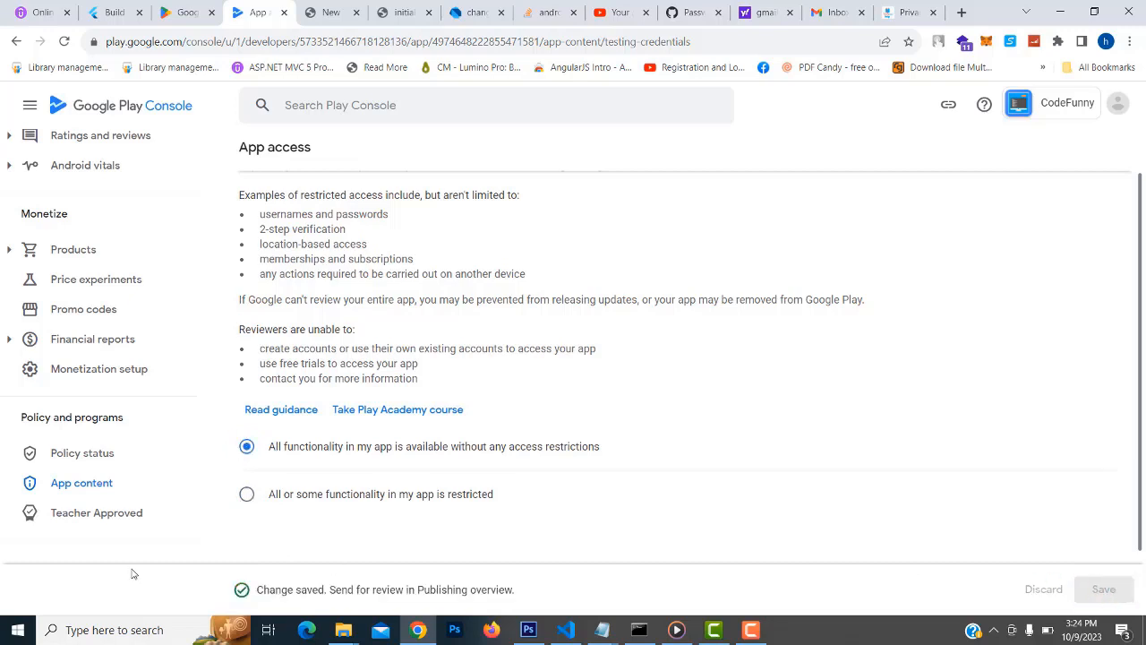
left_click(77, 485)
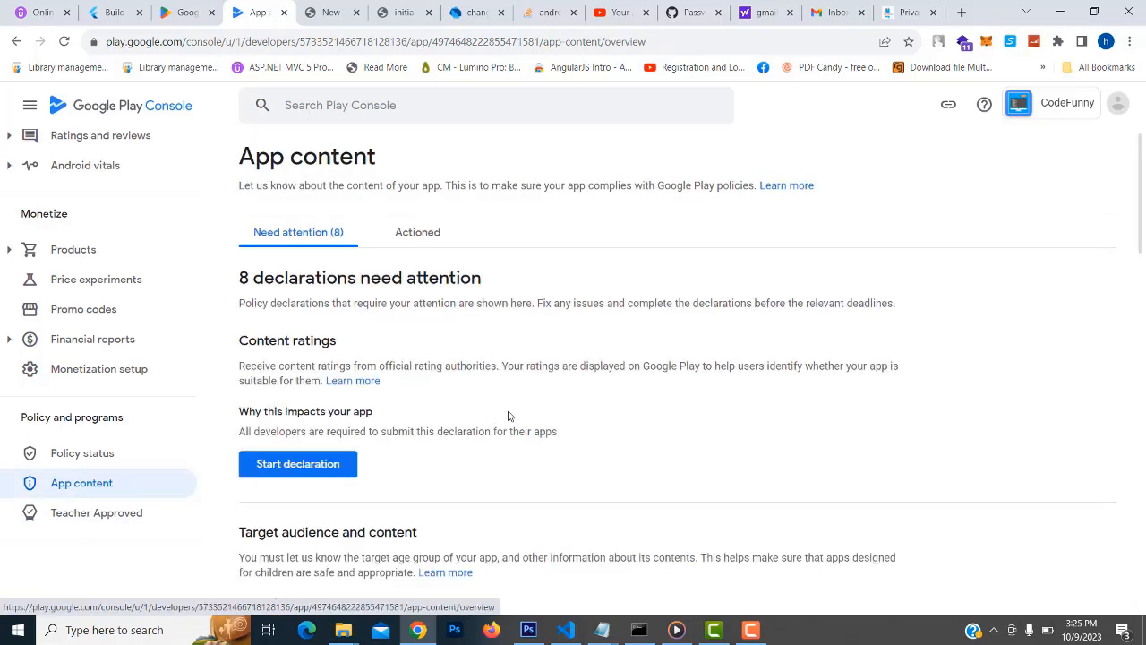
Start the Content ratings questionnaire with the contact email address and category All Other App Types
scroll(502, 423, "down", 1)
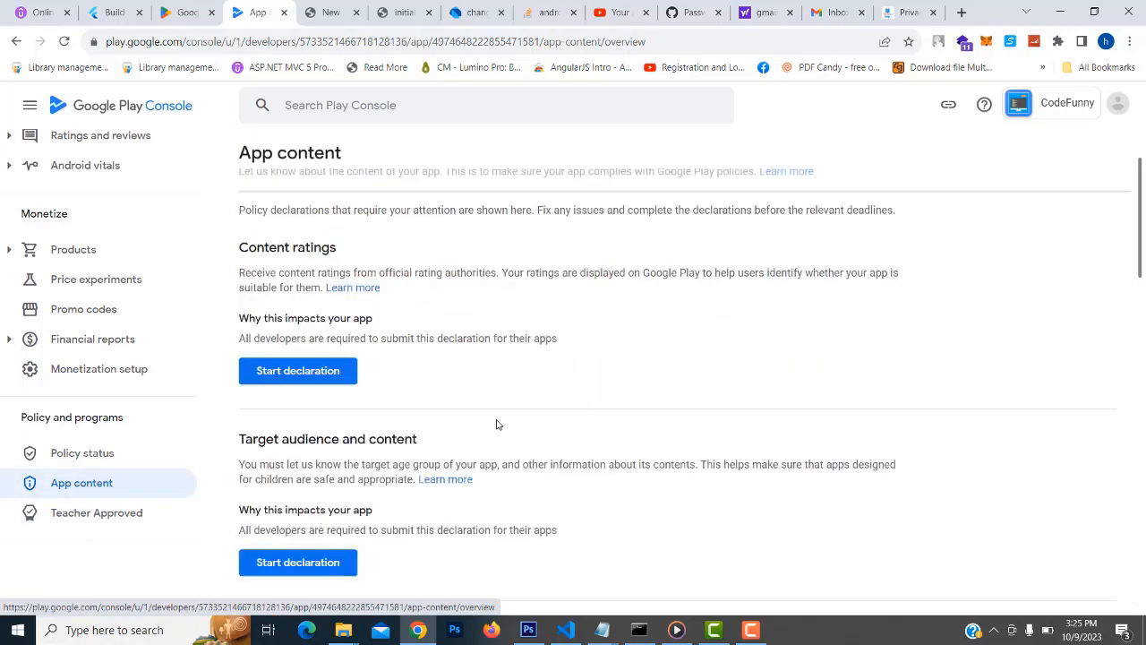
left_click(281, 376)
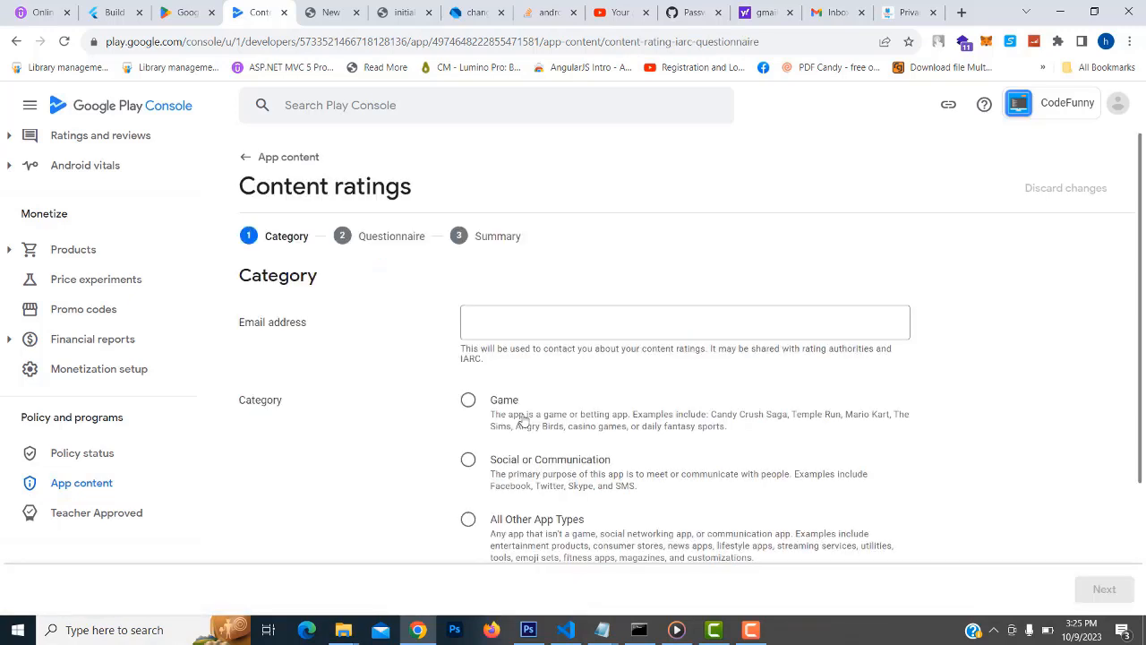
left_click(506, 315)
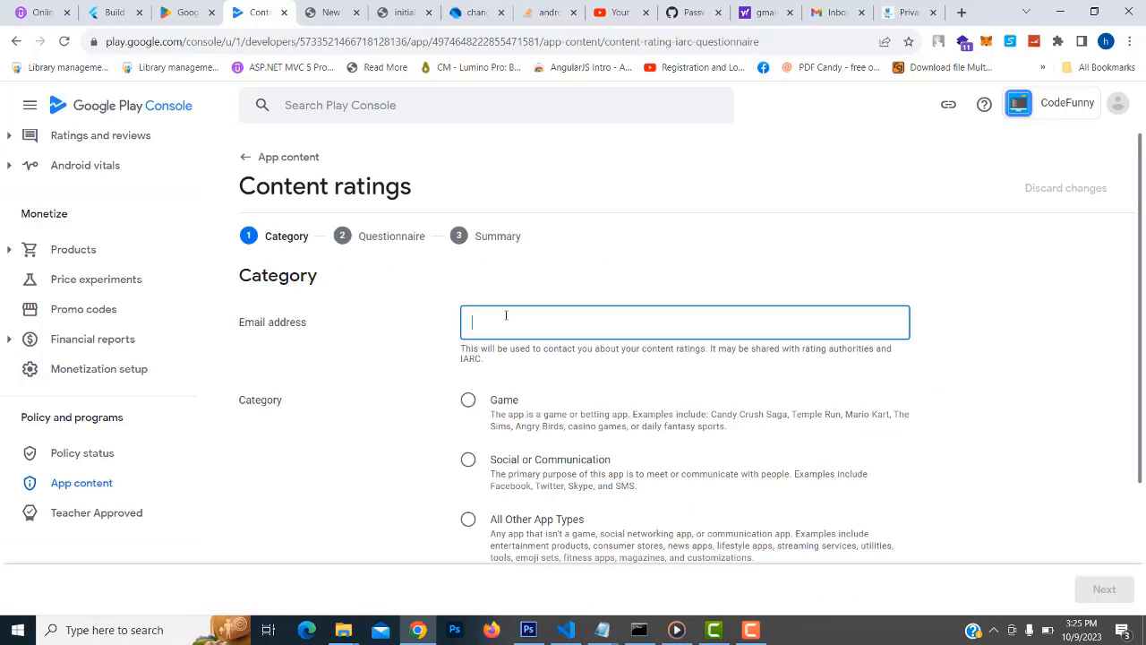
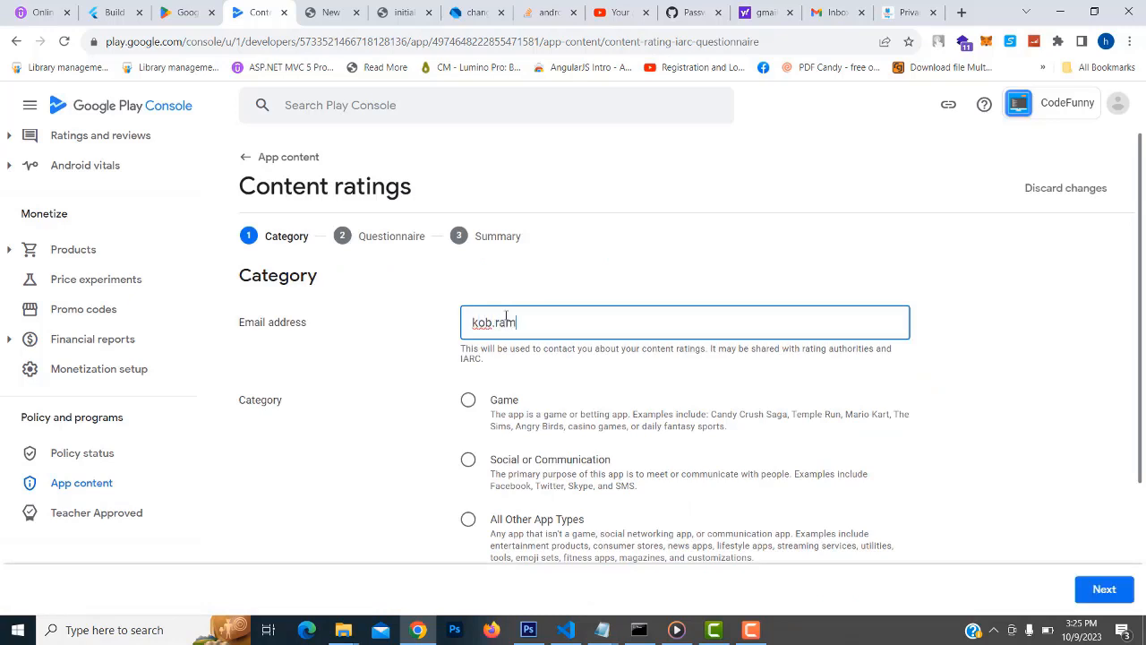
scroll(506, 316, "down", 1)
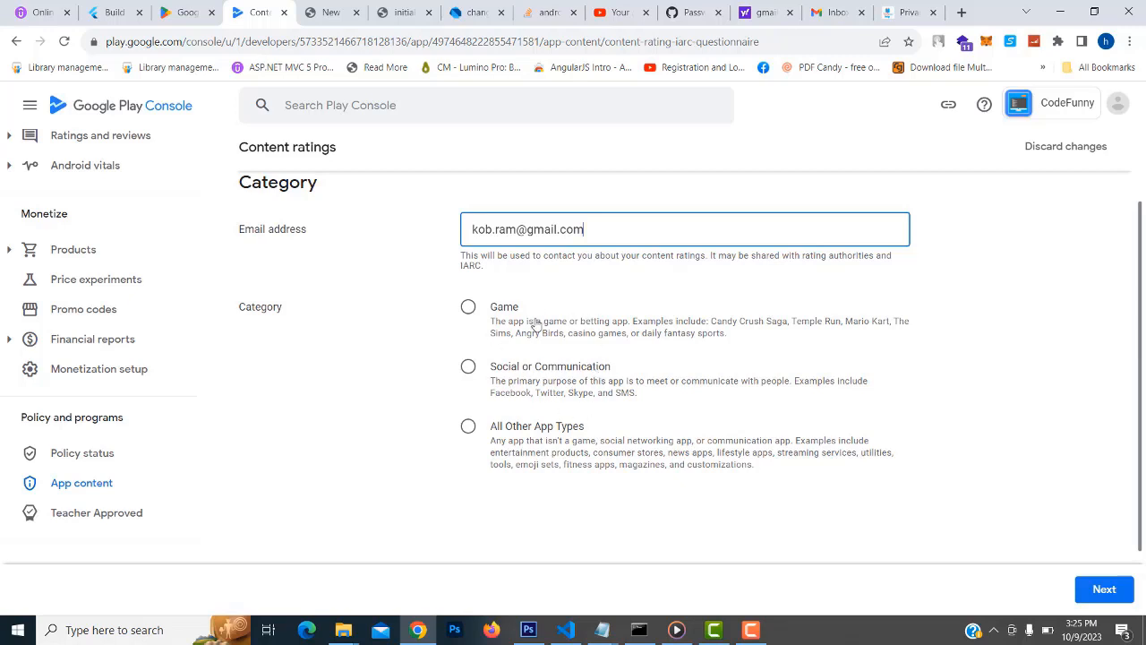
left_click(467, 426)
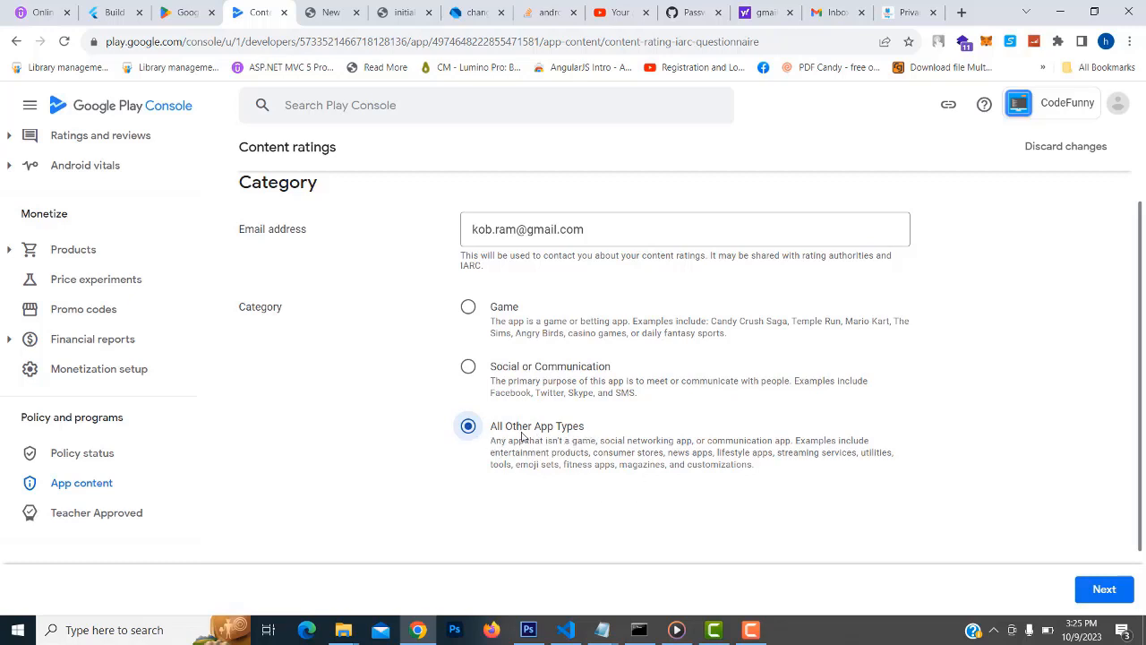
left_click(1103, 591)
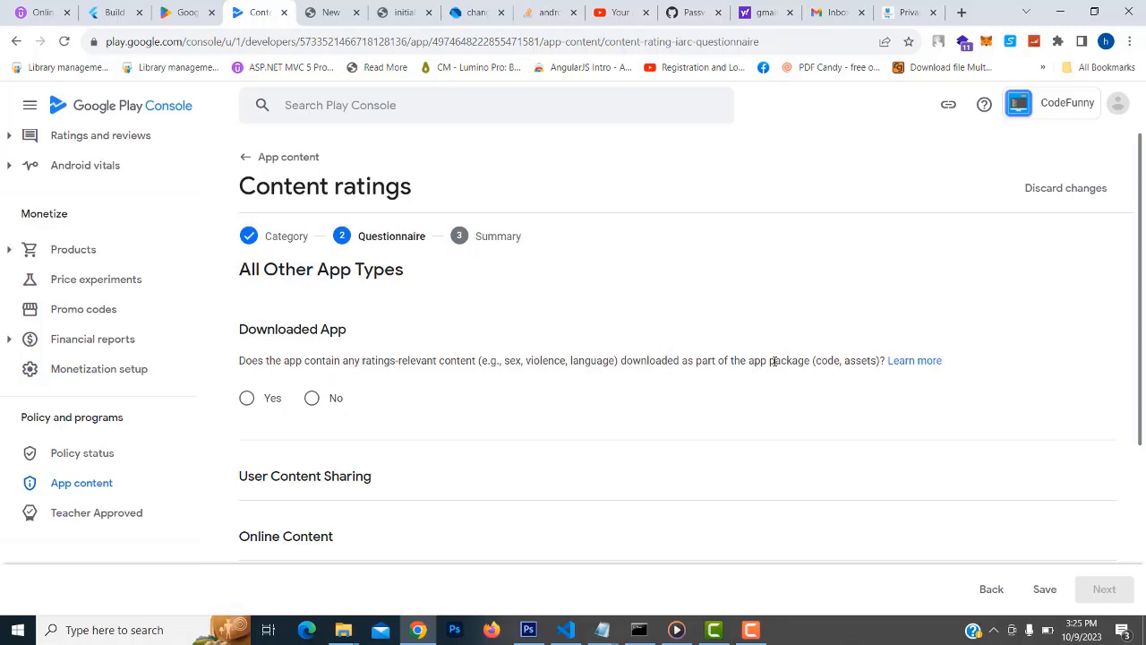
Answer No to downloaded content, user content sharing, online content and age-restricted products questions
left_click(312, 398)
scroll(775, 454, "down", 2)
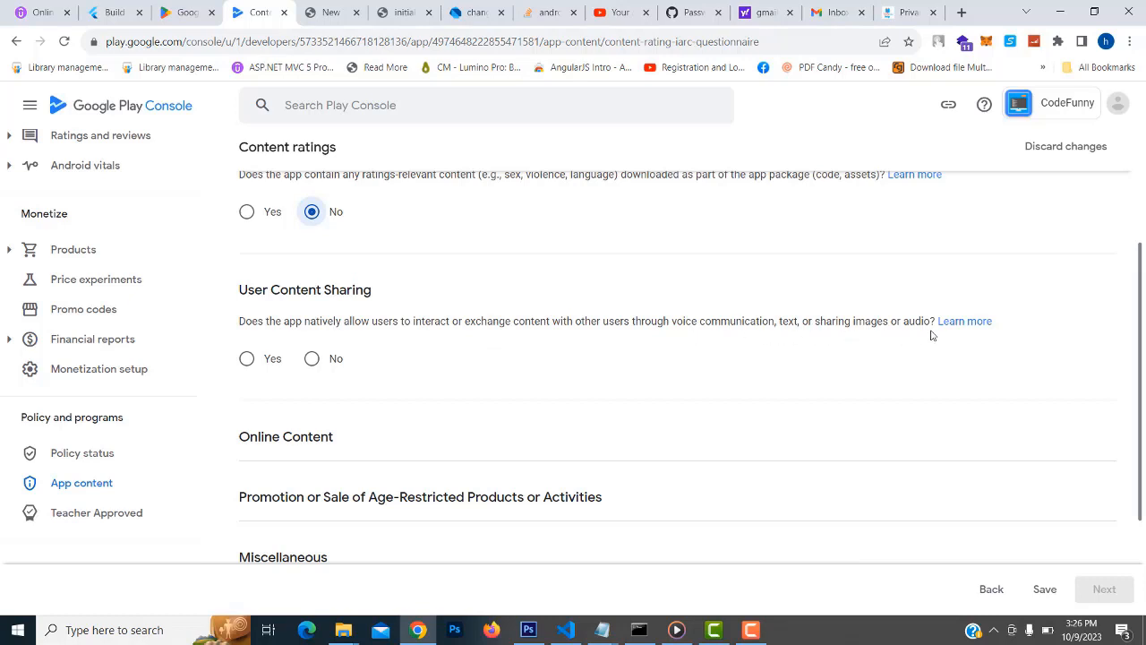
left_click(312, 359)
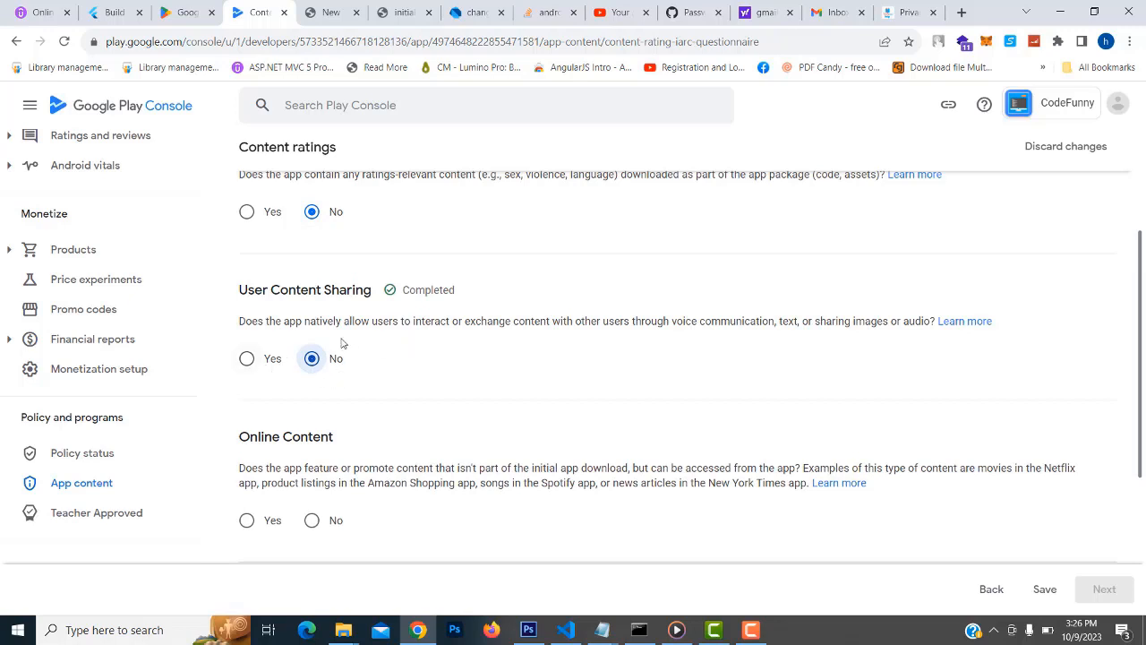
scroll(632, 368, "up", 1)
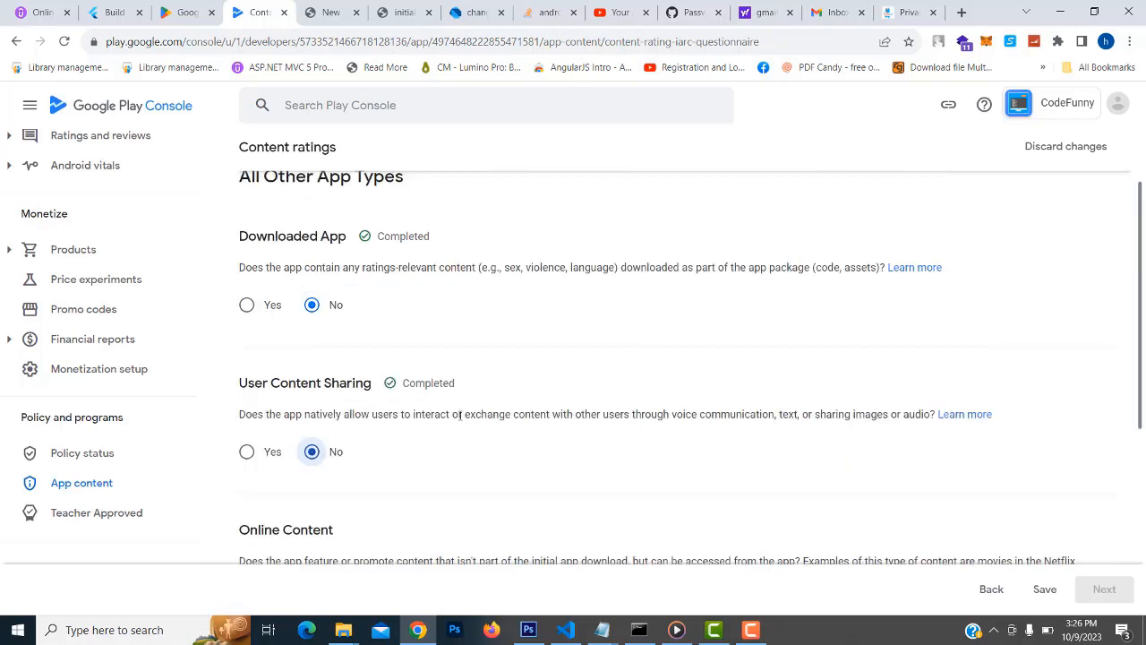
scroll(815, 440, "down", 1)
scroll(802, 438, "down", 1)
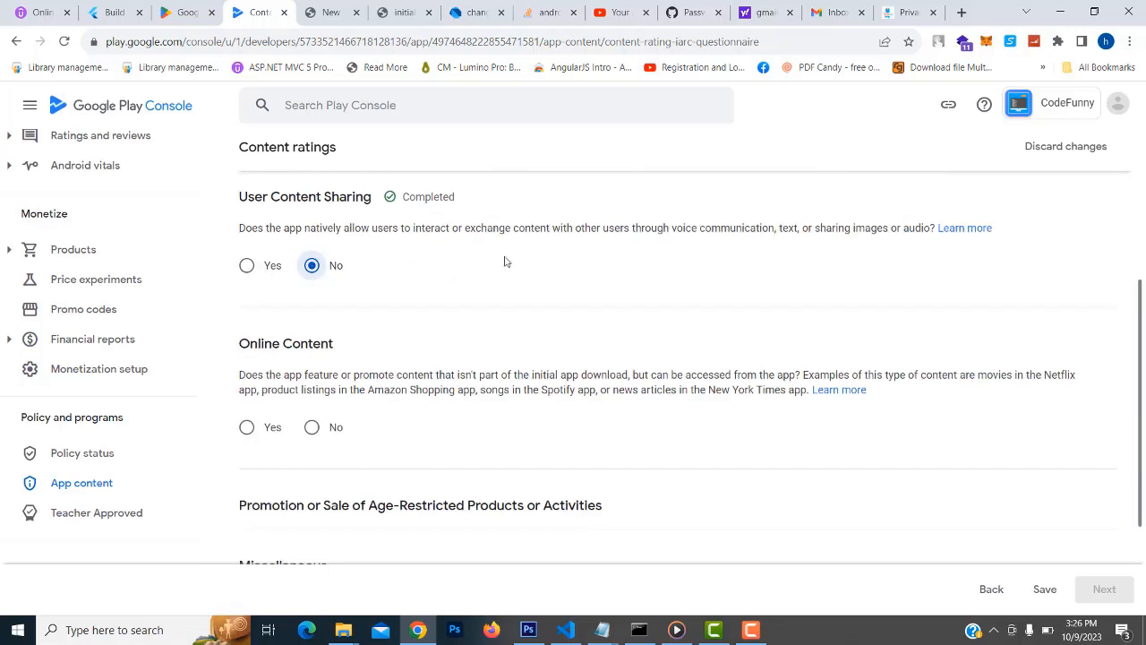
scroll(551, 278, "up", 1)
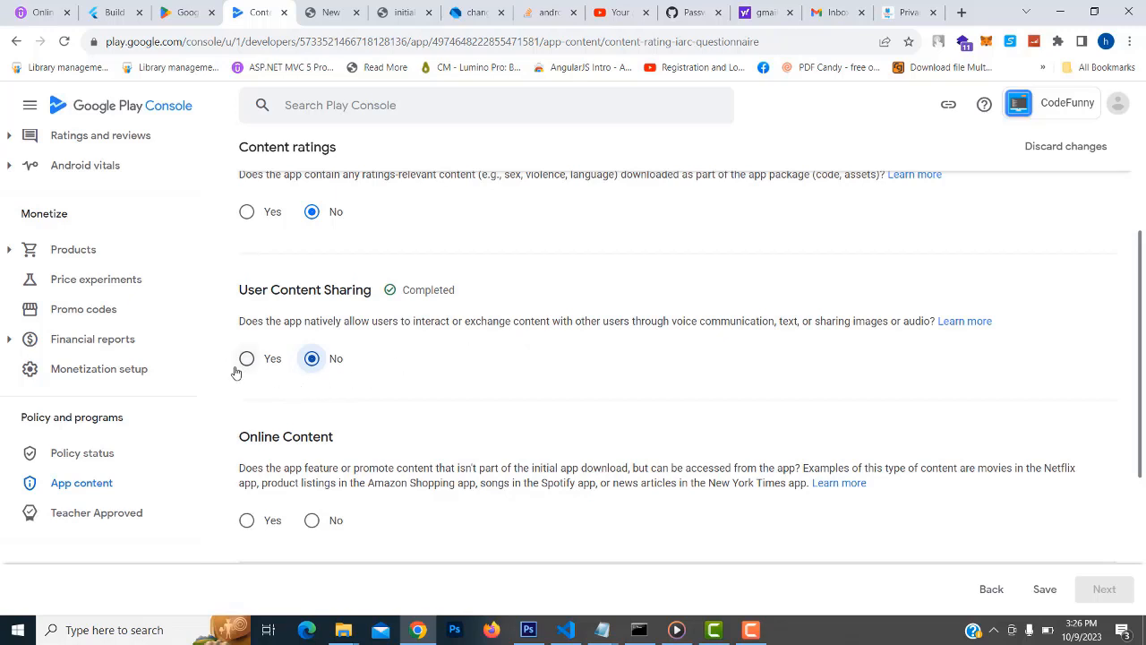
scroll(561, 366, "down", 1)
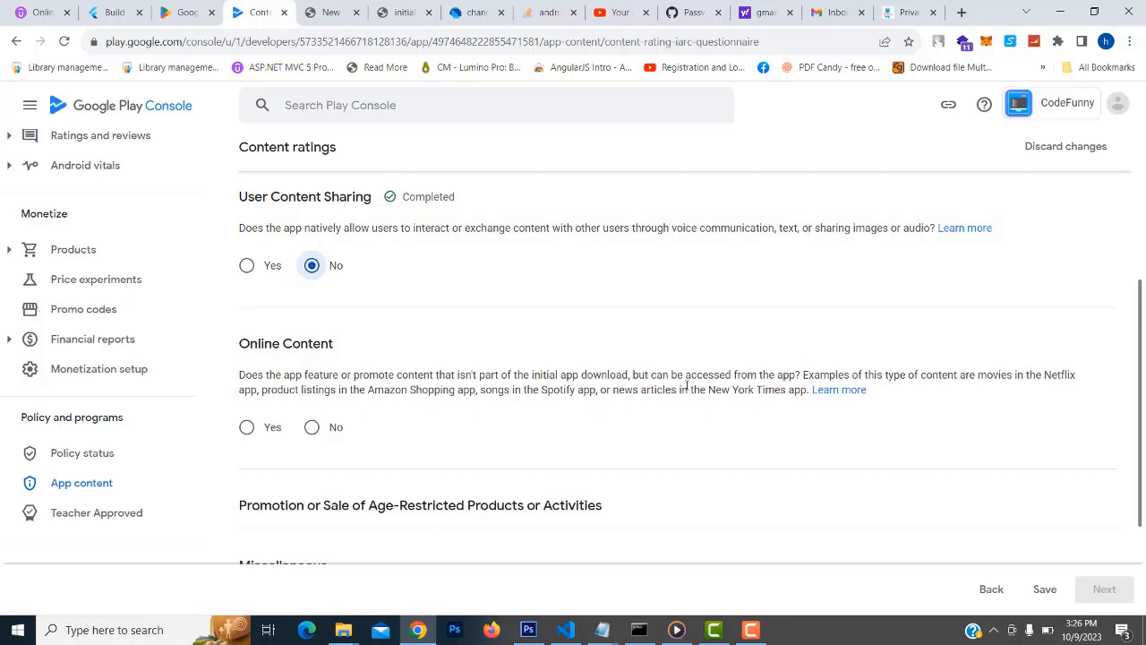
left_click(311, 428)
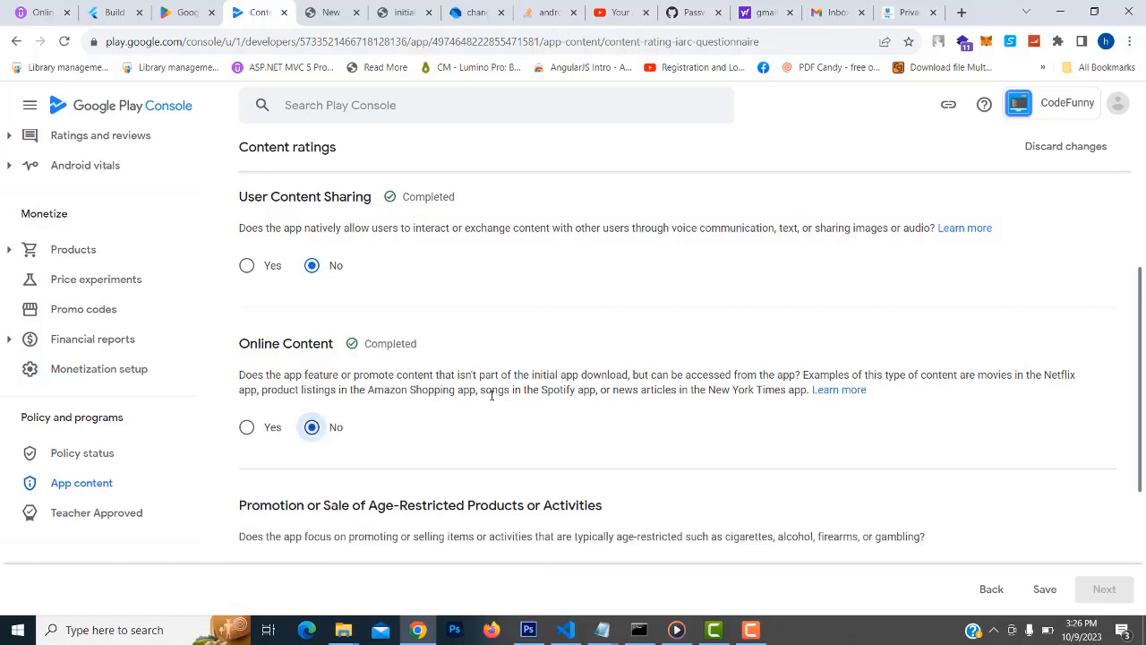
scroll(608, 375, "down", 2)
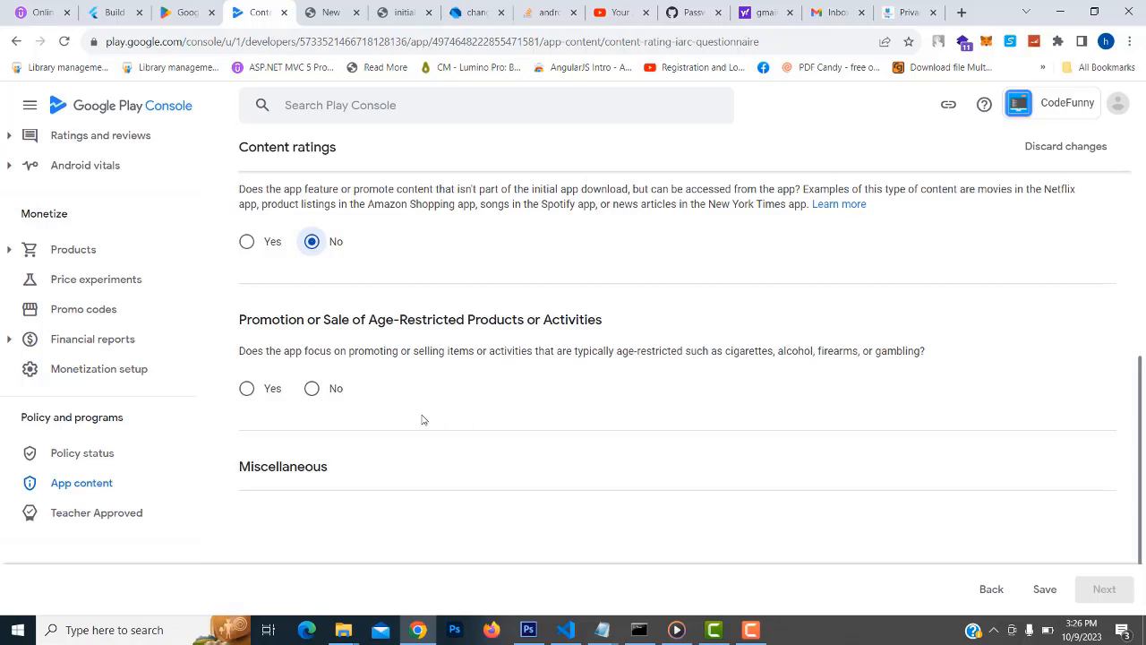
left_click(311, 388)
scroll(724, 400, "down", 2)
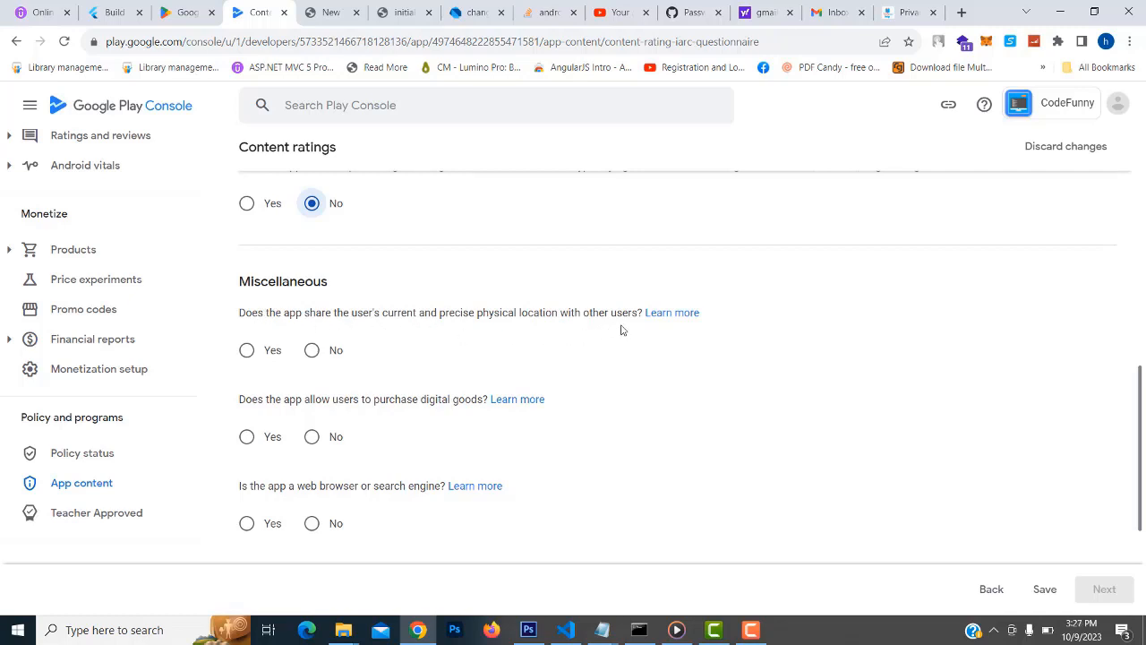
Answer No to location, digital goods and browser, Yes to news/educational, save, and reach Summary
left_click(310, 350)
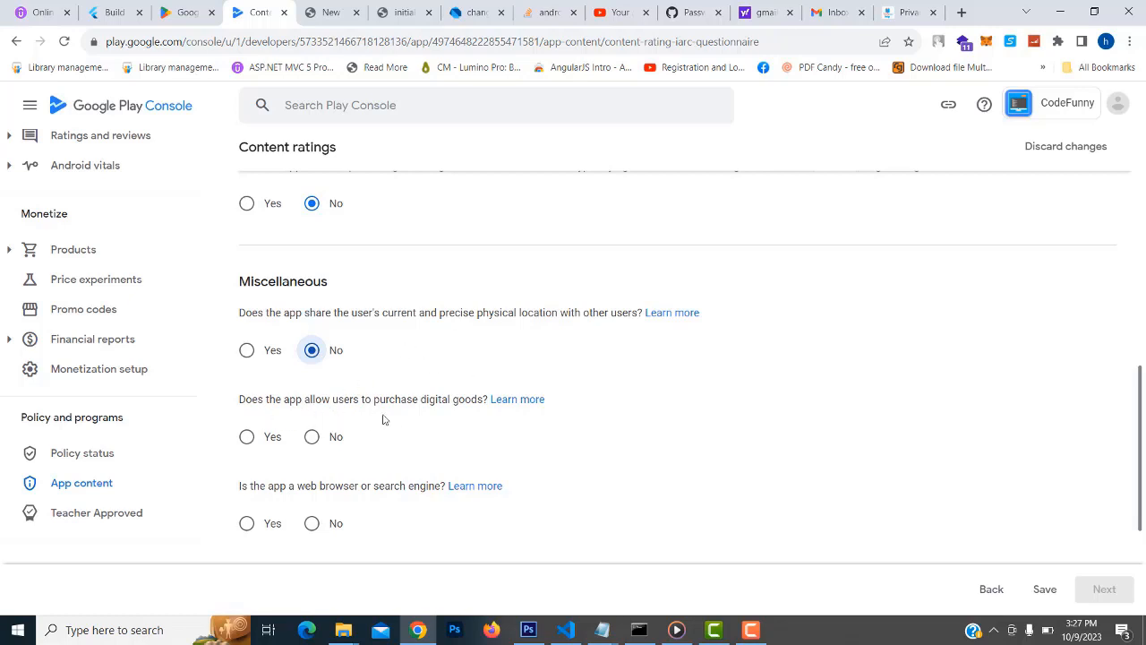
scroll(457, 411, "down", 1)
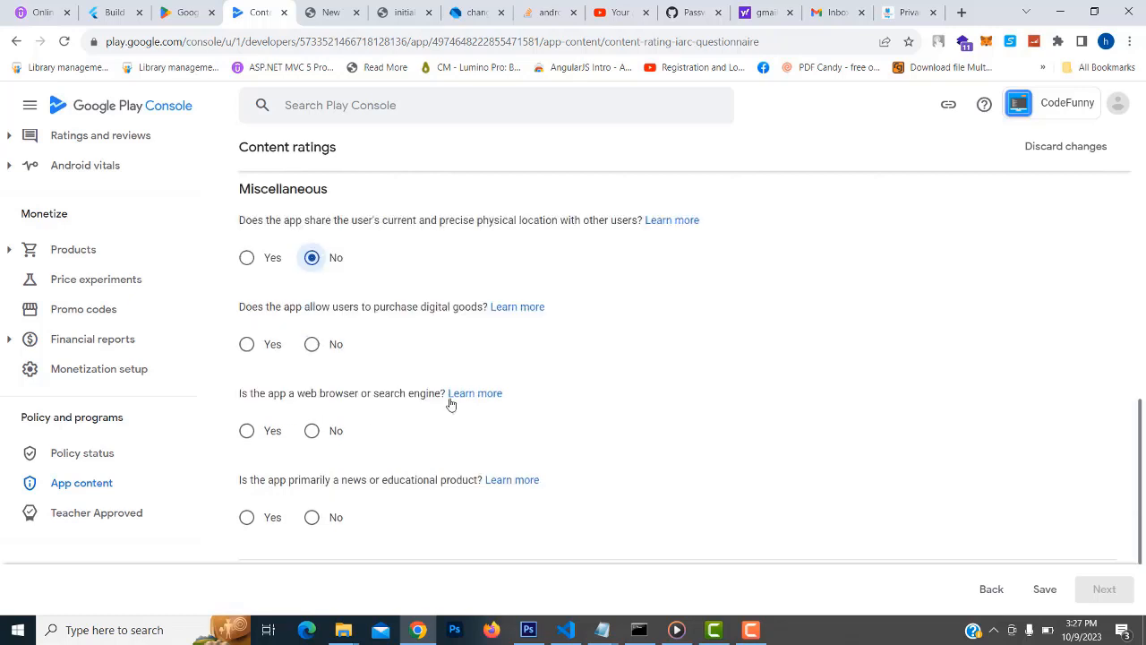
left_click(312, 346)
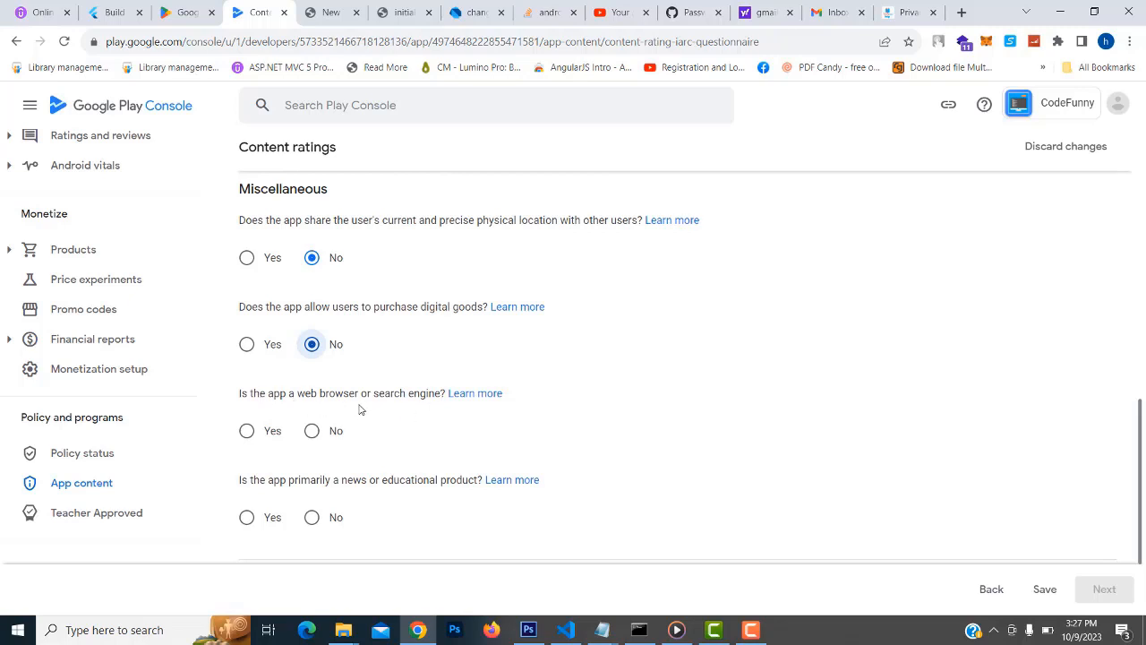
left_click(311, 431)
scroll(537, 448, "down", 1)
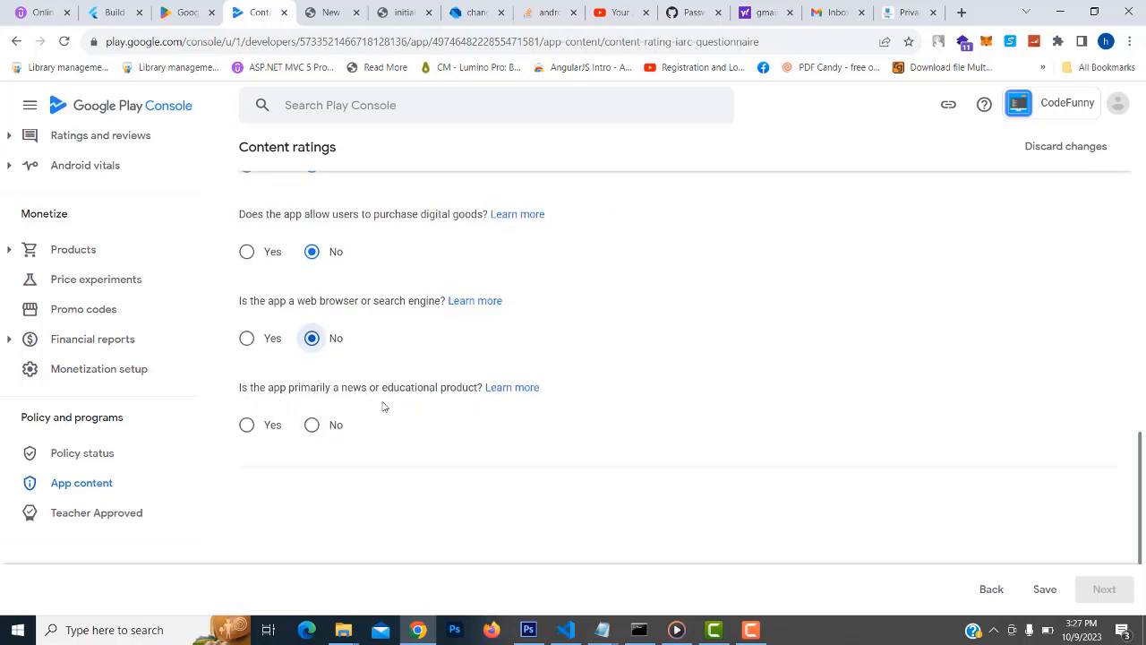
left_click(246, 425)
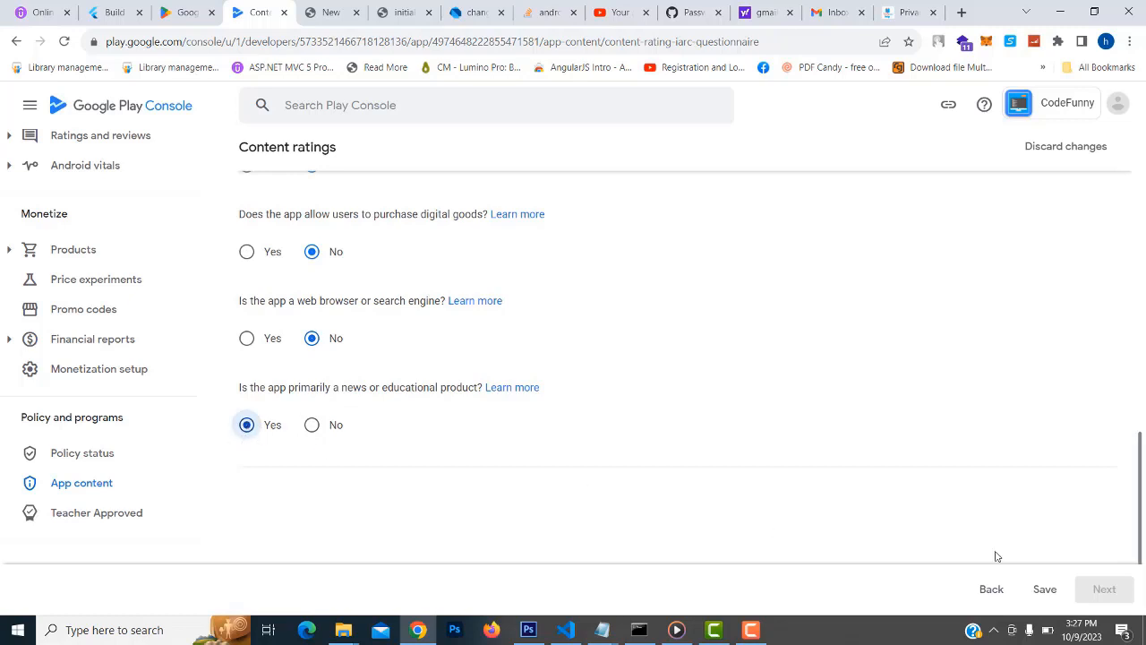
scroll(967, 478, "down", 1)
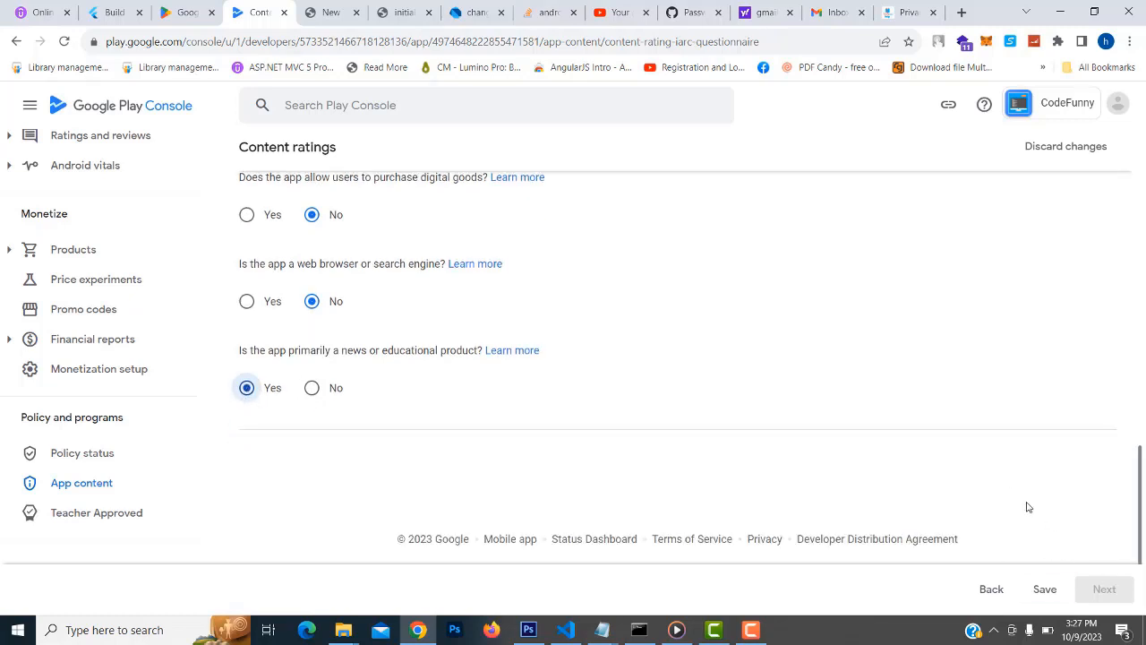
left_click(1045, 591)
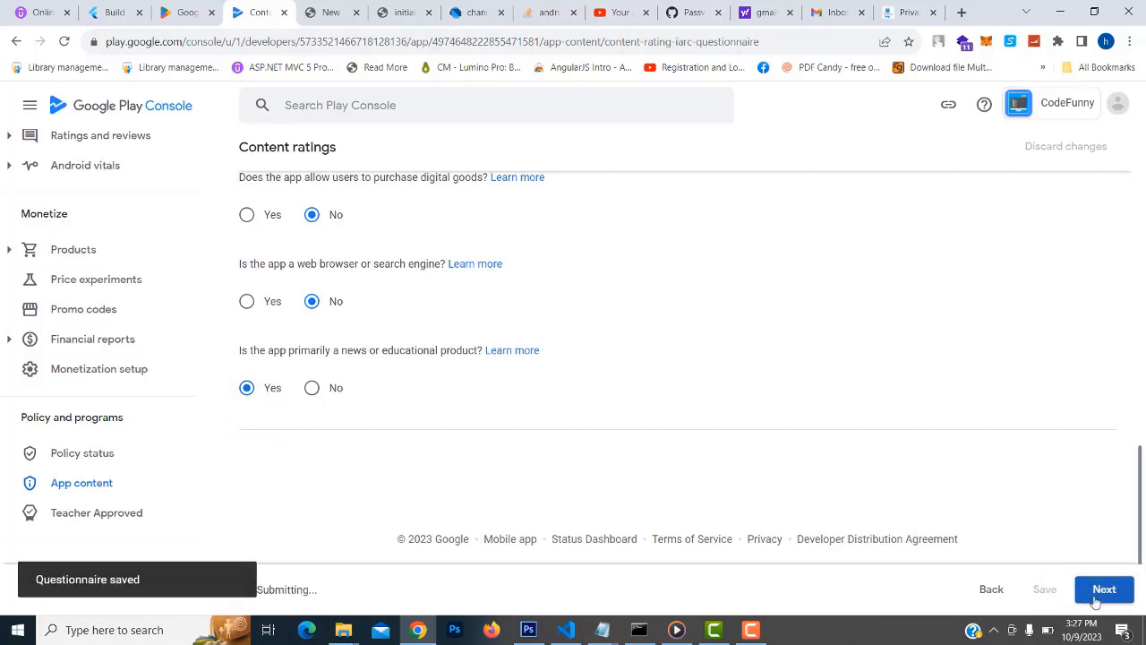
left_click(1094, 598)
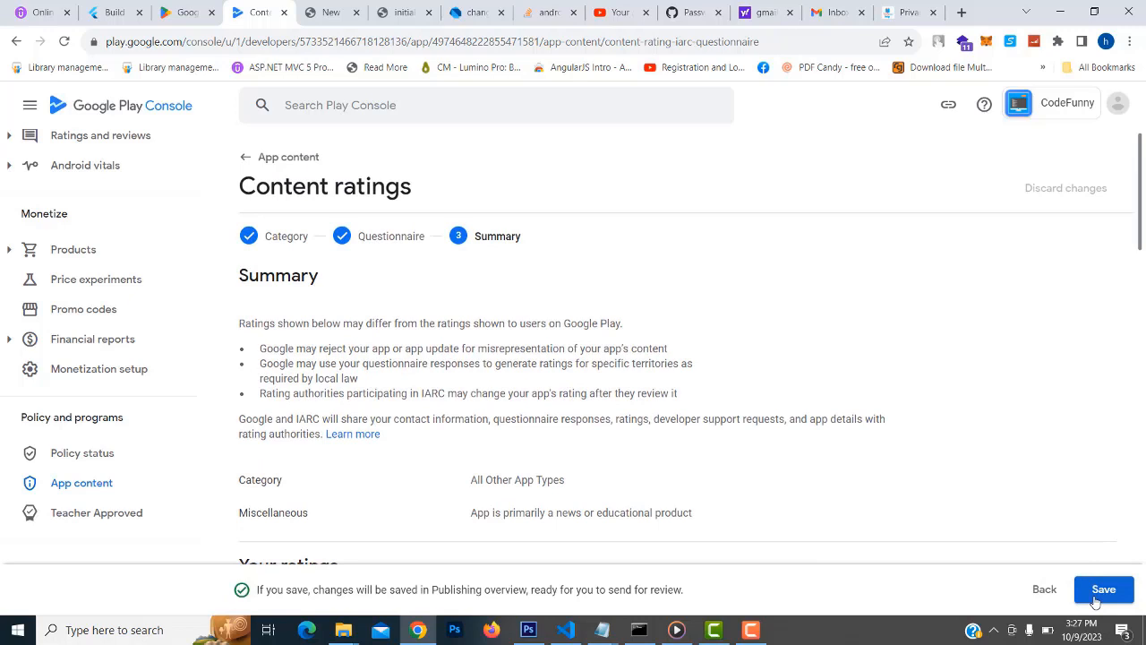
Submit the questionnaire to get IARC ratings and return to App content with 7 outstanding
left_click(1095, 598)
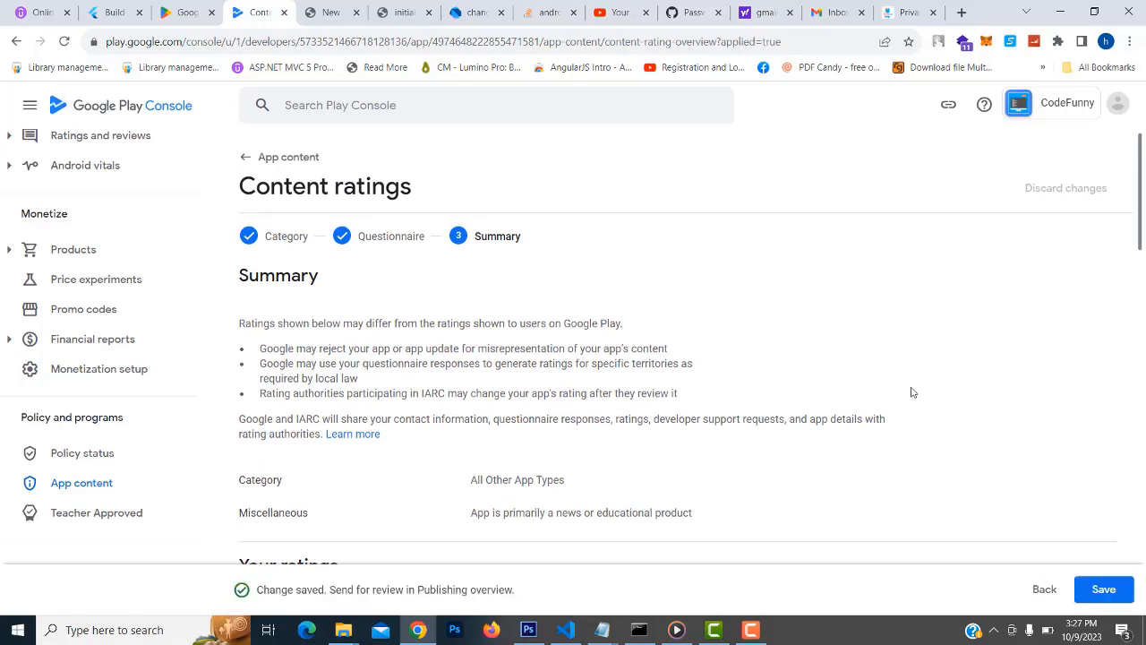
scroll(788, 383, "down", 1)
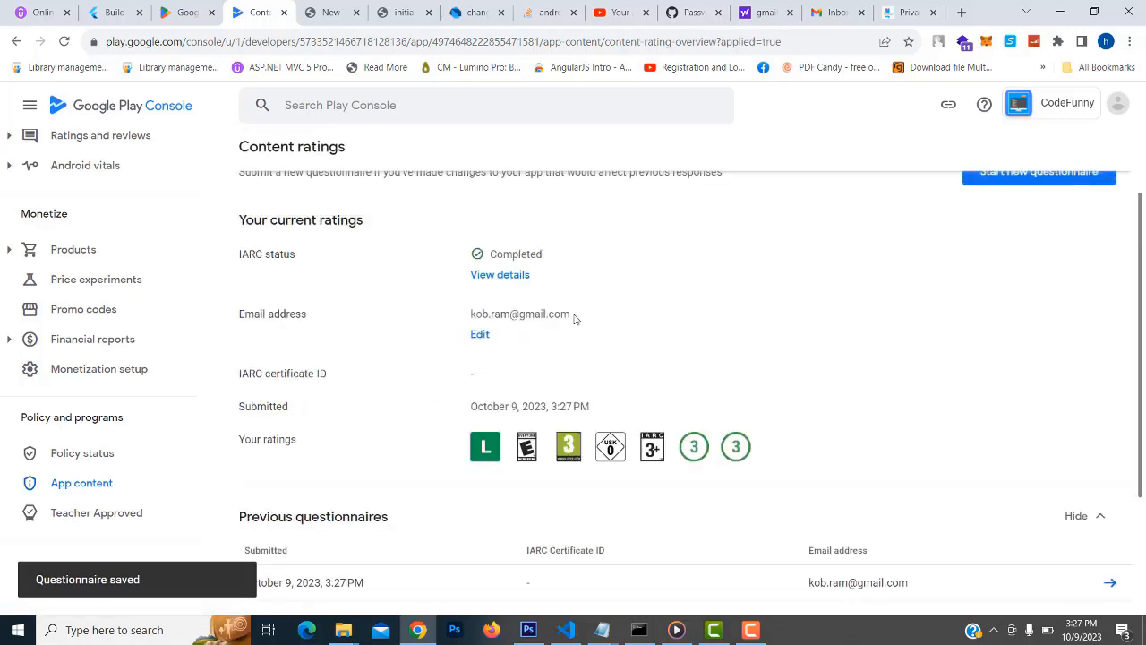
scroll(578, 333, "down", 2)
scroll(538, 376, "up", 1)
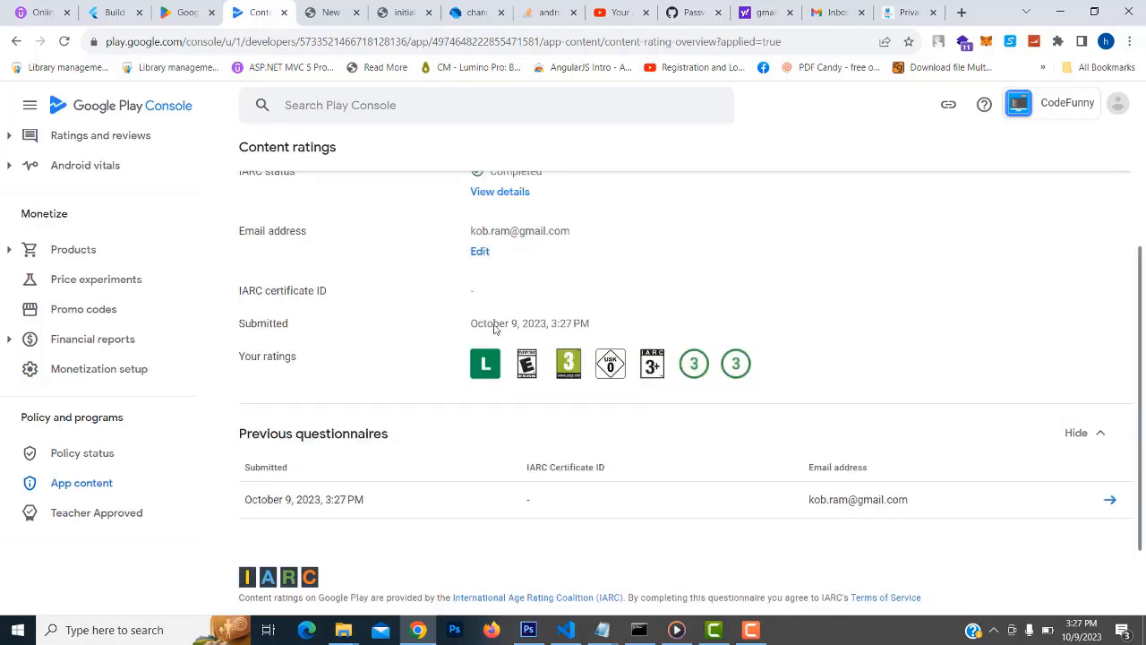
scroll(493, 329, "up", 2)
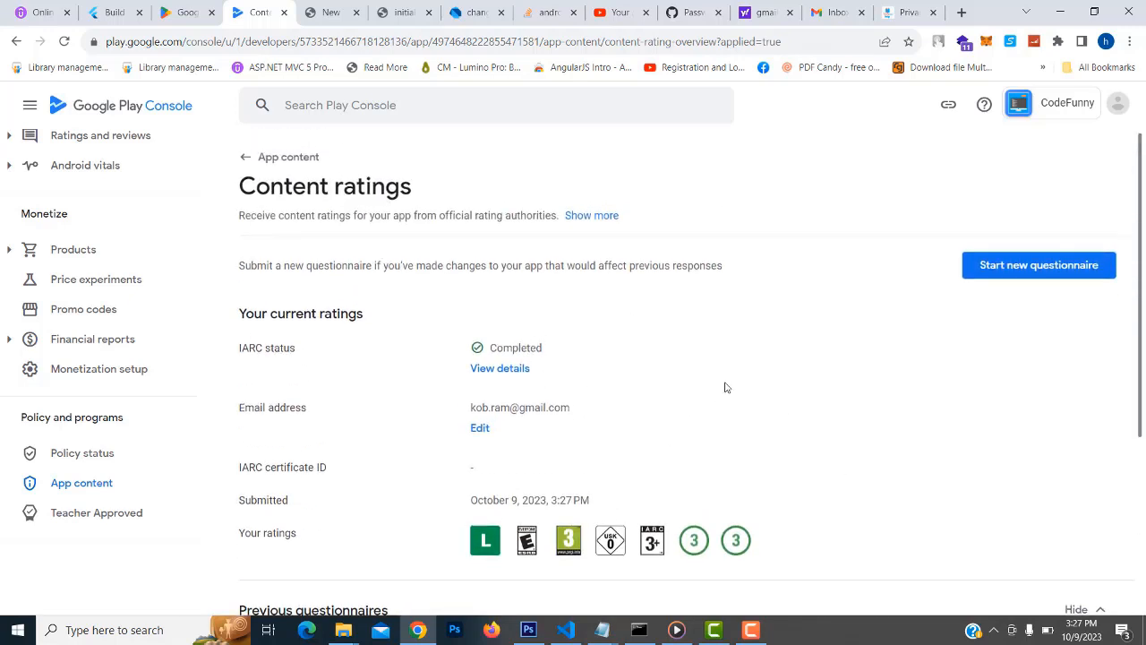
left_click(98, 484)
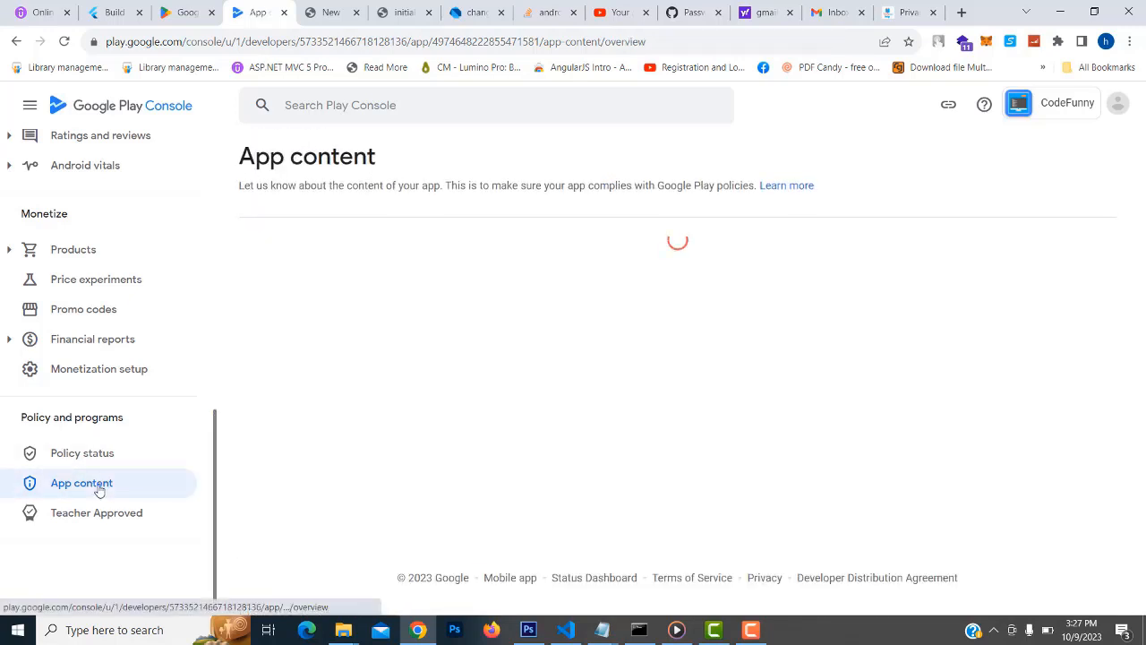
scroll(515, 327, "down", 1)
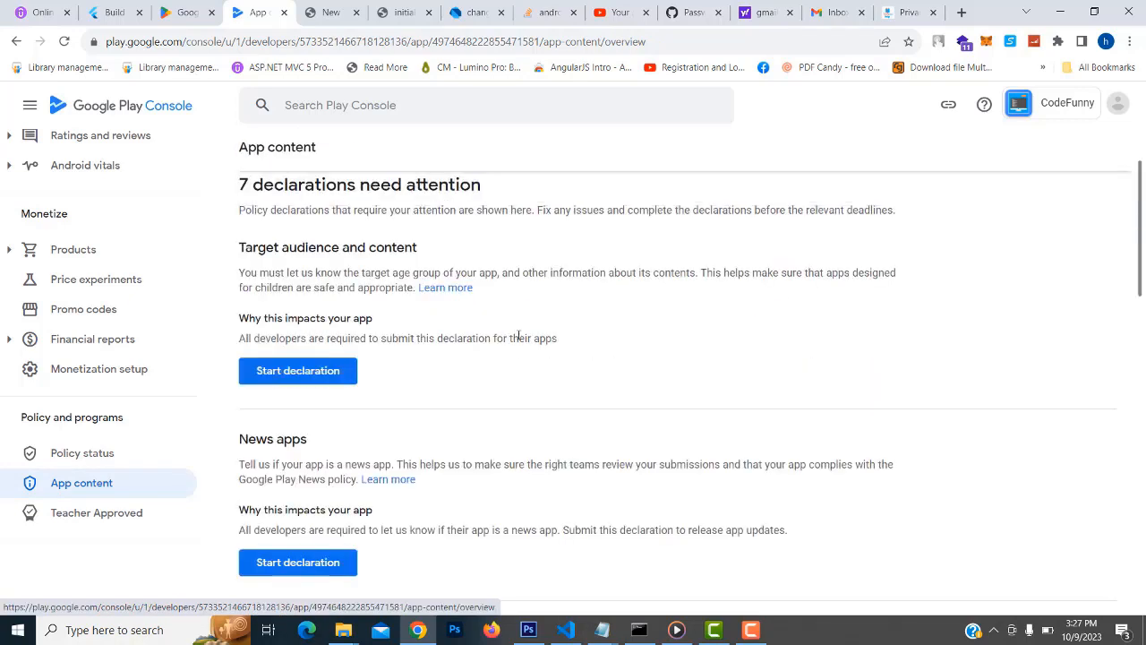
Start the Target audience declaration with age groups 13-15, 16-17 and 18 and over
left_click(301, 380)
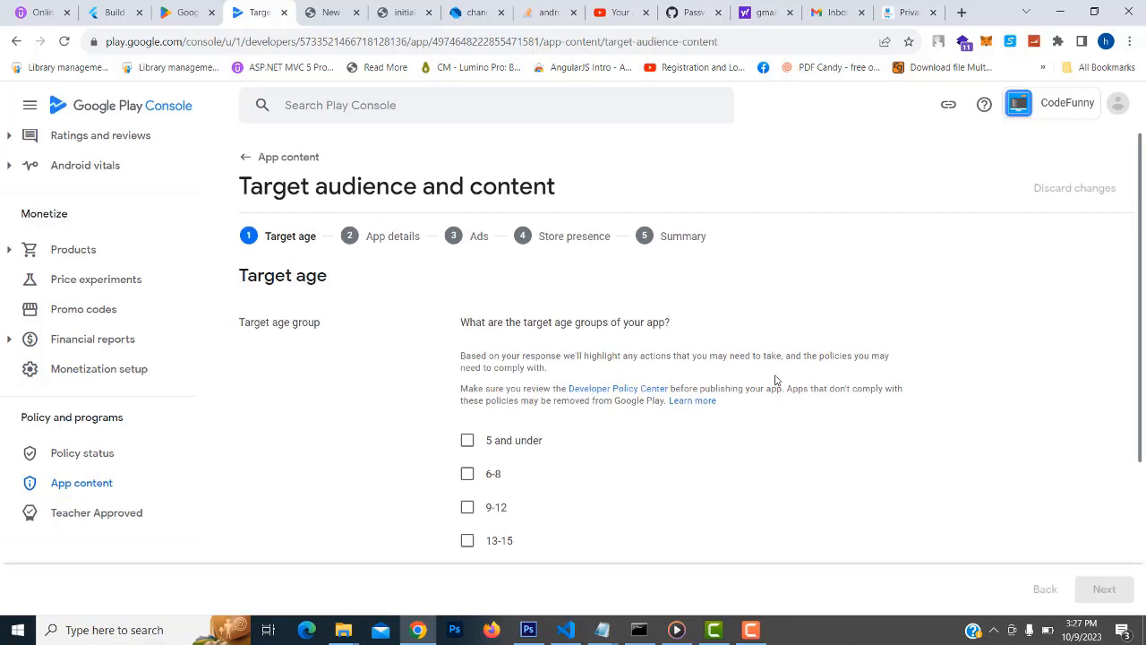
scroll(776, 380, "down", 1)
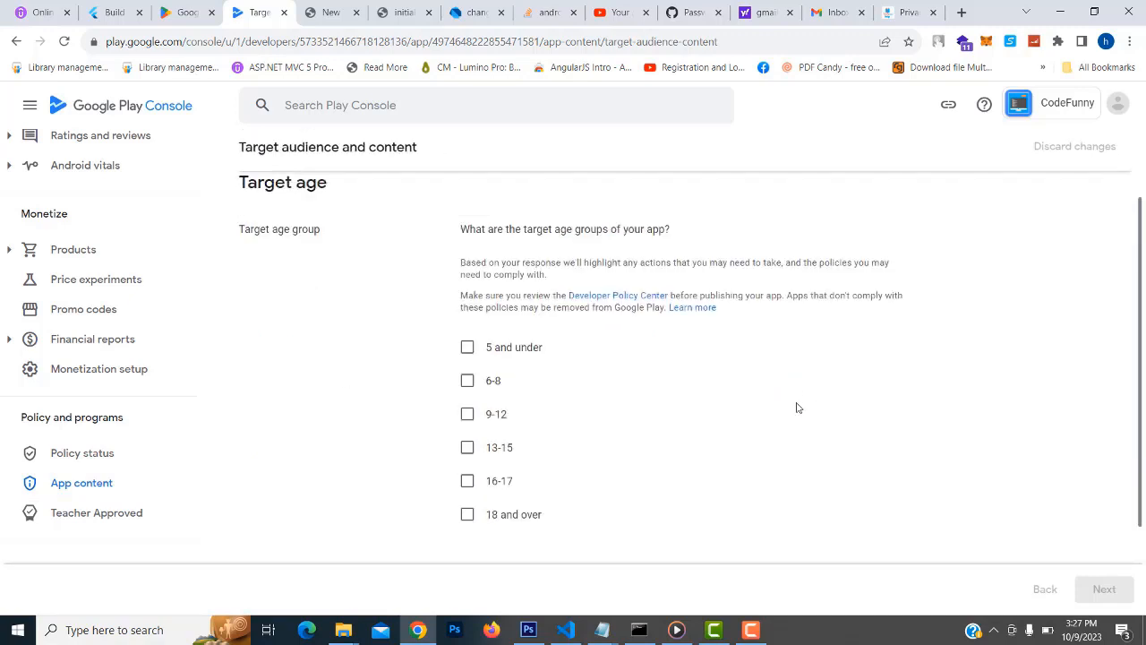
left_click(467, 449)
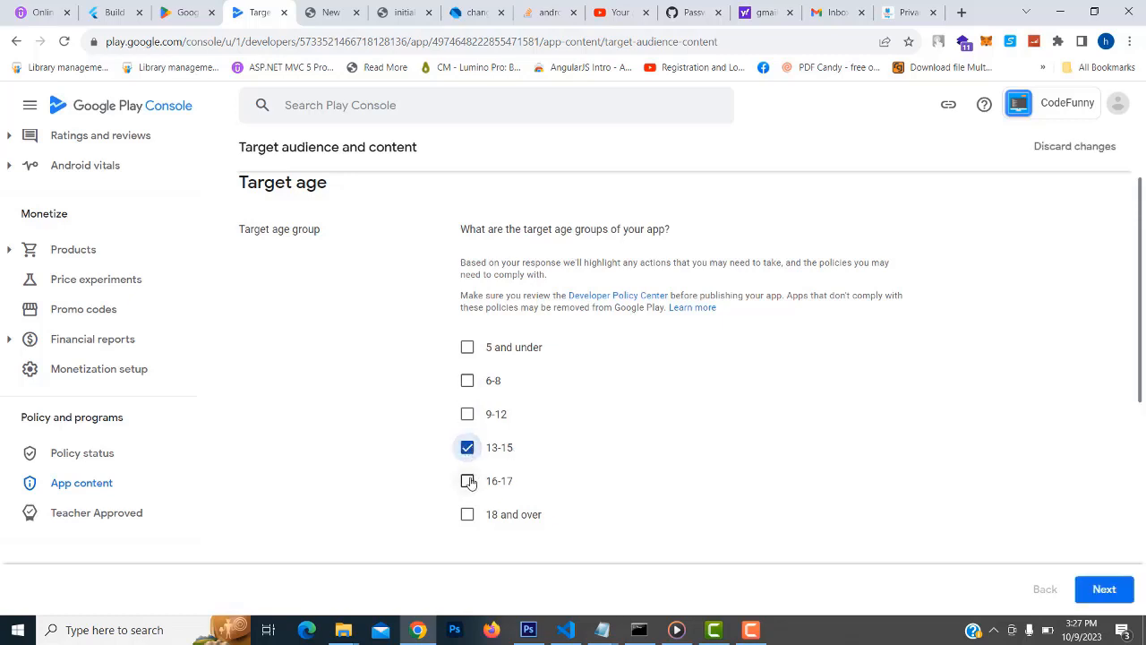
left_click(481, 480)
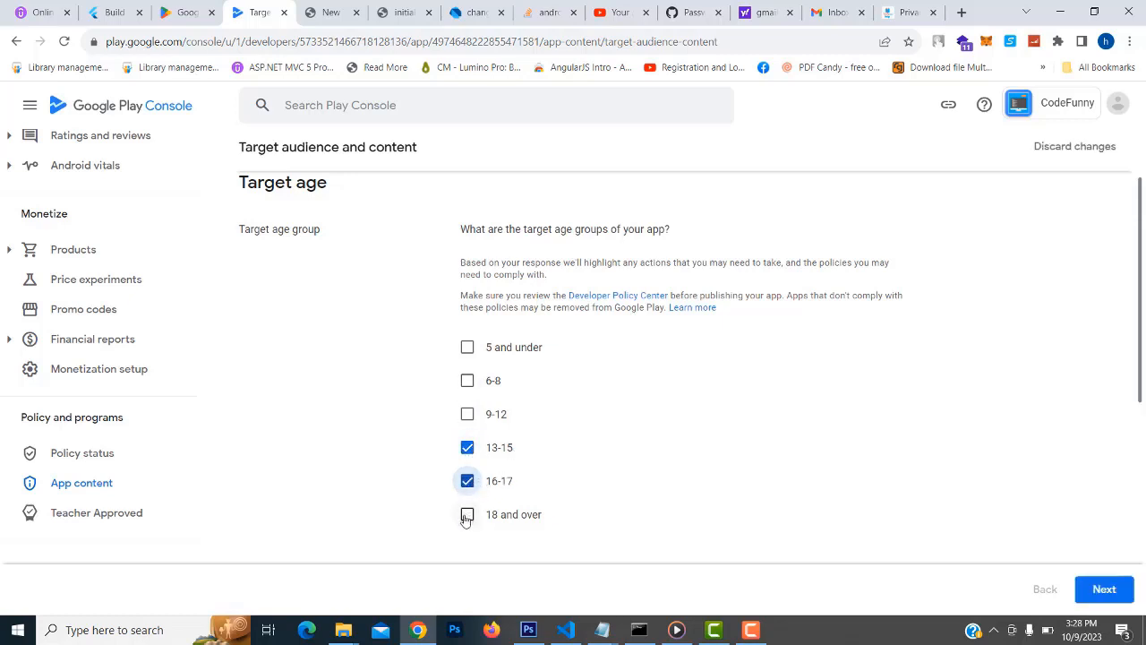
left_click(469, 516)
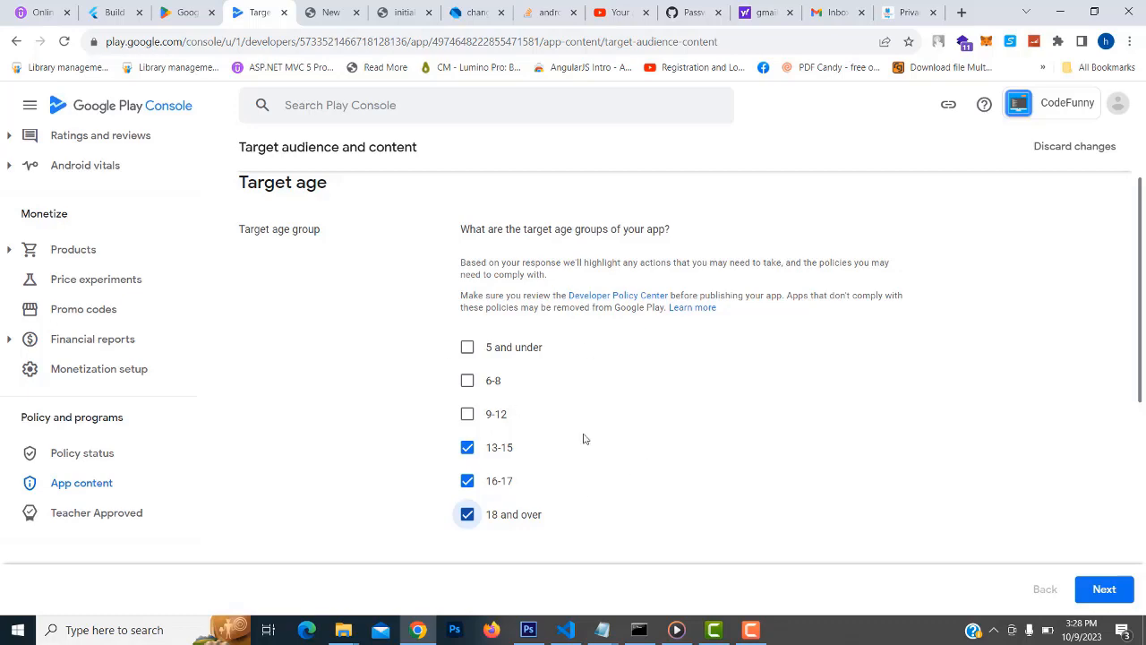
Declare the store listing doesn't appeal to children, save, and return to App content
left_click(1104, 588)
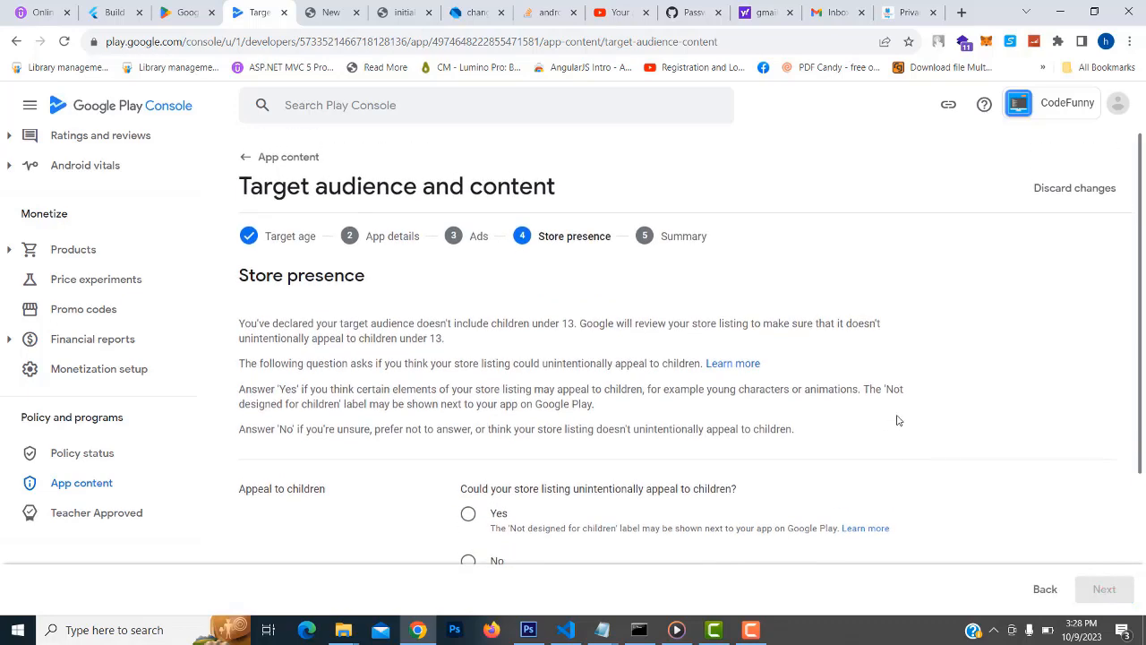
scroll(899, 417, "down", 3)
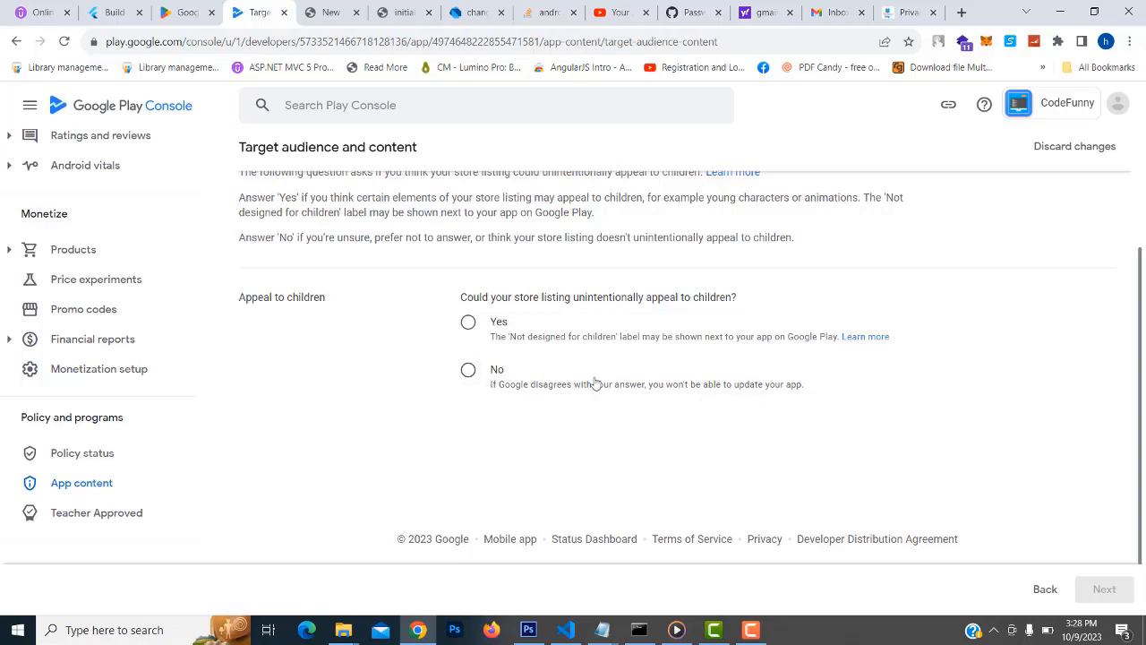
left_click(468, 370)
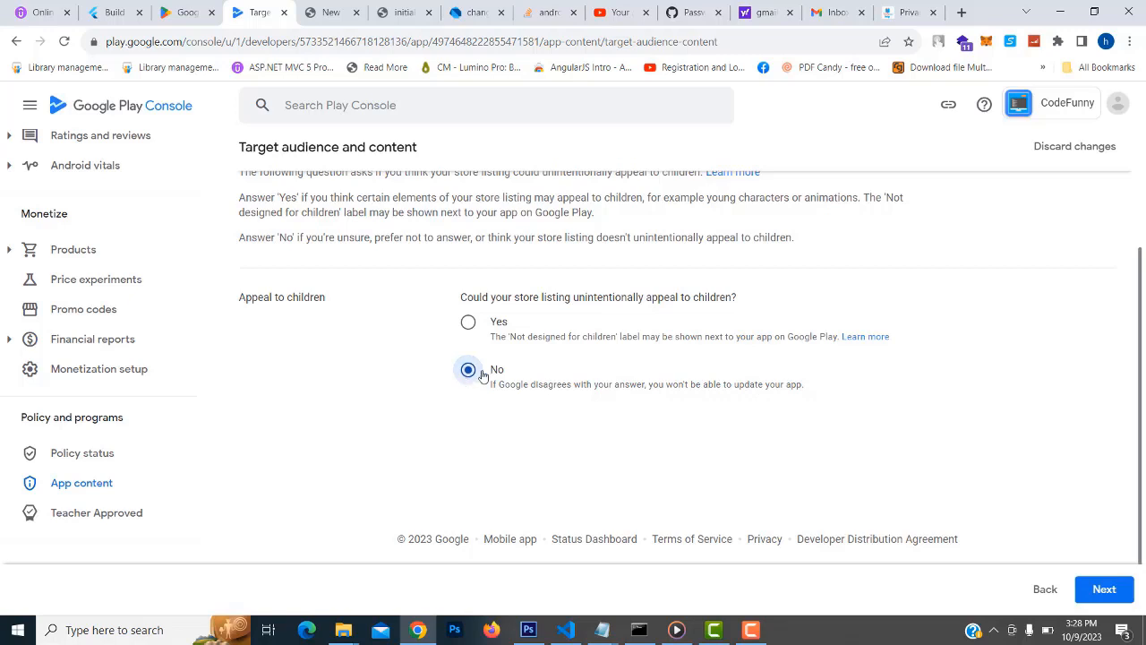
left_click(1103, 590)
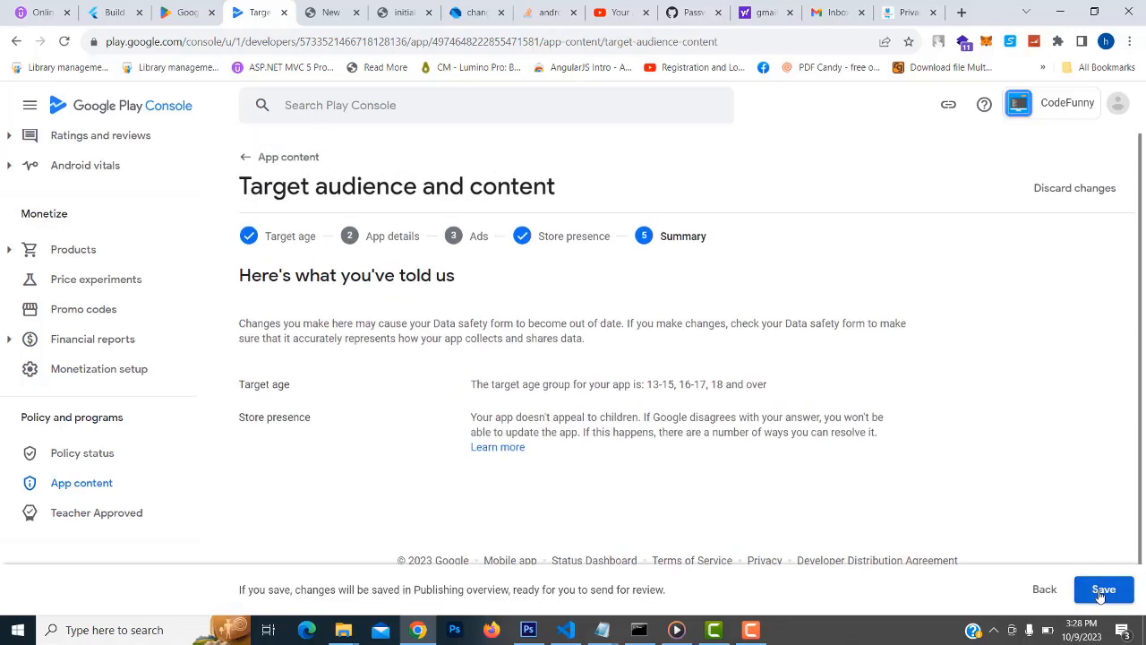
left_click(1102, 591)
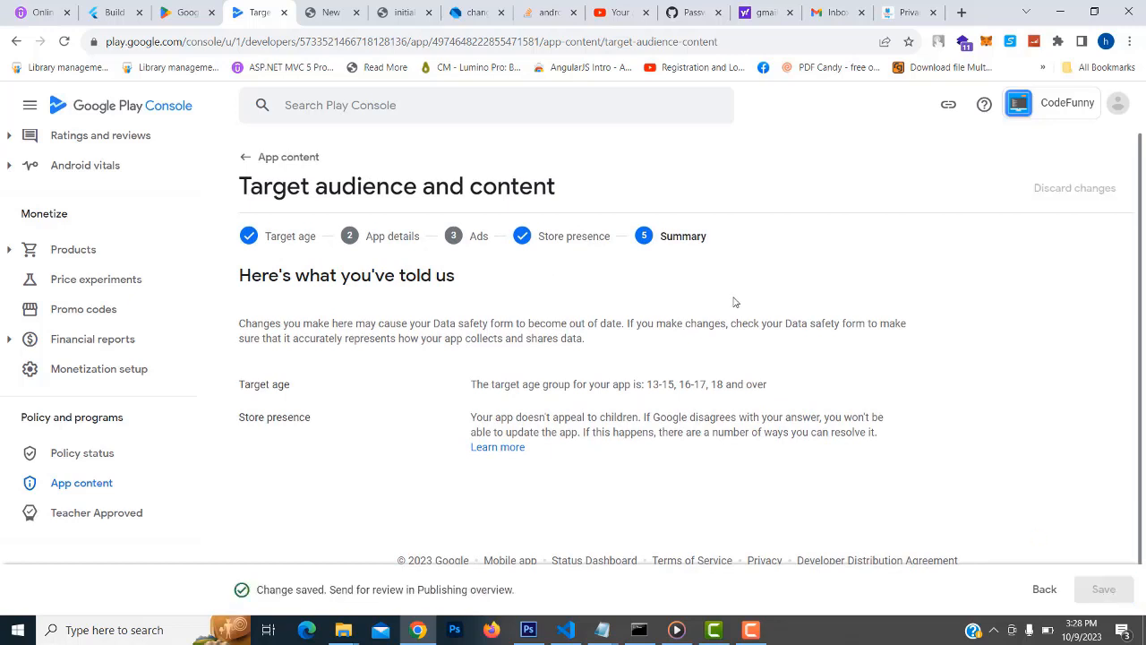
scroll(1084, 419, "down", 1)
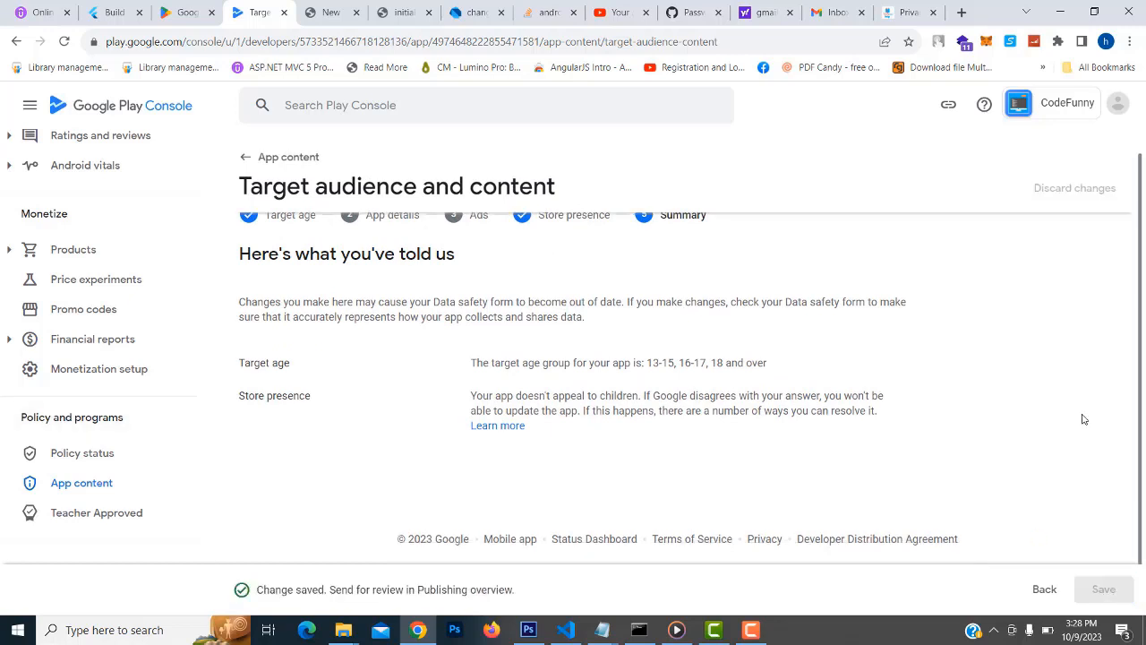
left_click(99, 492)
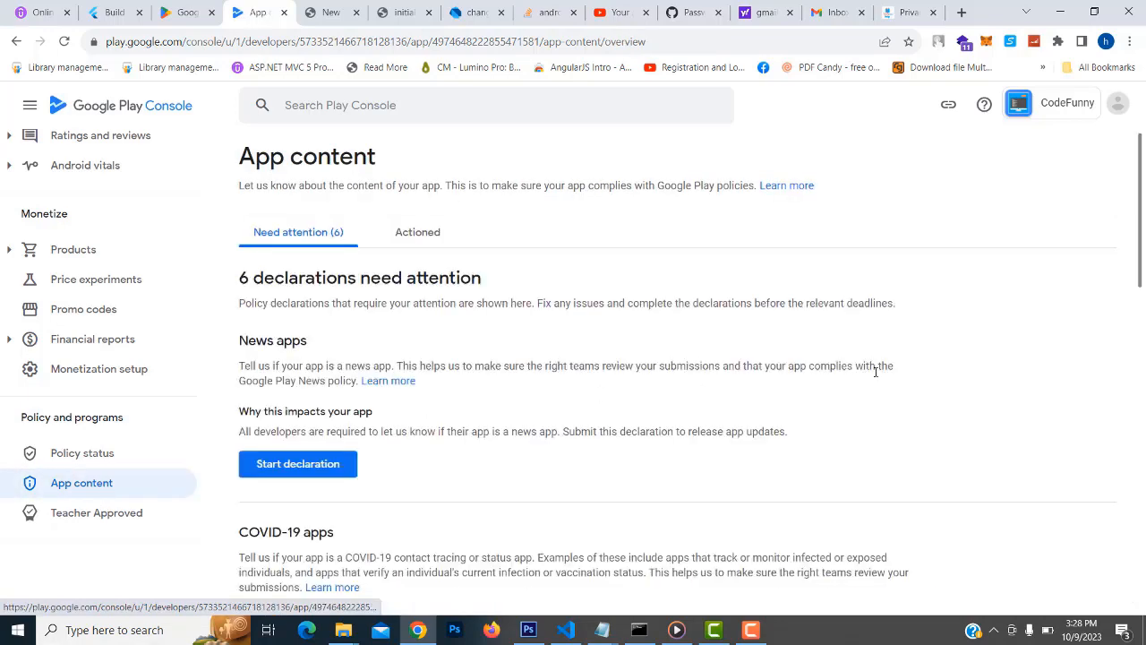
Answer No to the News apps declaration, save, and return to App content with 5 remaining
scroll(876, 373, "down", 2)
scroll(876, 375, "up", 2)
left_click(292, 469)
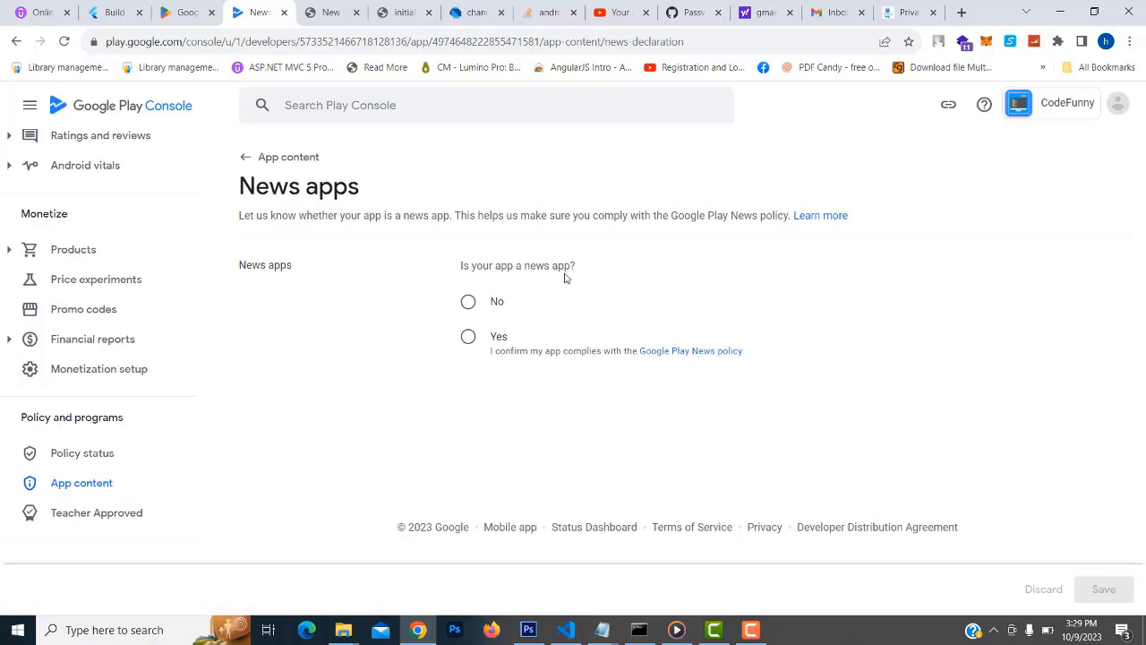
left_click(468, 338)
left_click(468, 301)
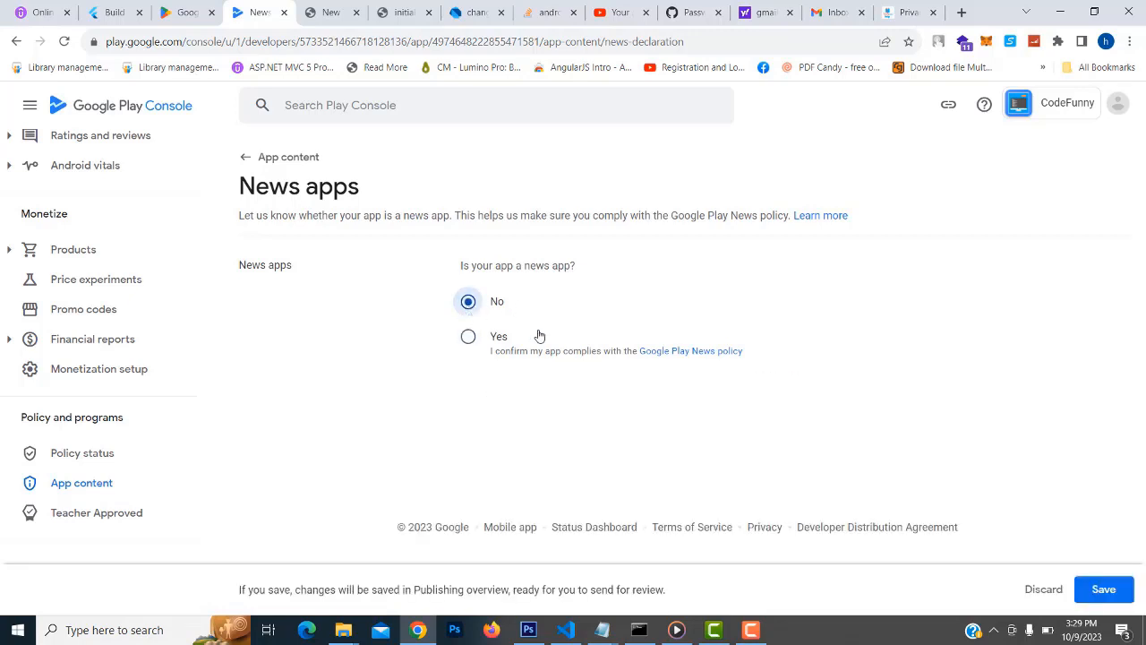
left_click(1108, 592)
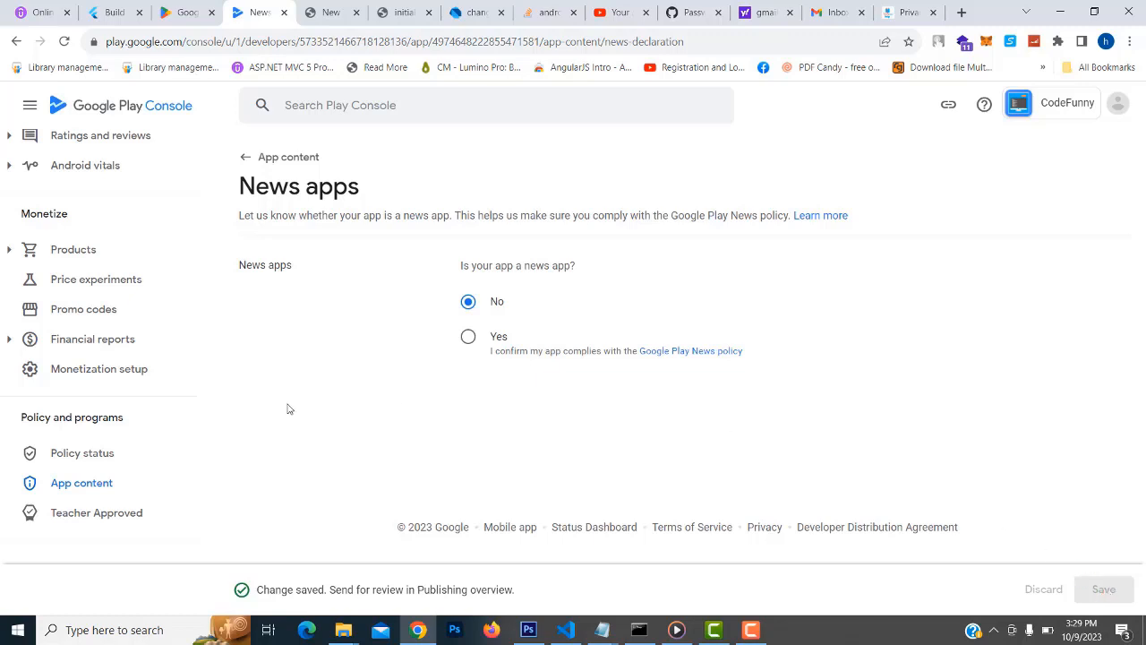
left_click(72, 493)
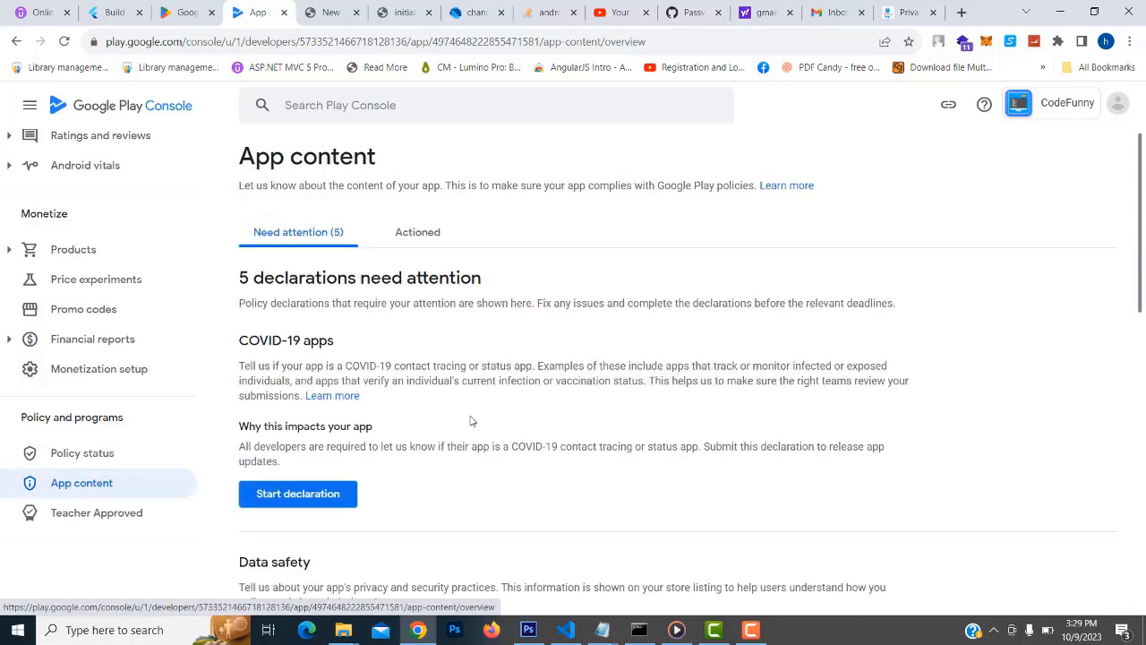
Tick 'not a publicly available COVID-19 tracing or status app', save, and return to App content
scroll(472, 421, "down", 1)
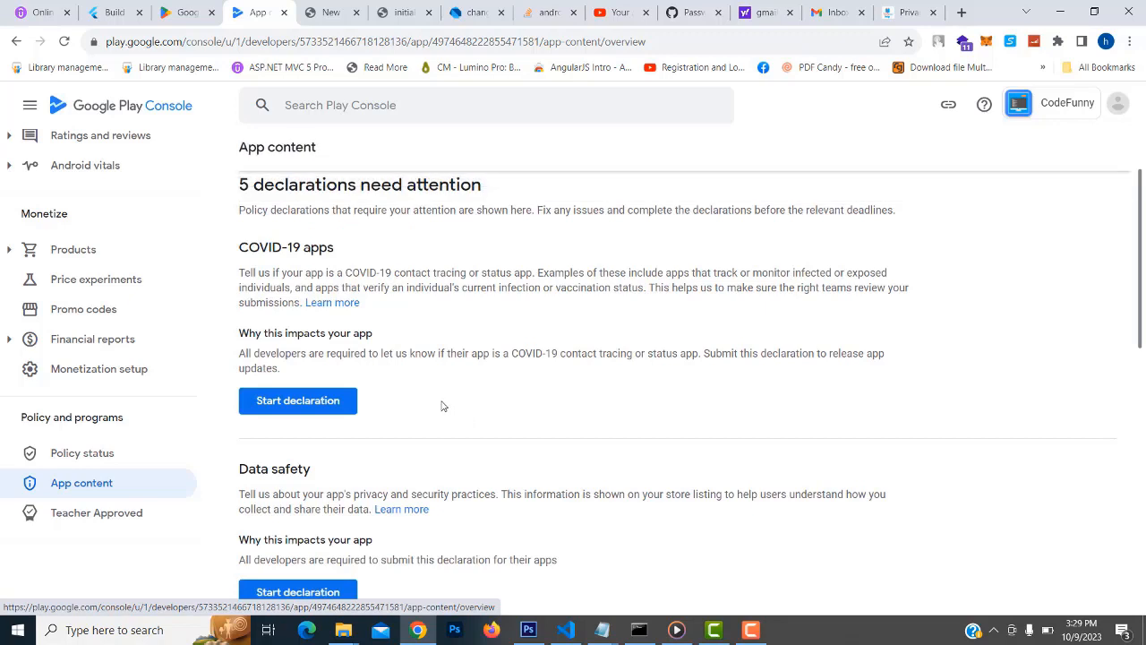
left_click(304, 406)
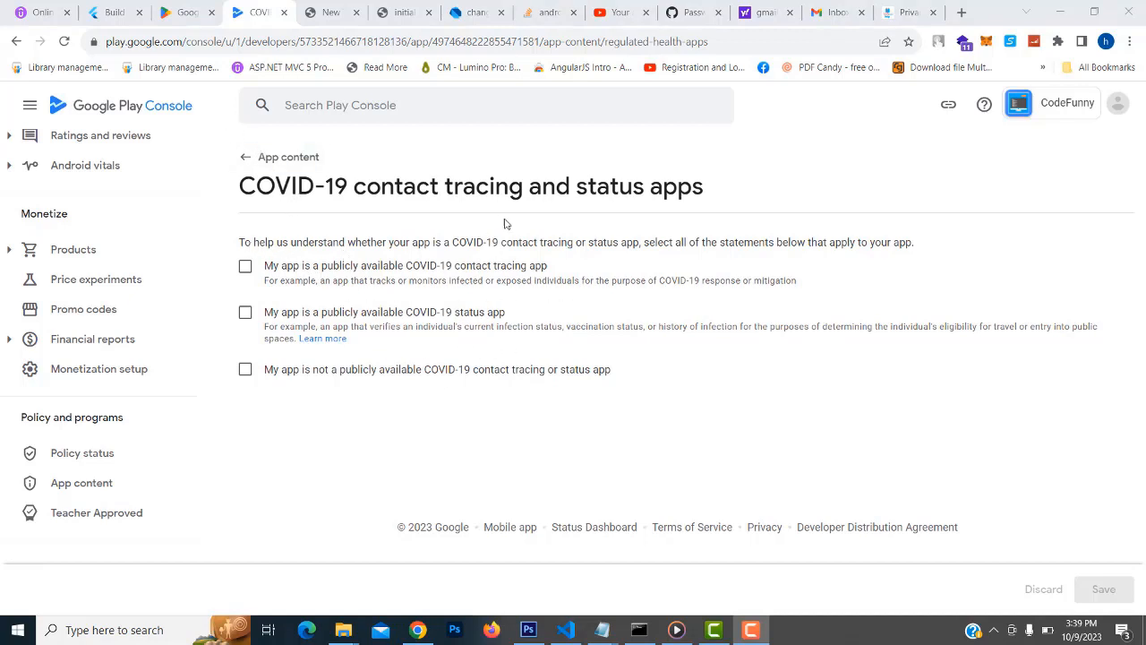
left_click_drag(239, 185, 334, 186)
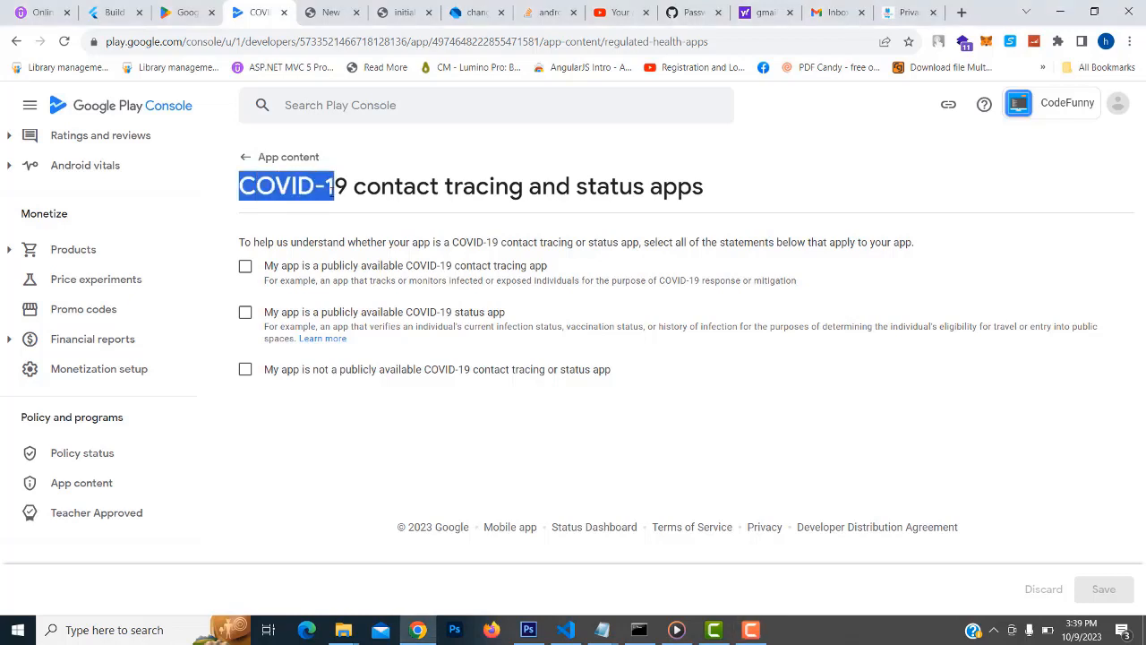
left_click(245, 369)
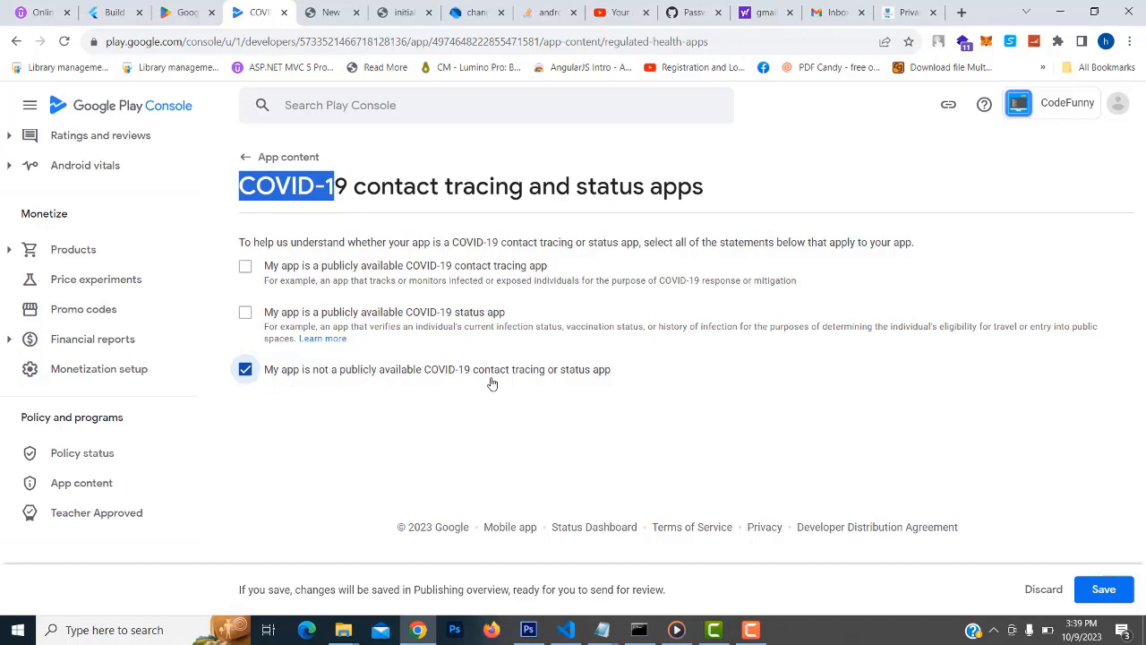
left_click(1102, 593)
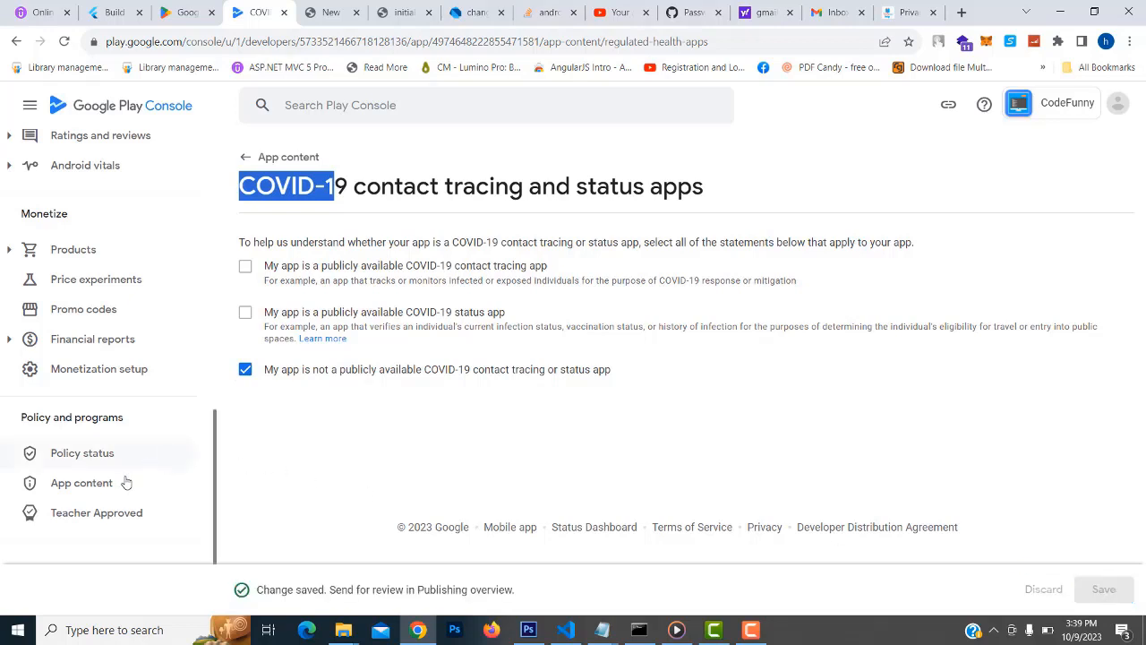
left_click(89, 489)
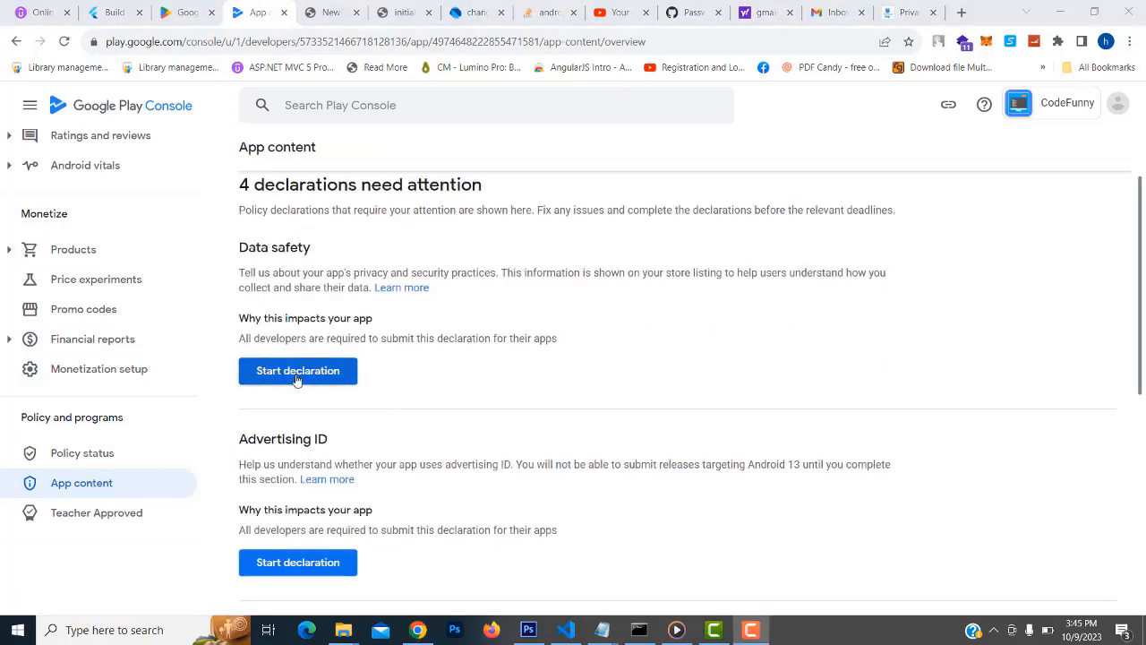
Answer that no required user data is collected or shared and review the Data safety preview
left_click(298, 378)
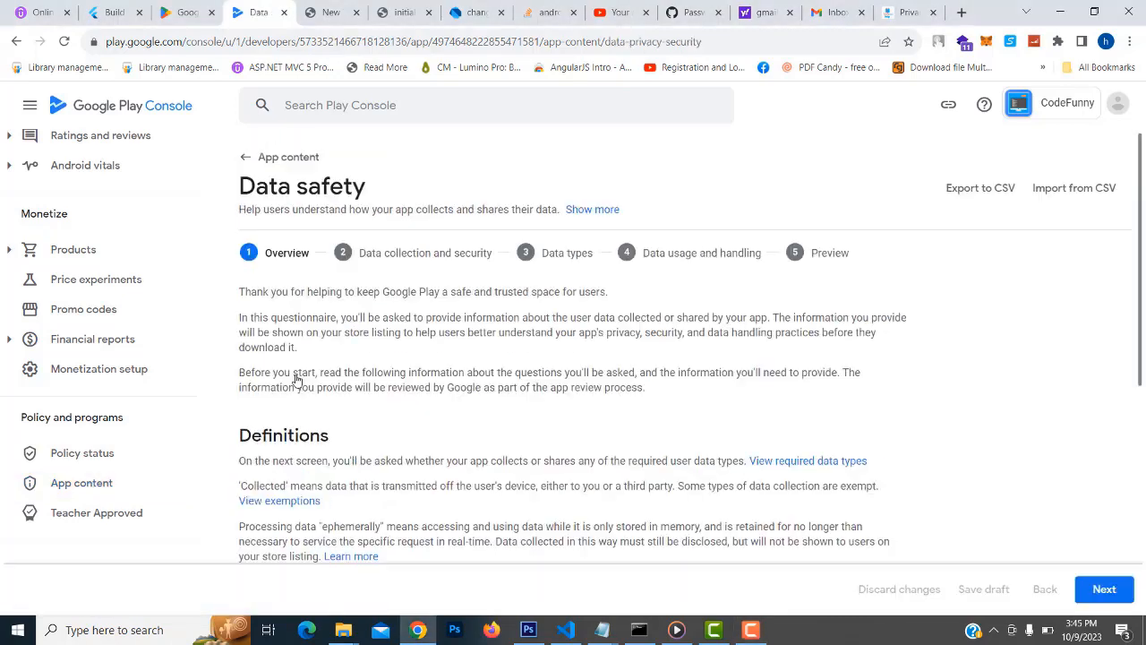
scroll(543, 383, "down", 2)
scroll(544, 382, "down", 2)
left_click(1107, 589)
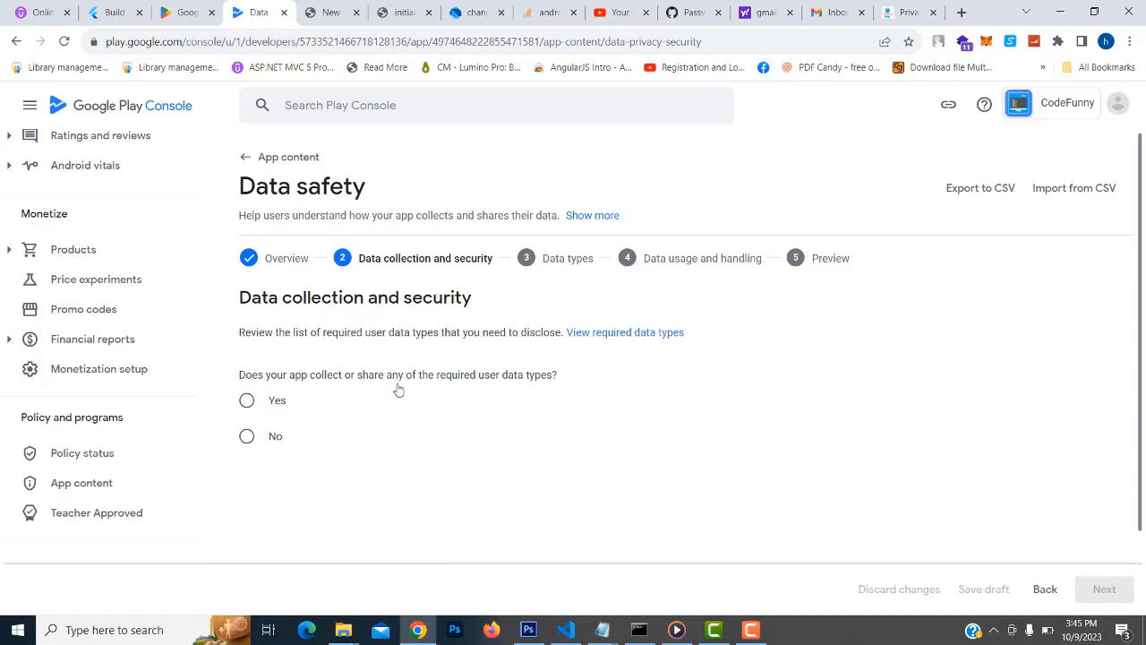
left_click(247, 437)
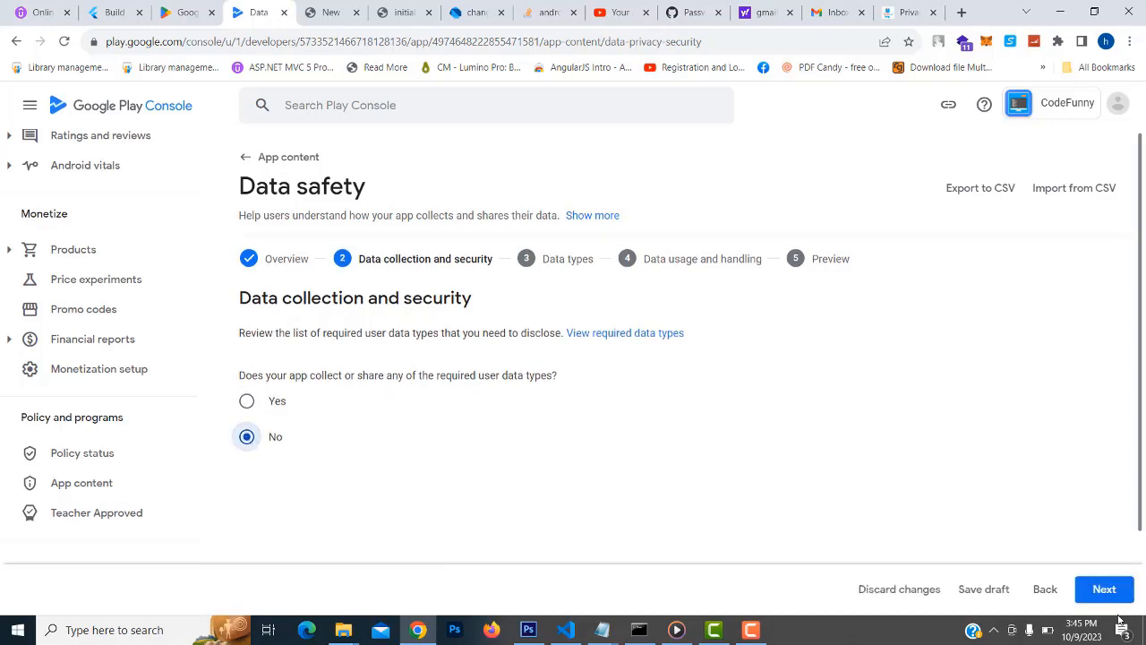
scroll(1091, 598, "down", 1)
left_click(1101, 589)
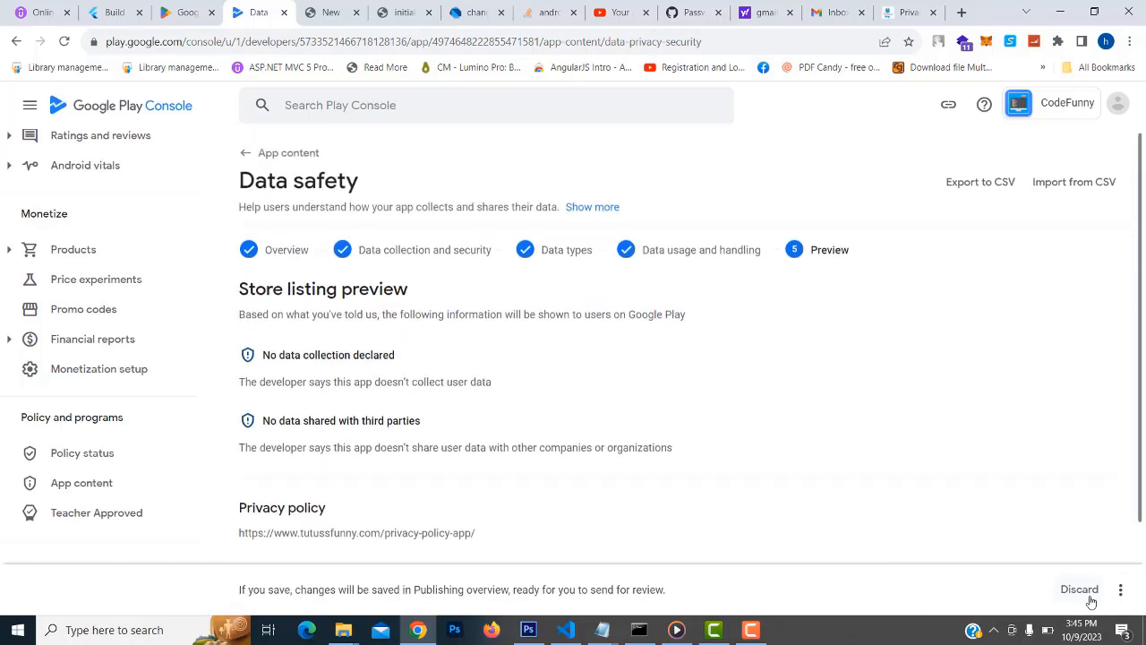
scroll(896, 506, "down", 2)
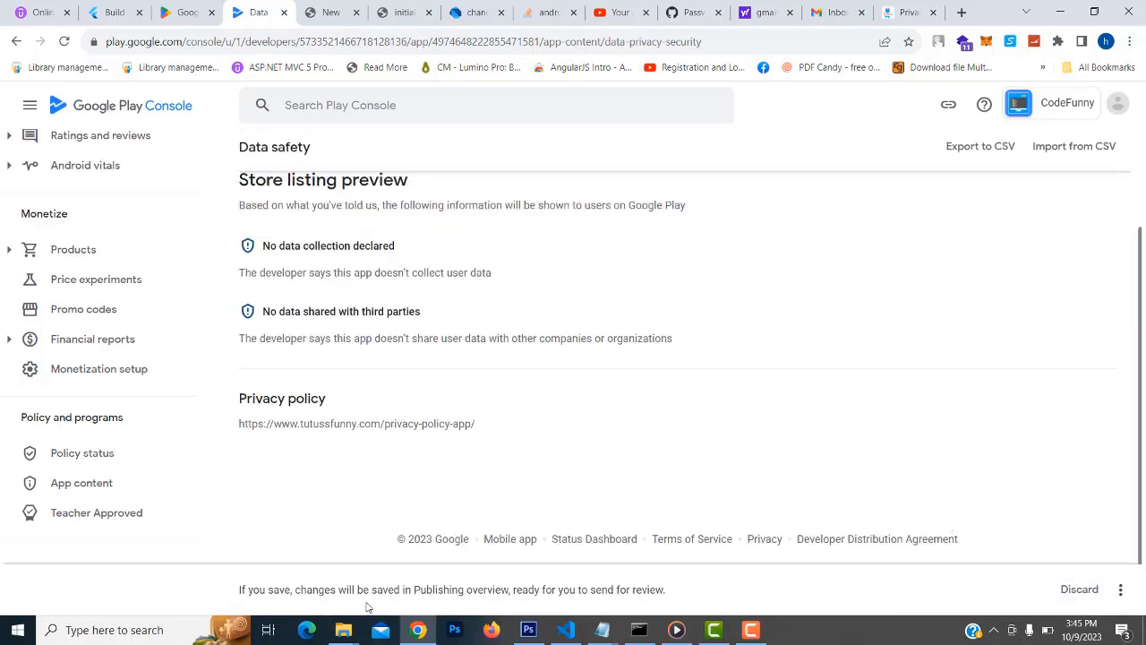
scroll(947, 440, "up", 2)
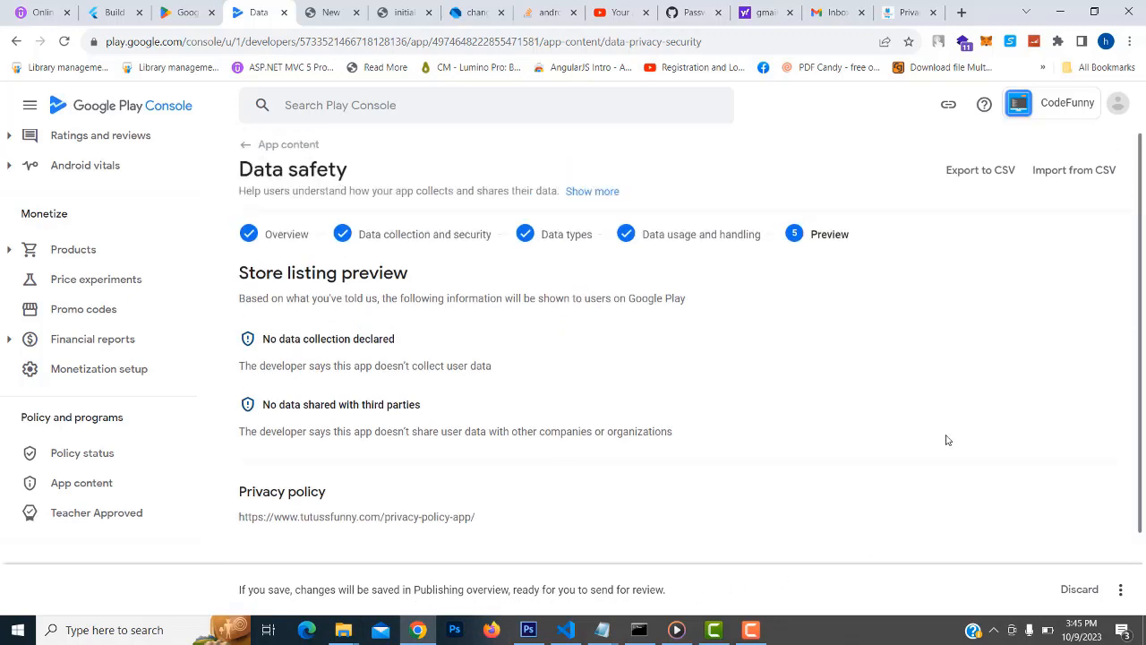
scroll(440, 464, "down", 1)
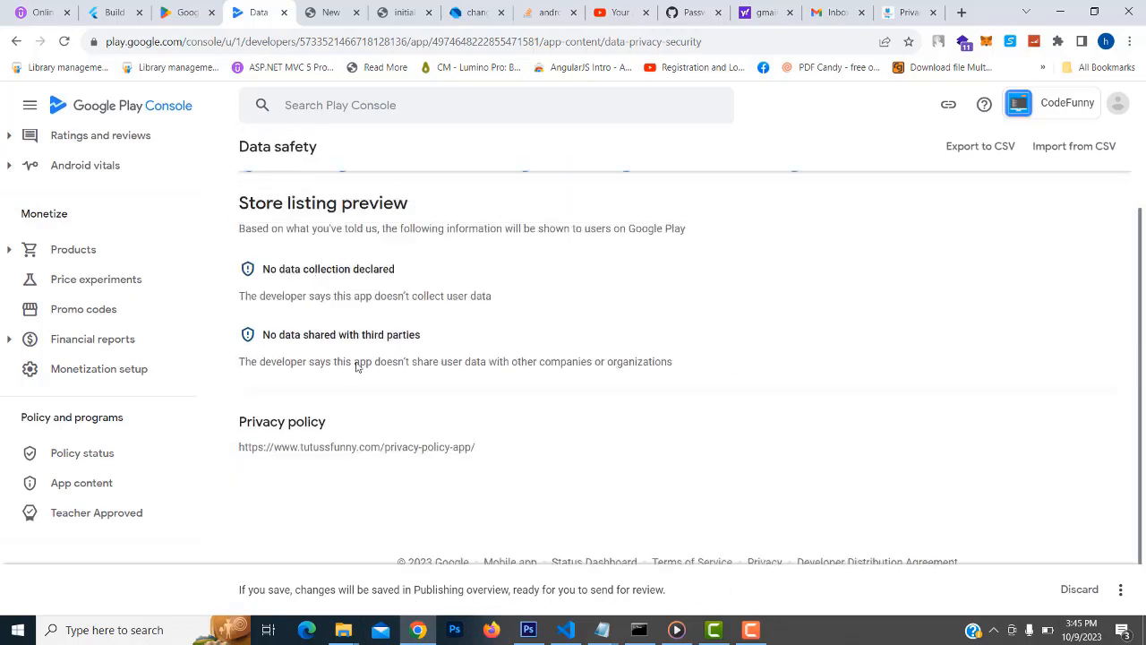
scroll(488, 336, "up", 1)
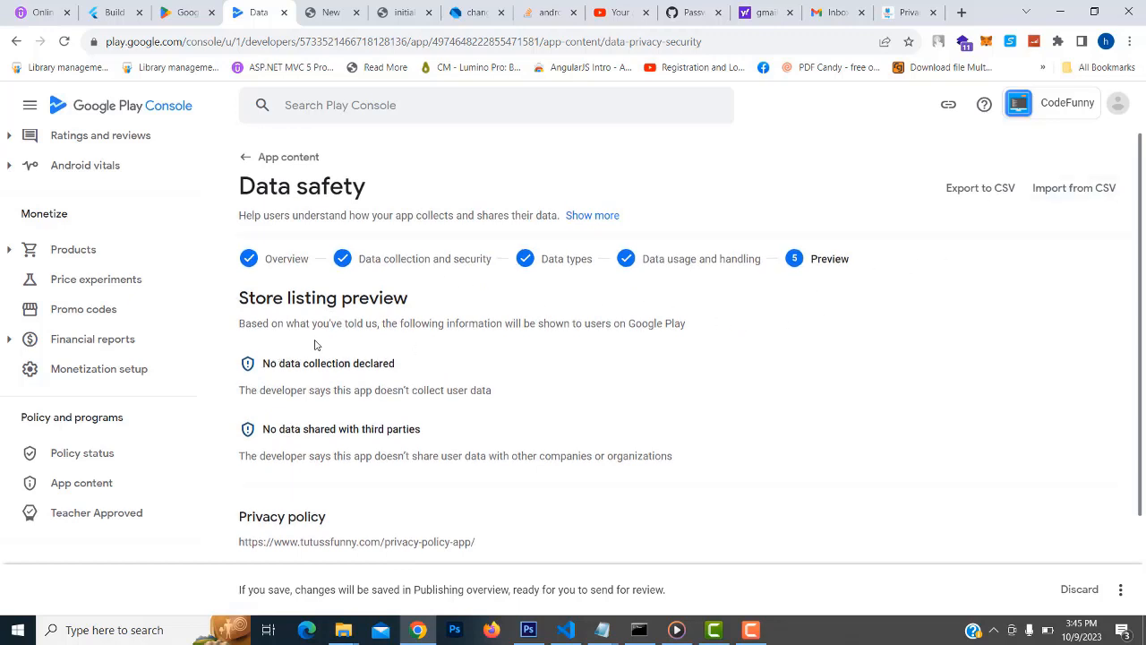
scroll(780, 483, "down", 1)
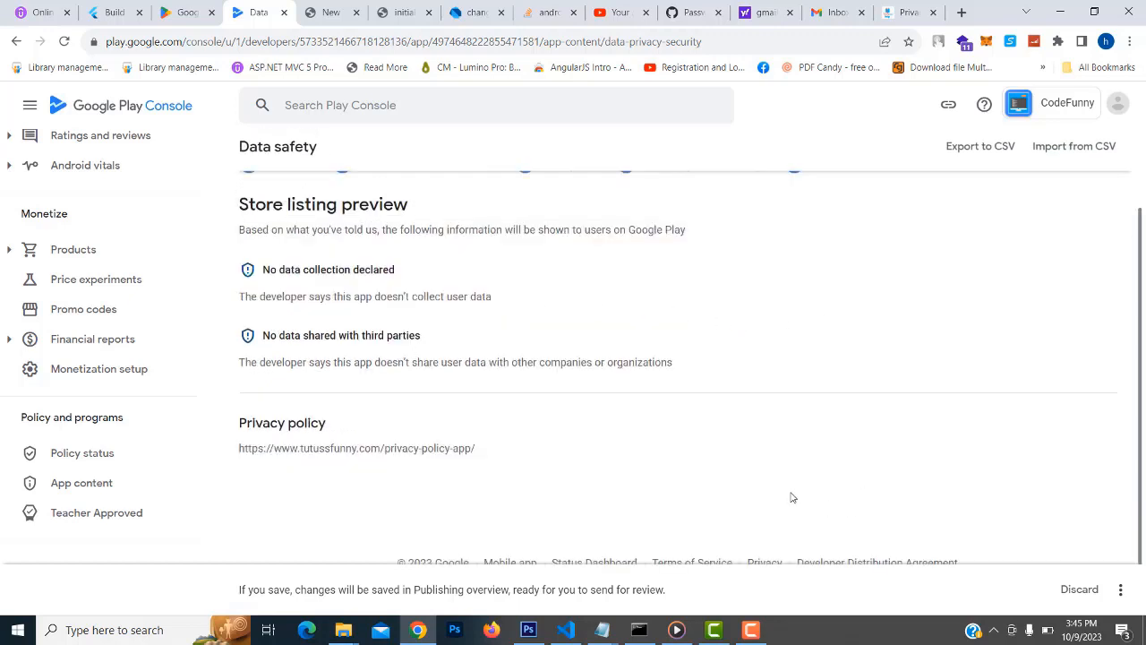
Discard the unsaved Data safety answers and re-answer that no user data is collected
left_click(1077, 593)
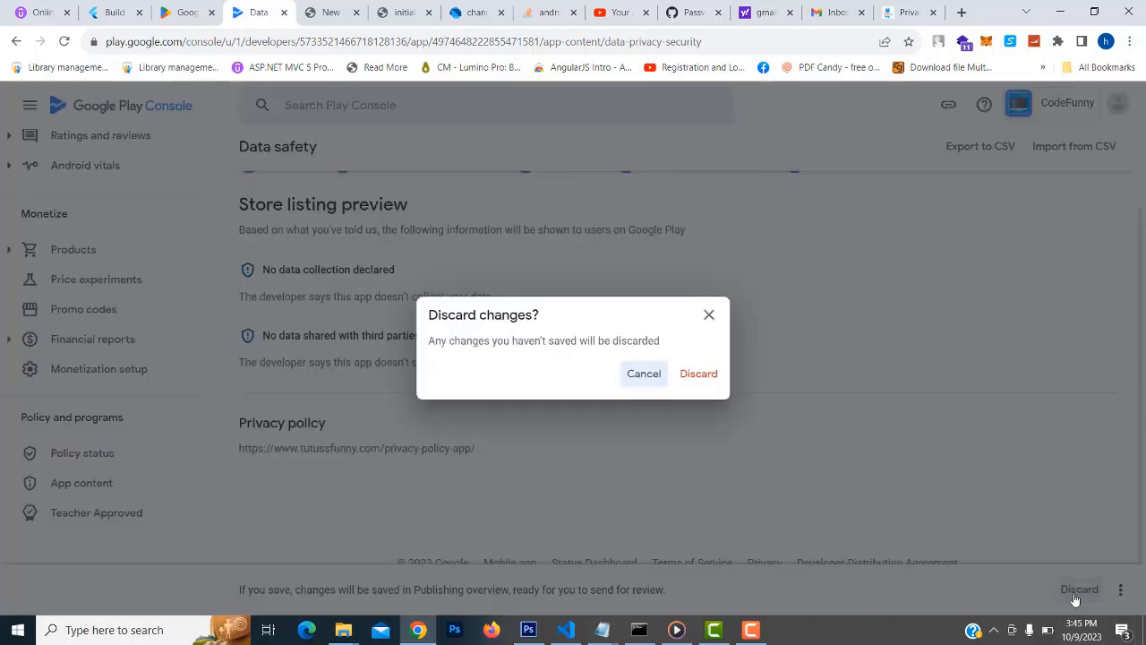
left_click(697, 376)
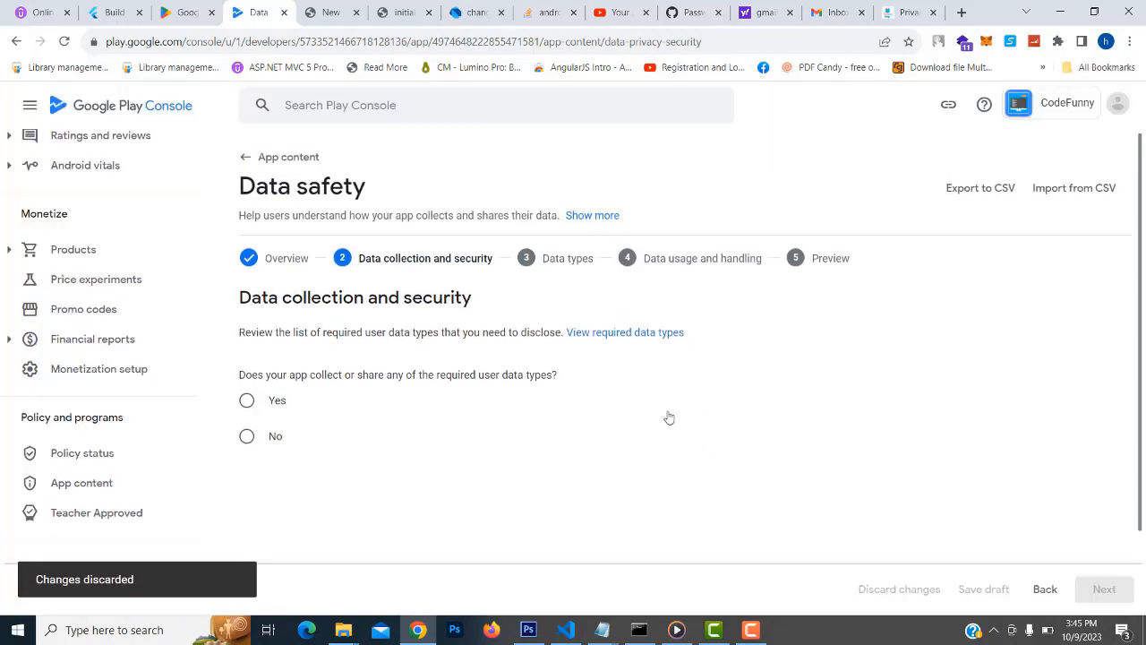
left_click(247, 436)
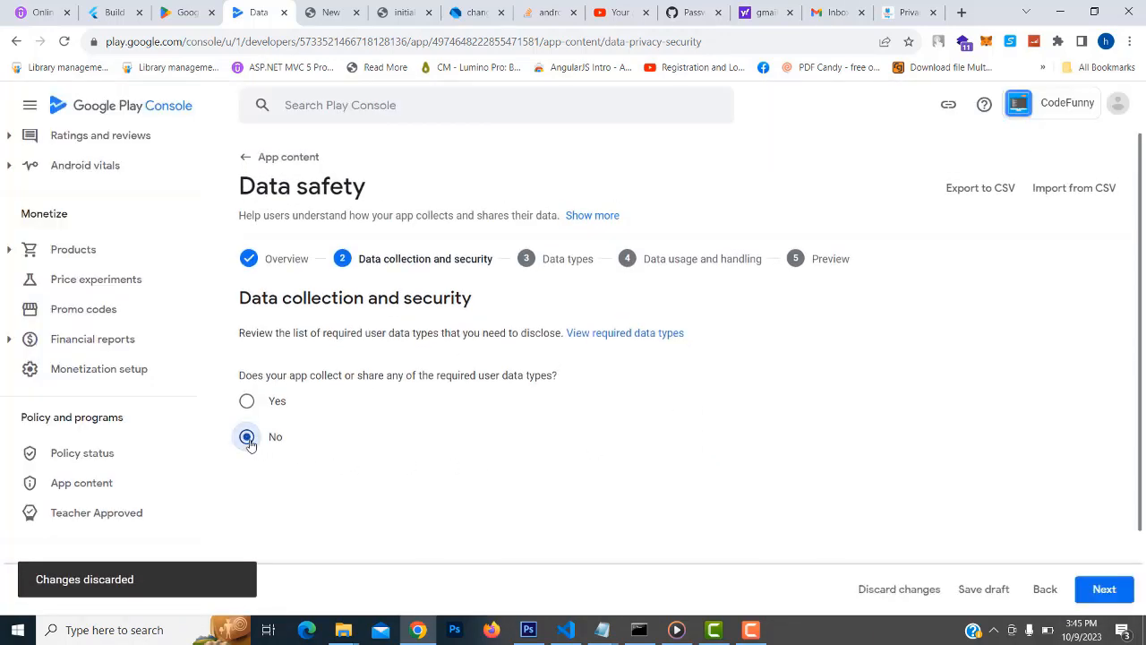
left_click(1105, 590)
scroll(675, 417, "down", 2)
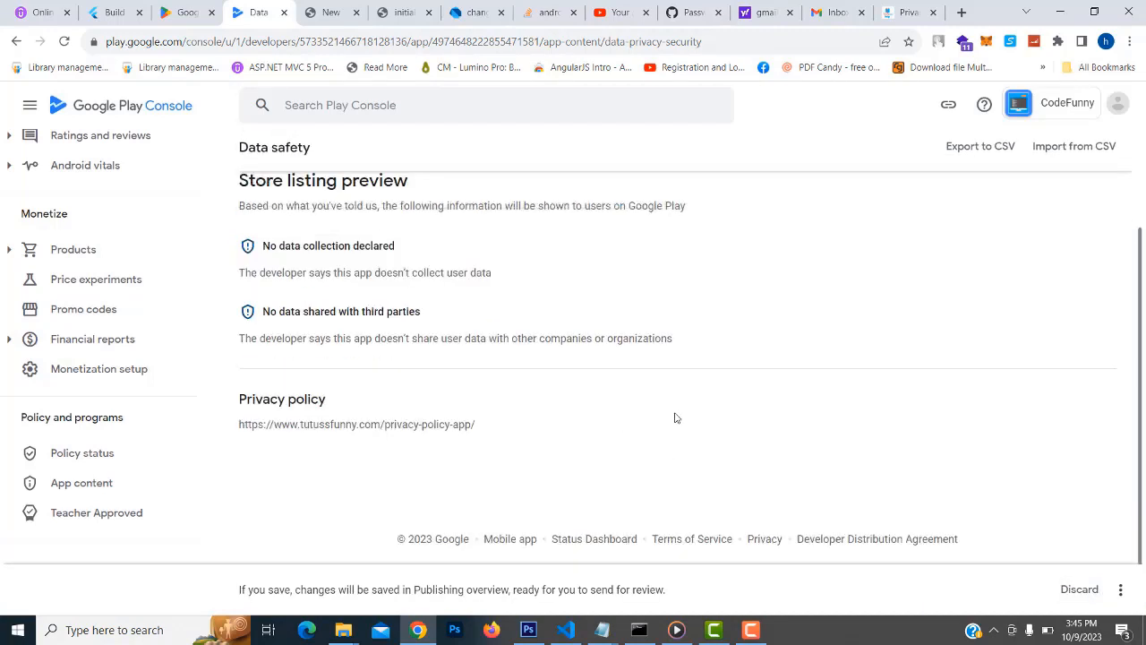
scroll(242, 435, "up", 2)
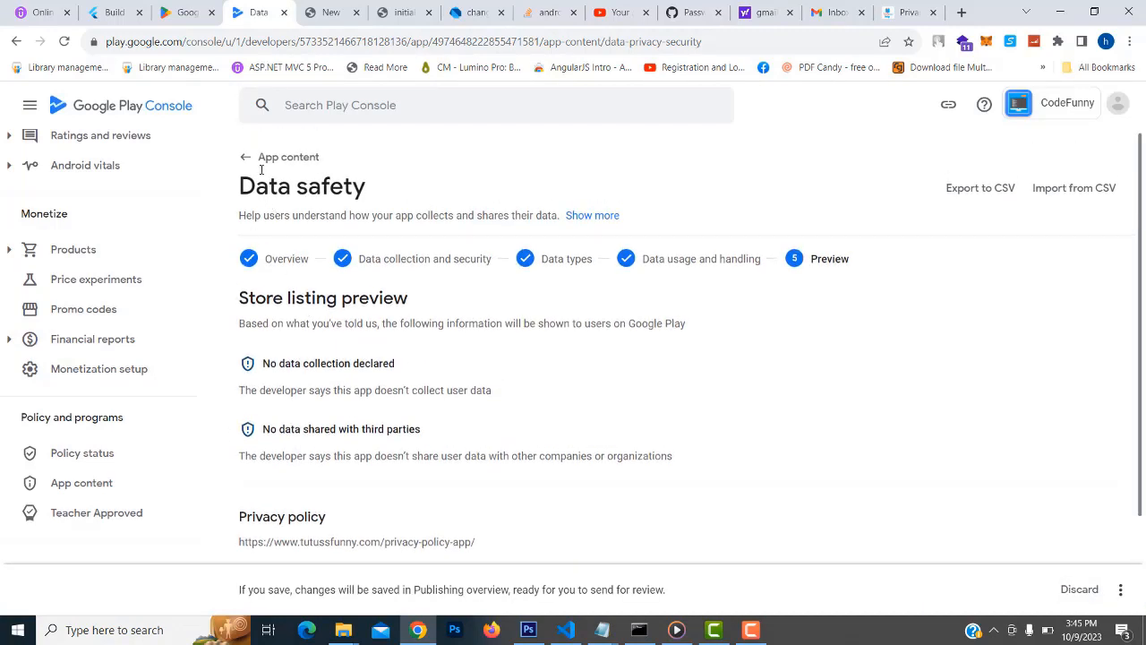
Save the Data safety declaration and return to App content, now with 3 outstanding
left_click(254, 162)
left_click(591, 380)
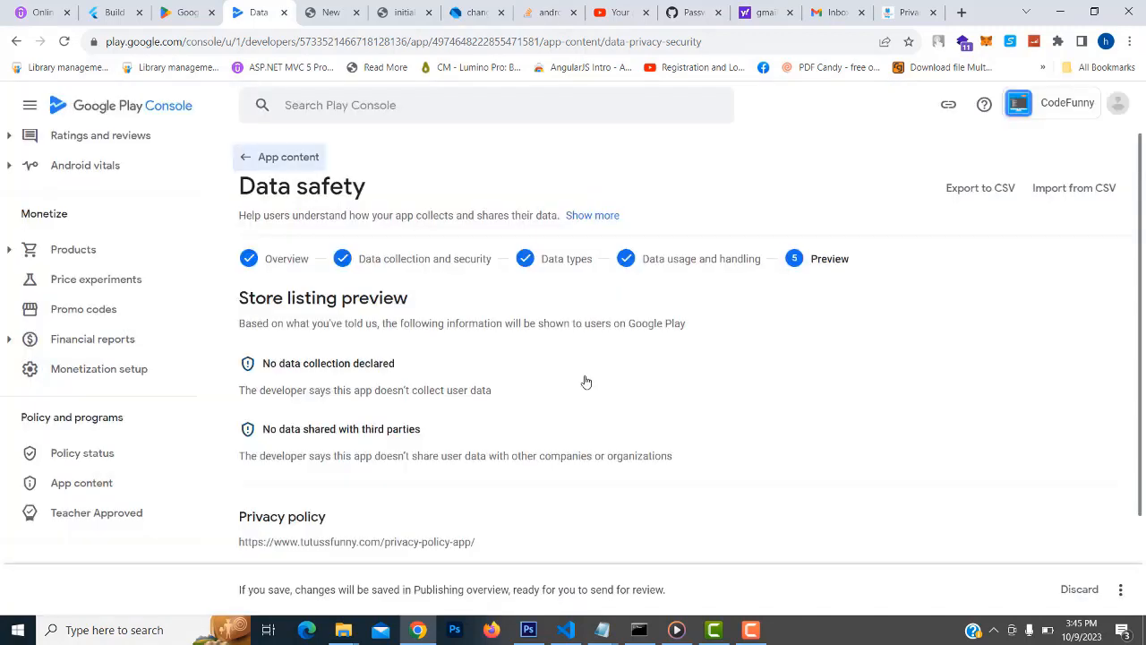
scroll(970, 538, "down", 1)
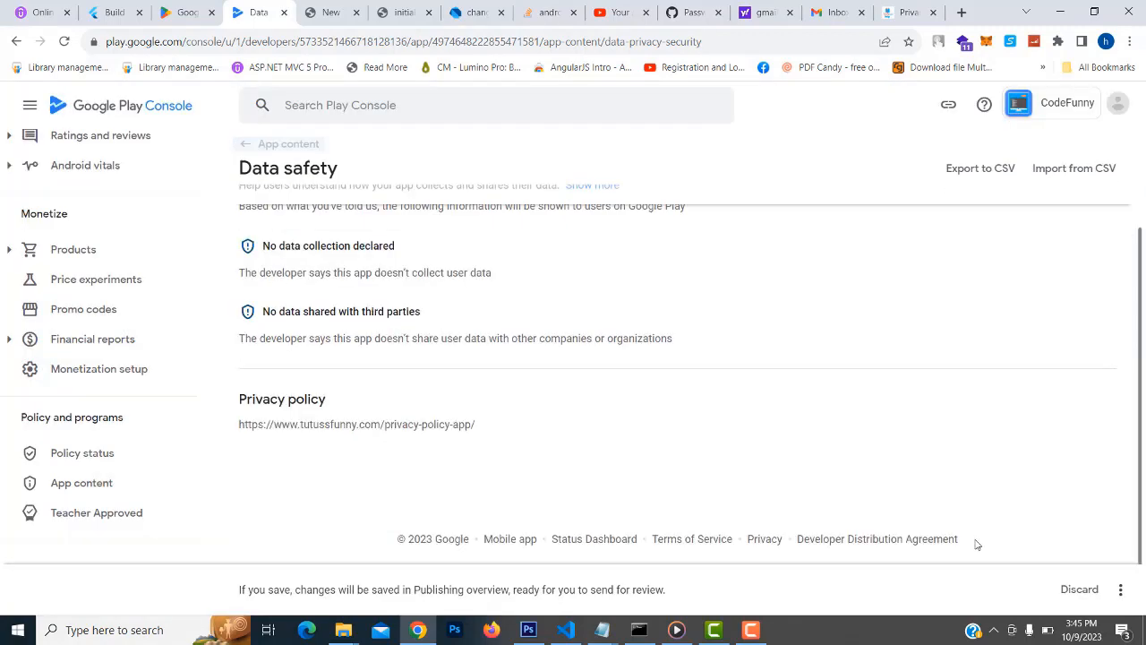
left_click(1120, 590)
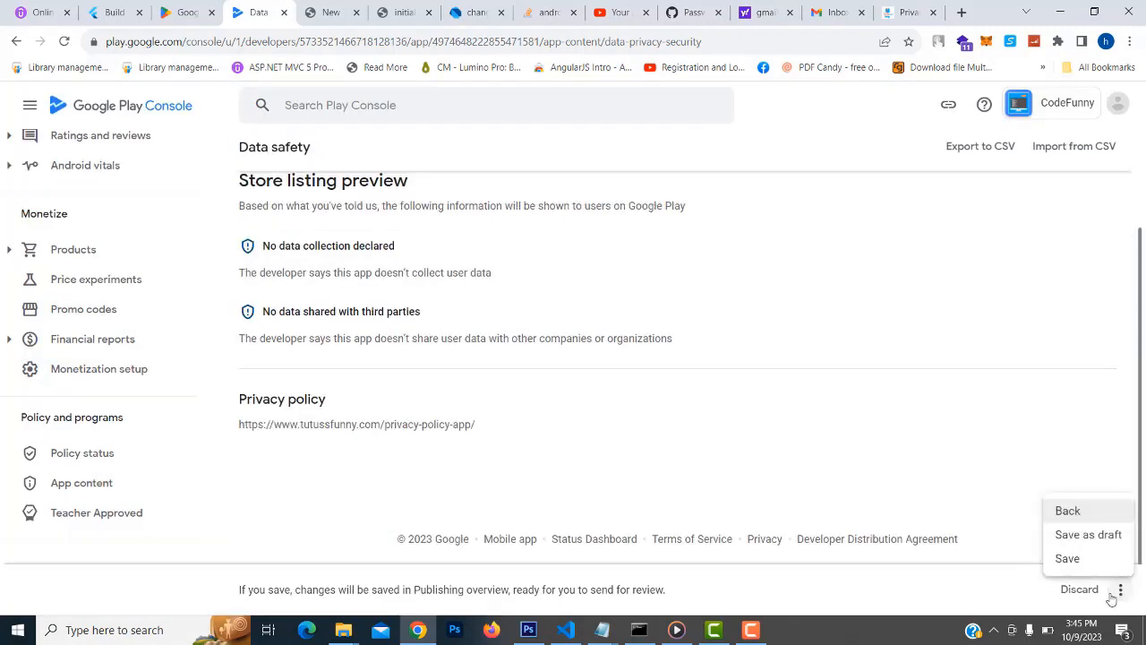
left_click(1071, 558)
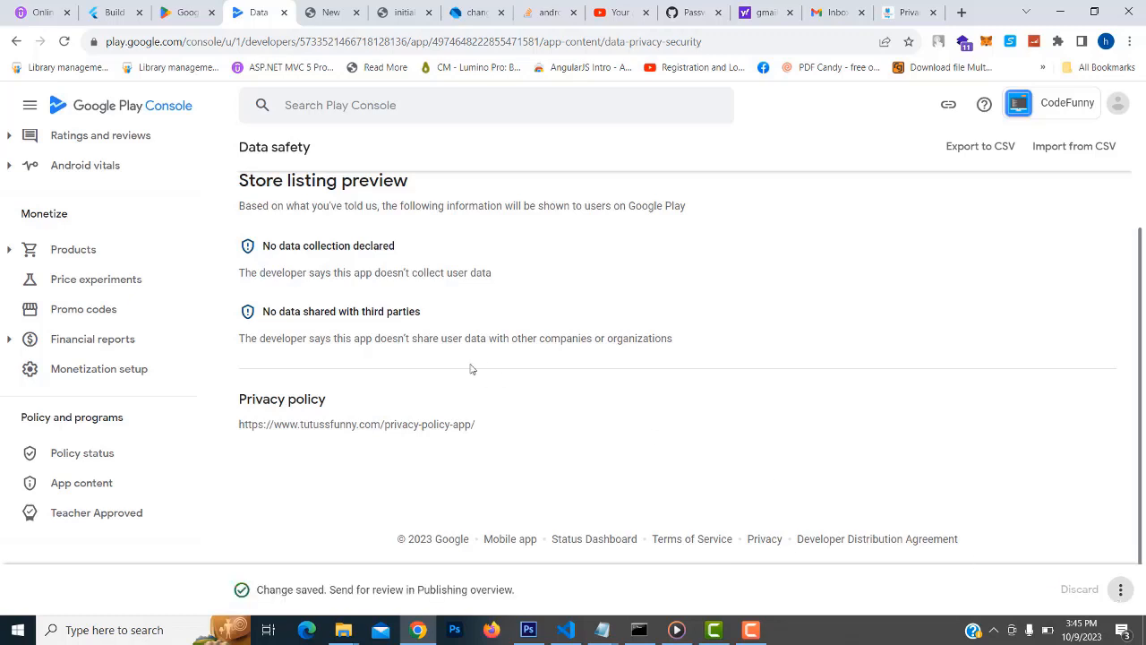
scroll(472, 369, "up", 1)
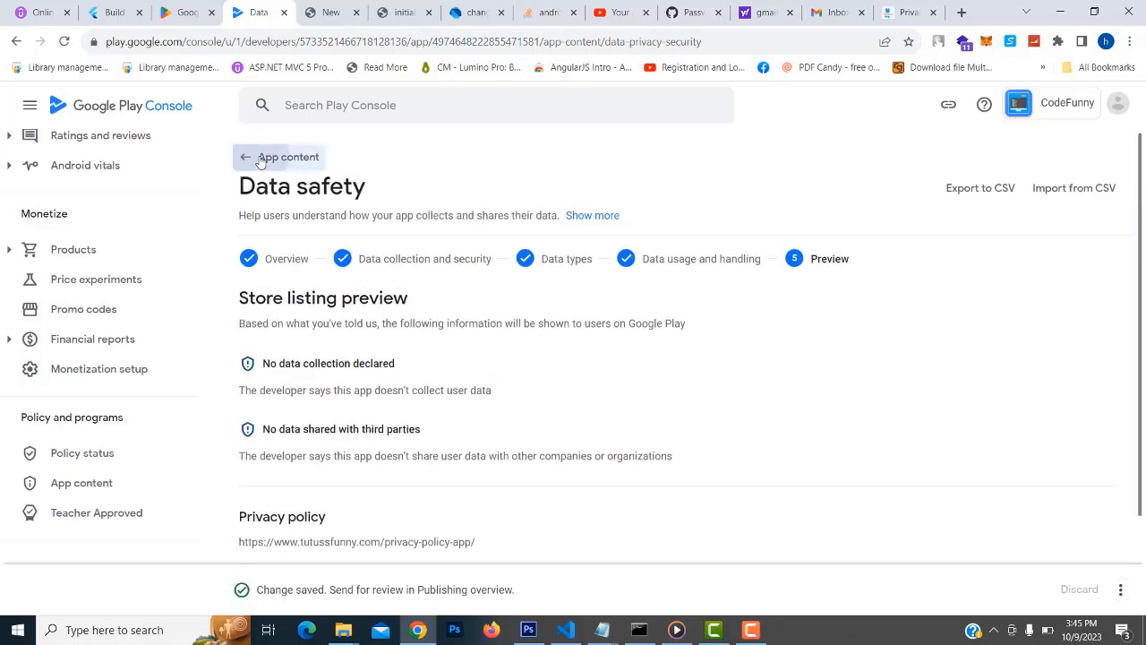
left_click(261, 159)
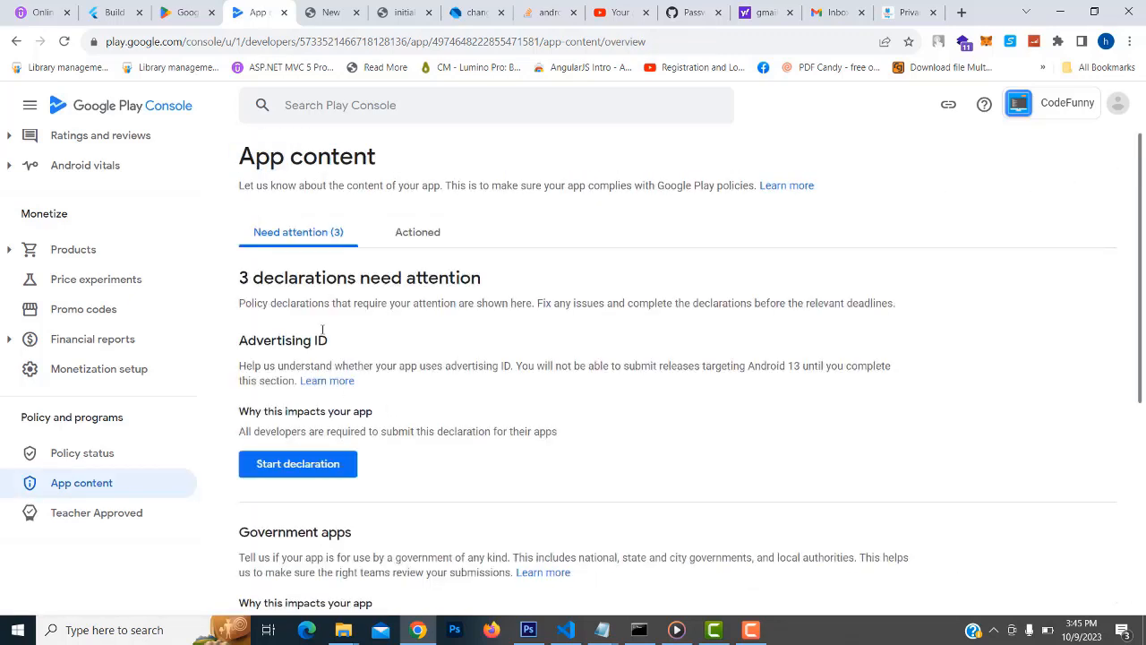
Answer No to advertising ID use, save, and return to App content with 2 remaining
left_click(299, 464)
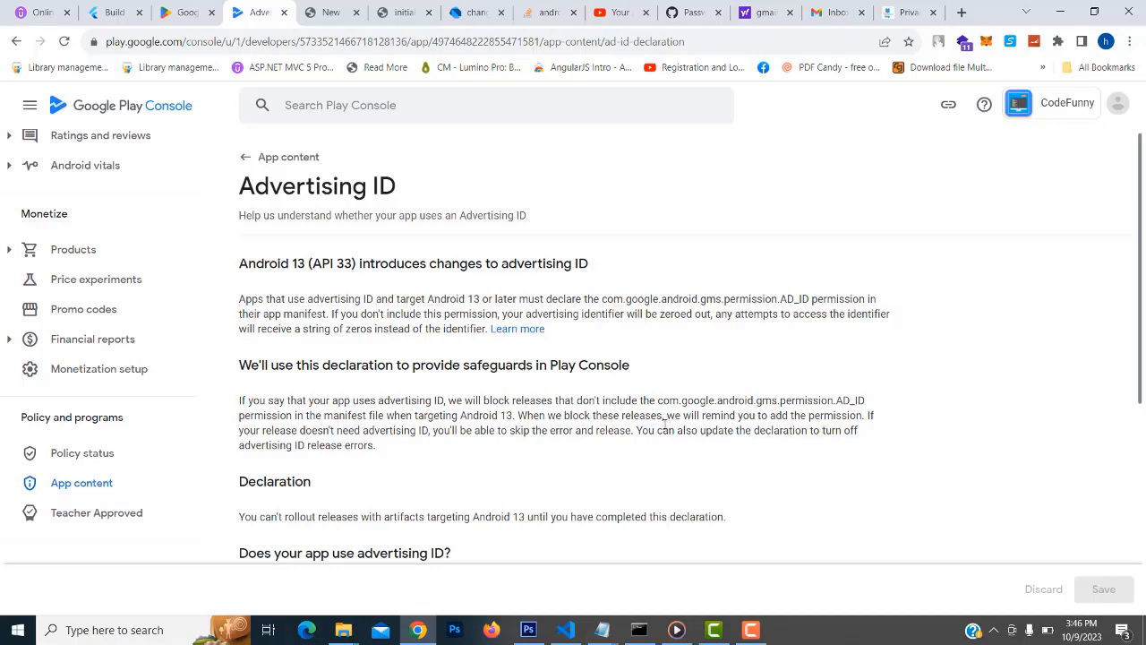
scroll(566, 365, "down", 2)
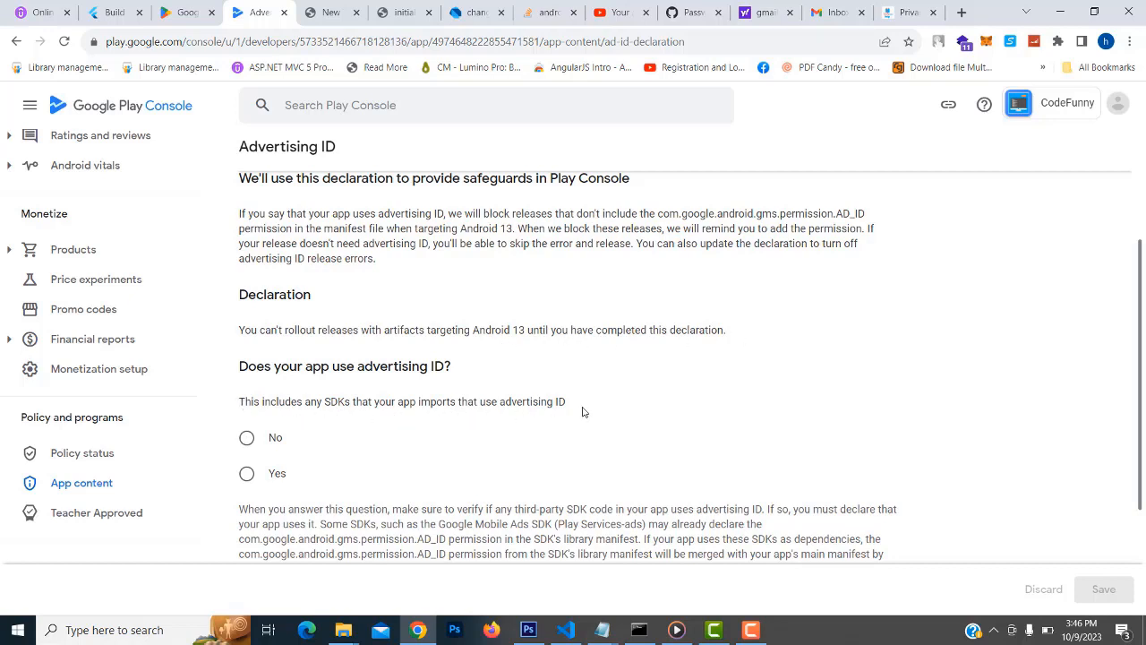
scroll(582, 412, "down", 1)
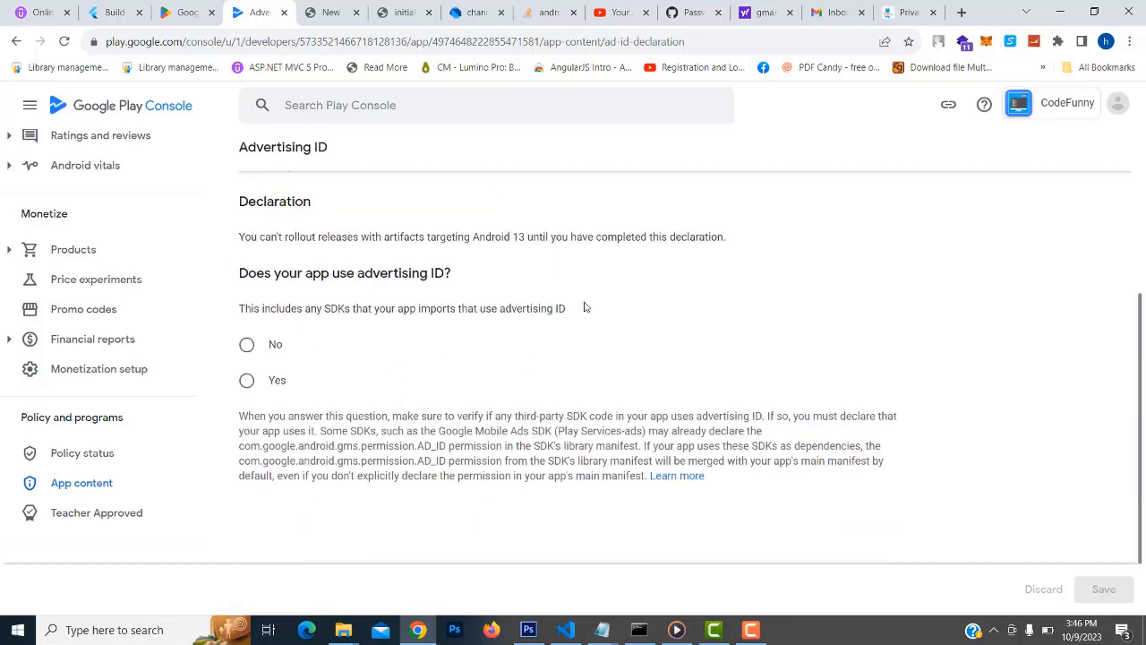
left_click(247, 346)
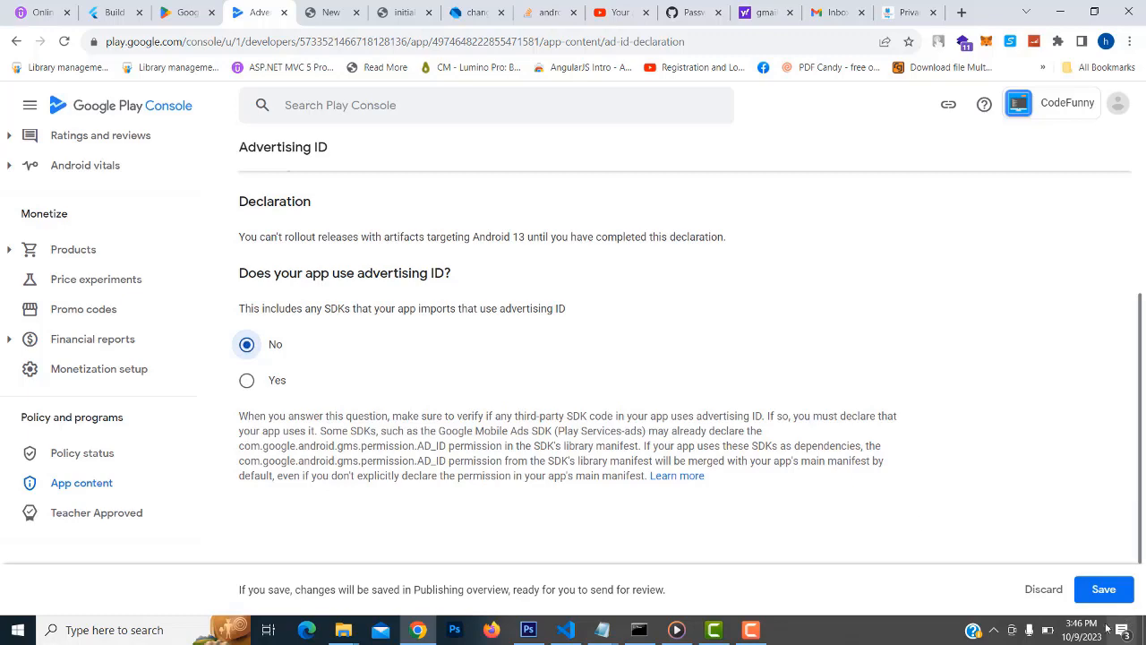
left_click(1106, 594)
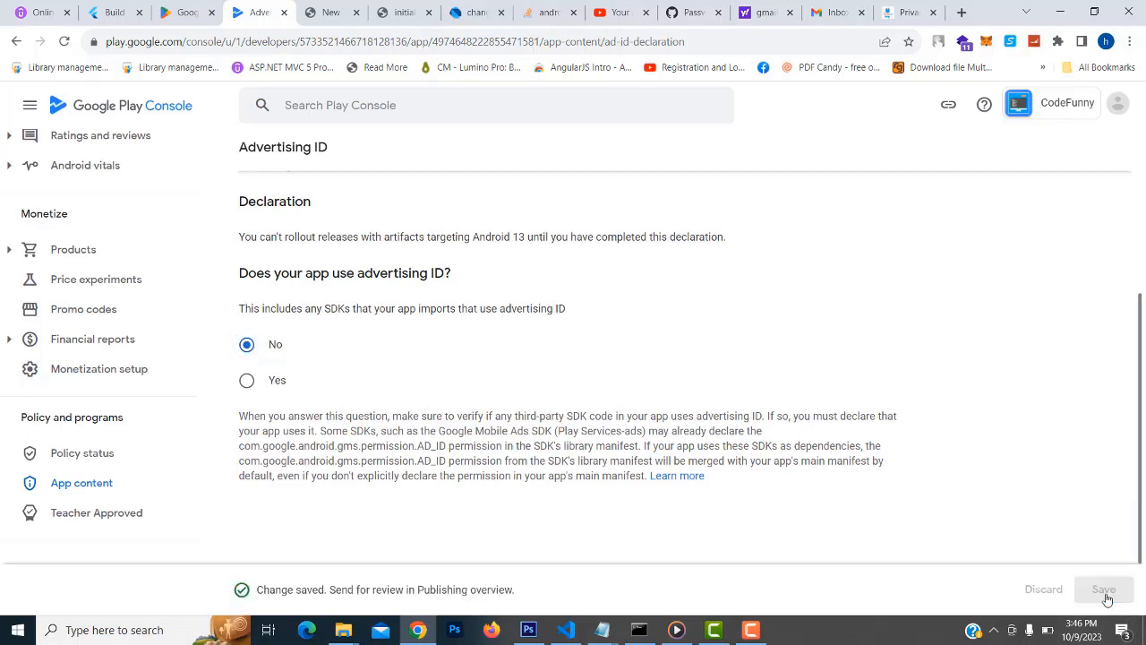
scroll(272, 141, "up", 5)
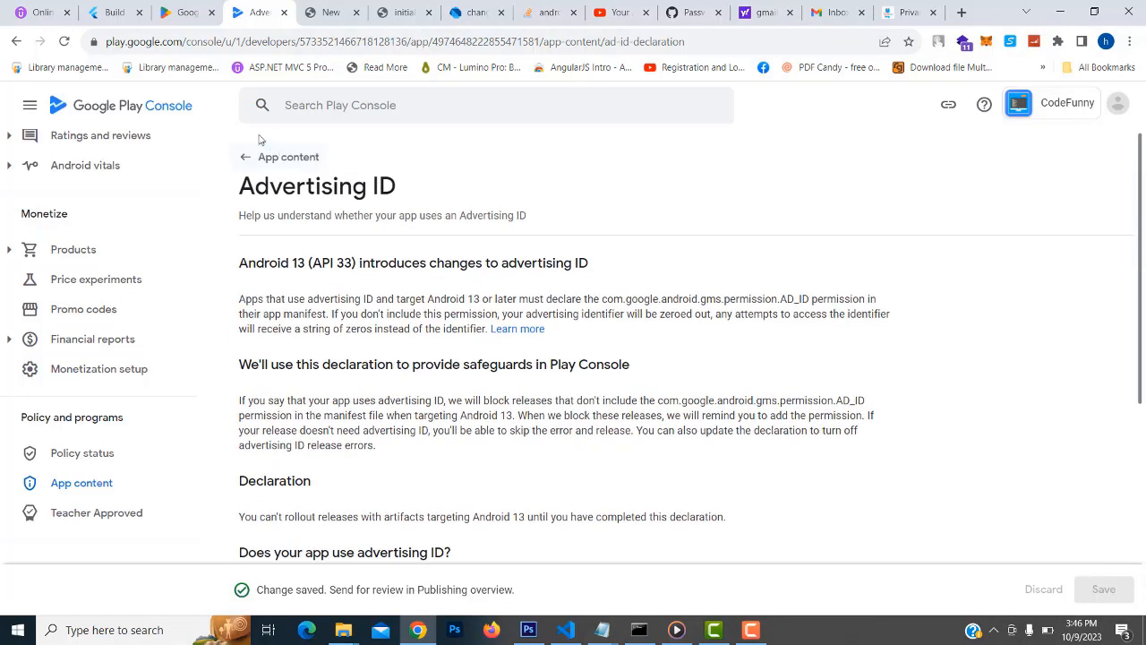
left_click(276, 157)
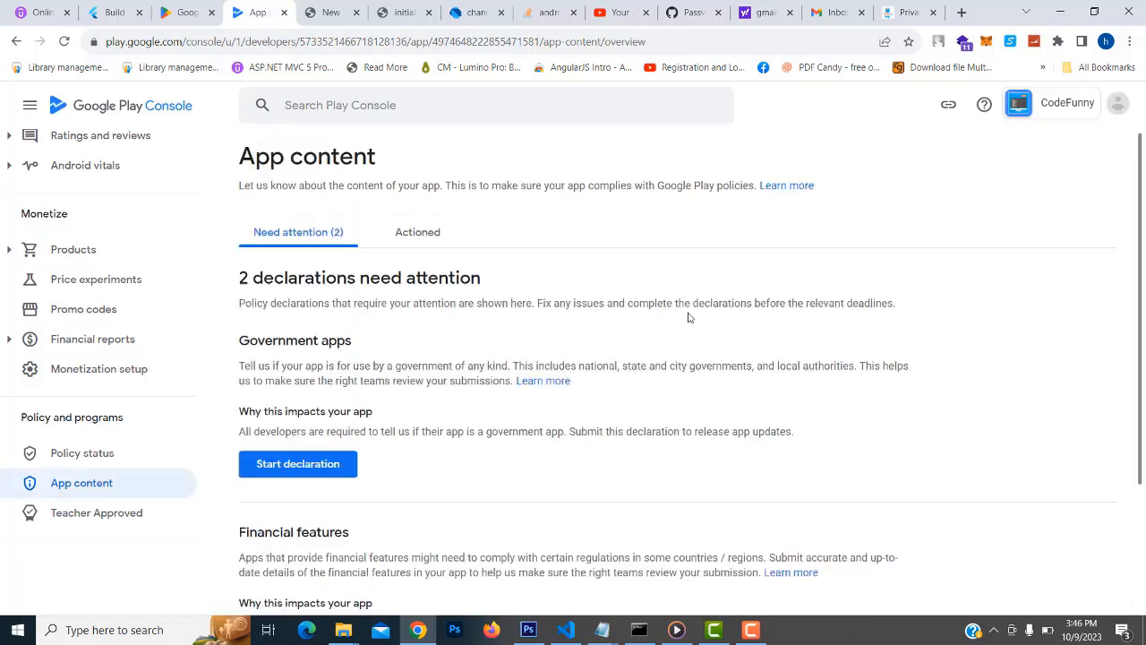
Mark the app as not a government app, save, and return to App content
scroll(691, 318, "down", 2)
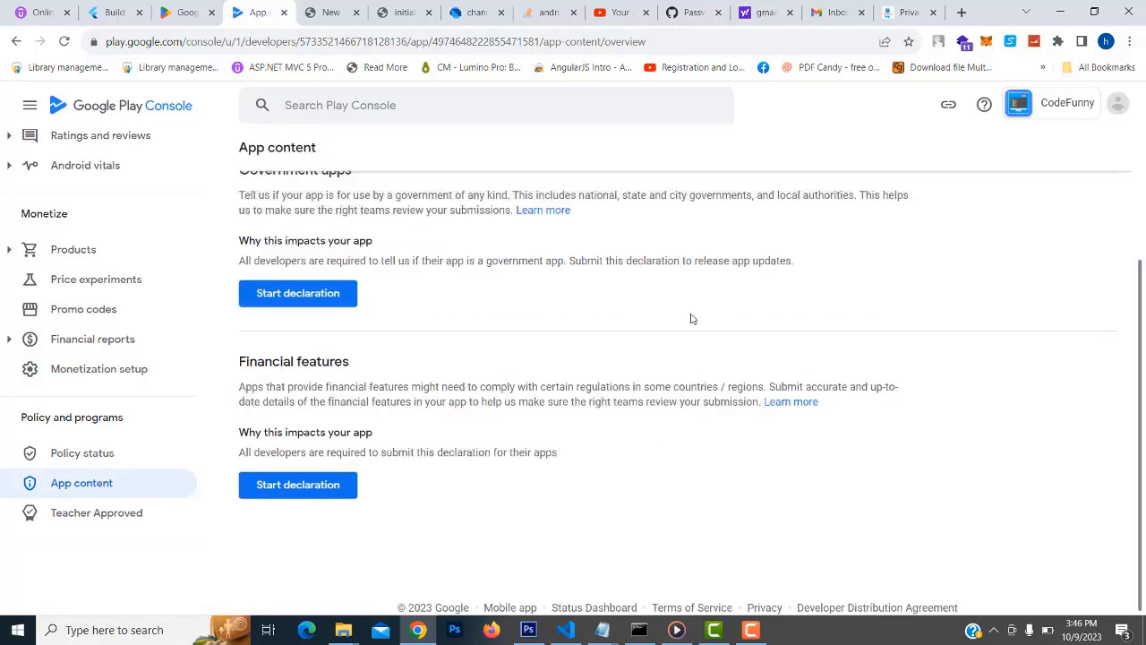
scroll(691, 318, "up", 1)
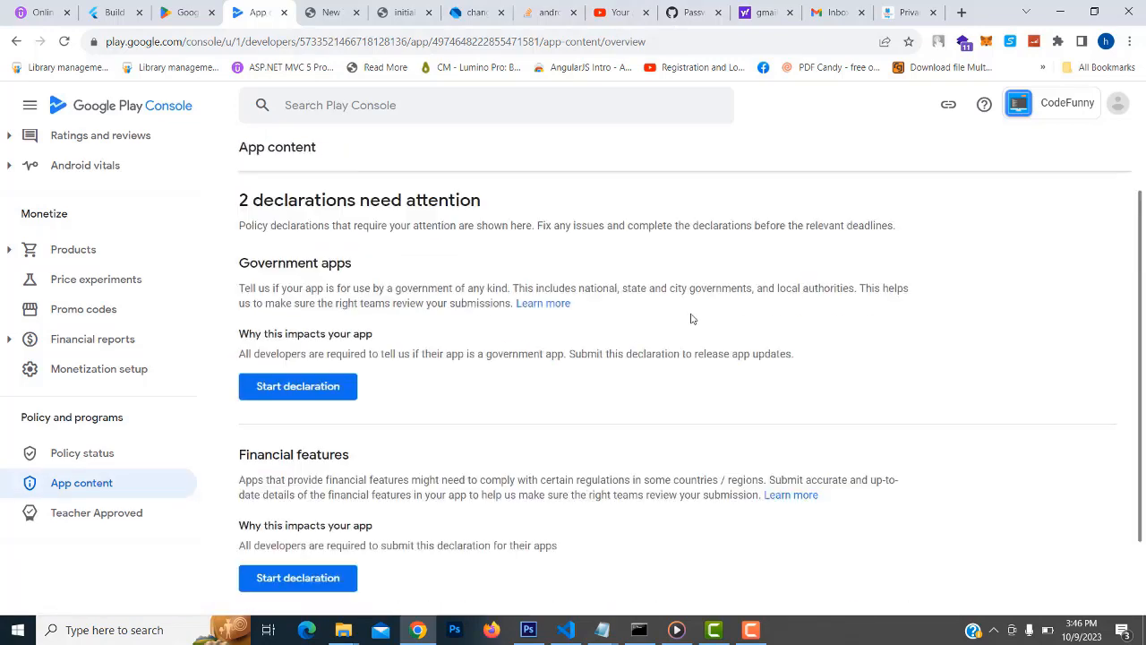
left_click(302, 392)
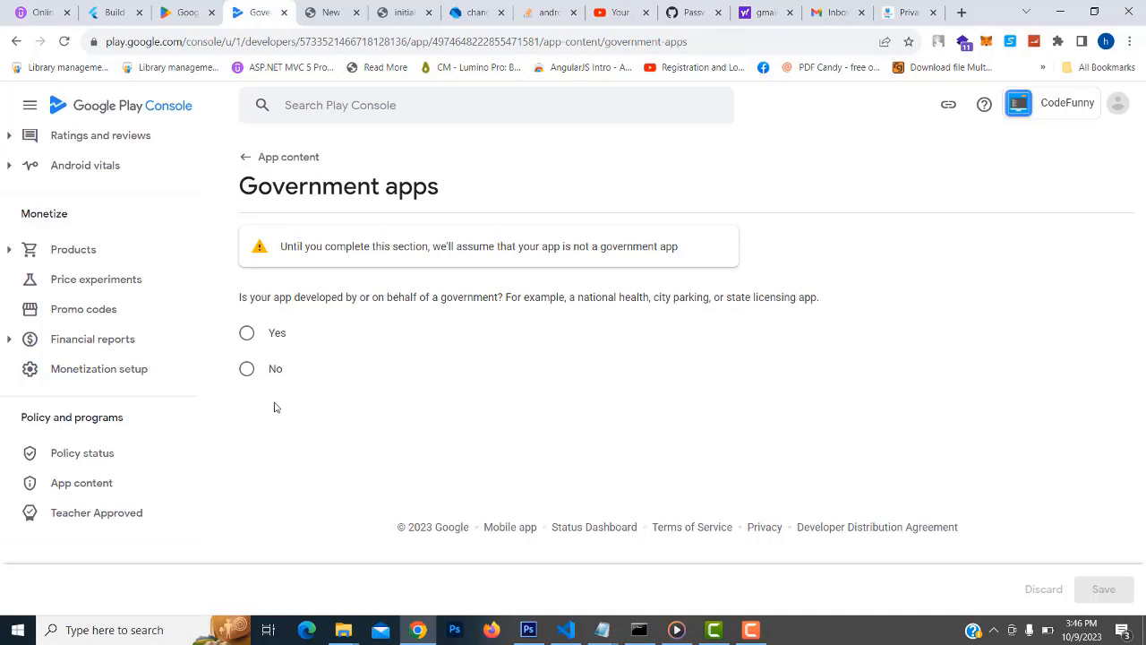
left_click(246, 368)
left_click(1102, 596)
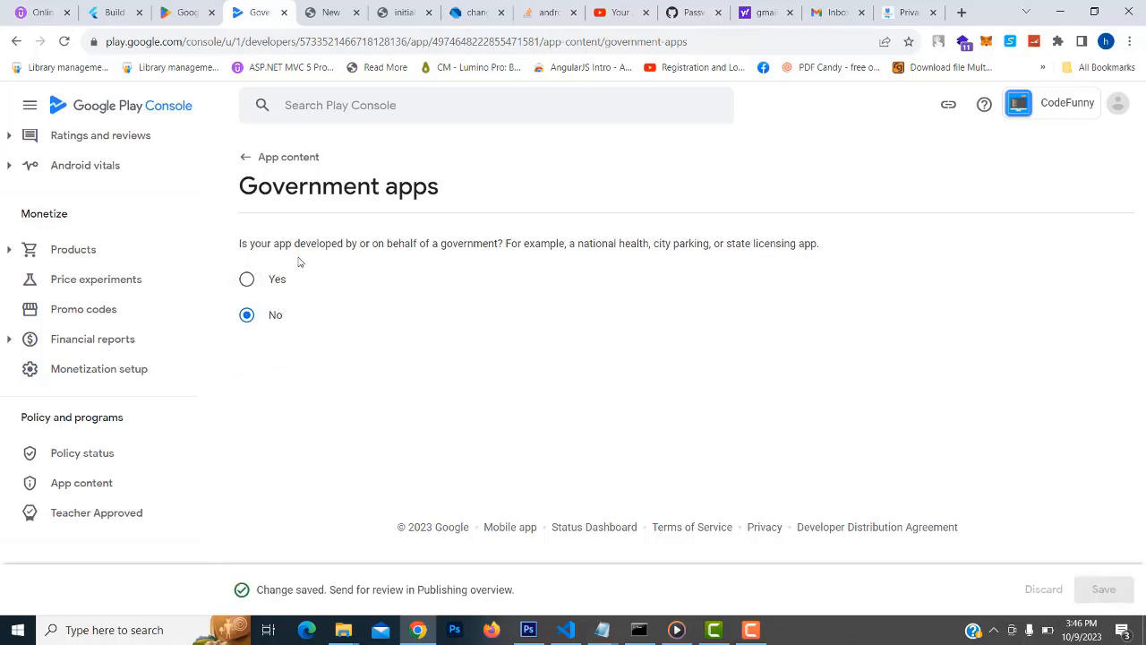
left_click(248, 160)
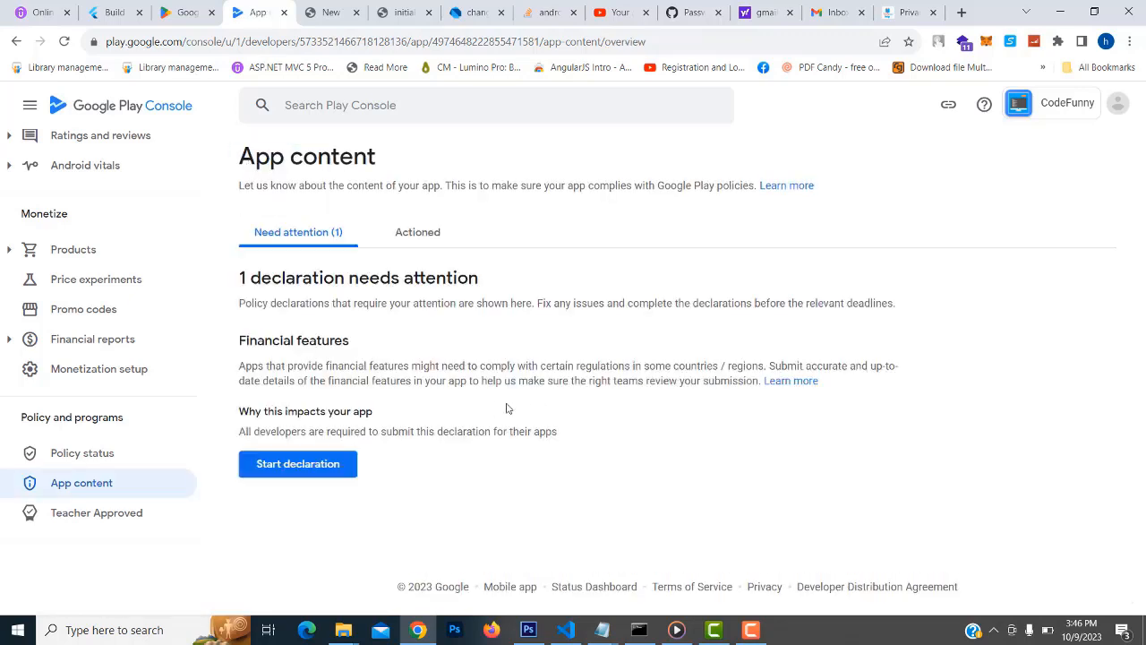
Start the Financial features declaration and tick the Other option
left_click(305, 465)
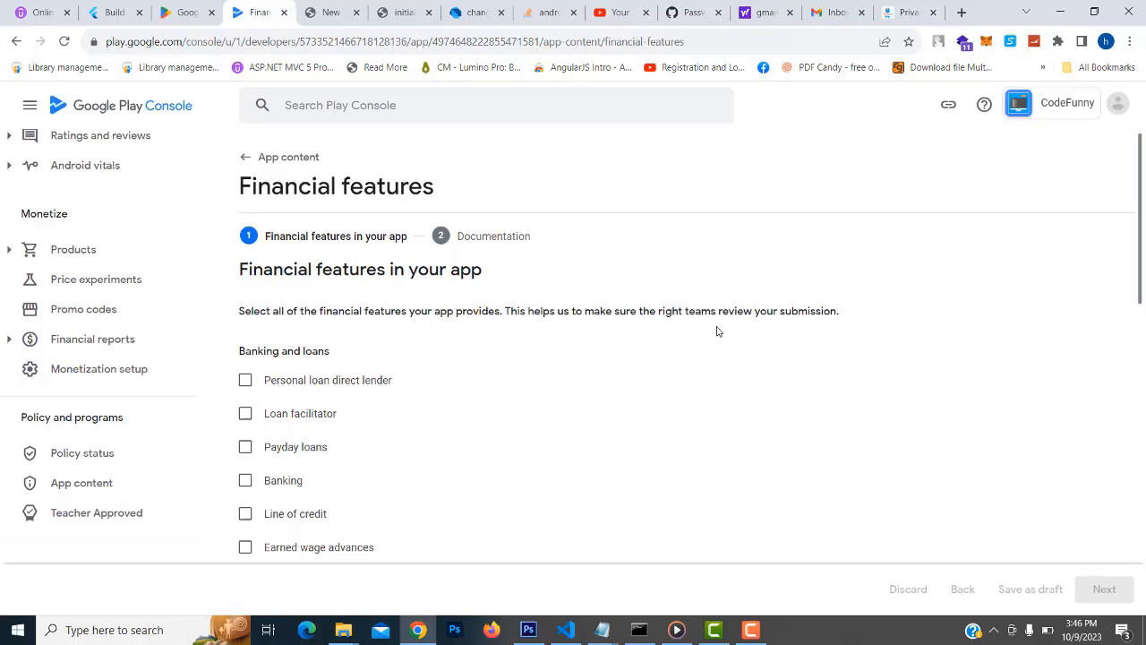
scroll(847, 320, "down", 2)
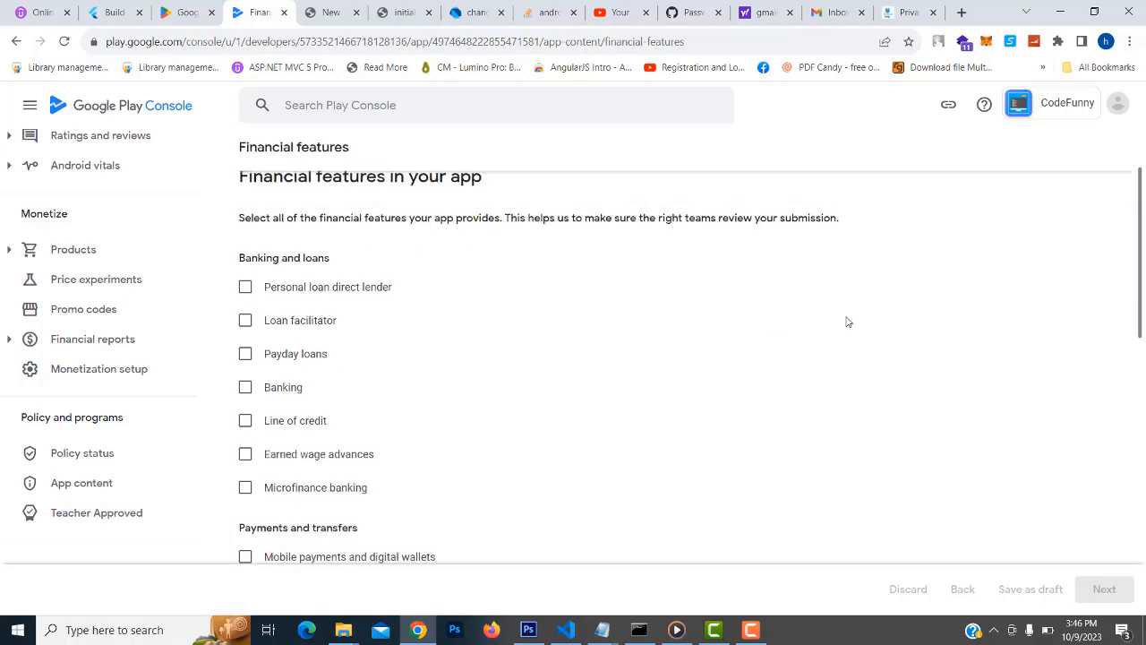
scroll(847, 321, "up", 2)
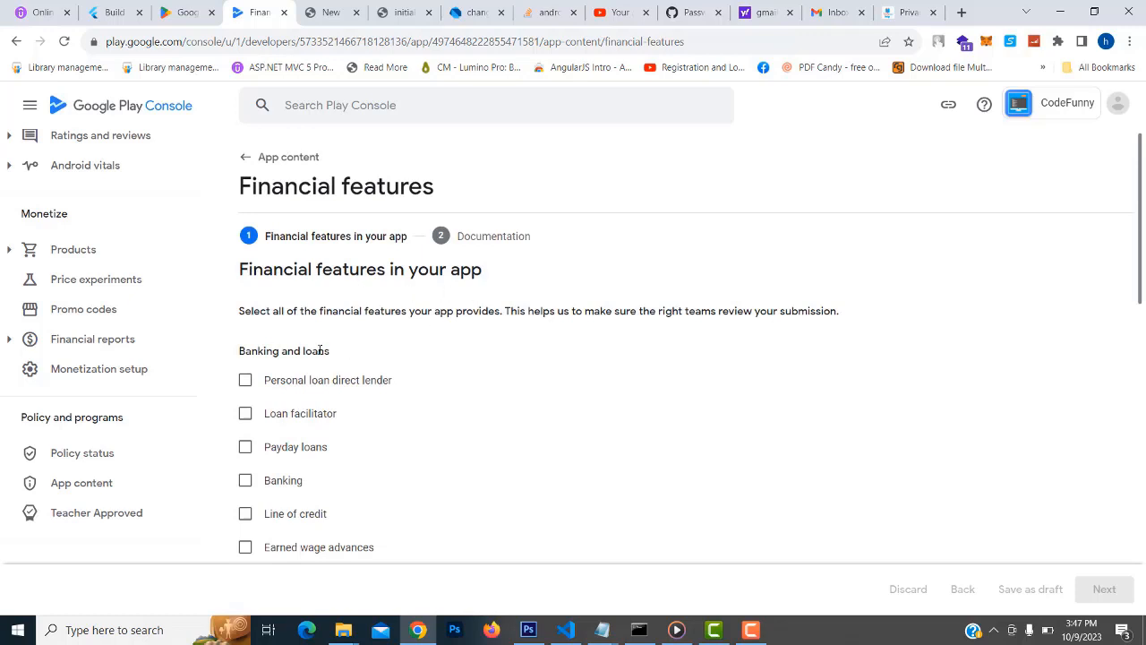
scroll(526, 353, "down", 3)
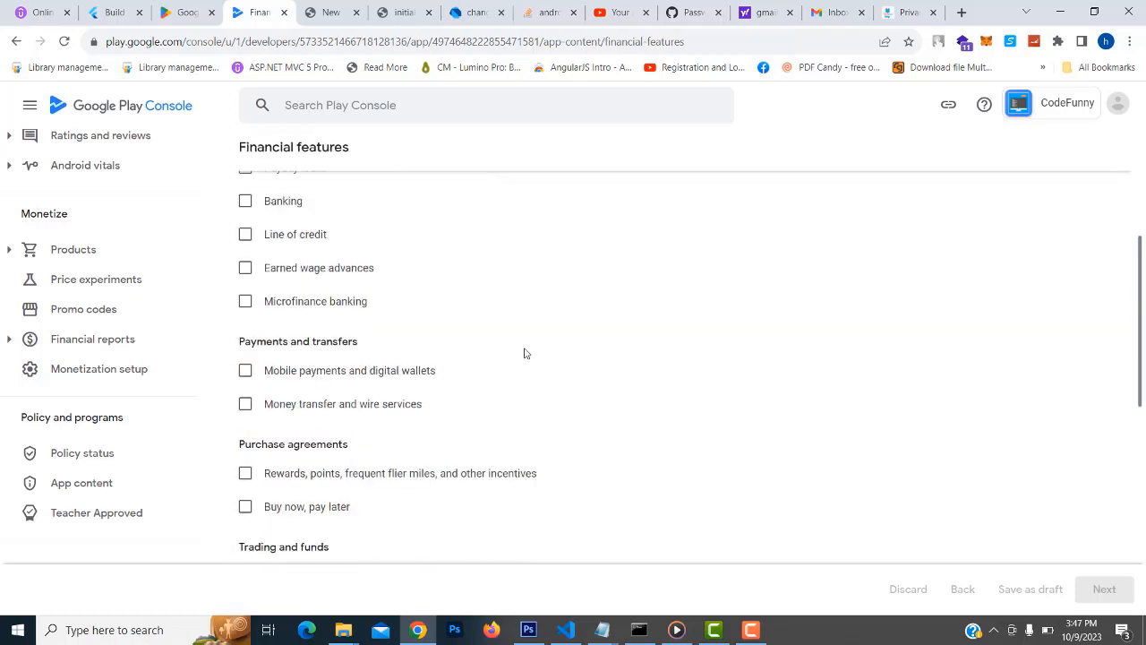
scroll(526, 353, "down", 1)
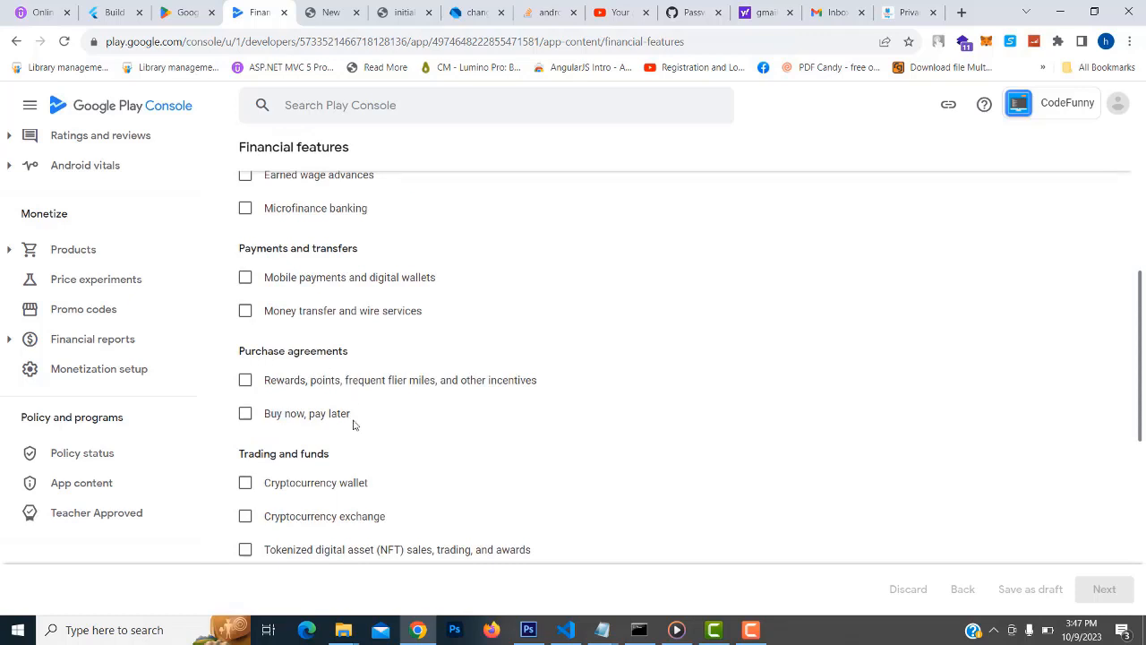
scroll(498, 438, "down", 1)
scroll(394, 392, "down", 3)
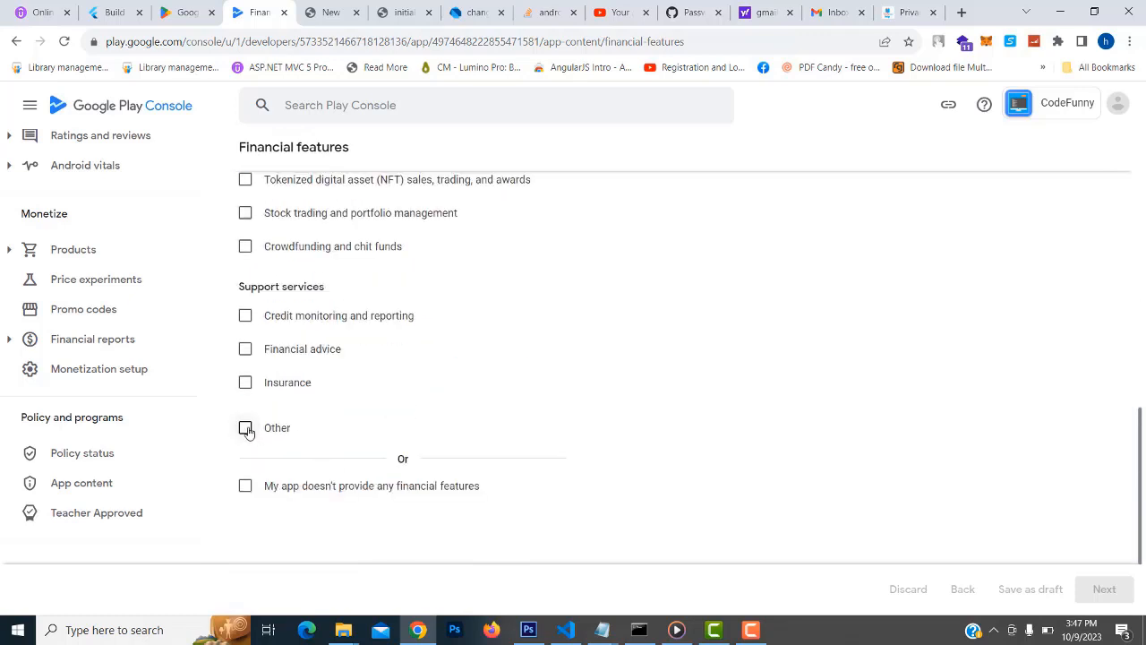
left_click(246, 429)
Describe the other financial feature as 'Programming'
scroll(588, 427, "down", 1)
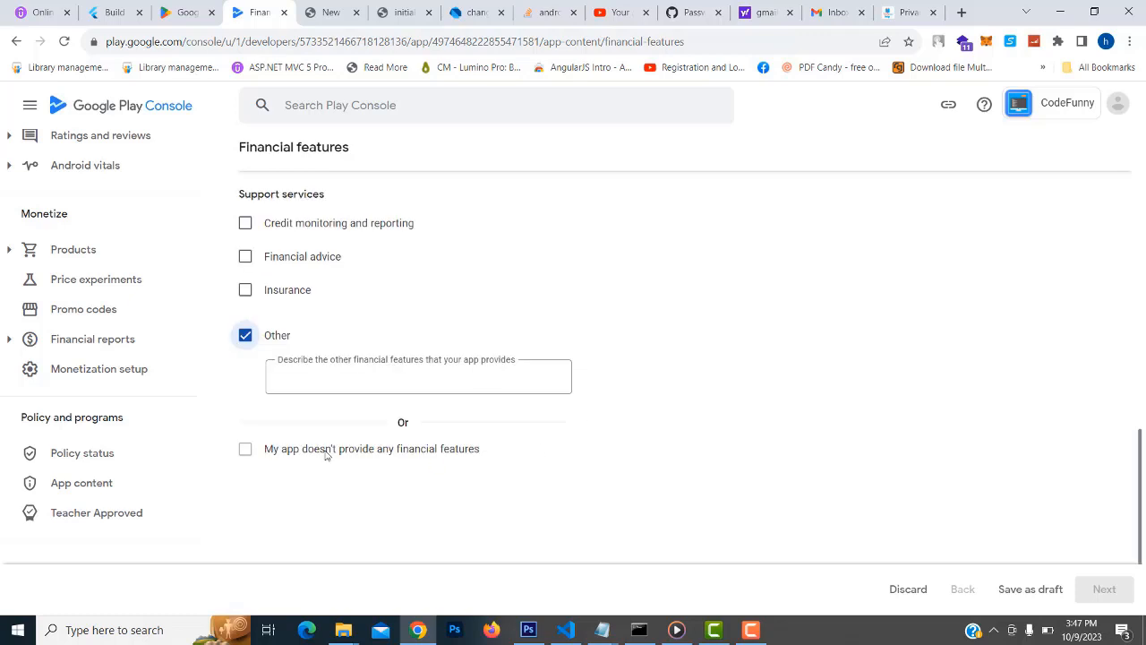
scroll(345, 425, "up", 5)
scroll(385, 408, "up", 3)
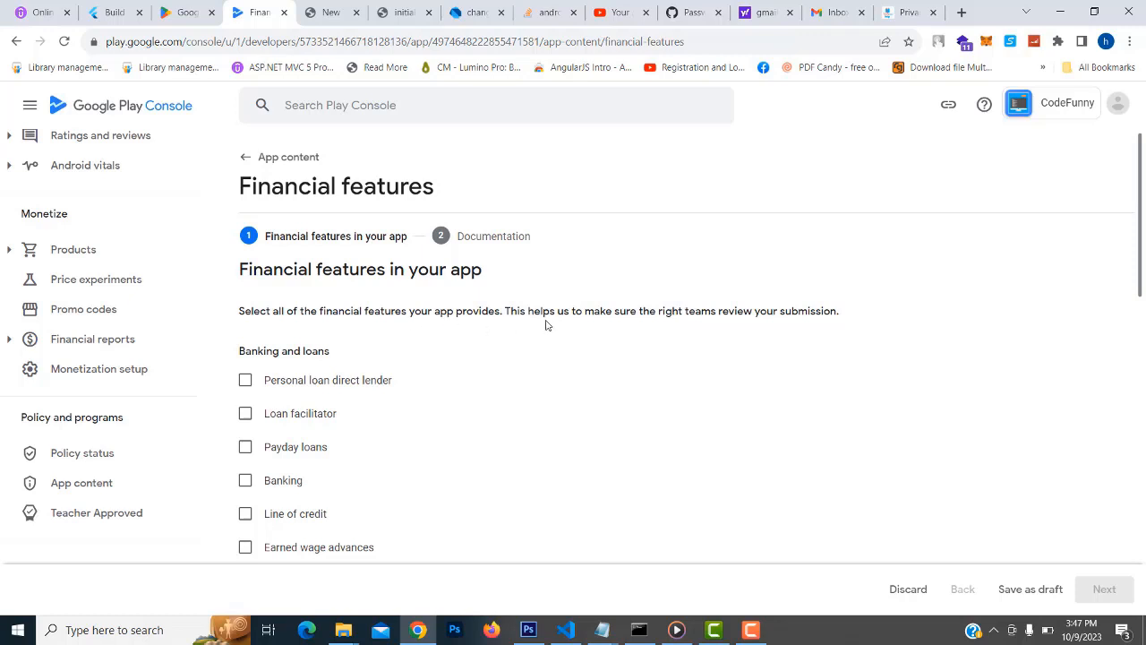
scroll(328, 391, "down", 1)
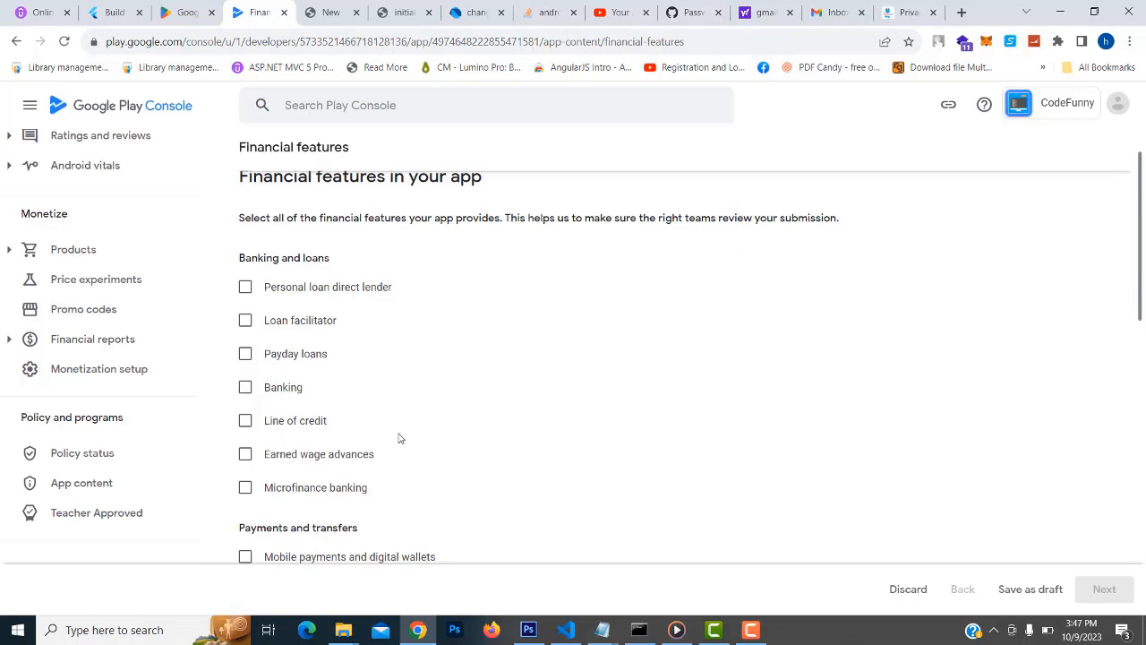
scroll(396, 439, "down", 1)
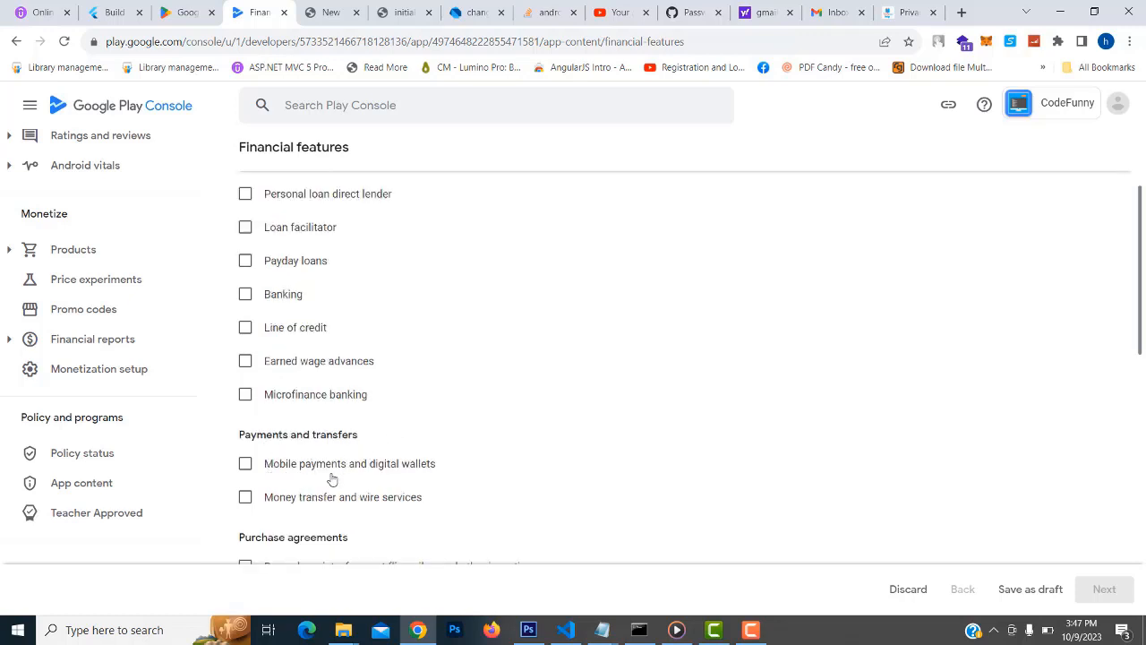
scroll(341, 481, "down", 2)
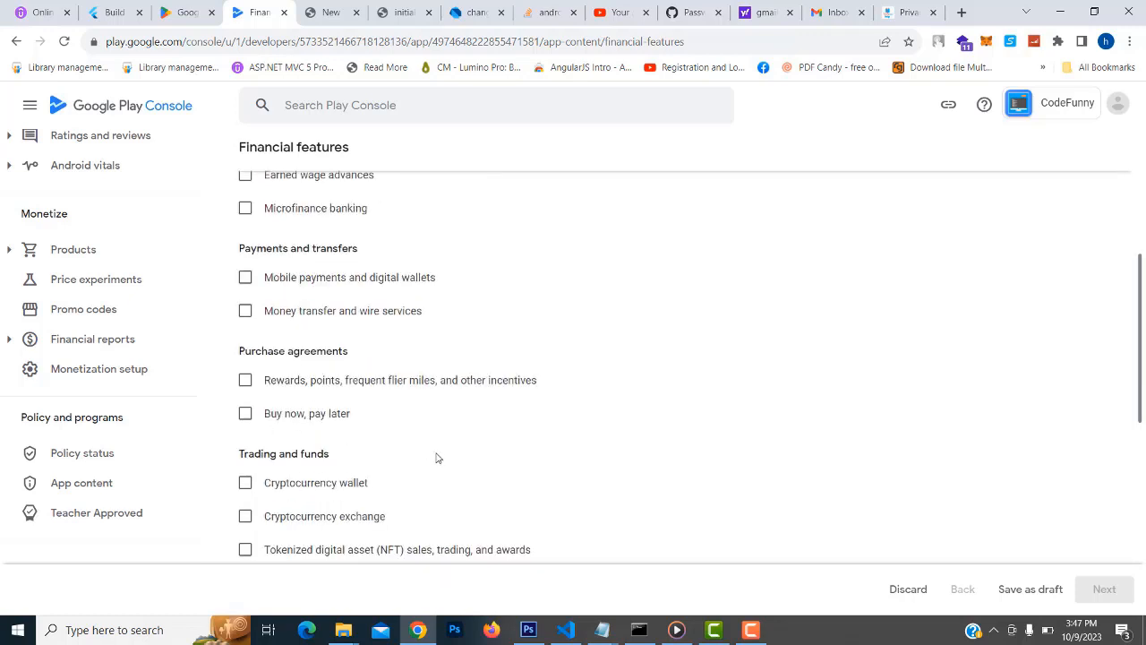
scroll(429, 455, "down", 1)
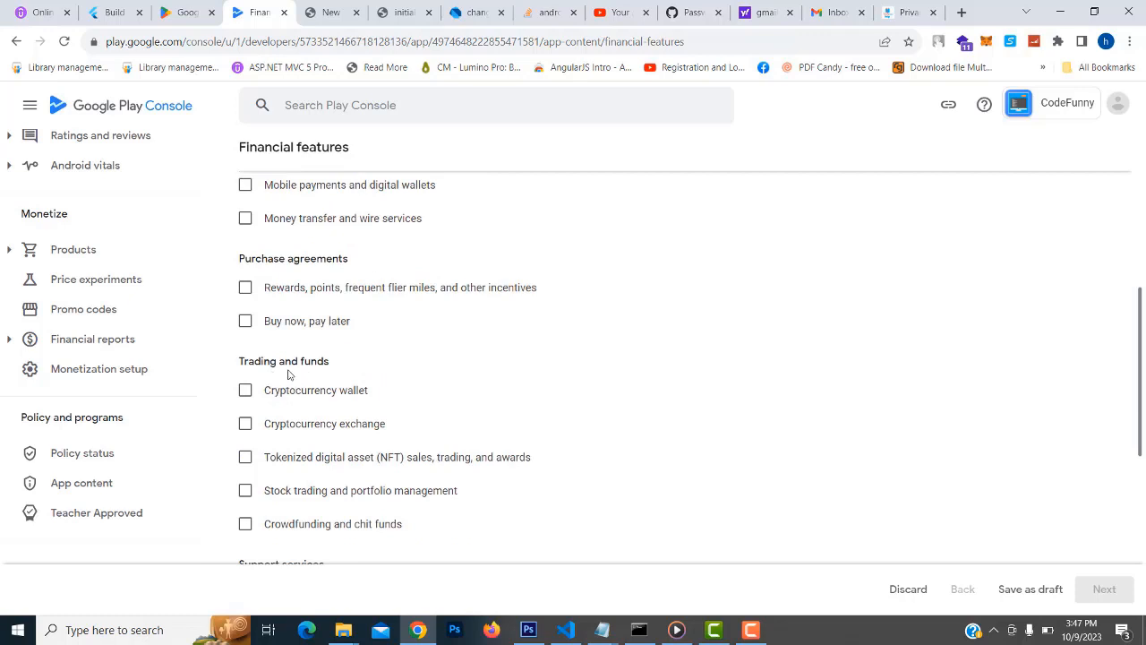
scroll(354, 416, "down", 2)
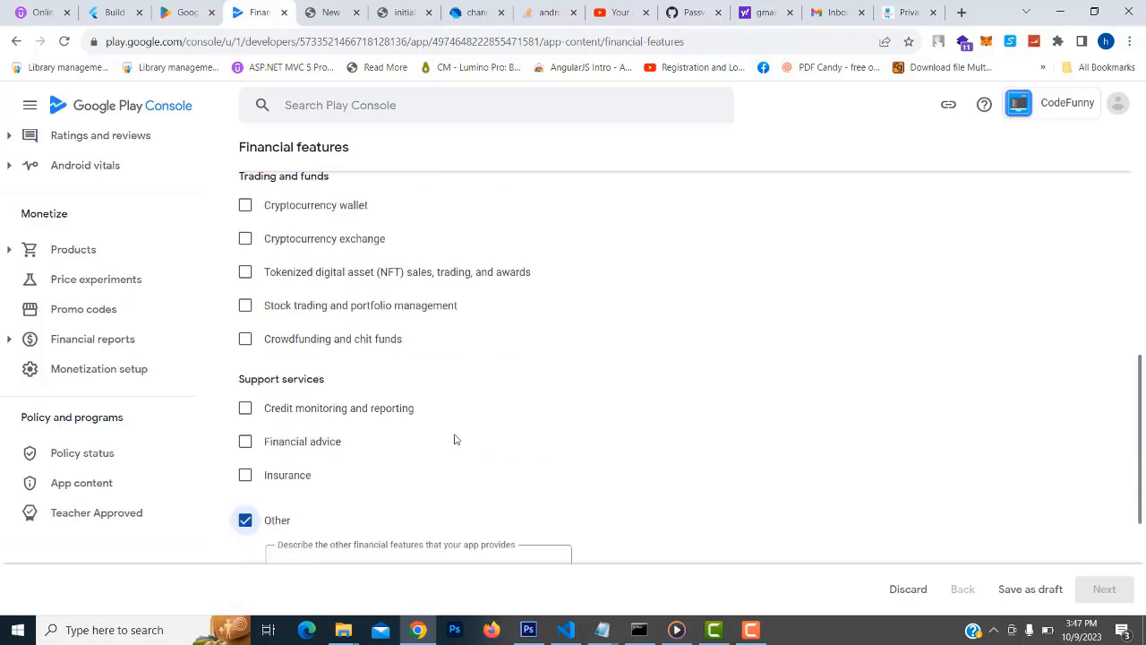
scroll(307, 380, "down", 2)
left_click(309, 380)
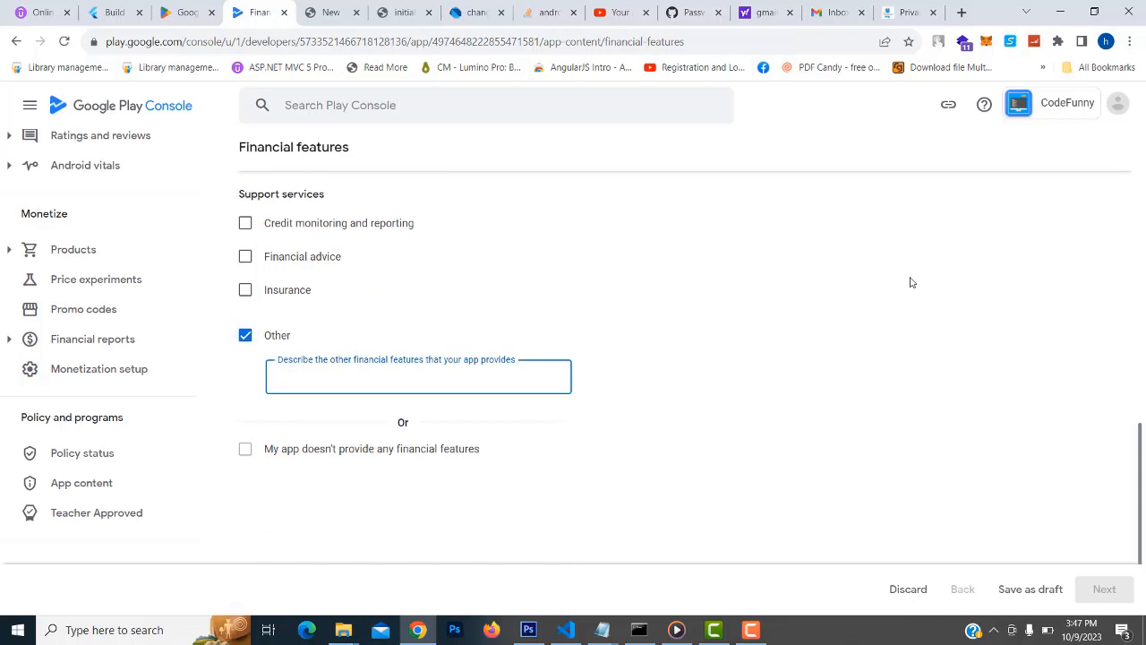
type("Course Learning App")
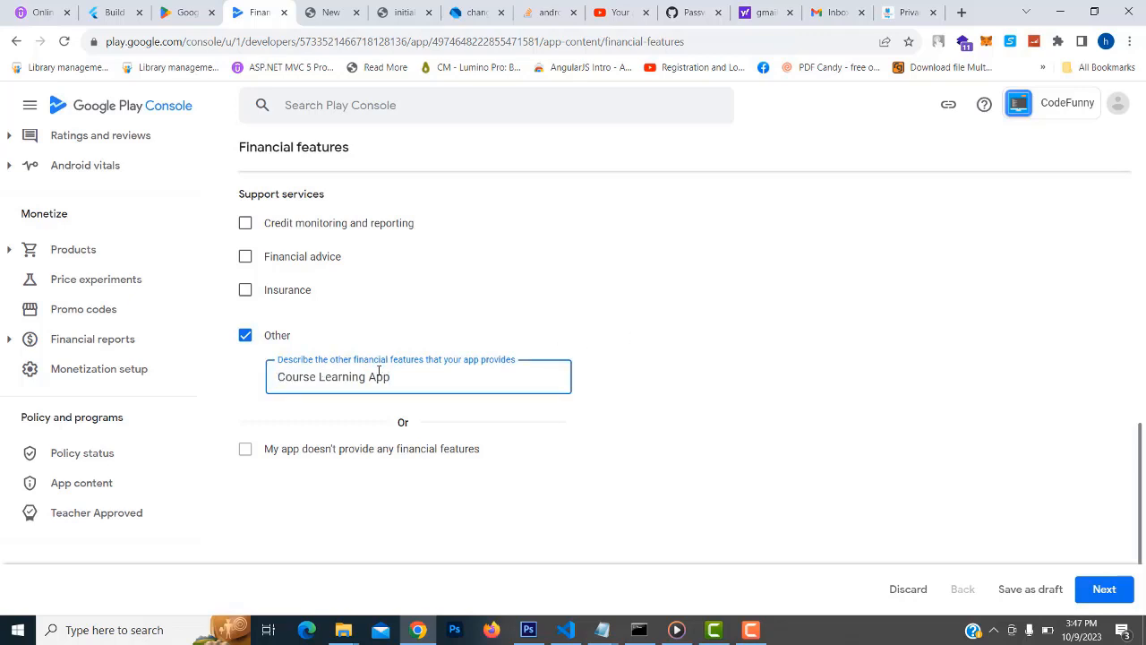
type("Programmi")
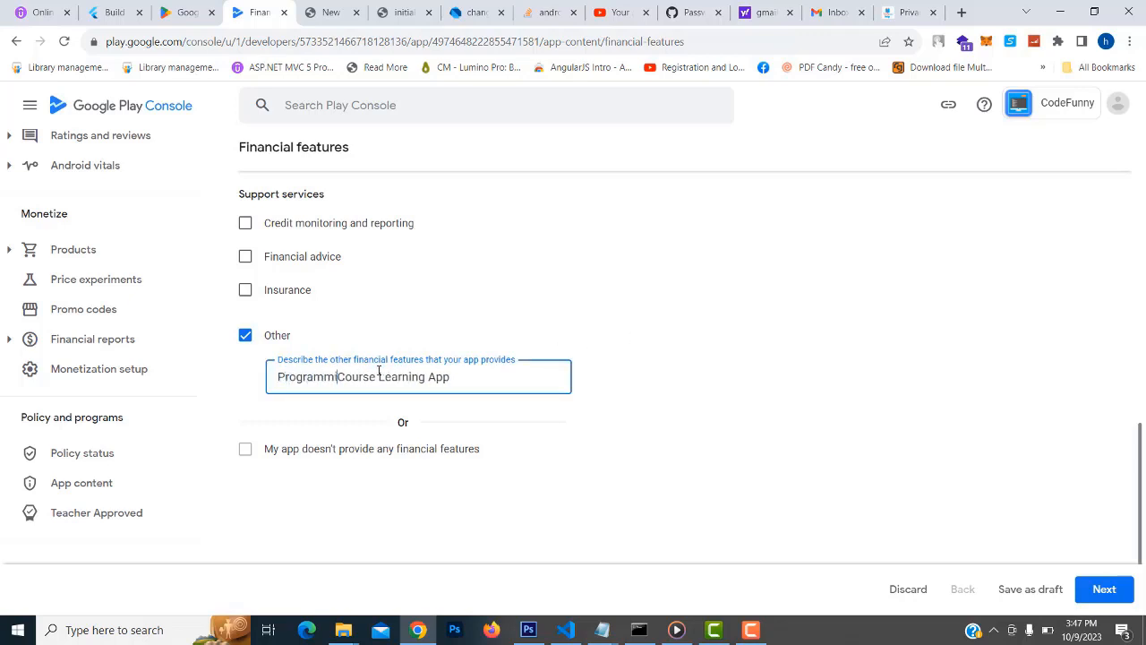
type("ng")
Untick Other and select 'My app doesn't provide any financial features' instead
scroll(440, 314, "up", 15)
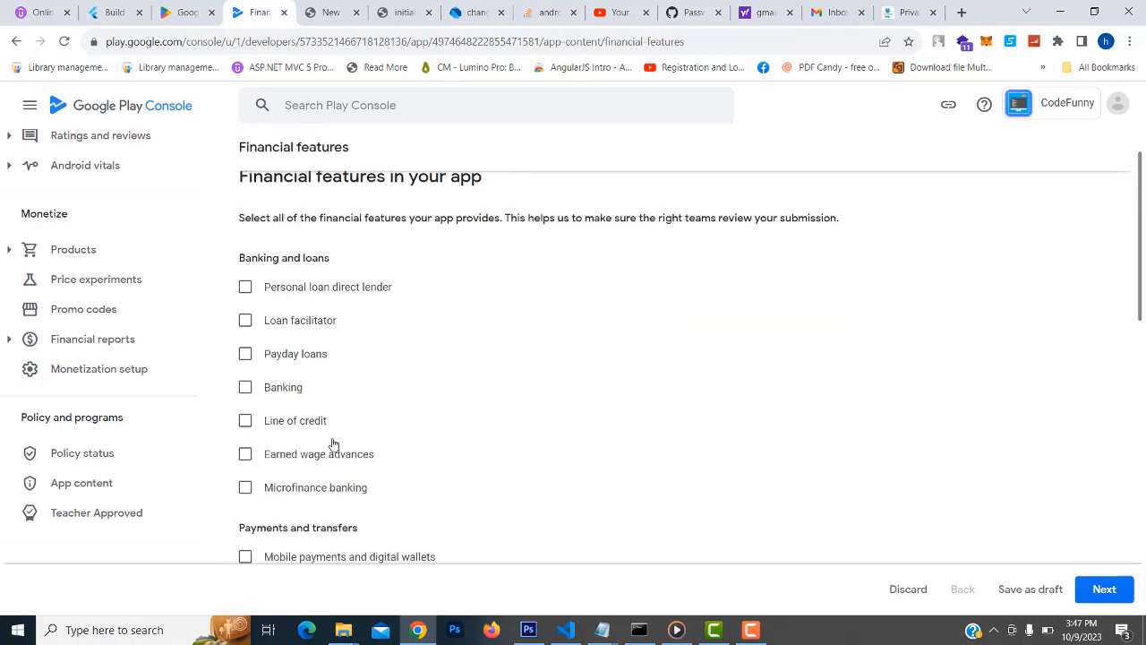
scroll(380, 458, "down", 1)
scroll(515, 473, "down", 10)
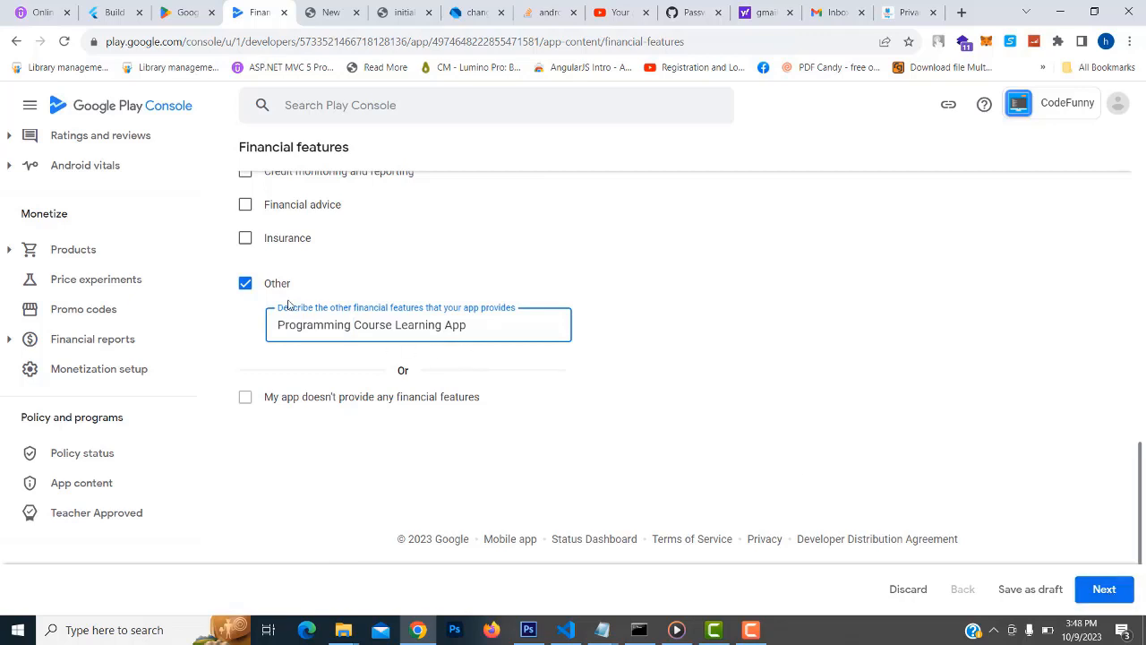
left_click(244, 284)
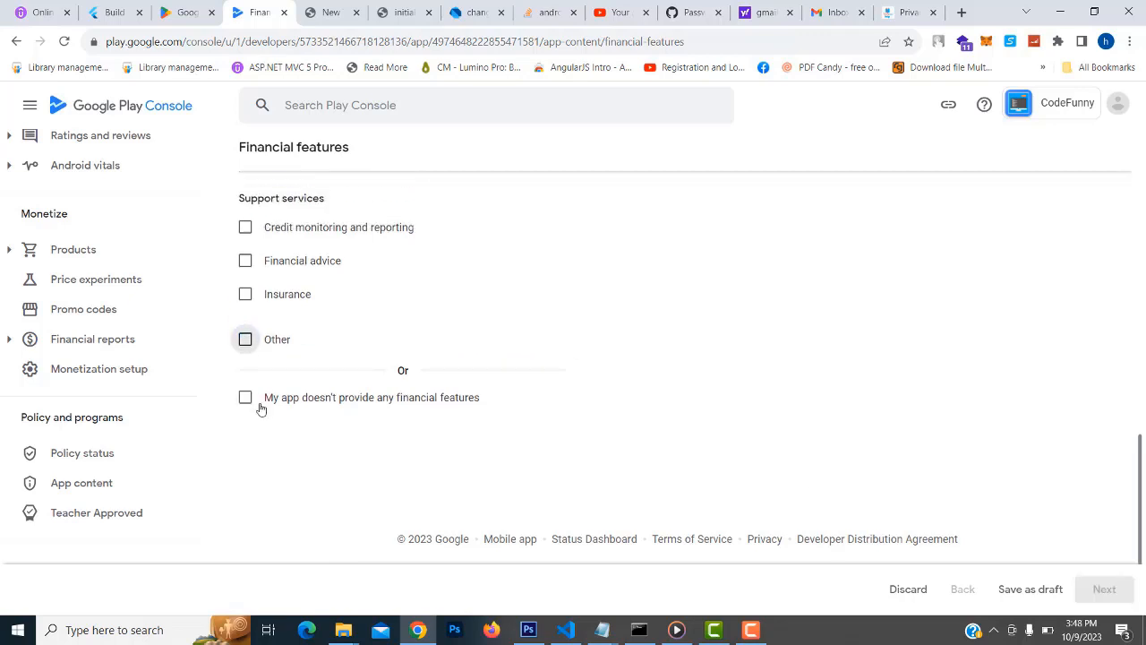
left_click(244, 399)
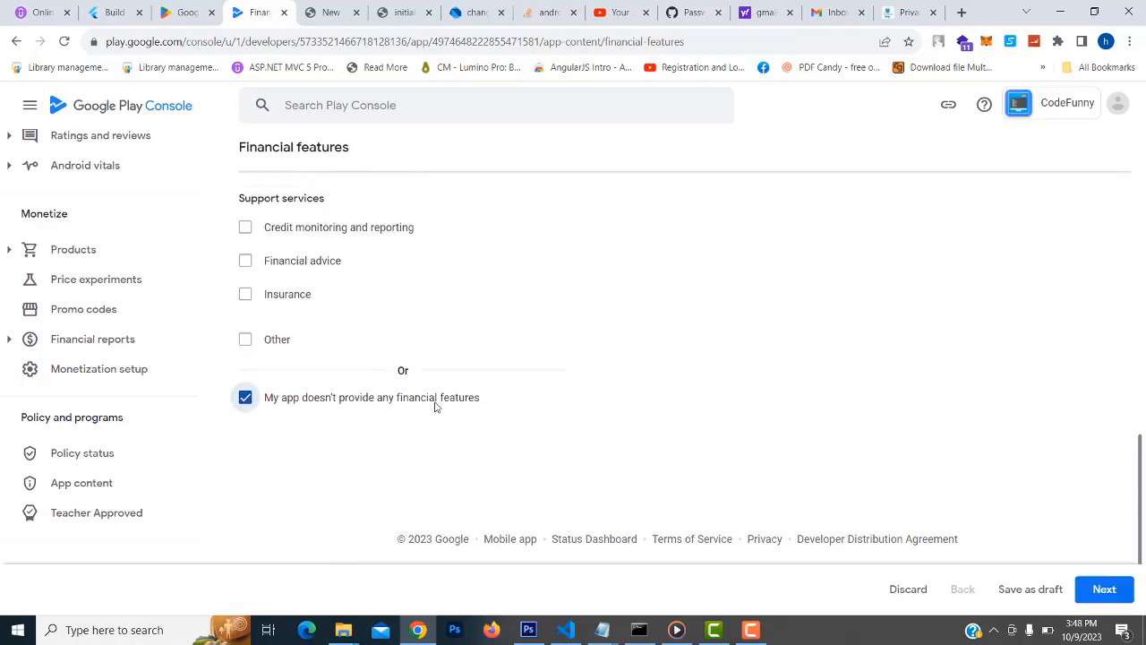
Save the Financial features declaration and return to App content, which shows nothing needing attention
left_click(1105, 588)
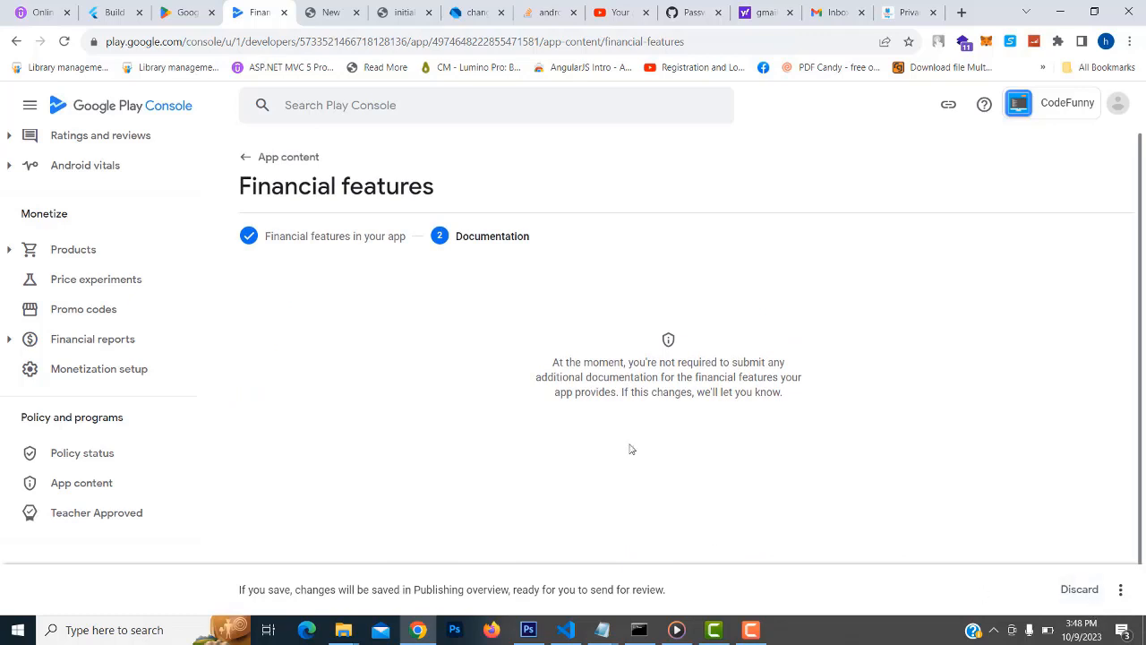
left_click(1120, 589)
left_click(1073, 560)
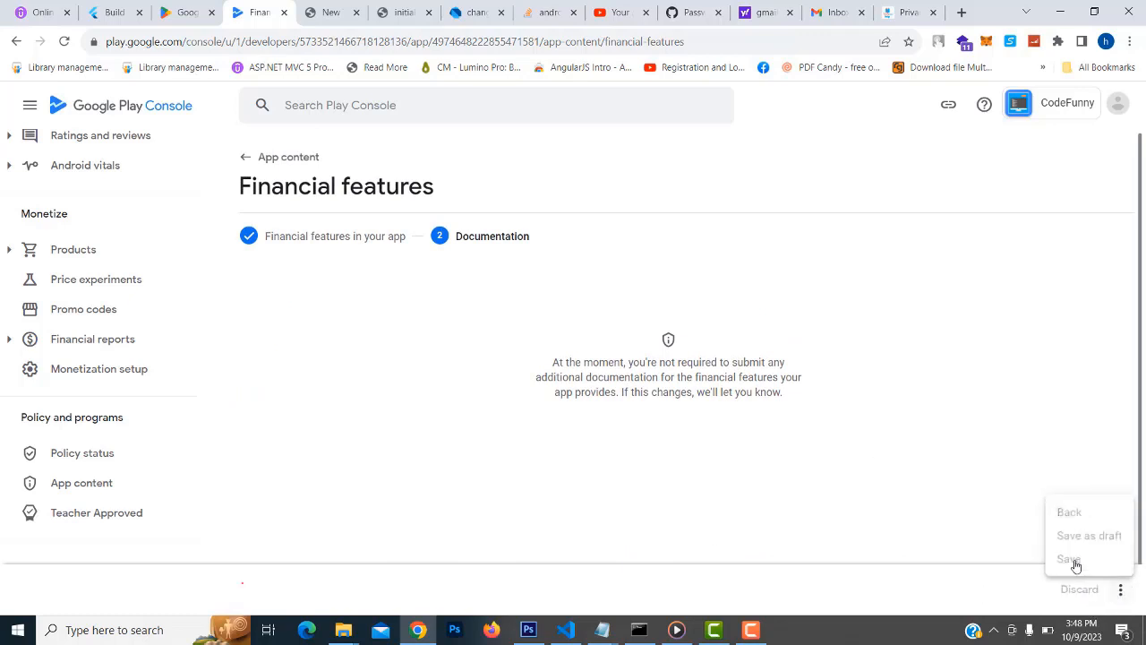
left_click(254, 162)
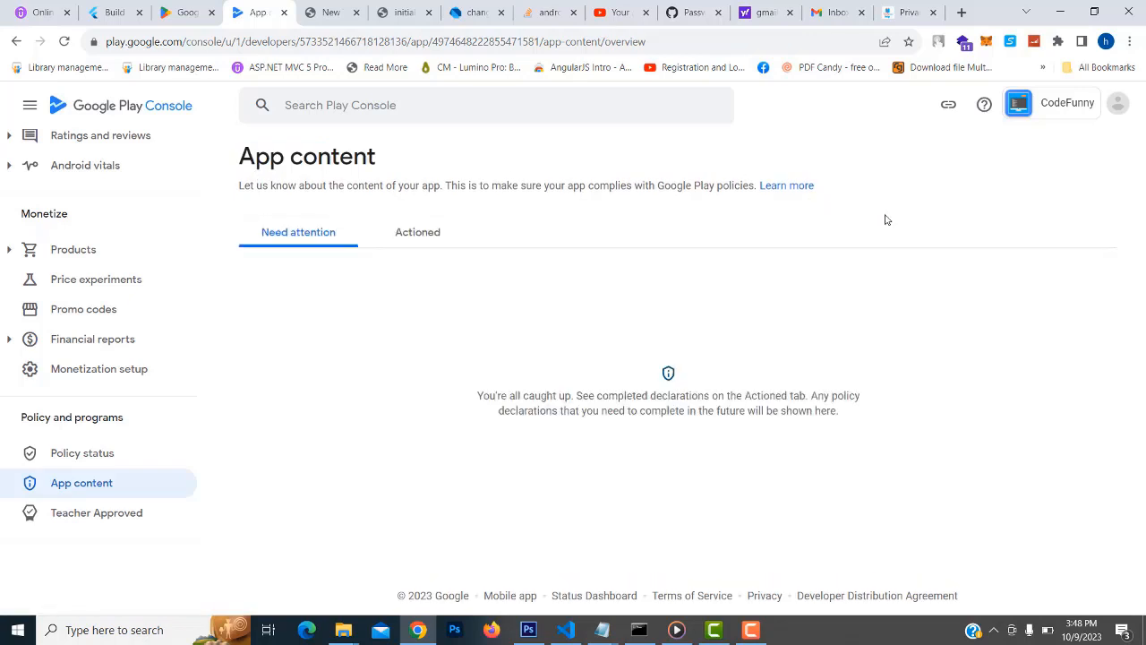
left_click(93, 484)
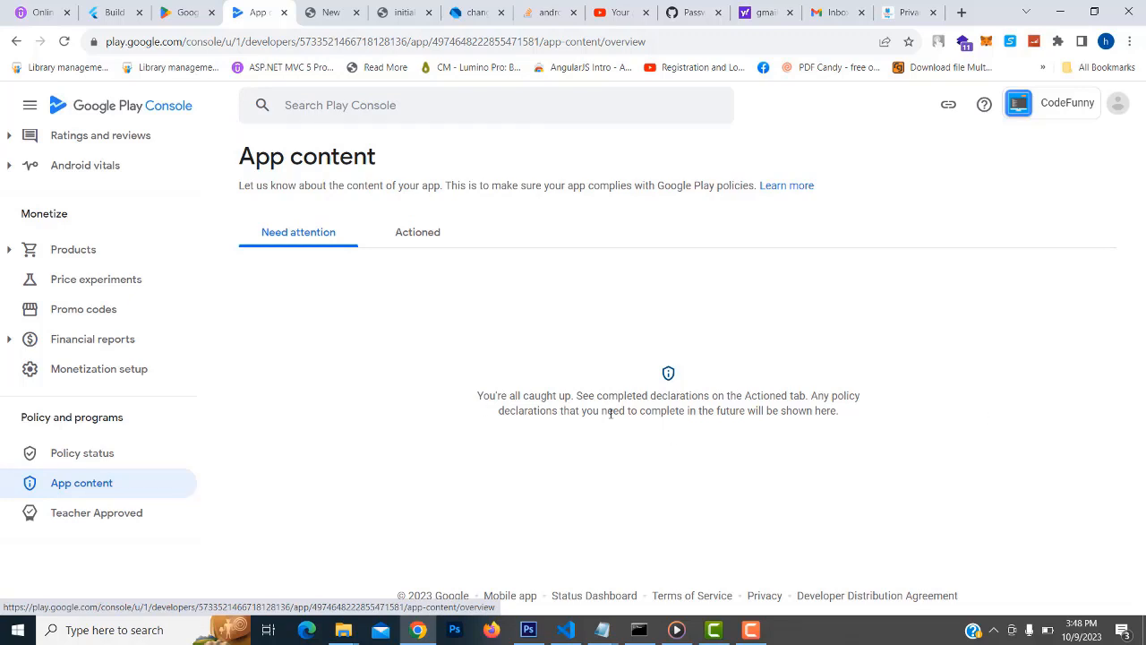
scroll(164, 373, "up", 10)
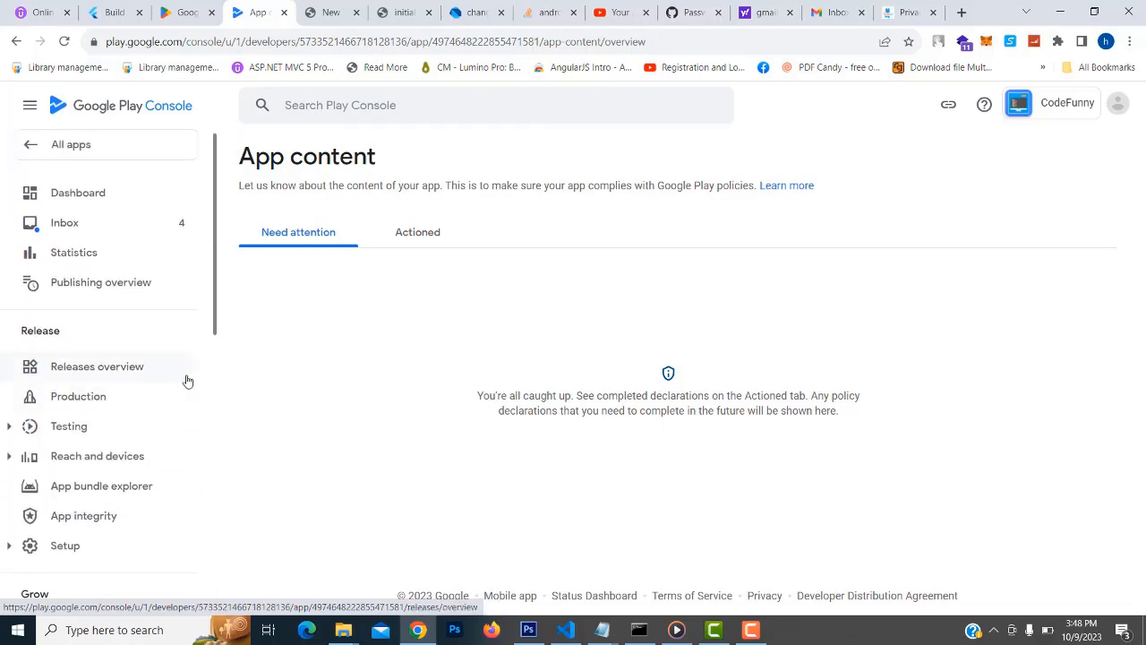
Edit the draft Production release 2 (1.0.0), review its one warning, and save it
left_click(83, 397)
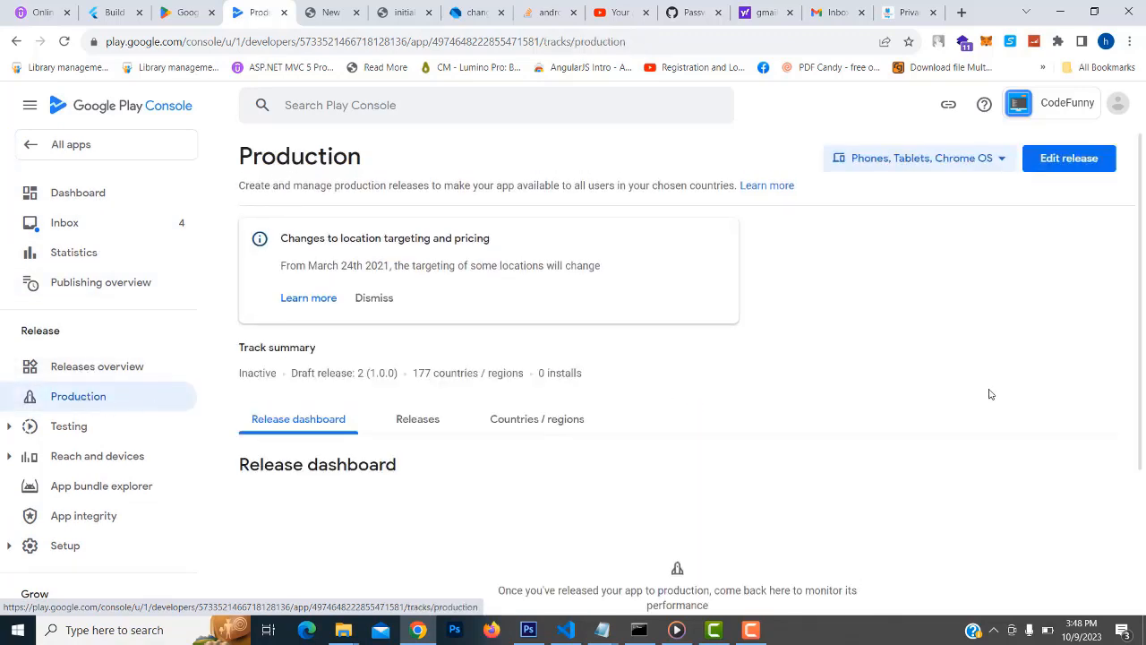
scroll(951, 392, "down", 1)
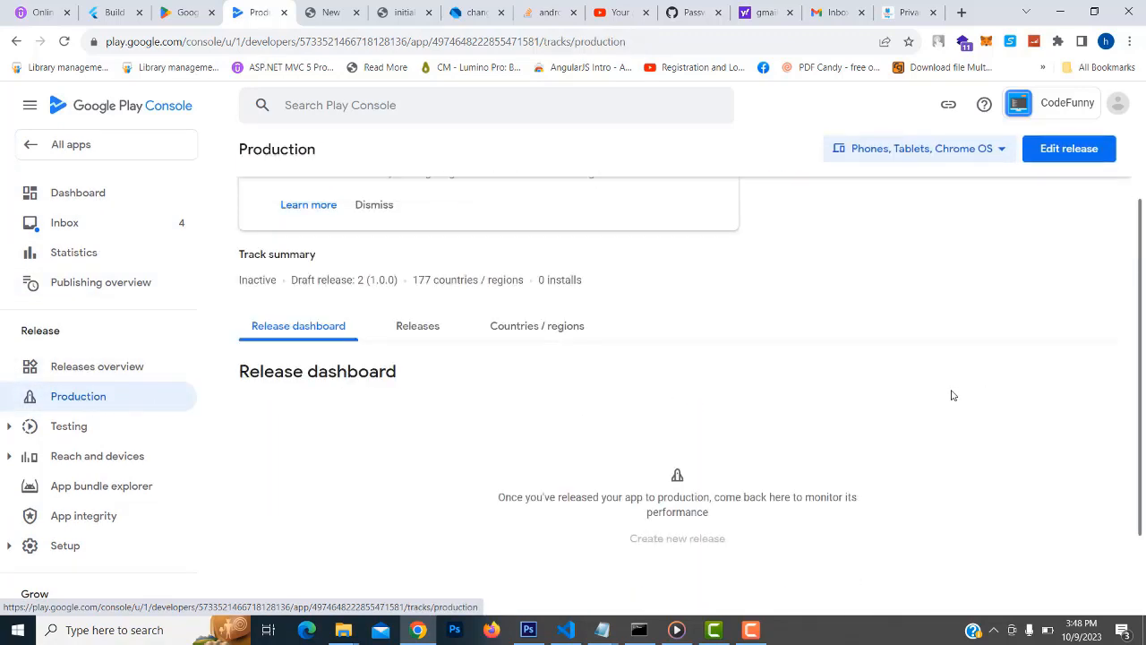
left_click(1068, 151)
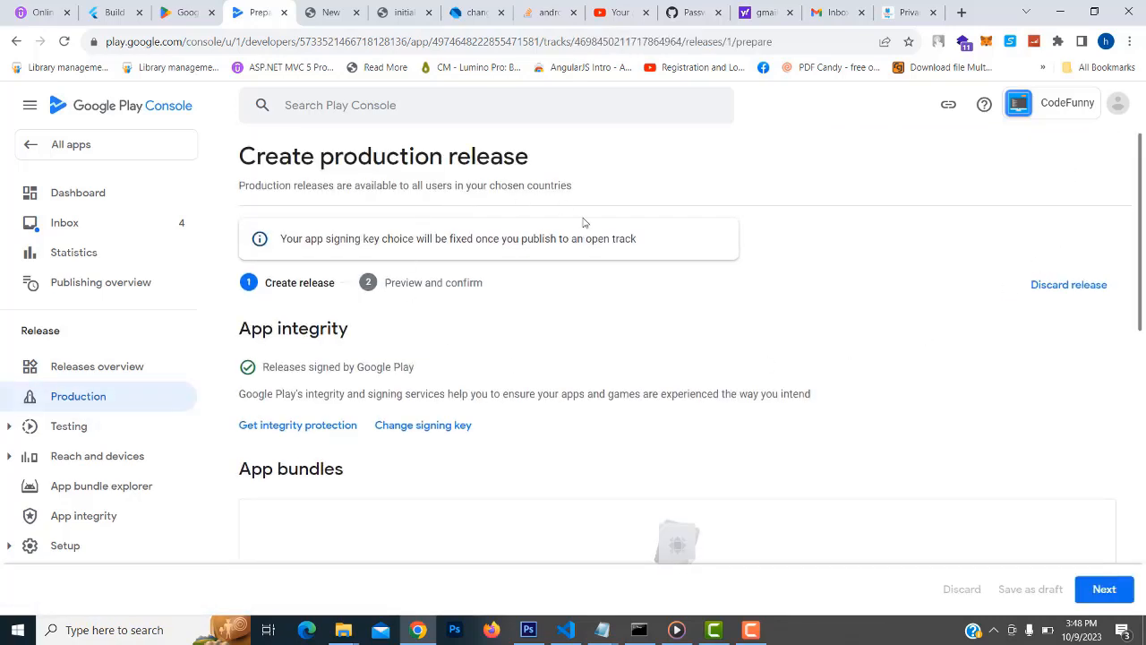
scroll(785, 297, "down", 4)
scroll(780, 297, "up", 4)
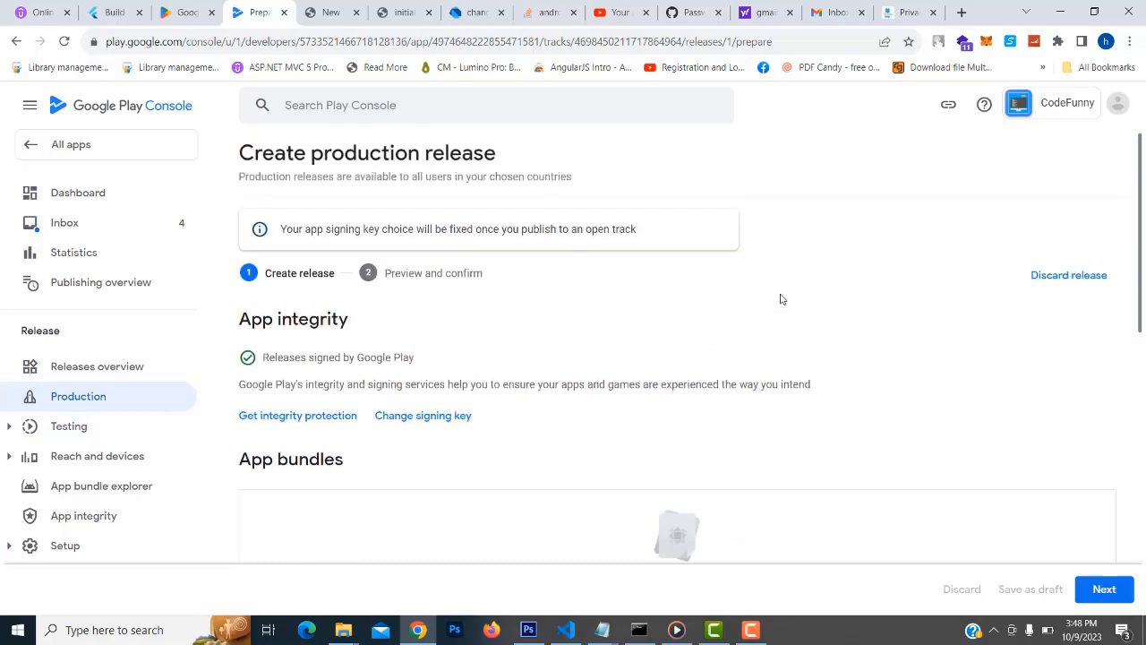
left_click(1107, 589)
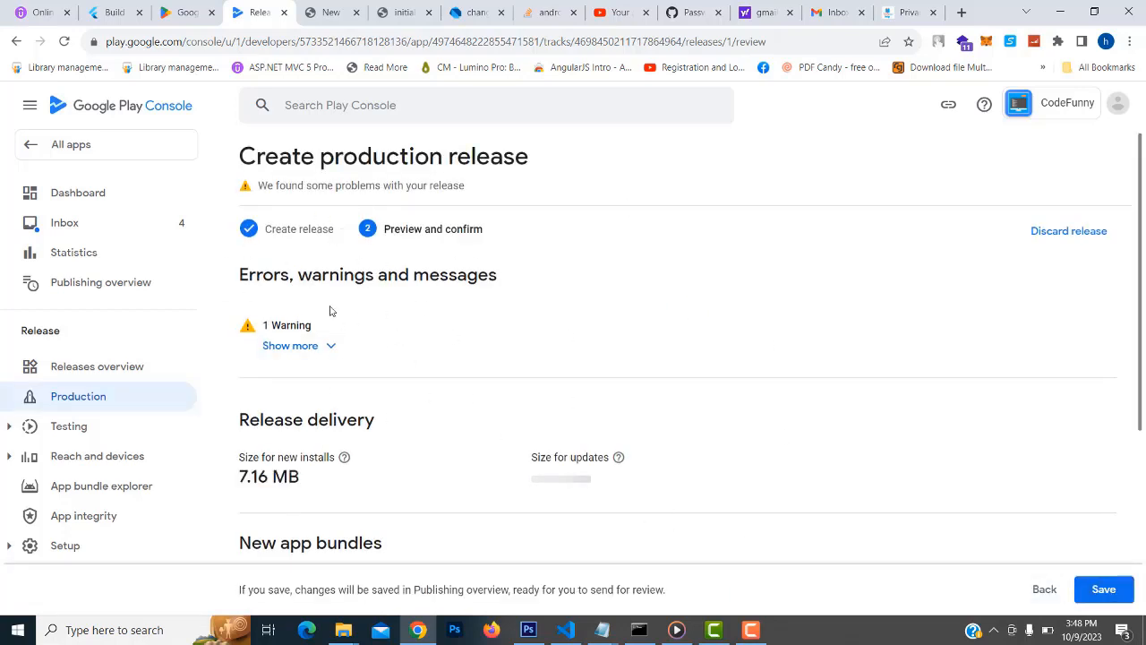
left_click(325, 347)
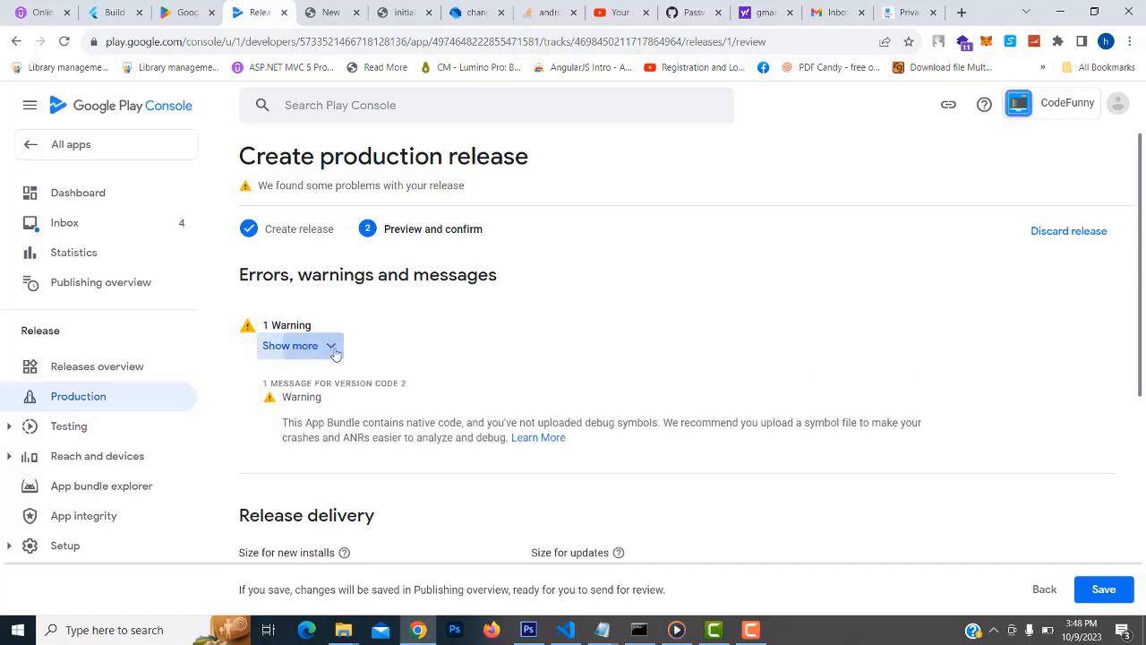
left_click(325, 348)
scroll(744, 386, "down", 2)
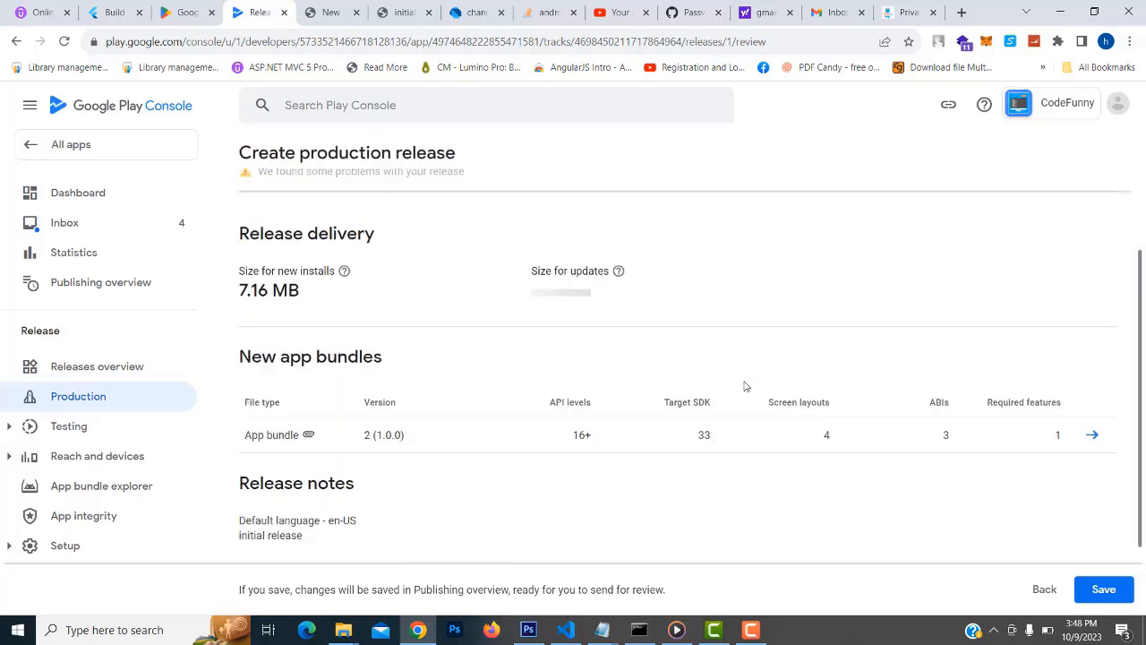
left_click(1106, 591)
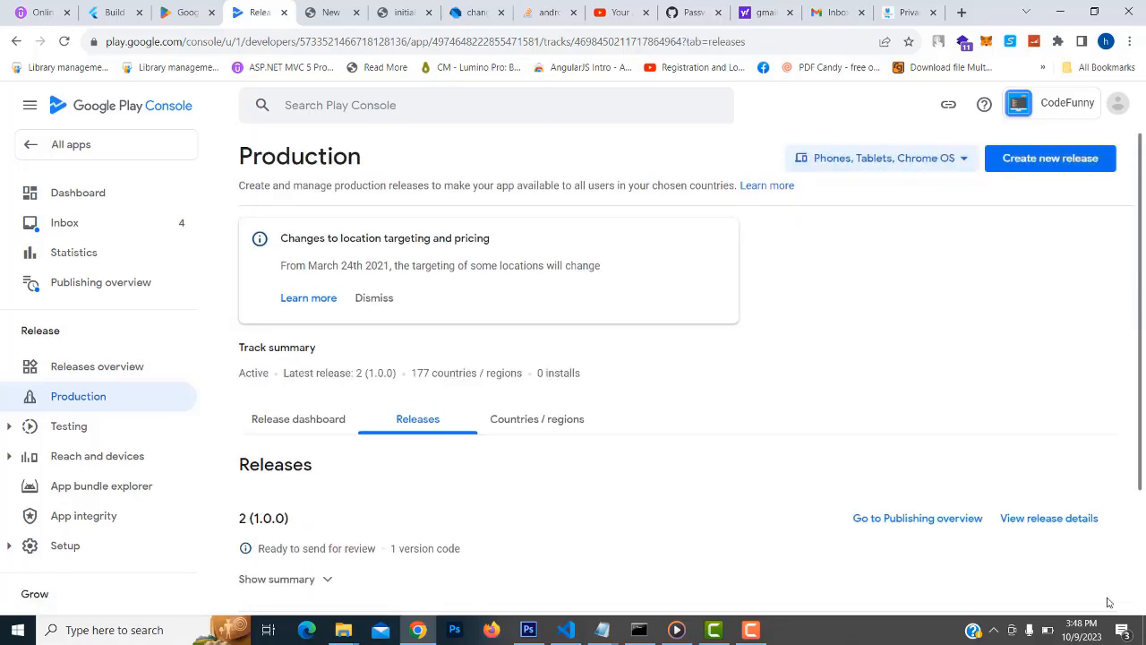
scroll(792, 377, "down", 2)
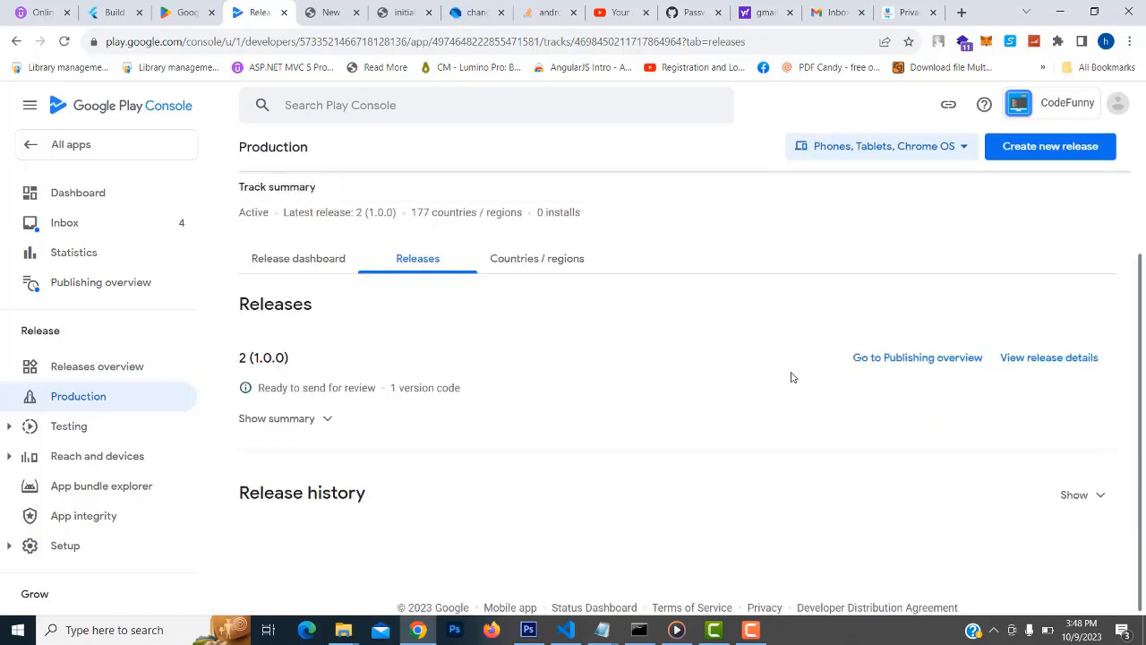
Go to Publishing overview and get past its introduction dialog
left_click(918, 363)
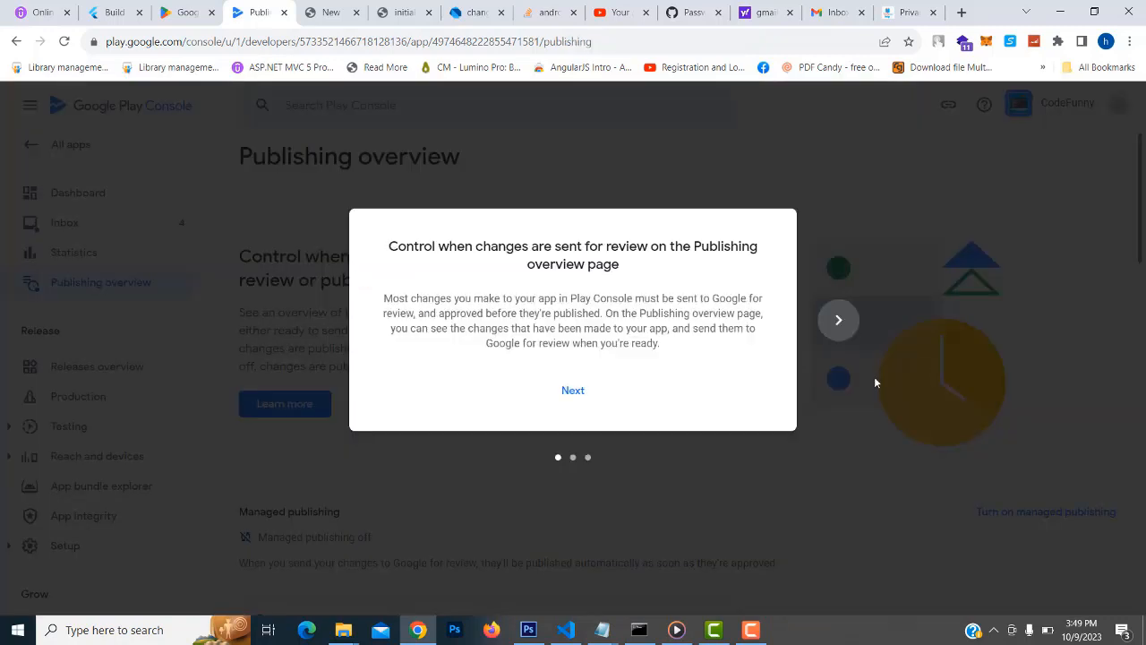
left_click(586, 391)
left_click(584, 394)
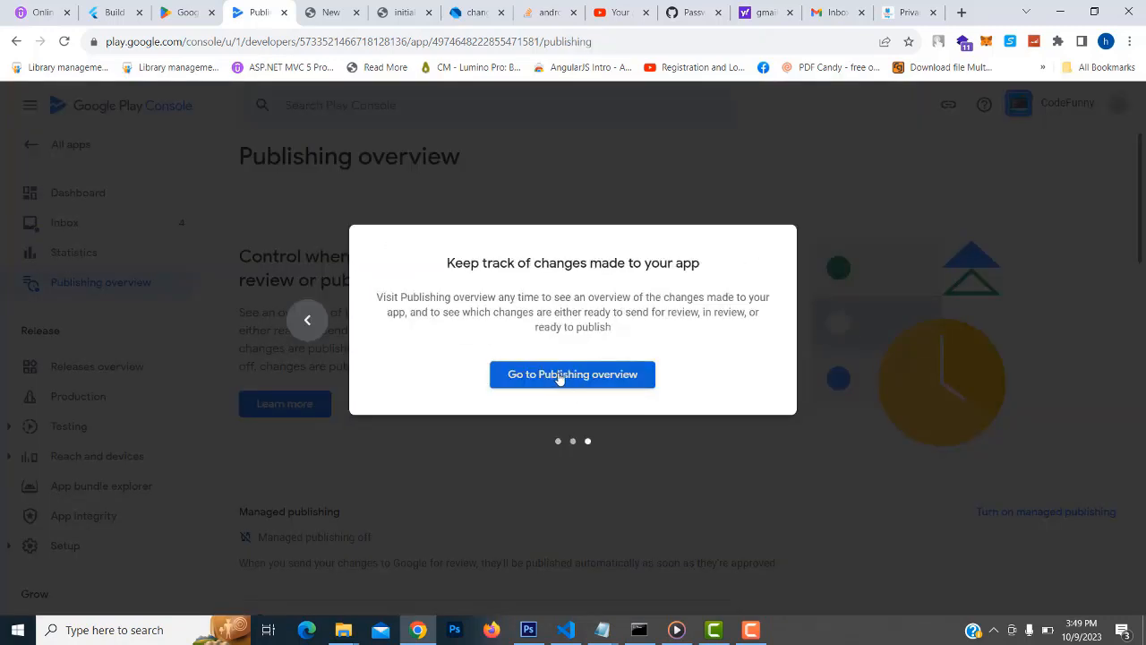
left_click(559, 378)
scroll(560, 378, "down", 2)
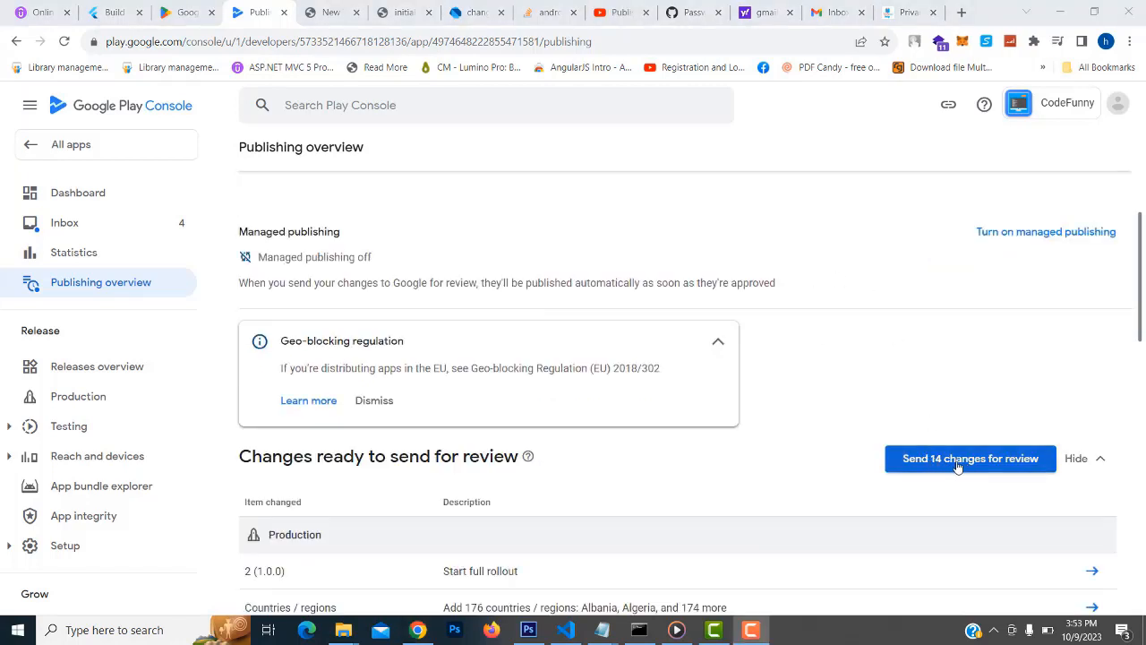
Send all 14 changes for review and confirm they appear under Changes in review
left_click(986, 466)
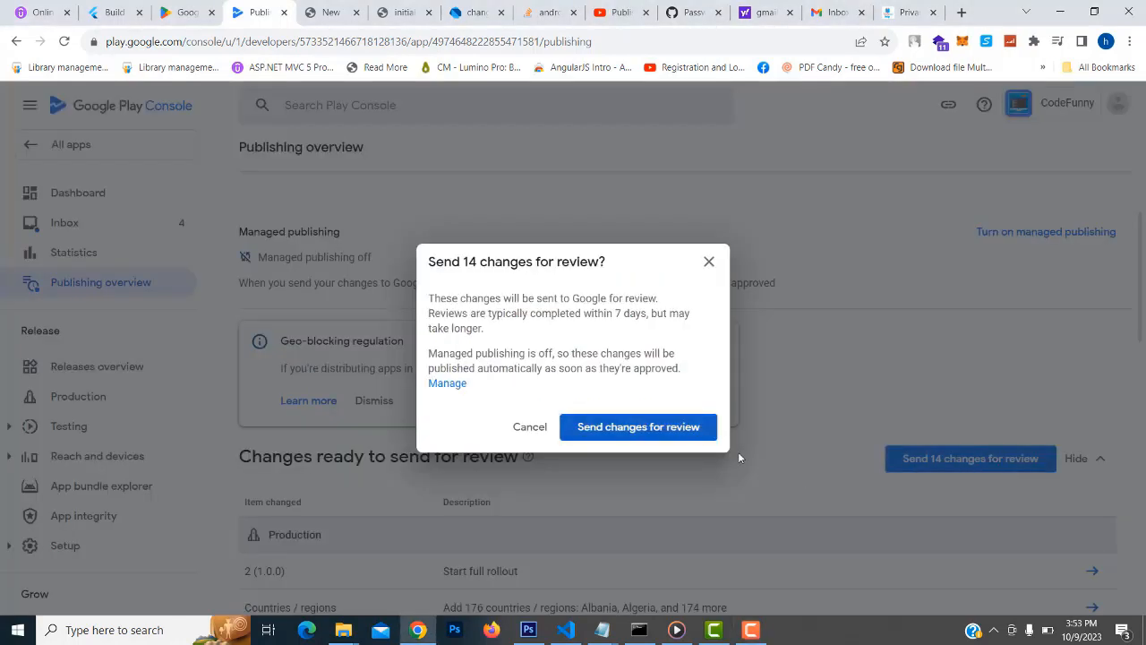
left_click(633, 429)
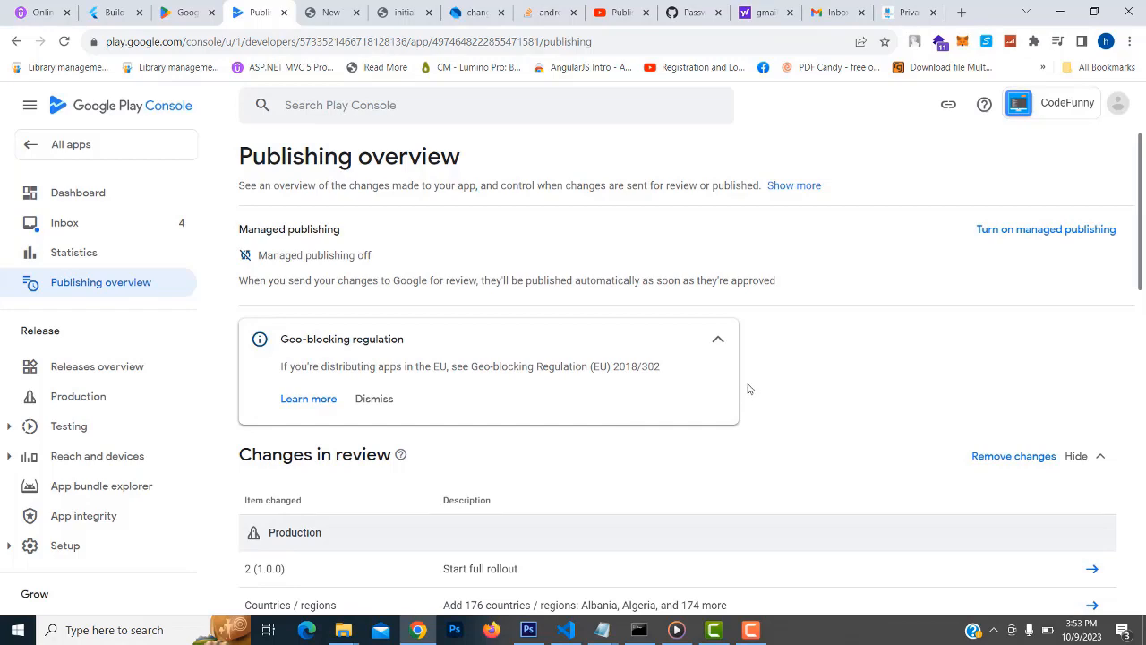
scroll(791, 333, "down", 2)
scroll(791, 337, "down", 2)
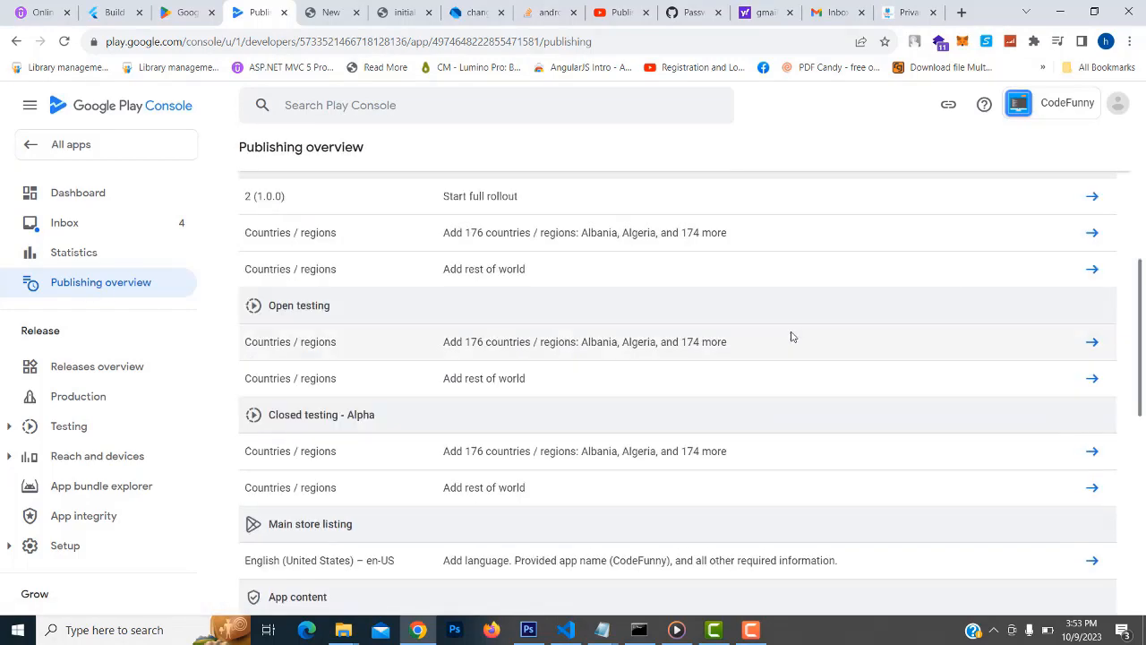
scroll(791, 337, "up", 3)
scroll(792, 337, "up", 1)
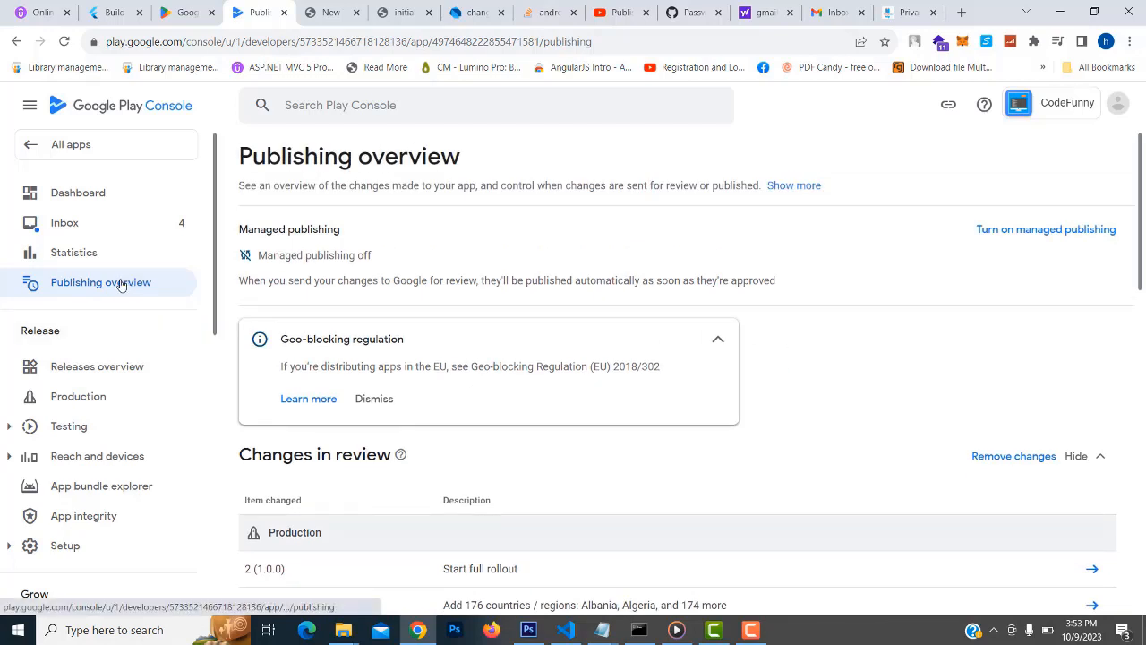
Check Releases overview's Latest releases, showing Production release 2 (1.0.0) In review
left_click(113, 373)
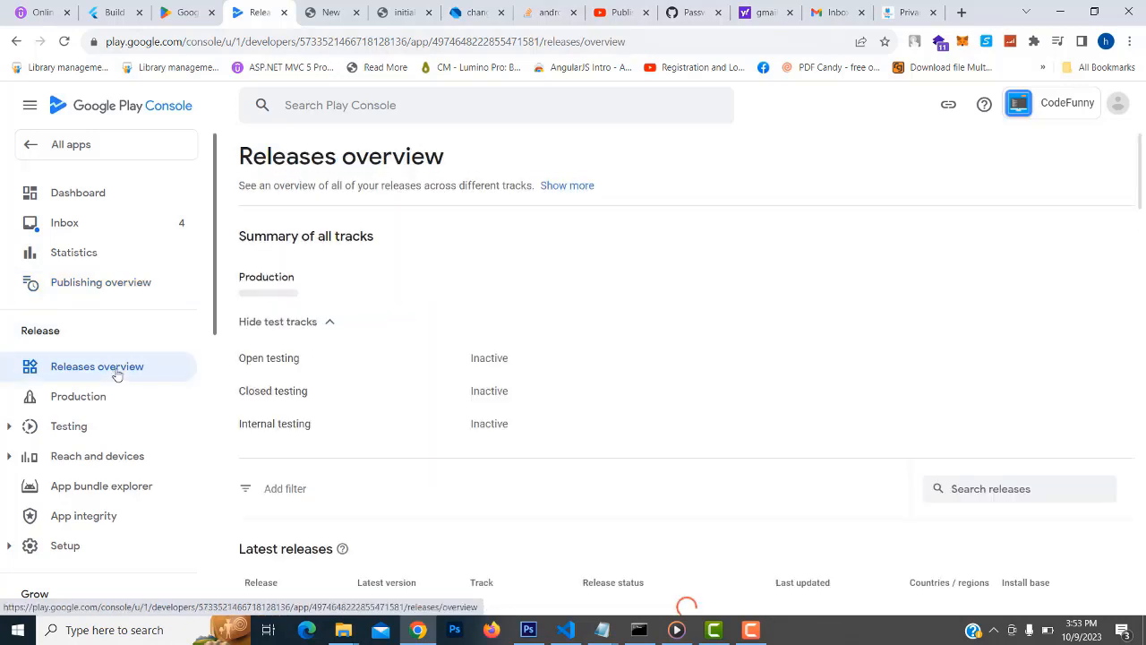
scroll(742, 309, "down", 2)
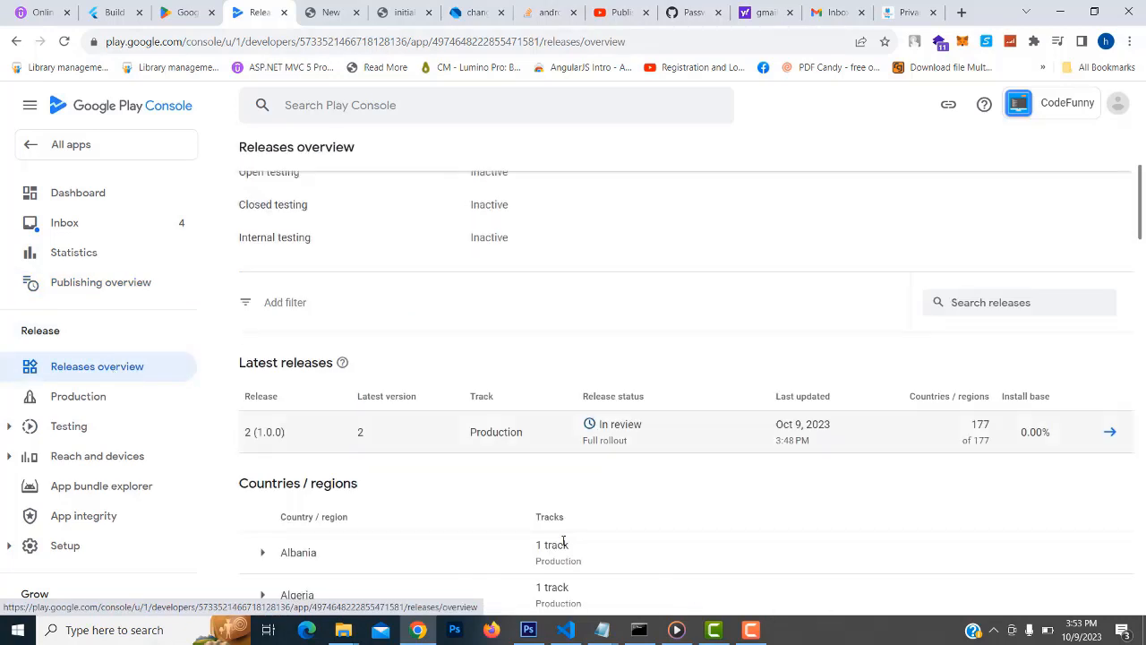